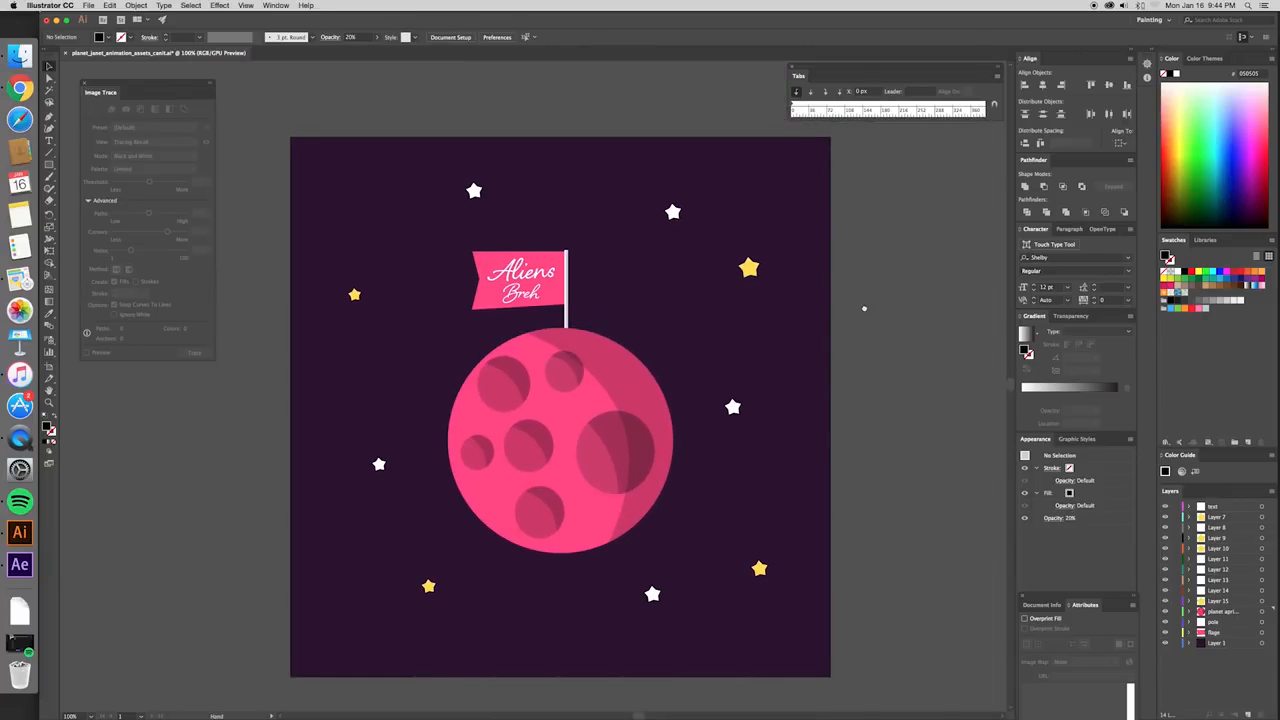
# - Examine the white and yellow stars on the artboard by selecting them one after another to see their separate layers
pyautogui.moveTo(864, 304); pyautogui.dragTo(863, 312)
pyautogui.click(748, 276)
pyautogui.click(682, 229)
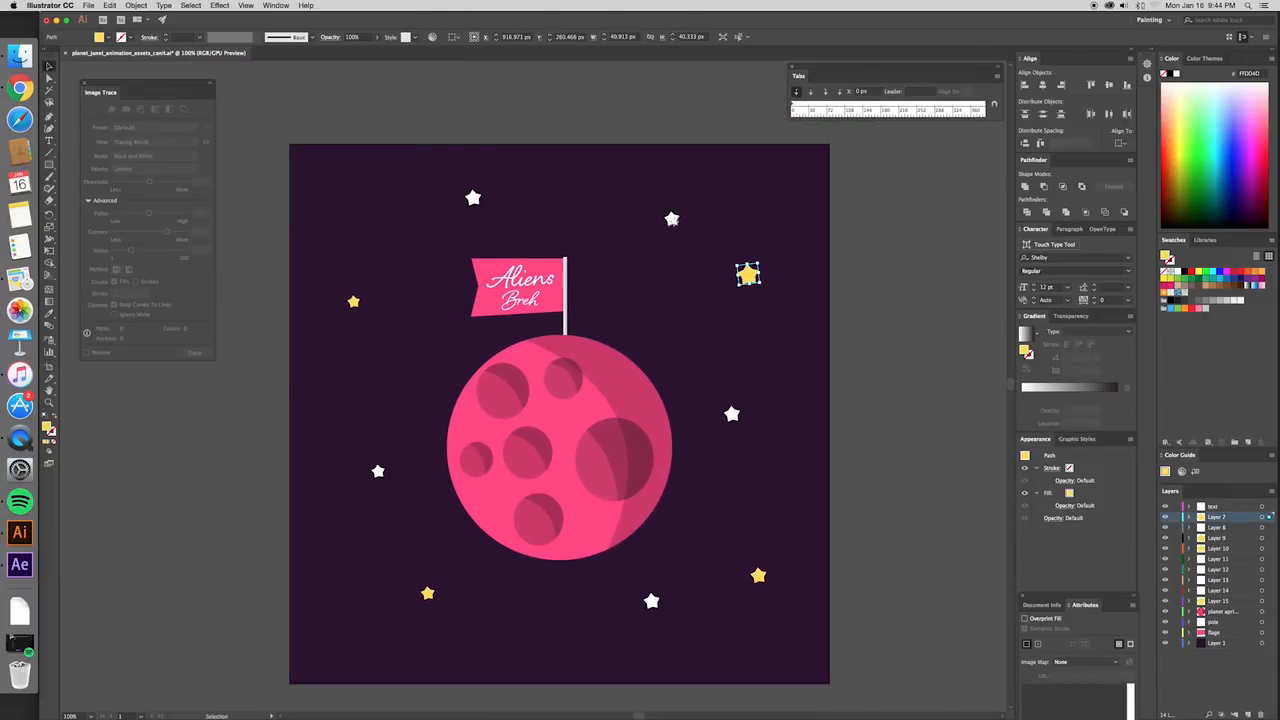
pyautogui.click(473, 198)
pyautogui.click(353, 301)
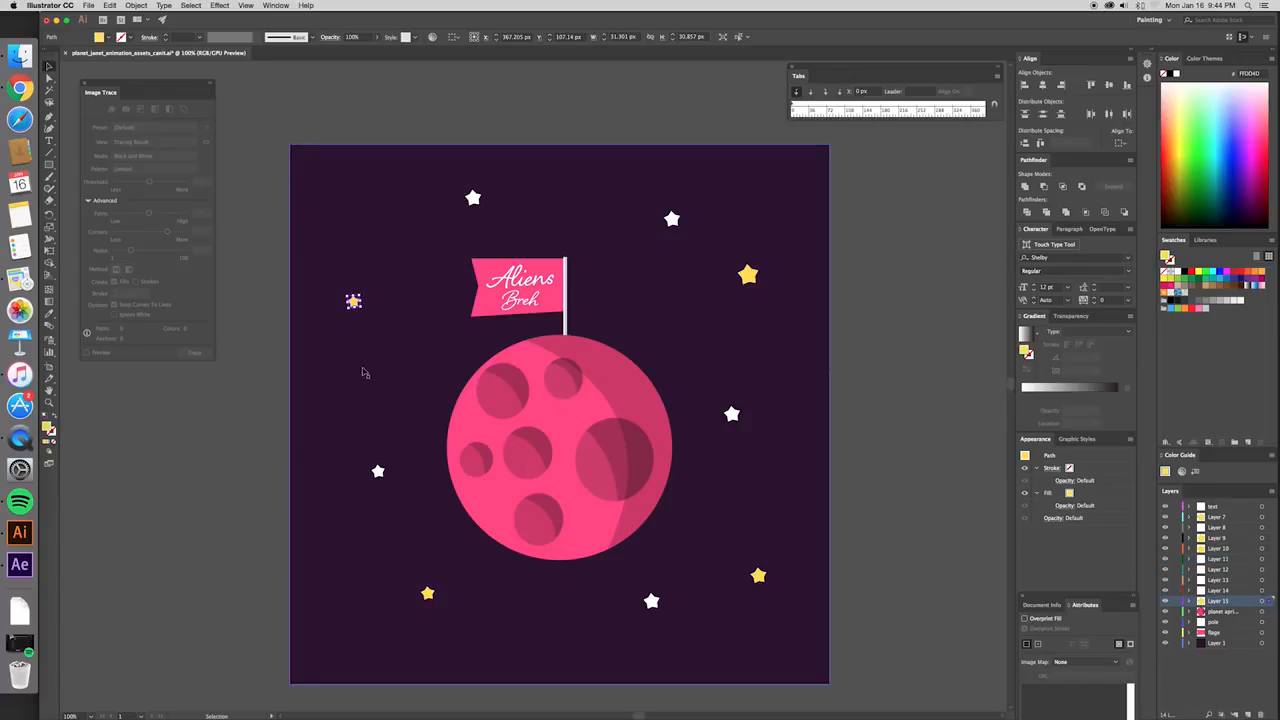
pyautogui.click(378, 471)
pyautogui.click(651, 601)
pyautogui.click(758, 577)
pyautogui.click(732, 414)
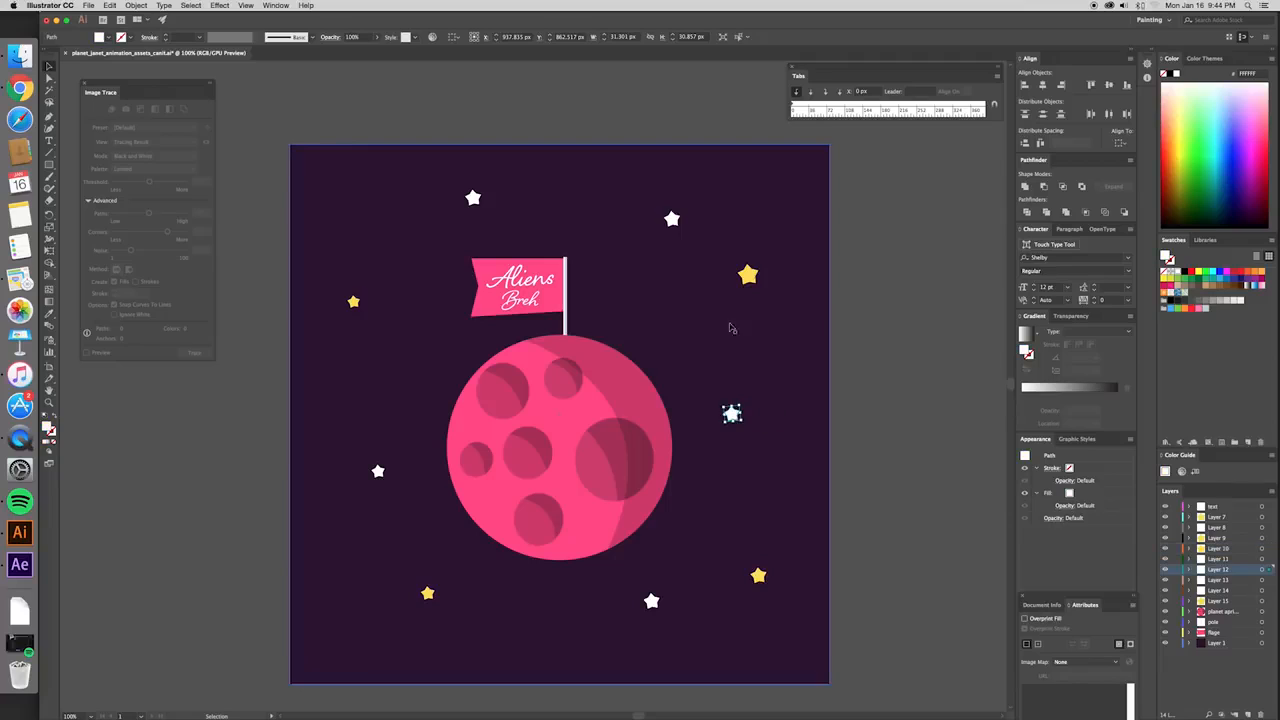
pyautogui.click(748, 274)
pyautogui.click(672, 220)
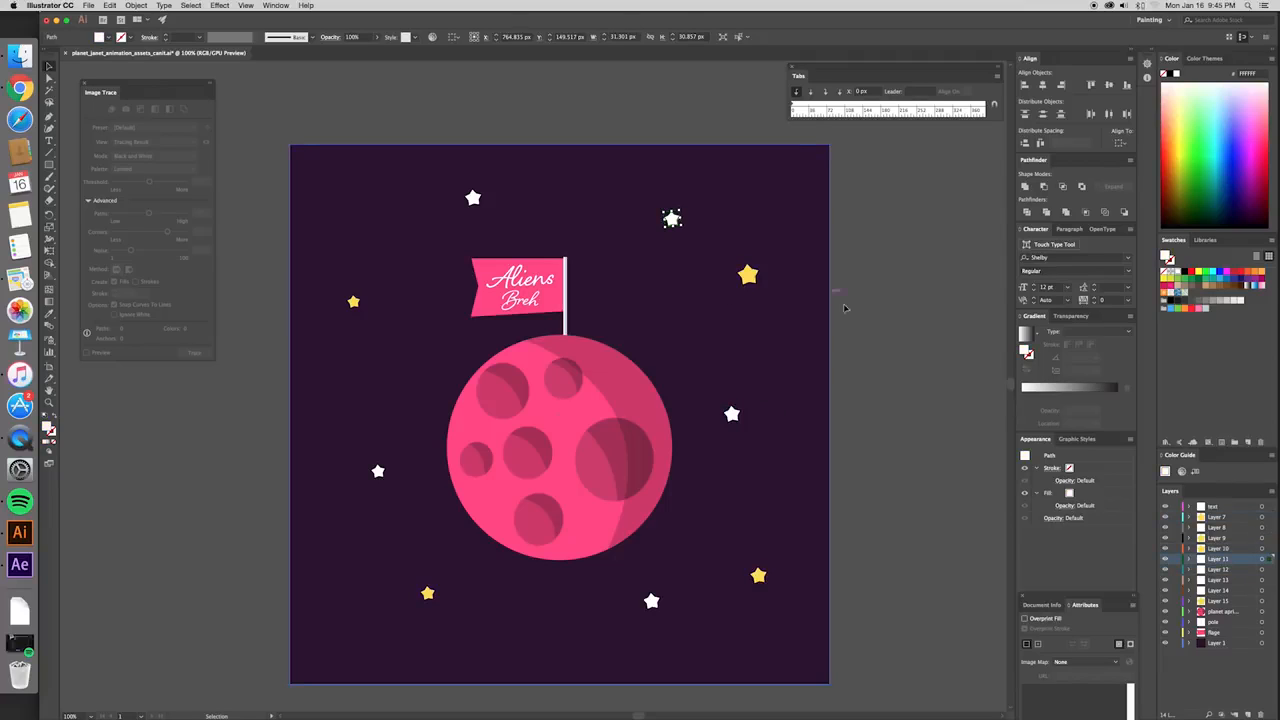
# - Deselect the artwork and go through the star layers from Layer 7 onward in the layer list
pyautogui.click(880, 330)
pyautogui.click(1218, 529)
pyautogui.click(1218, 519)
pyautogui.click(1219, 528)
pyautogui.click(1220, 539)
pyautogui.click(1222, 550)
pyautogui.click(1225, 571)
pyautogui.click(1227, 580)
pyautogui.click(1229, 591)
# - Identify the background layer by hiding and showing it, and rename Layer 1 as bggggggzzzjj
pyautogui.click(1218, 645)
pyautogui.click(1165, 643)
pyautogui.click(1165, 643)
pyautogui.doubleClick(1218, 643)
pyautogui.write('b')
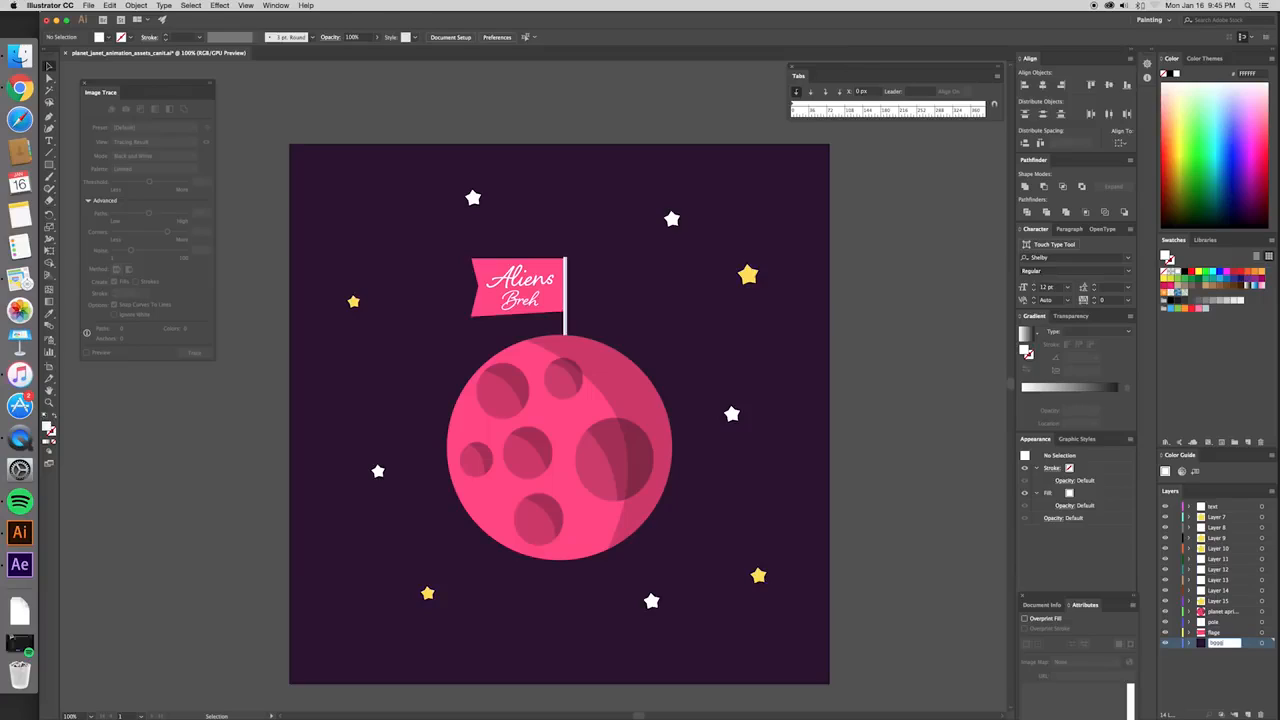
pyautogui.write('ggggggzzzjj')
pyautogui.press('Return')
# - Check the flage, pole, planet apricot and text layers by hiding and showing each of them
pyautogui.click(1203, 633)
pyautogui.click(1165, 634)
pyautogui.click(1165, 634)
pyautogui.click(1212, 623)
pyautogui.click(1166, 623)
pyautogui.click(1166, 623)
pyautogui.click(1214, 612)
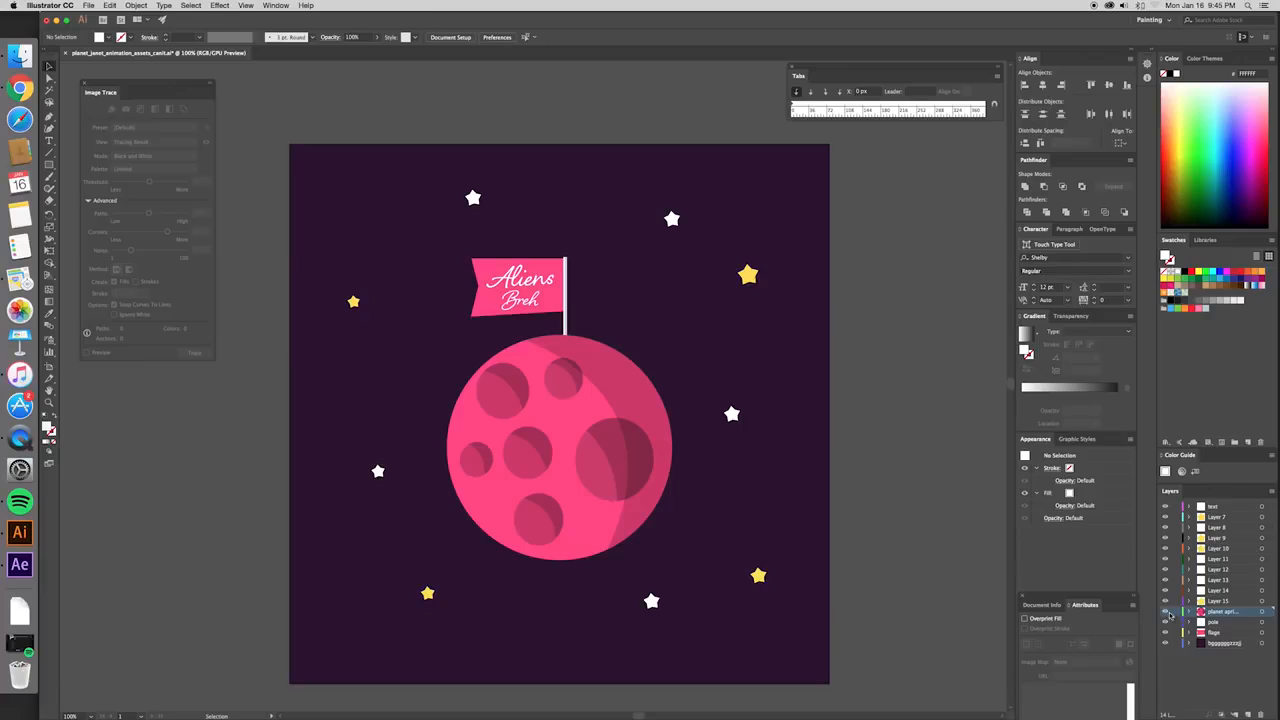
pyautogui.click(1165, 612)
pyautogui.click(1165, 612)
pyautogui.click(1232, 601)
pyautogui.click(1215, 508)
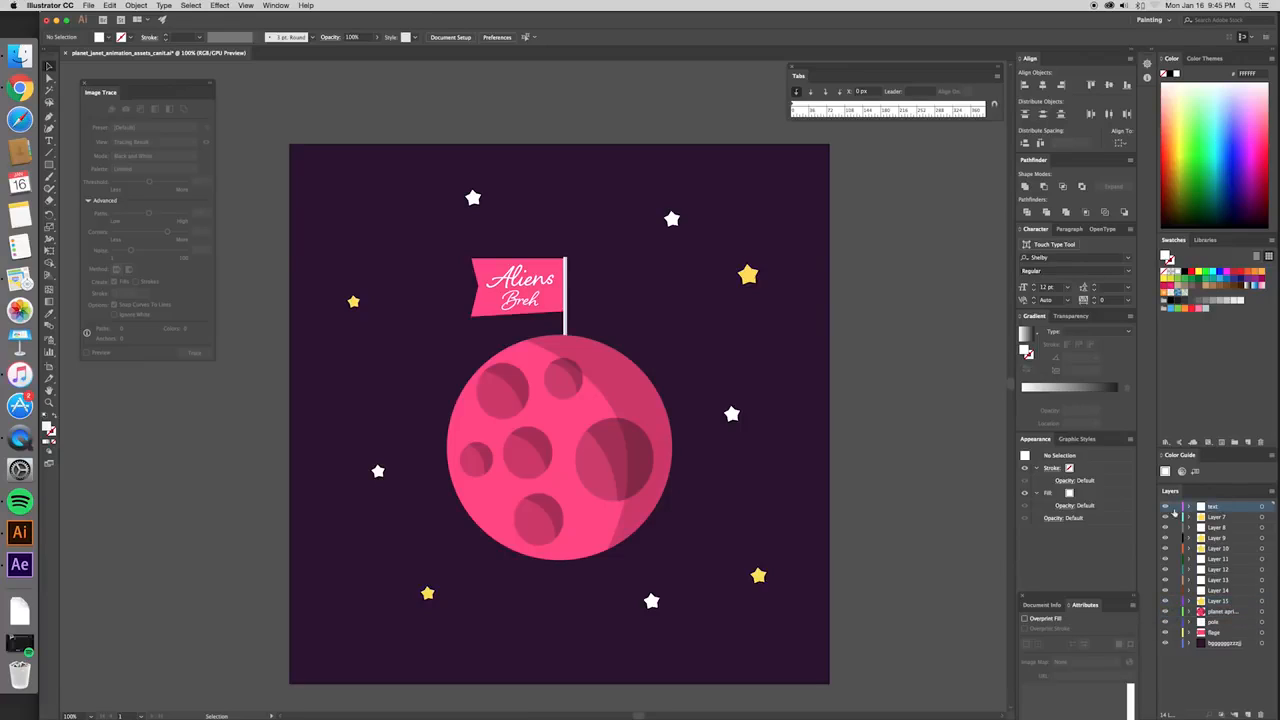
pyautogui.click(1165, 508)
pyautogui.click(1165, 508)
# - Inspect the flag, the planet's shadow shape and the planet's circle by selecting each, and clear the selection
pyautogui.click(567, 312)
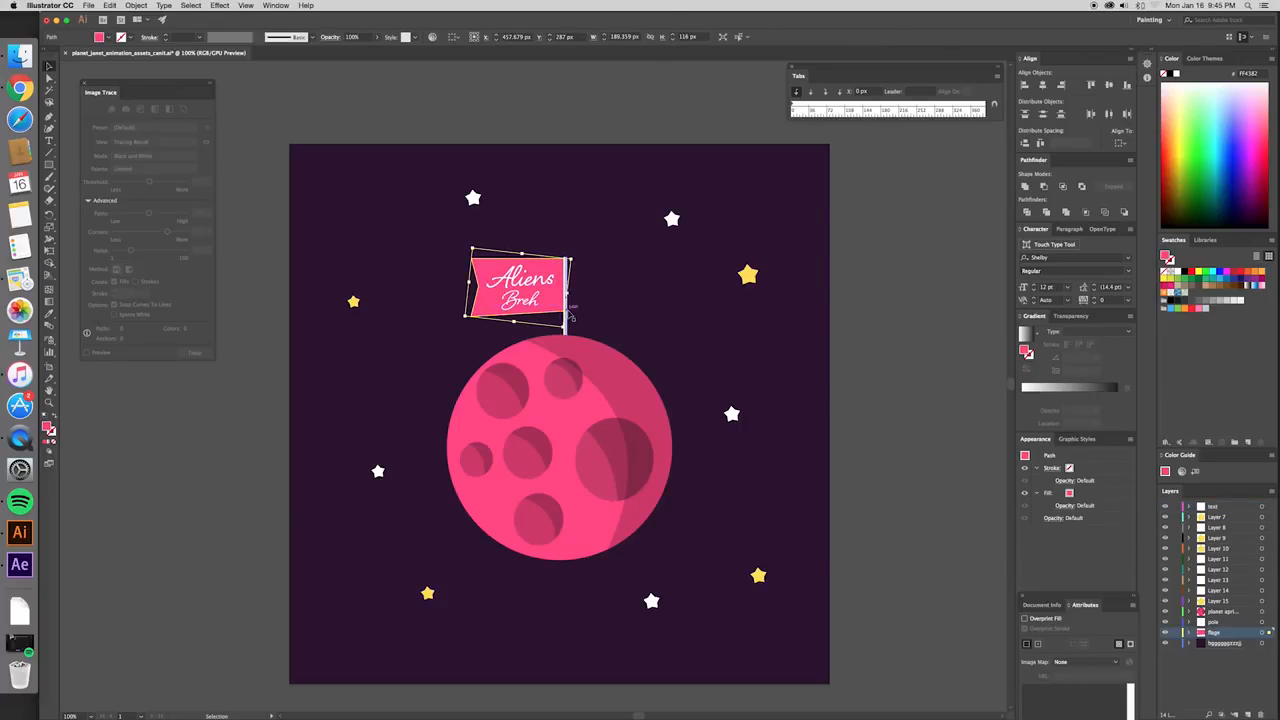
pyautogui.click(609, 421)
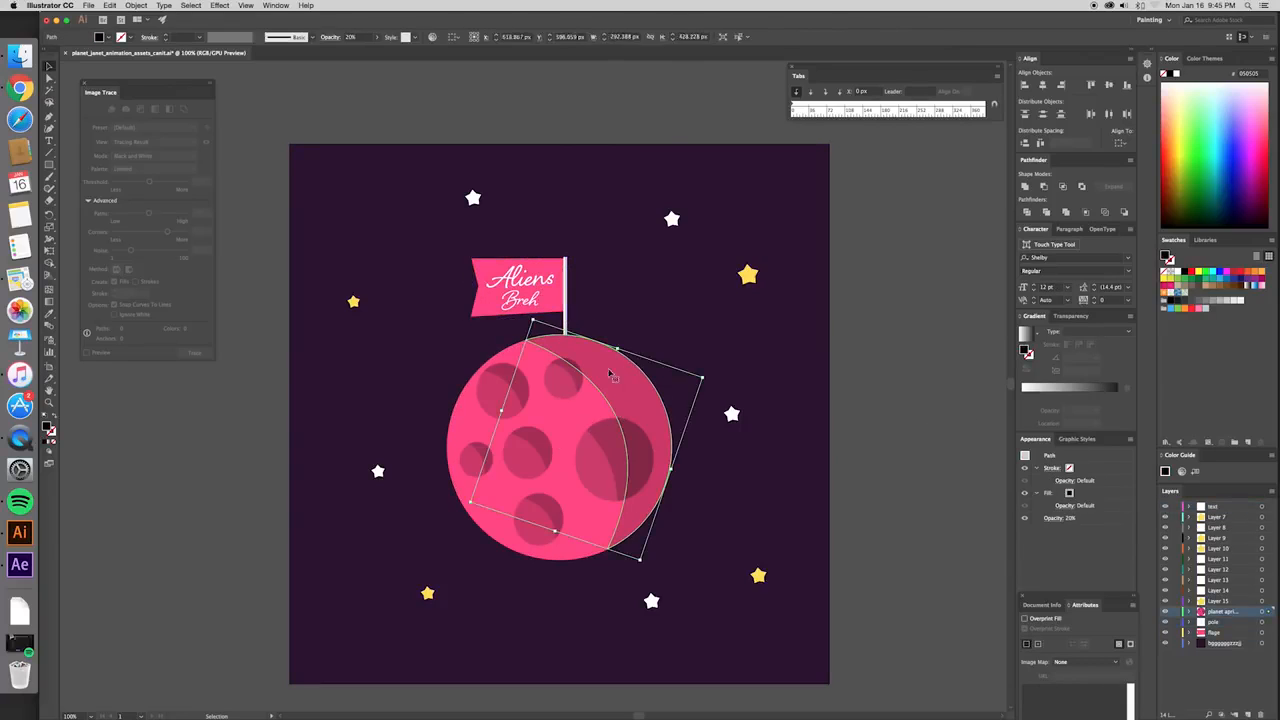
pyautogui.click(585, 392)
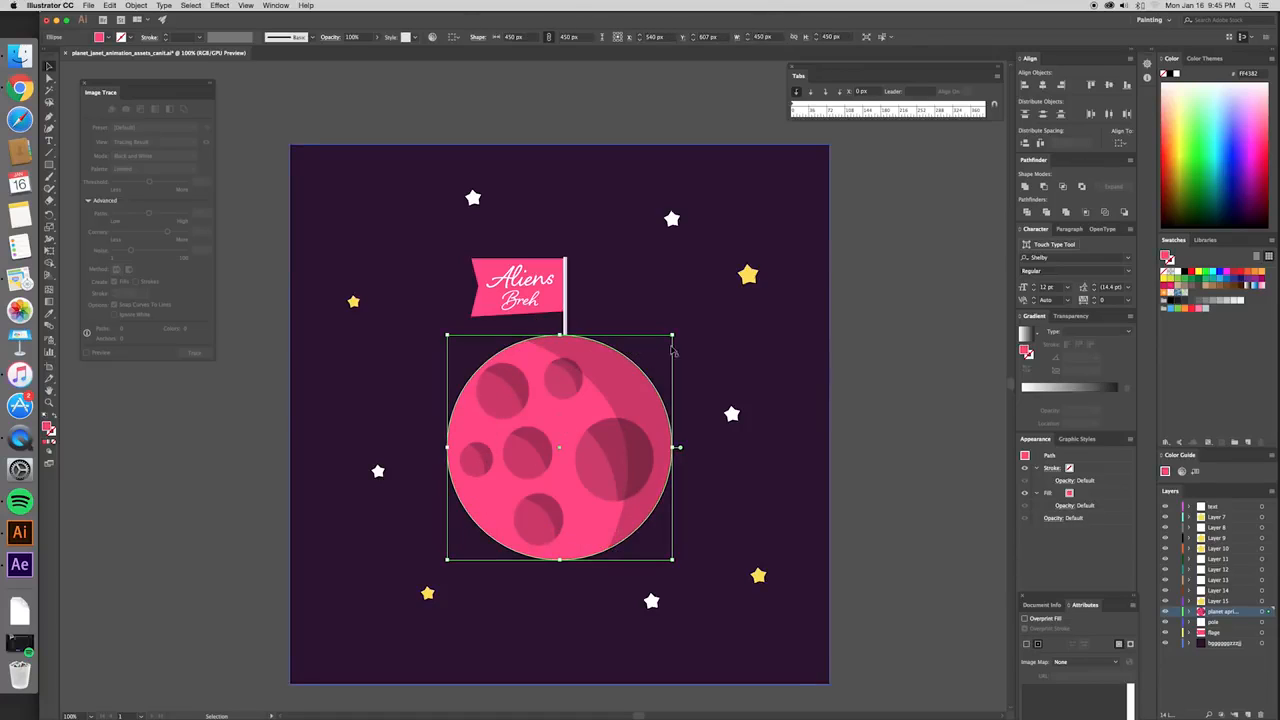
pyautogui.click(910, 376)
pyautogui.scroll(-1, 894, 345)
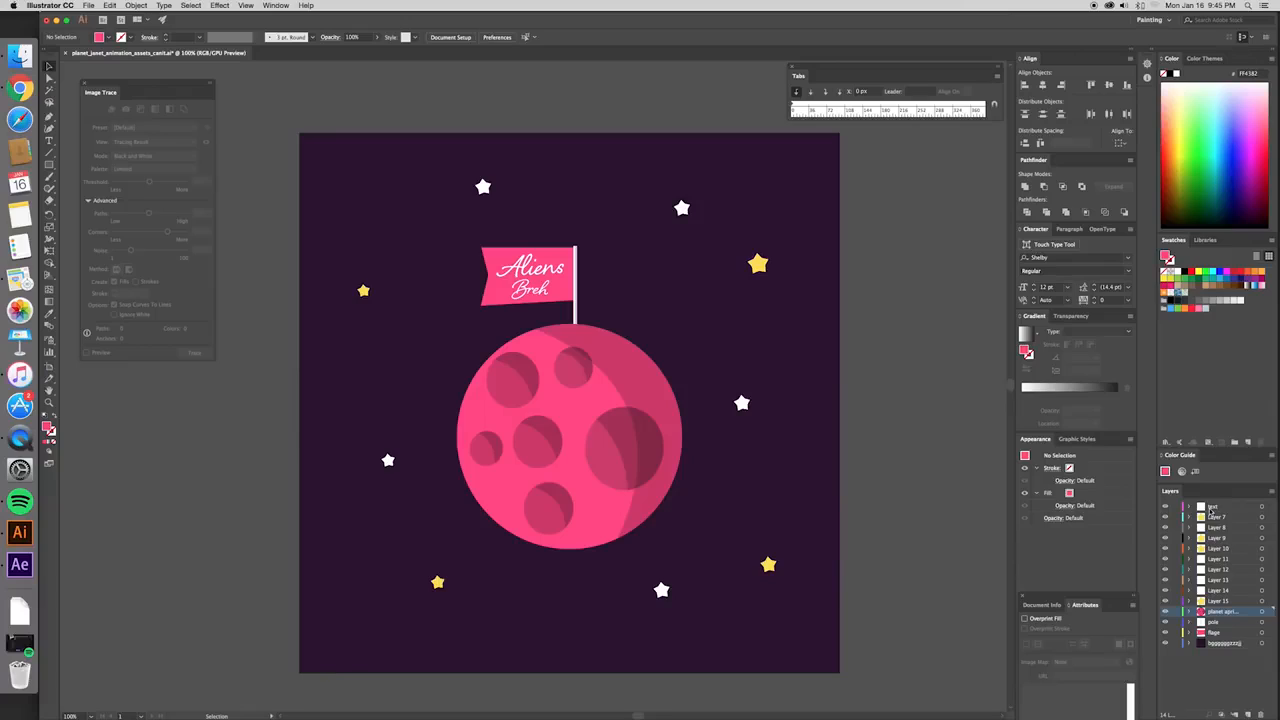
# - Save the Illustrator document
pyautogui.scroll(1, 914, 345)
pyautogui.scroll(-1, 914, 343)
pyautogui.click(88, 6)
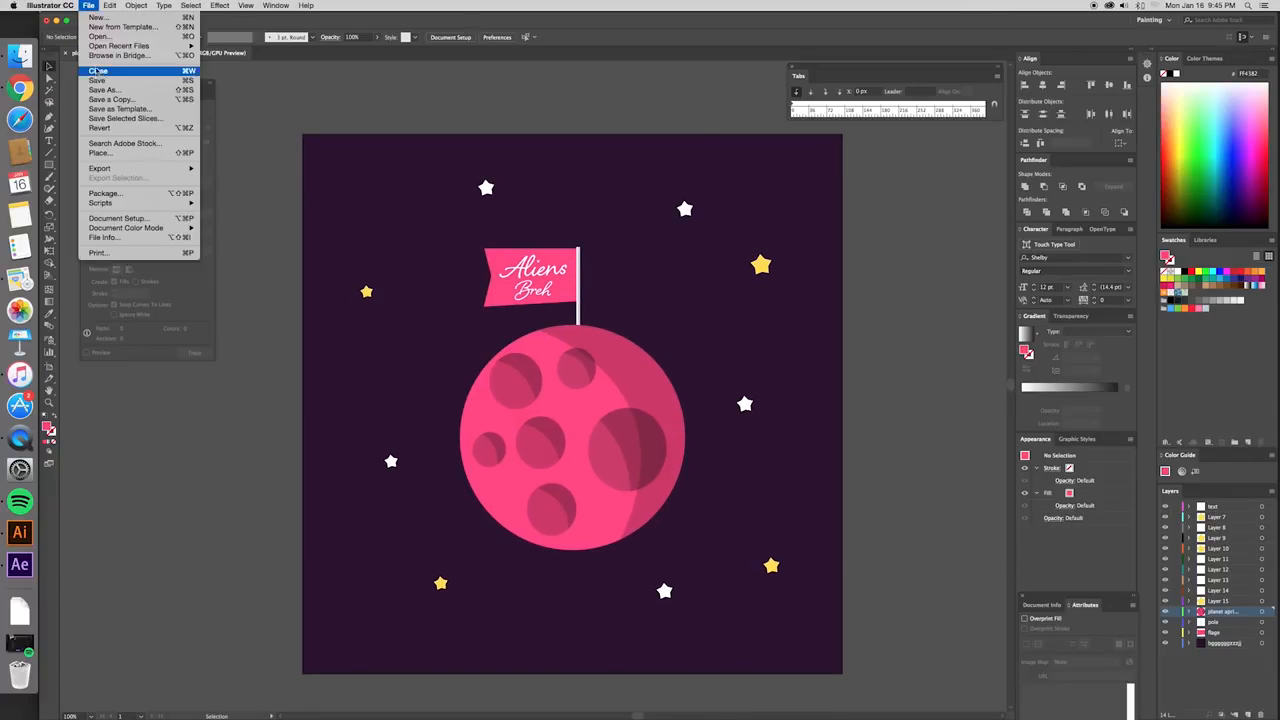
pyautogui.click(97, 80)
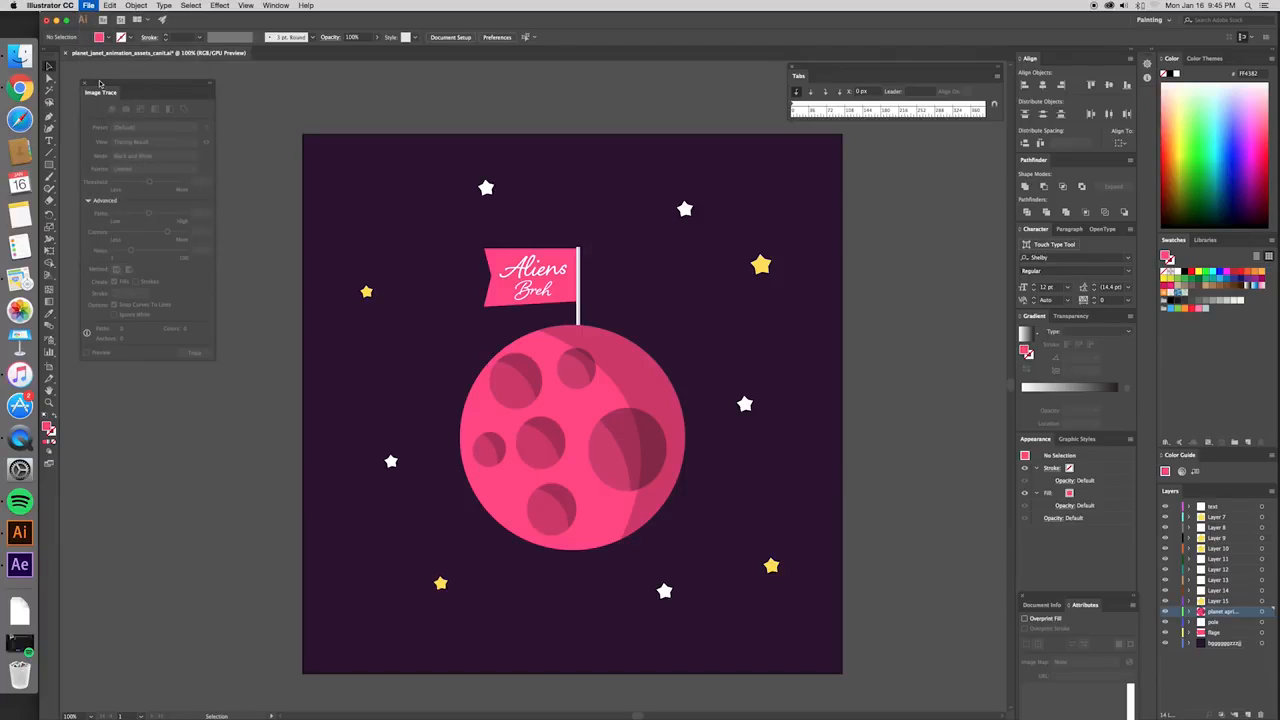
pyautogui.click(88, 6)
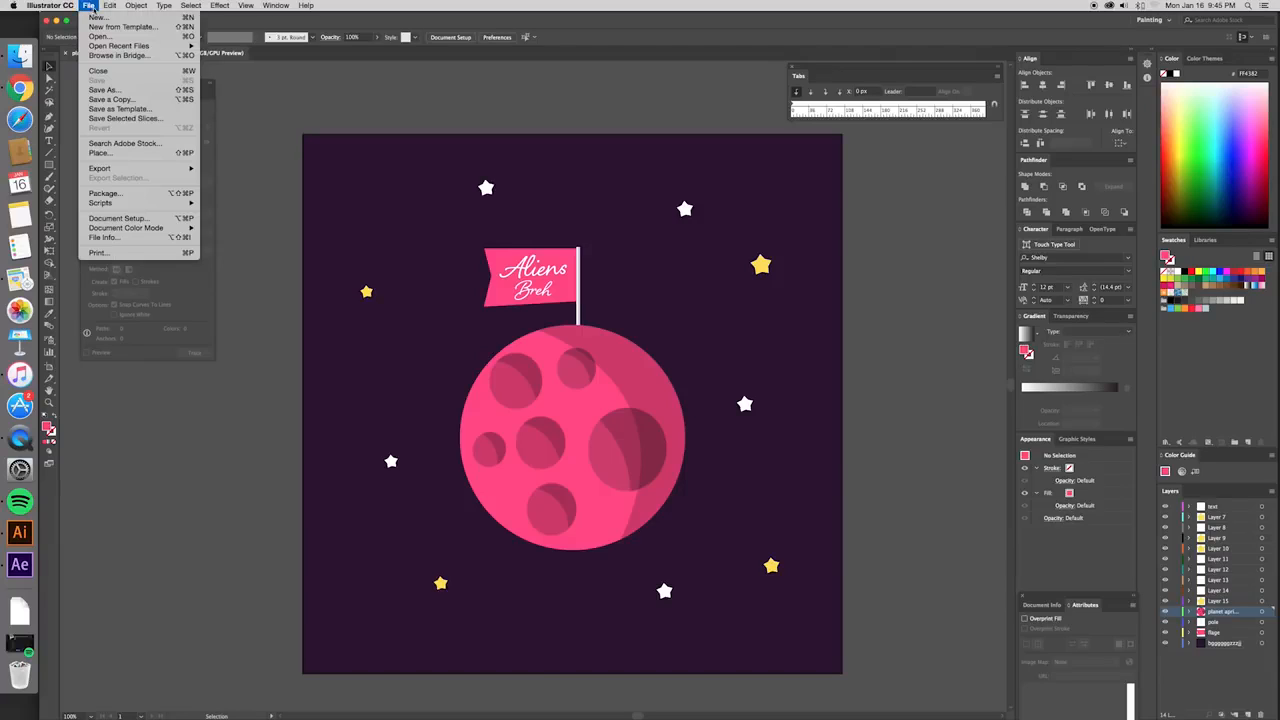
pyautogui.click(97, 89)
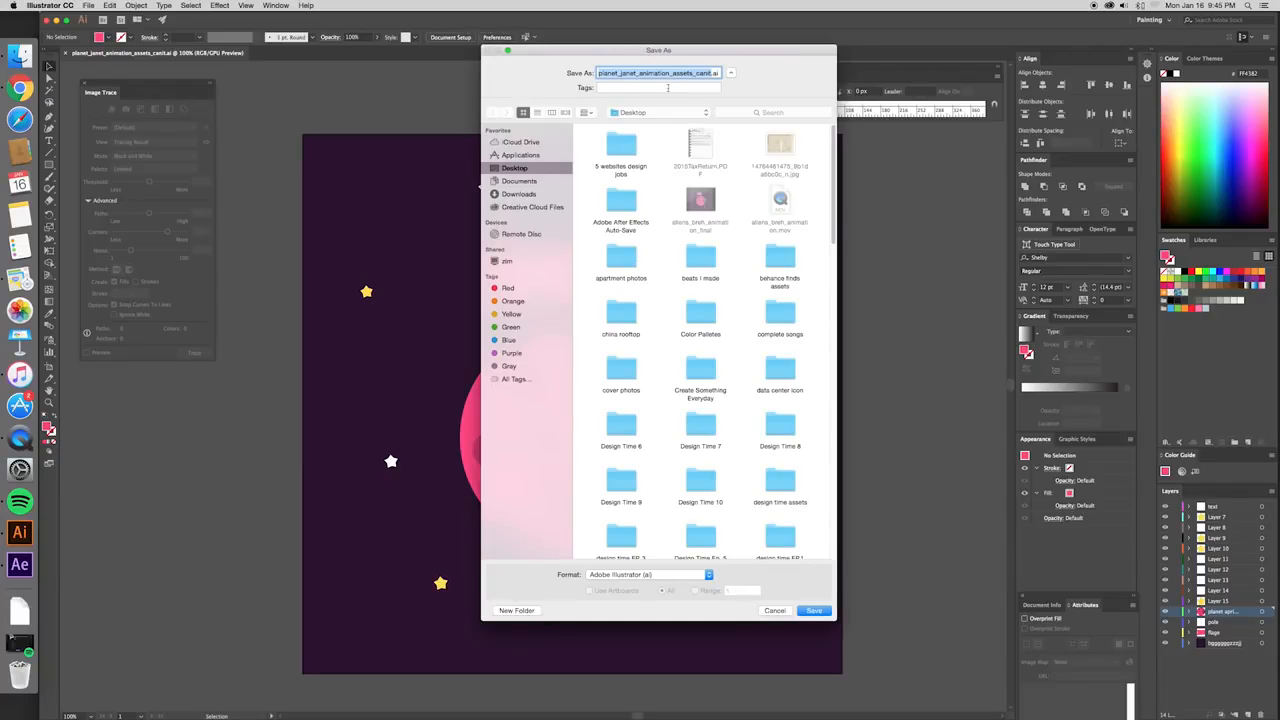
pyautogui.click(772, 609)
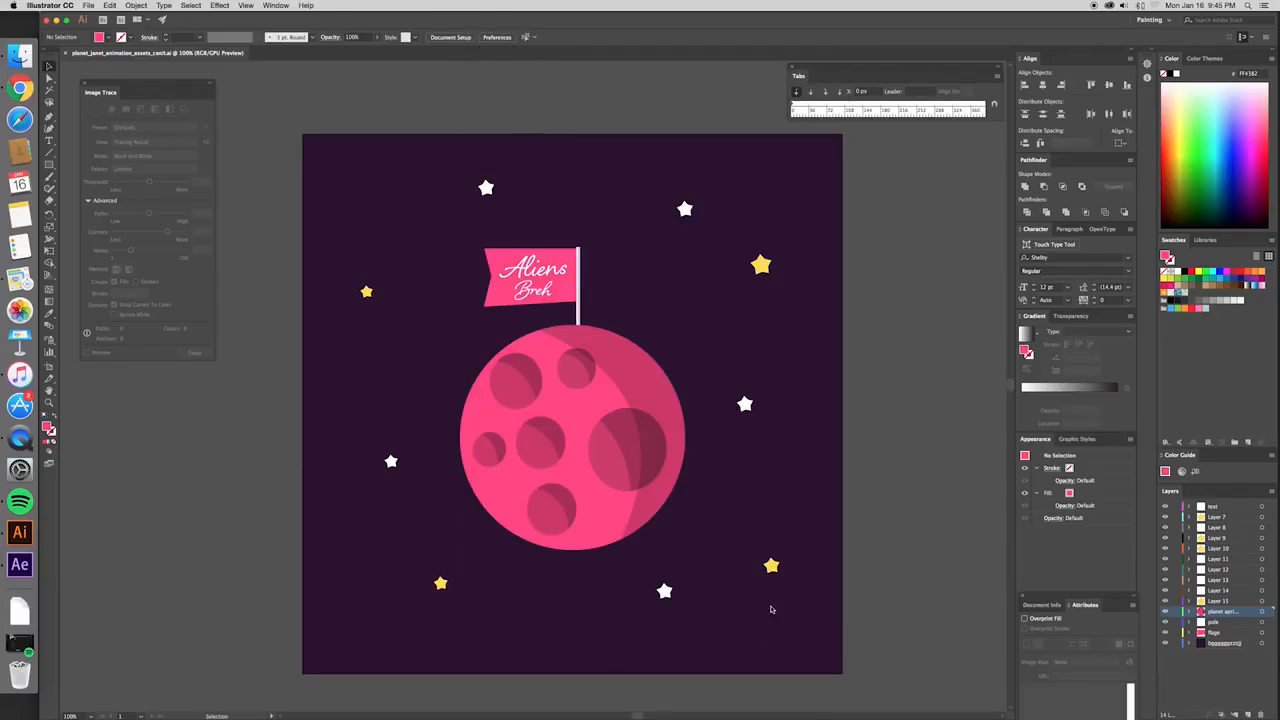
# - Switch to After Effects and start a new composition named planet_jetman_jacobs_rollin_animation
pyautogui.moveTo(860, 297); pyautogui.dragTo(868, 294)
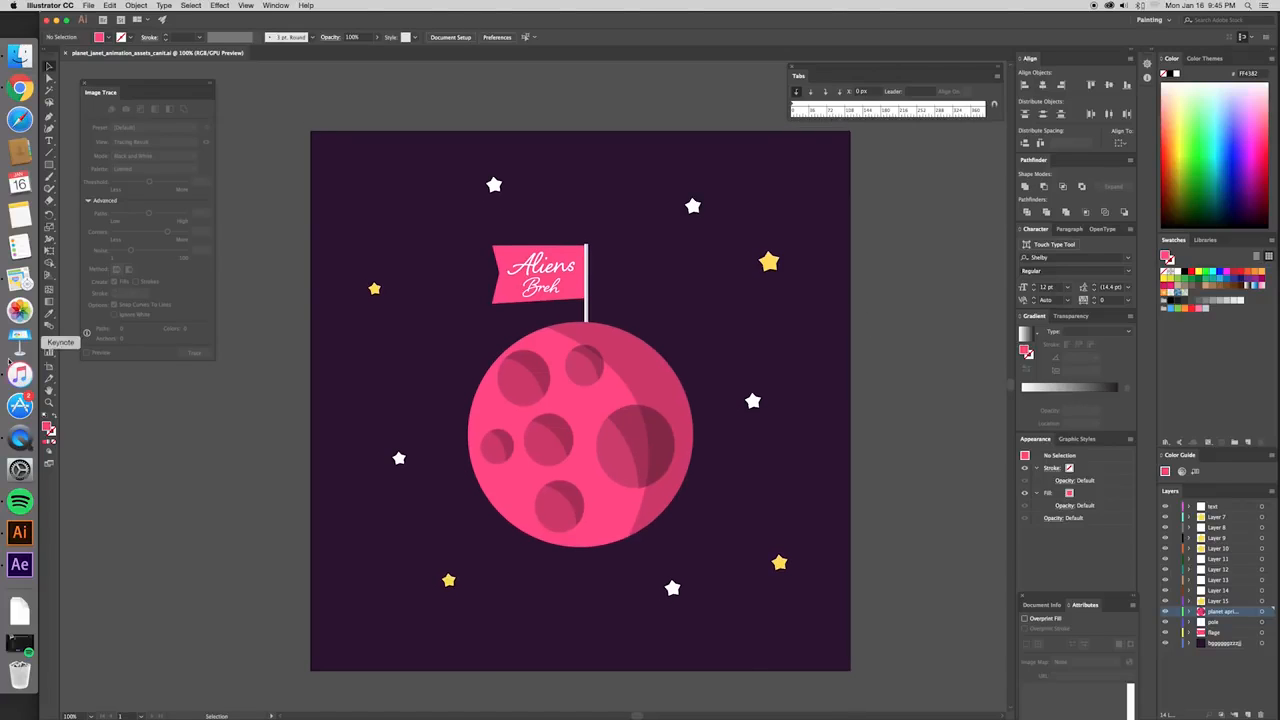
pyautogui.click(19, 565)
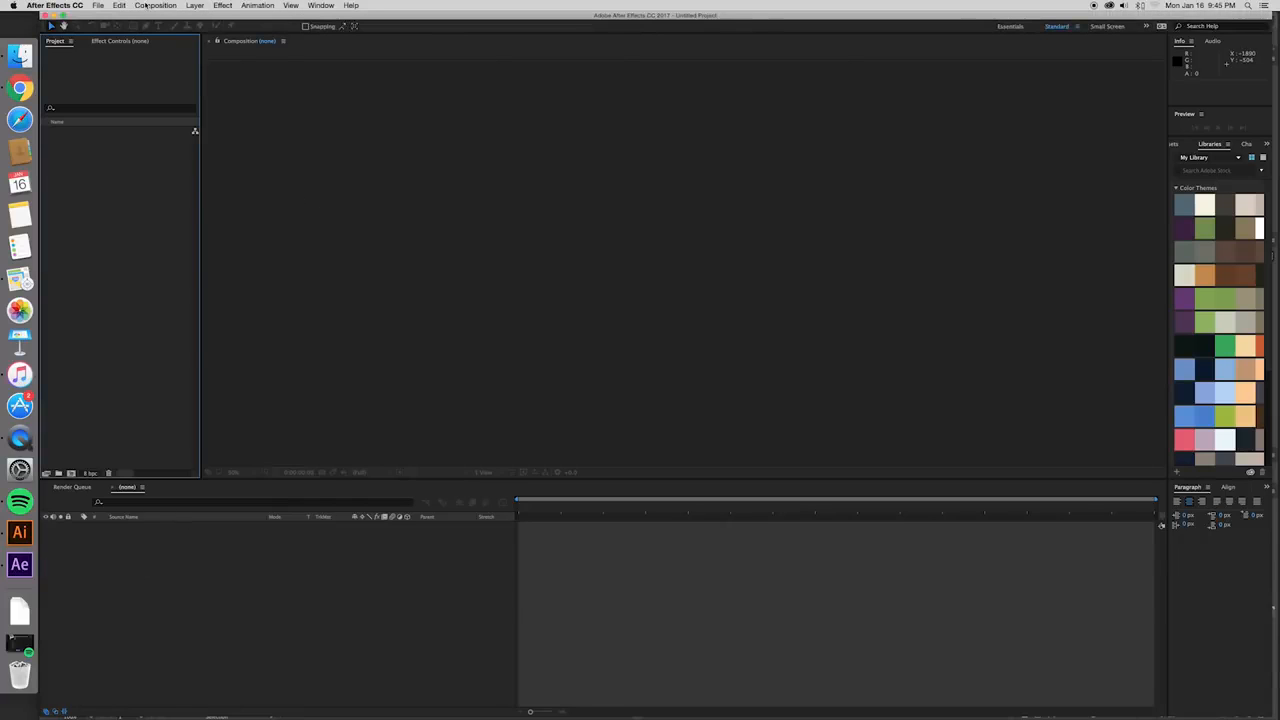
pyautogui.click(157, 6)
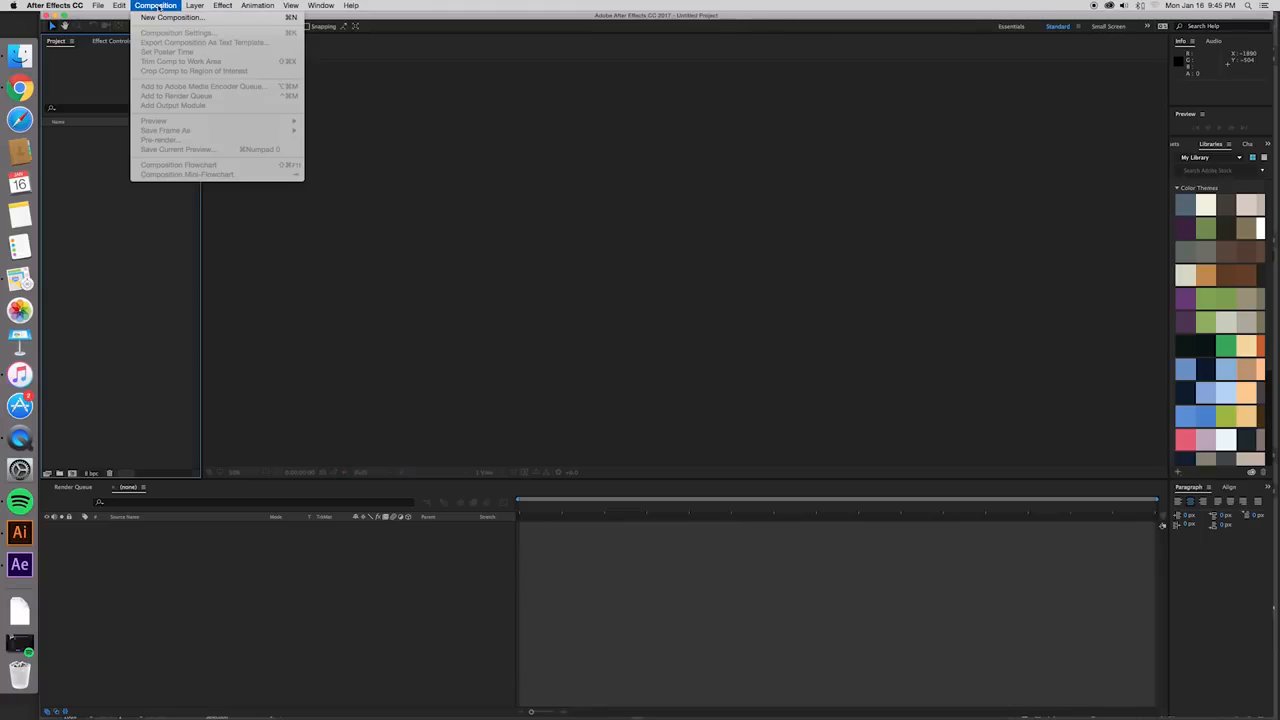
pyautogui.click(162, 17)
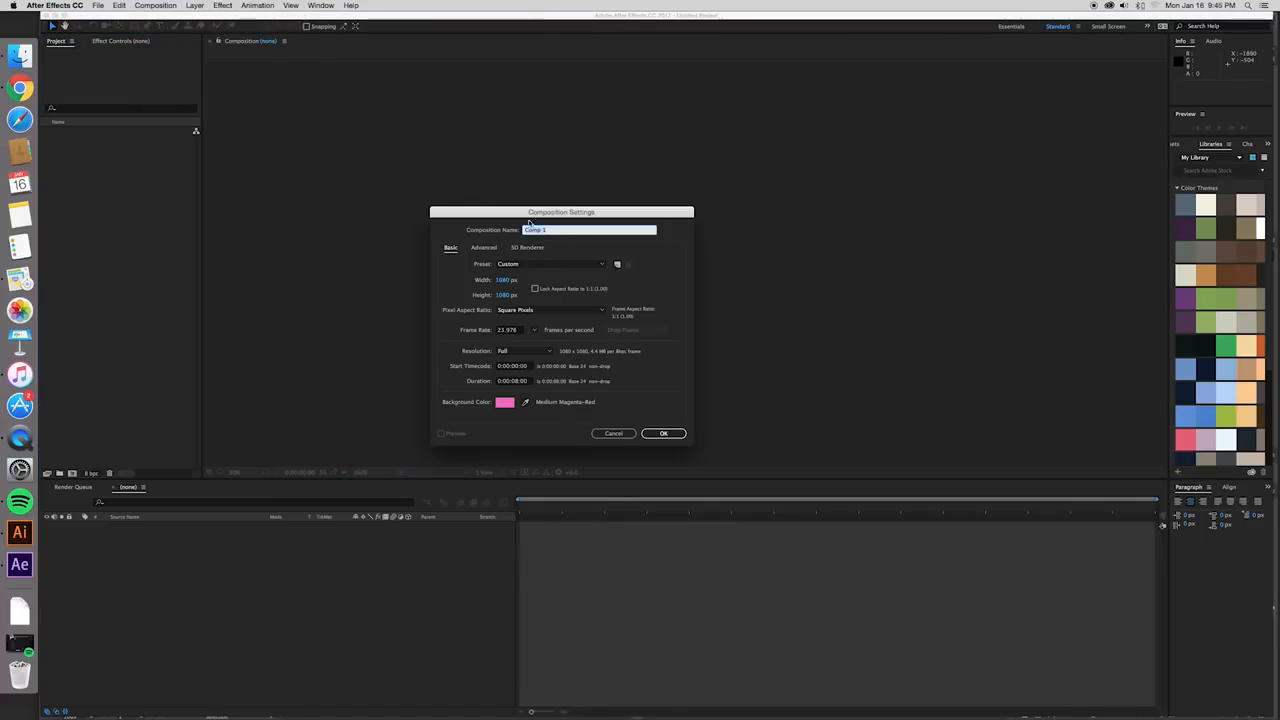
pyautogui.write('planet_introman_jacobs_rollin_animation')
# - Create the composition at 1080 × 1080 px, 23.976 frames per second and a duration of 0:00:08:00
pyautogui.click(640, 240)
pyautogui.click(640, 230)
pyautogui.moveTo(640, 216); pyautogui.dragTo(645, 210)
pyautogui.click(640, 237)
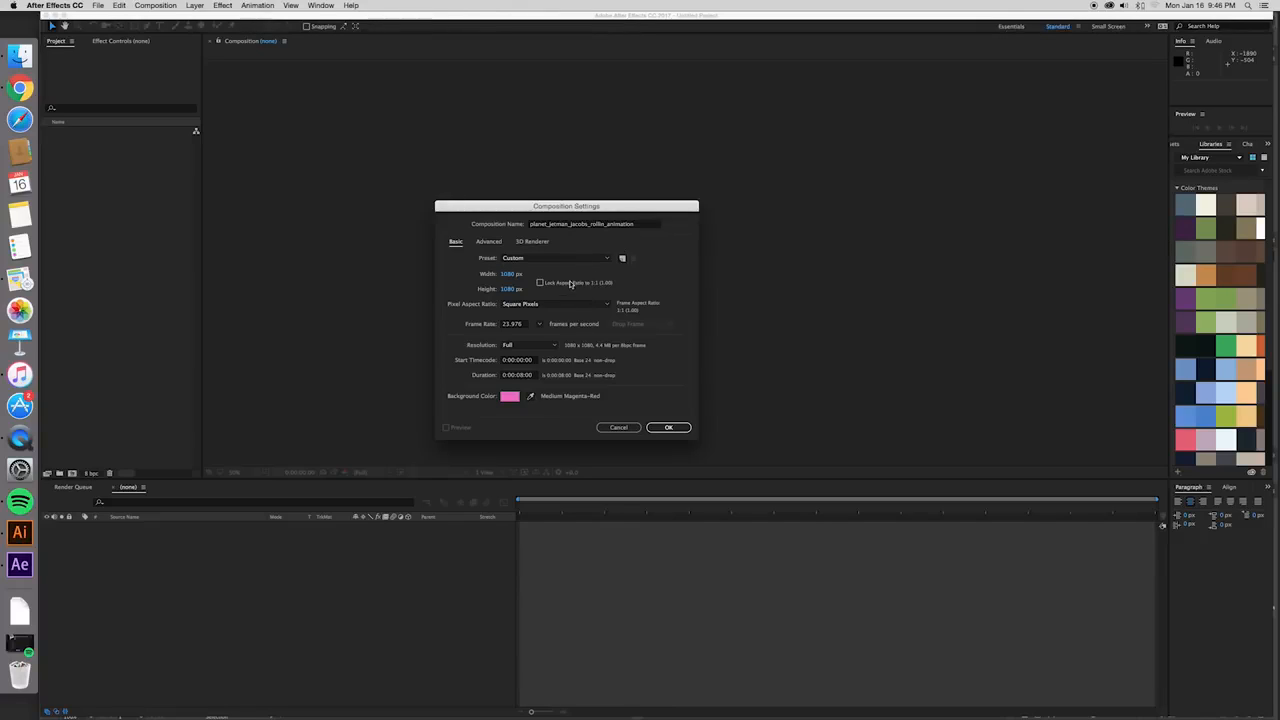
pyautogui.click(519, 375)
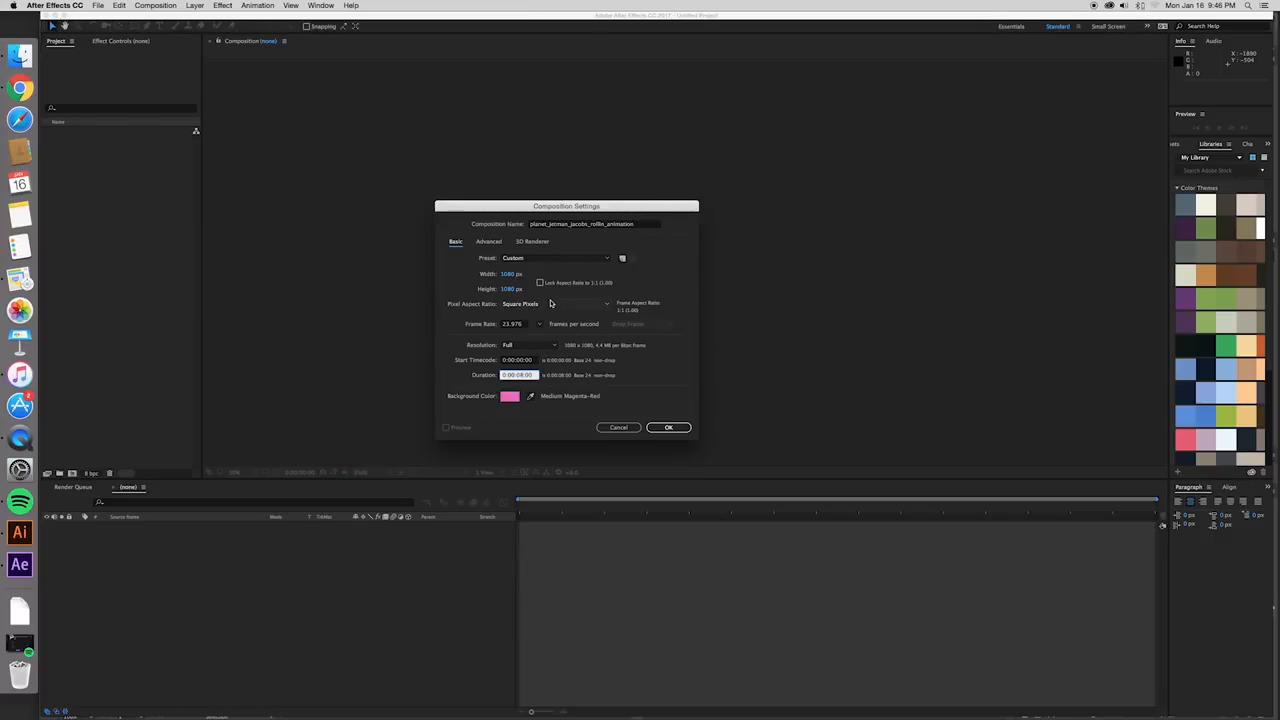
pyautogui.click(642, 270)
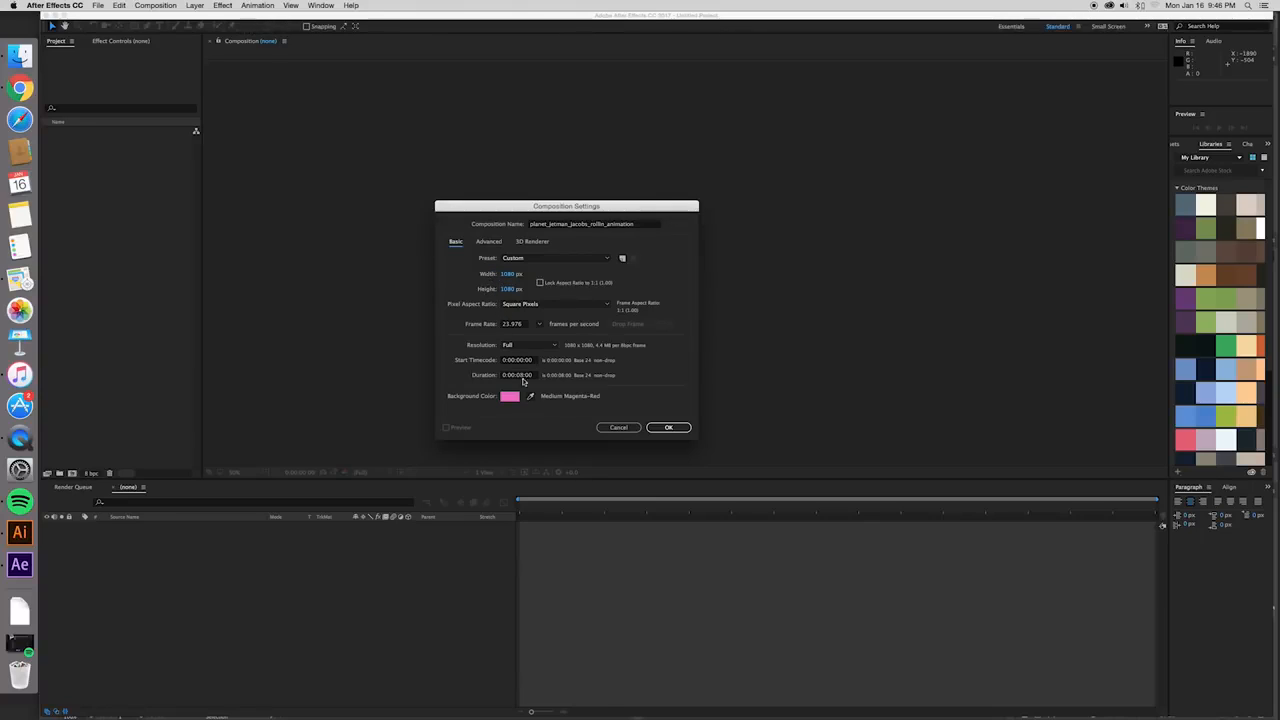
pyautogui.click(671, 427)
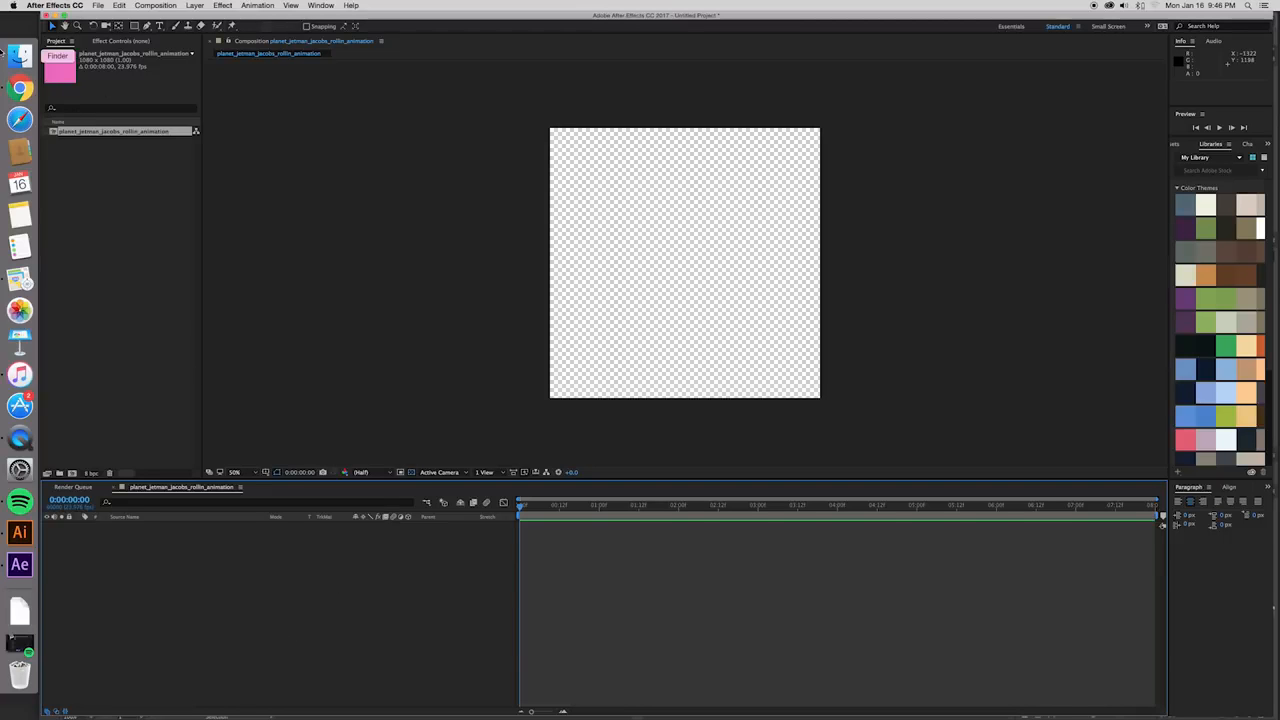
pyautogui.click(20, 56)
pyautogui.moveTo(222, 132); pyautogui.dragTo(200, 132)
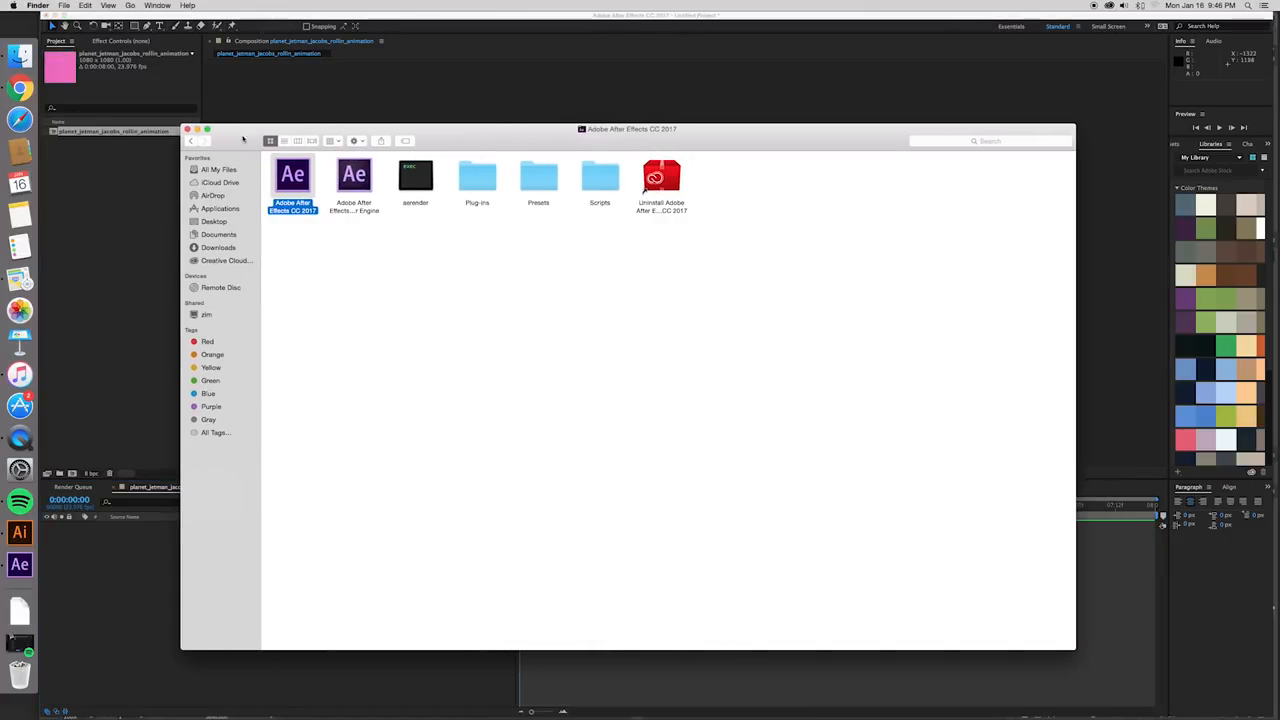
pyautogui.click(198, 130)
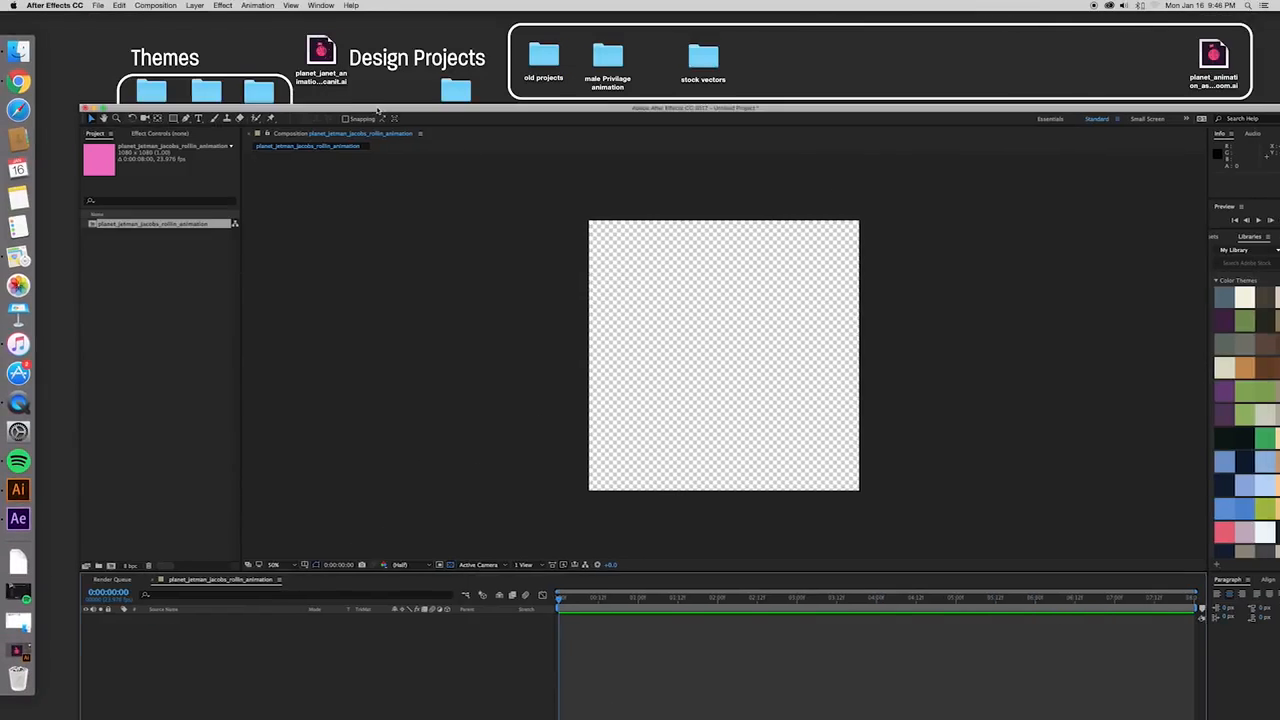
# - Bring planet_janet_animation_assets_canit.ai from the desktop into the After Effects project to open its import options
pyautogui.click(321, 50)
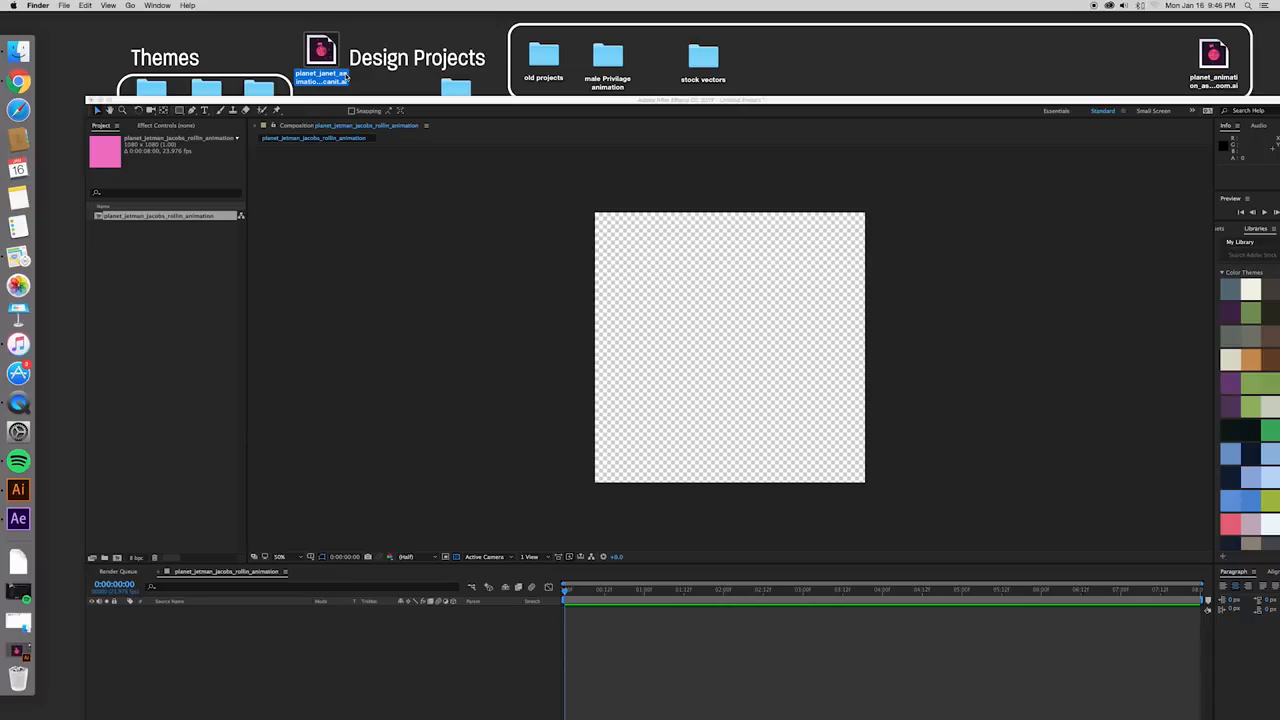
pyautogui.moveTo(321, 50); pyautogui.dragTo(140, 291)
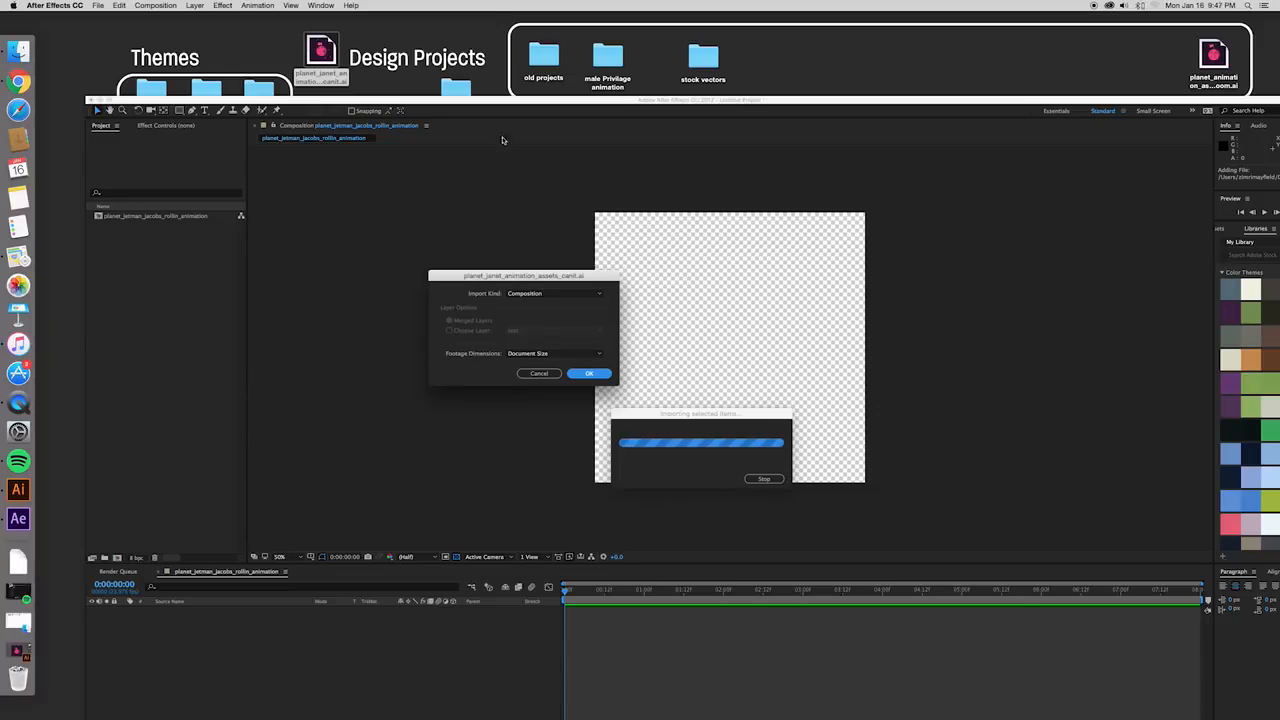
pyautogui.moveTo(503, 104); pyautogui.dragTo(470, 47)
pyautogui.moveTo(519, 274); pyautogui.dragTo(566, 259)
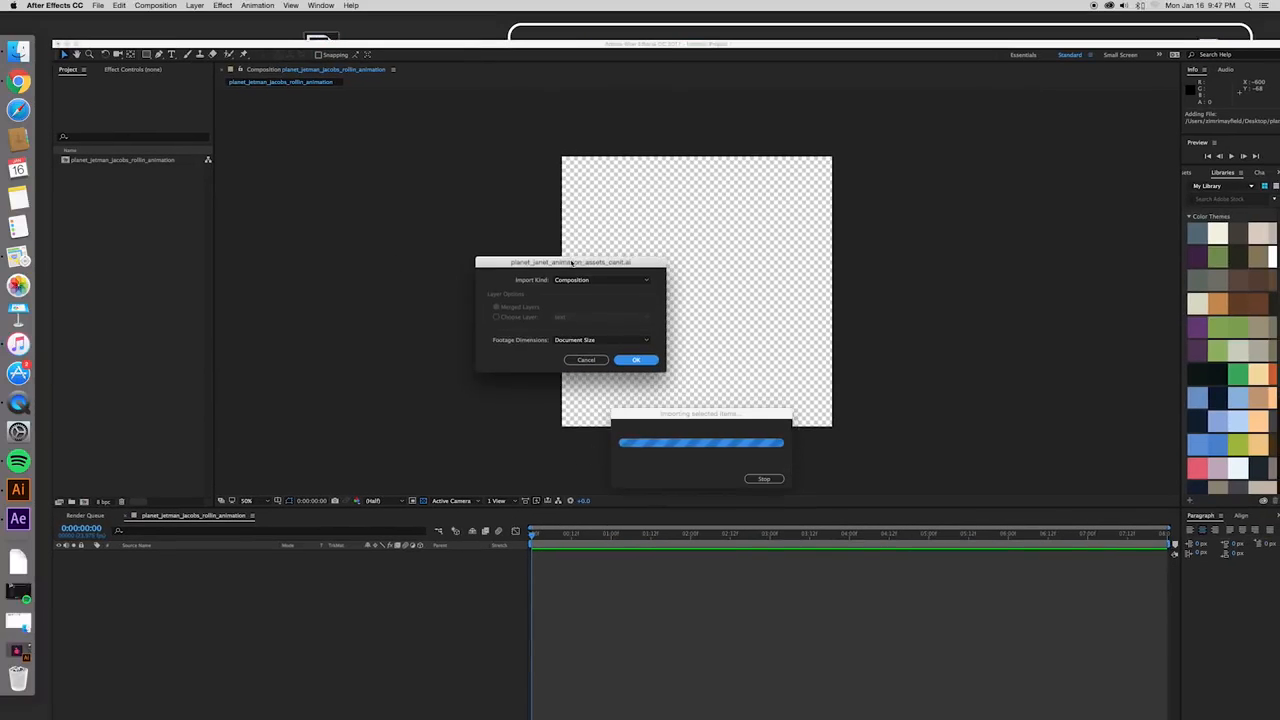
# - Try the Footage import kind with a single chosen layer and look through the list of available layers
pyautogui.click(620, 279)
pyautogui.click(604, 288)
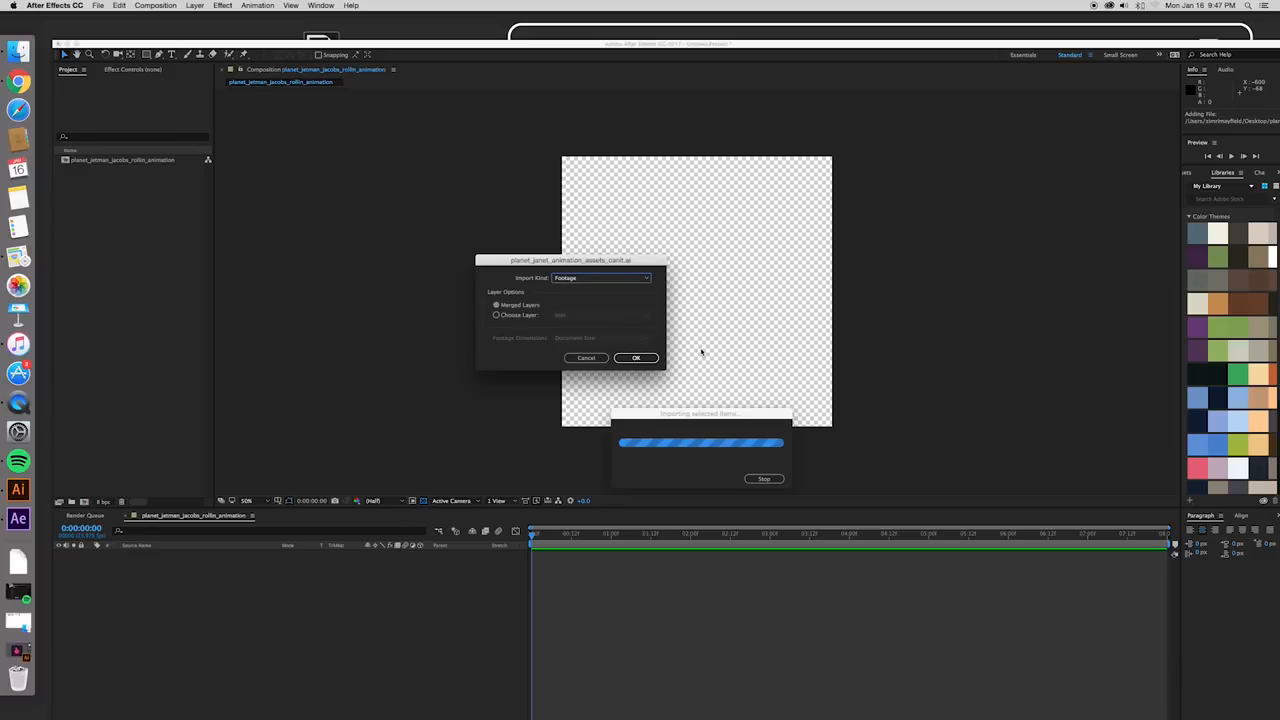
pyautogui.click(497, 316)
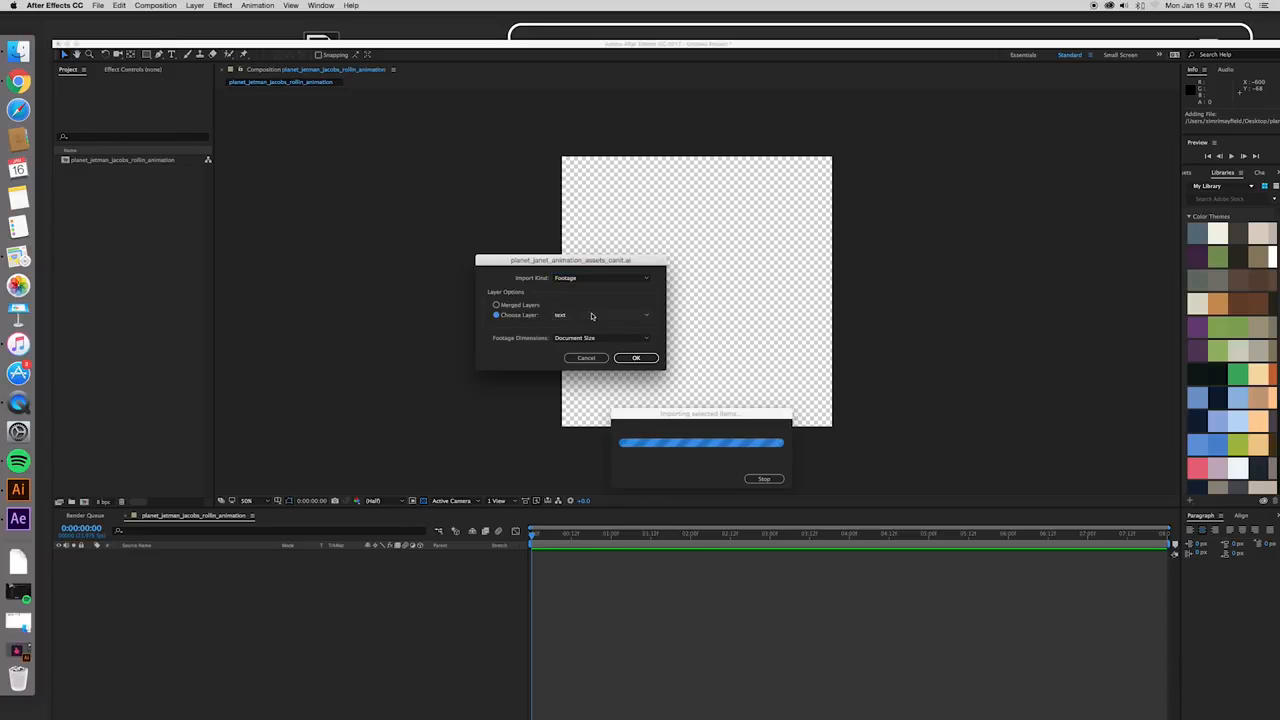
pyautogui.click(602, 316)
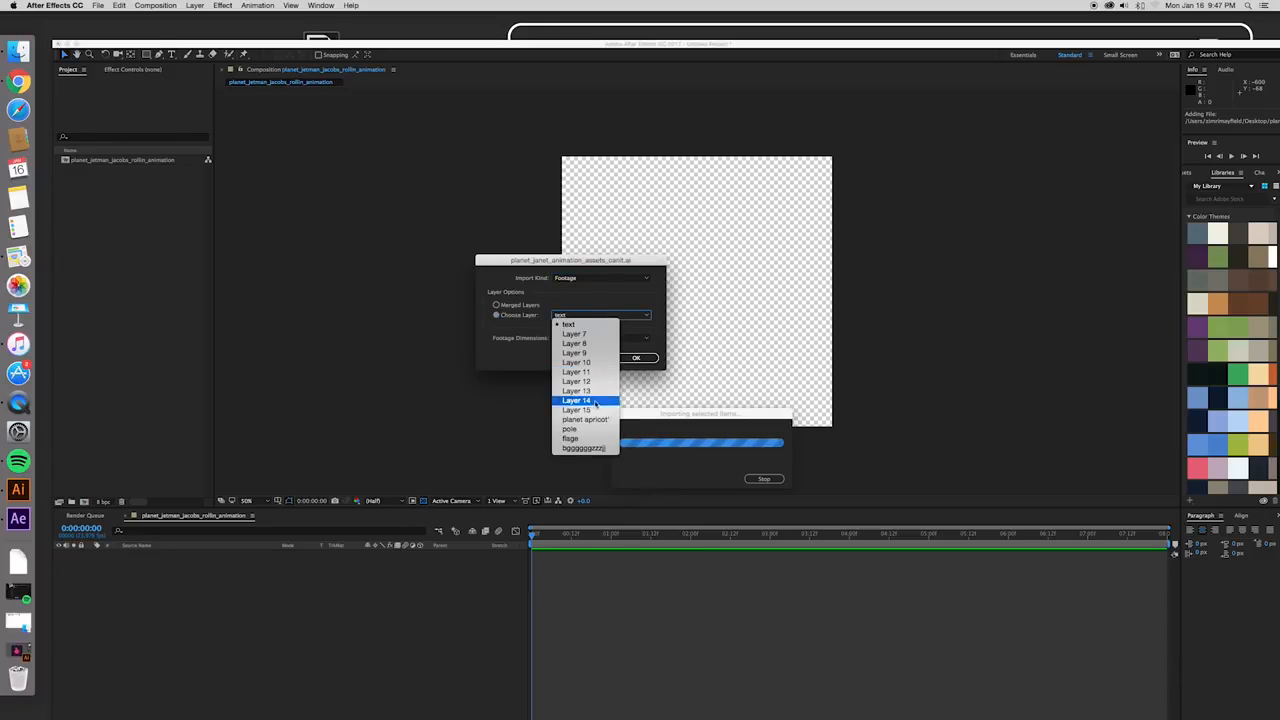
pyautogui.click(608, 316)
# - Import the Illustrator file as a Composition with footage dimensions set to Document Size
pyautogui.click(630, 279)
pyautogui.click(585, 297)
pyautogui.click(632, 360)
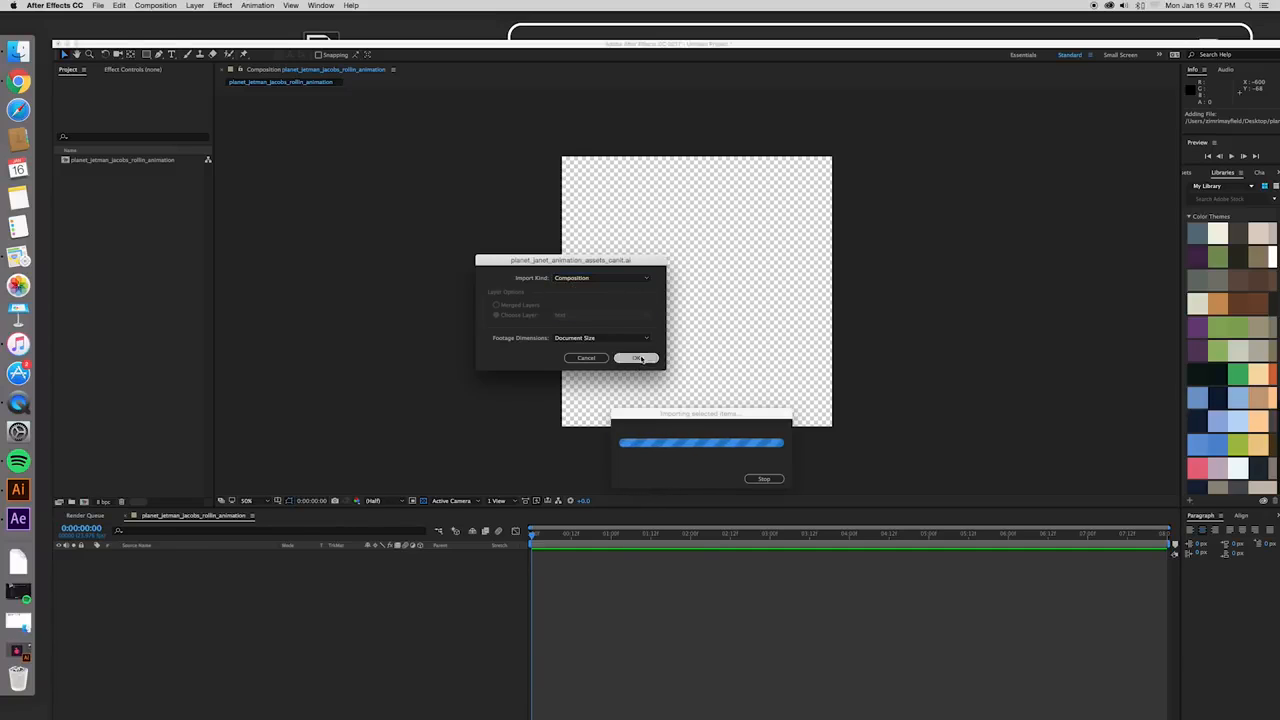
# - Move the After Effects window back into place and expand the imported file's Layers folder in the project
pyautogui.moveTo(220, 46); pyautogui.dragTo(208, 22)
pyautogui.click(48, 146)
pyautogui.click(82, 150)
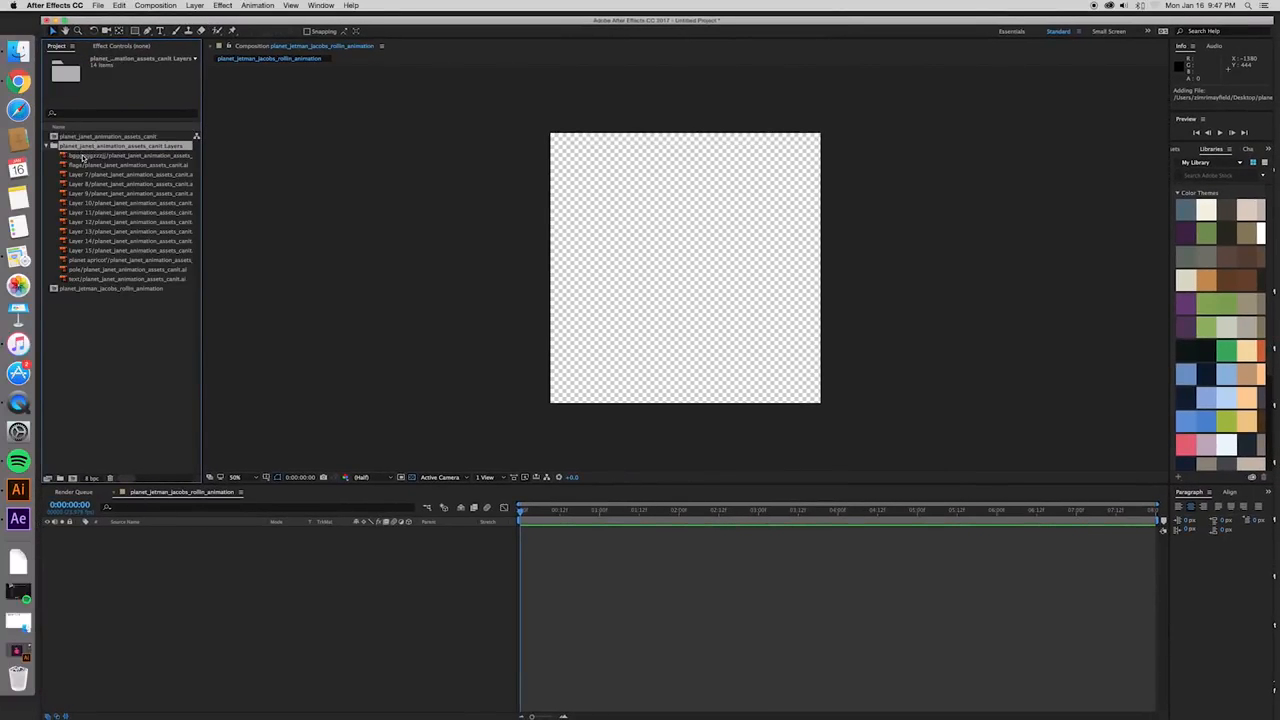
# - Add all the imported artwork layers to the planet_jetman_jacobs_rollin_animation composition timeline
pyautogui.click(83, 156)
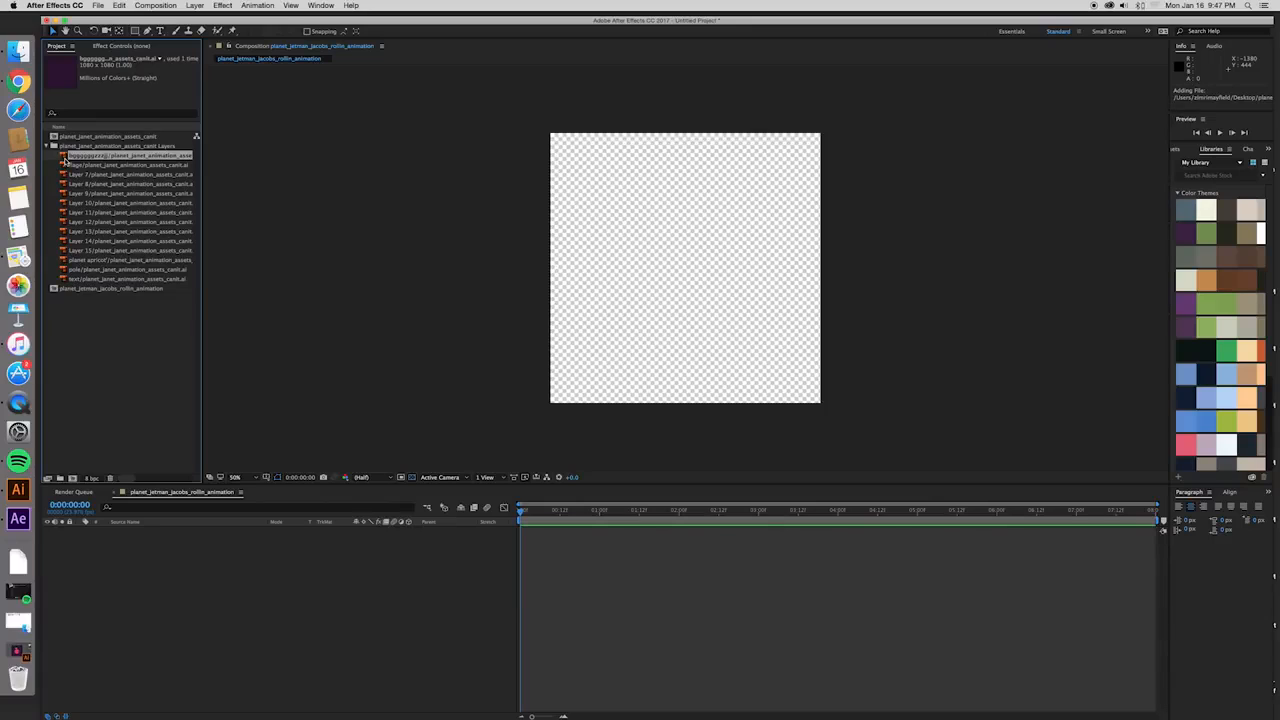
pyautogui.keyDown('shift'); pyautogui.click(105, 280); pyautogui.keyUp('shift')
pyautogui.moveTo(183, 184); pyautogui.dragTo(176, 575)
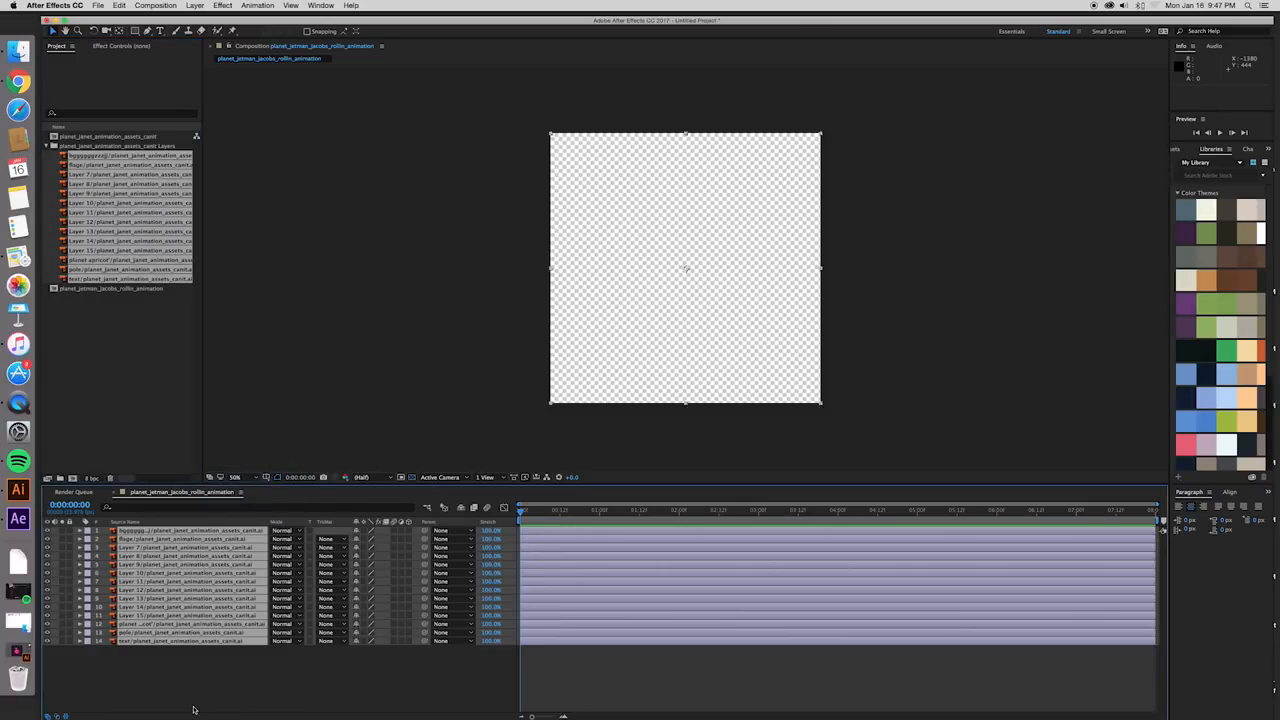
pyautogui.click(334, 663)
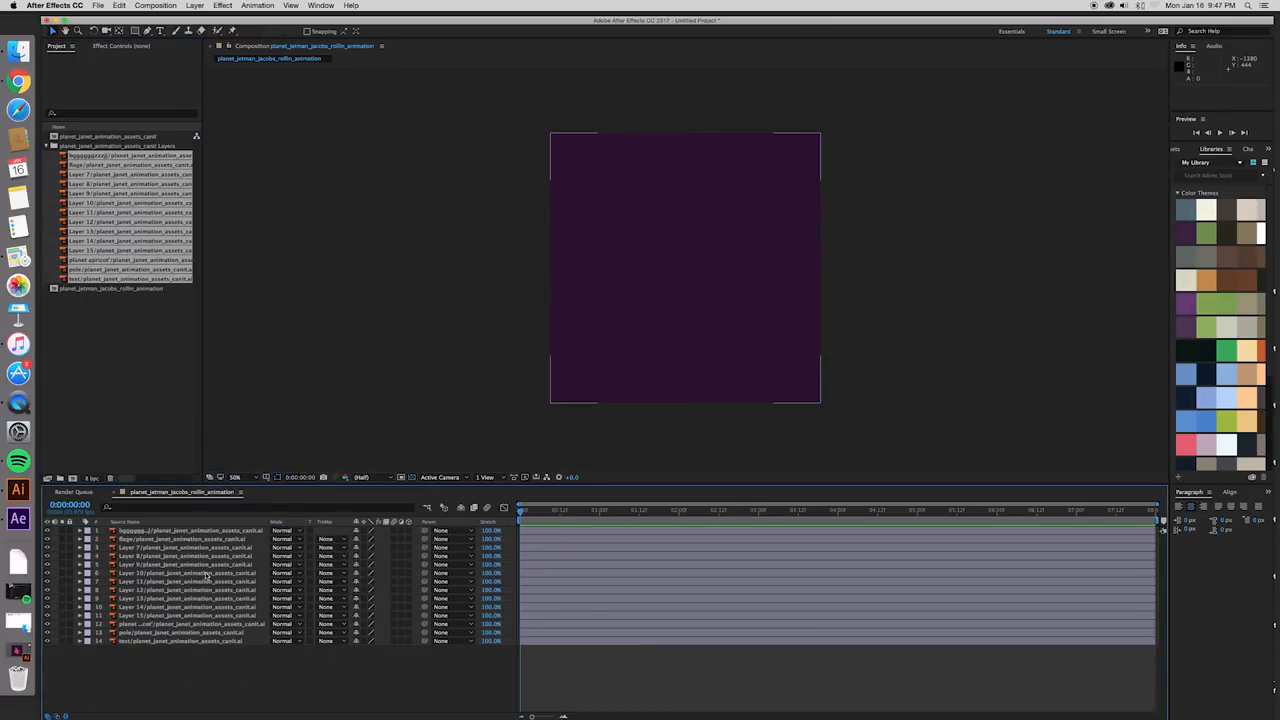
# - Move the dark purple background layer to the very bottom of the layer stack
pyautogui.click(194, 534)
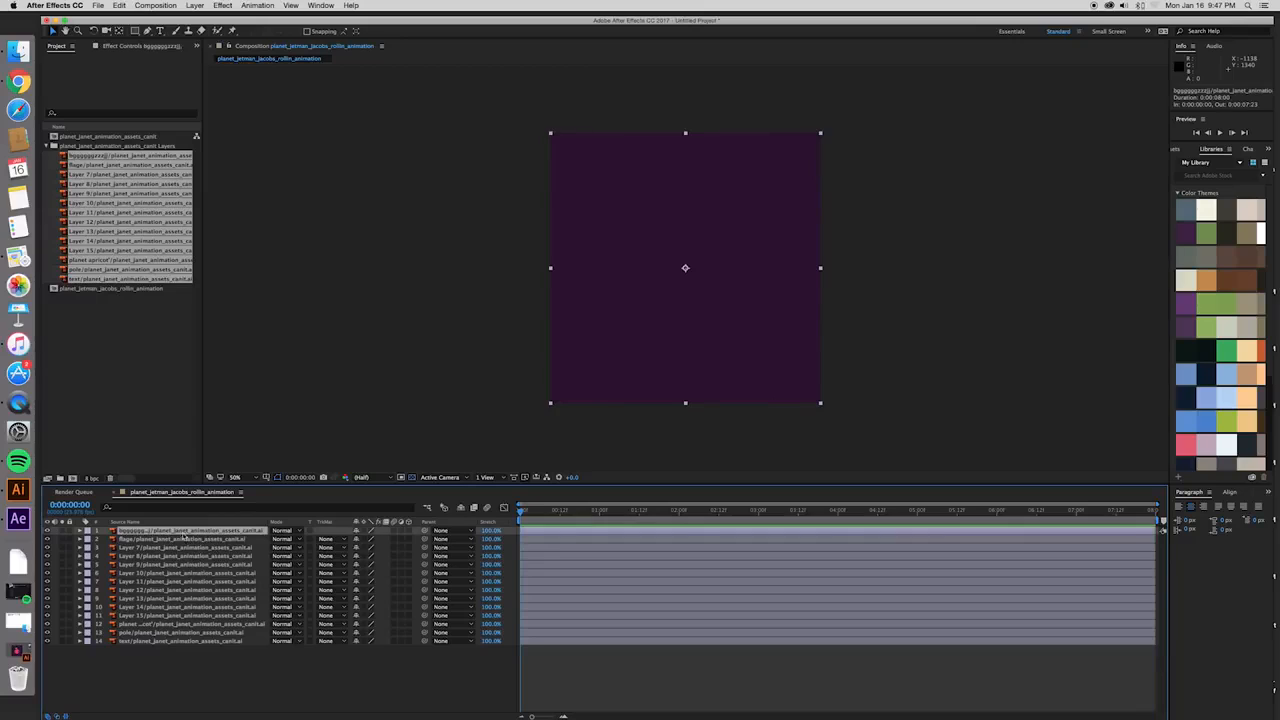
pyautogui.moveTo(134, 533); pyautogui.dragTo(142, 656)
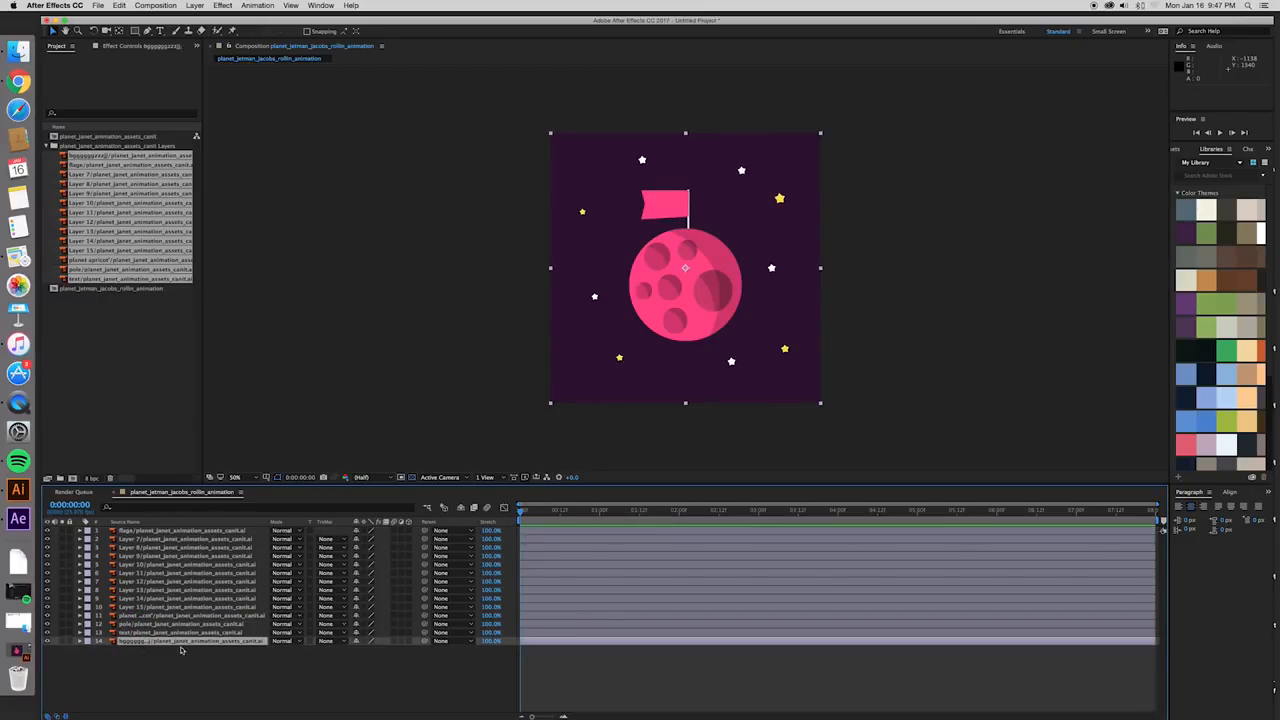
pyautogui.click(297, 667)
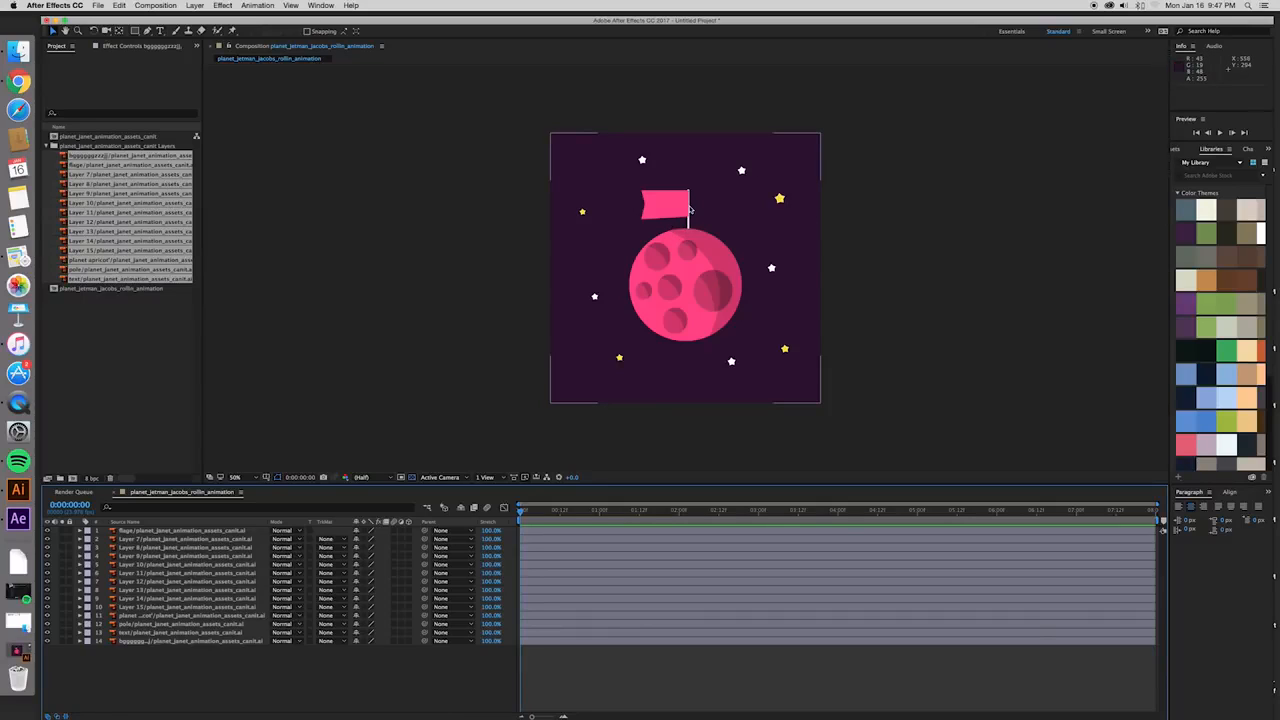
# - Reorder the flag layer so it sits directly beneath the pole layer in the stack
pyautogui.scroll(6, 689, 205)
pyautogui.moveTo(688, 168); pyautogui.dragTo(691, 406)
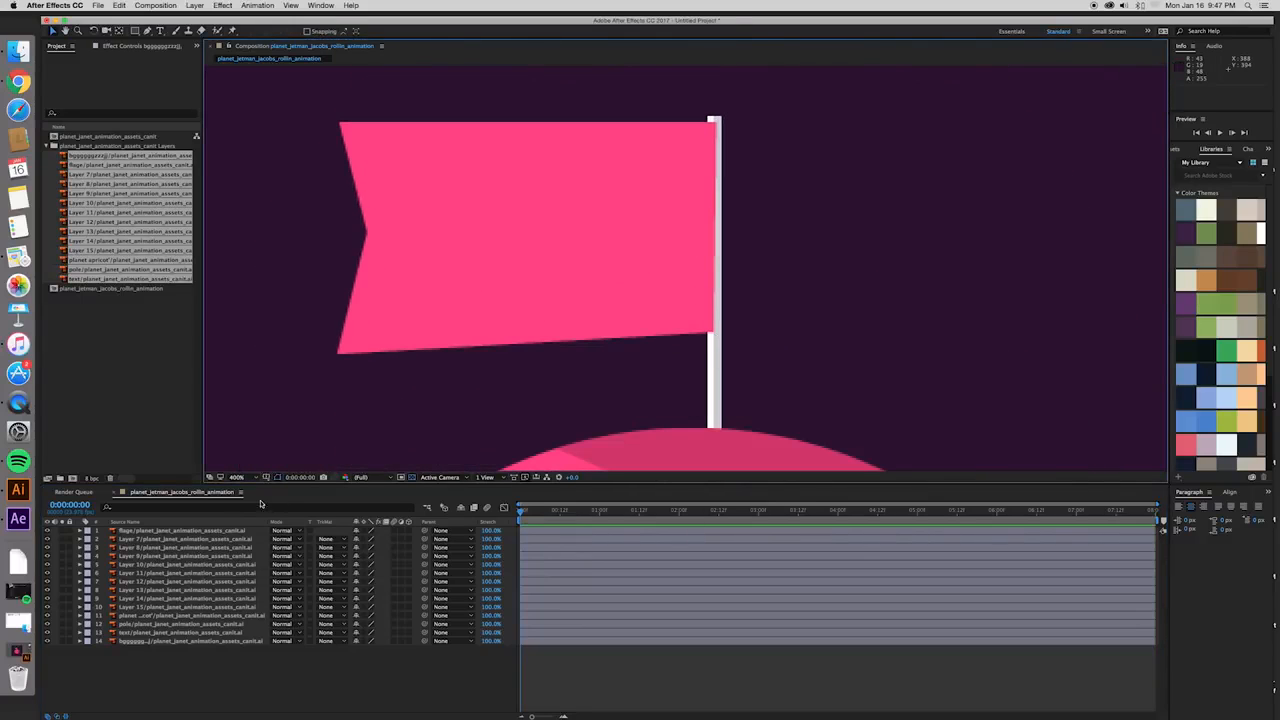
pyautogui.click(142, 531)
pyautogui.moveTo(151, 531); pyautogui.dragTo(176, 632)
pyautogui.click(174, 616)
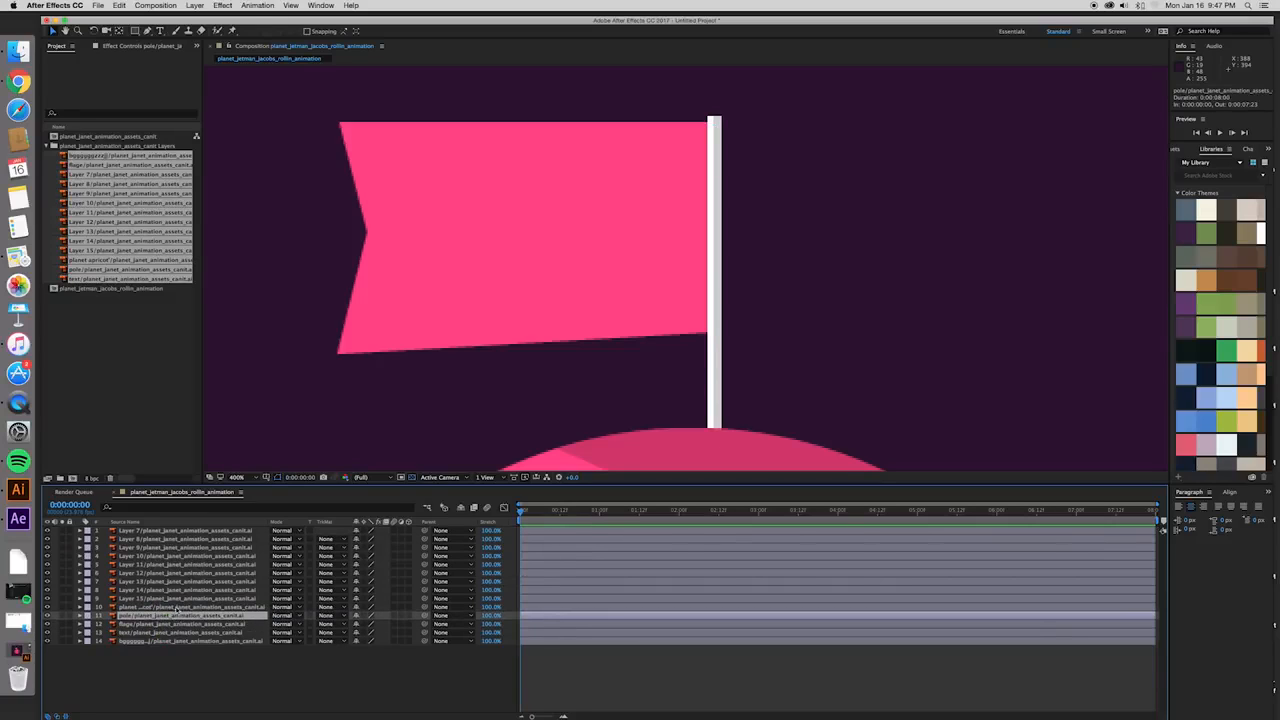
pyautogui.press(',')
pyautogui.press(',')
pyautogui.press(',')
pyautogui.press('.')
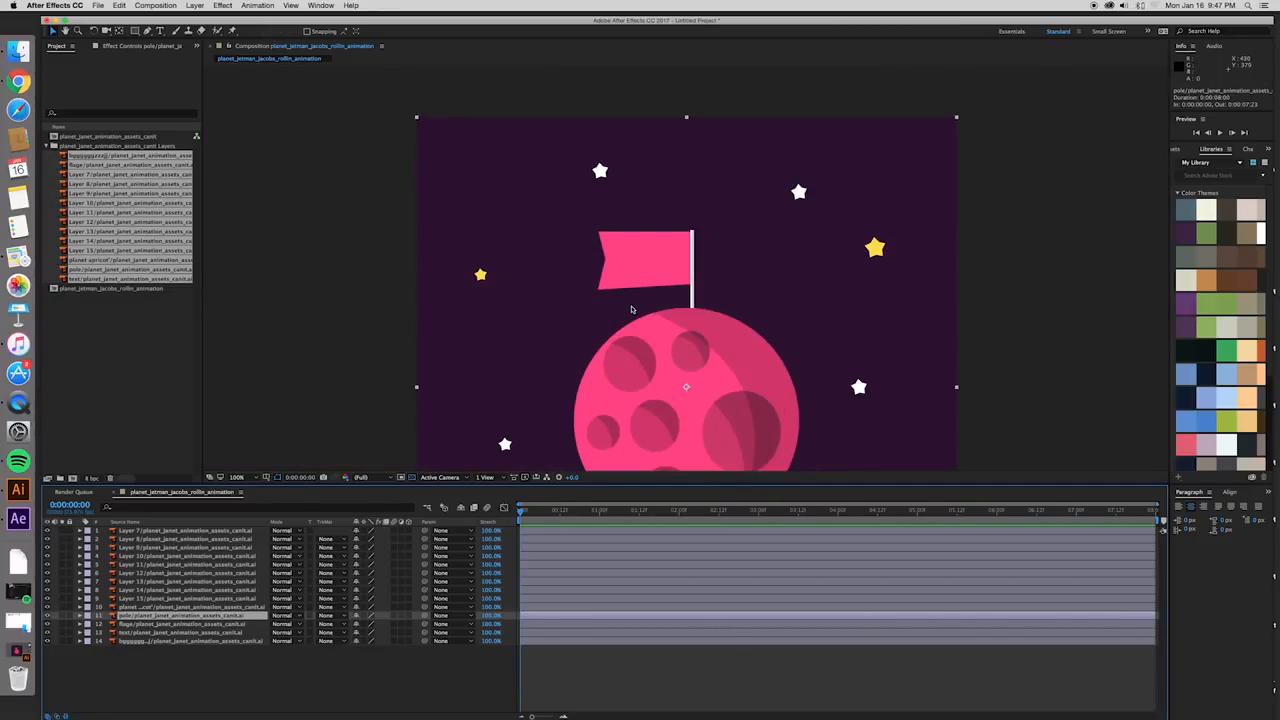
pyautogui.press(',')
pyautogui.press('.')
pyautogui.moveTo(1044, 368); pyautogui.dragTo(1037, 317)
pyautogui.press(',')
pyautogui.press('.')
pyautogui.moveTo(966, 351); pyautogui.dragTo(973, 312)
pyautogui.press(',')
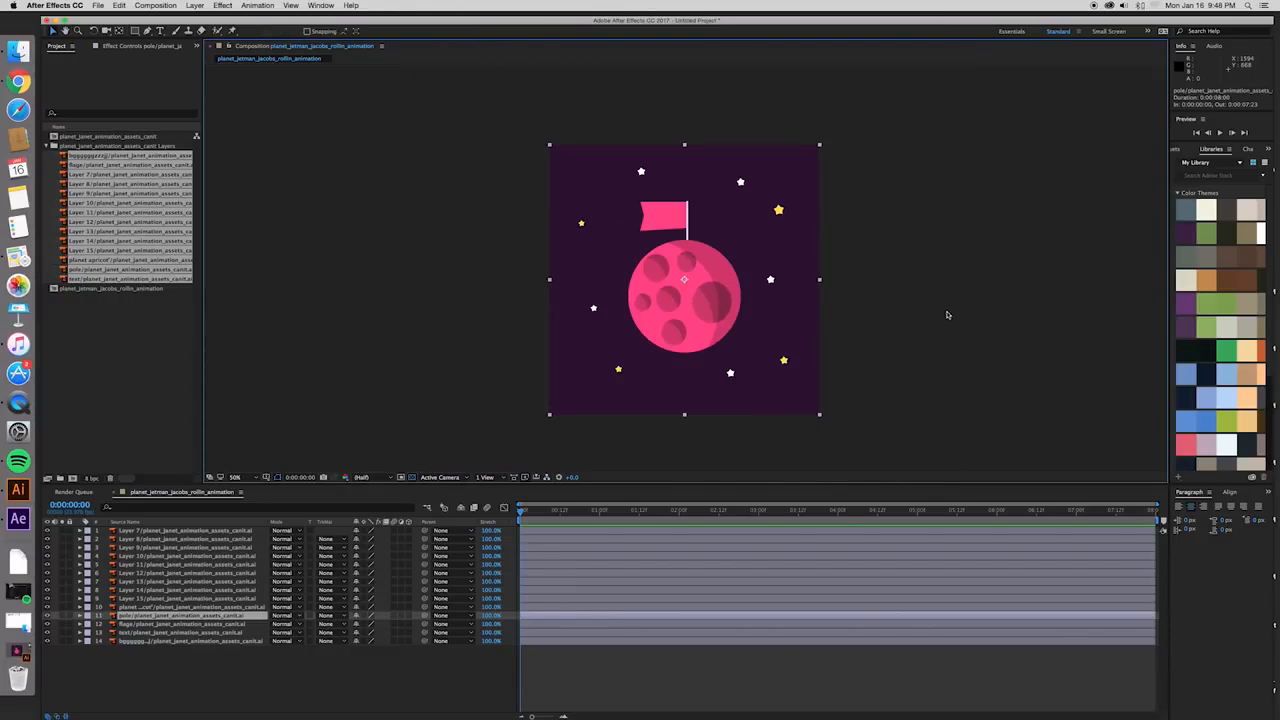
# - Give star layers Layer 7 to Layer 15 the Fuchsia label and shift them to start about 5 frames in
pyautogui.click(540, 532)
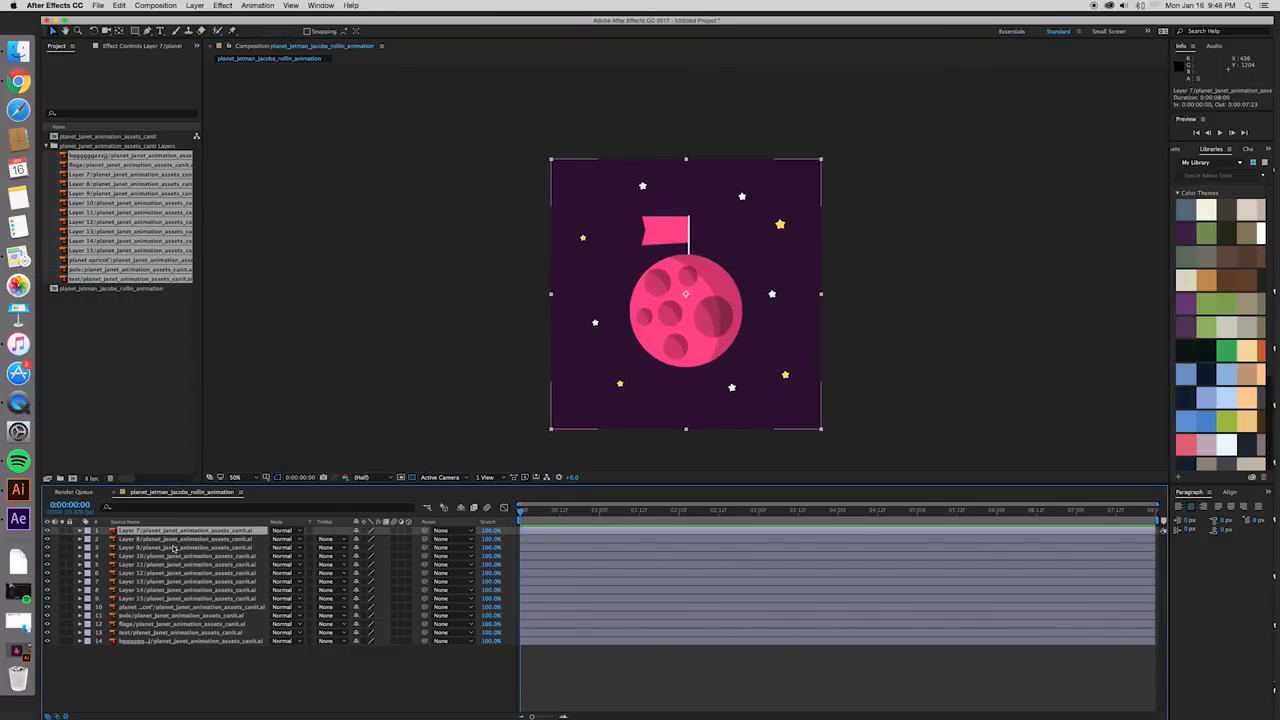
pyautogui.keyDown('shift'); pyautogui.click(155, 598); pyautogui.keyUp('shift')
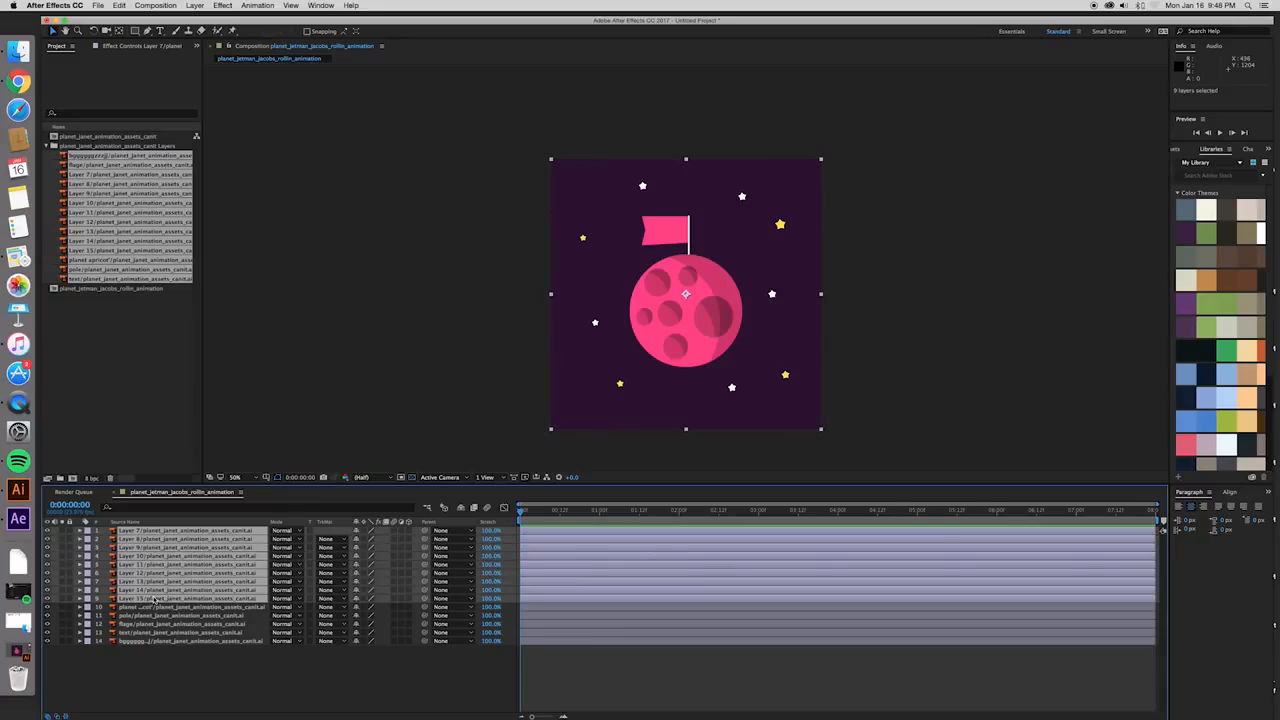
pyautogui.click(47, 532)
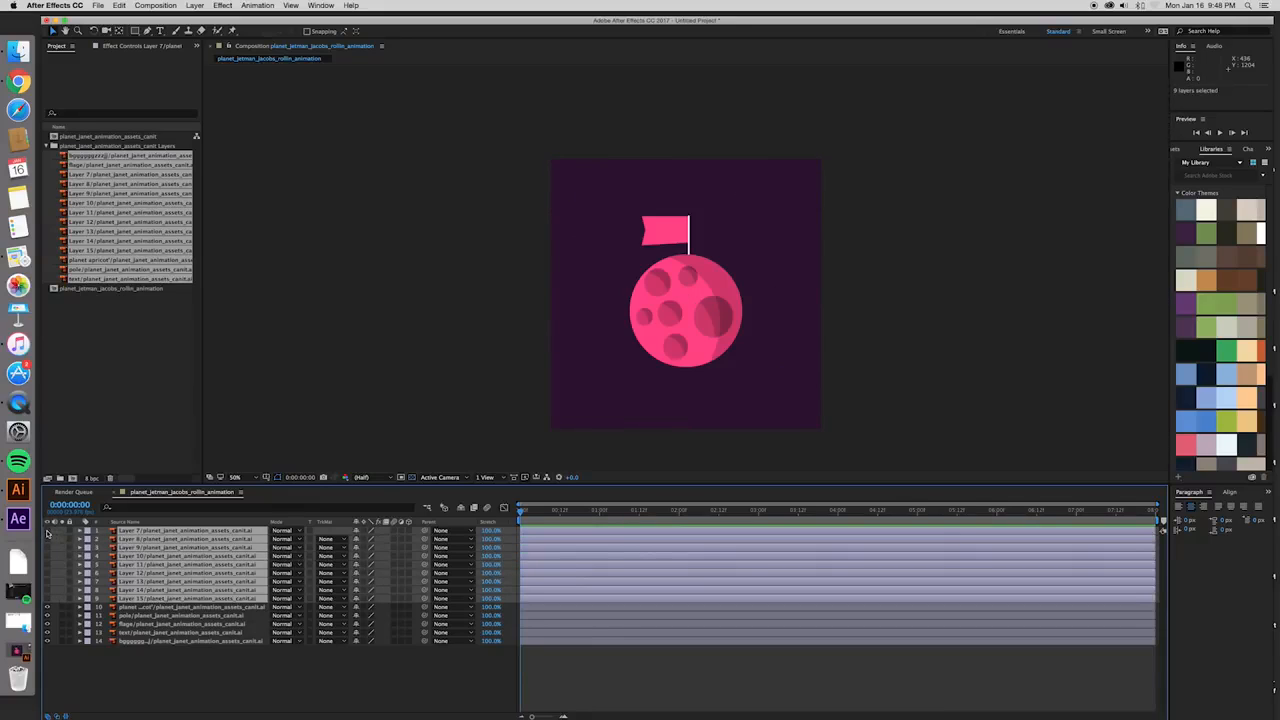
pyautogui.click(47, 532)
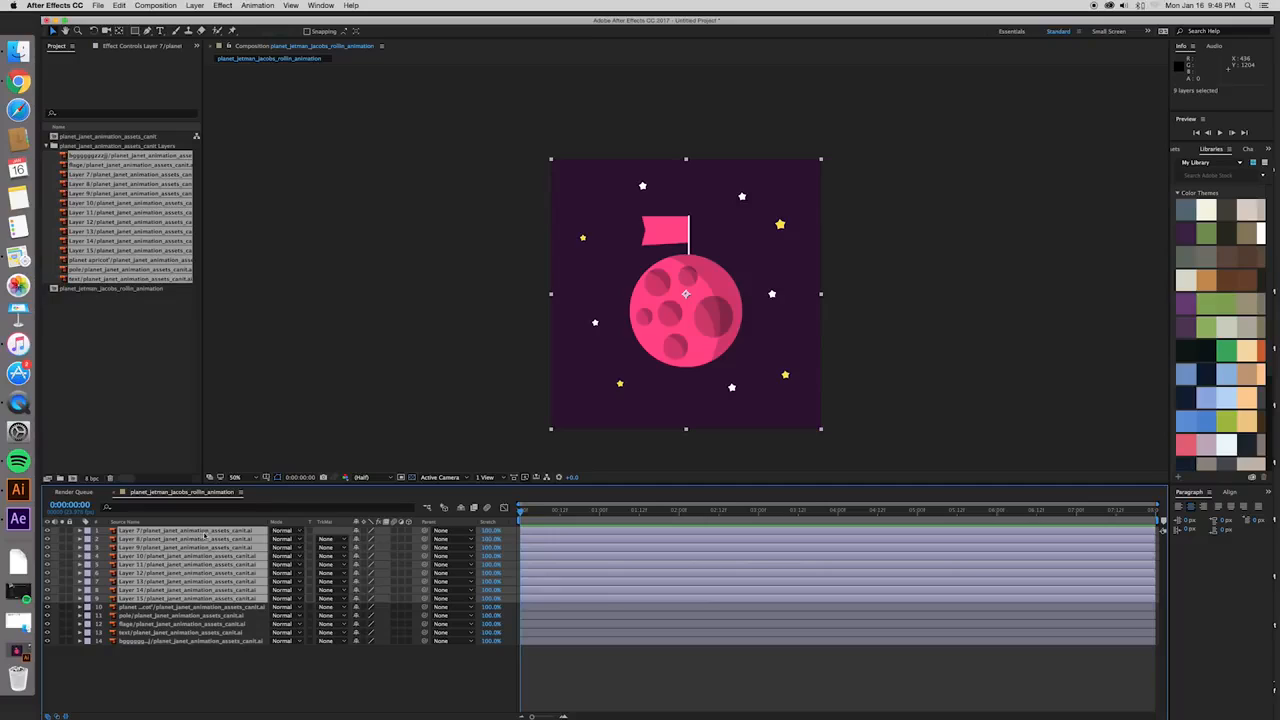
pyautogui.click(87, 532)
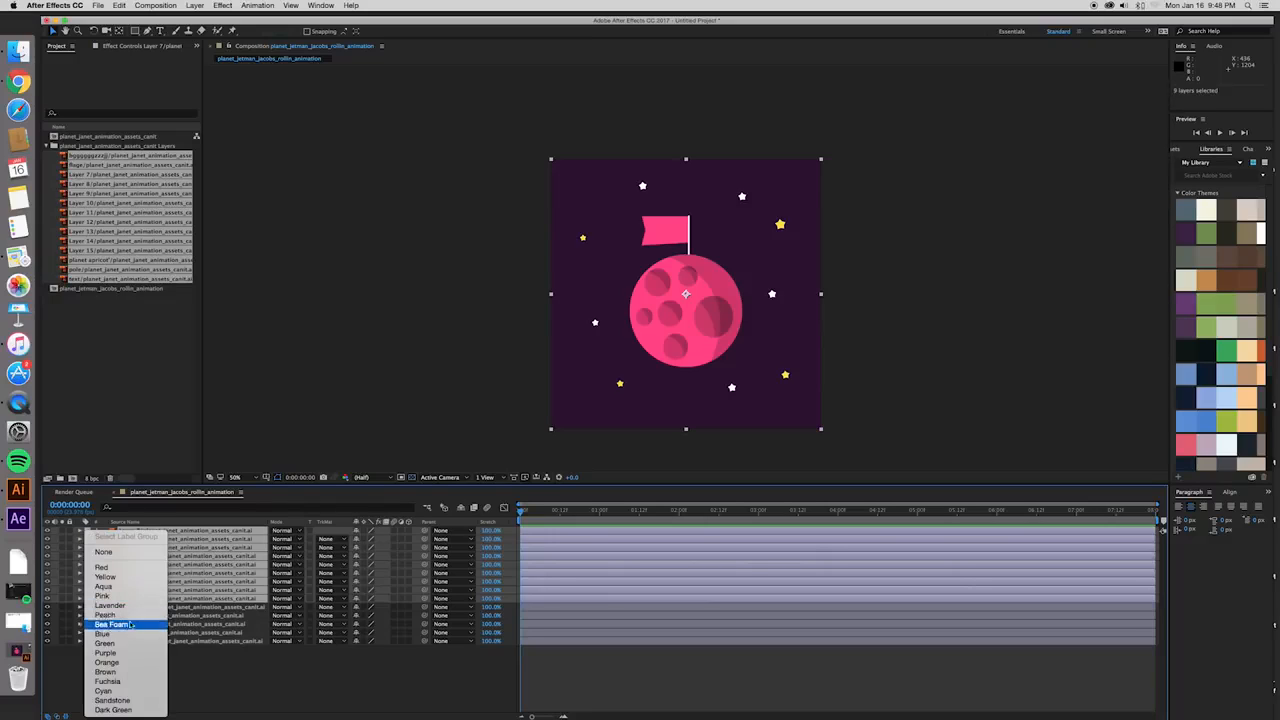
pyautogui.click(131, 684)
pyautogui.moveTo(546, 533); pyautogui.dragTo(563, 532)
# - Shift the planet, pole, flag and text layers together to start 11 frames into the composition, leaving out the background layer
pyautogui.click(582, 606)
pyautogui.keyDown('shift'); pyautogui.click(594, 640); pyautogui.keyUp('shift')
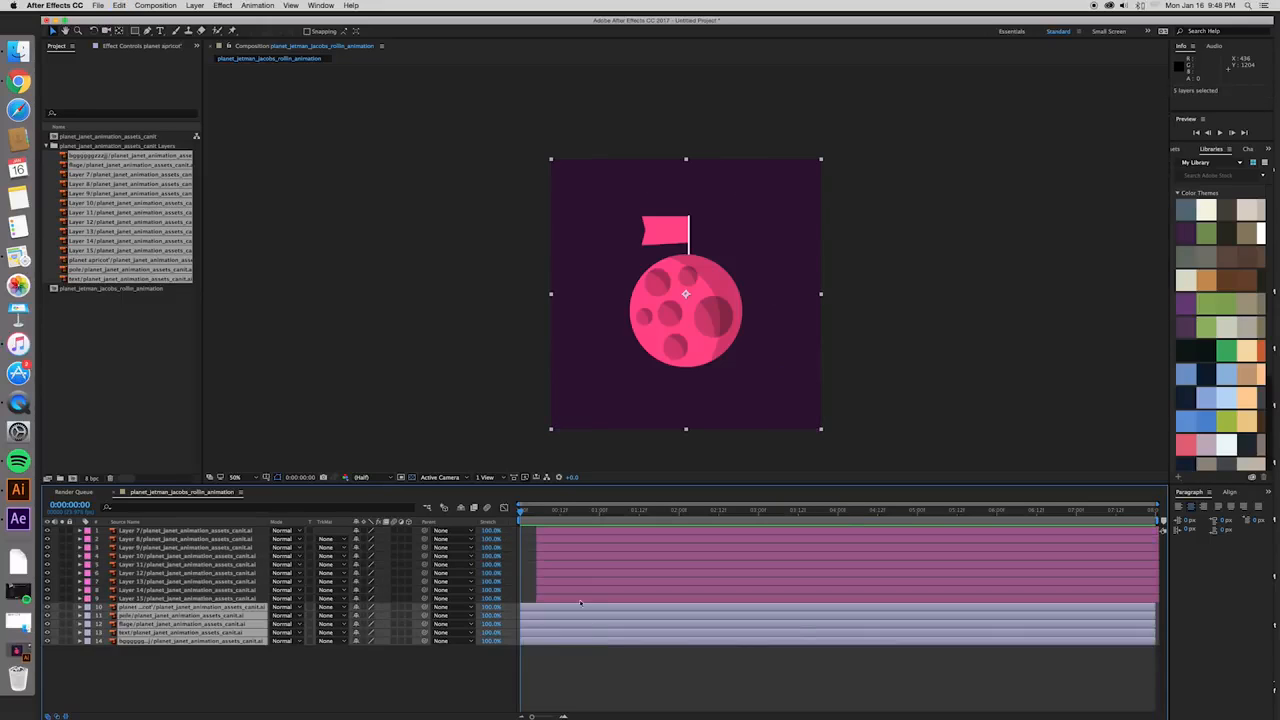
pyautogui.click(619, 667)
pyautogui.click(590, 607)
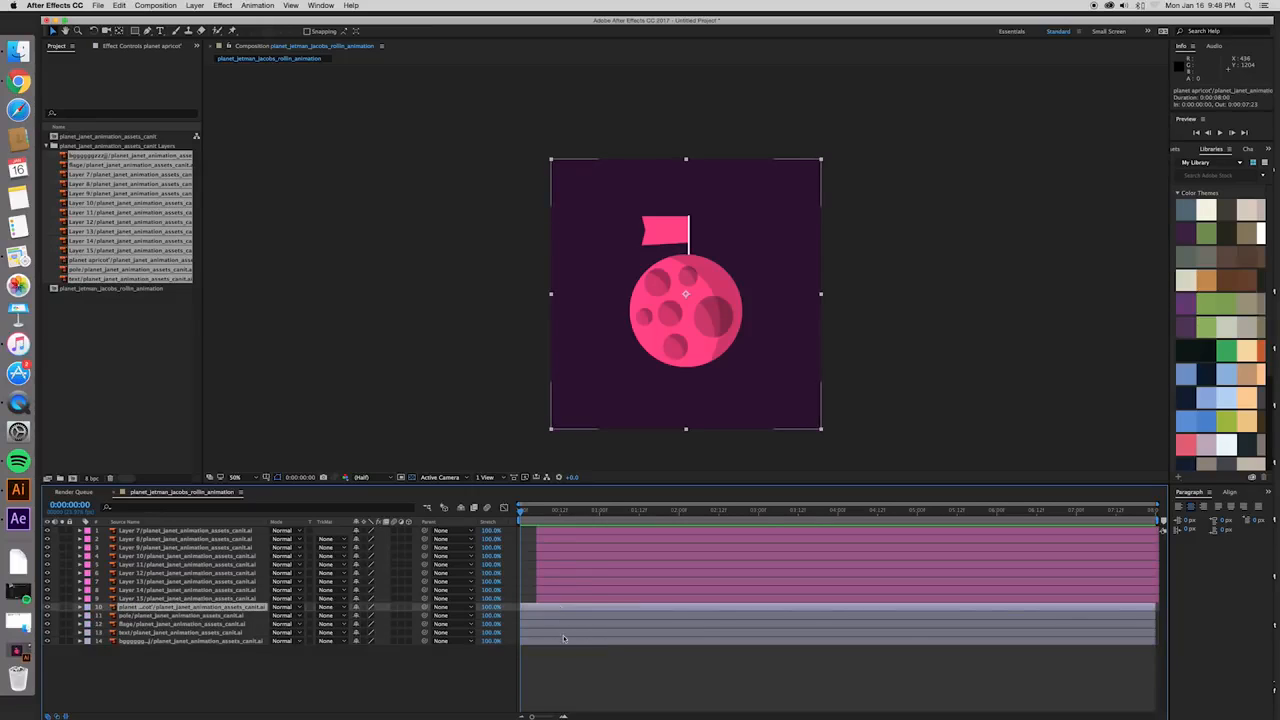
pyautogui.keyDown('shift'); pyautogui.click(564, 643); pyautogui.keyUp('shift')
pyautogui.click(610, 697)
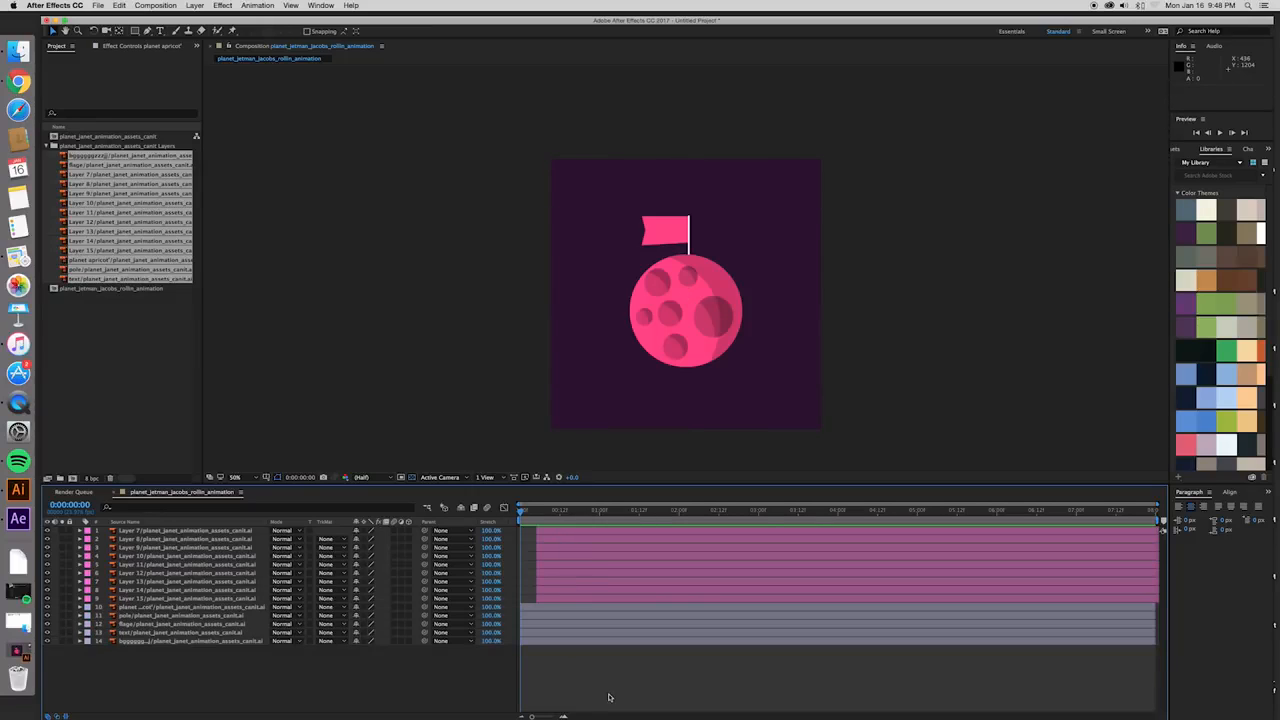
pyautogui.click(561, 633)
pyautogui.keyDown('shift'); pyautogui.click(539, 608); pyautogui.keyUp('shift')
pyautogui.moveTo(539, 608); pyautogui.dragTo(570, 608)
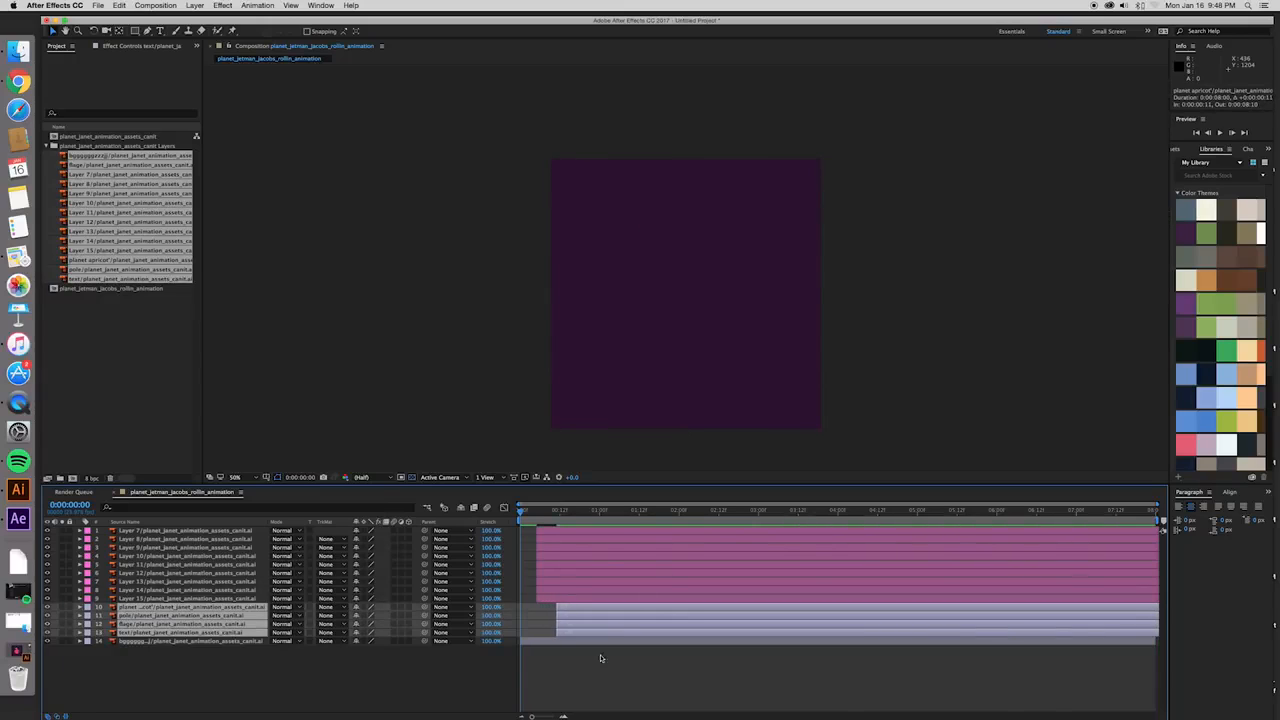
pyautogui.click(589, 640)
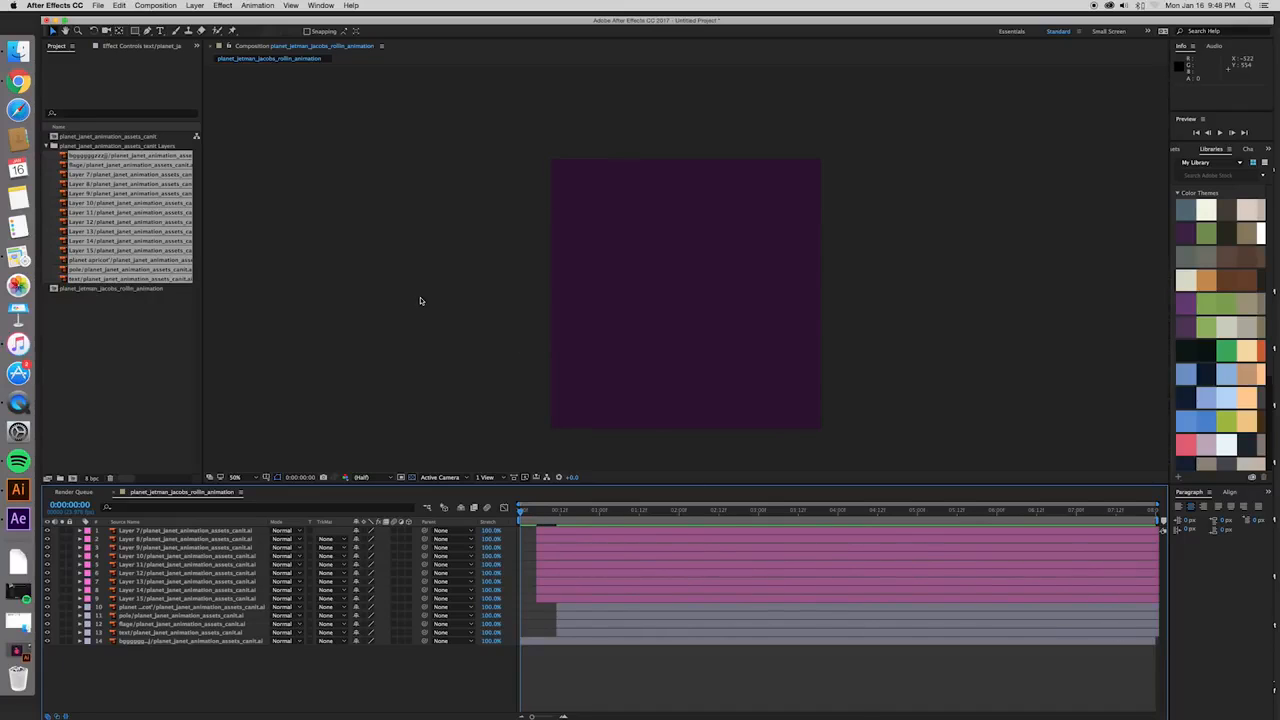
# - Preview the composition from the start to check the staggered appearance of the stars and planet
pyautogui.press('space')
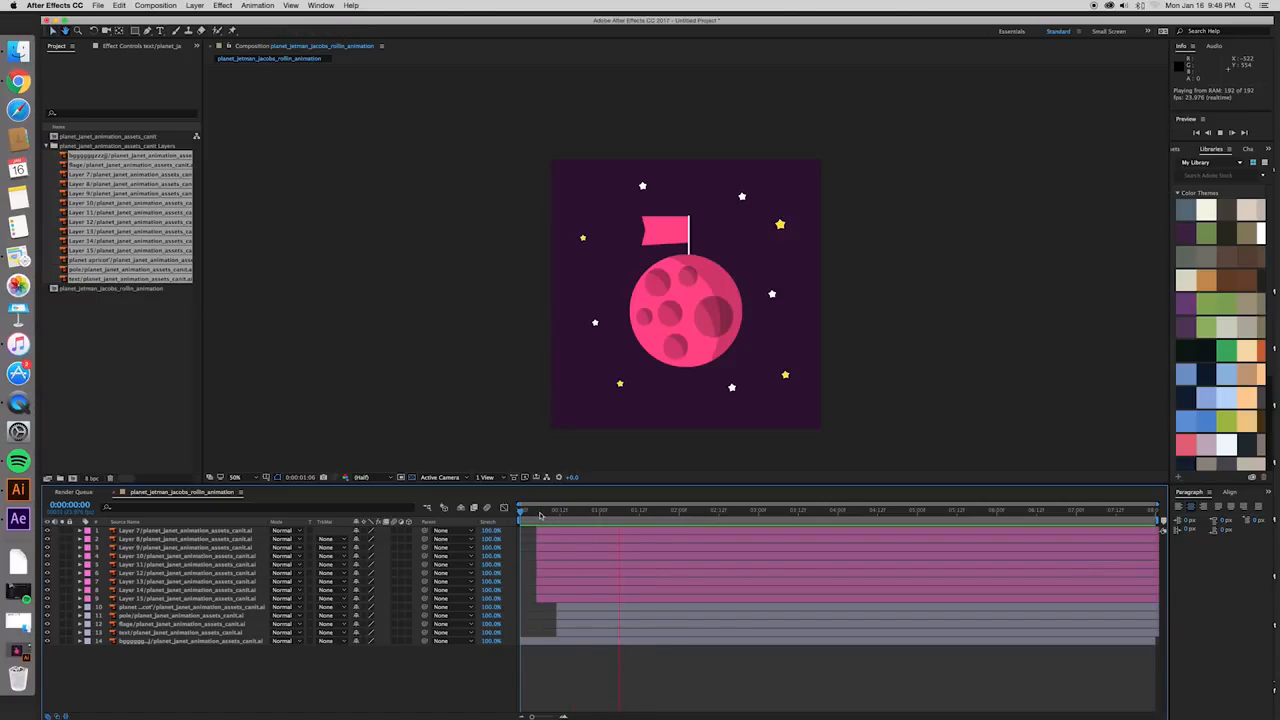
pyautogui.press('space')
pyautogui.press('space')
pyautogui.press('space')
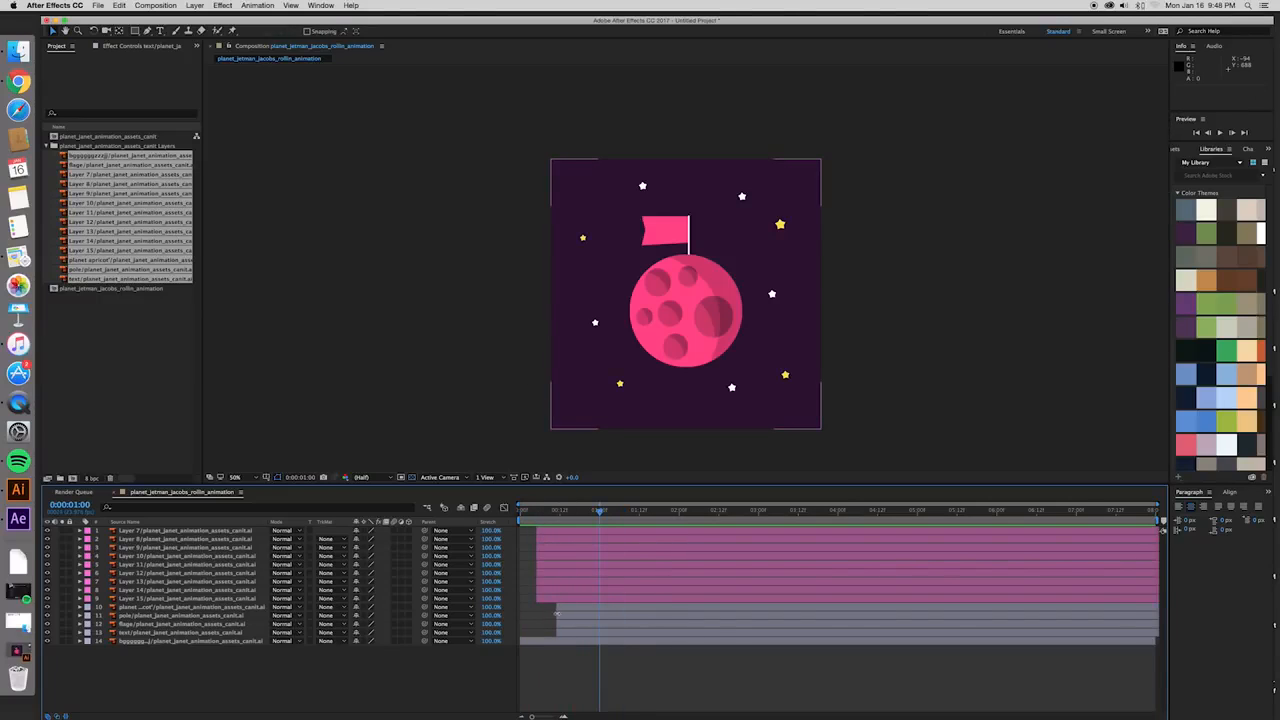
pyautogui.press('space')
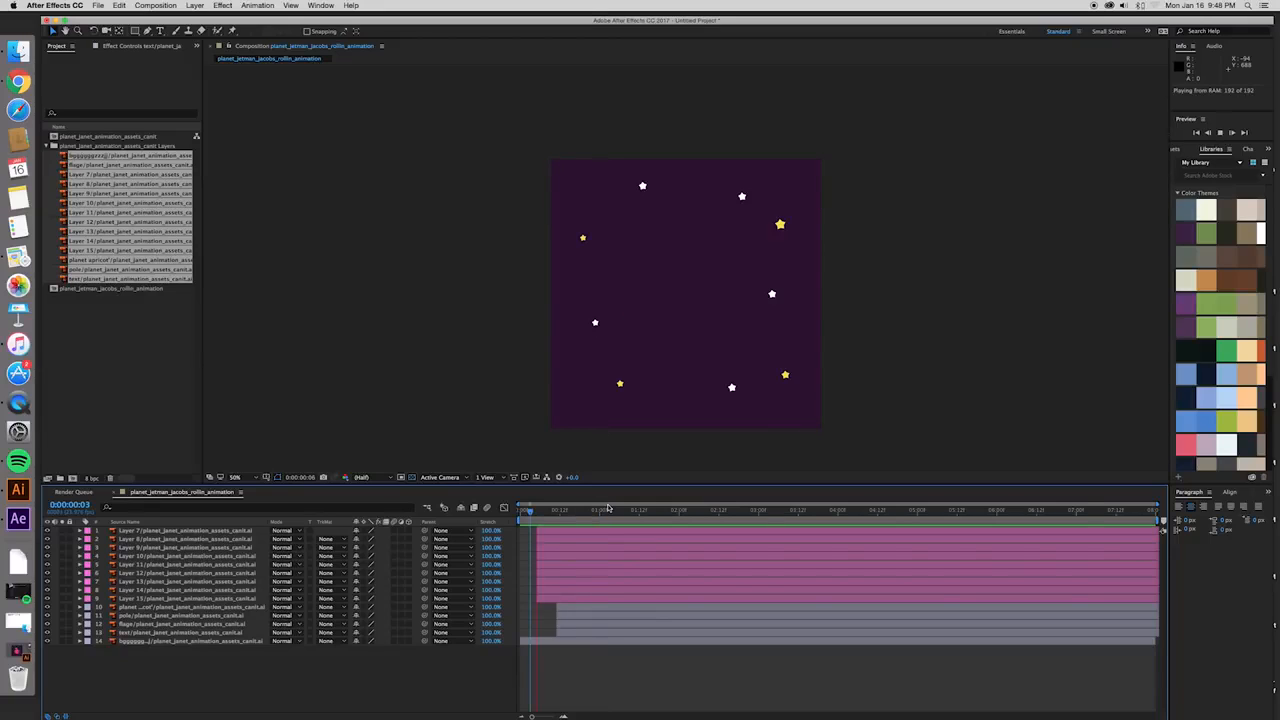
pyautogui.press('space')
# - Inspect the text layer on its own, return to the composition, and place the layer directly above the flag layer
pyautogui.click(580, 603)
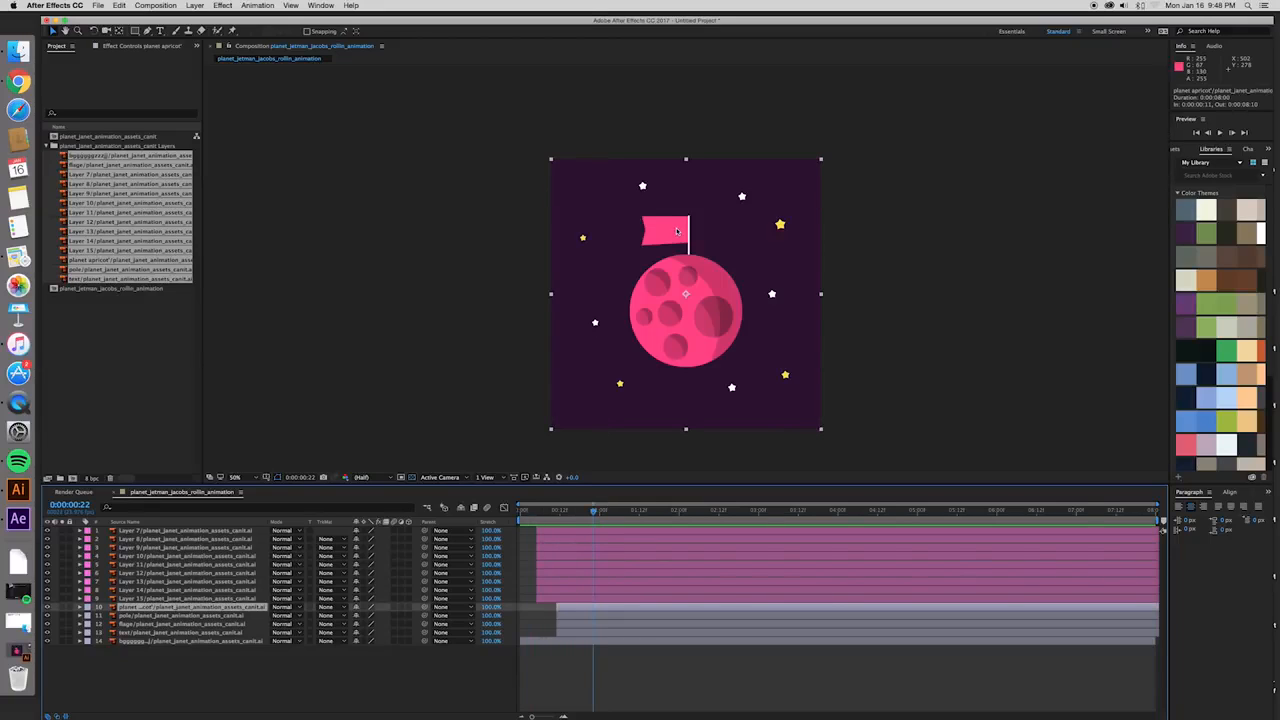
pyautogui.click(155, 633)
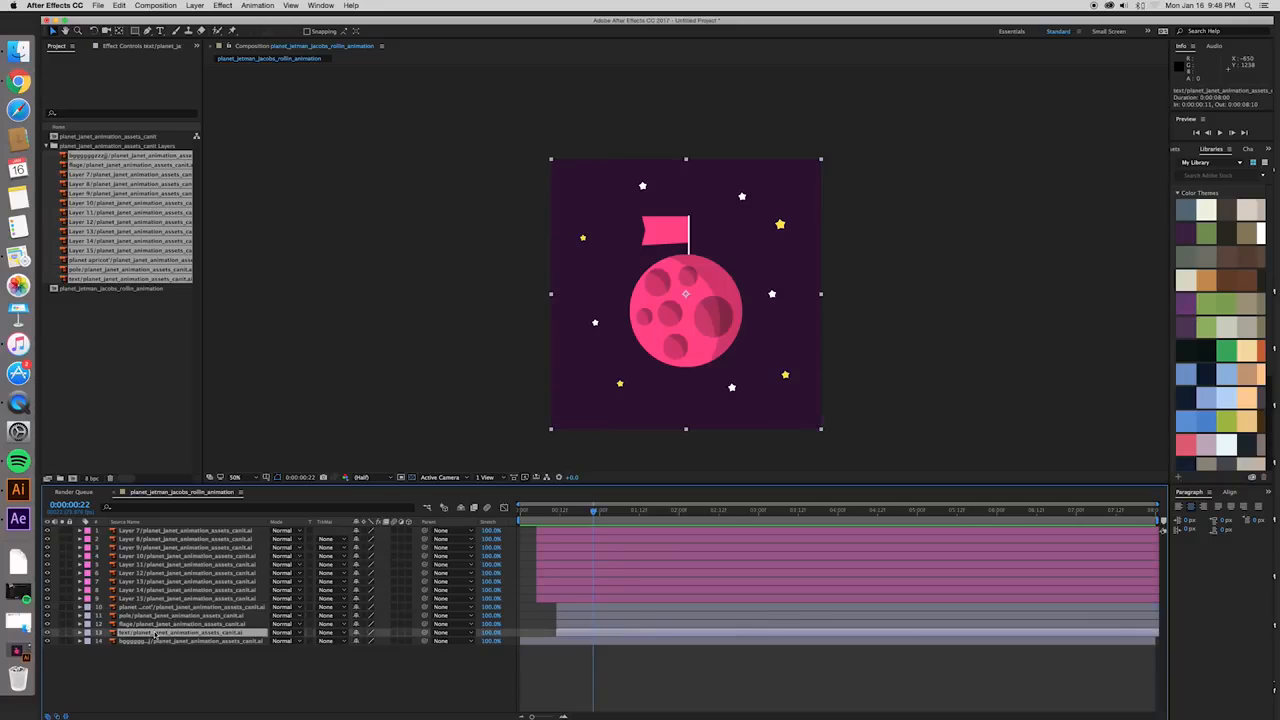
pyautogui.doubleClick(155, 633)
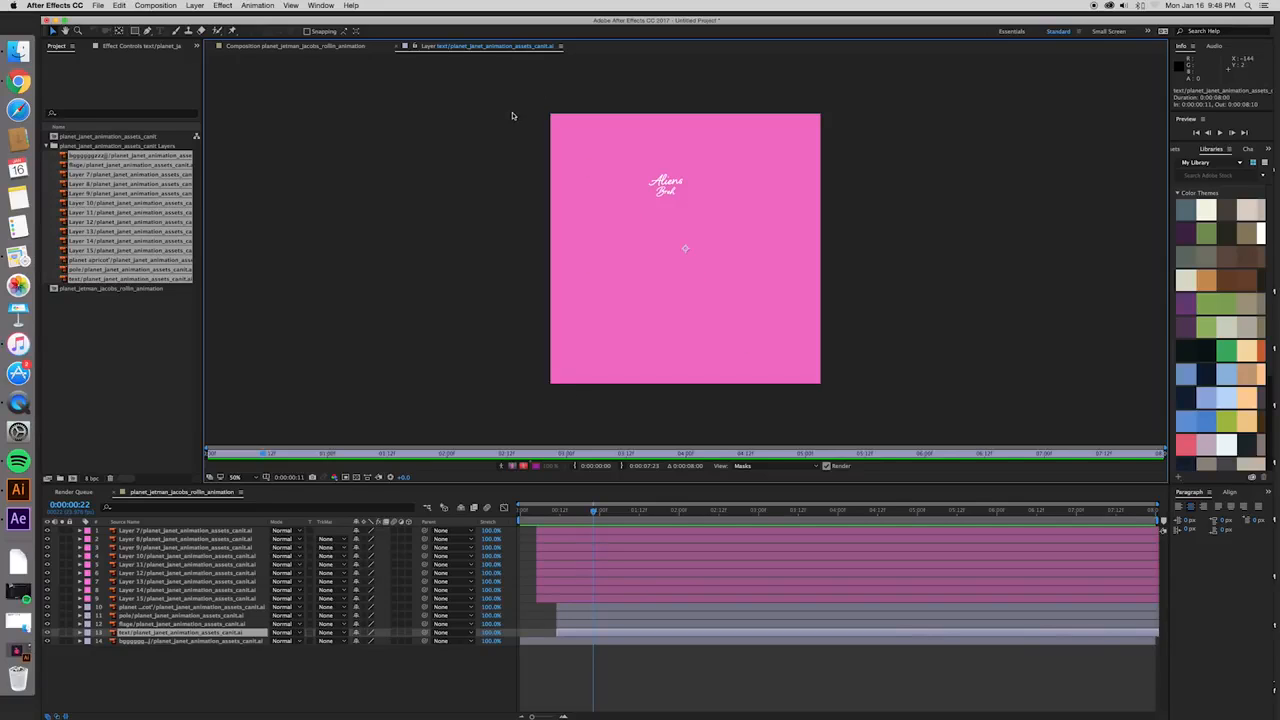
pyautogui.click(397, 48)
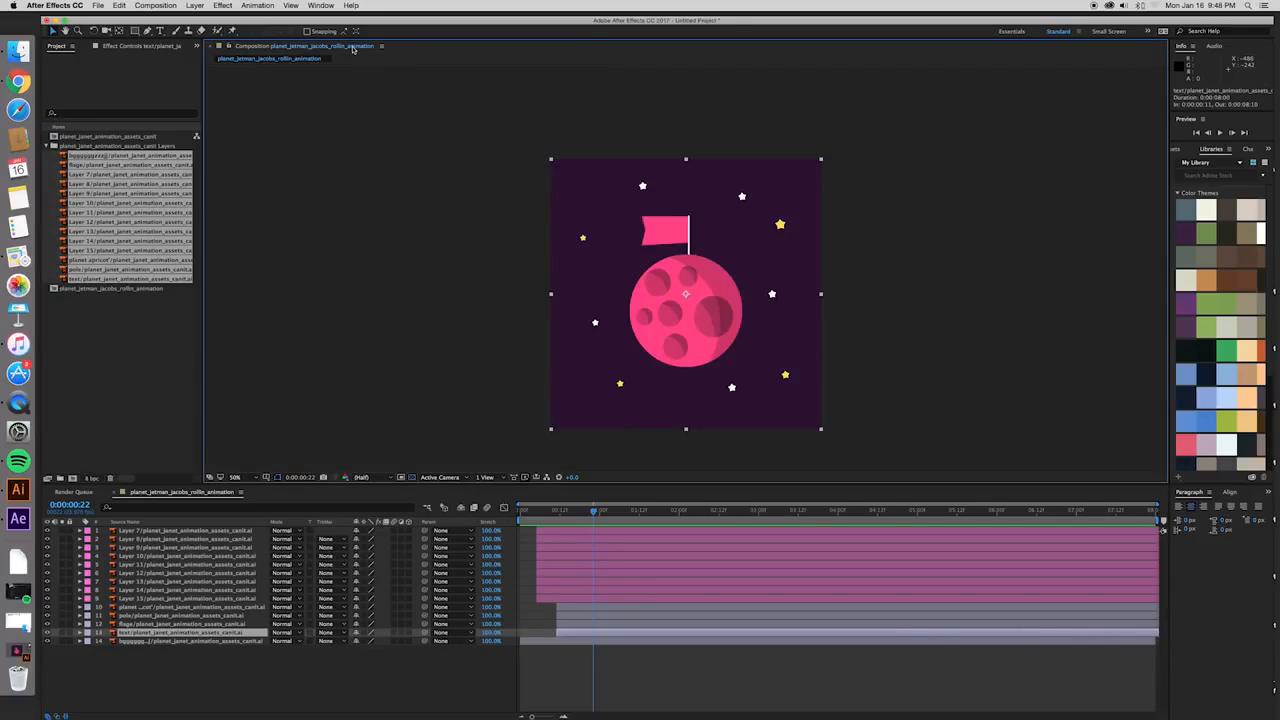
pyautogui.moveTo(133, 636); pyautogui.dragTo(138, 620)
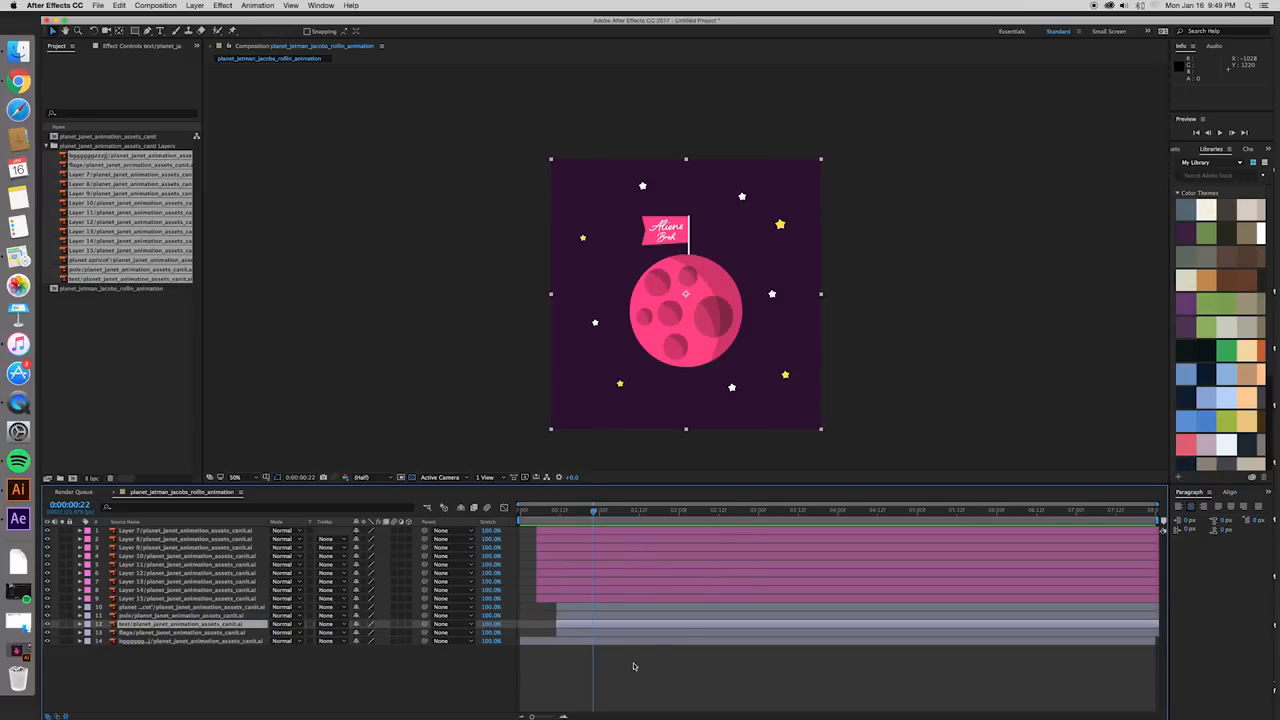
# - Shift the planet, pole, text and flag layers together another 10 frames so they start at frame 21
pyautogui.click(631, 608)
pyautogui.keyDown('shift'); pyautogui.click(631, 625); pyautogui.keyUp('shift')
pyautogui.keyDown('shift'); pyautogui.click(630, 633); pyautogui.keyUp('shift')
pyautogui.moveTo(621, 636); pyautogui.dragTo(655, 636)
# - With the playhead at frame 5, move Layer 7's anchor point onto the centre of the large yellow star using the Pan Behind tool
pyautogui.moveTo(541, 514); pyautogui.dragTo(537, 514)
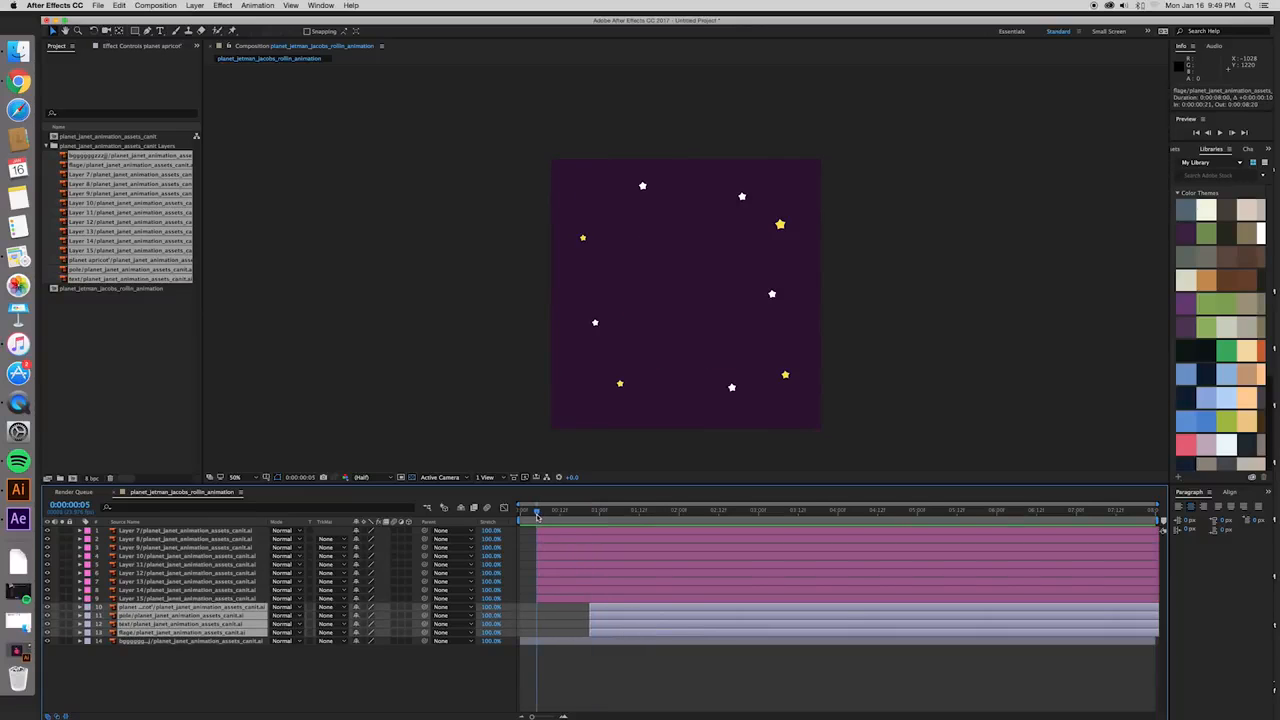
pyautogui.click(560, 533)
pyautogui.scroll(1, 688, 415)
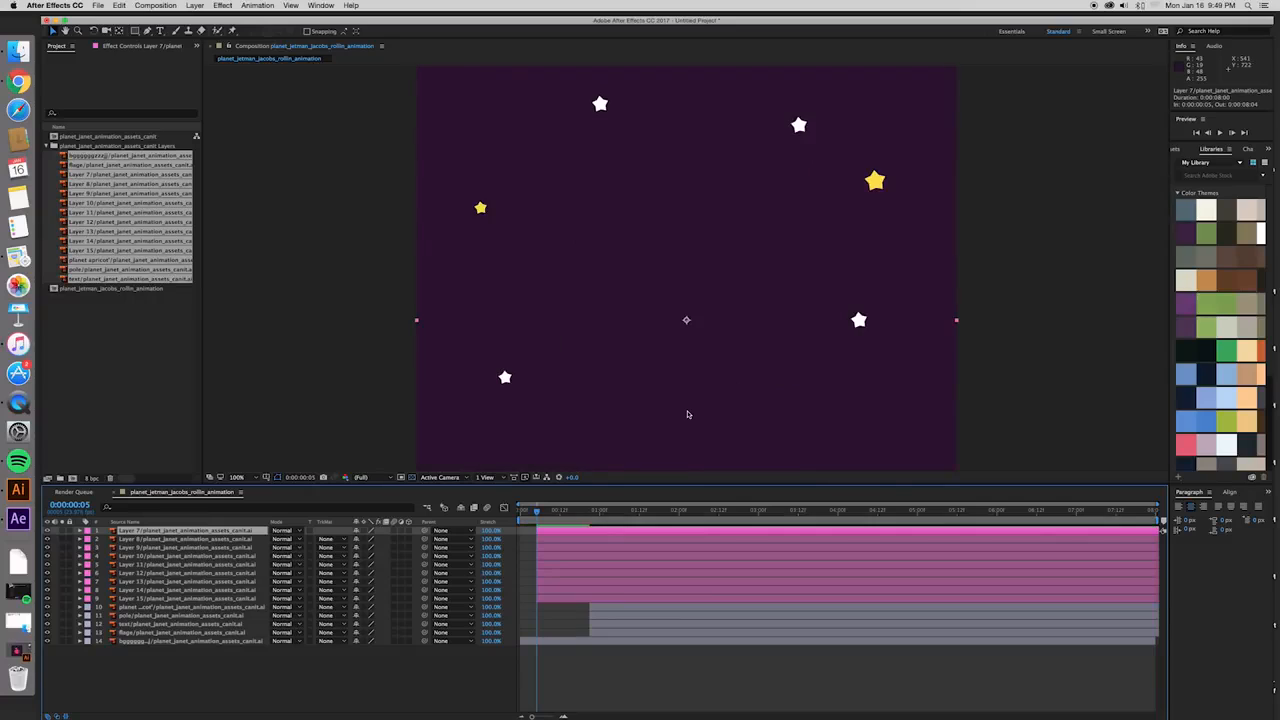
pyautogui.scroll(-1, 683, 390)
pyautogui.scroll(1, 684, 390)
pyautogui.press('space')
pyautogui.moveTo(711, 407)
pyautogui.mouseDown()
pyautogui.moveTo(714, 420)
pyautogui.moveTo(714, 395)
pyautogui.mouseUp()
pyautogui.click(47, 533)
pyautogui.click(47, 533)
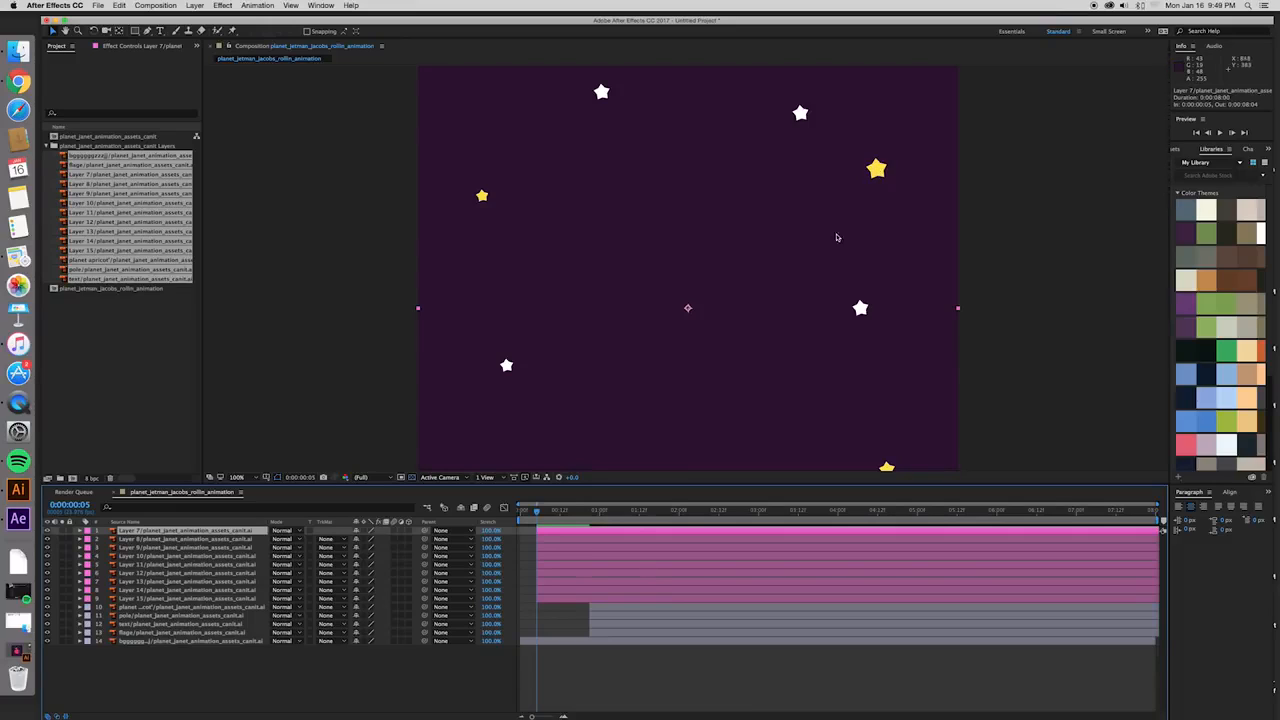
pyautogui.press('y')
pyautogui.moveTo(687, 308); pyautogui.dragTo(878, 175)
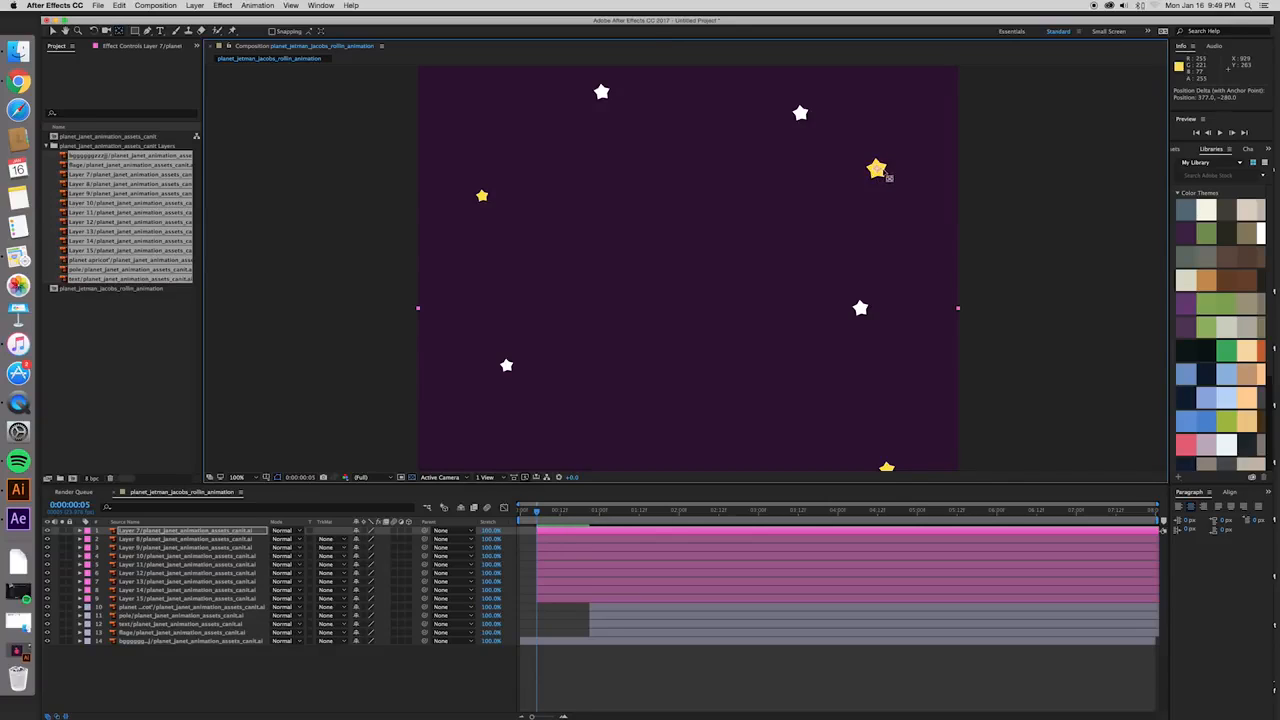
# - Move Layer 8's anchor point onto the lower-left white star and Layer 9's onto the yellow star below it
pyautogui.hotkey('ctrl', 'Down')
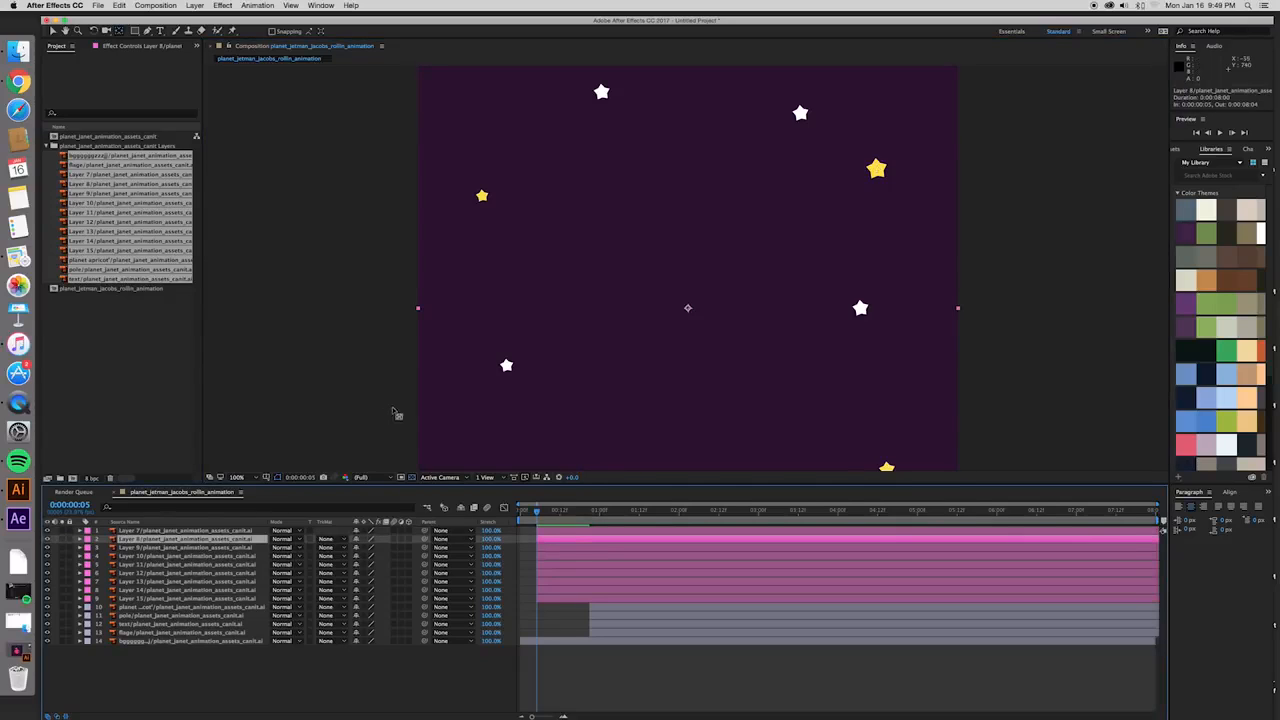
pyautogui.moveTo(689, 309); pyautogui.dragTo(505, 366)
pyautogui.click(102, 547)
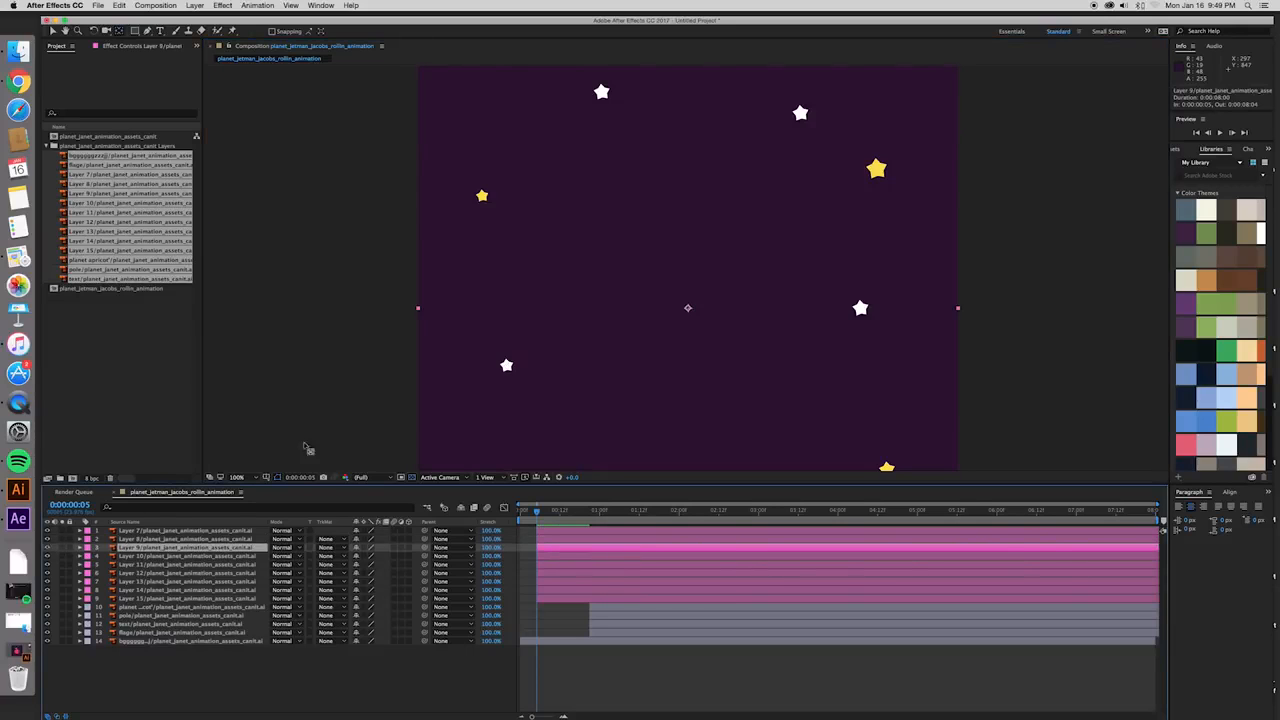
pyautogui.moveTo(673, 363); pyautogui.dragTo(677, 340)
pyautogui.press(',')
pyautogui.click(46, 548)
pyautogui.click(46, 548)
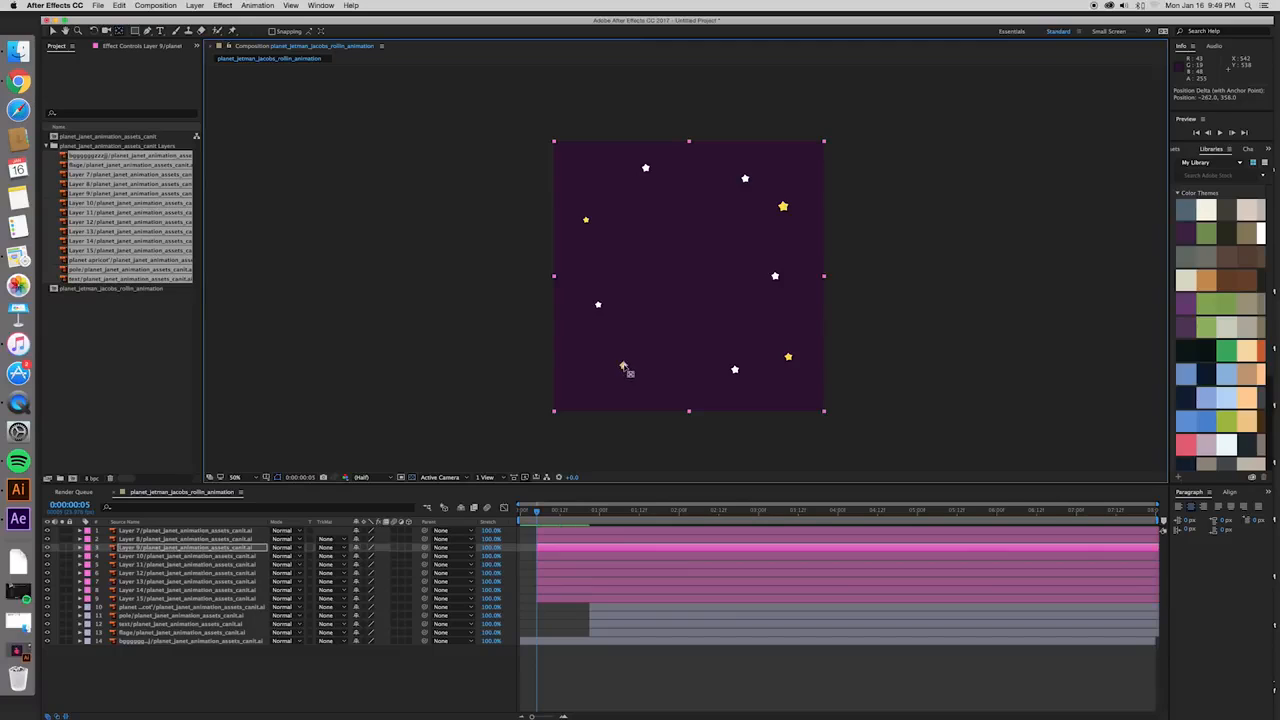
# - Move Layer 10's anchor point onto the lower-right yellow star and Layer 11's onto the upper-right white star
pyautogui.click(570, 556)
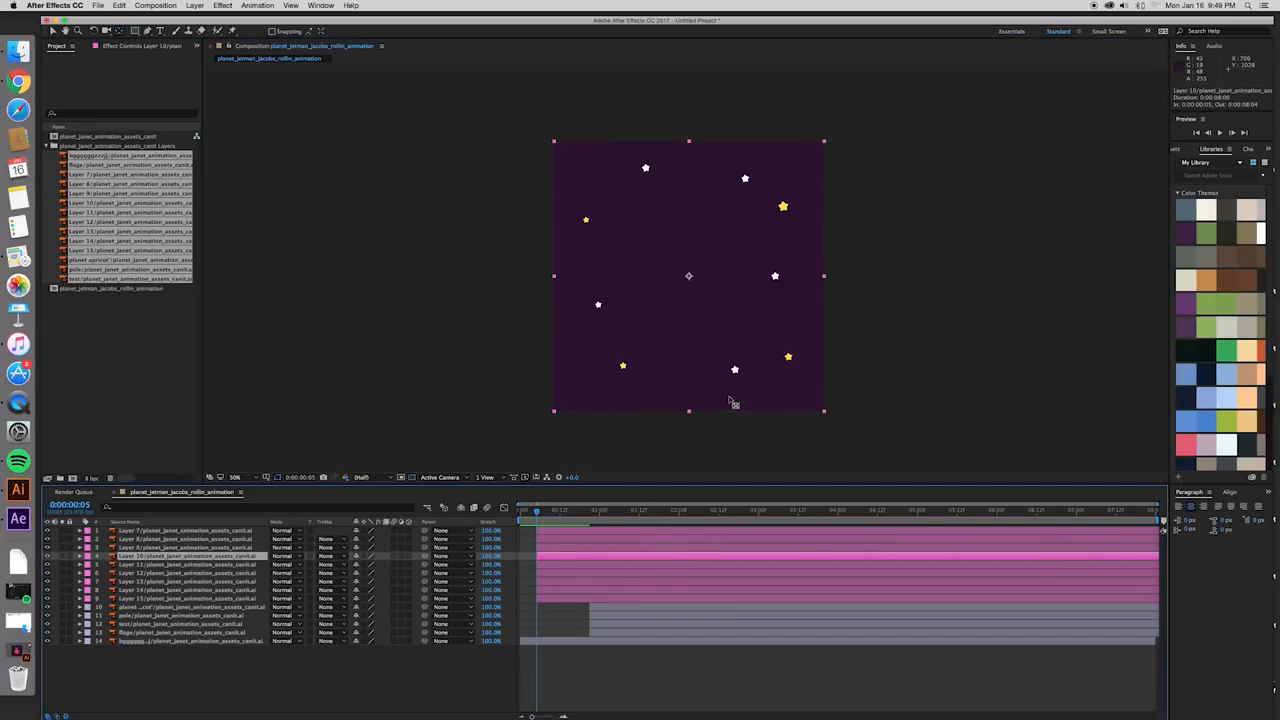
pyautogui.moveTo(689, 277); pyautogui.dragTo(788, 358)
pyautogui.click(586, 566)
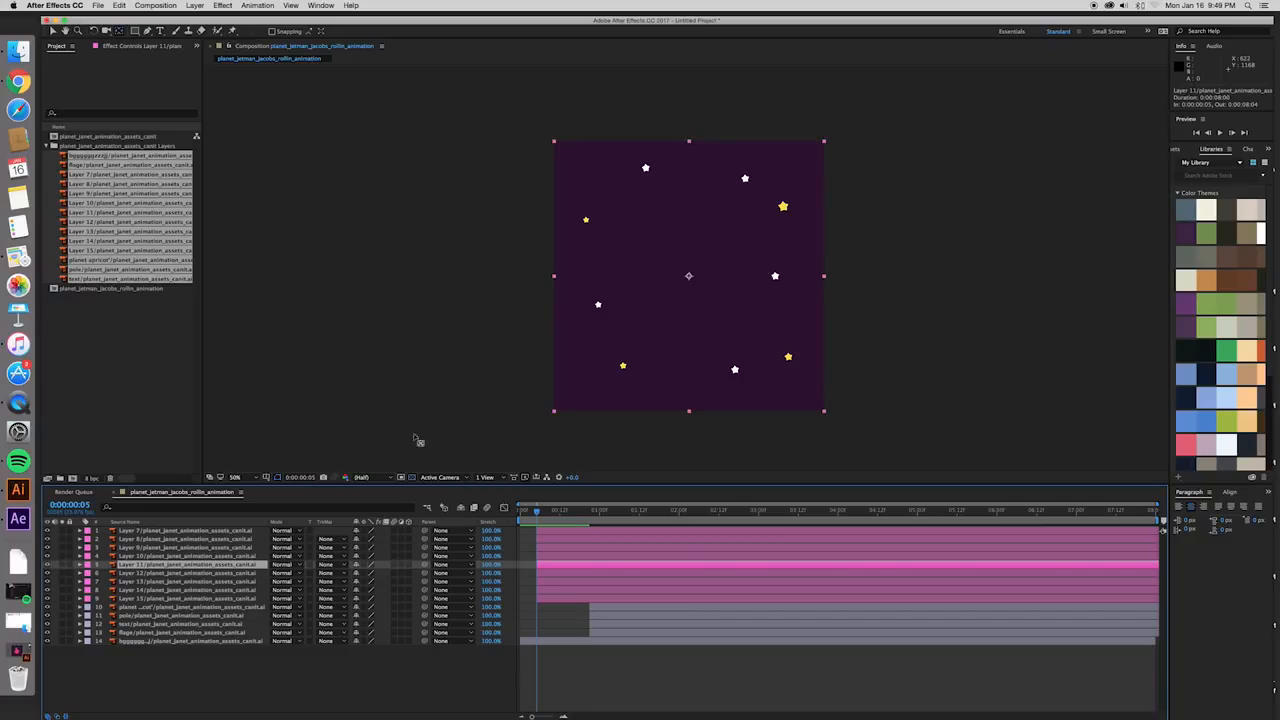
pyautogui.moveTo(692, 275); pyautogui.dragTo(746, 180)
# - Identify the stars on Layers 12 and 13, moving Layer 12's anchor point onto the middle-right white star and Layer 13's onto the lowest white star
pyautogui.click(560, 573)
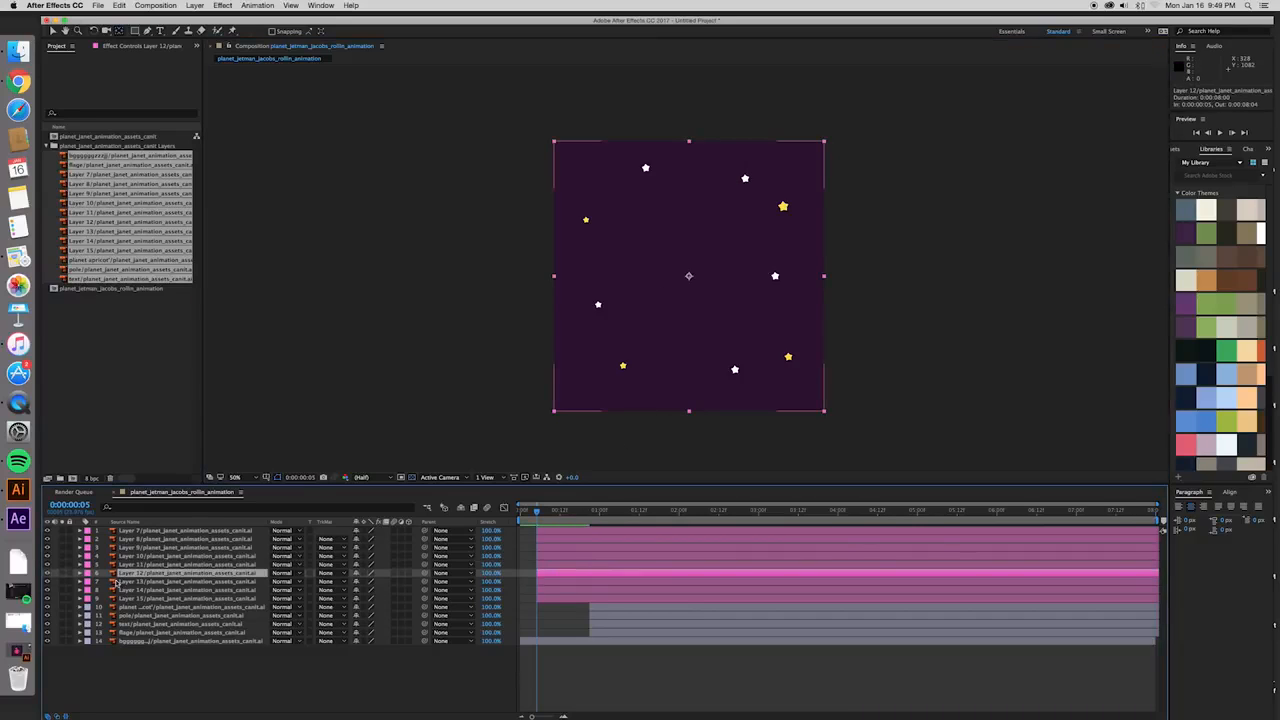
pyautogui.click(47, 574)
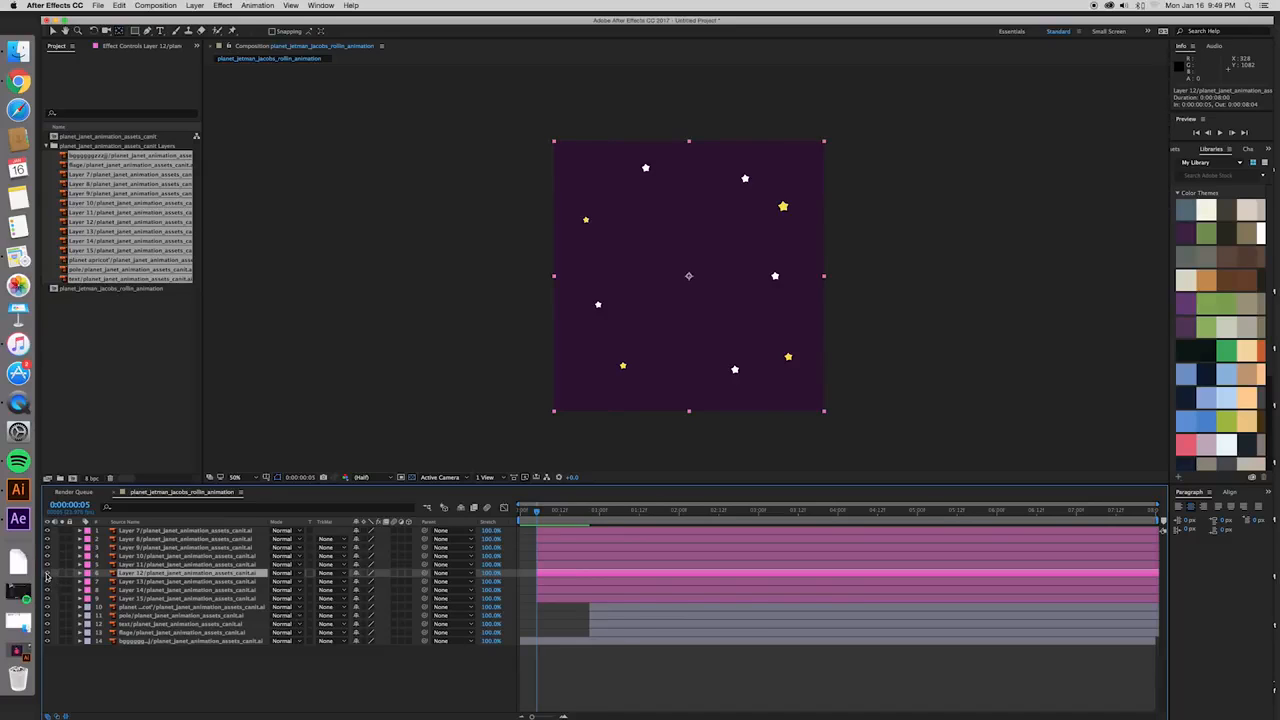
pyautogui.moveTo(690, 276); pyautogui.dragTo(775, 277)
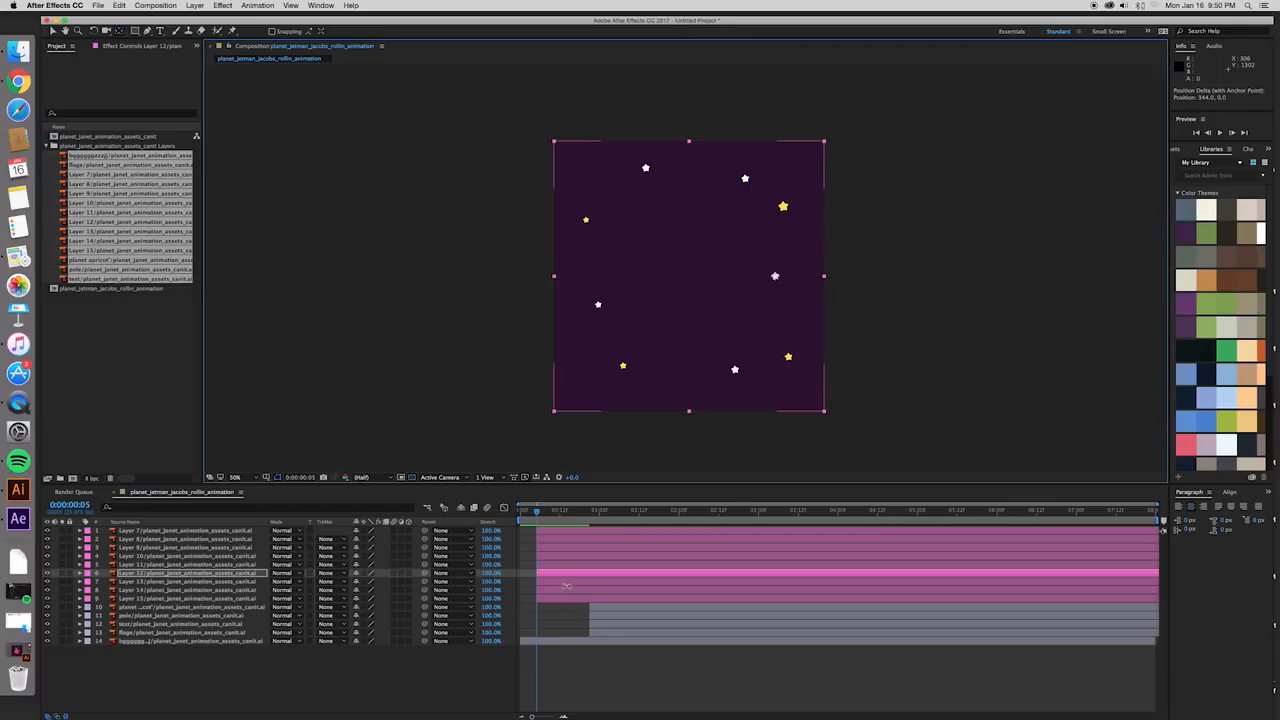
pyautogui.click(566, 582)
pyautogui.click(47, 582)
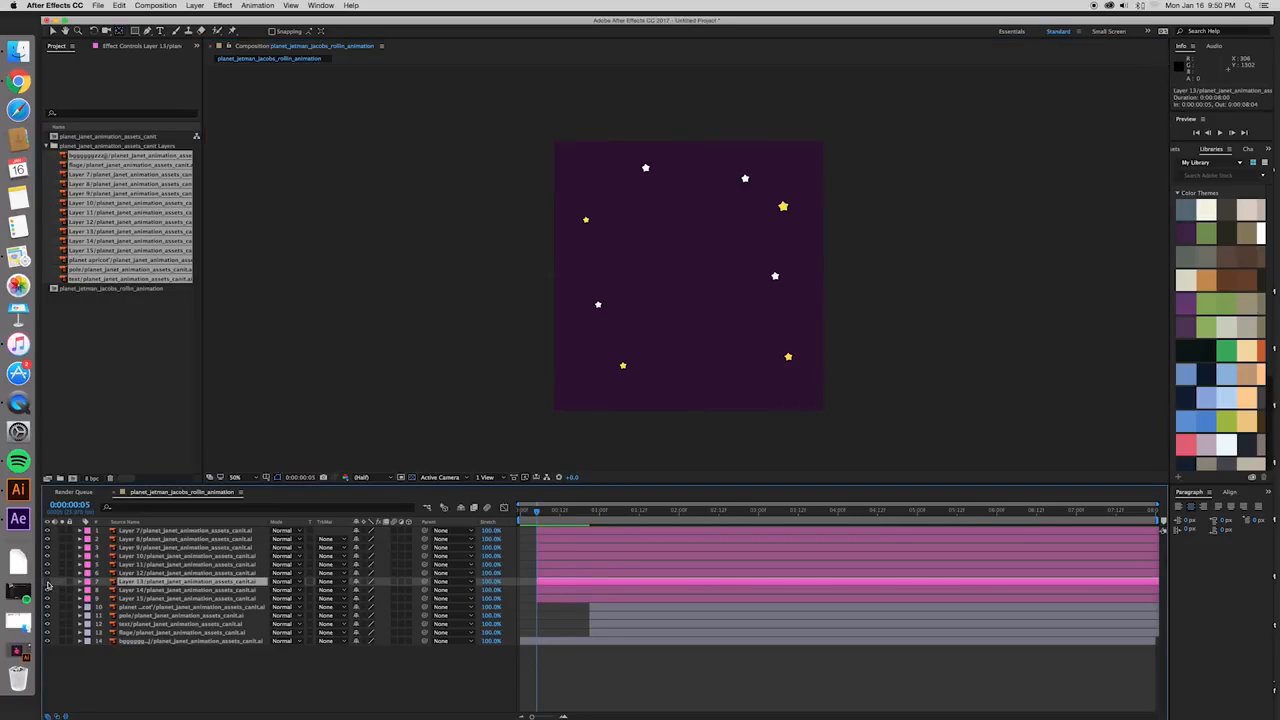
pyautogui.moveTo(690, 278); pyautogui.dragTo(734, 370)
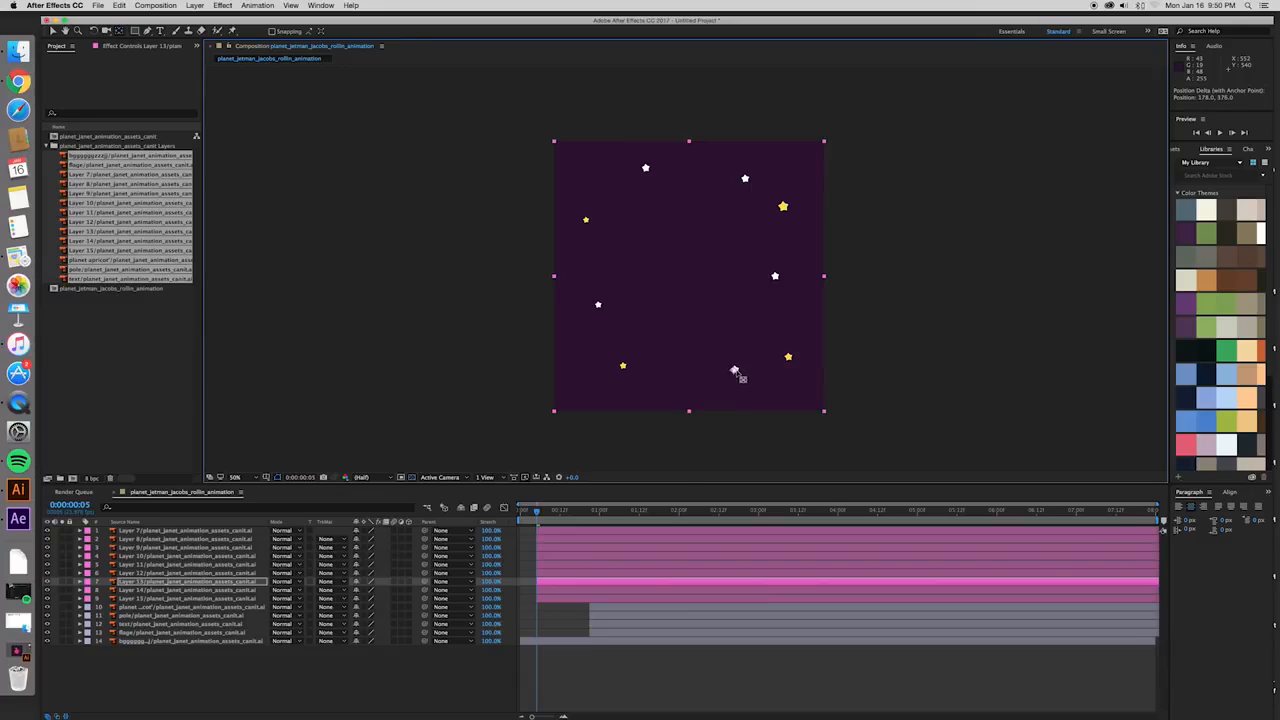
# - Move Layer 14's anchor point onto the uppermost white star and Layer 15's onto the upper-left yellow star
pyautogui.click(577, 590)
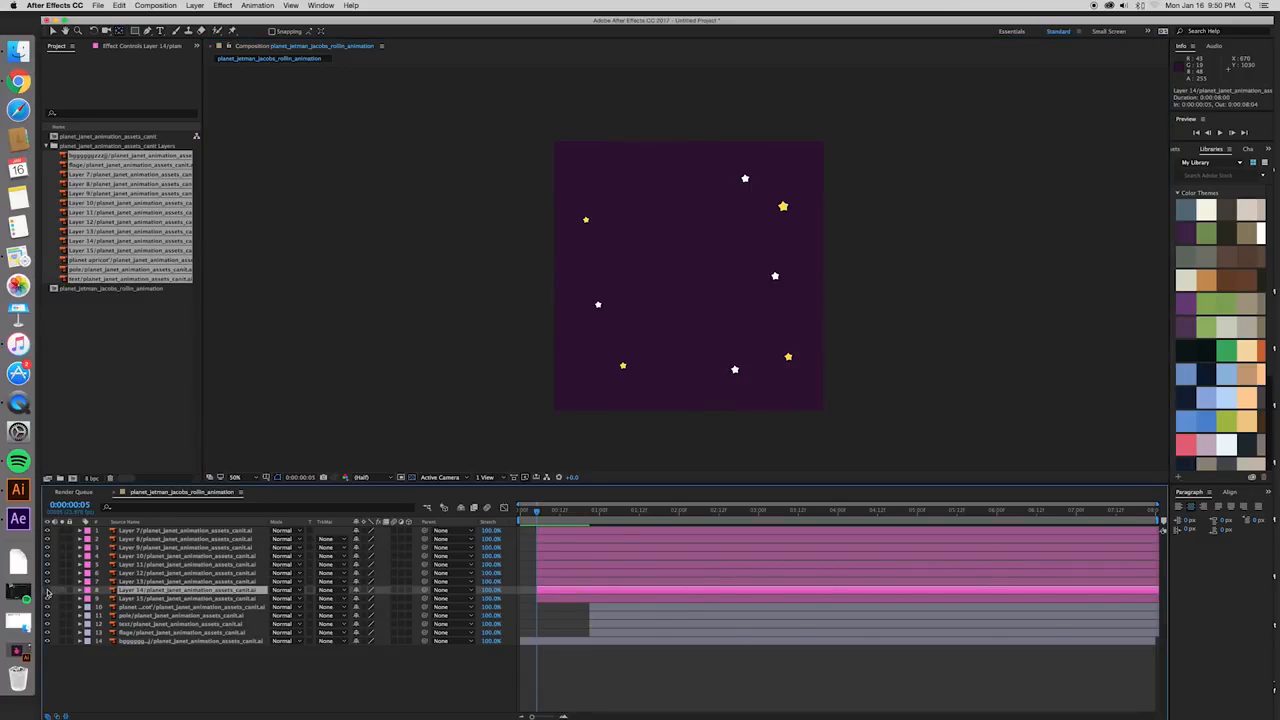
pyautogui.moveTo(690, 277); pyautogui.dragTo(645, 167)
pyautogui.click(613, 599)
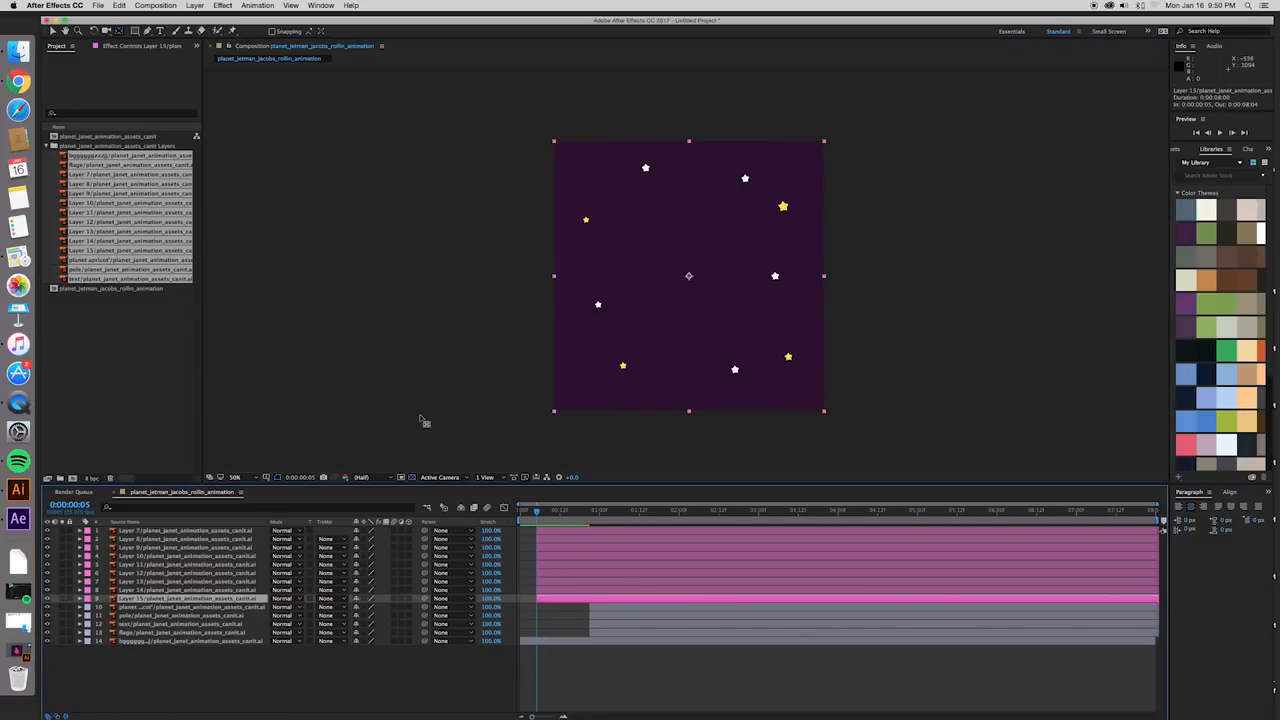
pyautogui.moveTo(686, 276); pyautogui.dragTo(586, 221)
pyautogui.scroll(1, 729, 291)
pyautogui.scroll(-1, 729, 291)
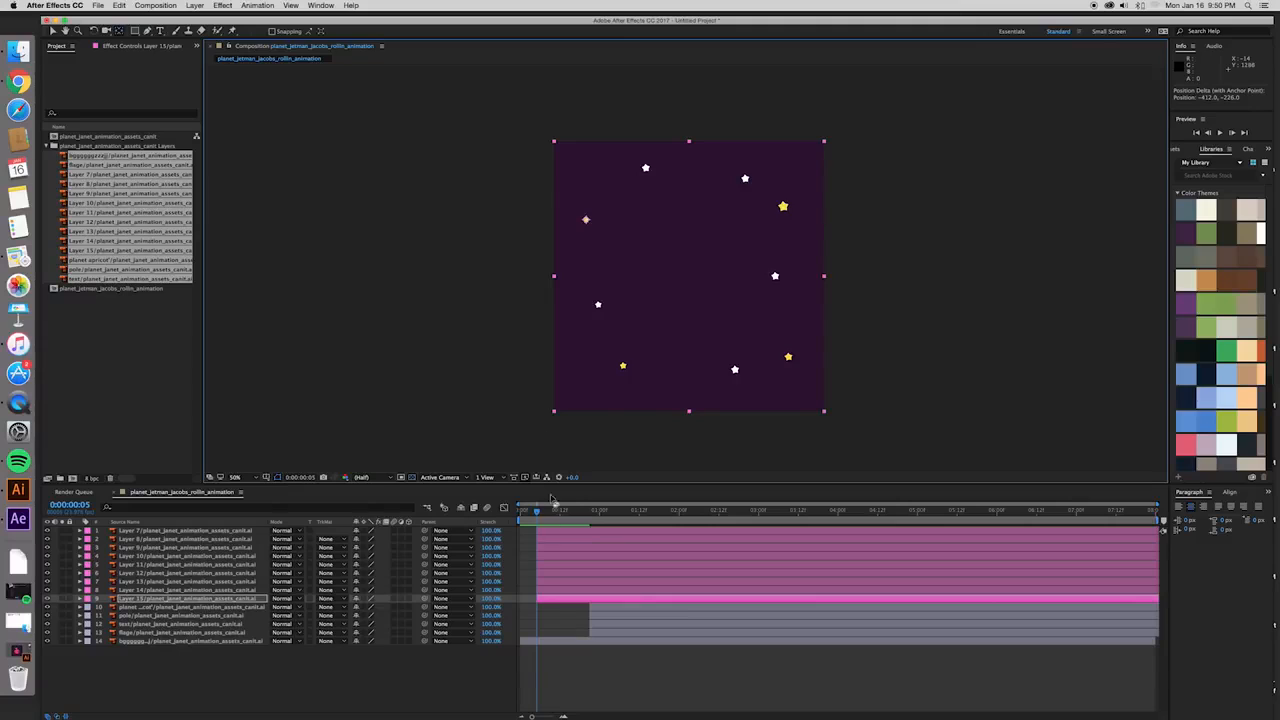
# - Check at 100% magnification that the star layers' anchor points sit on the centres of their stars
pyautogui.press('.')
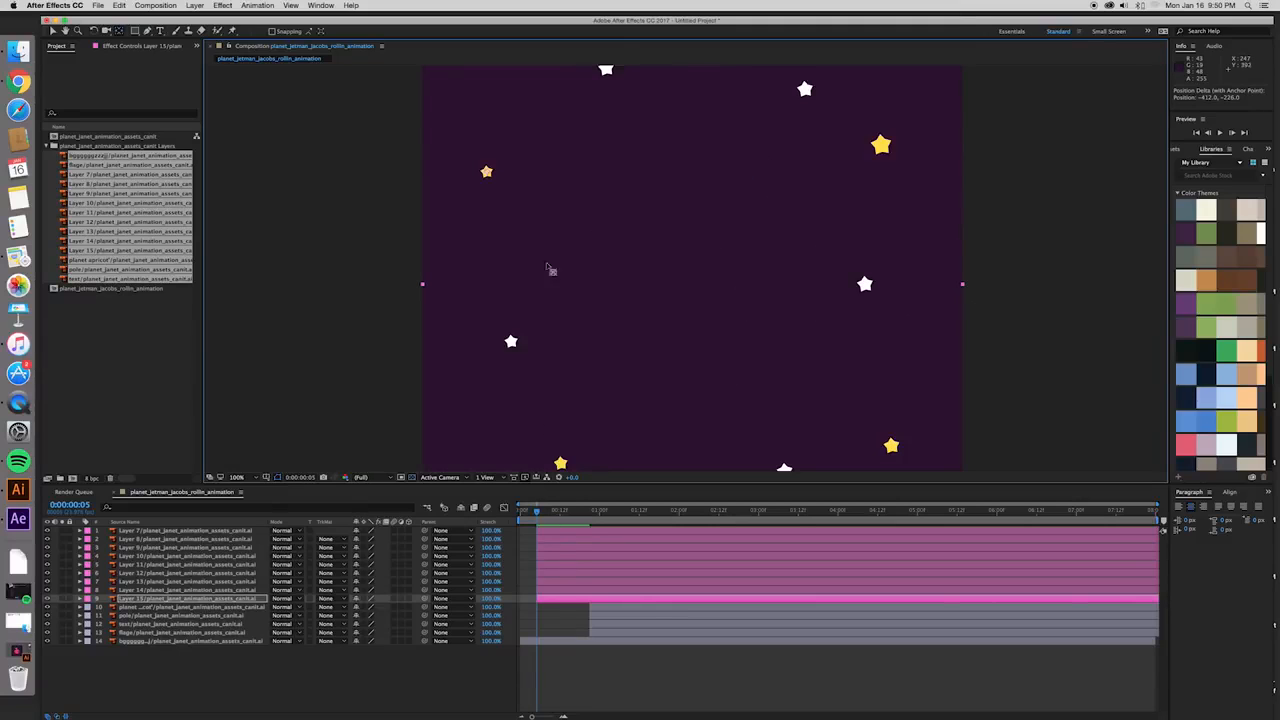
pyautogui.click(563, 540)
pyautogui.click(574, 530)
pyautogui.click(584, 539)
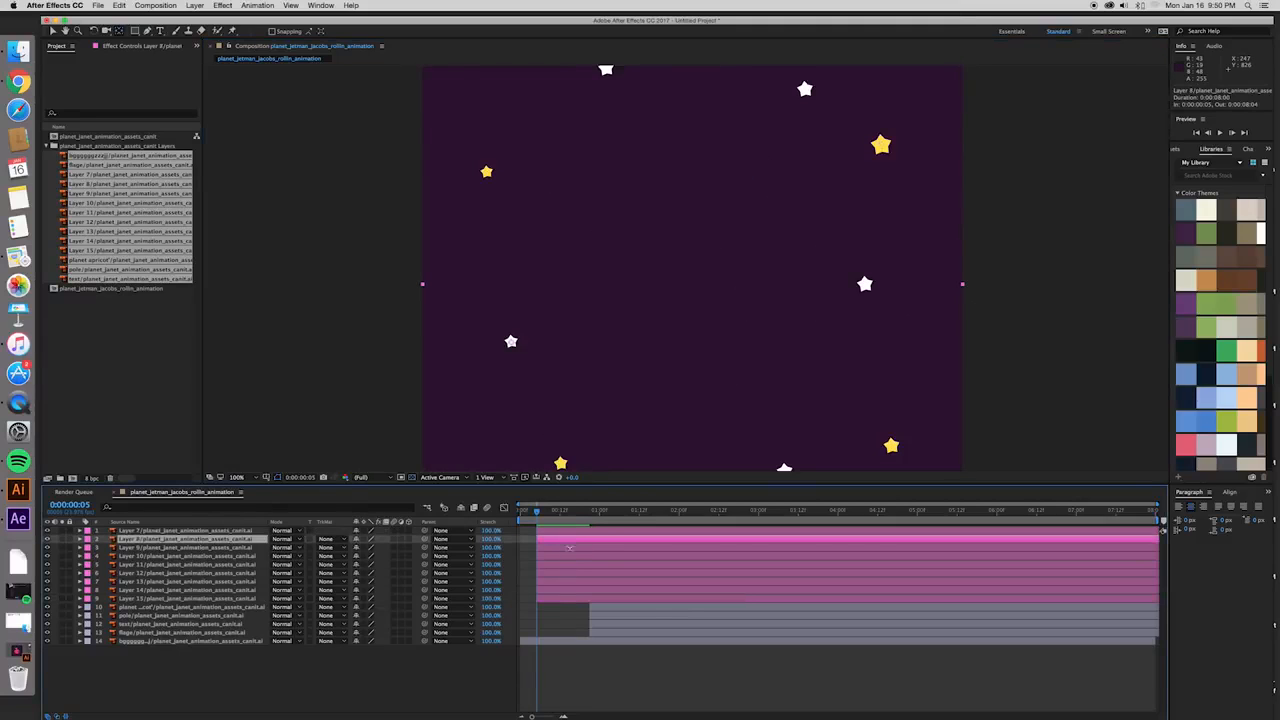
pyautogui.click(602, 556)
pyautogui.click(622, 573)
pyautogui.press(',')
# - Select Layer 7 and examine its large yellow star up close at 400% magnification
pyautogui.click(575, 533)
pyautogui.press('w')
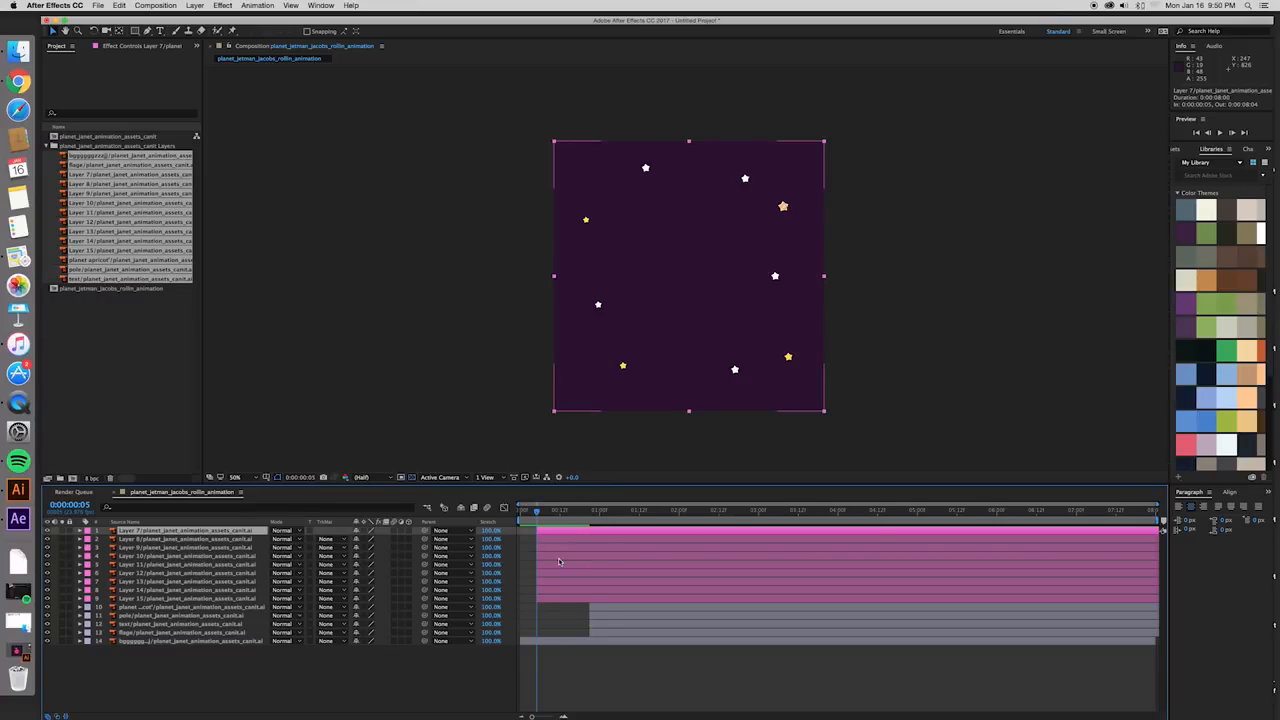
pyautogui.press('.')
pyautogui.press('.')
pyautogui.press('.')
pyautogui.press('.')
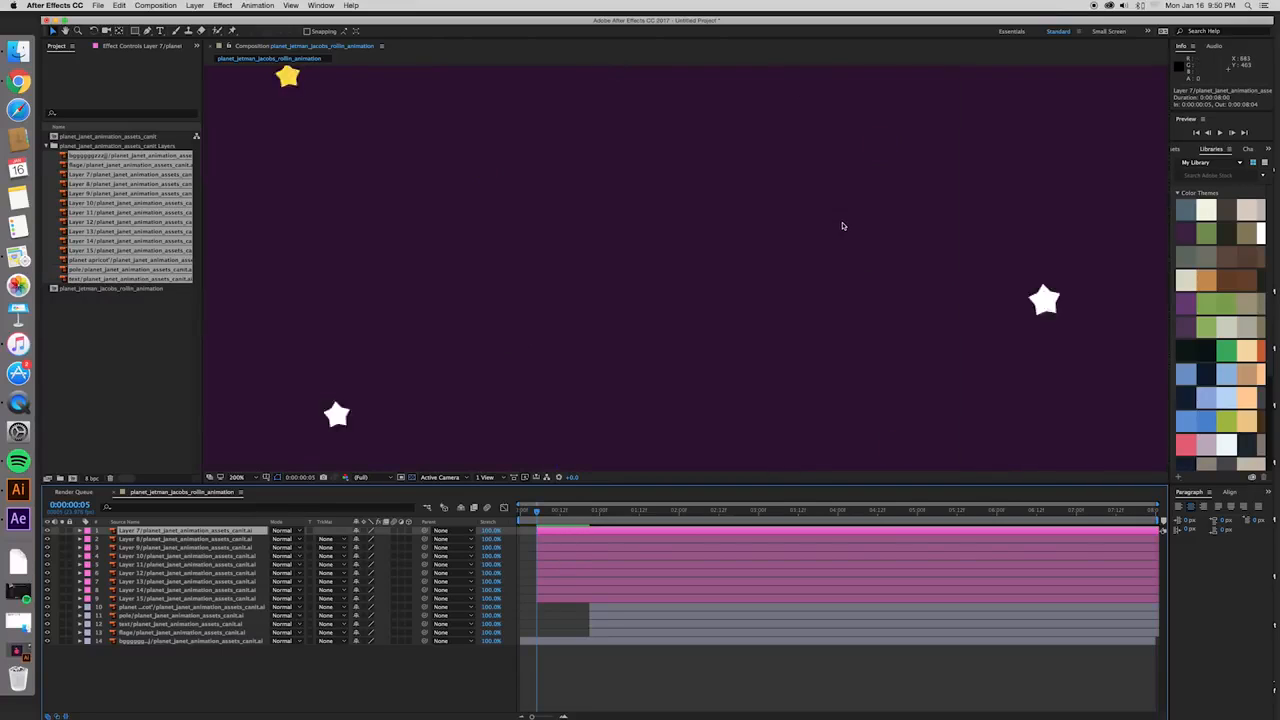
pyautogui.moveTo(965, 205); pyautogui.dragTo(646, 389)
pyautogui.moveTo(917, 214); pyautogui.dragTo(712, 319)
# - Shift Layers 8 through 15 together 7 frames later so they start at frame 12
pyautogui.click(571, 539)
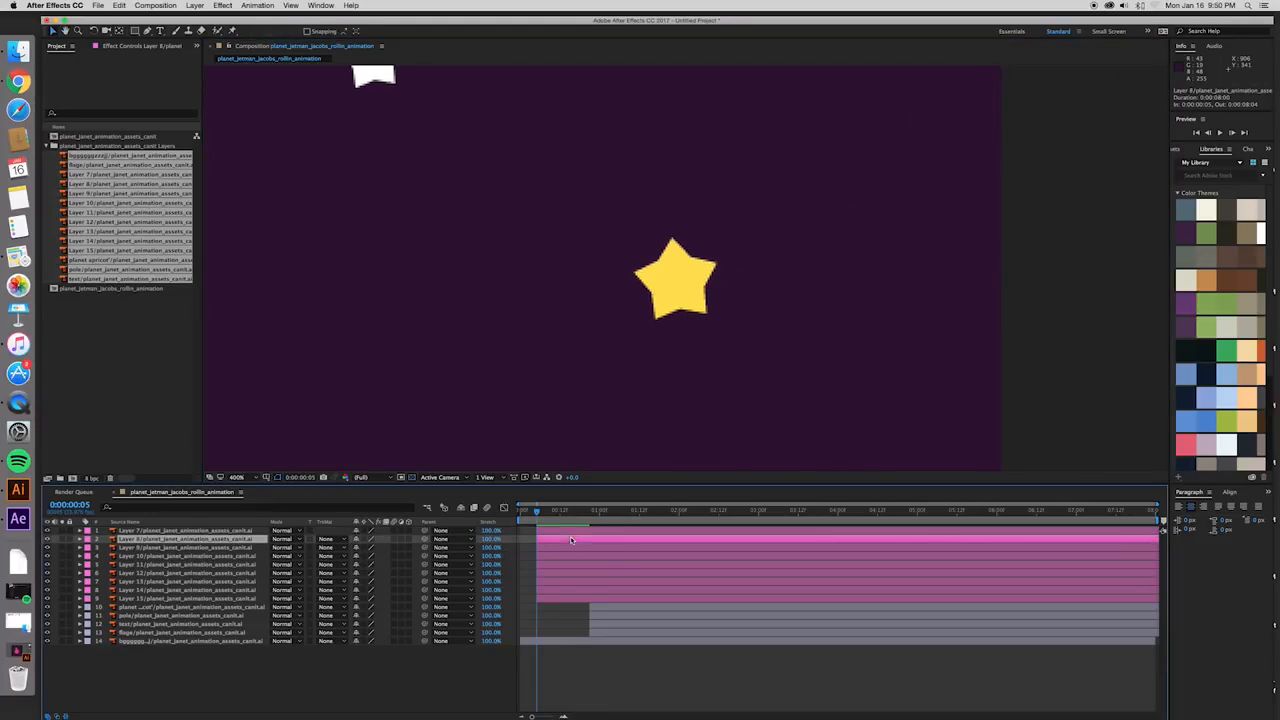
pyautogui.keyDown('shift'); pyautogui.click(565, 602); pyautogui.keyUp('shift')
pyautogui.moveTo(556, 602); pyautogui.dragTo(578, 605)
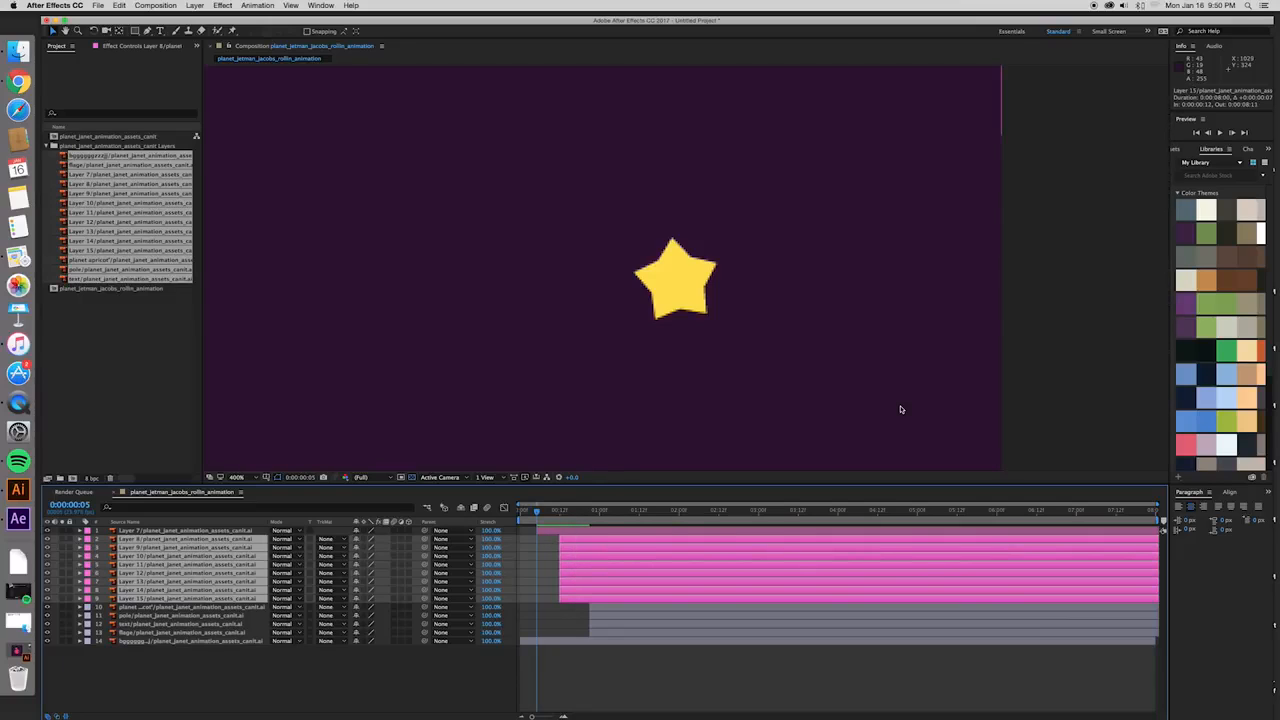
pyautogui.press(',')
pyautogui.press(',')
pyautogui.press(',')
pyautogui.press('.')
pyautogui.press('.')
pyautogui.press('.')
# - Reveal Layer 7's Scale property, set it to 0% at frame 5 and enable keyframing there
pyautogui.click(612, 530)
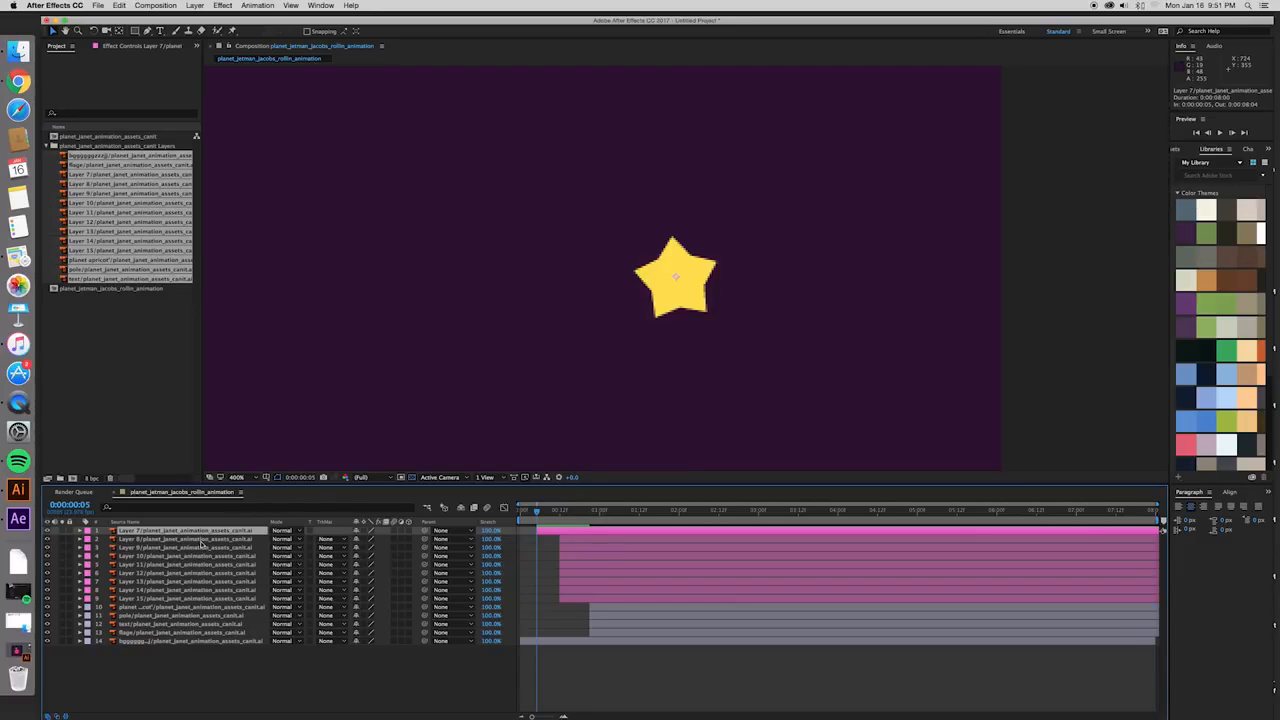
pyautogui.press('s')
pyautogui.click(124, 542)
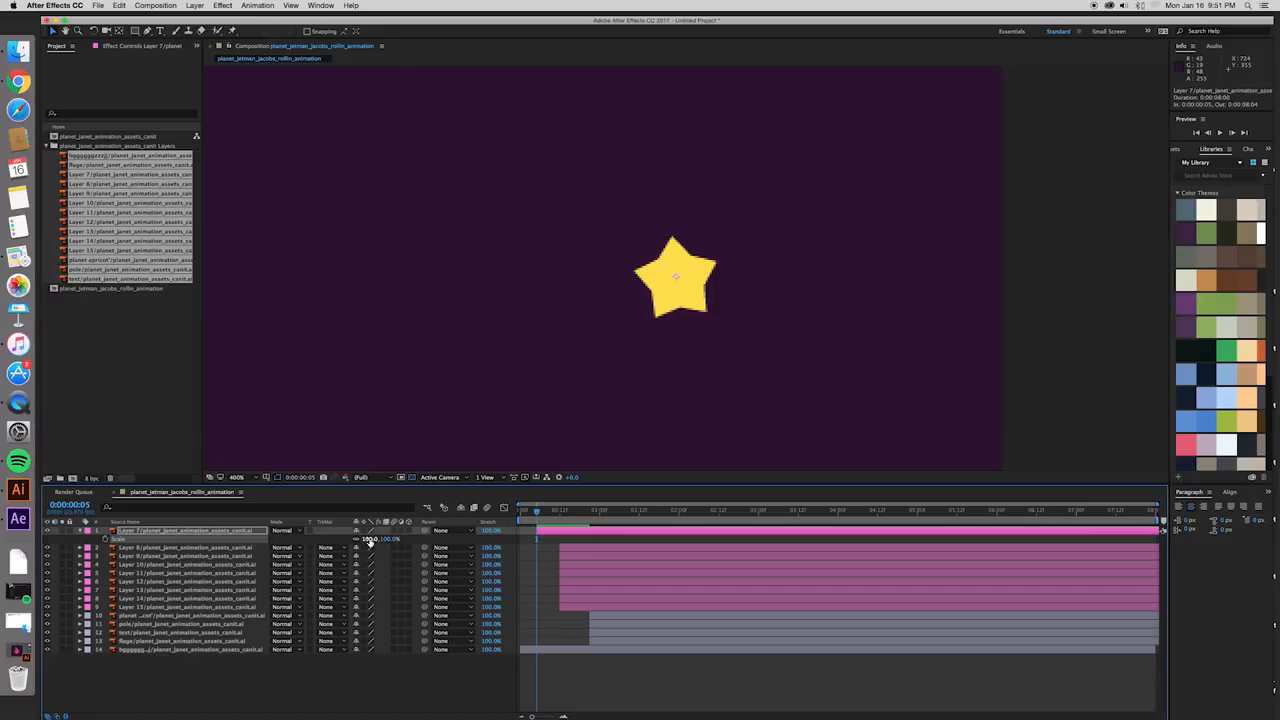
pyautogui.moveTo(536, 510)
pyautogui.mouseDown()
pyautogui.moveTo(522, 510)
pyautogui.moveTo(602, 512)
pyautogui.moveTo(526, 522)
pyautogui.moveTo(537, 522)
pyautogui.mouseUp()
pyautogui.click(556, 533)
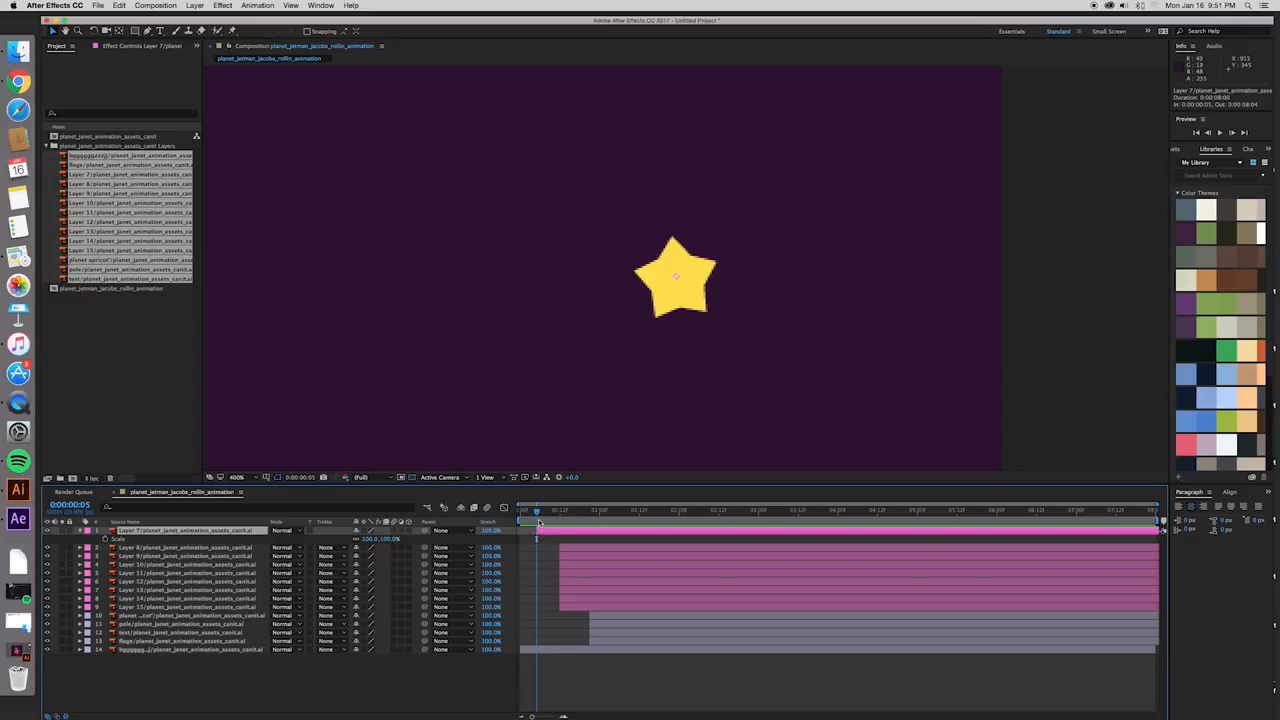
pyautogui.moveTo(536, 514); pyautogui.dragTo(539, 515)
pyautogui.click(370, 538)
pyautogui.write('0')
pyautogui.press('Return')
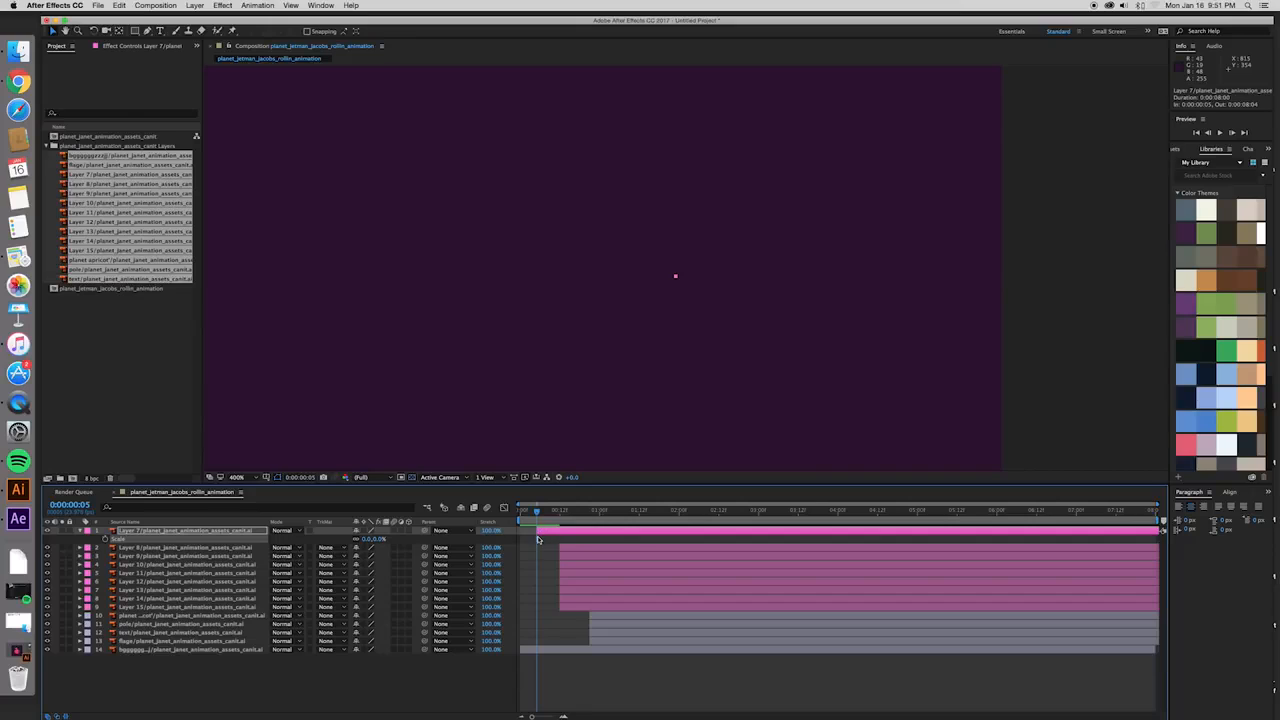
pyautogui.click(106, 539)
# - Add a second Scale keyframe of 100% to Layer 7 at frame 12
pyautogui.moveTo(537, 512); pyautogui.dragTo(561, 514)
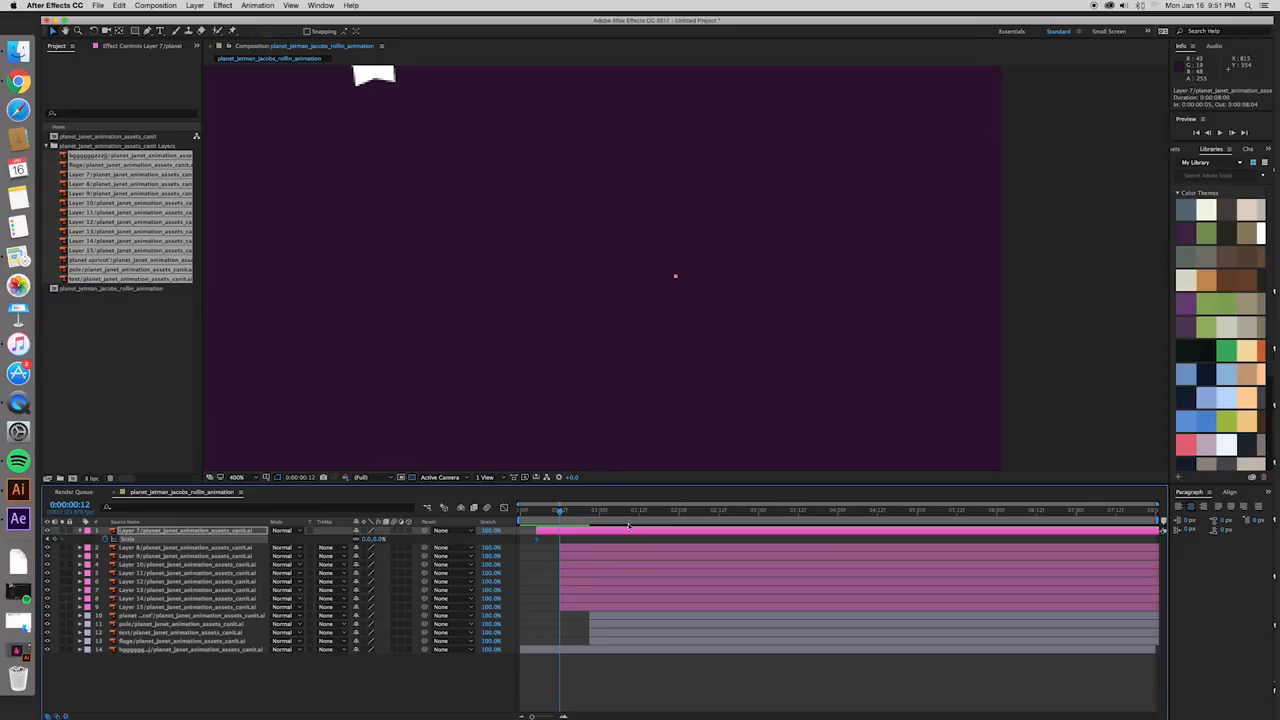
pyautogui.moveTo(558, 512)
pyautogui.mouseDown()
pyautogui.moveTo(537, 512)
pyautogui.moveTo(560, 513)
pyautogui.mouseUp()
pyautogui.click(368, 539)
pyautogui.write('100')
pyautogui.press('Return')
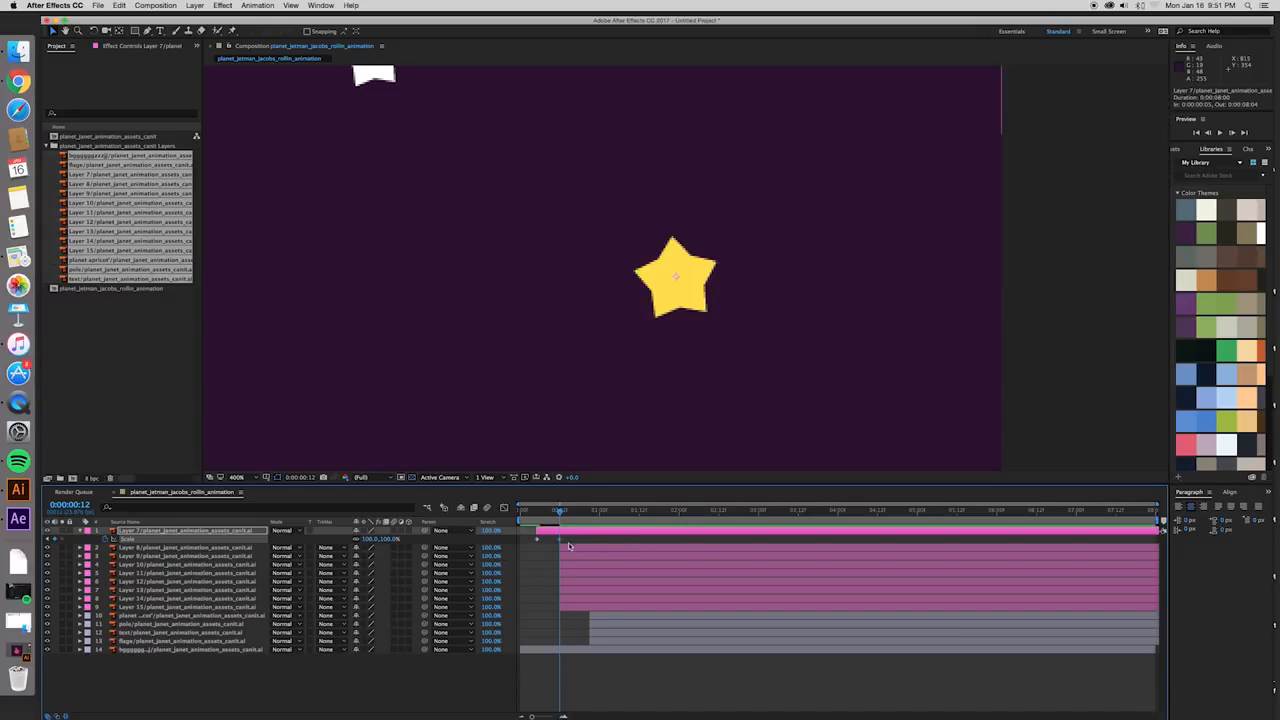
# - Preview the large yellow star's scale-up animation from just before its first keyframe
pyautogui.moveTo(560, 512)
pyautogui.mouseDown()
pyautogui.moveTo(527, 516)
pyautogui.moveTo(560, 513)
pyautogui.mouseUp()
pyautogui.click(537, 542)
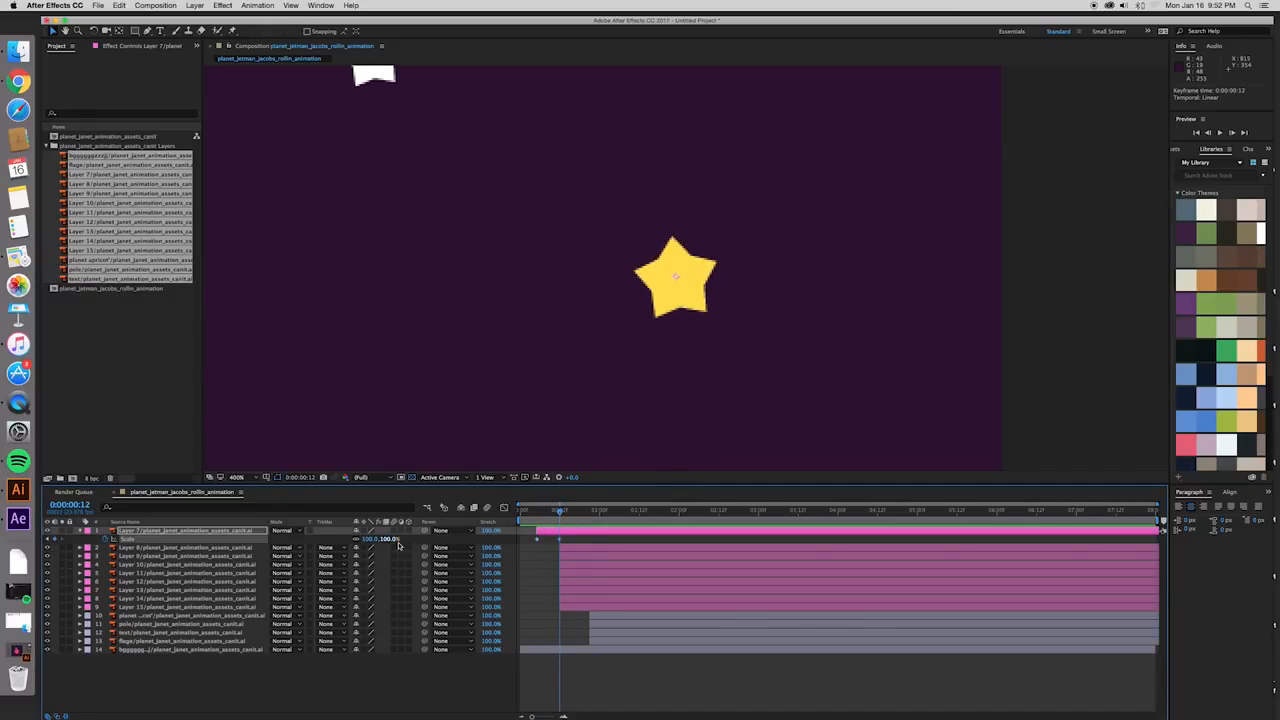
pyautogui.moveTo(559, 512); pyautogui.dragTo(530, 513)
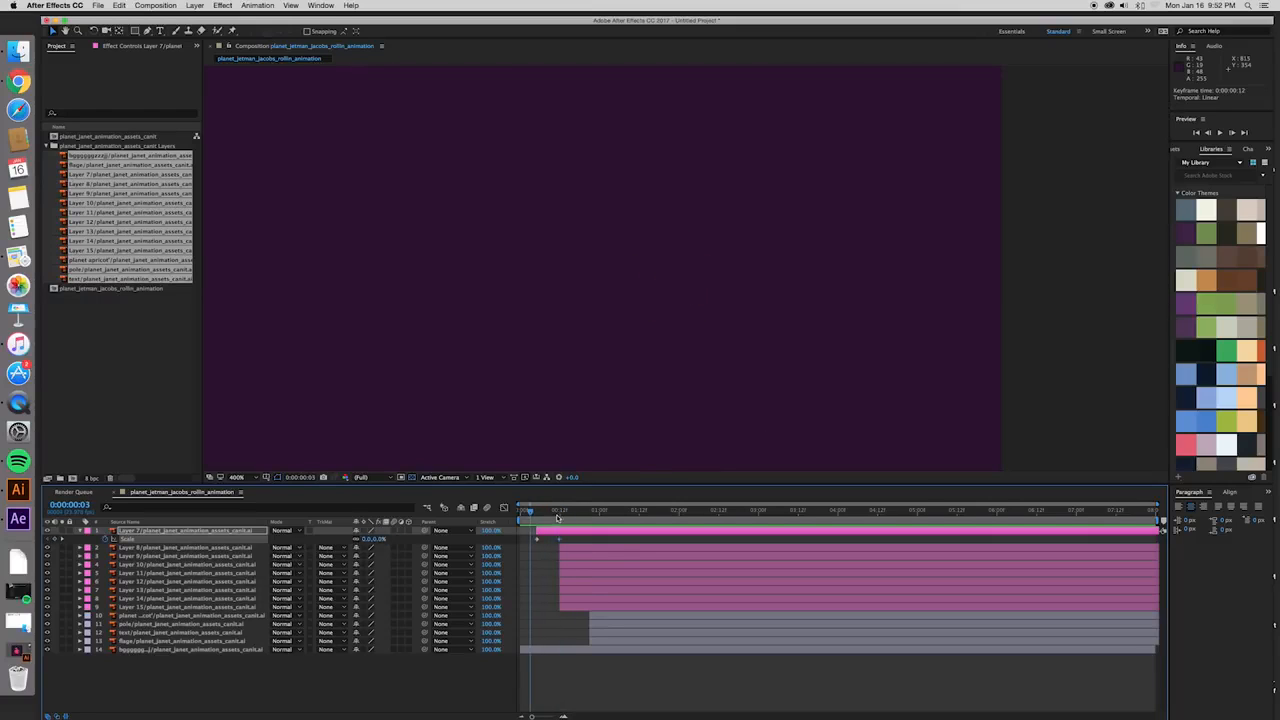
pyautogui.press('space')
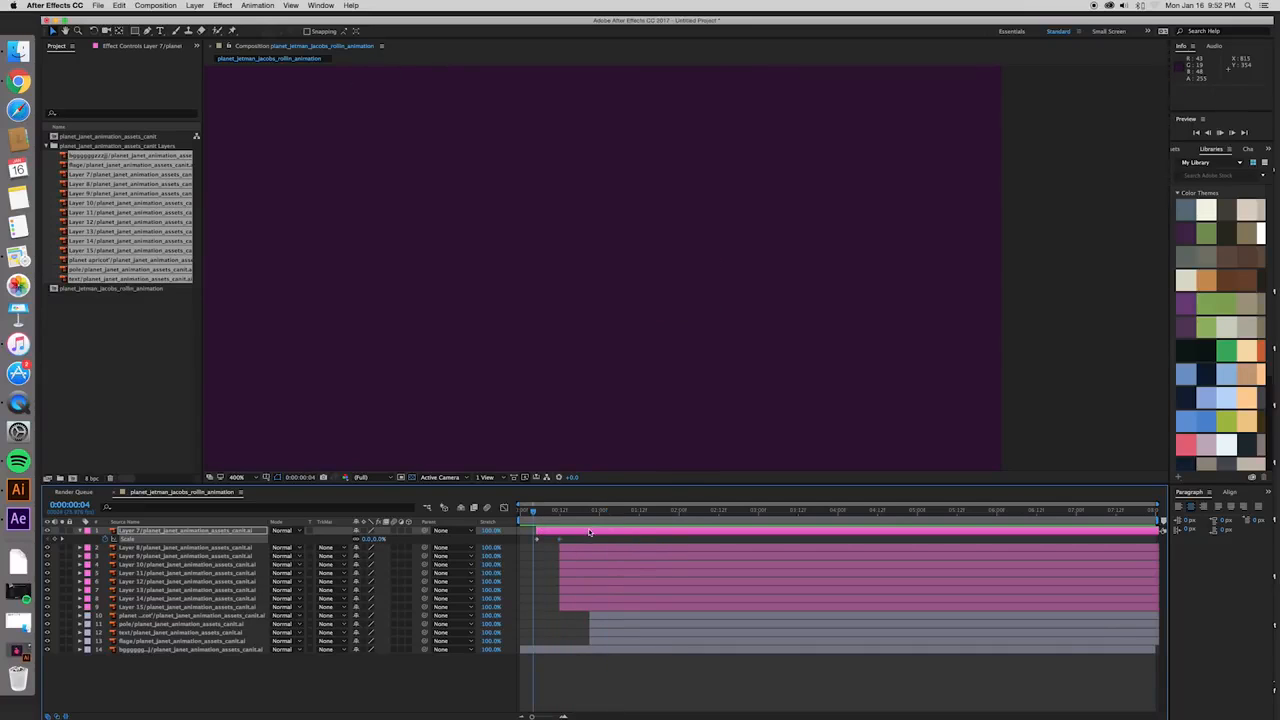
pyautogui.moveTo(583, 513); pyautogui.dragTo(538, 515)
pyautogui.press('space')
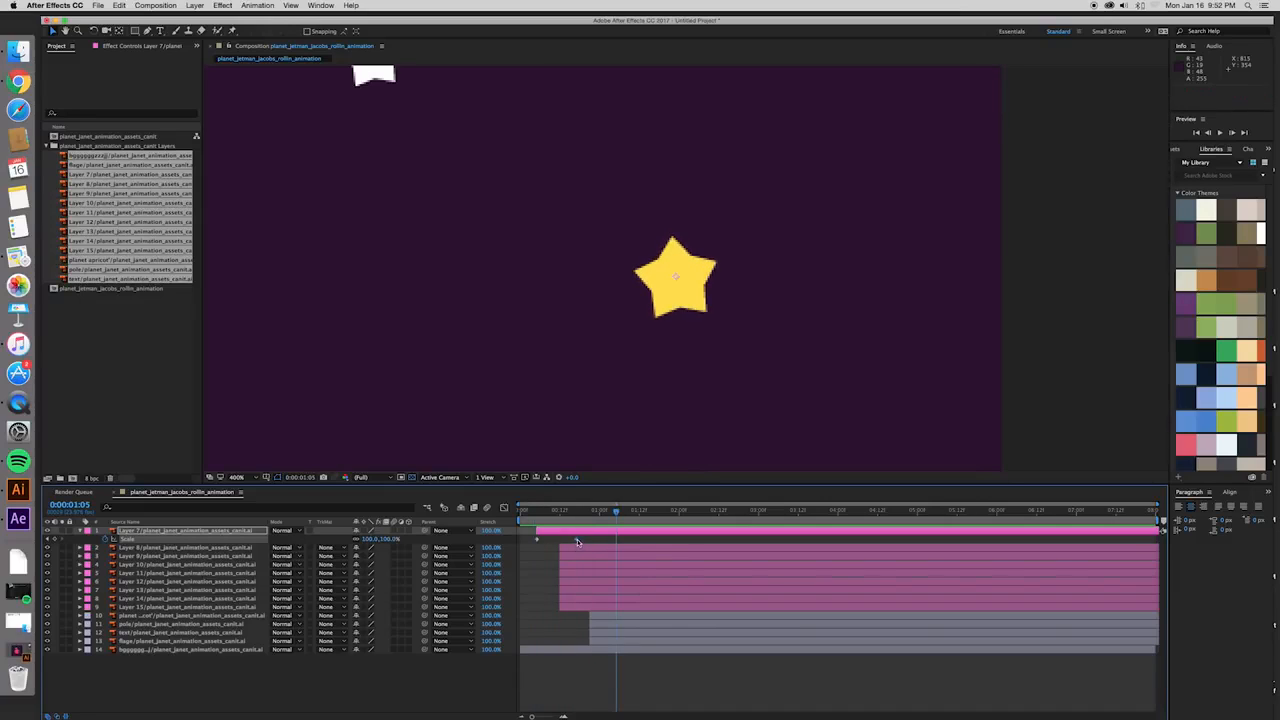
# - Retime Layer 7's 100% Scale keyframe to frame 14, replaying the scale-up from frame 5 to judge its speed
pyautogui.press('space')
pyautogui.click(538, 519)
pyautogui.press('space')
pyautogui.press('space')
pyautogui.click(538, 518)
pyautogui.press('space')
# - Replay the retimed star animation from frame 5 and scrub back to frame 11 to examine the growth
pyautogui.press('space')
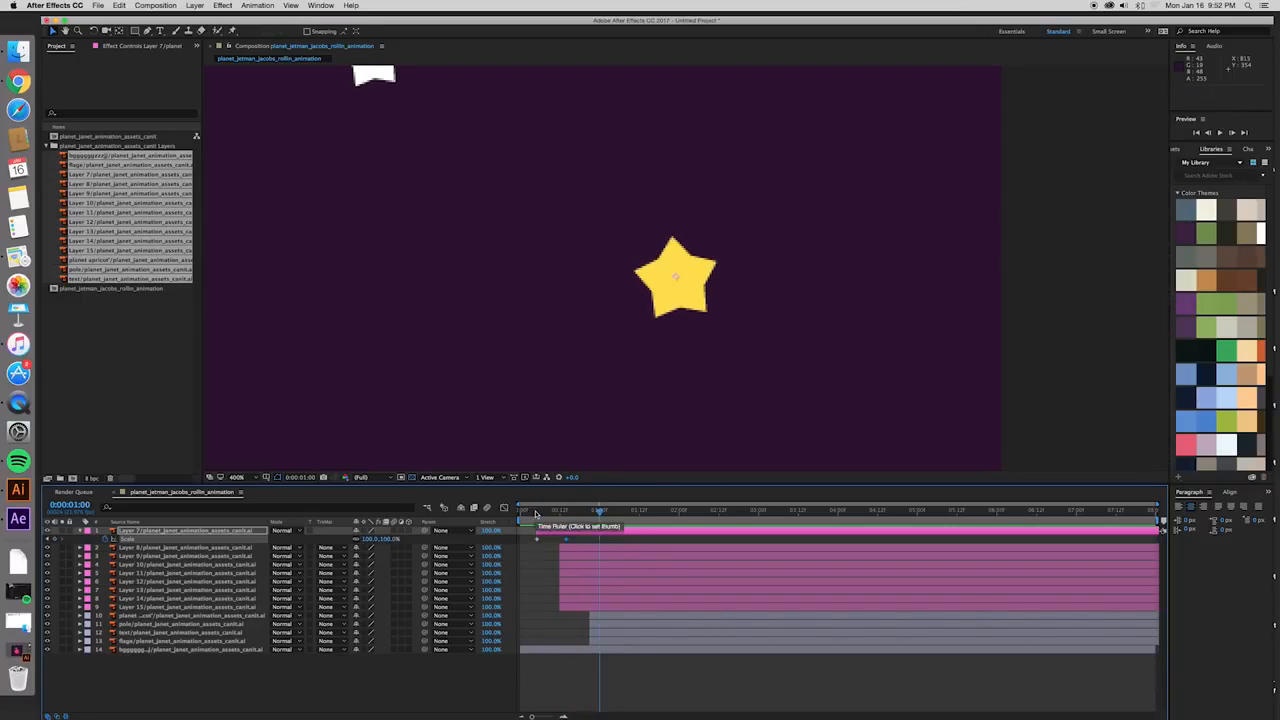
pyautogui.click(536, 513)
pyautogui.press('space')
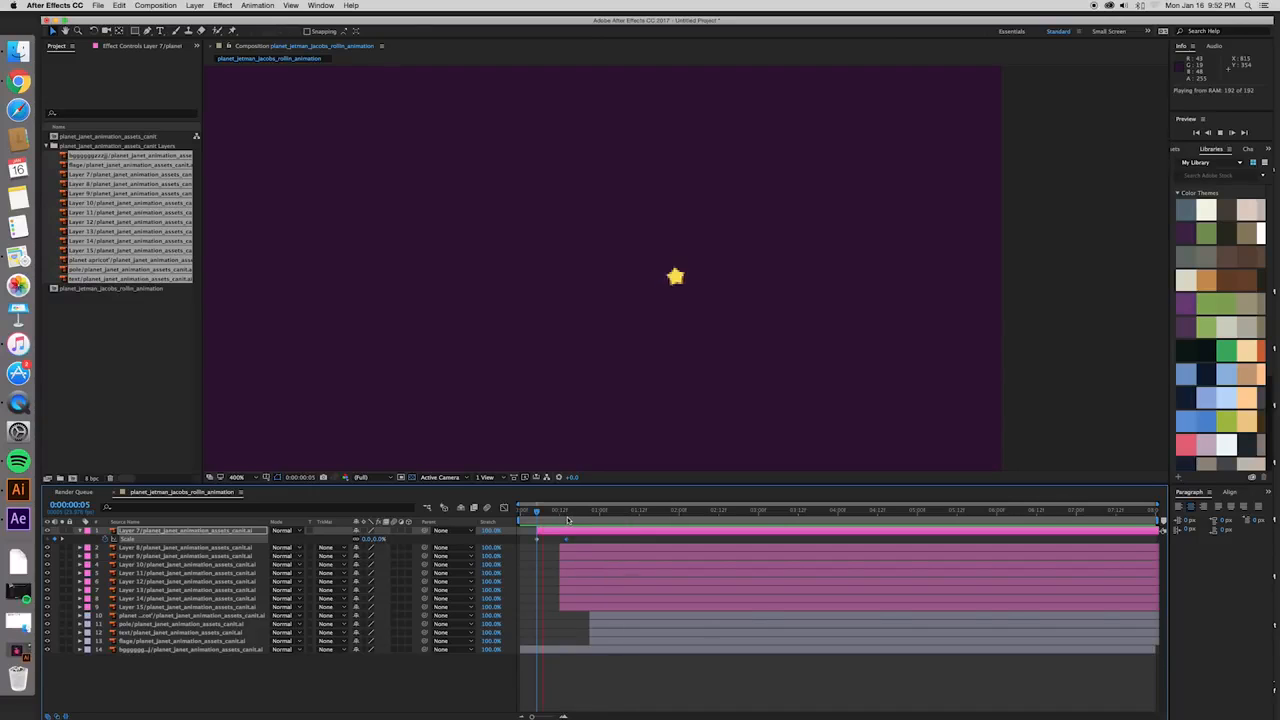
pyautogui.press('space')
pyautogui.click(536, 513)
pyautogui.press('space')
pyautogui.press('space')
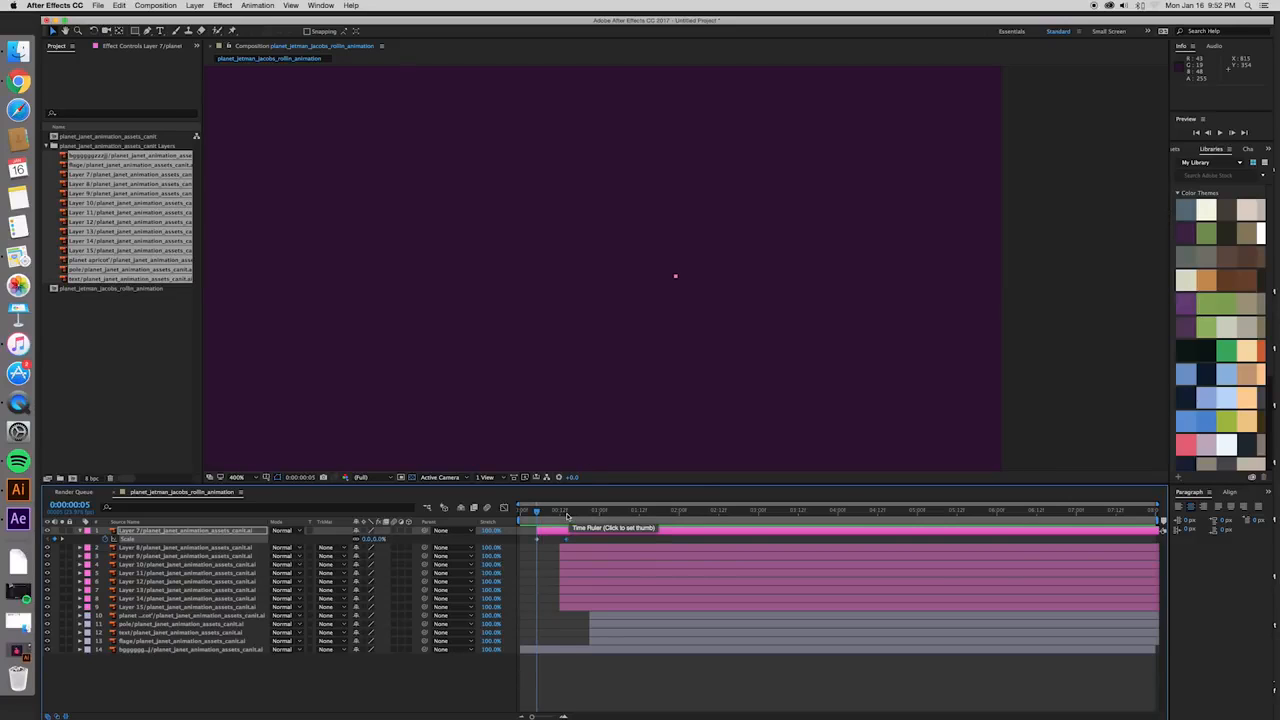
pyautogui.click(575, 513)
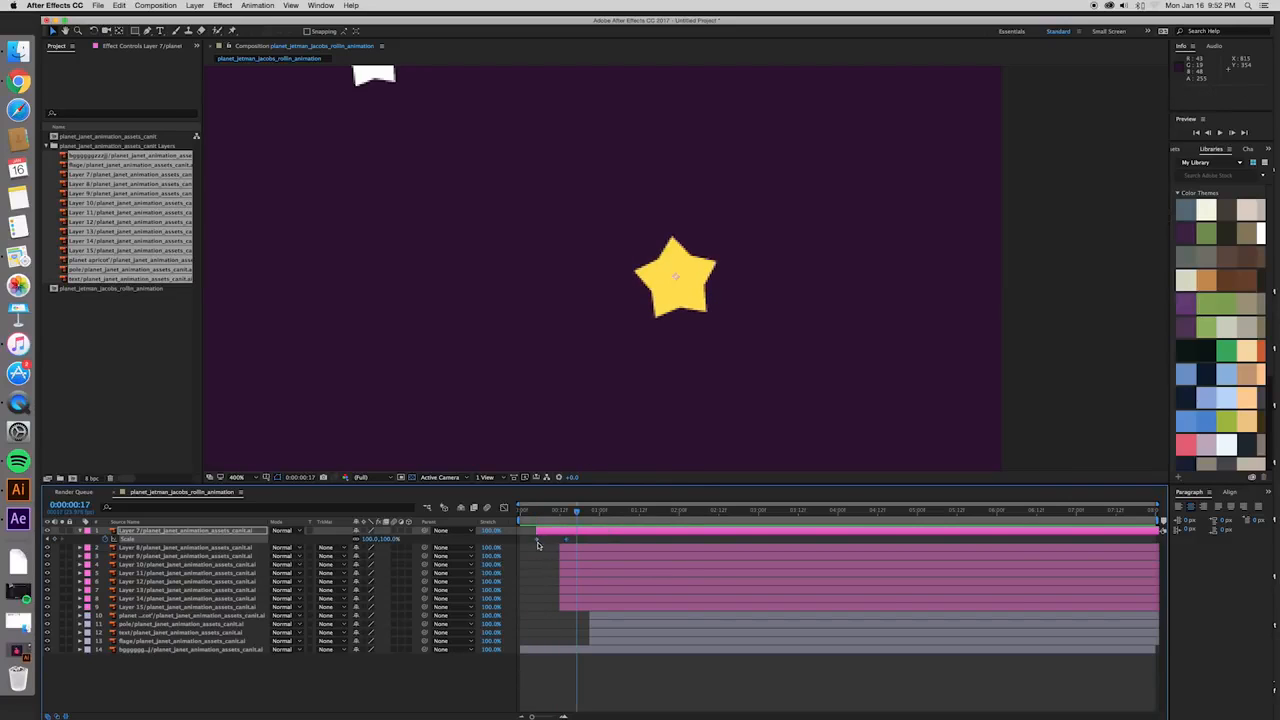
pyautogui.moveTo(577, 513); pyautogui.dragTo(557, 513)
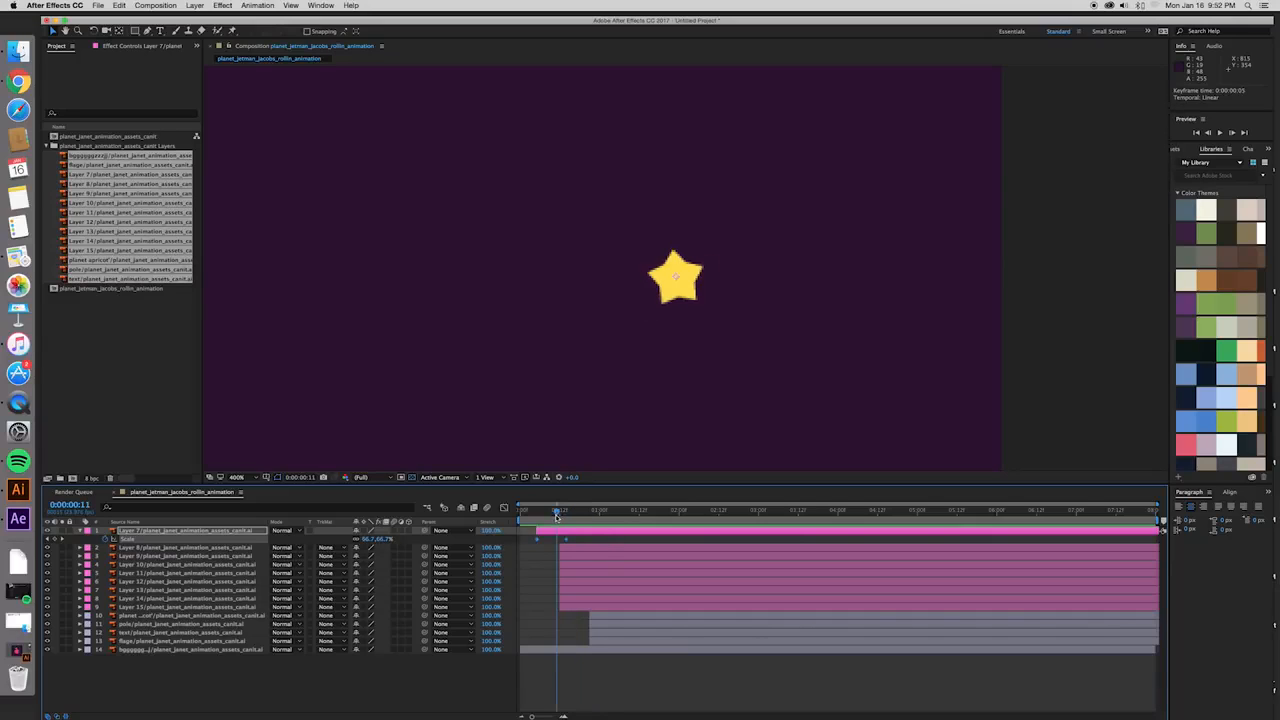
# - Select Layer 7's Scale keyframe at frame 5 and display the Scale curve in the Graph Editor
pyautogui.click(504, 510)
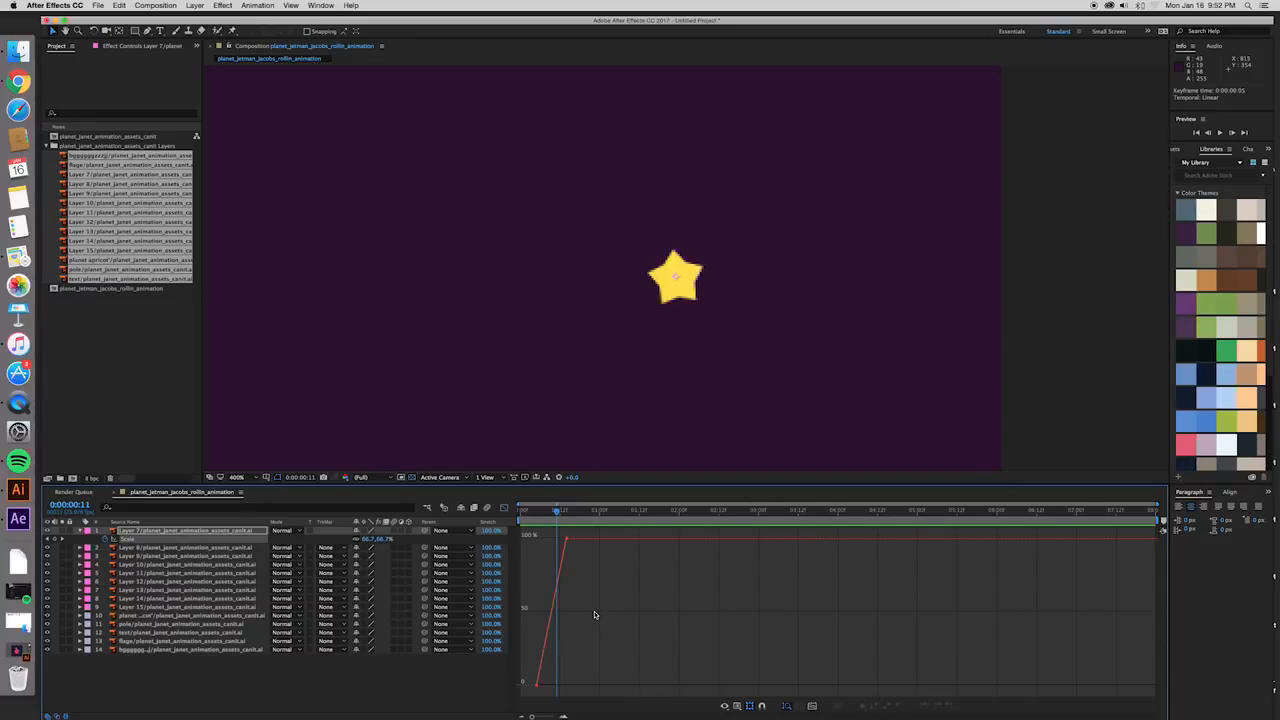
pyautogui.click(537, 684)
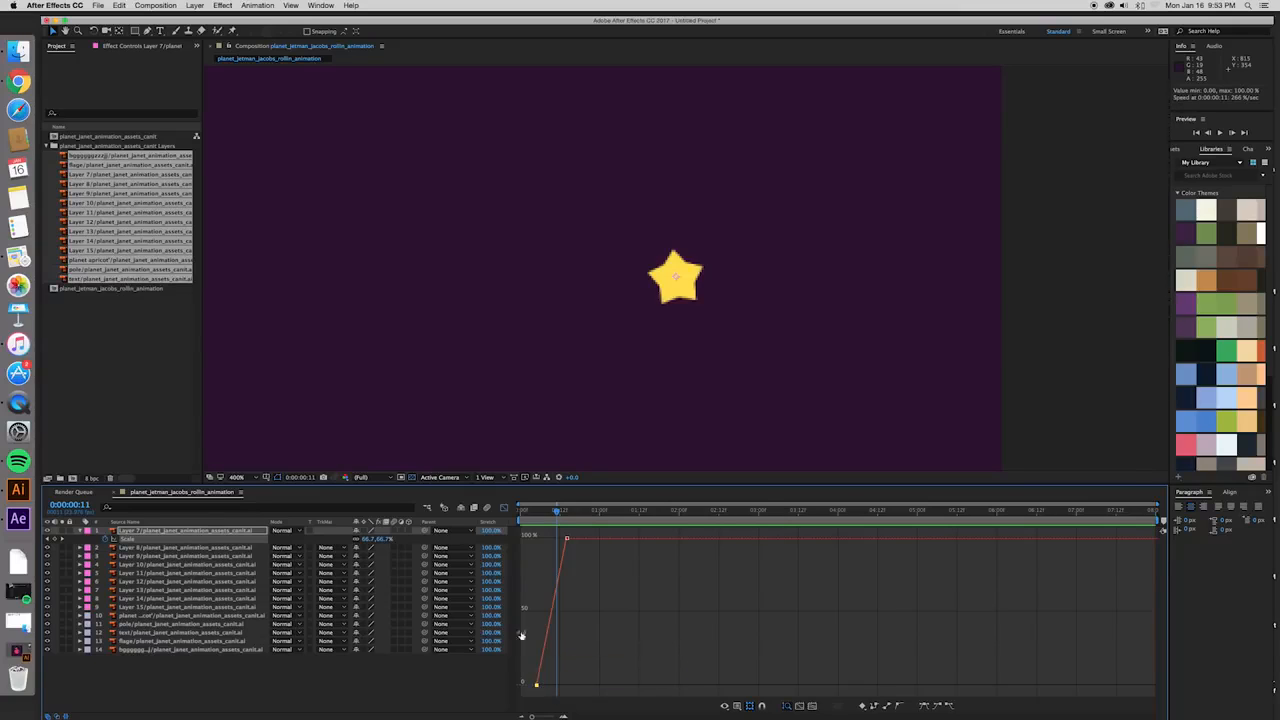
pyautogui.click(504, 507)
pyautogui.click(537, 540)
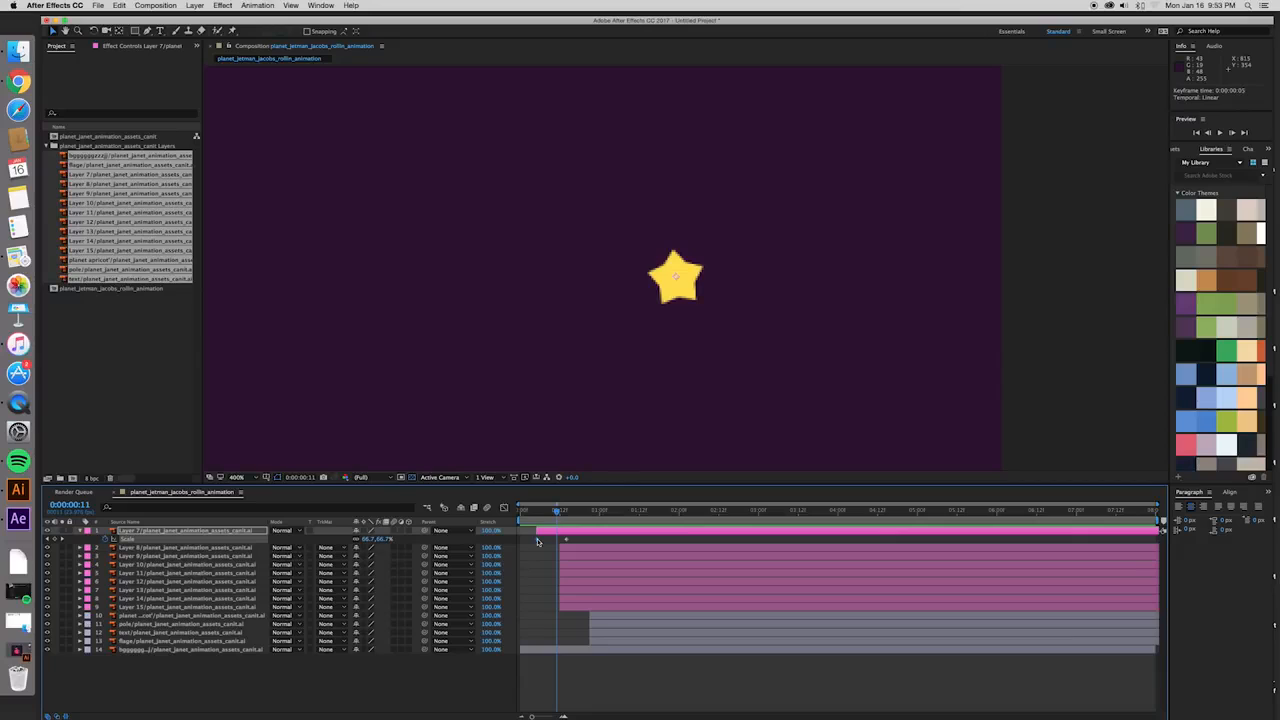
pyautogui.click(505, 508)
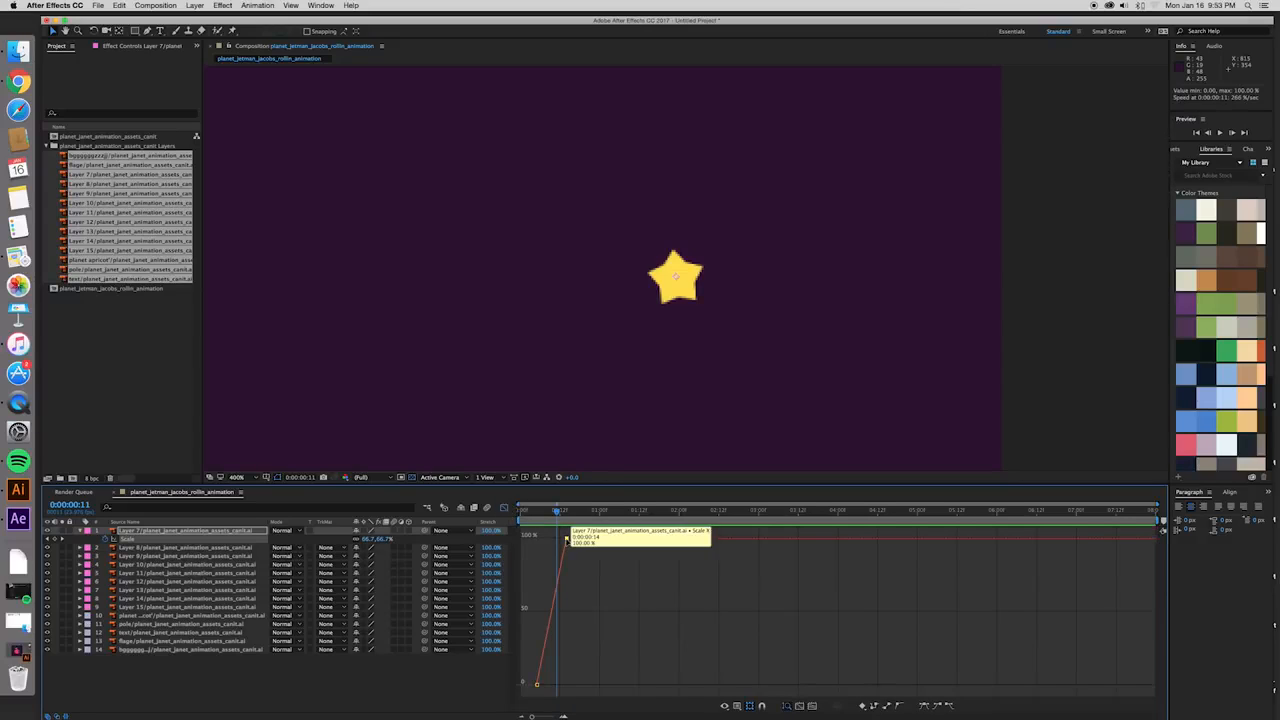
# - Examine Layer 7's Scale keyframes in both layer-bar view and the Graph Editor, selecting the points on the curve
pyautogui.click(505, 508)
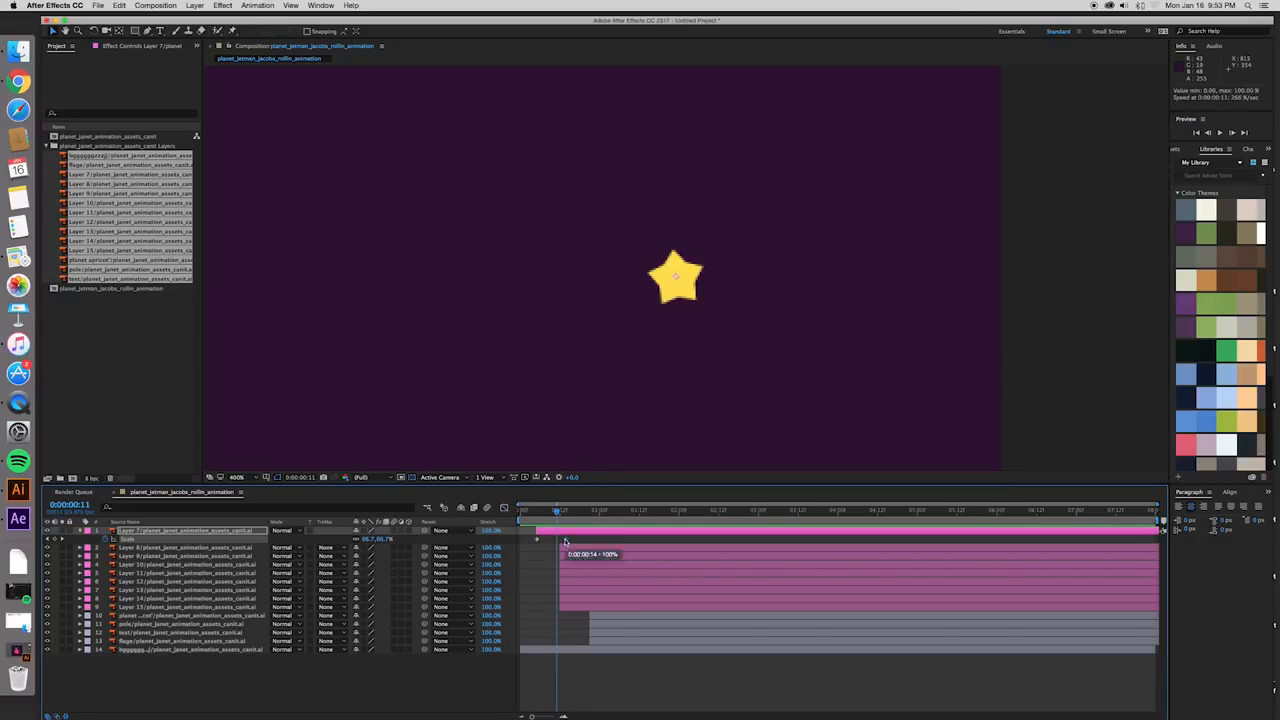
pyautogui.hotkey('shift', 'F3')
pyautogui.click(536, 684)
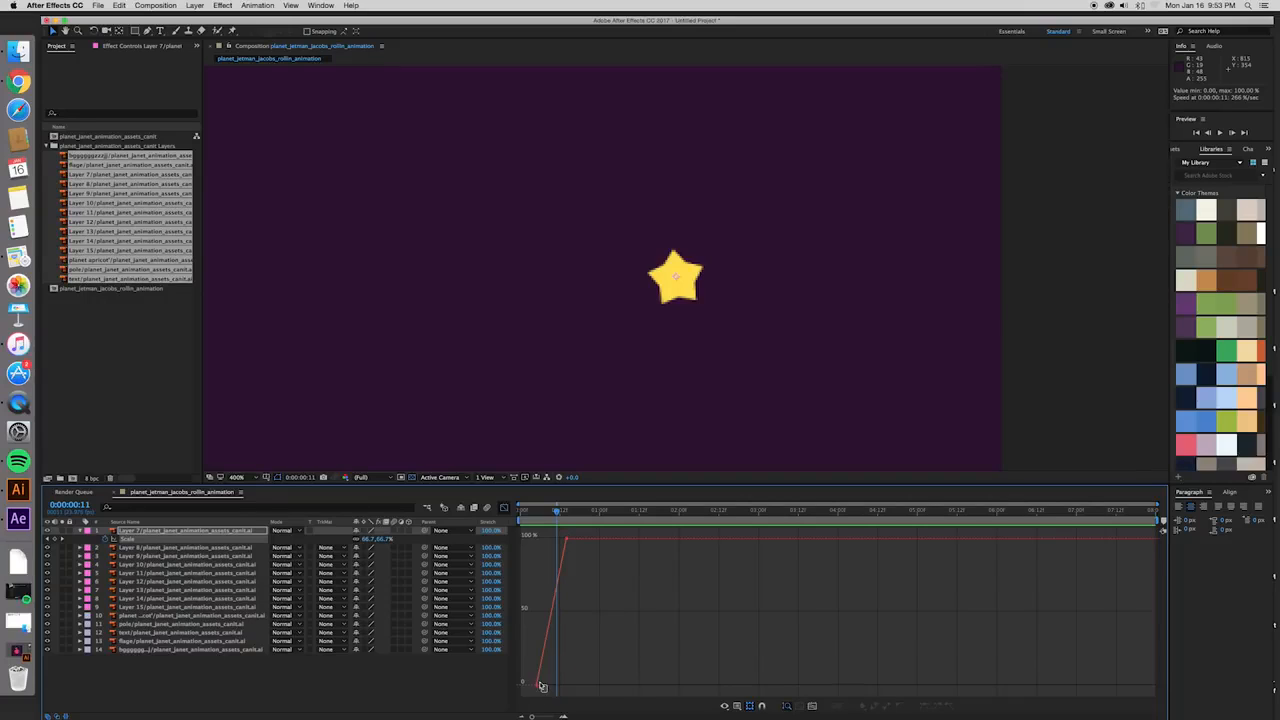
pyautogui.moveTo(560, 534); pyautogui.dragTo(586, 555)
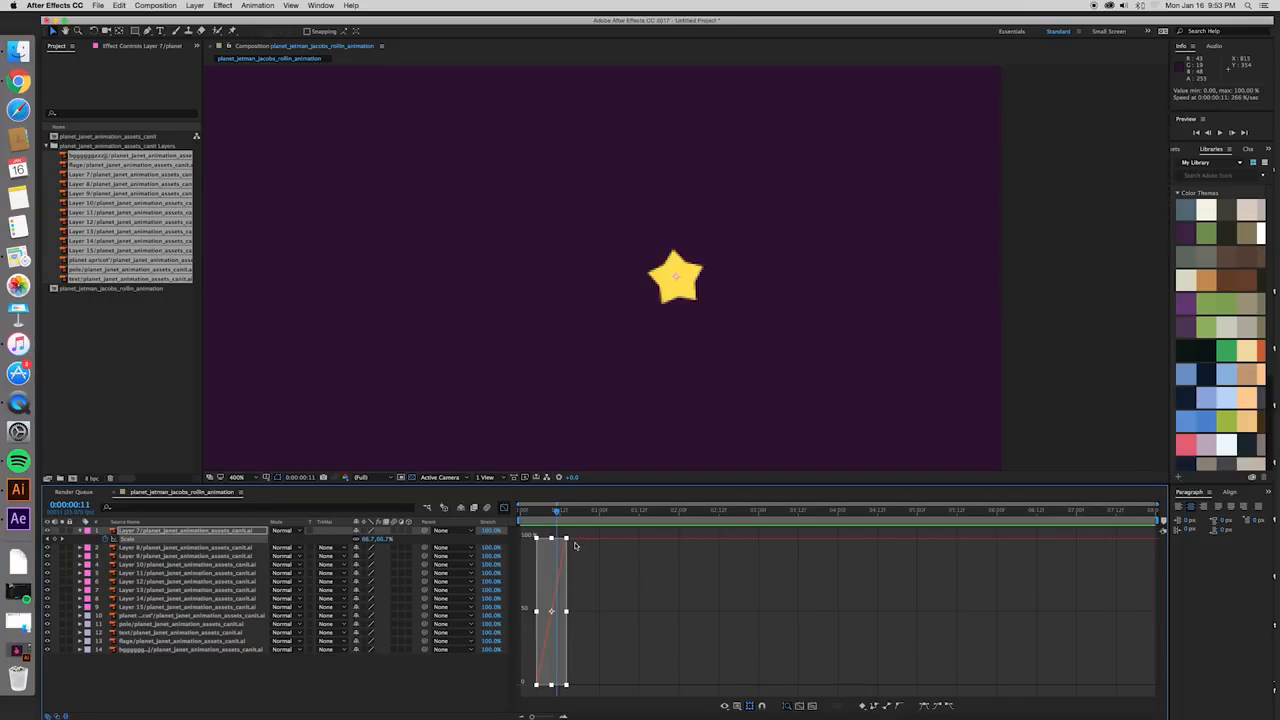
pyautogui.click(610, 612)
pyautogui.moveTo(547, 692); pyautogui.dragTo(533, 685)
pyautogui.click(548, 689)
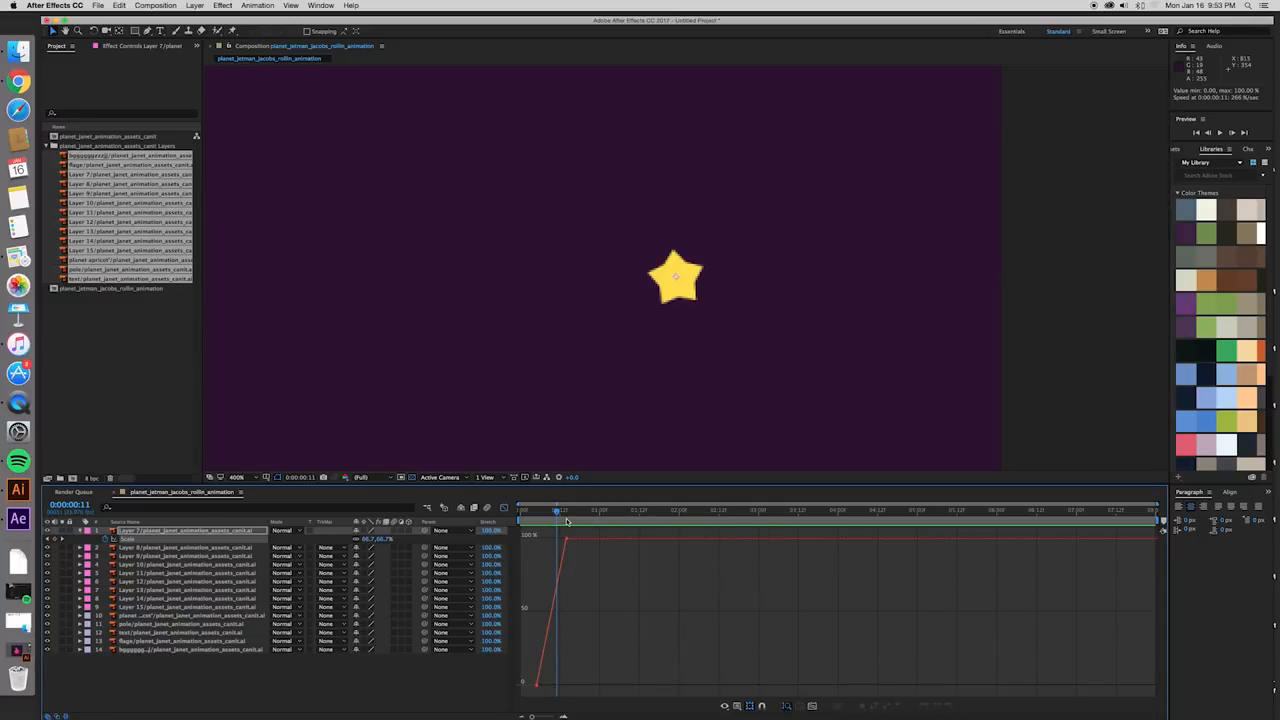
# - Preview the star's linear scale-up from frame 5 with the Graph Editor displayed
pyautogui.moveTo(557, 514); pyautogui.dragTo(539, 536)
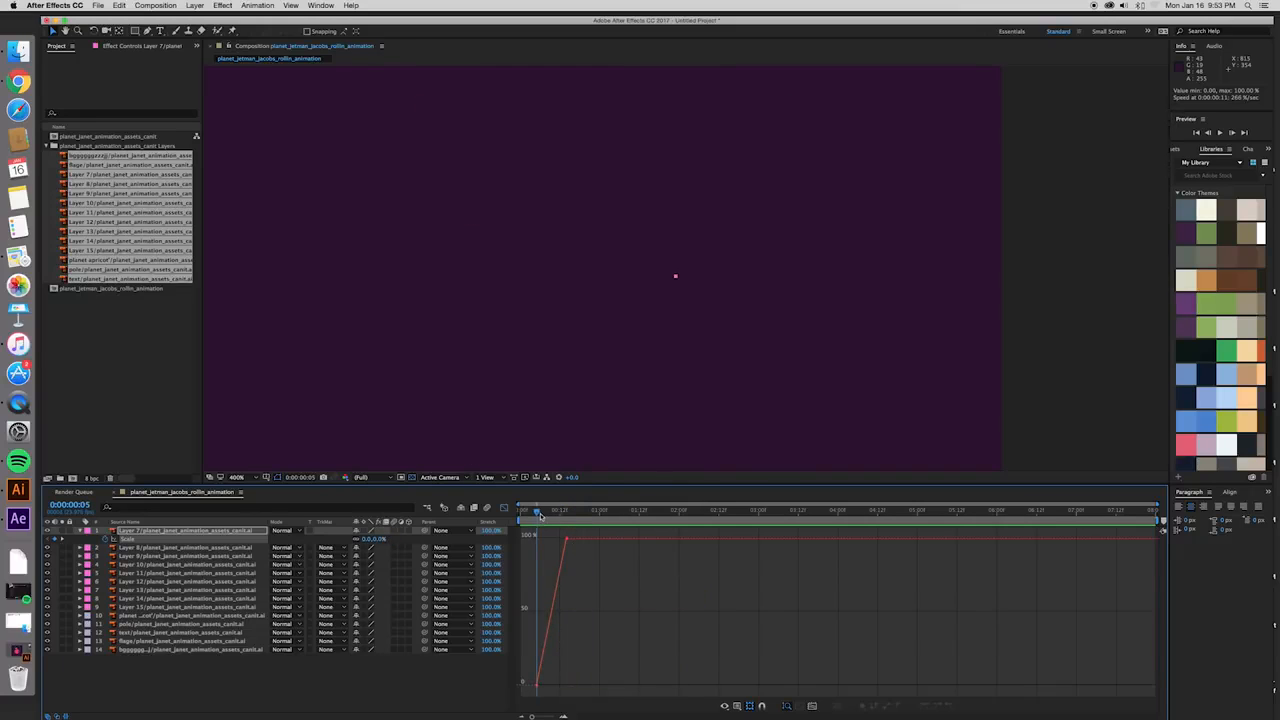
pyautogui.press('space')
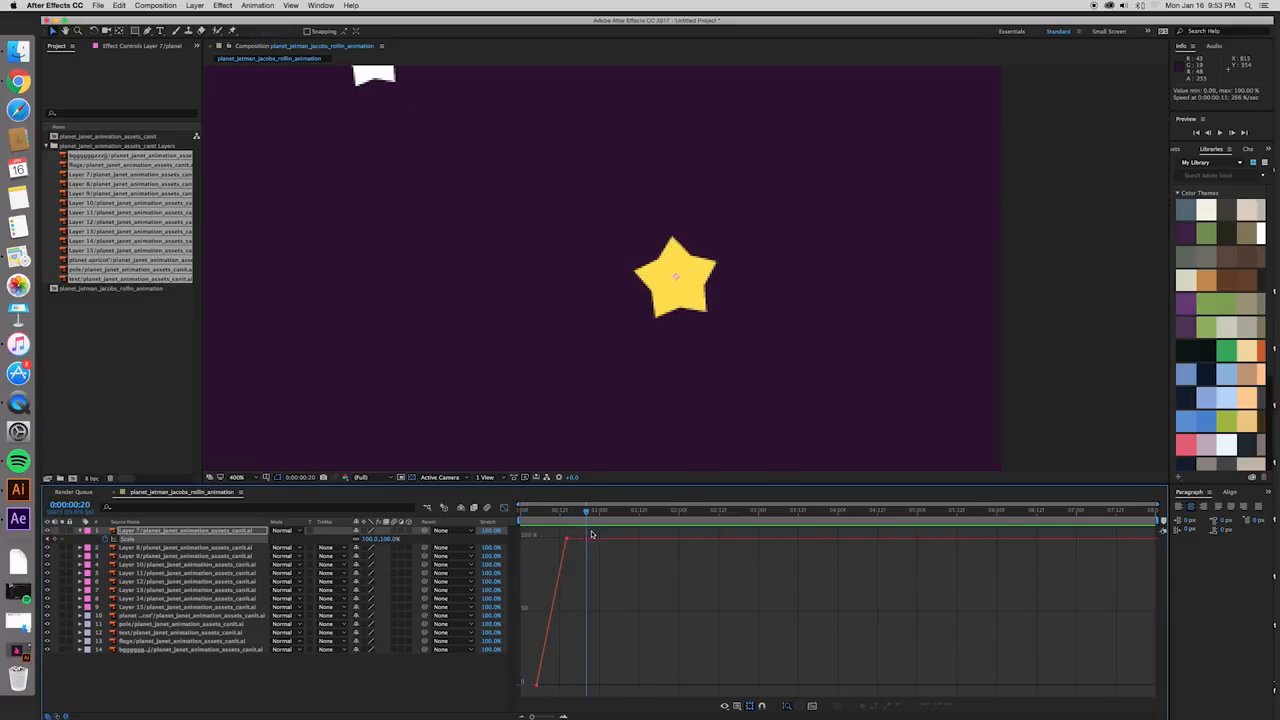
pyautogui.press('space')
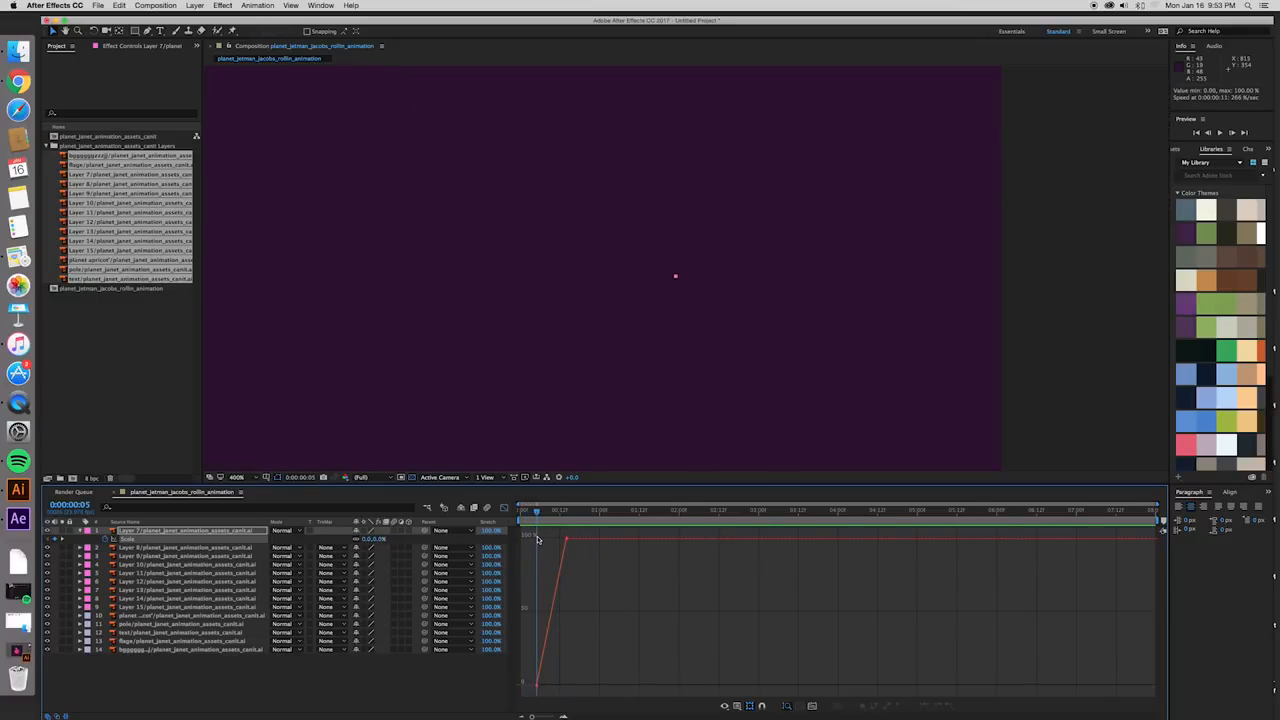
pyautogui.moveTo(537, 540)
pyautogui.mouseDown()
pyautogui.moveTo(565, 541)
pyautogui.moveTo(537, 541)
pyautogui.mouseUp()
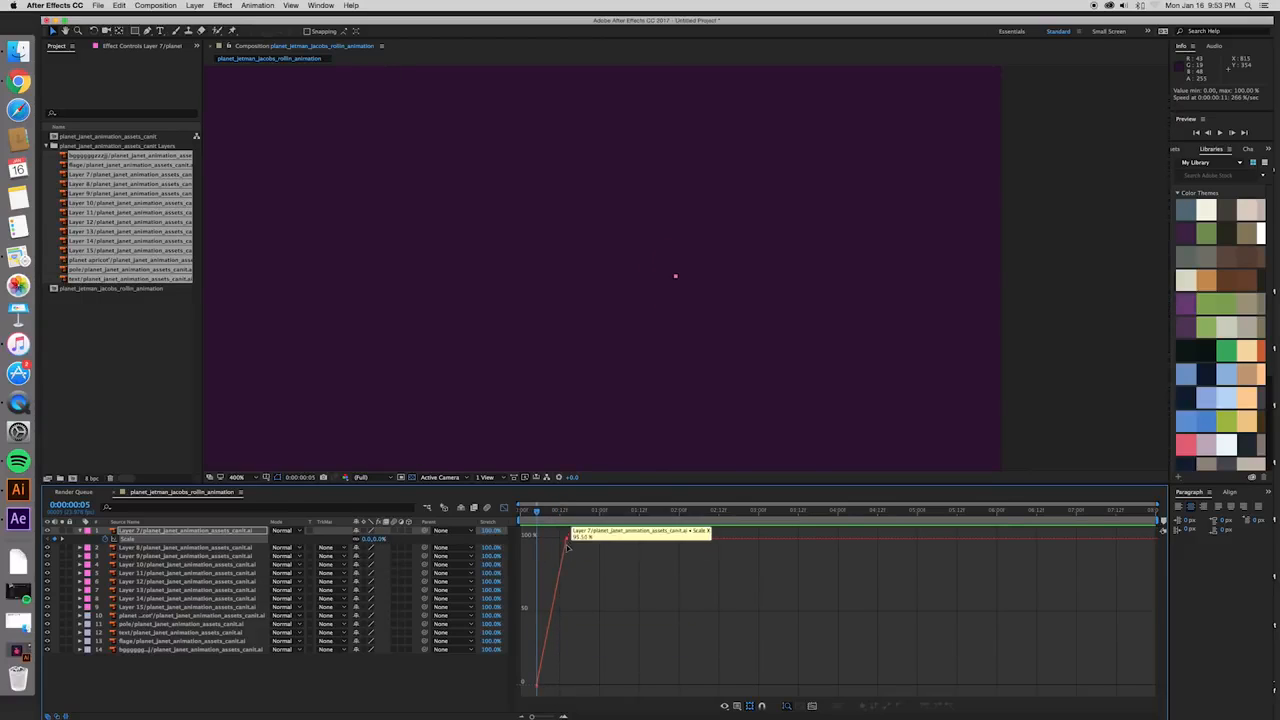
# - Convert Layer 7's Scale keyframe at frame 5 to Auto Bezier and adjust its handle to point straight up
pyautogui.click(539, 687)
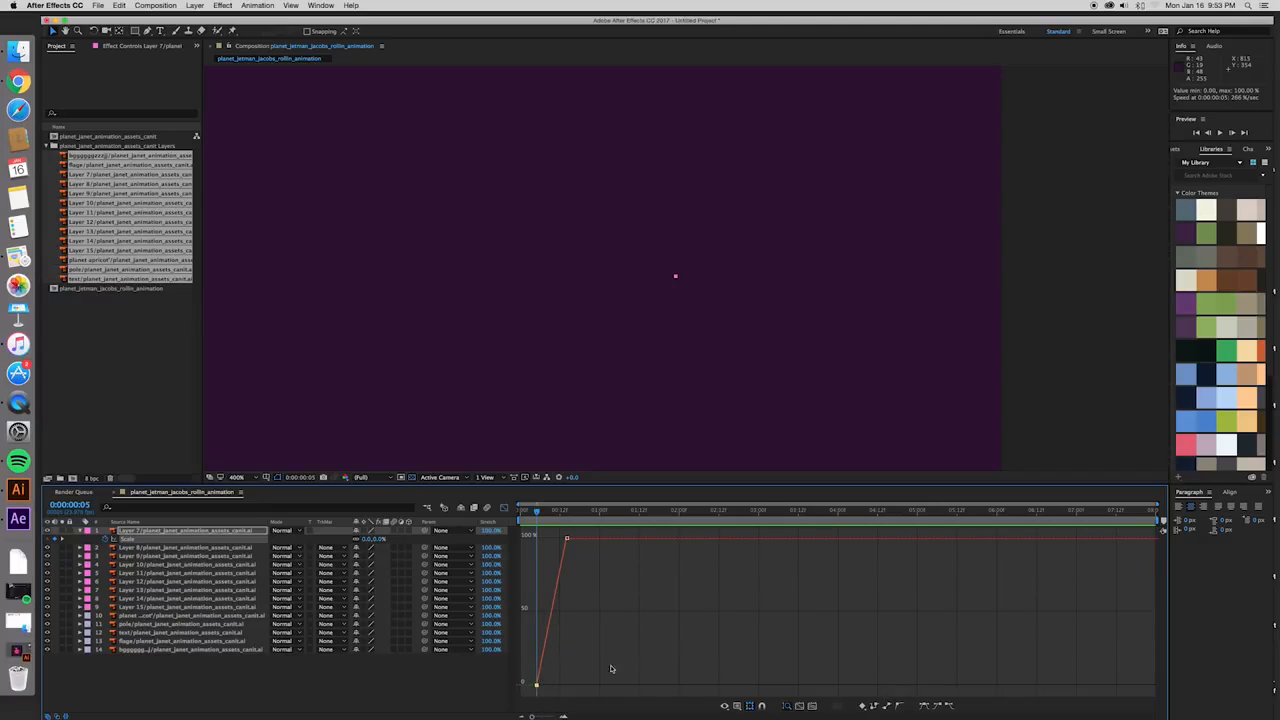
pyautogui.click(903, 707)
pyautogui.moveTo(541, 663)
pyautogui.mouseDown()
pyautogui.moveTo(576, 680)
pyautogui.moveTo(531, 636)
pyautogui.moveTo(568, 680)
pyautogui.moveTo(534, 664)
pyautogui.mouseUp()
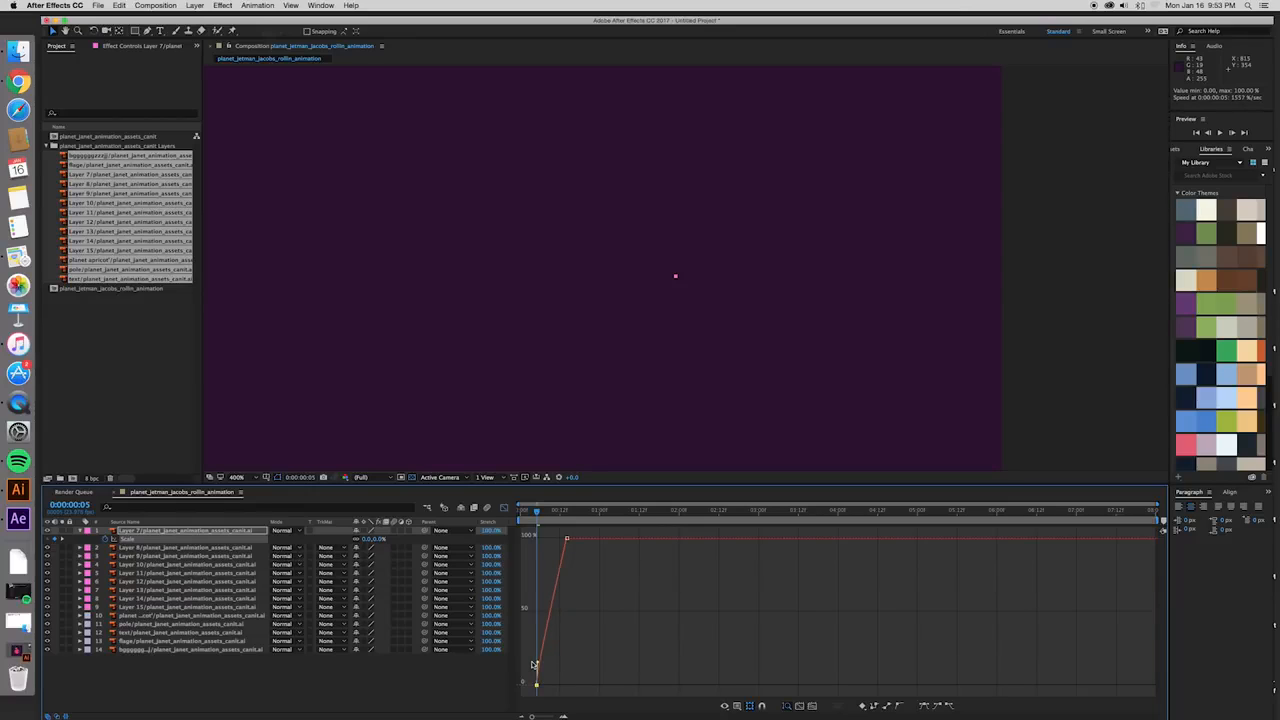
# - Convert Layer 7's frame 14 Scale keyframe to Auto Bezier and extend its handle up and back so the curve peaks at about 111%
pyautogui.click(566, 539)
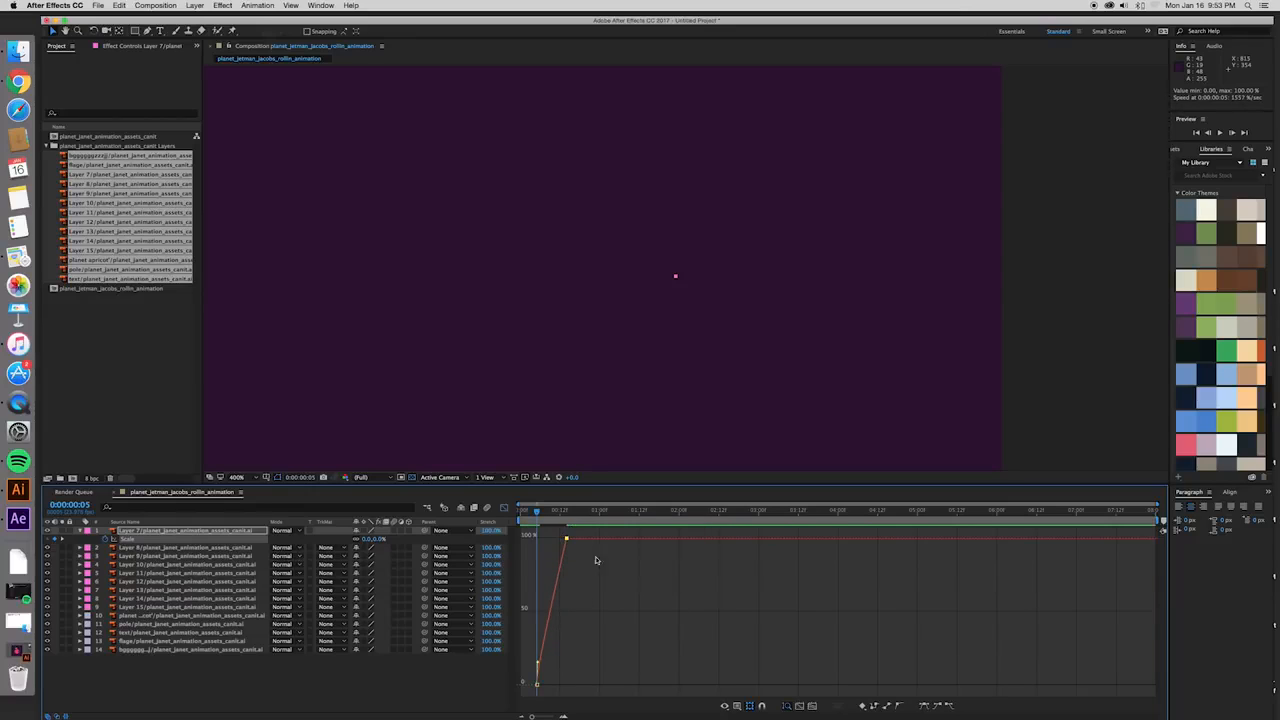
pyautogui.click(898, 706)
pyautogui.moveTo(562, 564); pyautogui.dragTo(545, 527)
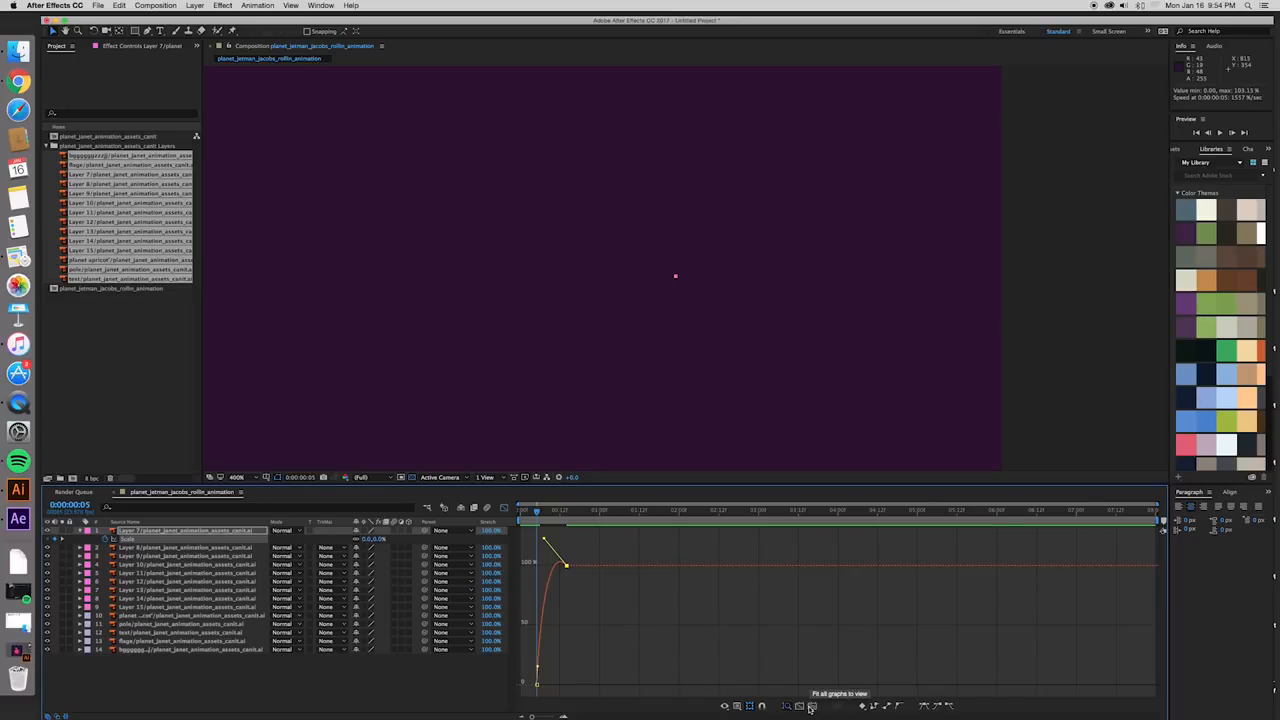
pyautogui.click(811, 706)
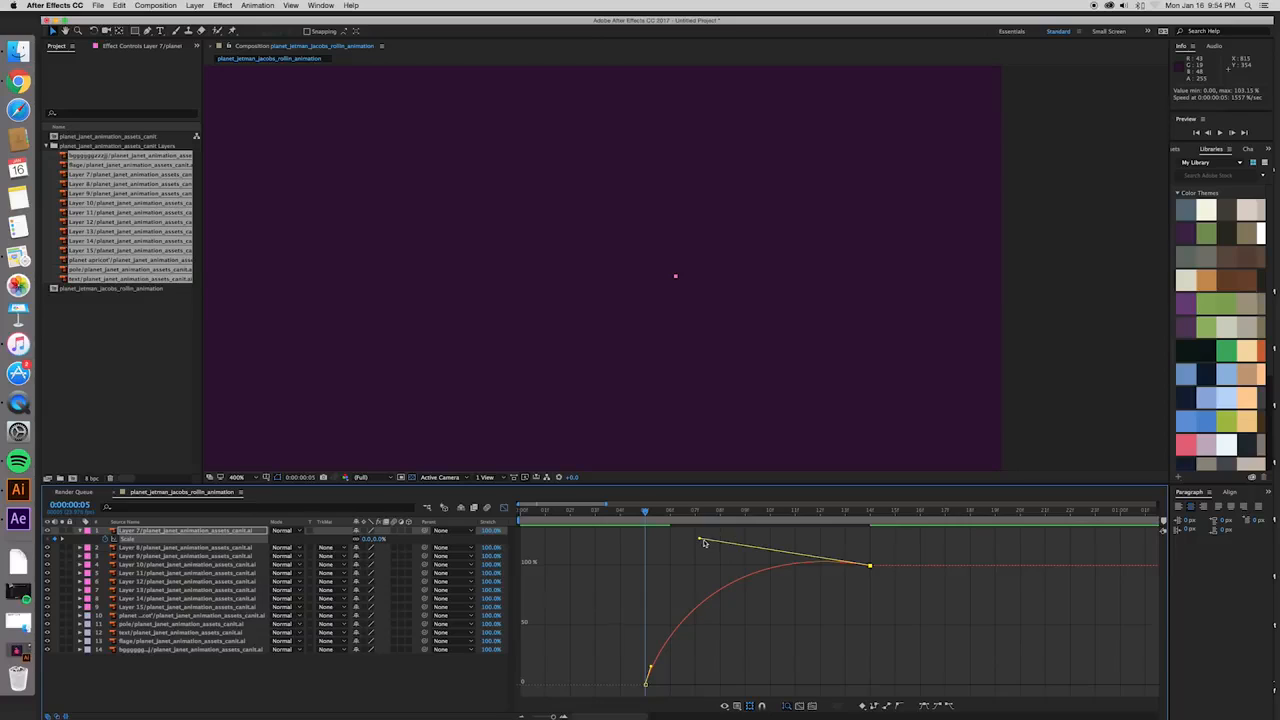
pyautogui.moveTo(700, 541)
pyautogui.mouseDown()
pyautogui.moveTo(712, 524)
pyautogui.moveTo(706, 539)
pyautogui.moveTo(695, 516)
pyautogui.mouseUp()
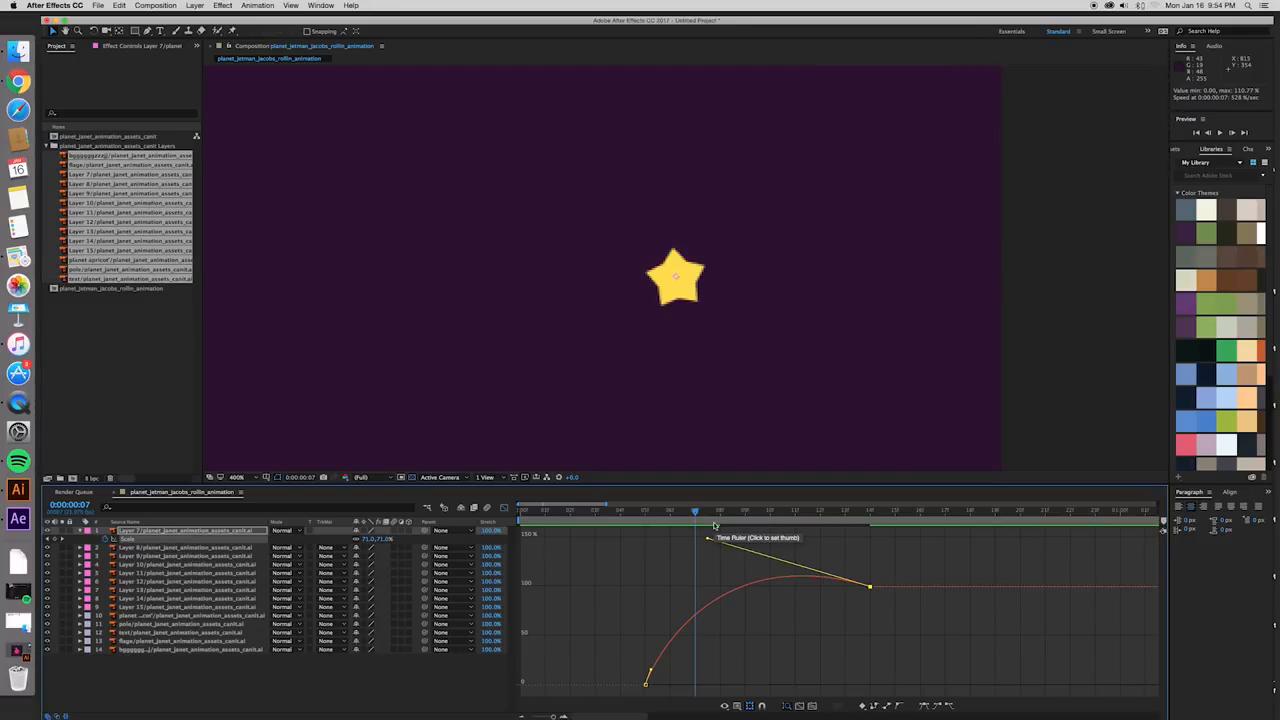
# - Replay the overshooting star animation from just before its first Scale keyframe at frame 5
pyautogui.click(640, 511)
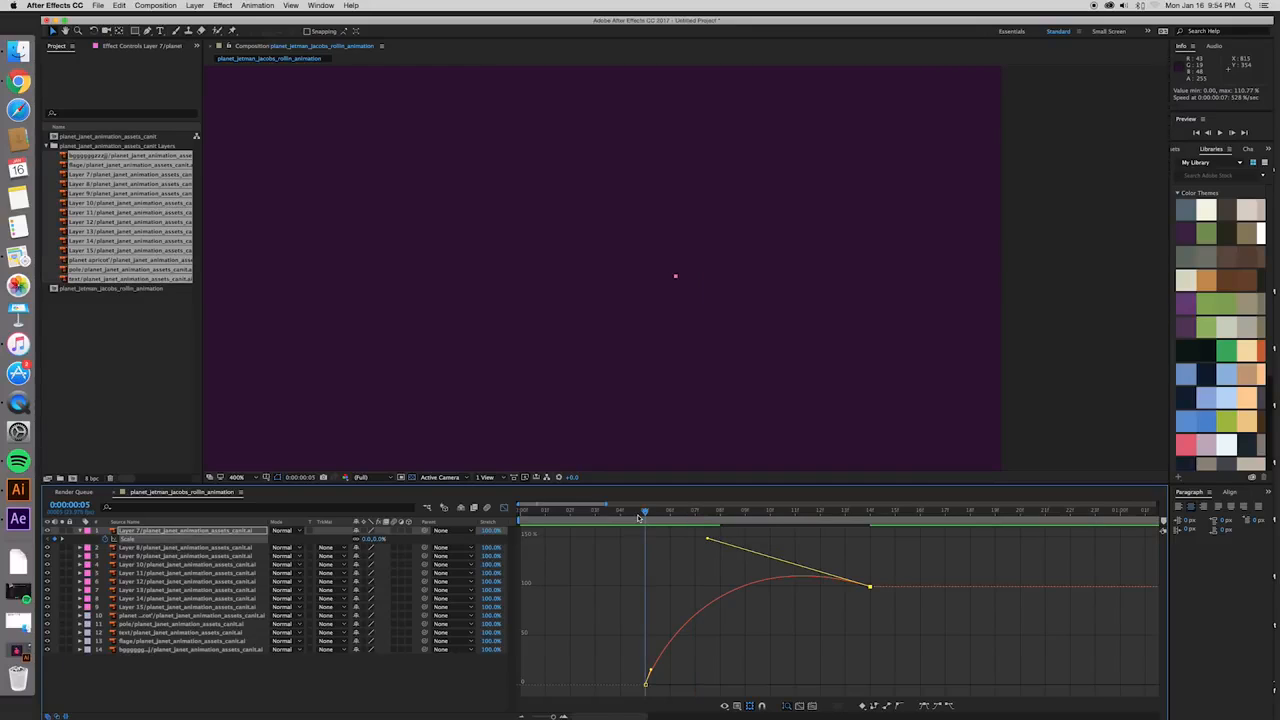
pyautogui.moveTo(638, 516); pyautogui.dragTo(608, 553)
pyautogui.press('space')
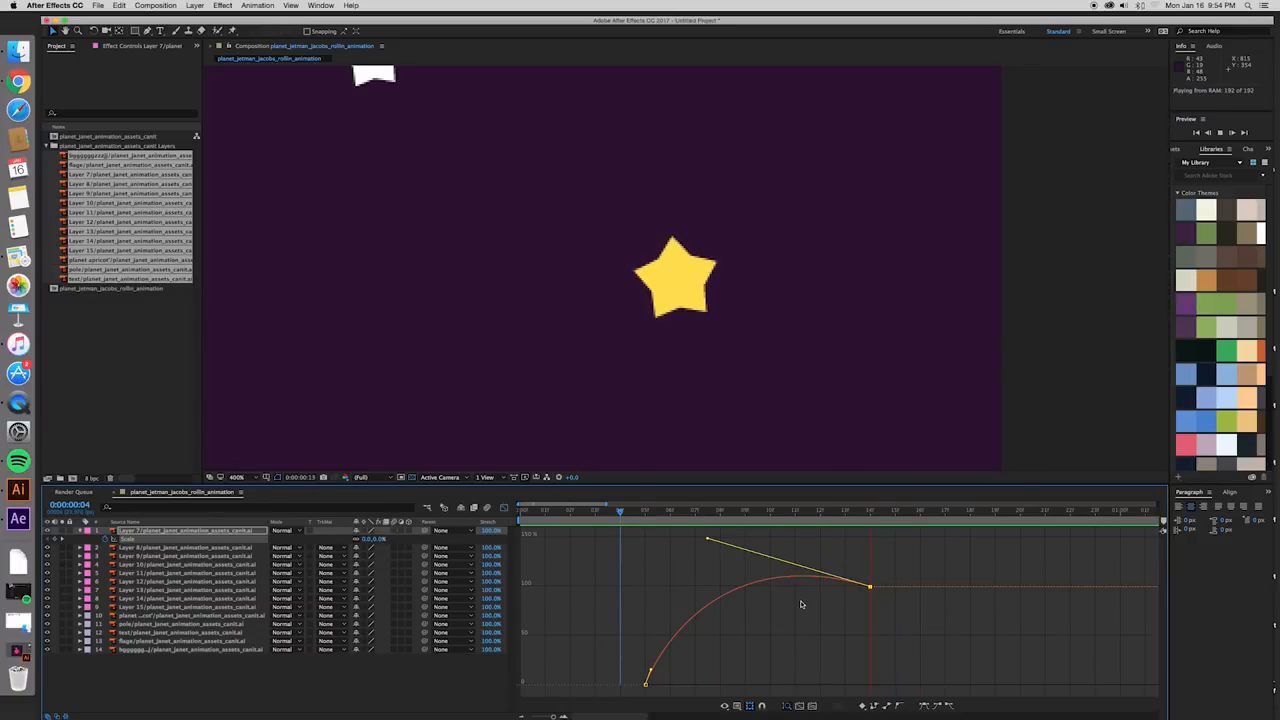
pyautogui.press('space')
pyautogui.press('space')
# - Raise the frame 14 keyframe's handle so the Scale curve peaks at about 127%, and preview the stronger overshoot
pyautogui.moveTo(706, 540); pyautogui.dragTo(701, 527)
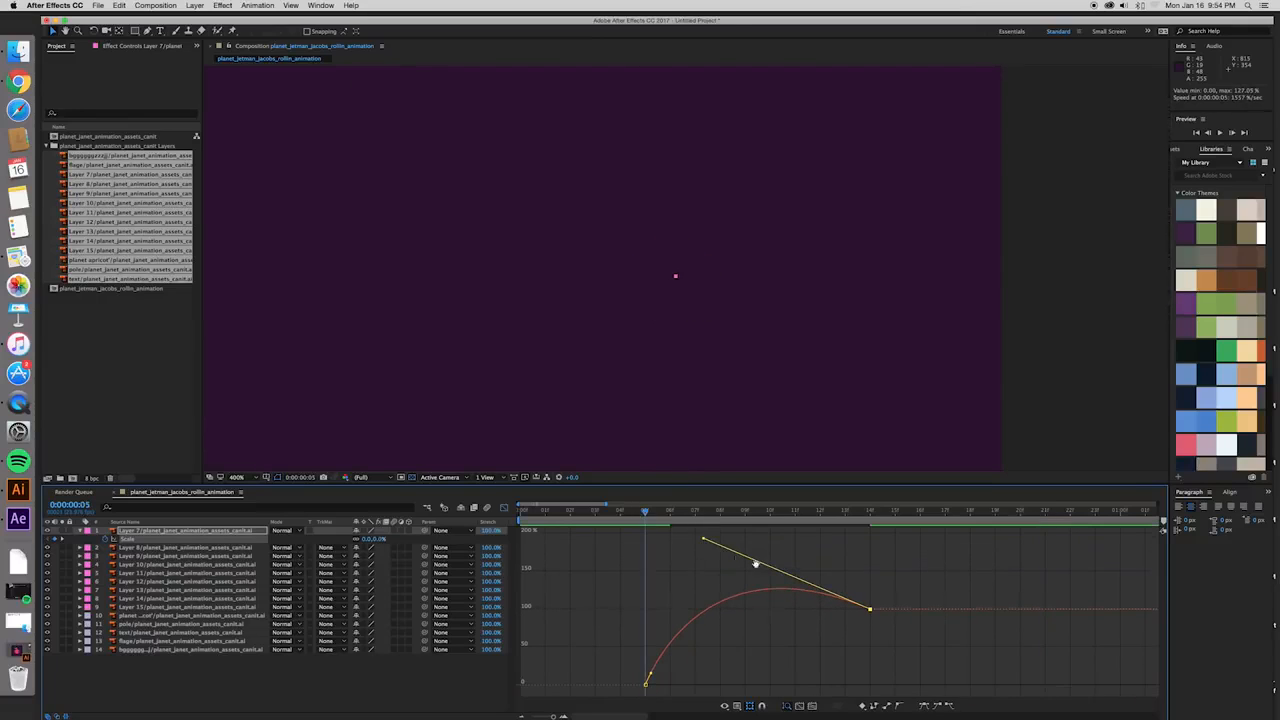
pyautogui.click(628, 512)
pyautogui.press('space')
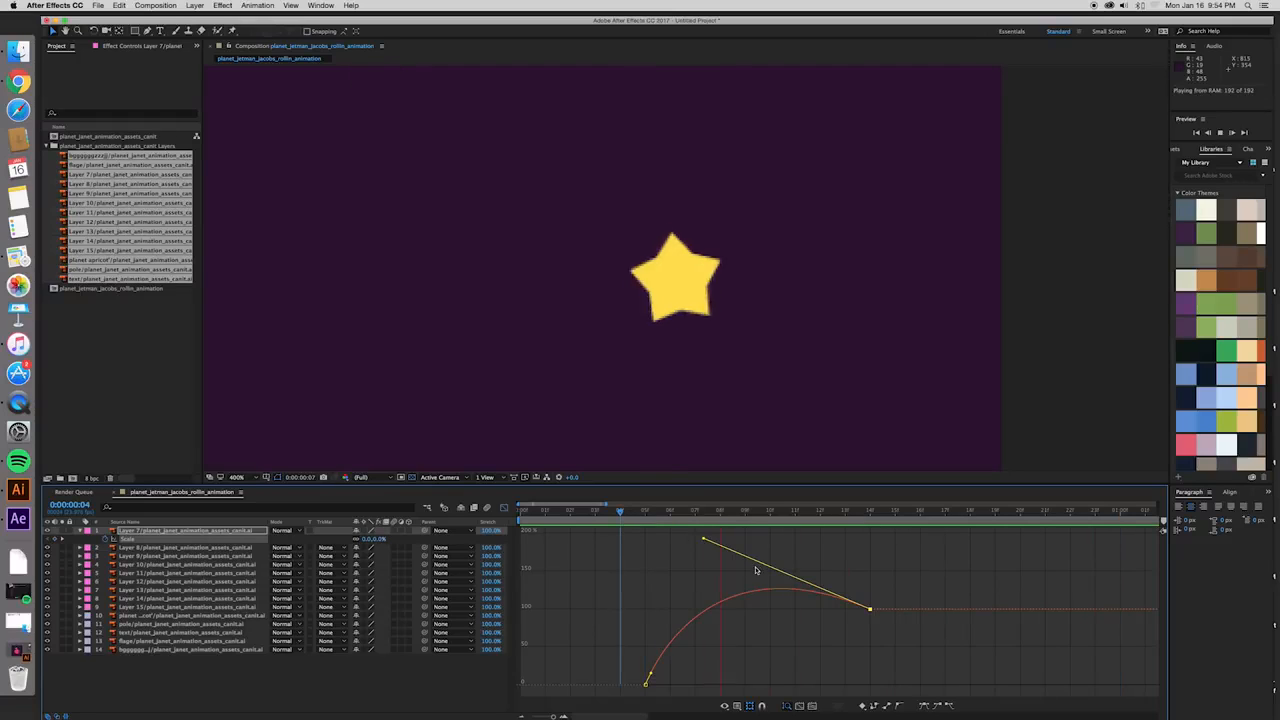
pyautogui.press('space')
# - Lengthen the frame 5 keyframe's handle upward for a faster start peaking at about 132%, and play the result
pyautogui.moveTo(640, 651); pyautogui.dragTo(641, 641)
pyautogui.press('space')
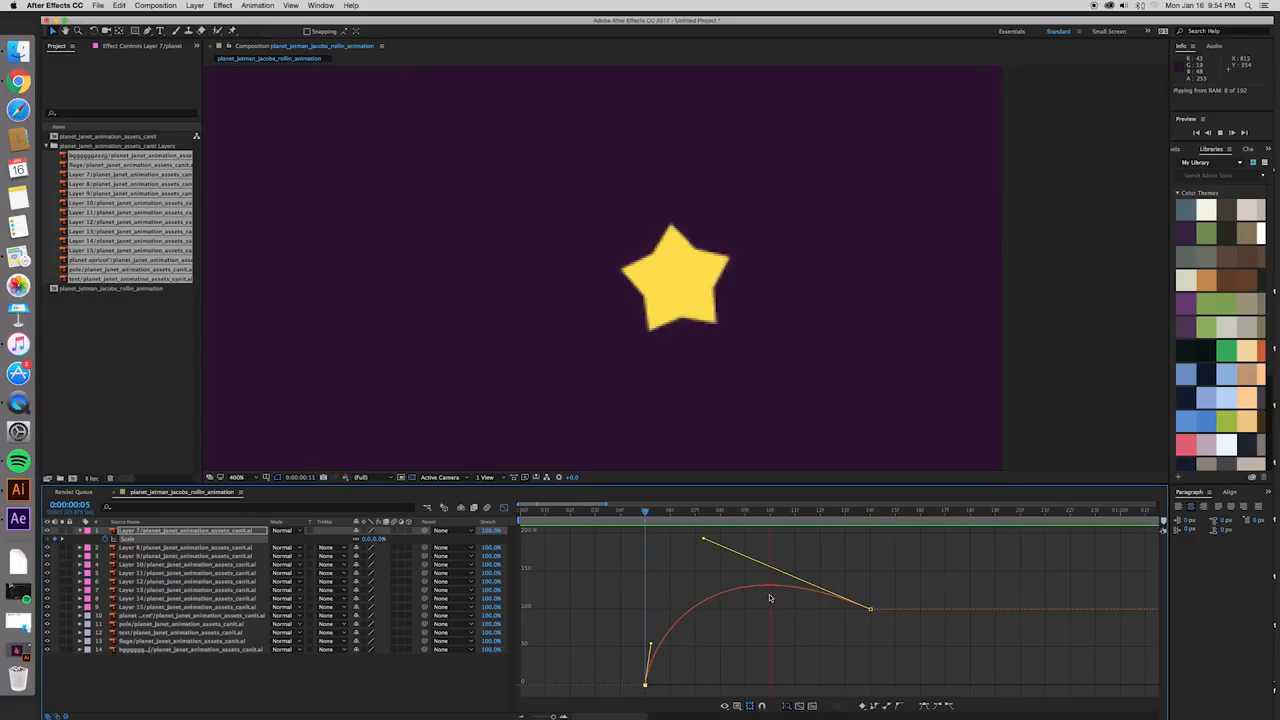
pyautogui.press('space')
# - Return the timeline to layer-bar view and place the playhead on Layer 7's Scale keyframe at frame 5
pyautogui.click(505, 509)
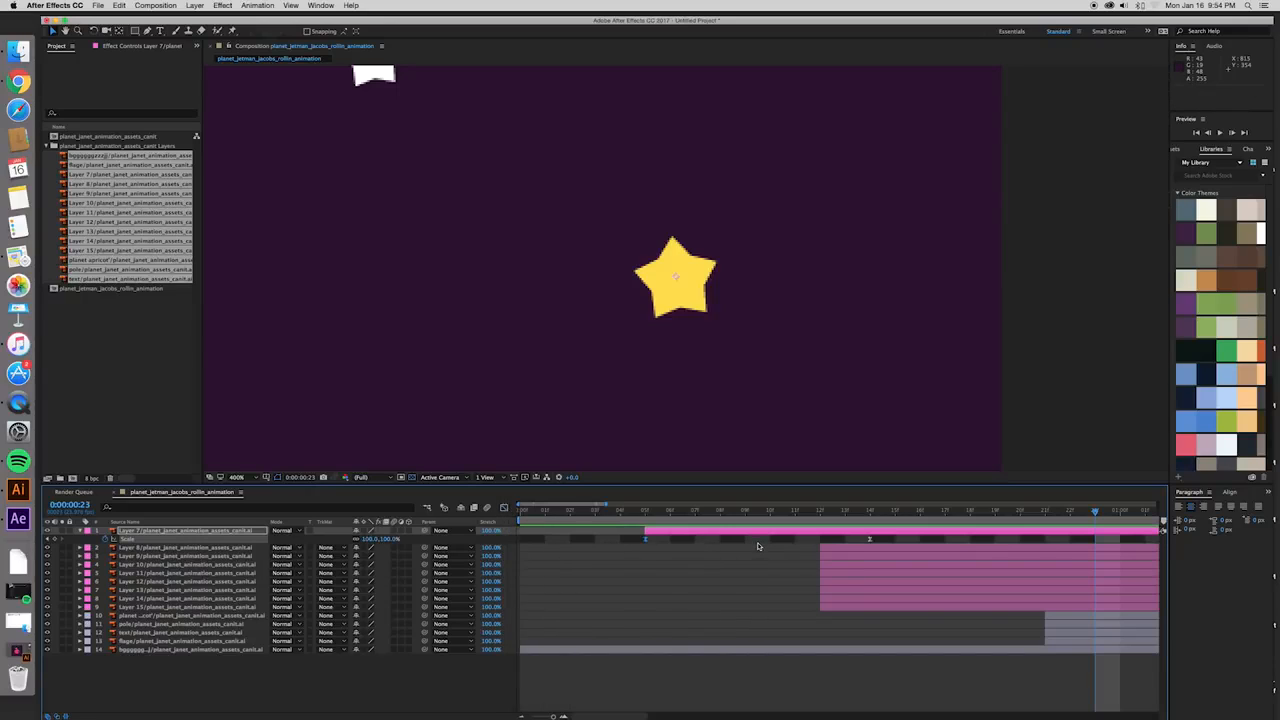
pyautogui.press(',')
pyautogui.press('.')
pyautogui.moveTo(552, 716); pyautogui.dragTo(549, 716)
pyautogui.moveTo(597, 514); pyautogui.dragTo(579, 512)
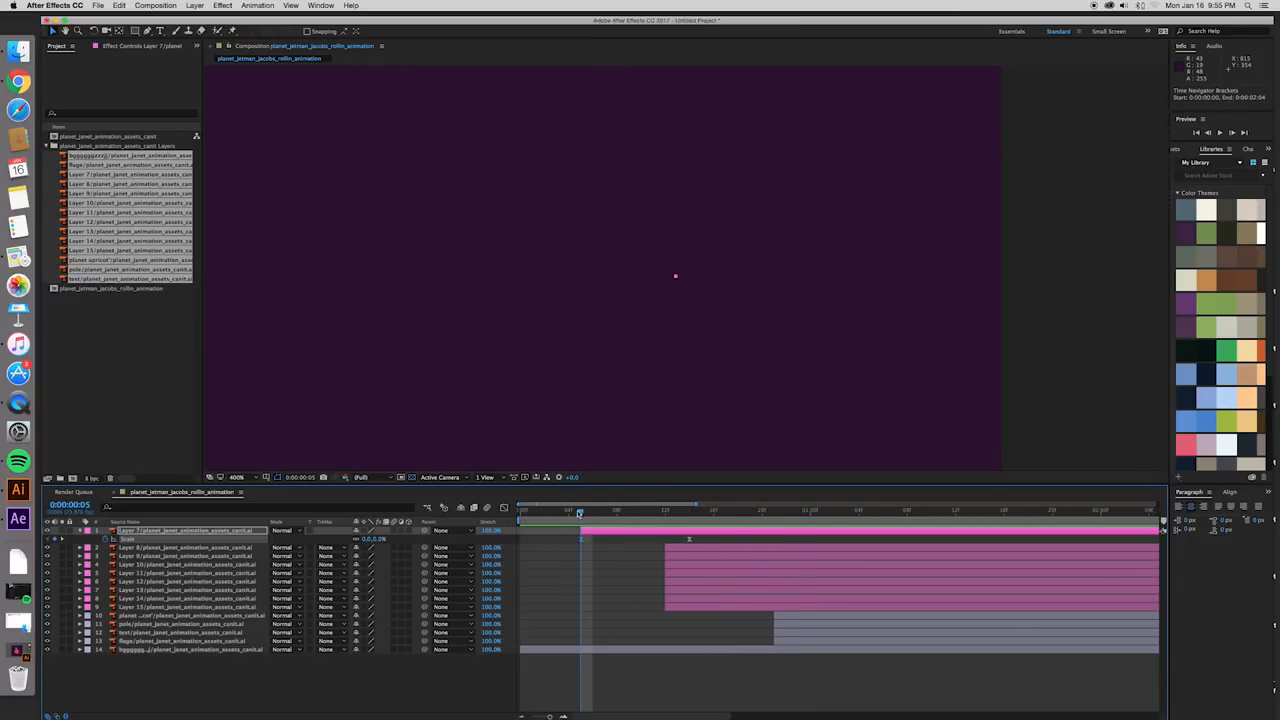
# - Recheck Layer 7's curve in the Graph Editor, then replay the star's pop-in from around frame 4 in layer-bar view
pyautogui.click(505, 509)
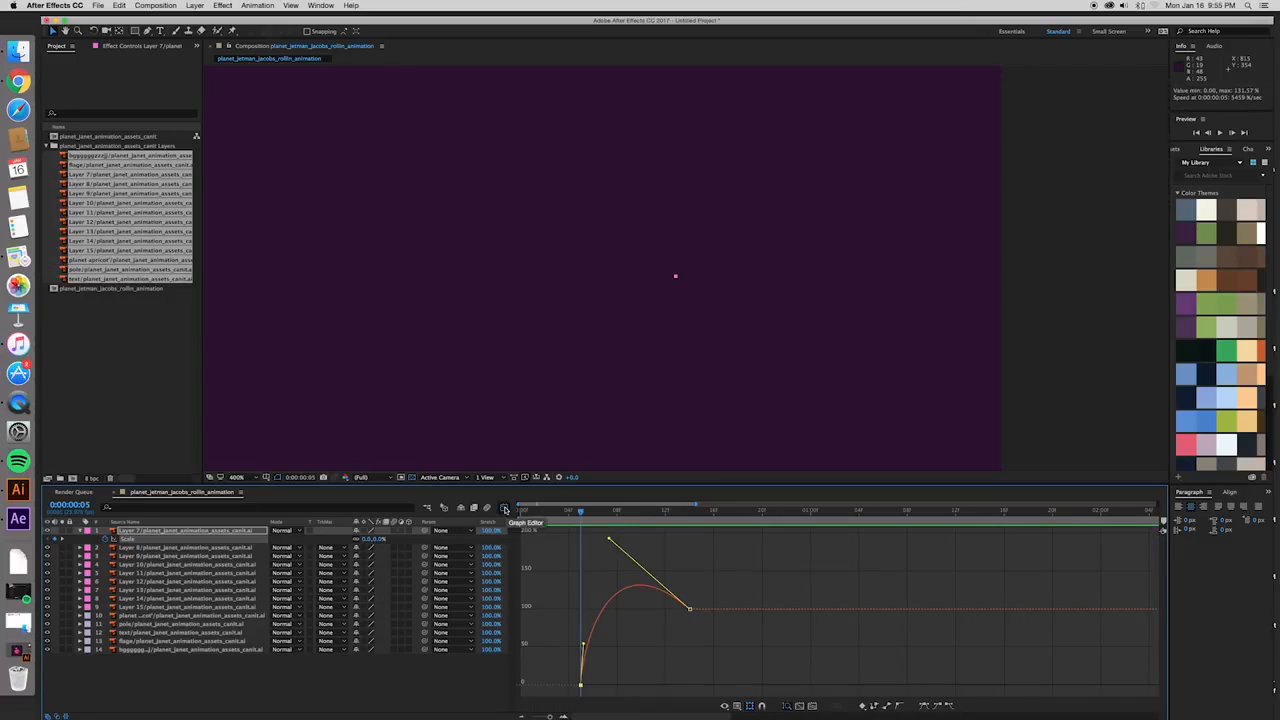
pyautogui.click(505, 509)
pyautogui.click(688, 540)
pyautogui.click(568, 512)
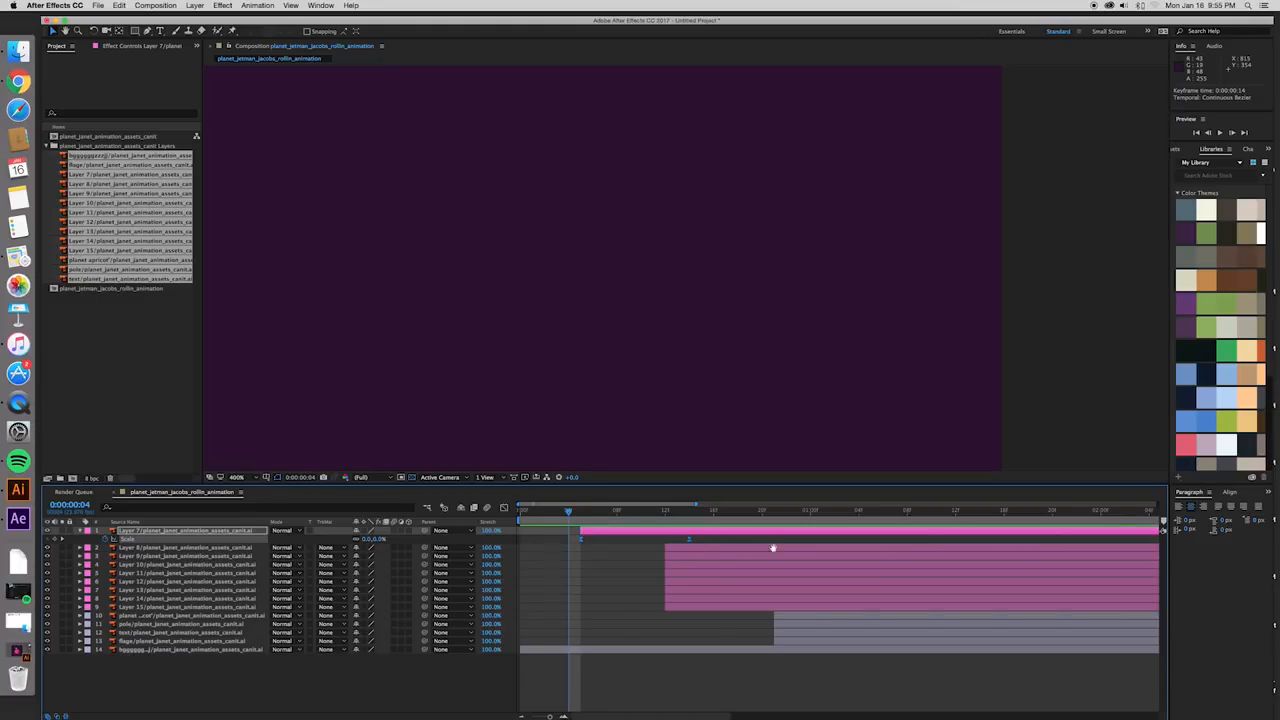
pyautogui.press('pageup')
pyautogui.press('space')
pyautogui.press('space')
pyautogui.press('space')
pyautogui.press('space')
pyautogui.click(585, 516)
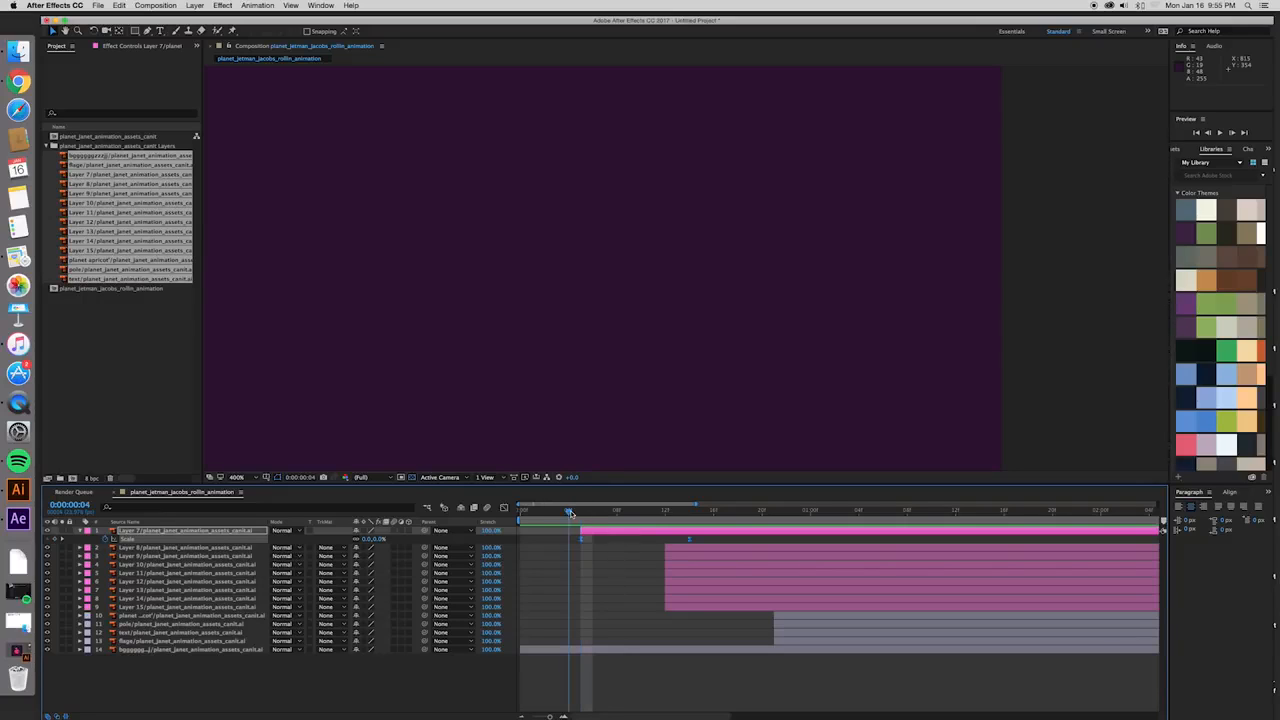
pyautogui.press('space')
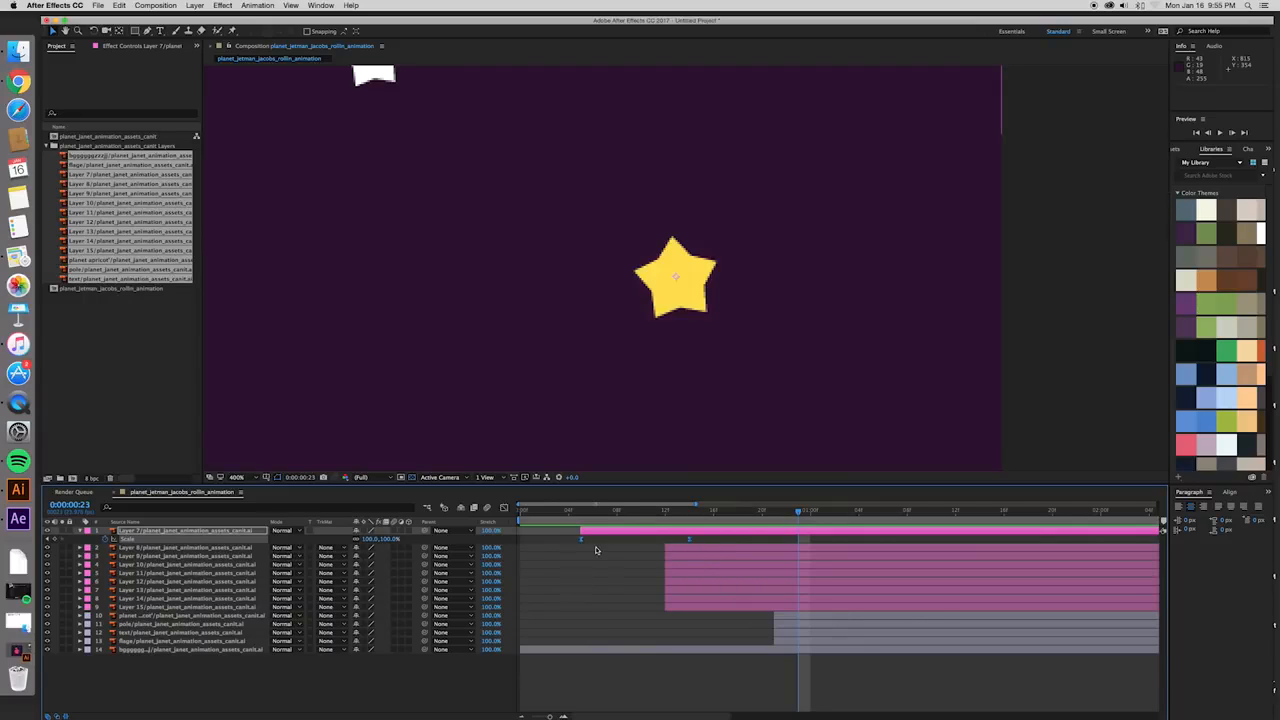
# - Select the remaining star layers, Layer 8 to Layer 15, and move the playhead to their start at frame 12
pyautogui.click(582, 540)
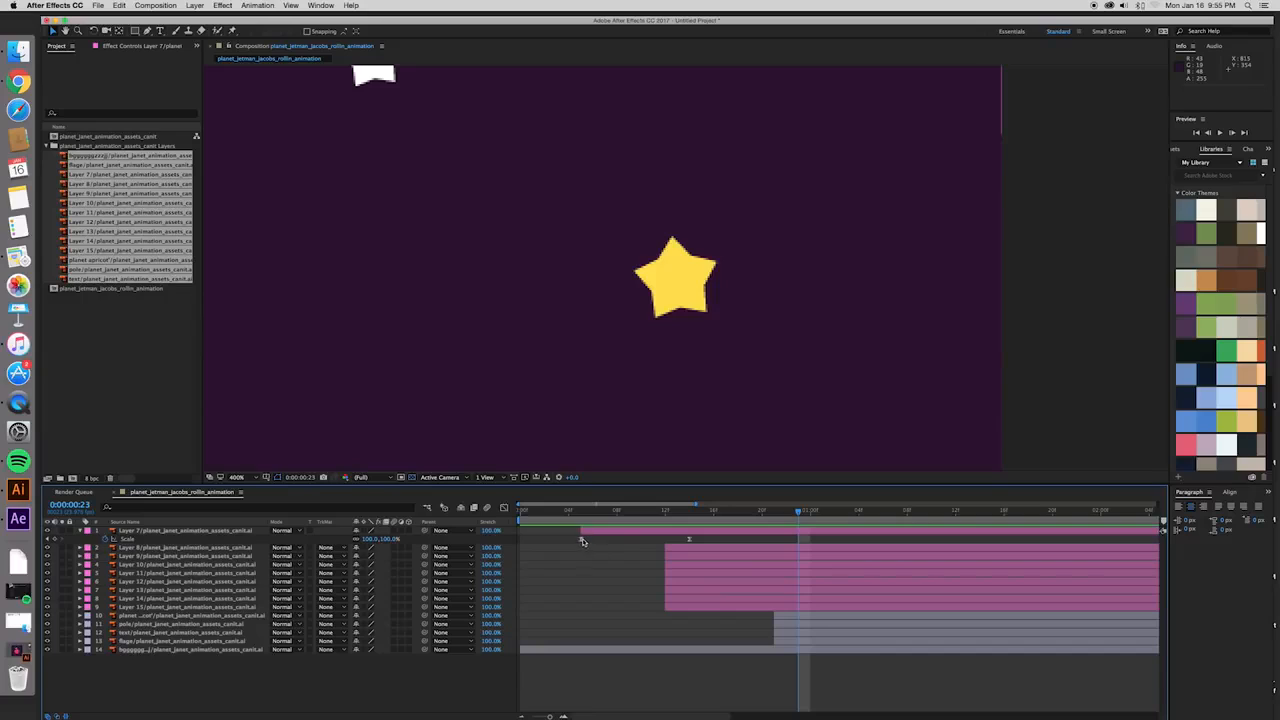
pyautogui.click(690, 550)
pyautogui.keyDown('shift'); pyautogui.click(692, 604); pyautogui.keyUp('shift')
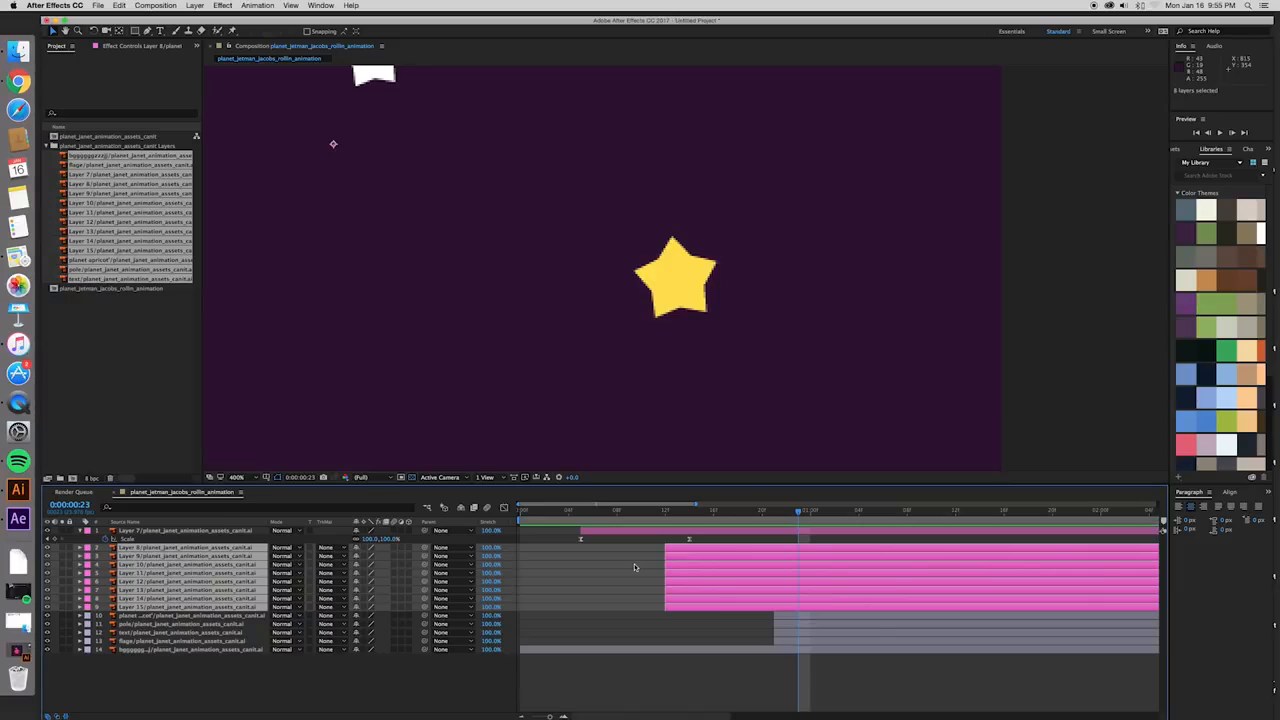
pyautogui.scroll(-3, 557, 220)
pyautogui.scroll(-1, 520, 250)
pyautogui.scroll(1, 563, 286)
pyautogui.click(665, 512)
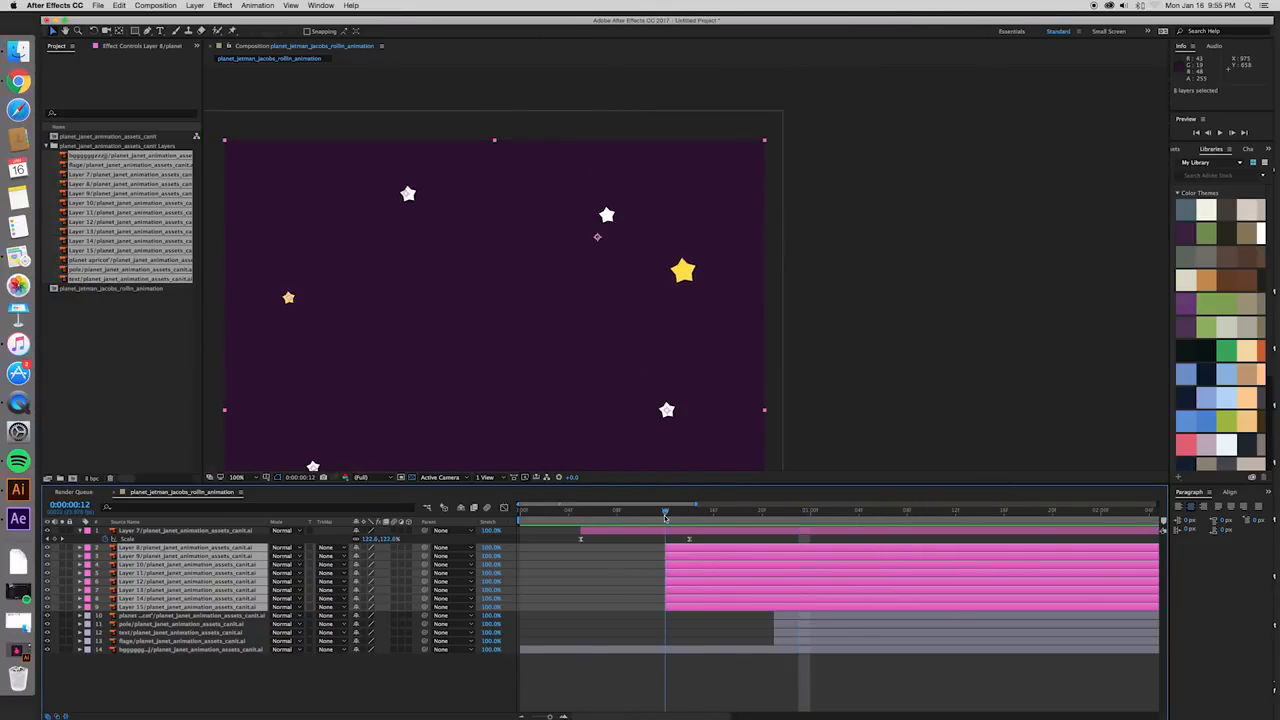
pyautogui.moveTo(600, 381); pyautogui.dragTo(735, 252)
pyautogui.scroll(-1, 726, 281)
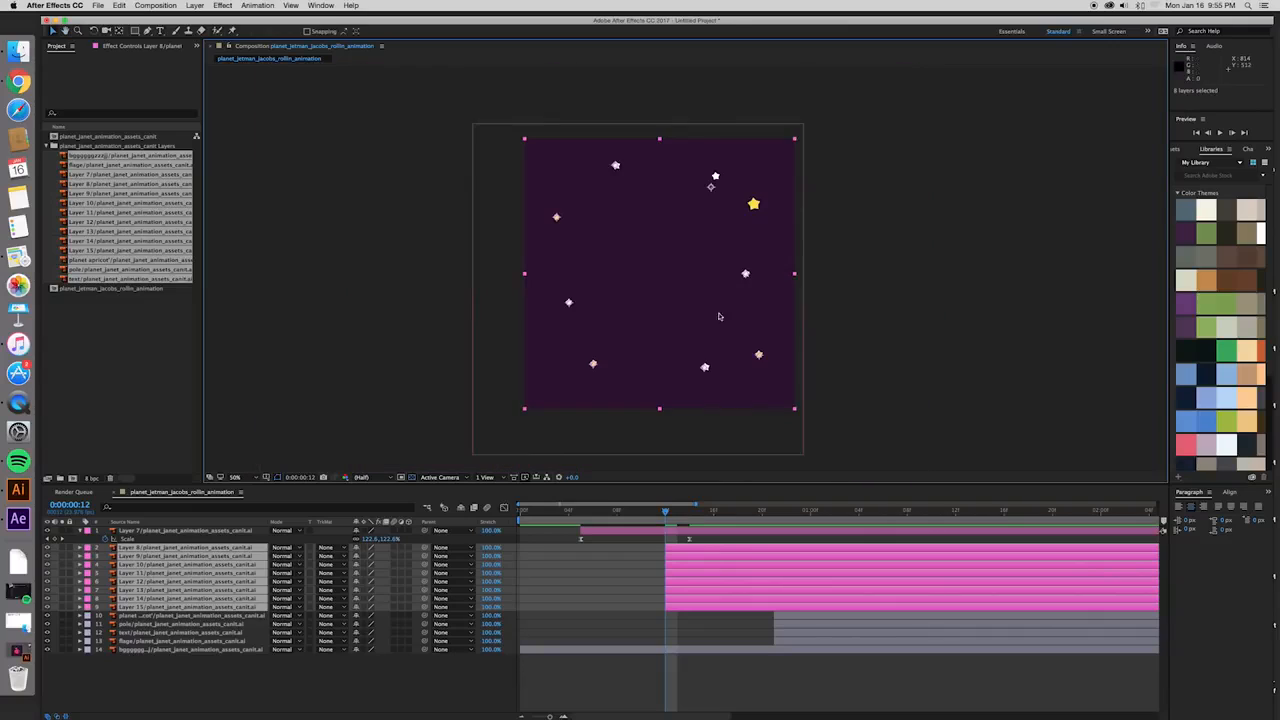
pyautogui.moveTo(668, 513)
pyautogui.mouseDown()
pyautogui.moveTo(713, 515)
pyautogui.moveTo(657, 517)
pyautogui.moveTo(739, 520)
pyautogui.moveTo(667, 524)
pyautogui.mouseUp()
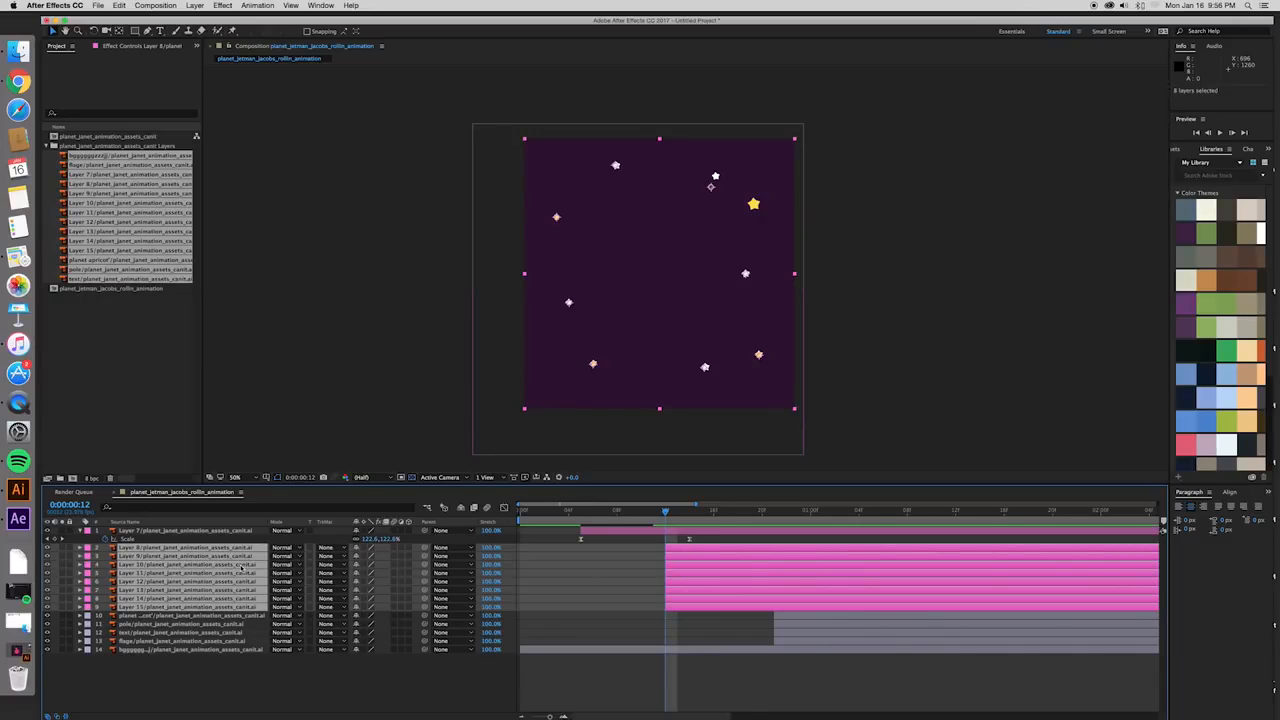
# - Reveal Scale on Layers 8 to 15, paste Layer 7's two Scale keyframes onto them at frame 12, and preview the stars
pyautogui.press('s')
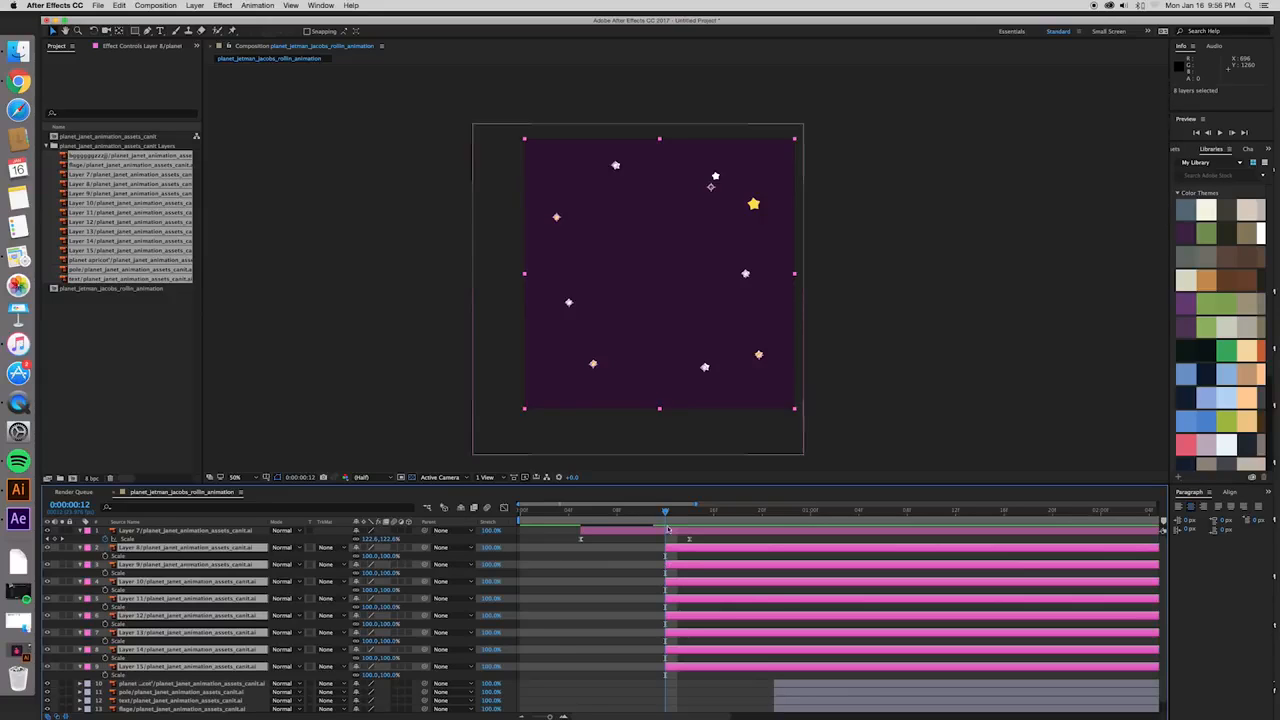
pyautogui.click(579, 540)
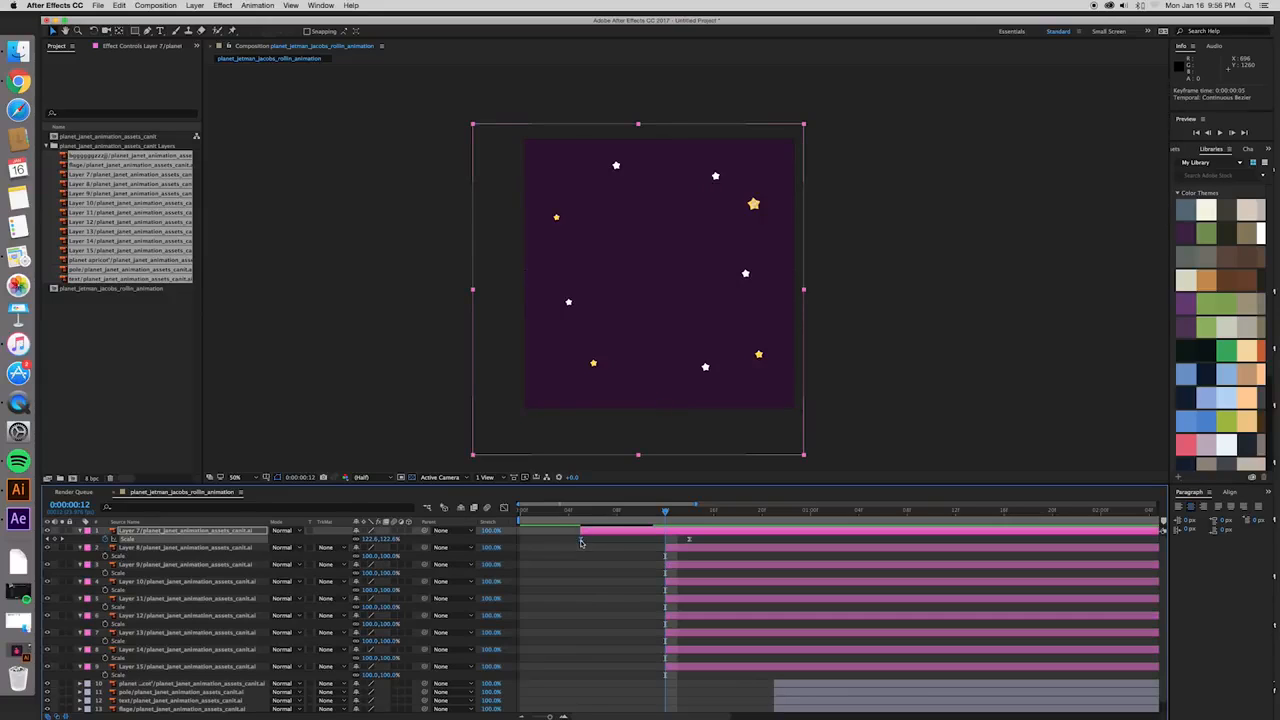
pyautogui.click(694, 549)
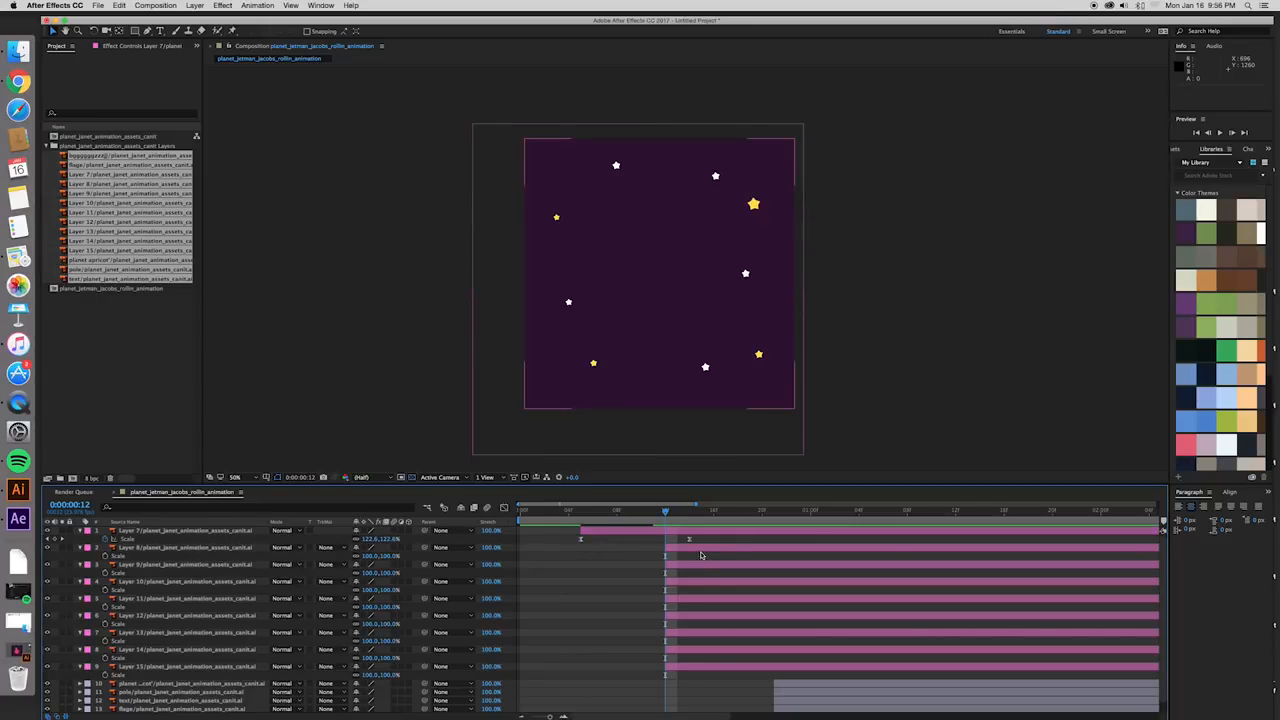
pyautogui.keyDown('shift'); pyautogui.click(716, 668); pyautogui.keyUp('shift')
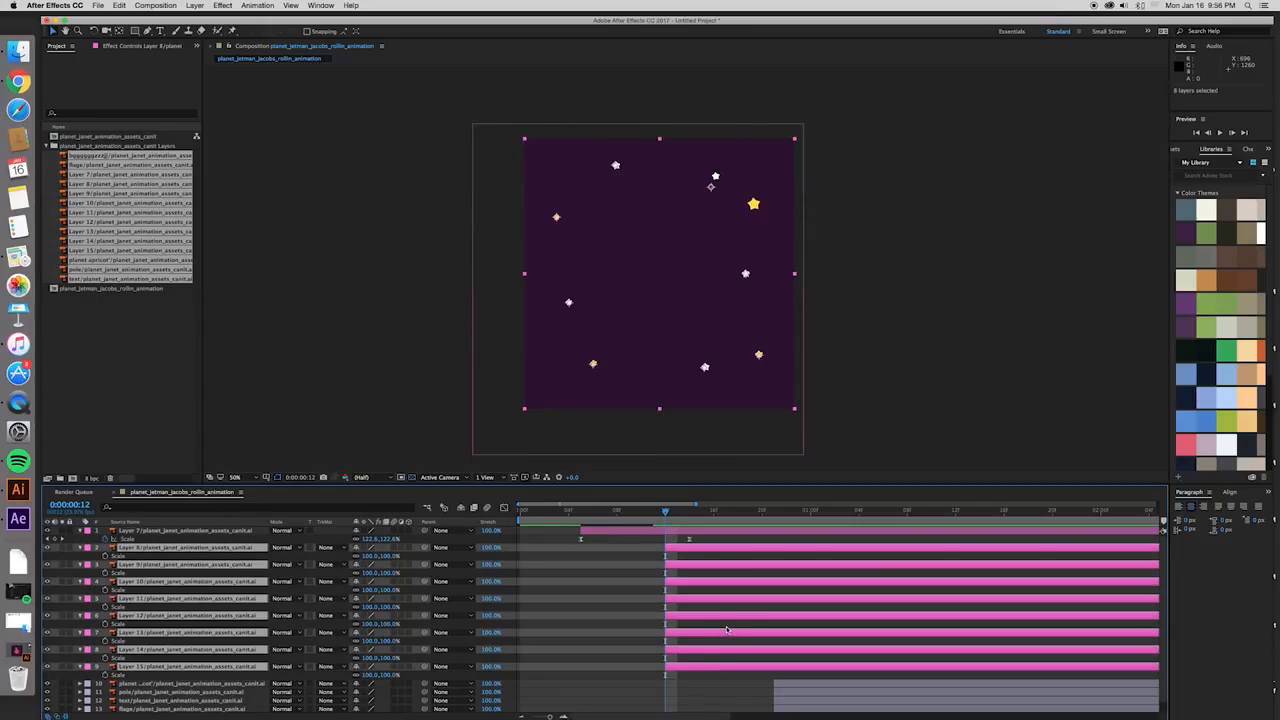
pyautogui.press('super+v')
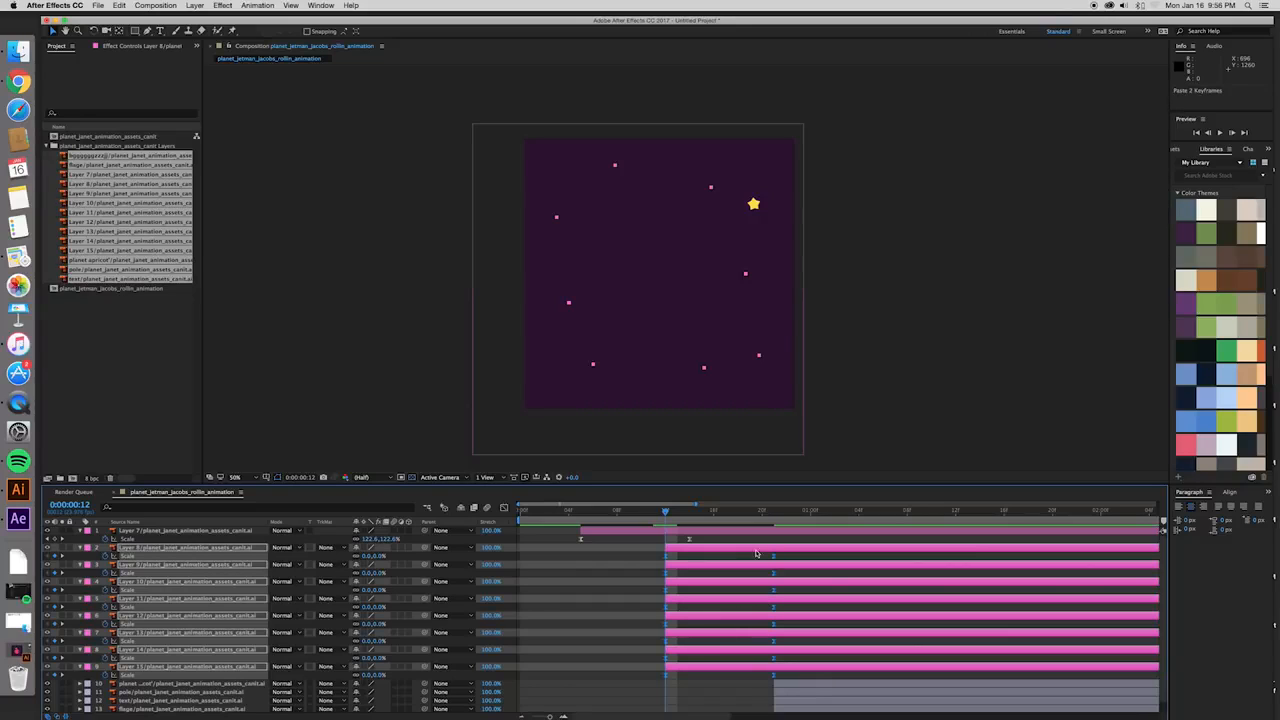
pyautogui.press('space')
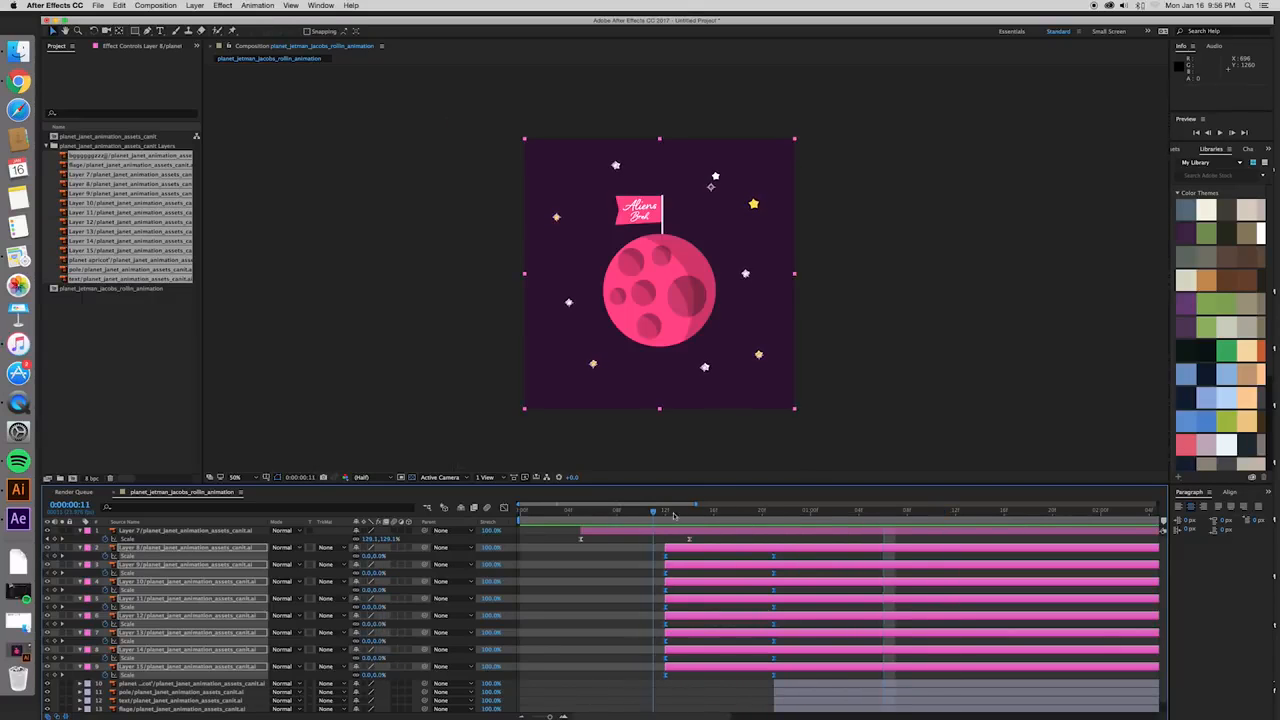
# - Replay the stars' pop-in from before frame 12, checking how Layers 8 to 15 appear together
pyautogui.press('space')
pyautogui.press('space')
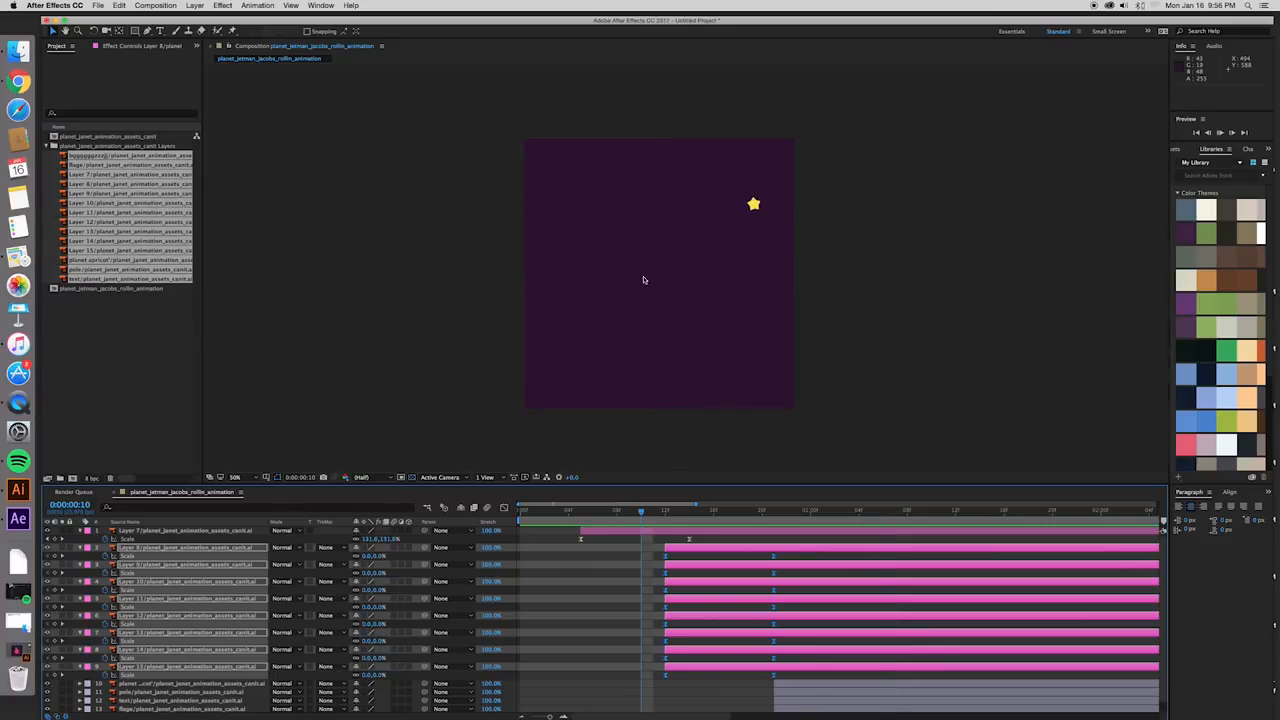
pyautogui.press('space')
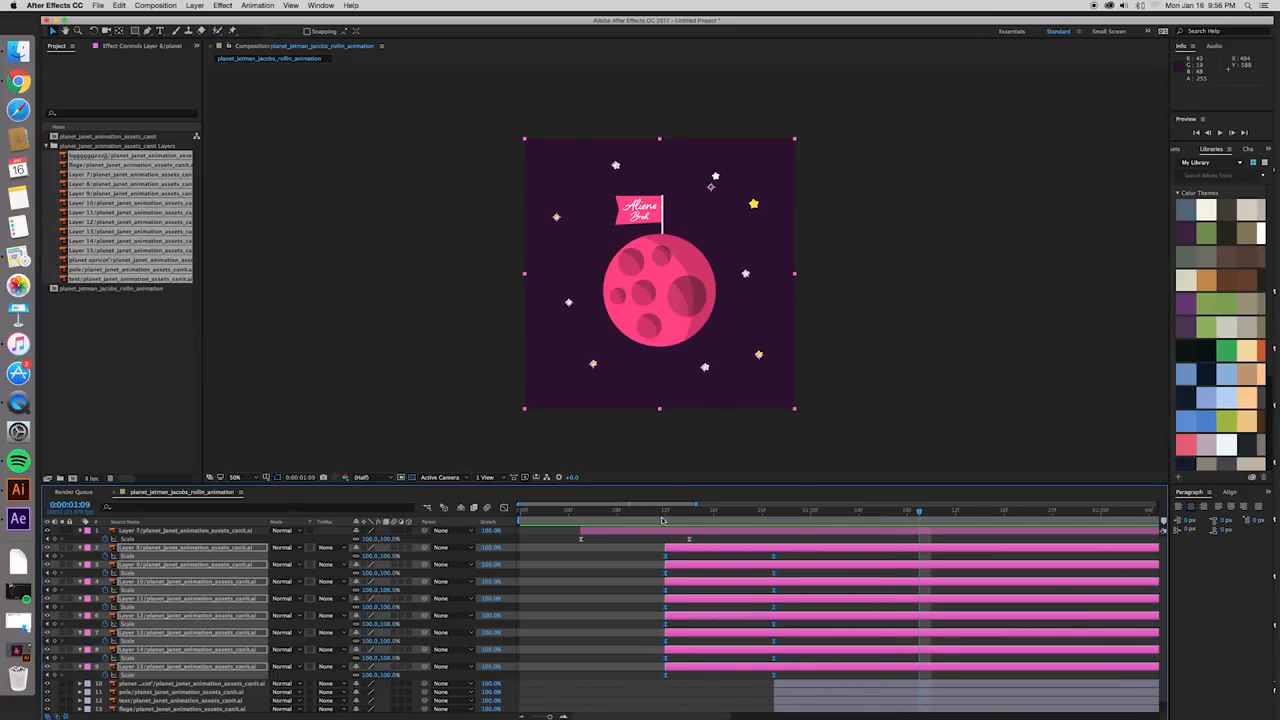
pyautogui.click(661, 520)
pyautogui.press('space')
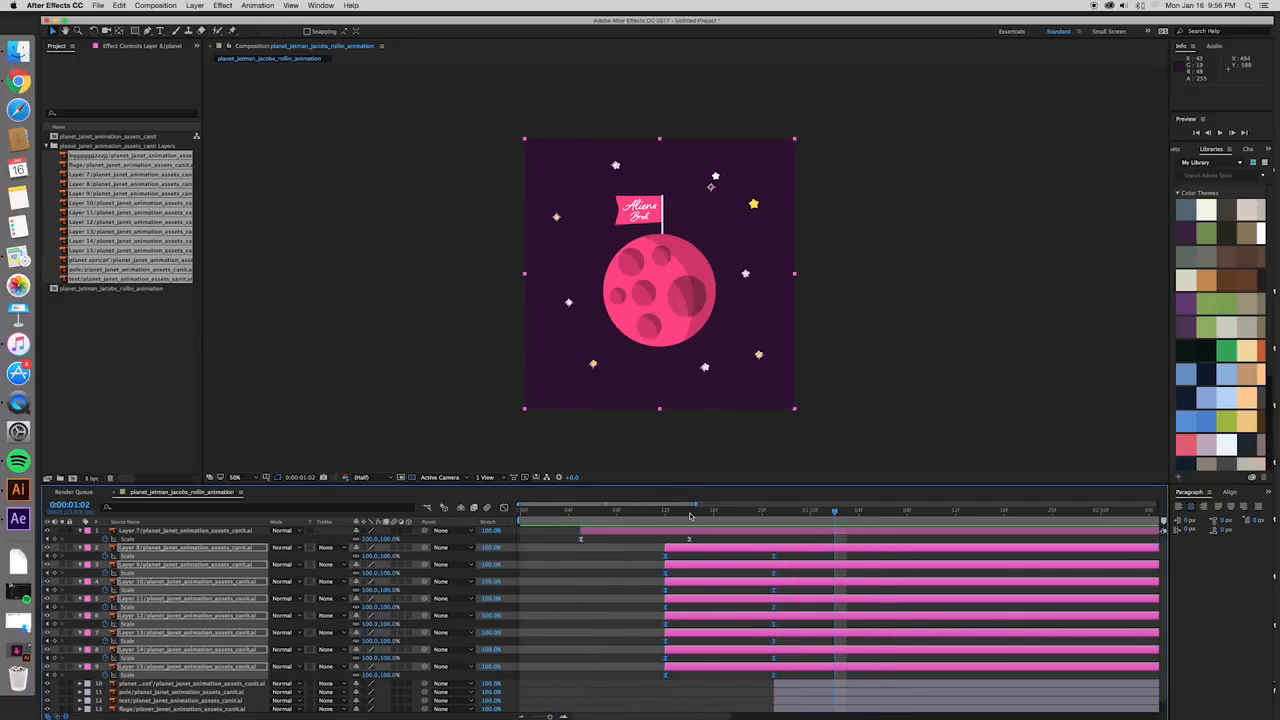
pyautogui.press('space')
# - Stagger Layers 8 to 15, starting them at frames 8, 3, 14, 6, 12, 3, 7 and 4, and preview the result
pyautogui.moveTo(735, 520); pyautogui.dragTo(607, 567)
pyautogui.click(739, 555)
pyautogui.moveTo(706, 585); pyautogui.dragTo(638, 603)
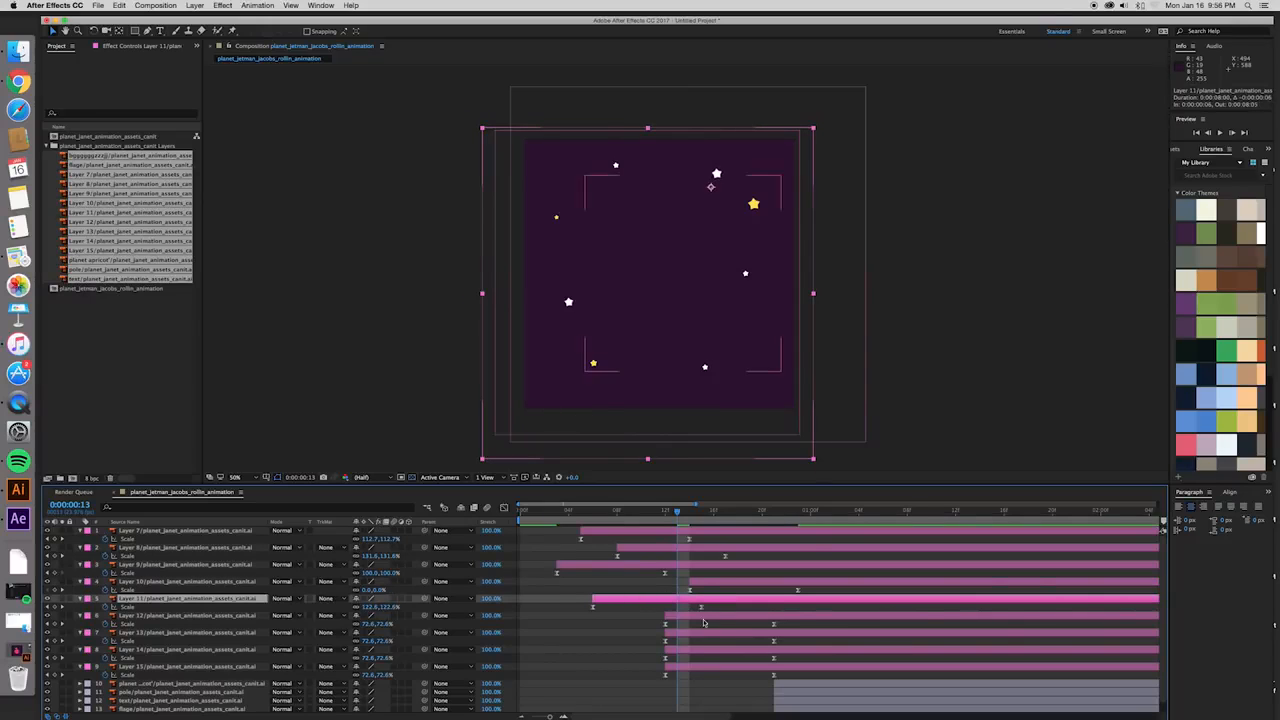
pyautogui.moveTo(725, 635); pyautogui.dragTo(617, 635)
pyautogui.moveTo(715, 653); pyautogui.dragTo(626, 670)
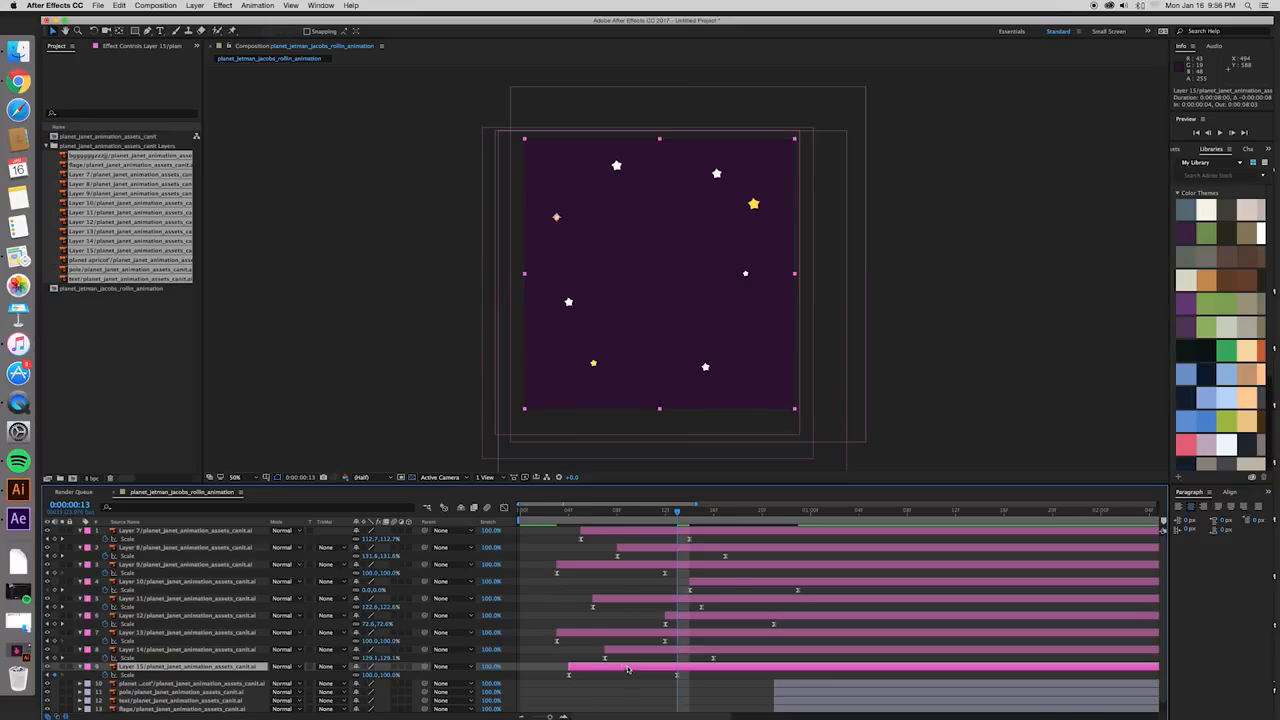
pyautogui.click(544, 513)
pyautogui.press('space')
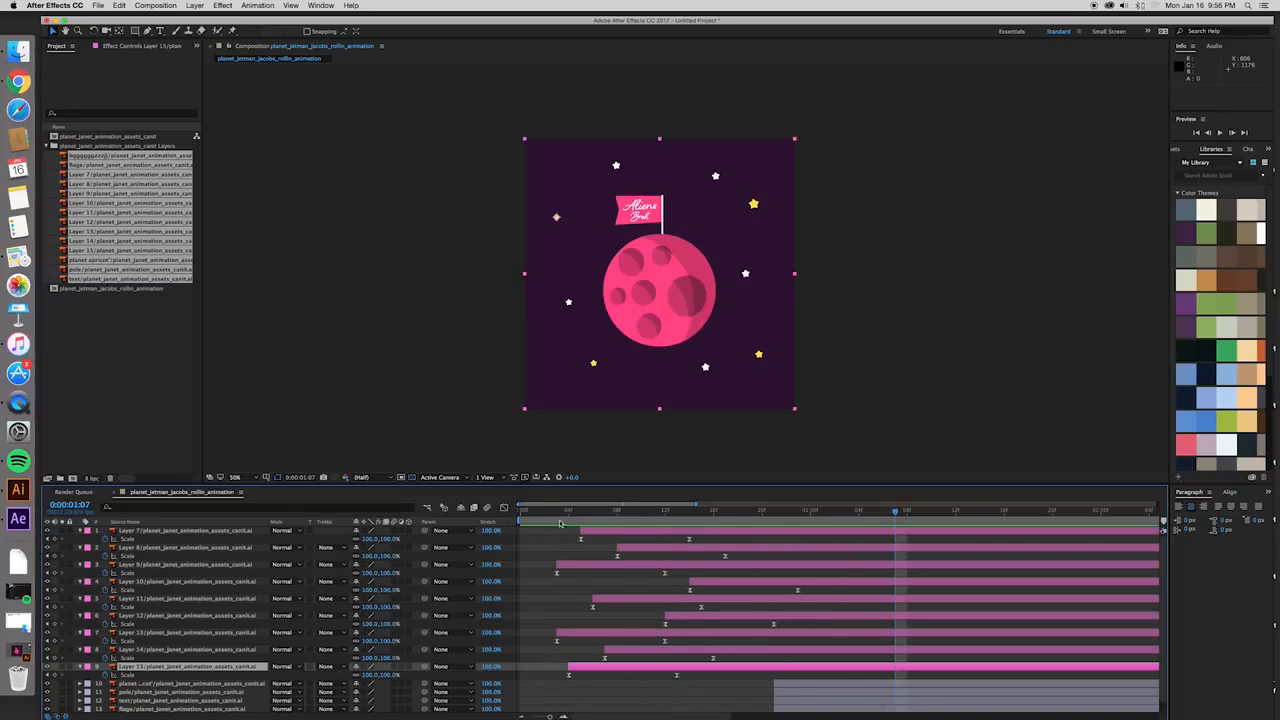
pyautogui.press('space')
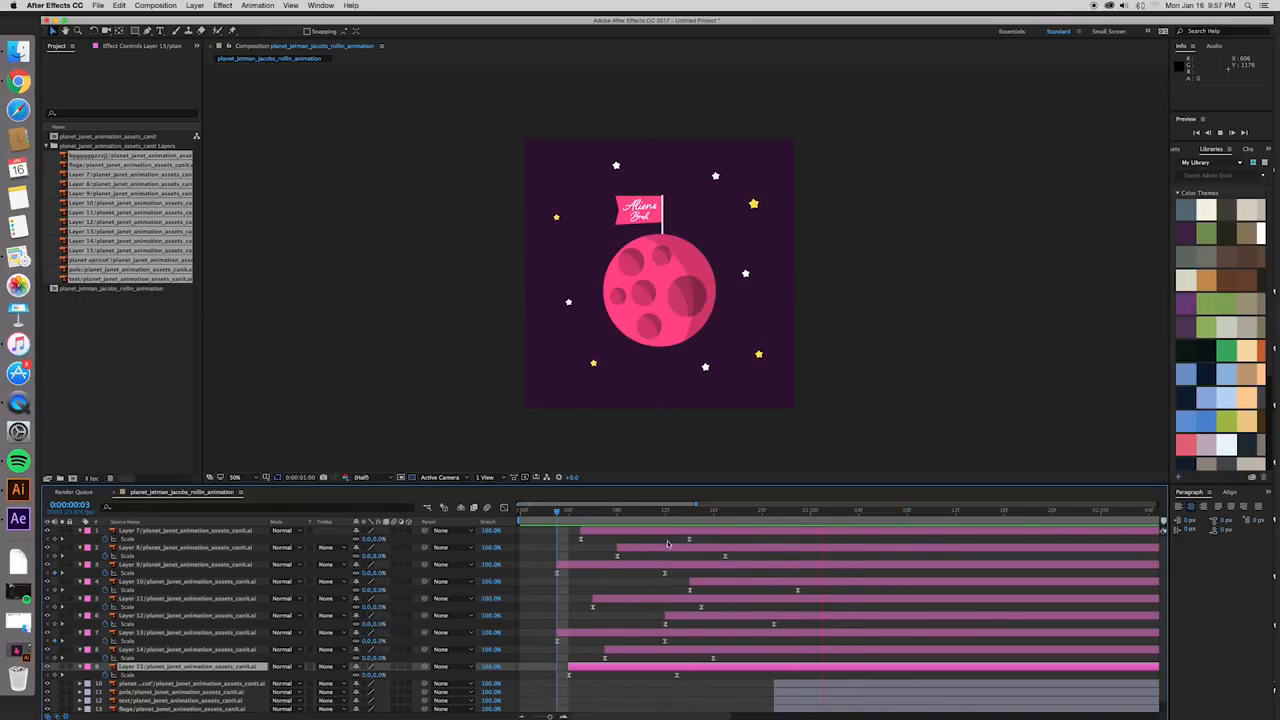
# - Slow the pop-ins by moving the ending Scale keyframes of Layers 7 to 15 to staggered times between frame 20 and 0:00:01:07
pyautogui.moveTo(690, 541); pyautogui.dragTo(801, 546)
pyautogui.moveTo(724, 556); pyautogui.dragTo(882, 591)
pyautogui.moveTo(667, 575); pyautogui.dragTo(762, 573)
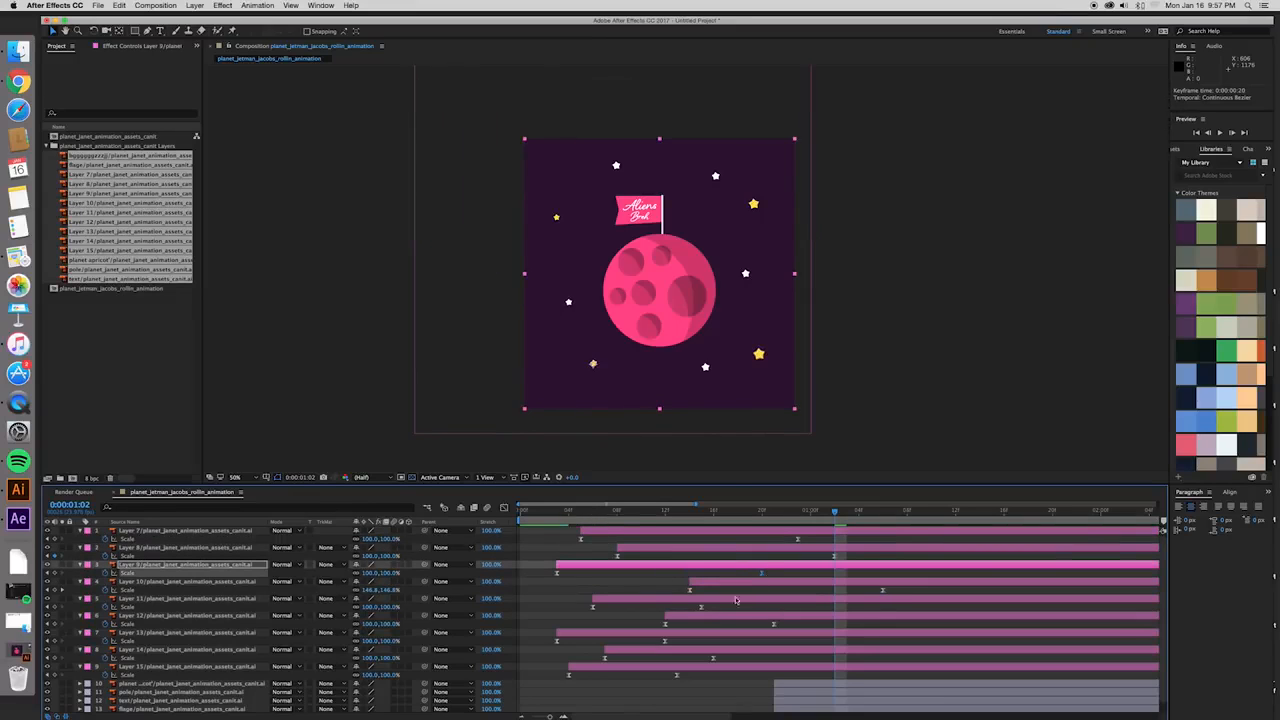
pyautogui.moveTo(702, 607); pyautogui.dragTo(893, 624)
pyautogui.moveTo(665, 641); pyautogui.dragTo(810, 657)
pyautogui.moveTo(675, 677); pyautogui.dragTo(834, 676)
# - Preview the slowed, staggered star pop-ins from frame 1, including with the composition viewed at 25%
pyautogui.click(533, 512)
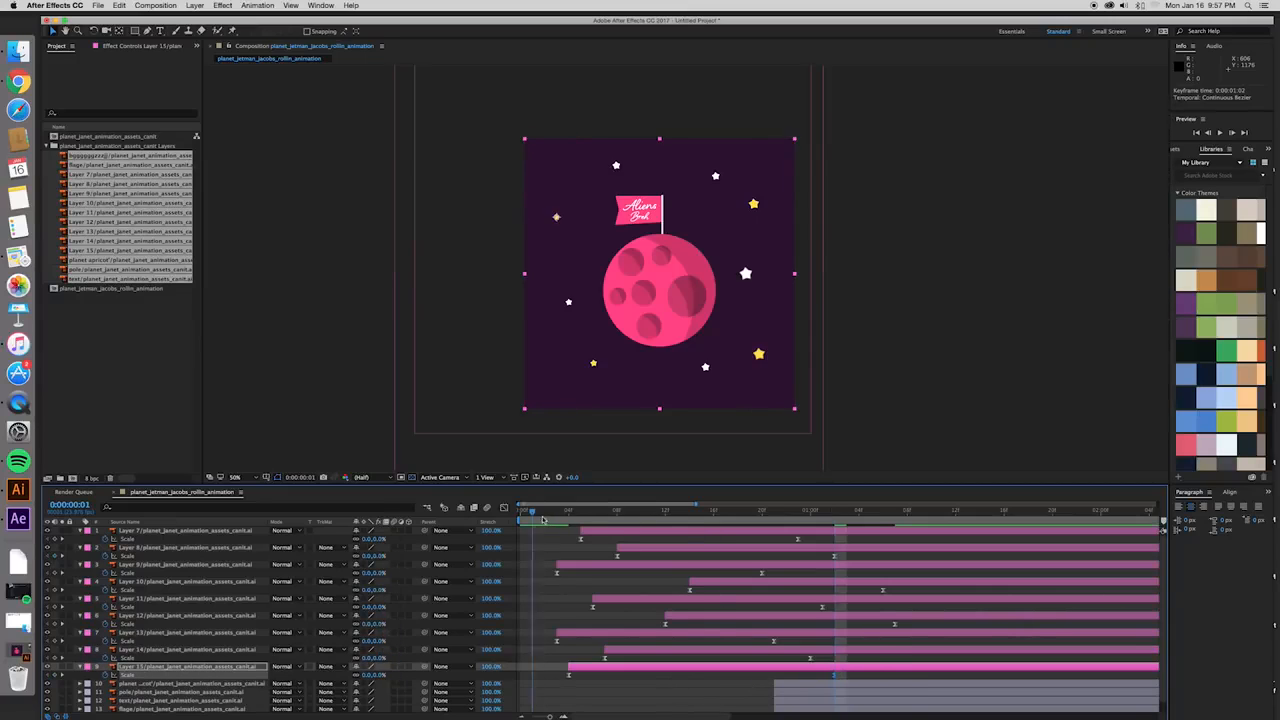
pyautogui.press('space')
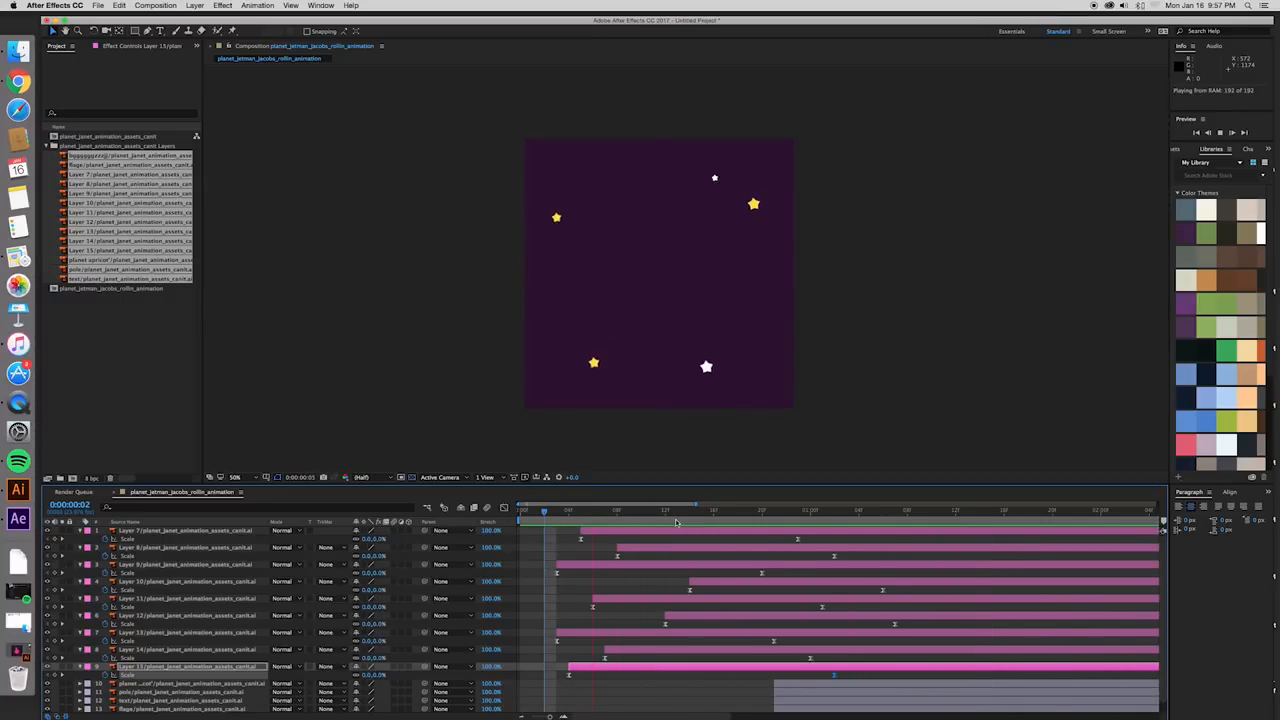
pyautogui.scroll(-4, 702, 458)
pyautogui.scroll(6, 702, 455)
pyautogui.scroll(-4, 702, 455)
pyautogui.scroll(4, 702, 455)
pyautogui.scroll(-4, 702, 455)
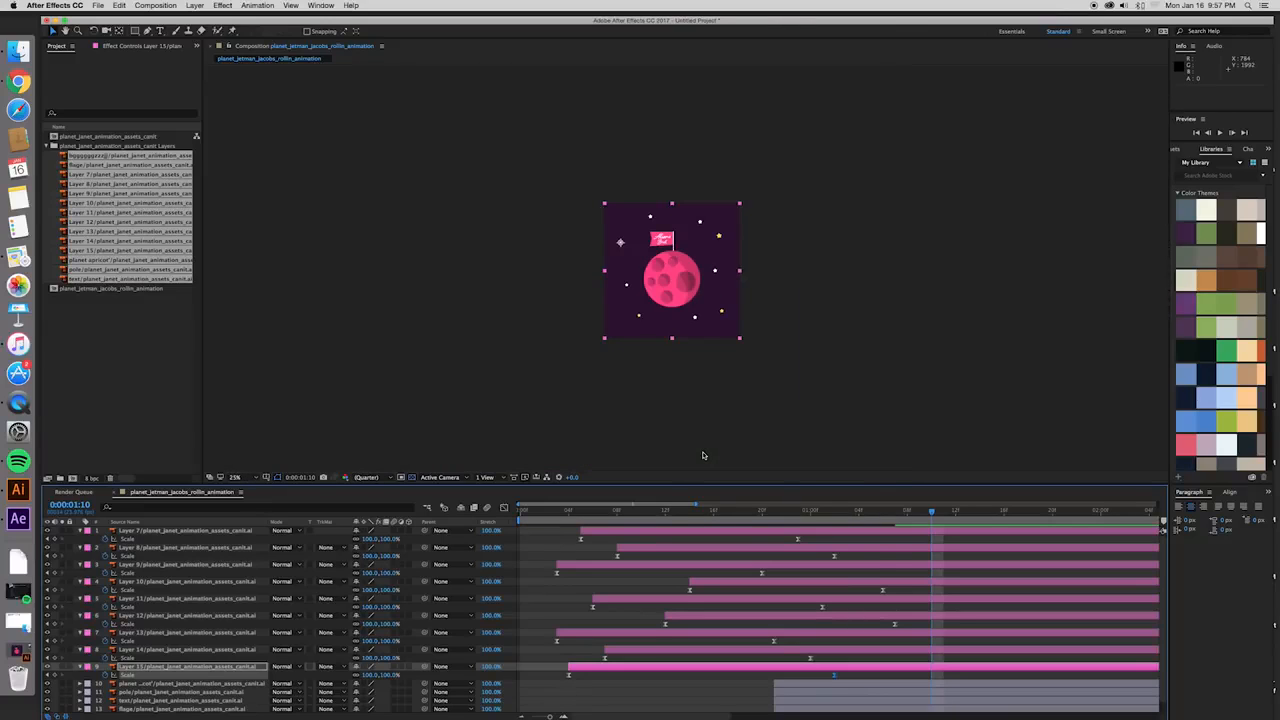
pyautogui.click(550, 512)
pyautogui.press('space')
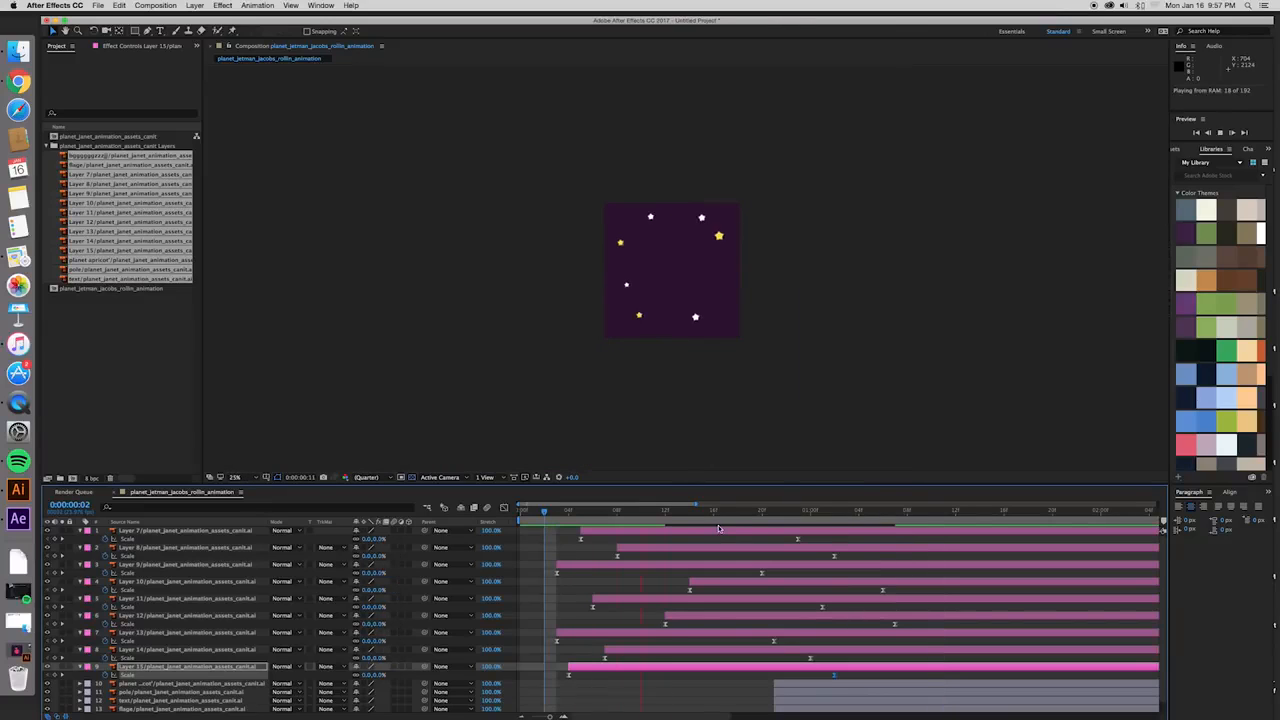
pyautogui.press('space')
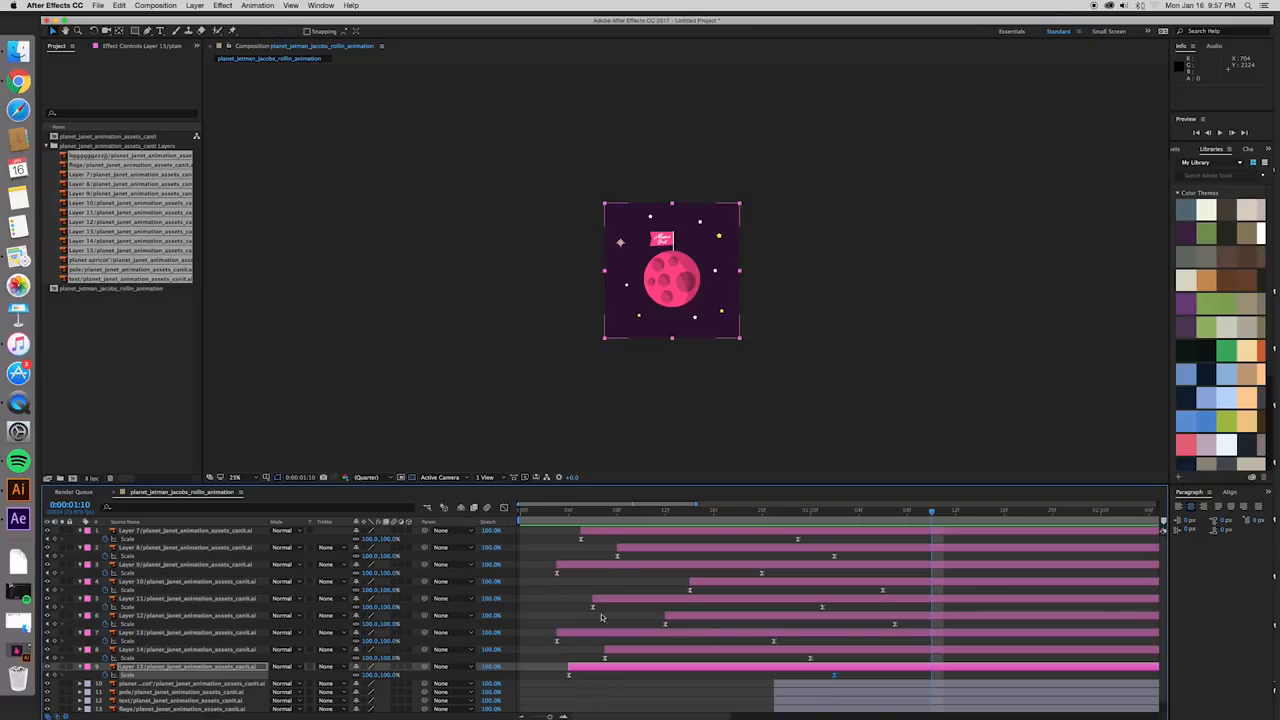
# - Replay the stars' pop-in from frame 2 with the composition viewed at 50% and 100% magnification
pyautogui.press('.')
pyautogui.press('.')
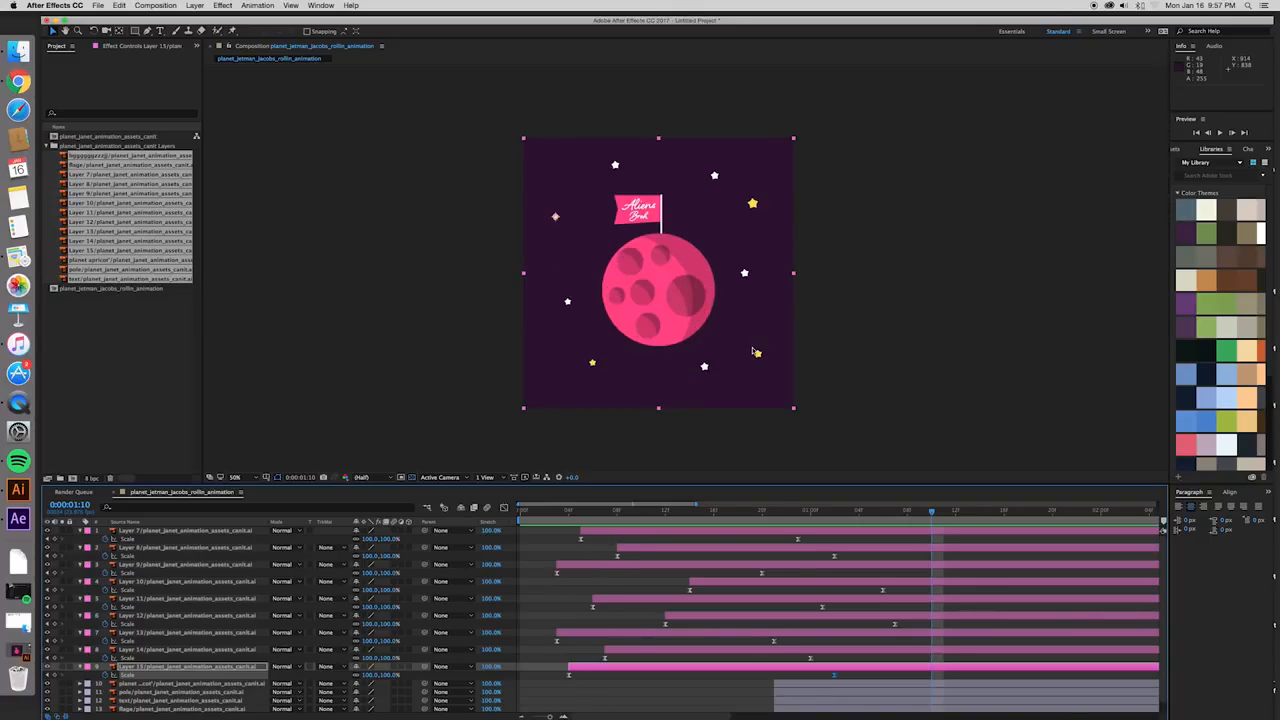
pyautogui.press('.')
pyautogui.press(',')
pyautogui.click(556, 512)
pyautogui.moveTo(551, 514); pyautogui.dragTo(544, 514)
pyautogui.press('space')
pyautogui.press('space')
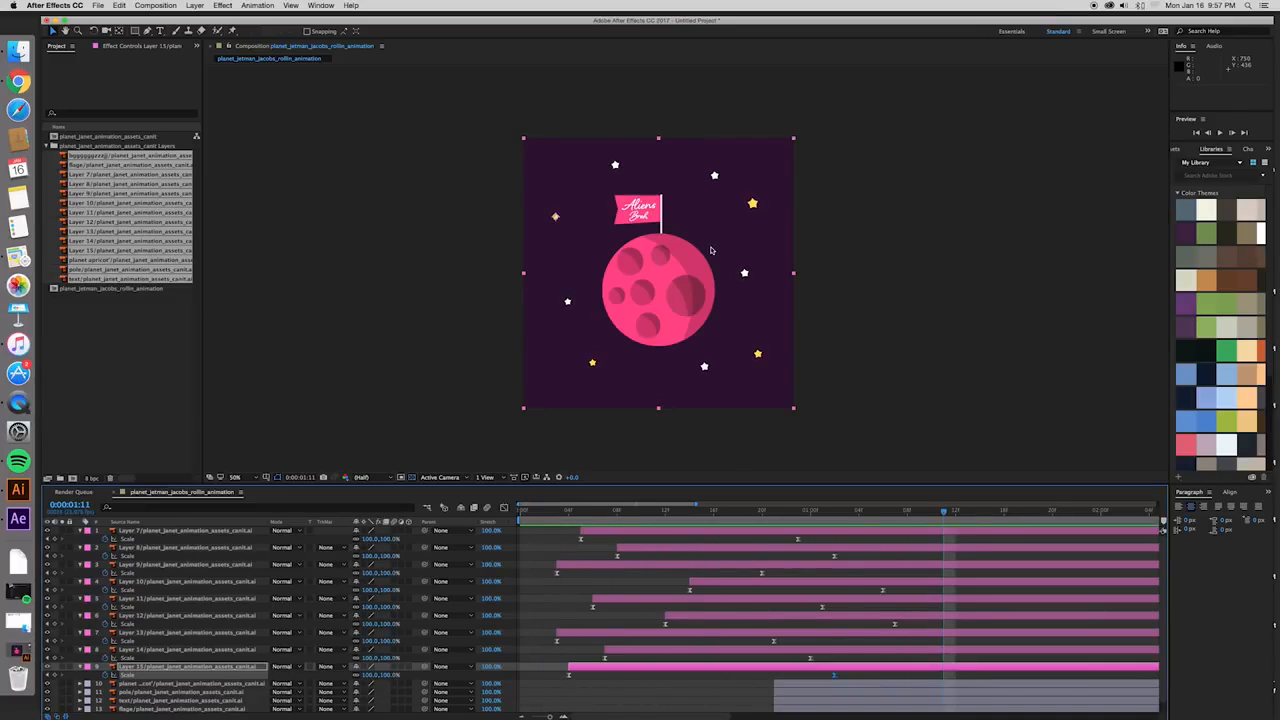
pyautogui.scroll(2, 710, 246)
pyautogui.moveTo(710, 240); pyautogui.dragTo(714, 251)
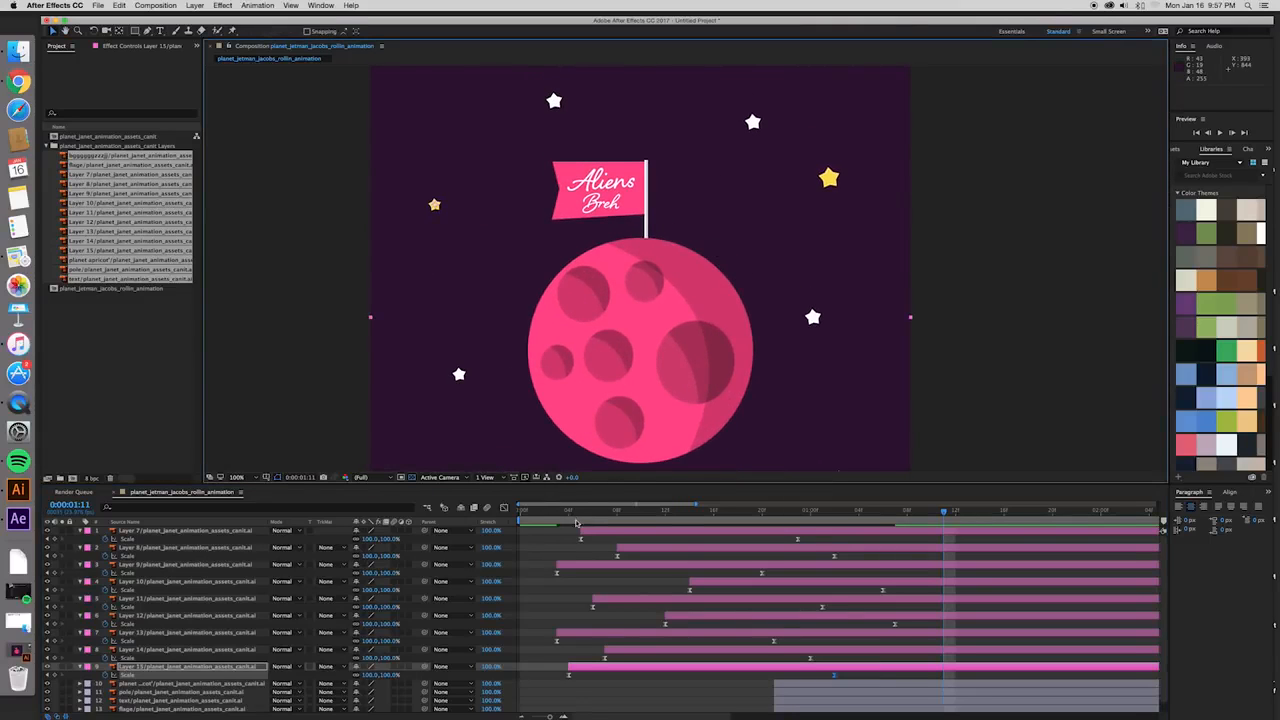
pyautogui.press('space')
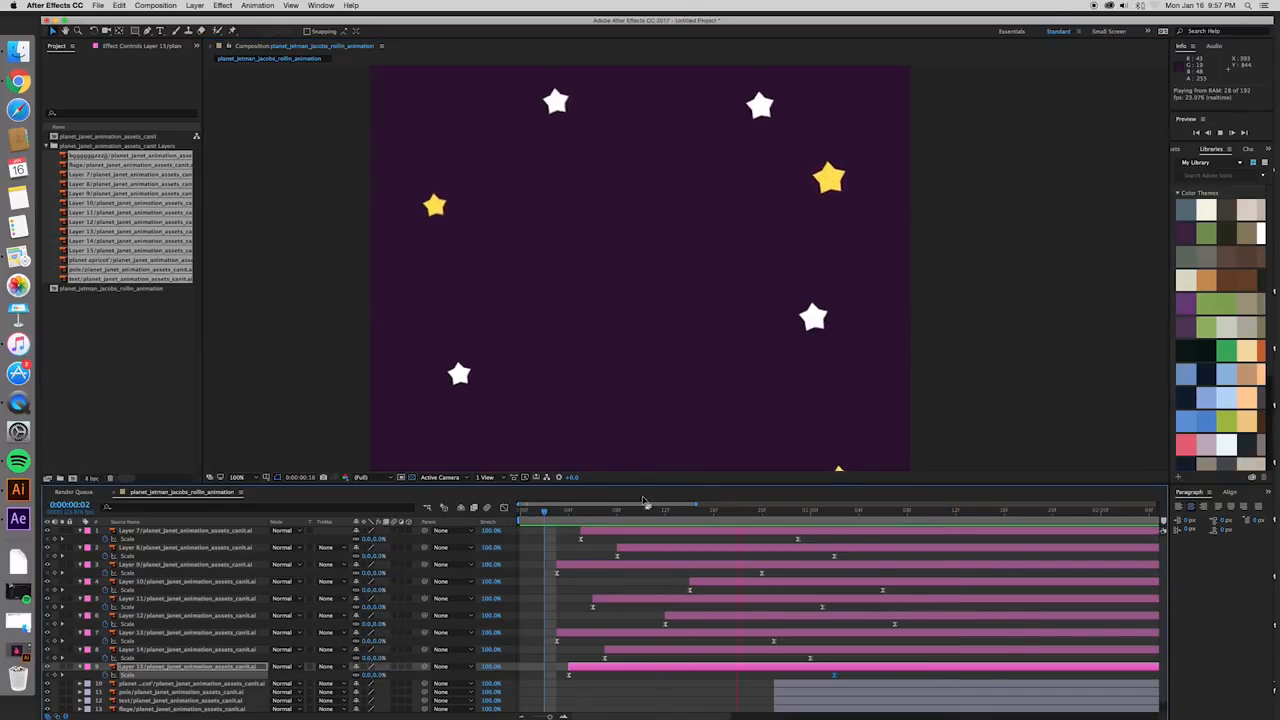
# - Place the playhead at frame 5 and collapse the Scale properties of Layers 7 to 15
pyautogui.click(581, 511)
pyautogui.click(590, 533)
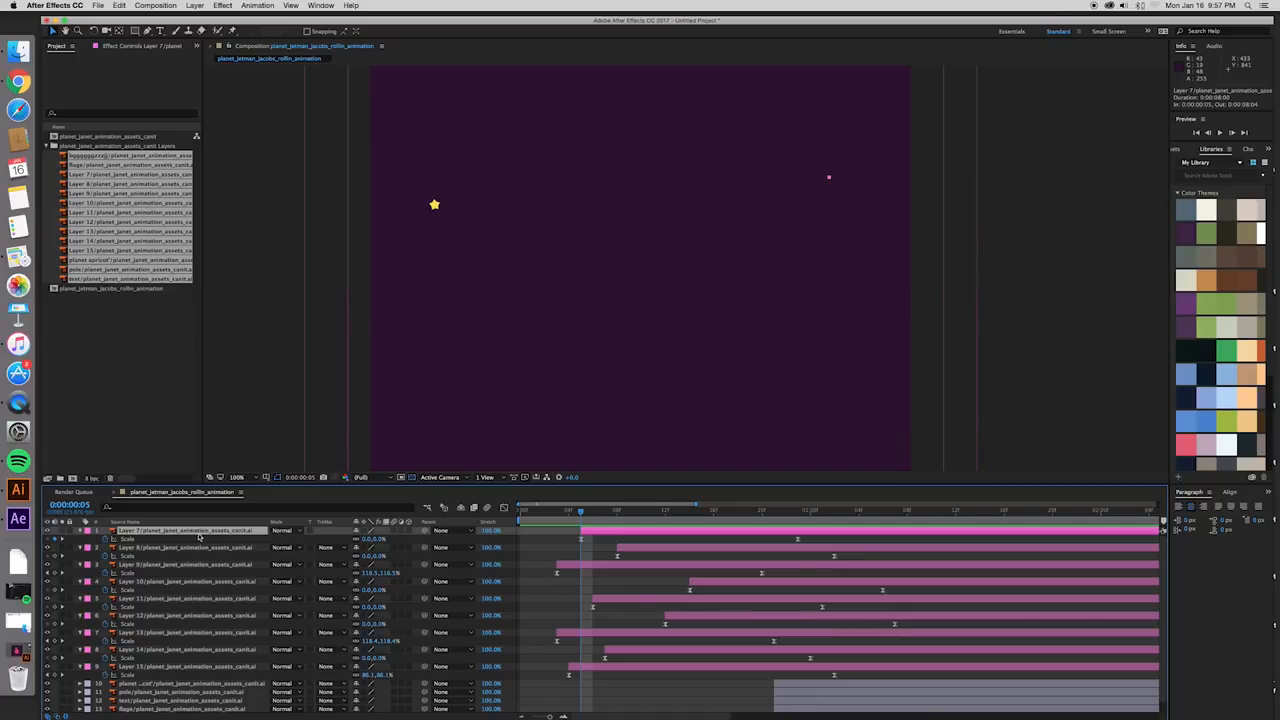
pyautogui.keyDown('shift'); pyautogui.click(220, 666); pyautogui.keyUp('shift')
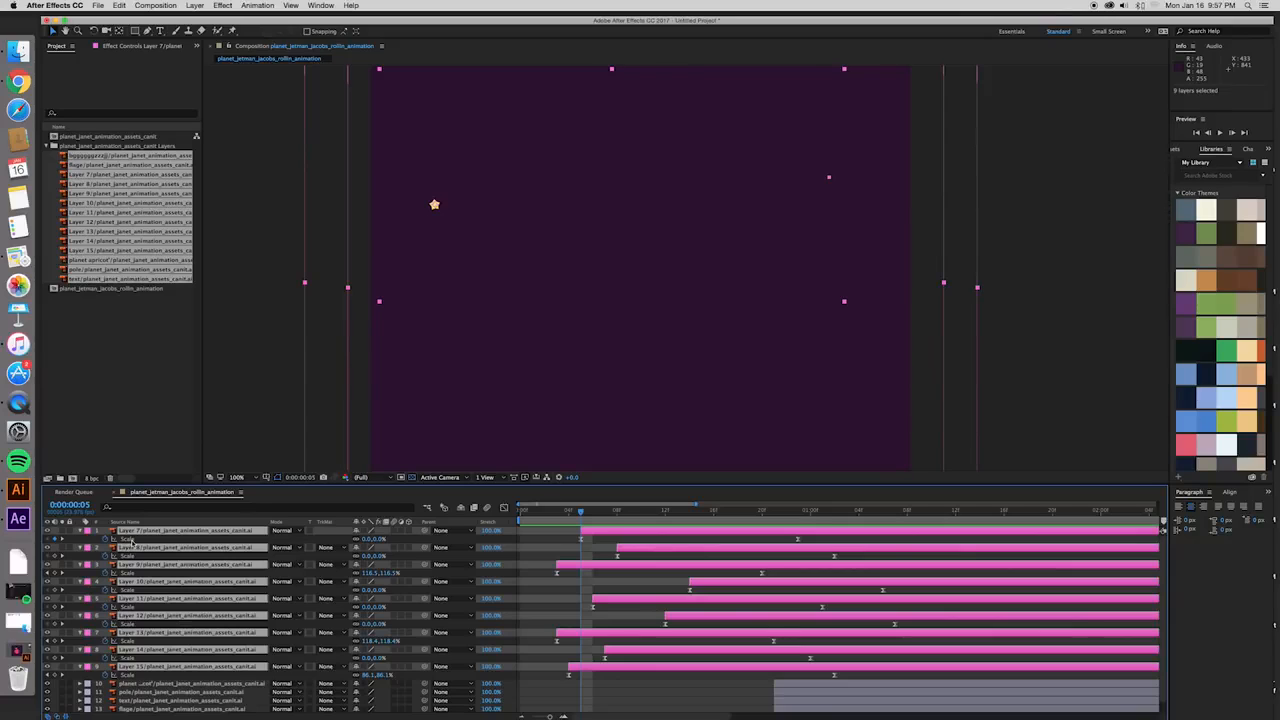
pyautogui.press('s')
pyautogui.click(227, 663)
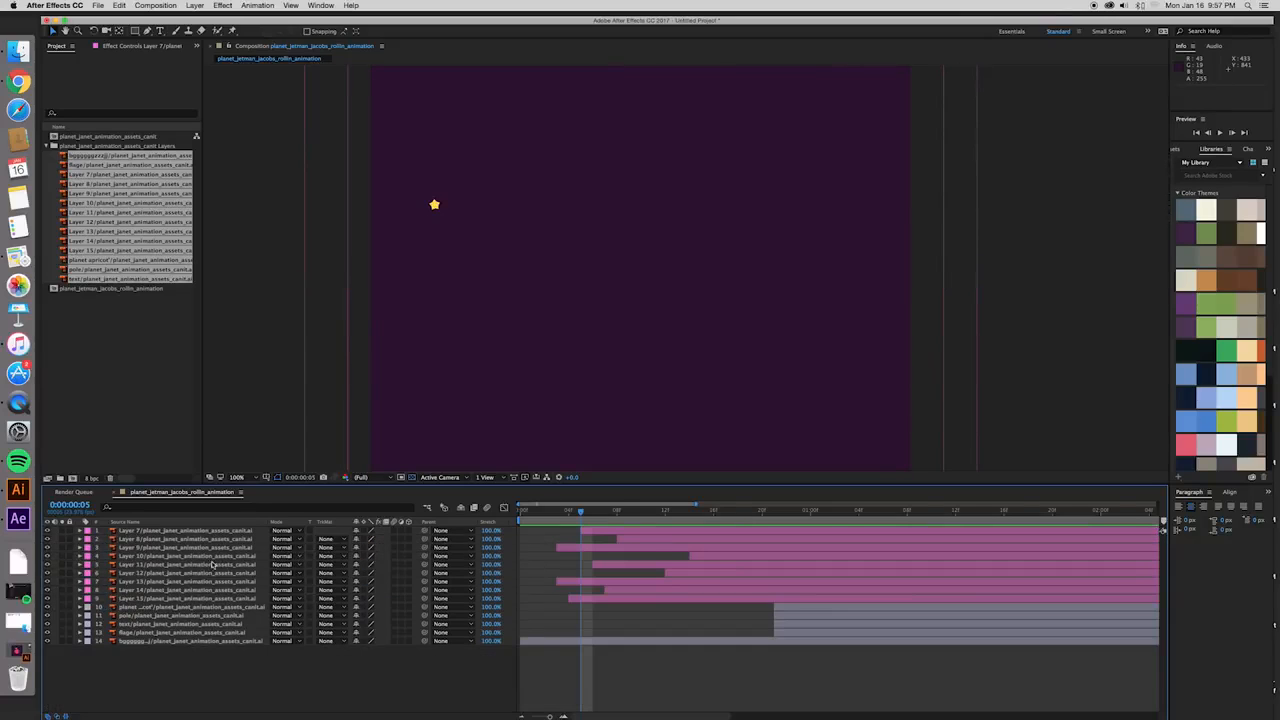
# - Reveal Rotation on Layer 7, the large yellow star, and set its starting rotation keyframe at frame 7
pyautogui.click(210, 532)
pyautogui.moveTo(576, 239); pyautogui.dragTo(526, 363)
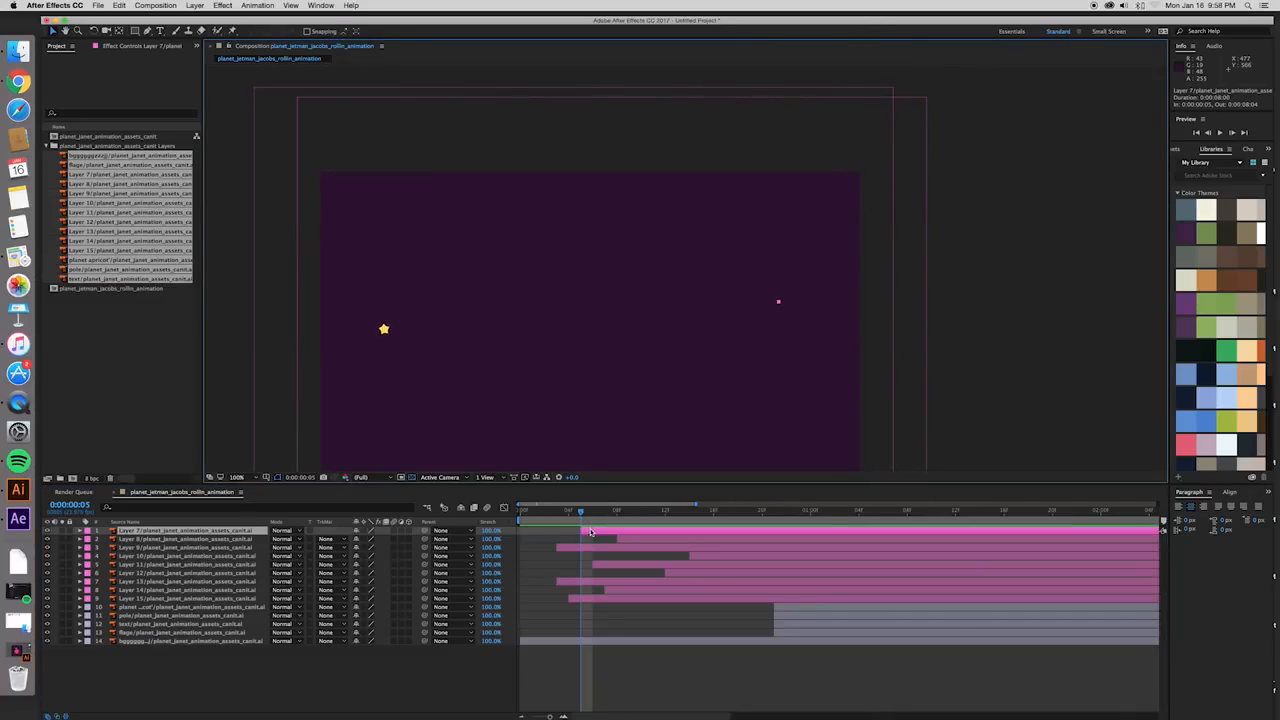
pyautogui.moveTo(585, 516); pyautogui.dragTo(604, 516)
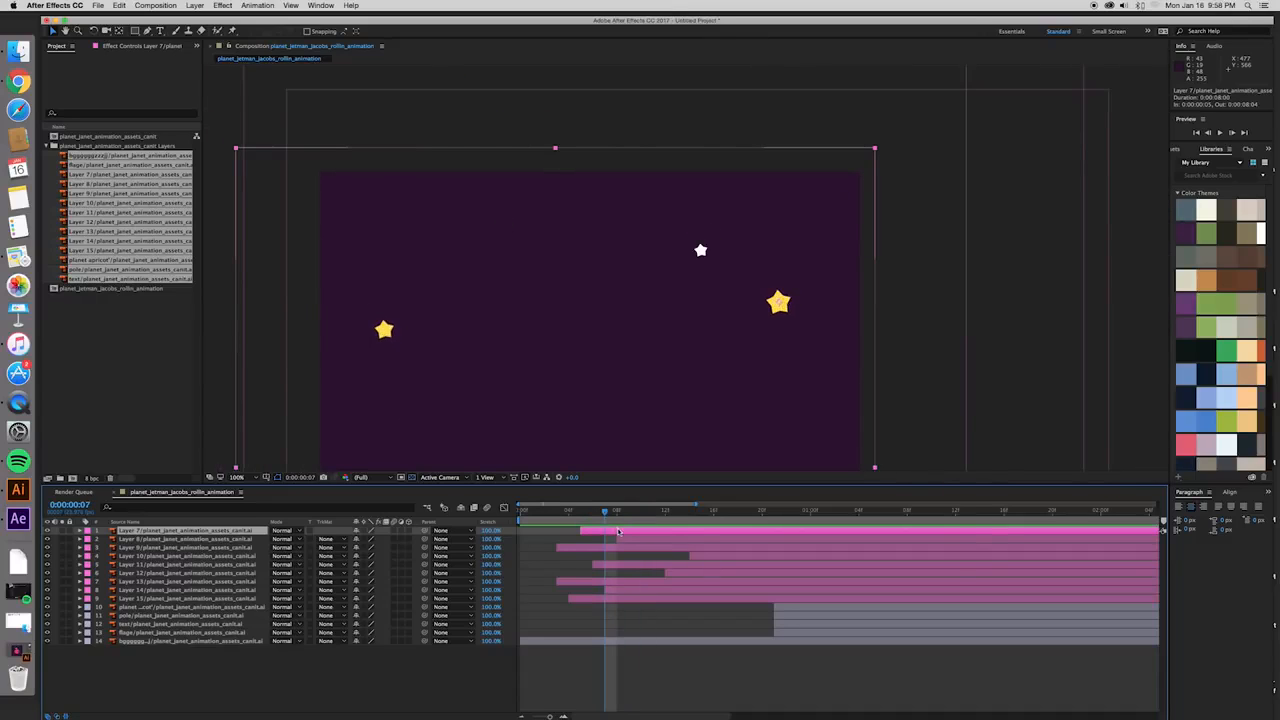
pyautogui.scroll(4, 791, 271)
pyautogui.moveTo(828, 343); pyautogui.dragTo(531, 223)
pyautogui.scroll(2, 662, 300)
pyautogui.scroll(1, 680, 308)
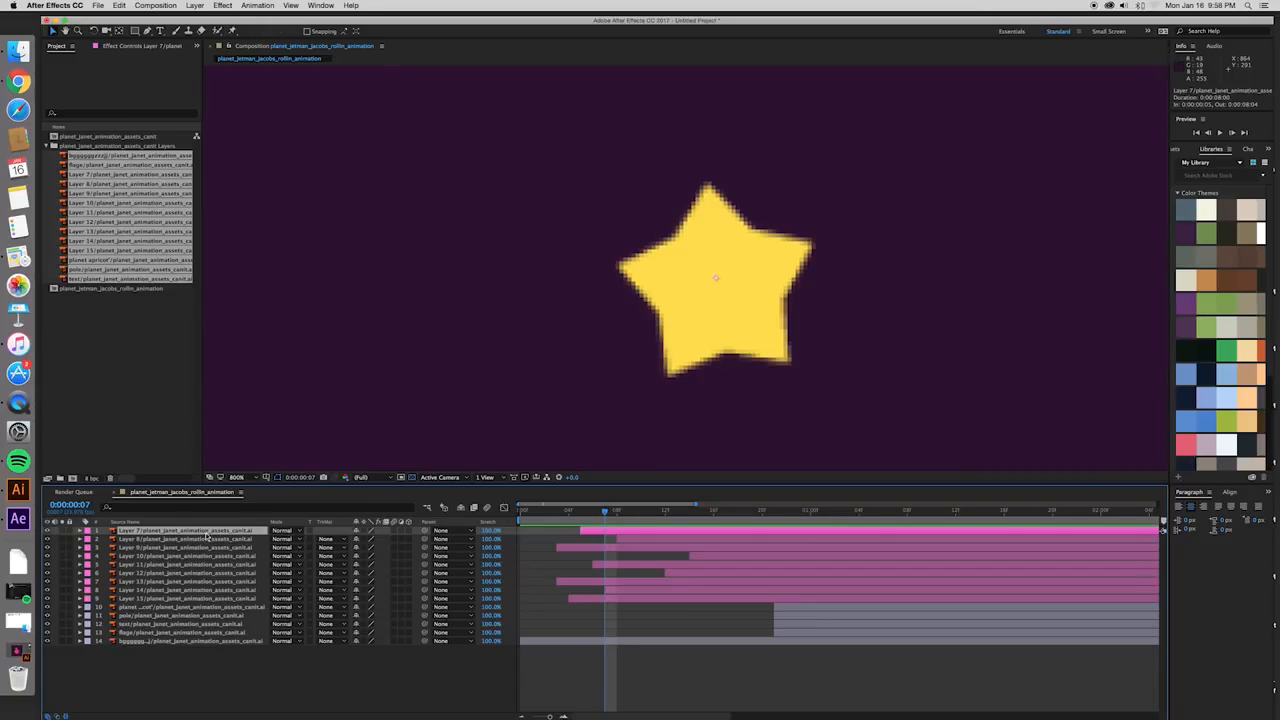
pyautogui.press('r')
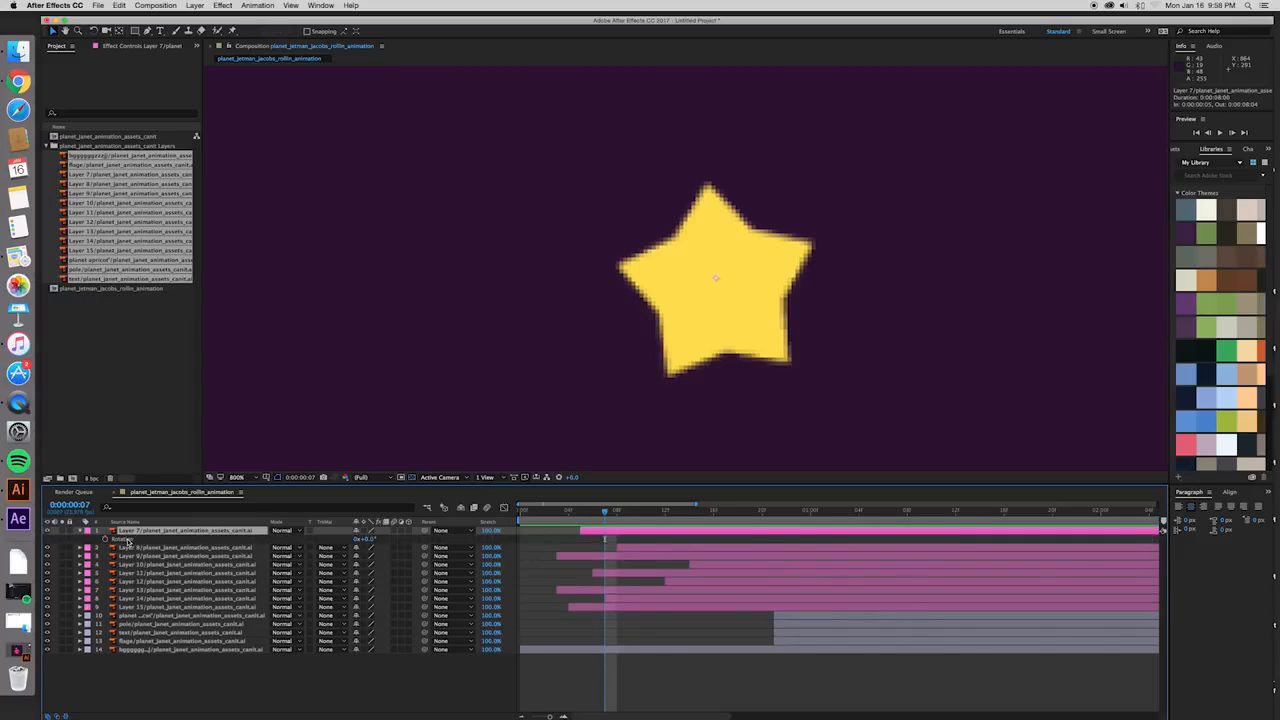
pyautogui.click(123, 540)
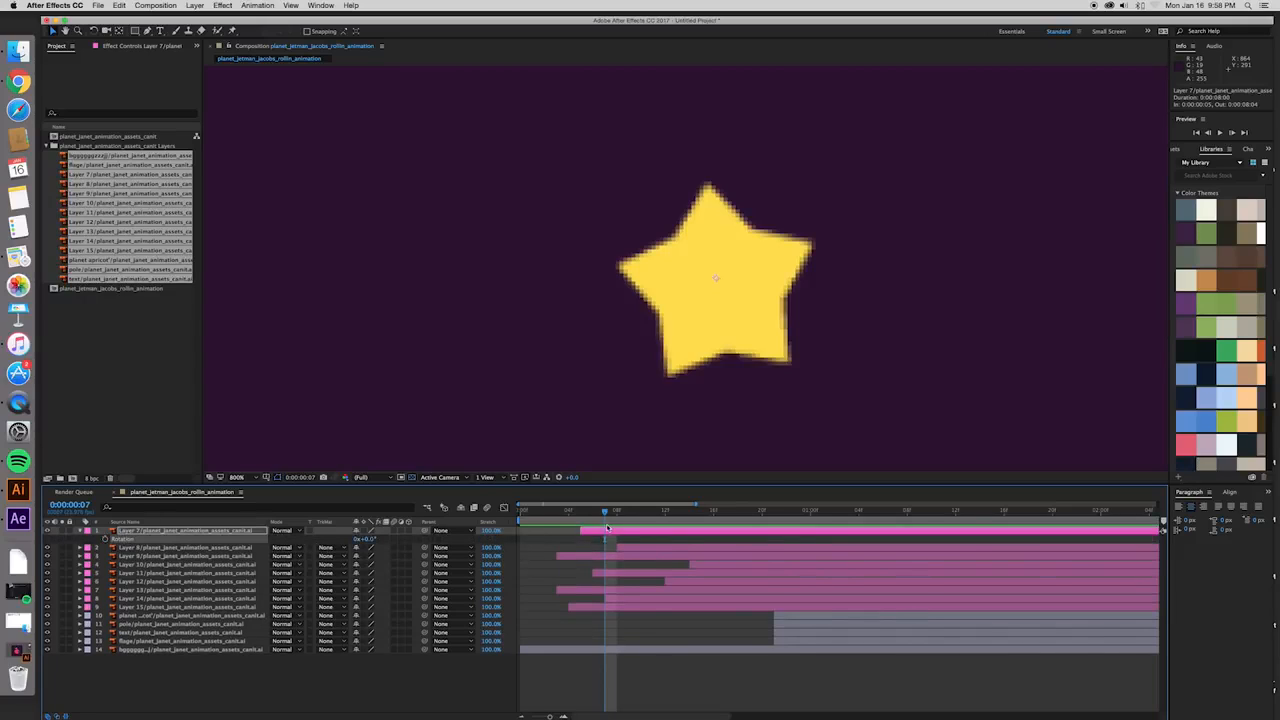
pyautogui.moveTo(604, 511); pyautogui.dragTo(606, 515)
pyautogui.click(106, 540)
# - Set Layer 7's Rotation to 4 full revolutions at 0:00:07:15 and preview the spinning star
pyautogui.moveTo(606, 513); pyautogui.dragTo(1156, 530)
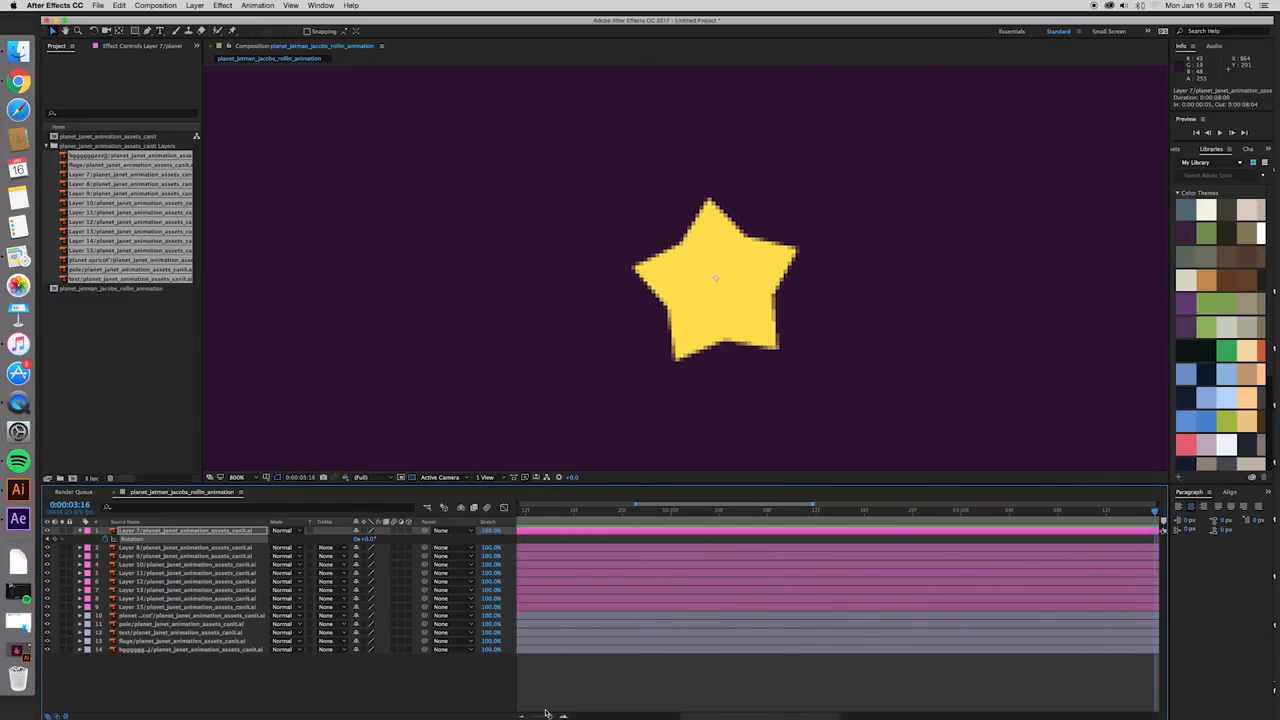
pyautogui.moveTo(549, 716); pyautogui.dragTo(536, 716)
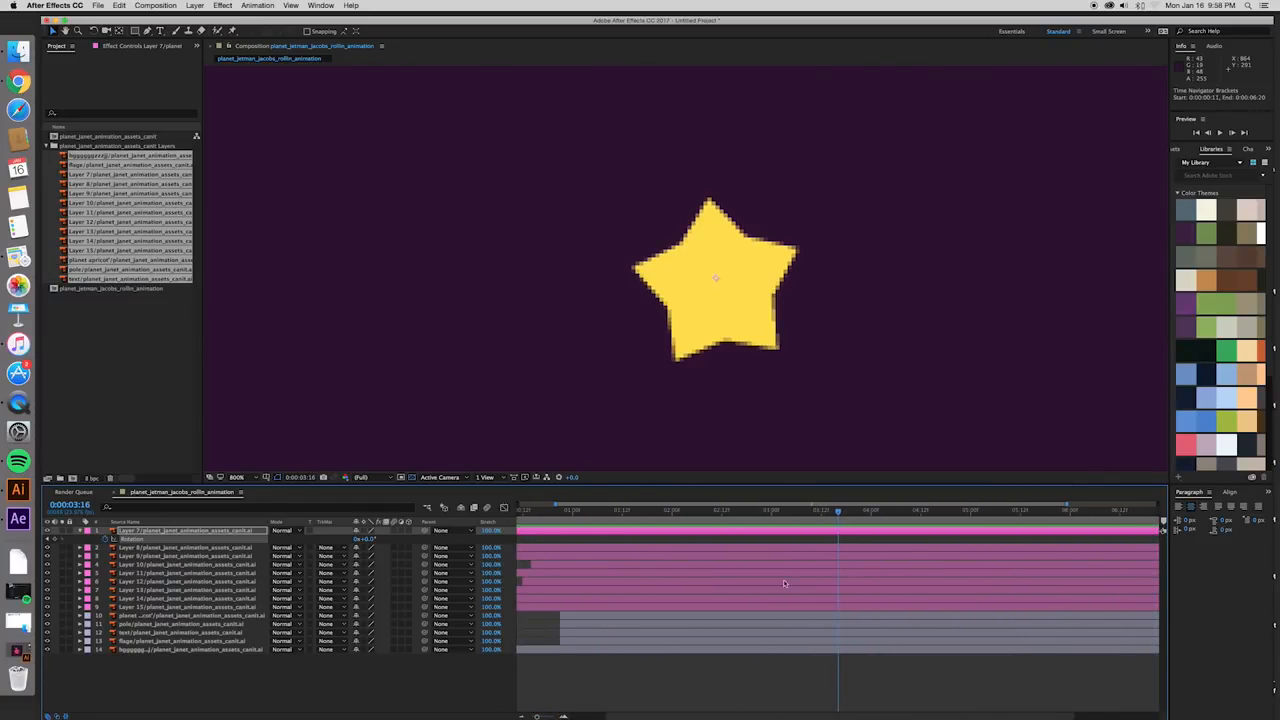
pyautogui.moveTo(838, 513); pyautogui.dragTo(1120, 512)
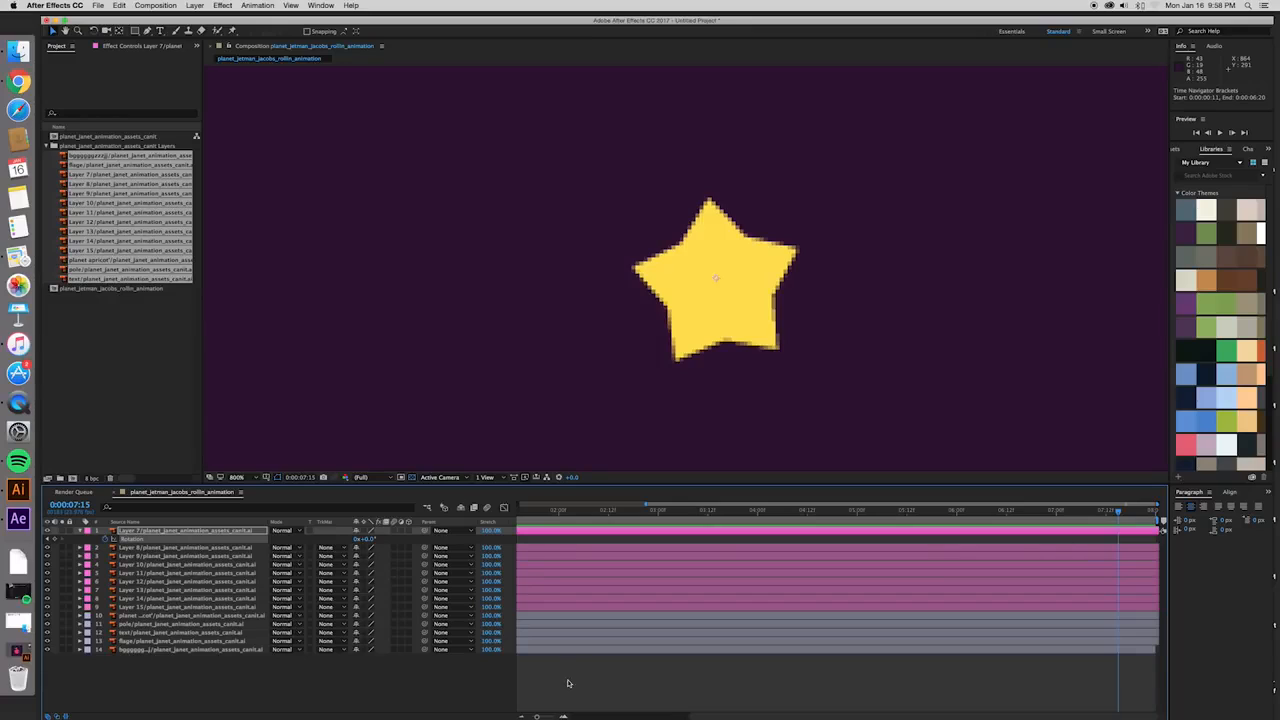
pyautogui.click(357, 539)
pyautogui.write('4')
pyautogui.press('Return')
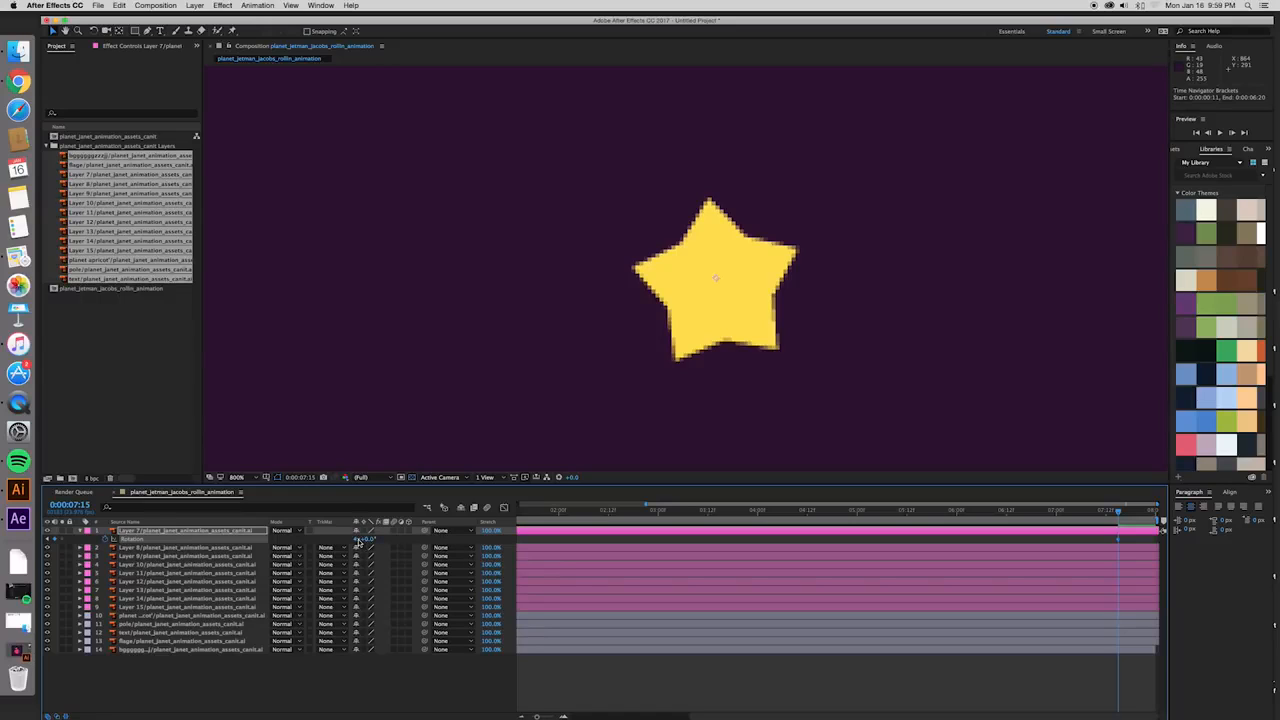
pyautogui.moveTo(645, 506); pyautogui.dragTo(521, 506)
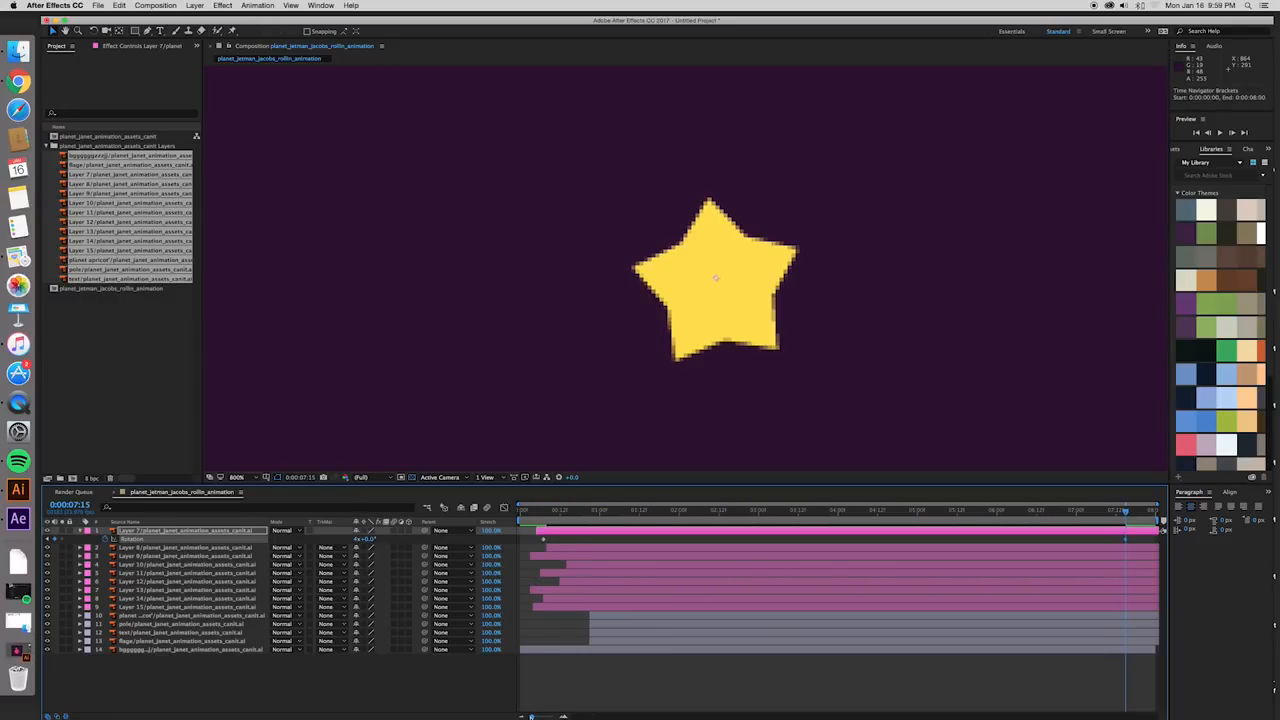
pyautogui.press('space')
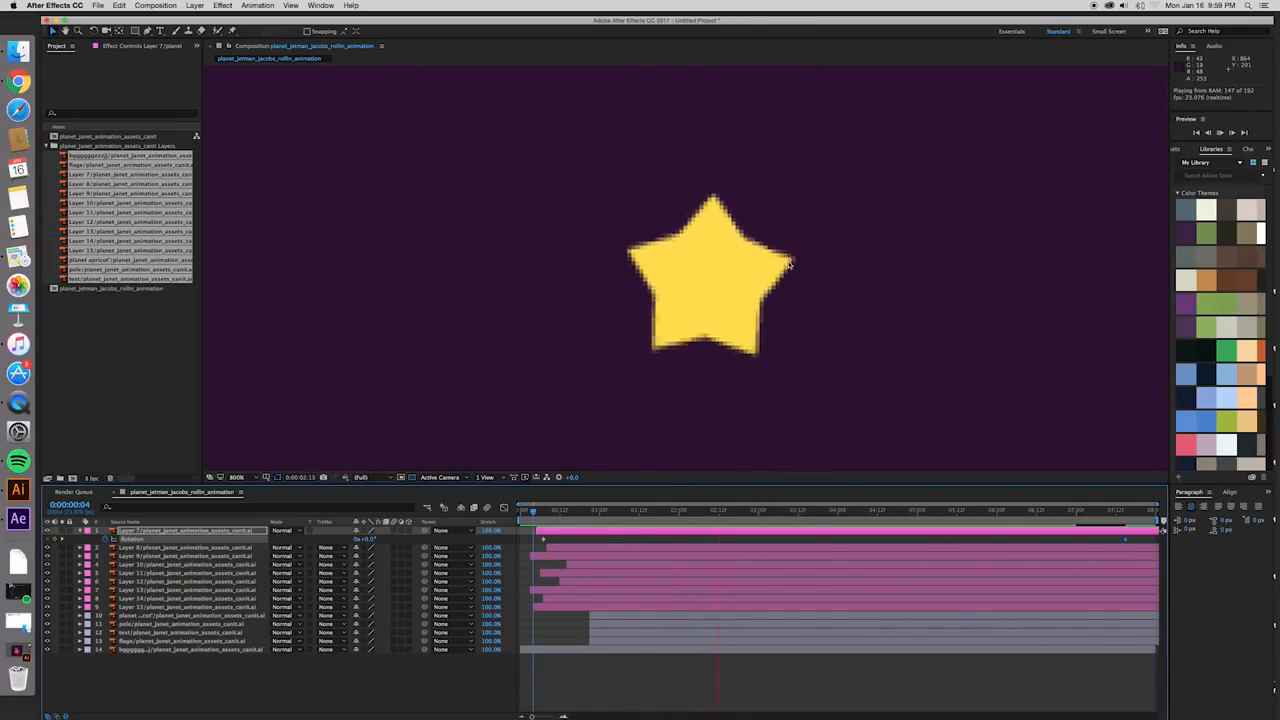
pyautogui.click(654, 520)
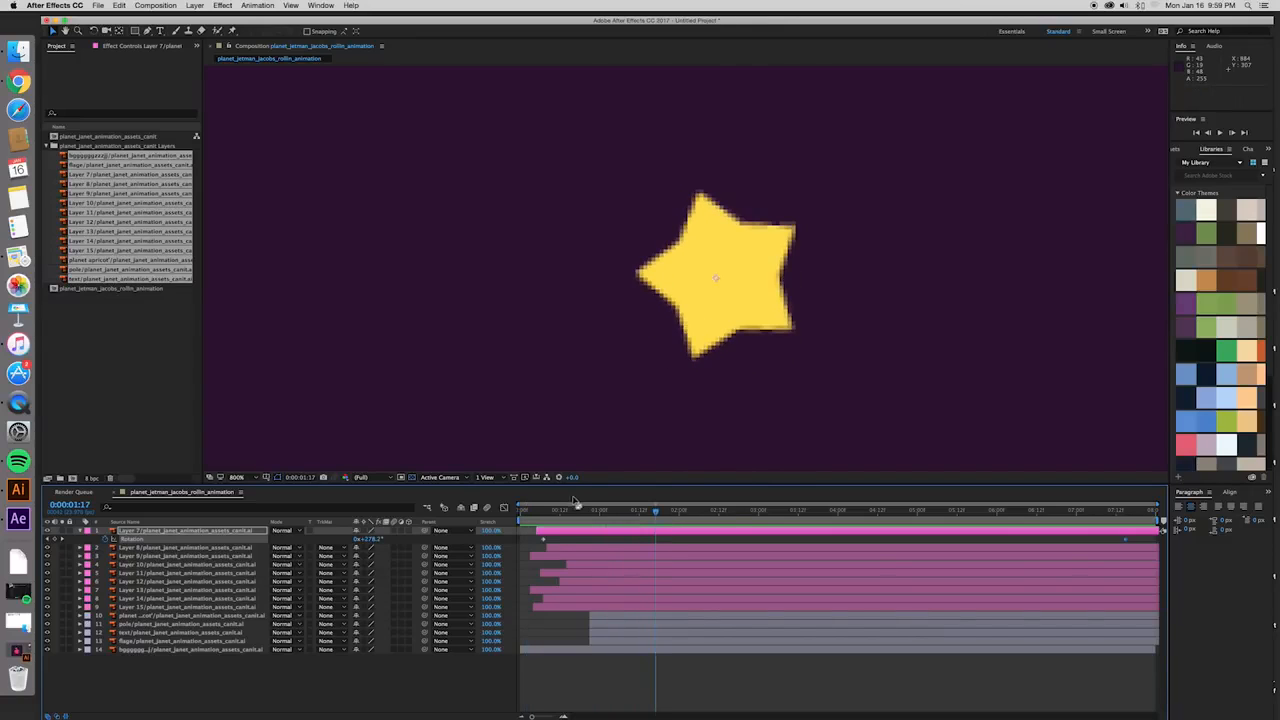
# - Try starting Layer 7's spin at about frame 18 by moving its first Rotation keyframe, and preview it
pyautogui.moveTo(543, 542); pyautogui.dragTo(541, 511)
pyautogui.press('space')
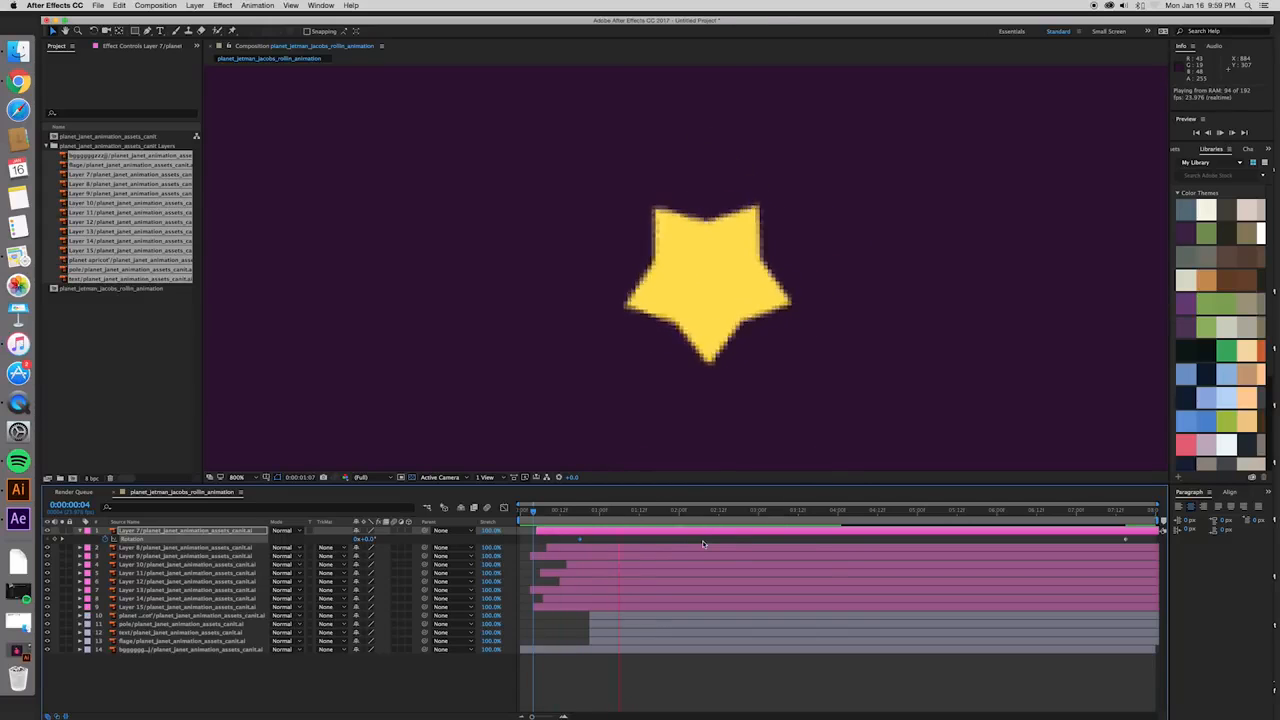
pyautogui.press('space')
# - Move Layer 7's first Rotation keyframe to about frame 8 and preview the spin
pyautogui.click(578, 540)
pyautogui.moveTo(578, 540); pyautogui.dragTo(553, 542)
pyautogui.click(536, 515)
pyautogui.press('space')
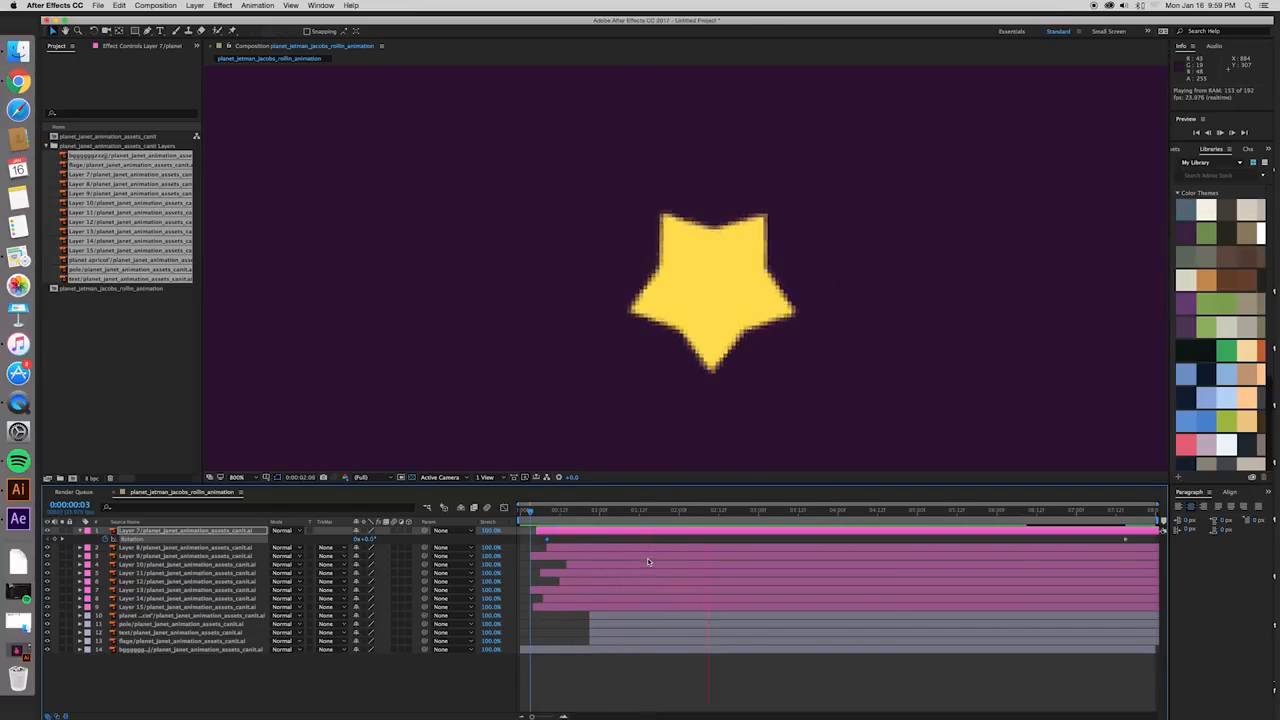
# - Copy Layer 7's two Rotation keyframes and paste them onto star Layers 8 to 15 at 0:00:00:08
pyautogui.scroll(-4, 754, 309)
pyautogui.moveTo(684, 394); pyautogui.dragTo(736, 354)
pyautogui.press('space')
pyautogui.click(1127, 538)
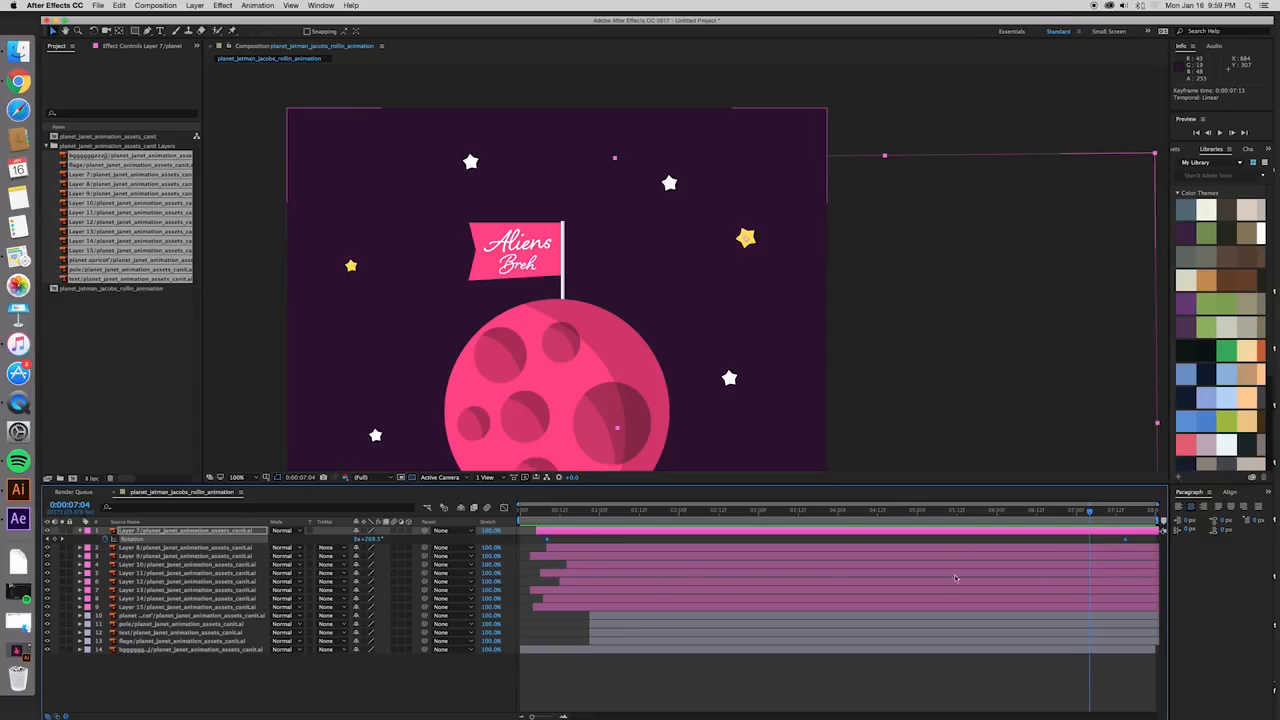
pyautogui.press('super+c')
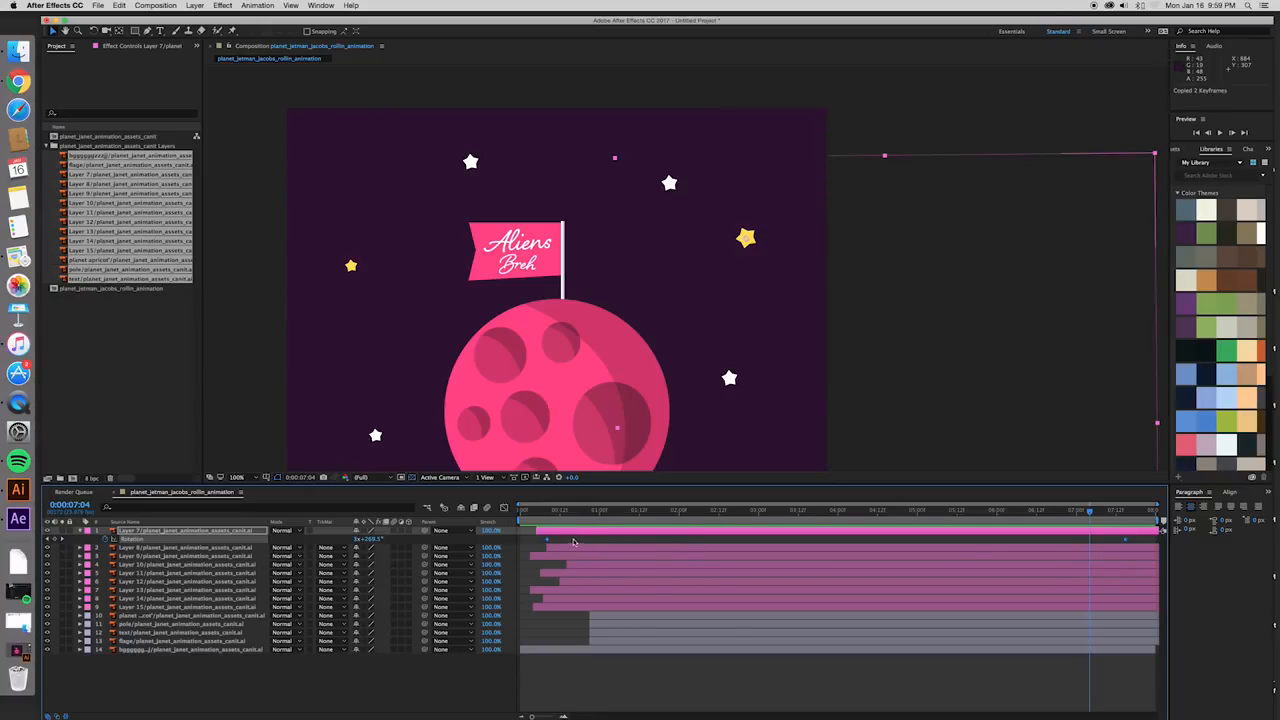
pyautogui.click(569, 549)
pyautogui.keyDown('shift'); pyautogui.click(565, 607); pyautogui.keyUp('shift')
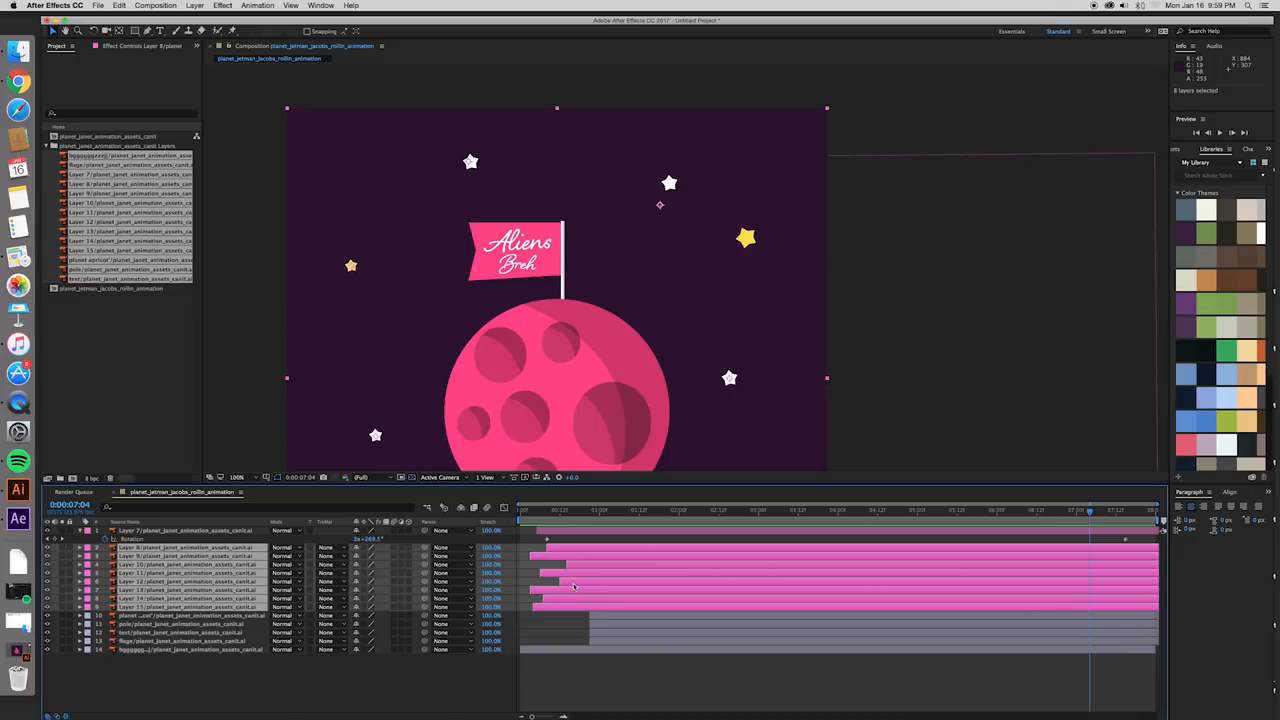
pyautogui.press('super+v')
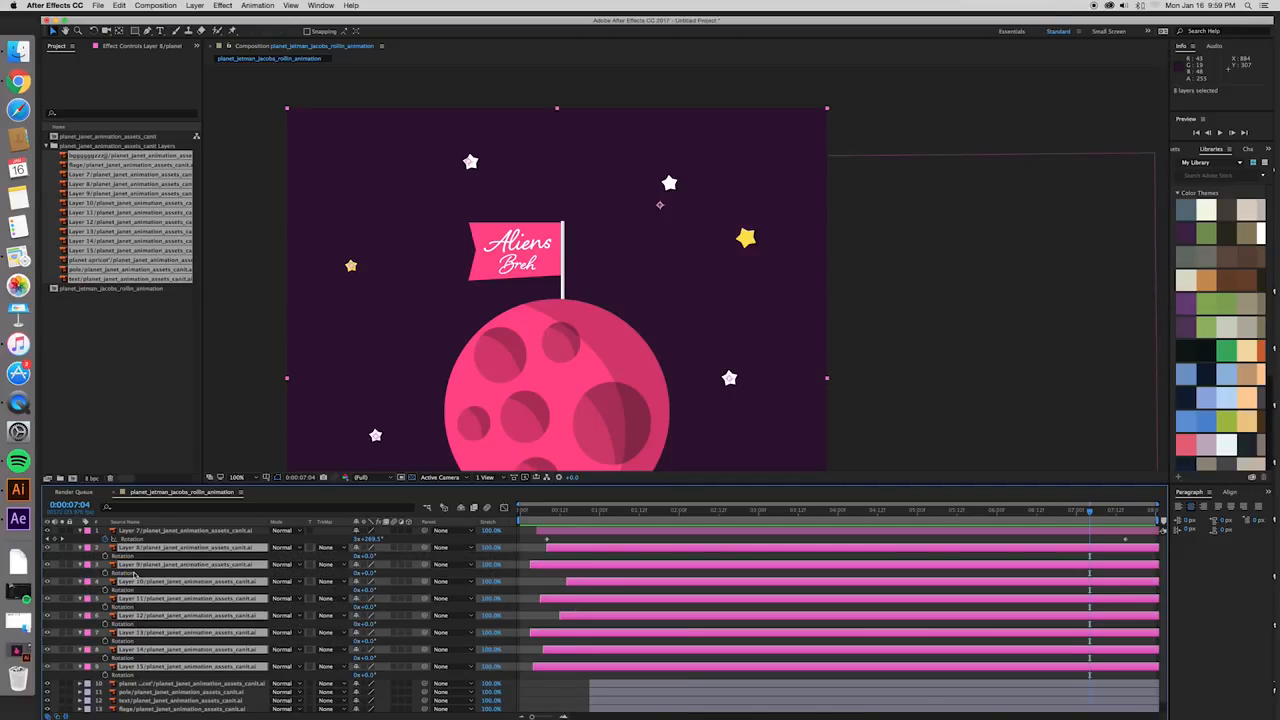
pyautogui.click(545, 511)
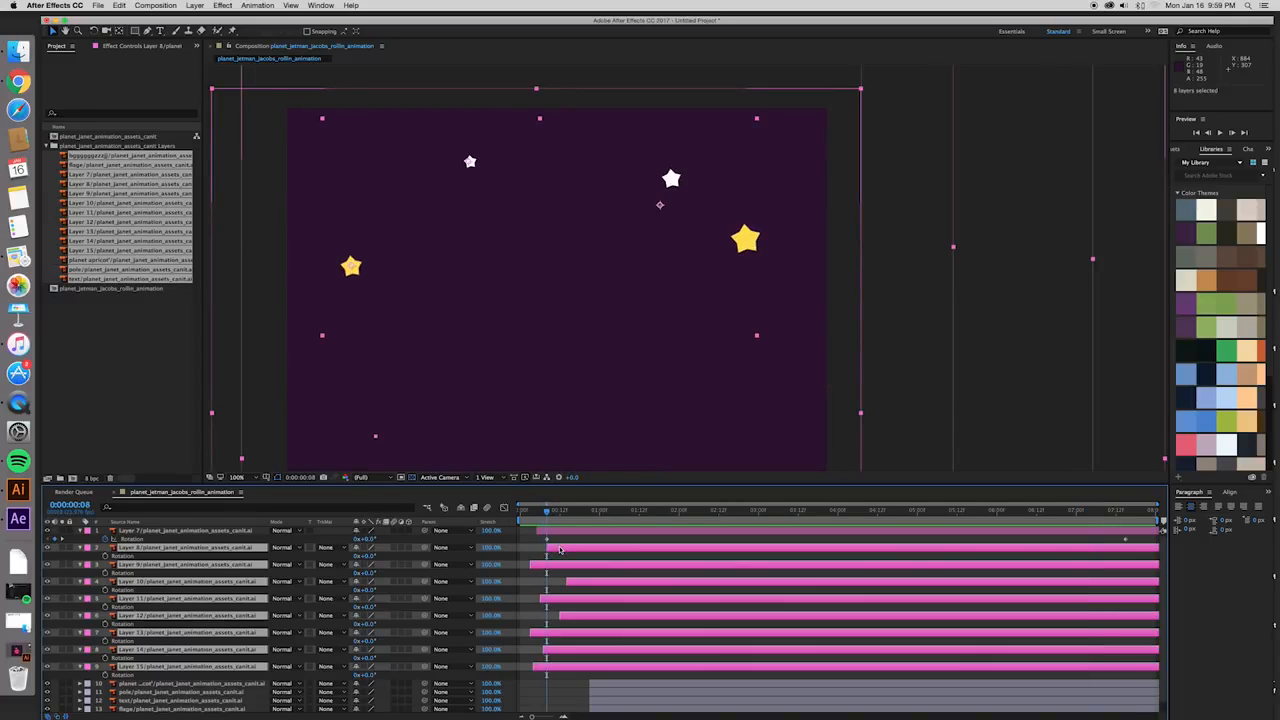
pyautogui.press('super+v')
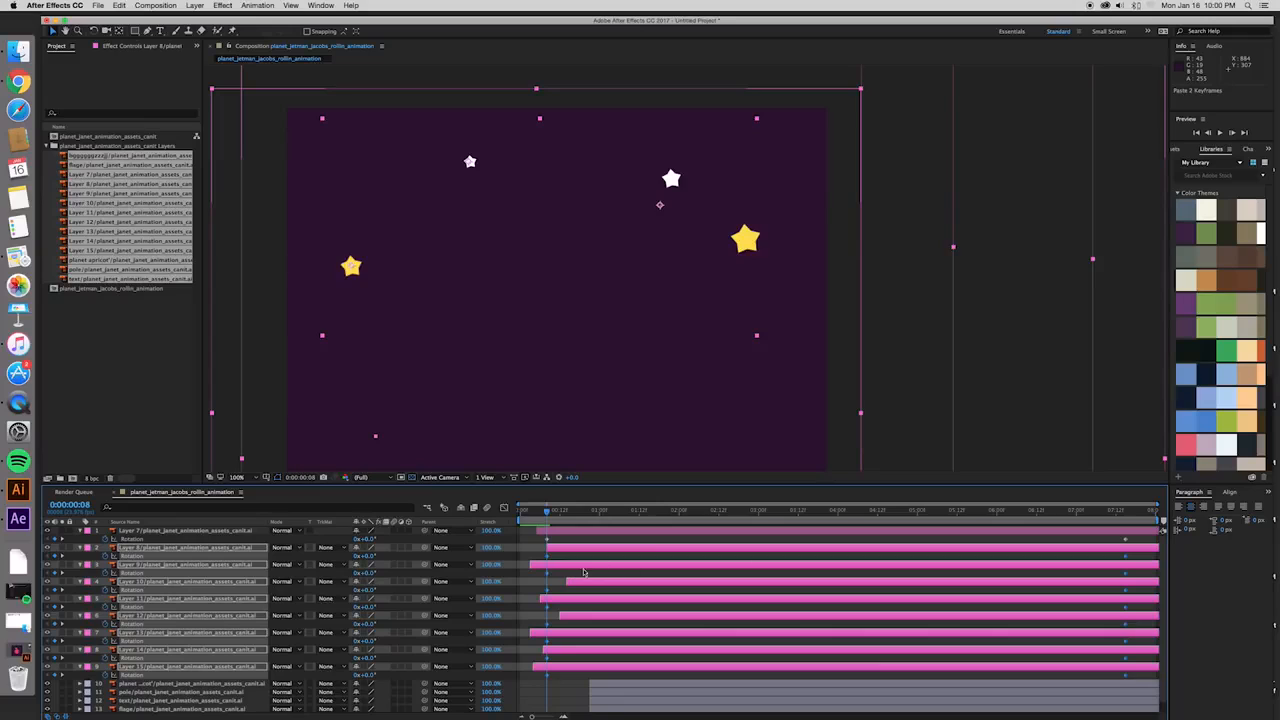
# - Shift Layer 8's pair of Rotation keyframes about 3 frames later and Layer 9's pair about 3 frames earlier
pyautogui.click(599, 557)
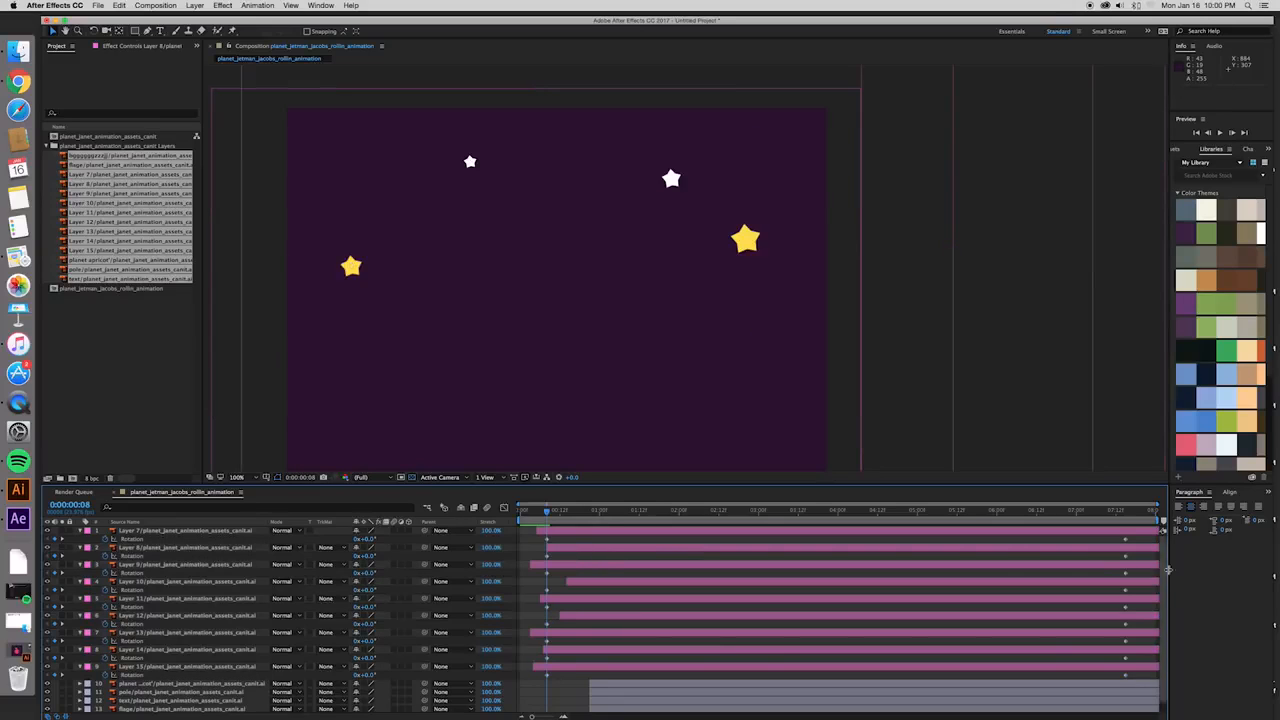
pyautogui.click(1125, 556)
pyautogui.click(547, 557)
pyautogui.moveTo(553, 559); pyautogui.dragTo(562, 559)
pyautogui.click(547, 575)
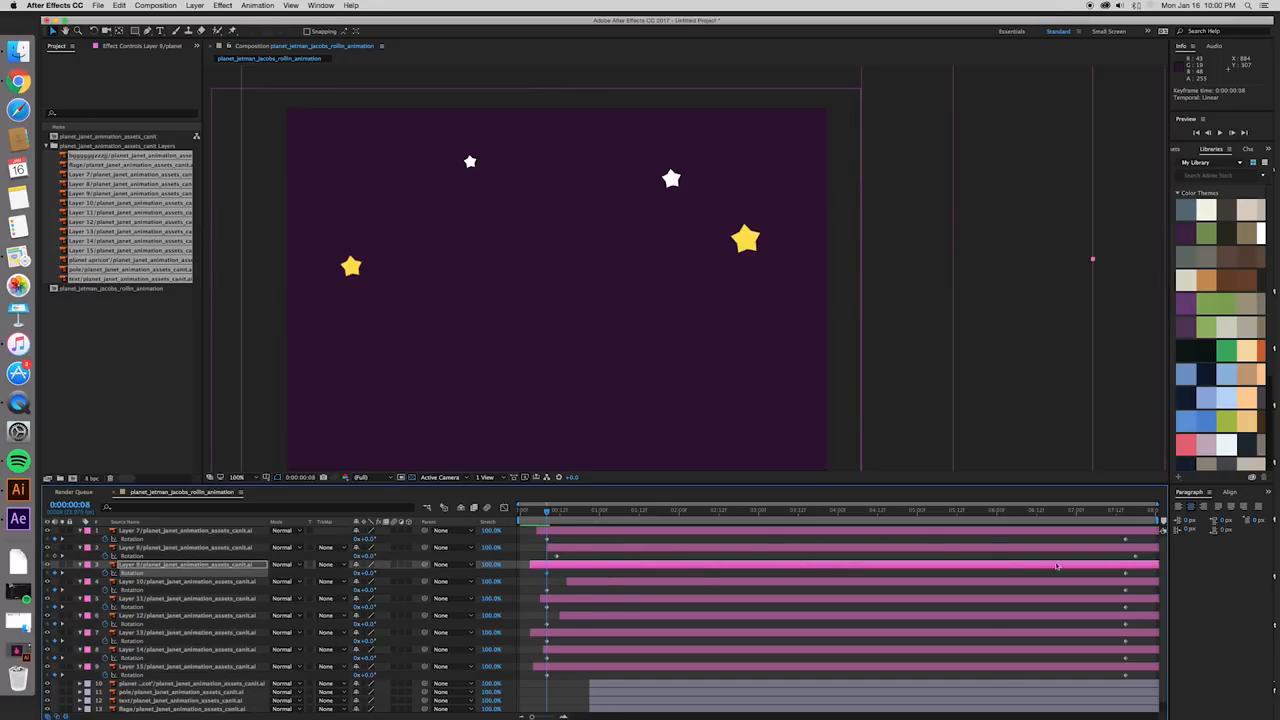
pyautogui.moveTo(1127, 577); pyautogui.dragTo(1117, 577)
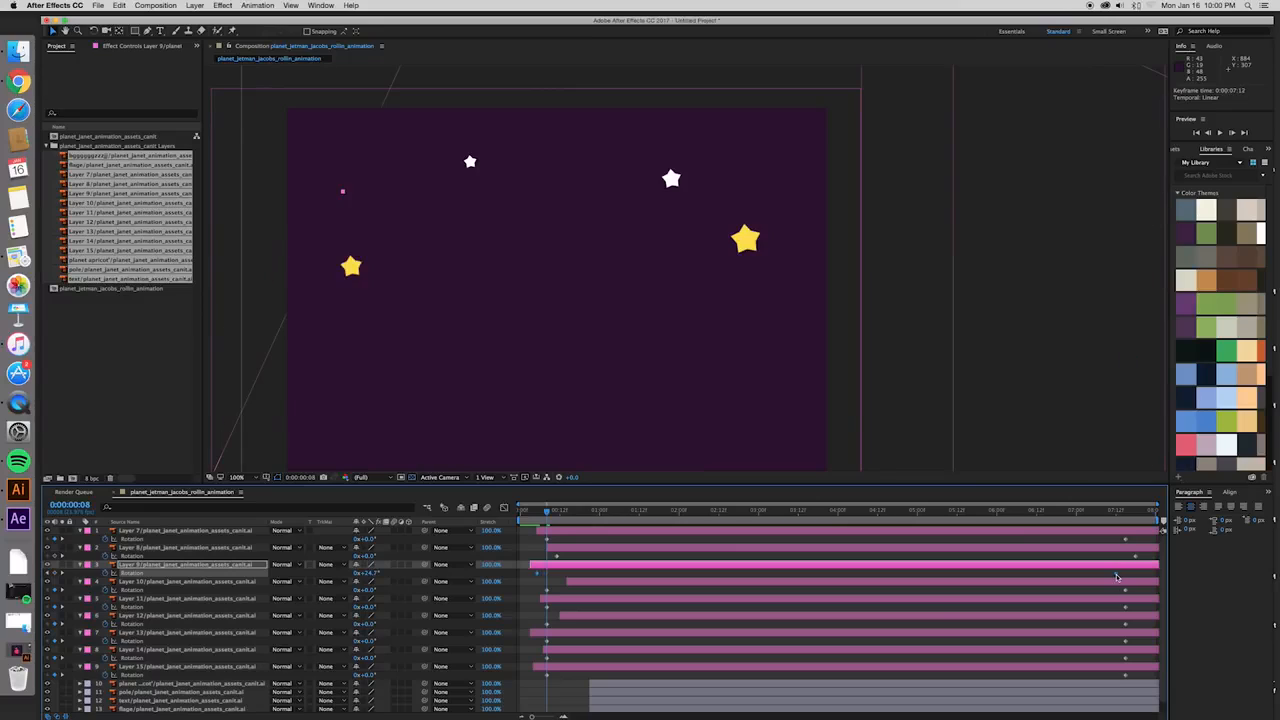
# - Shift the Rotation keyframe pairs of Layers 10, 11 and 12 about 10, 2 and 7 frames later respectively
pyautogui.click(547, 592)
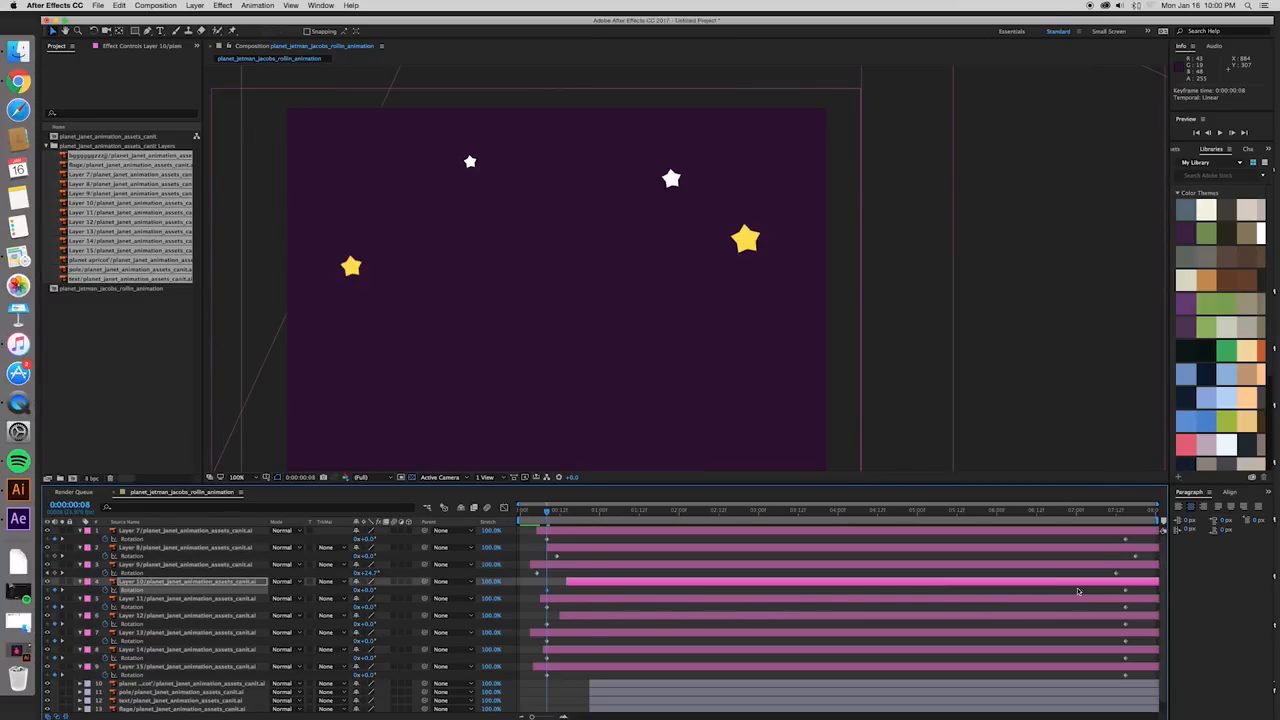
pyautogui.moveTo(1127, 593); pyautogui.dragTo(1160, 594)
pyautogui.click(547, 607)
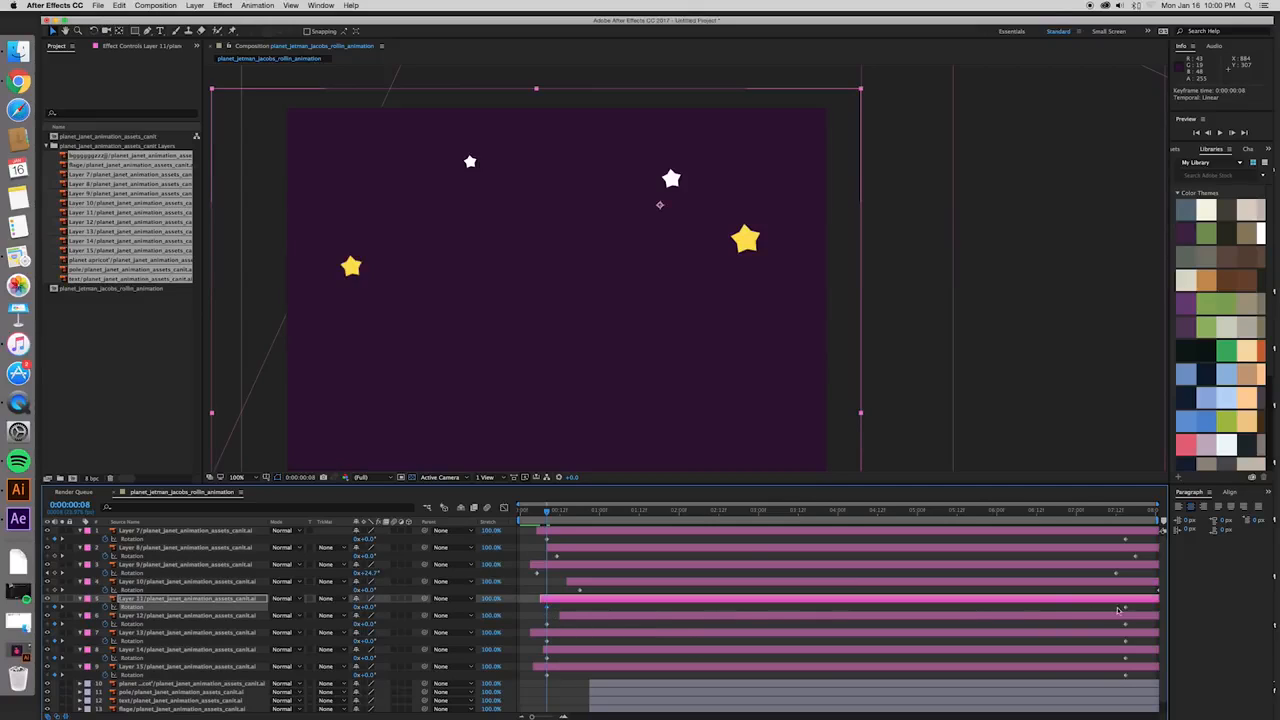
pyautogui.click(547, 624)
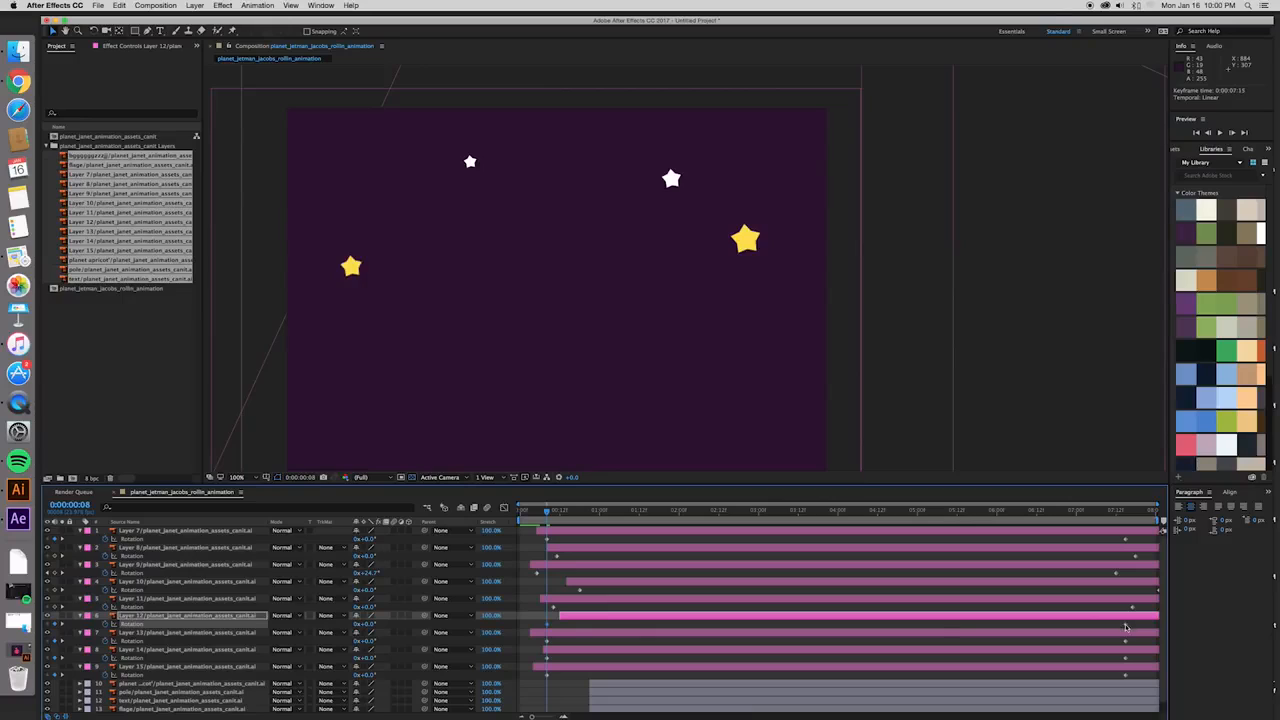
# - Shift the Rotation keyframes of Layers 13 and 15 about 2 frames earlier and those of Layer 14 about 1 frame later
pyautogui.click(556, 642)
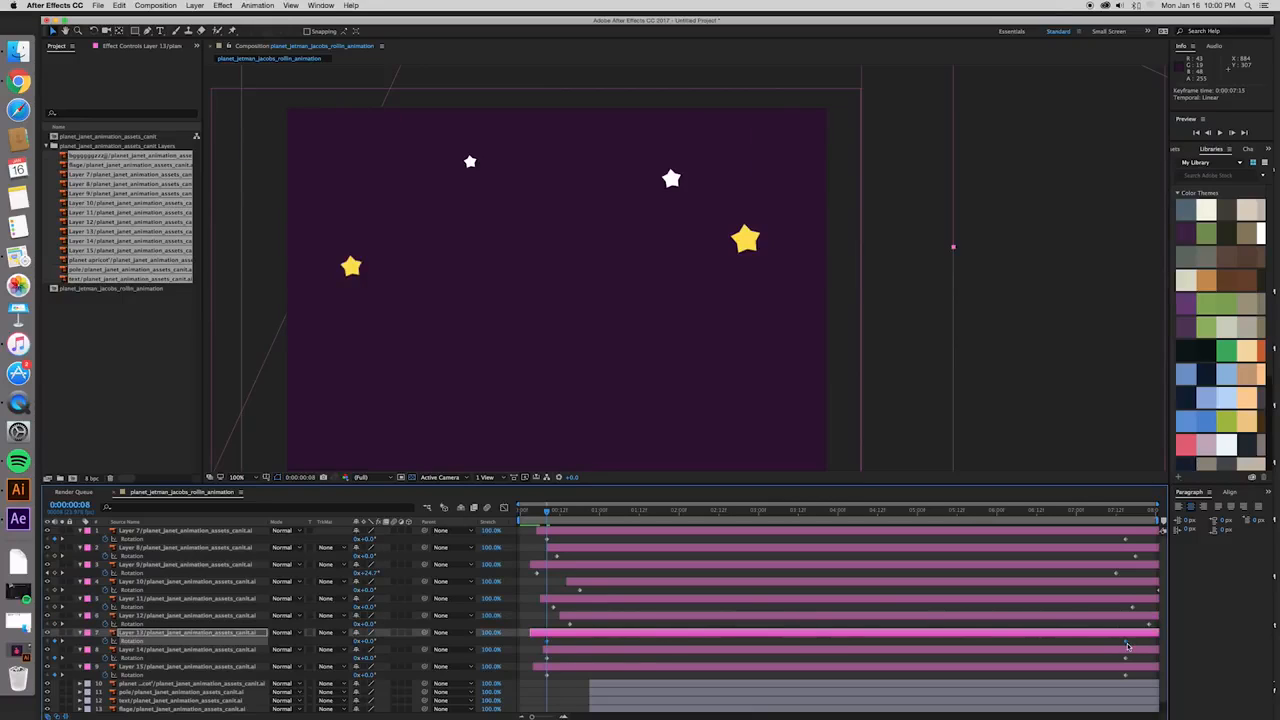
pyautogui.click(848, 651)
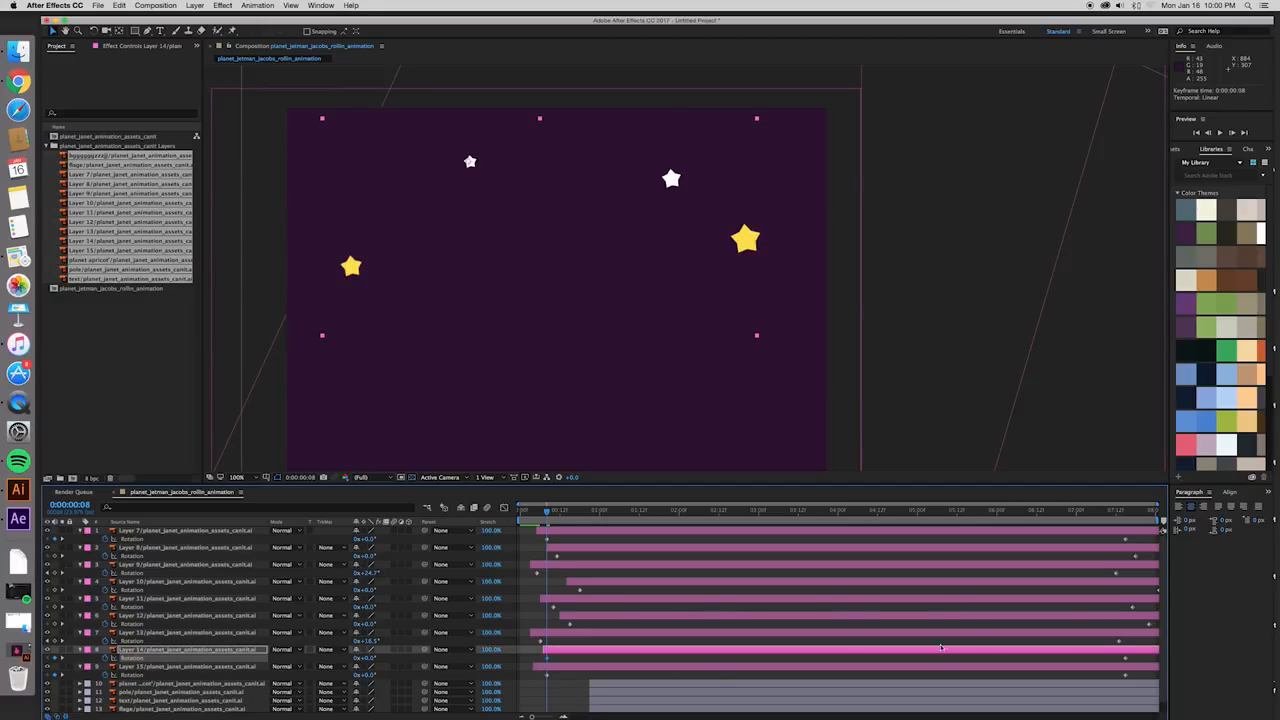
pyautogui.click(1126, 666)
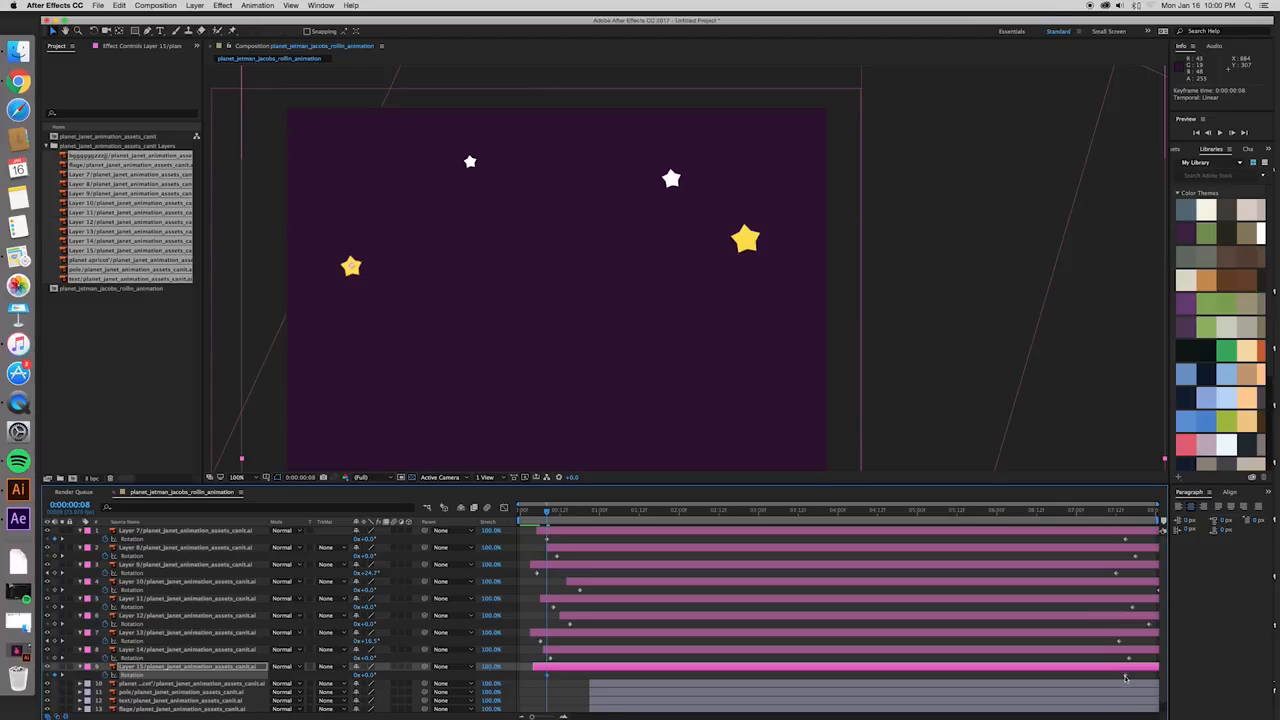
pyautogui.click(1122, 679)
# - Preview the composition from 0:00:00:03 and check how every star spins around its own centre
pyautogui.click(530, 513)
pyautogui.press('space')
pyautogui.press(',')
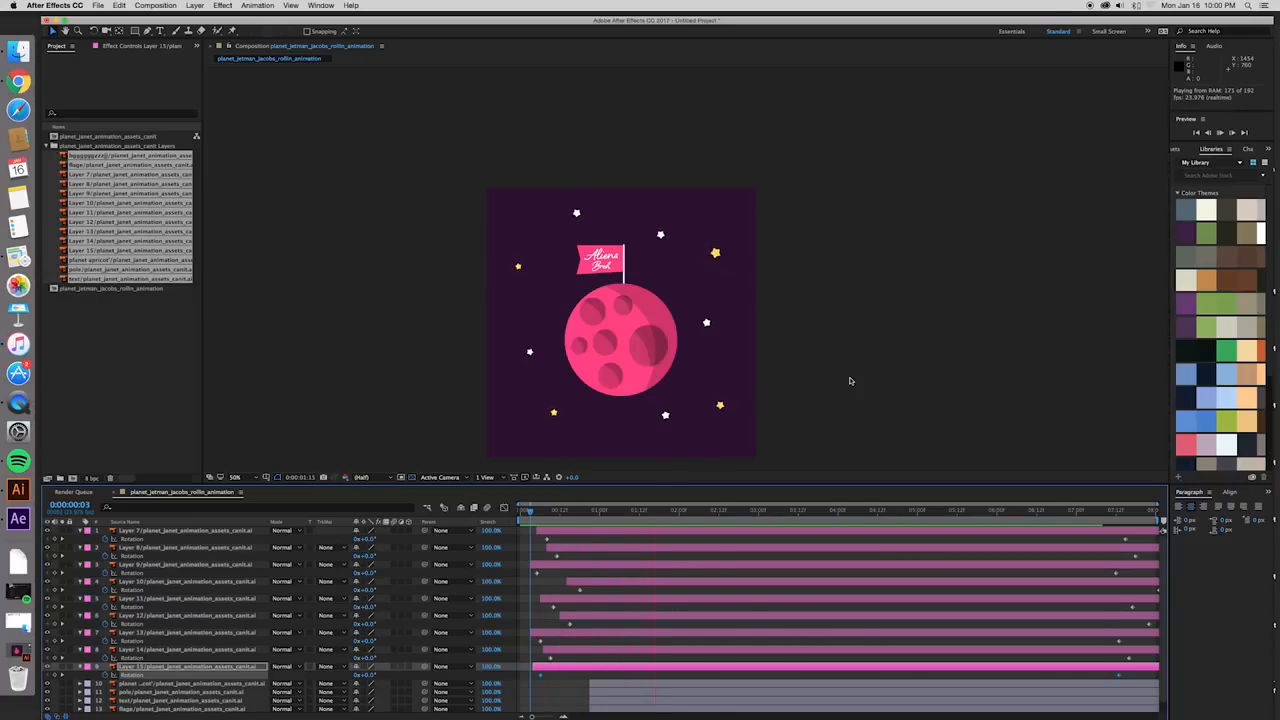
pyautogui.press('space')
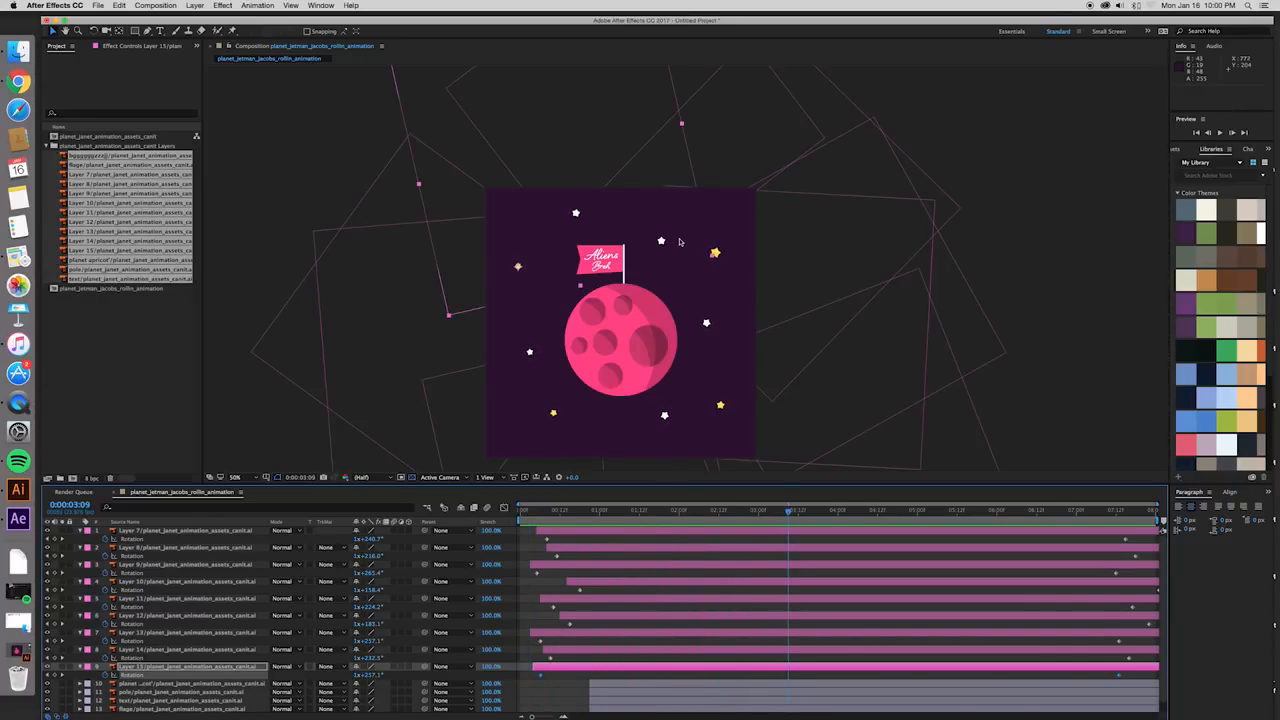
pyautogui.press('Home')
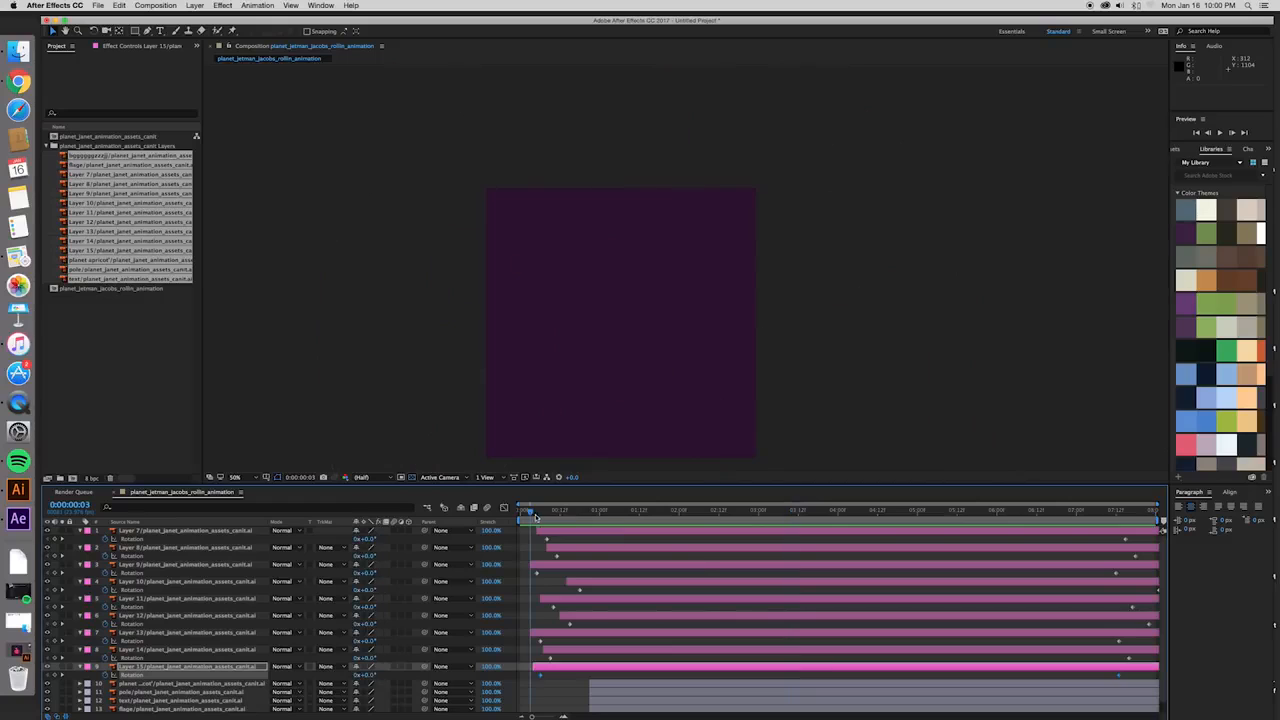
pyautogui.press('space')
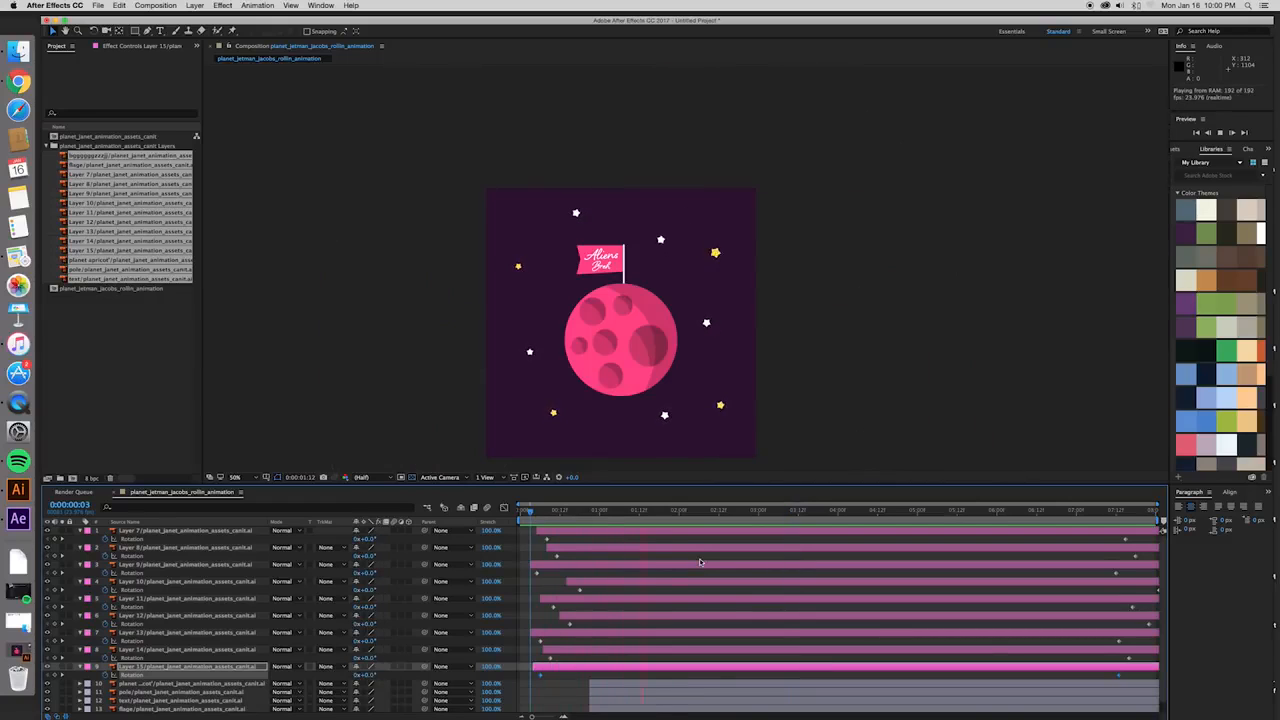
pyautogui.press('space')
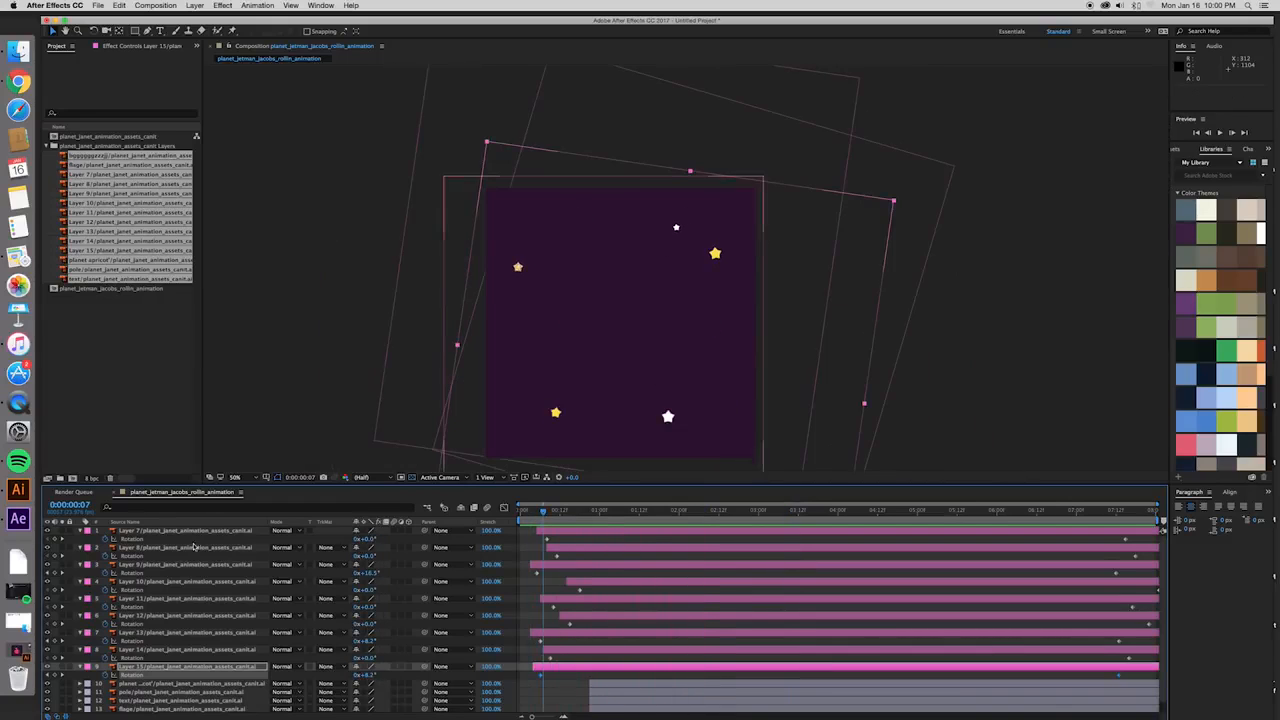
# - Collapse the Scale and Rotation properties of star Layers 7 to 15
pyautogui.click(185, 530)
pyautogui.keyDown('shift'); pyautogui.click(181, 666); pyautogui.keyUp('shift')
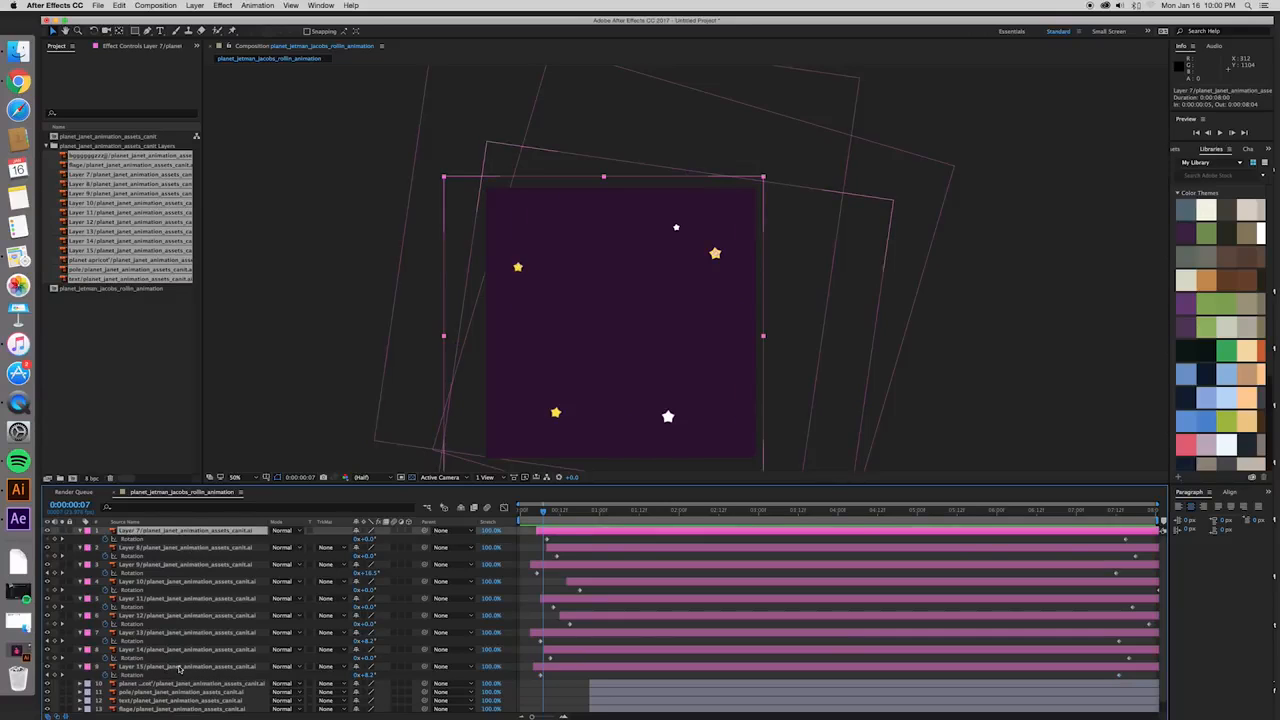
pyautogui.hotkey('shift', 's')
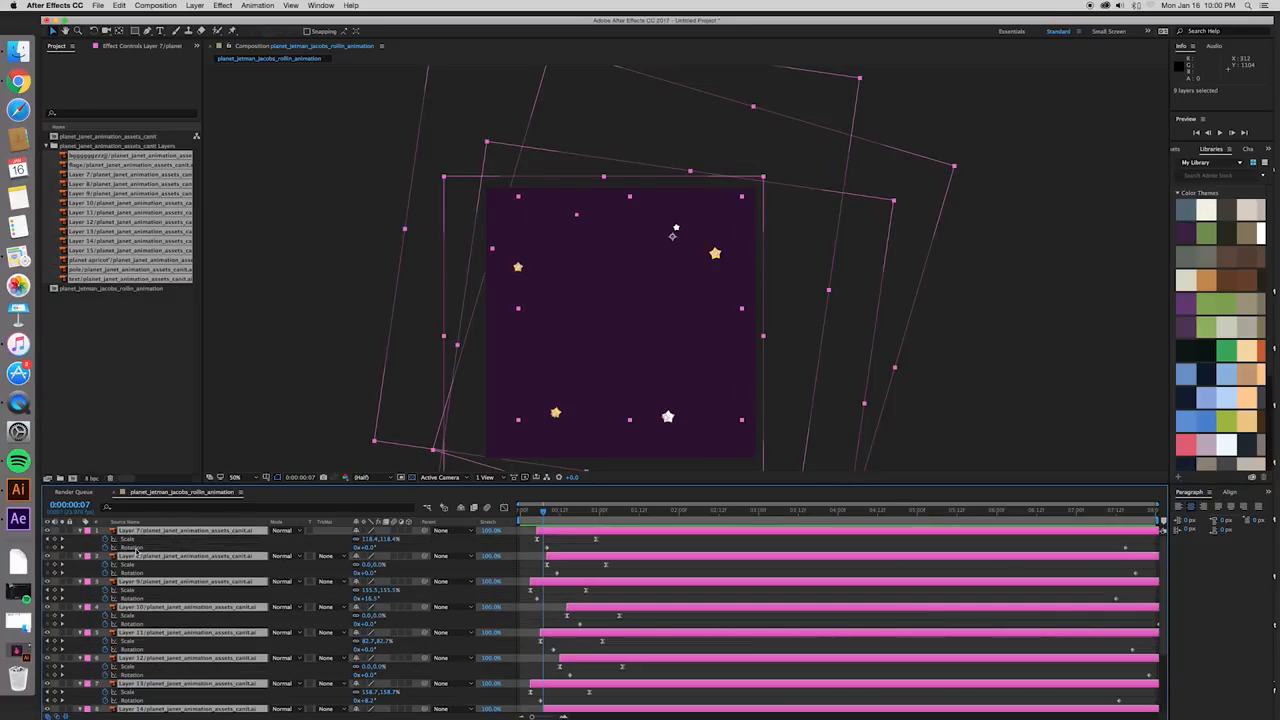
pyautogui.press('u')
pyautogui.click(177, 685)
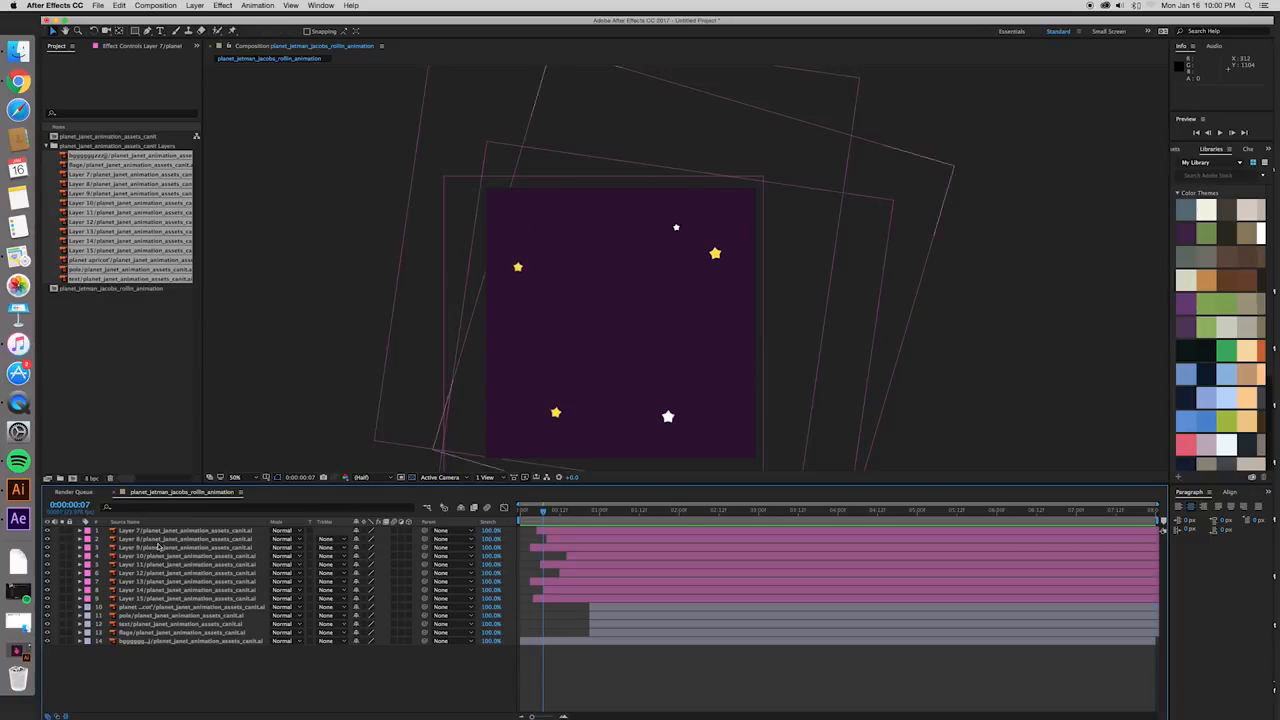
# - Toggle the visibility of Layers 7 to 11 one at a time to identify the layer of the off-centre white star
pyautogui.click(47, 532)
pyautogui.click(47, 532)
pyautogui.click(47, 541)
pyautogui.click(47, 541)
pyautogui.click(47, 549)
pyautogui.click(47, 549)
pyautogui.click(47, 549)
pyautogui.click(47, 557)
pyautogui.click(47, 557)
pyautogui.click(127, 566)
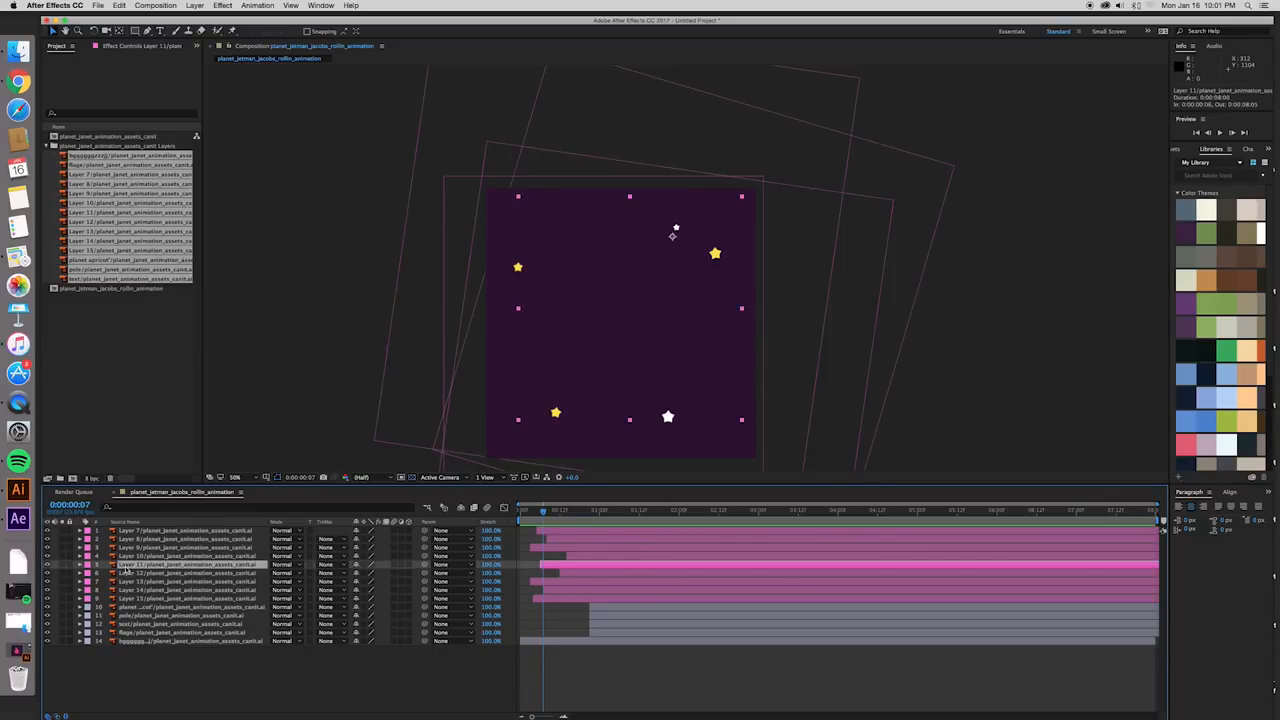
pyautogui.click(47, 566)
# - Centre Layer 11's anchor point on its white star with the Pan Behind tool
pyautogui.moveTo(547, 515)
pyautogui.mouseDown()
pyautogui.moveTo(592, 520)
pyautogui.moveTo(544, 532)
pyautogui.mouseUp()
pyautogui.scroll(7, 692, 215)
pyautogui.moveTo(685, 150); pyautogui.dragTo(727, 498)
pyautogui.moveTo(642, 200); pyautogui.dragTo(722, 435)
pyautogui.press('y')
pyautogui.moveTo(612, 382); pyautogui.dragTo(673, 265)
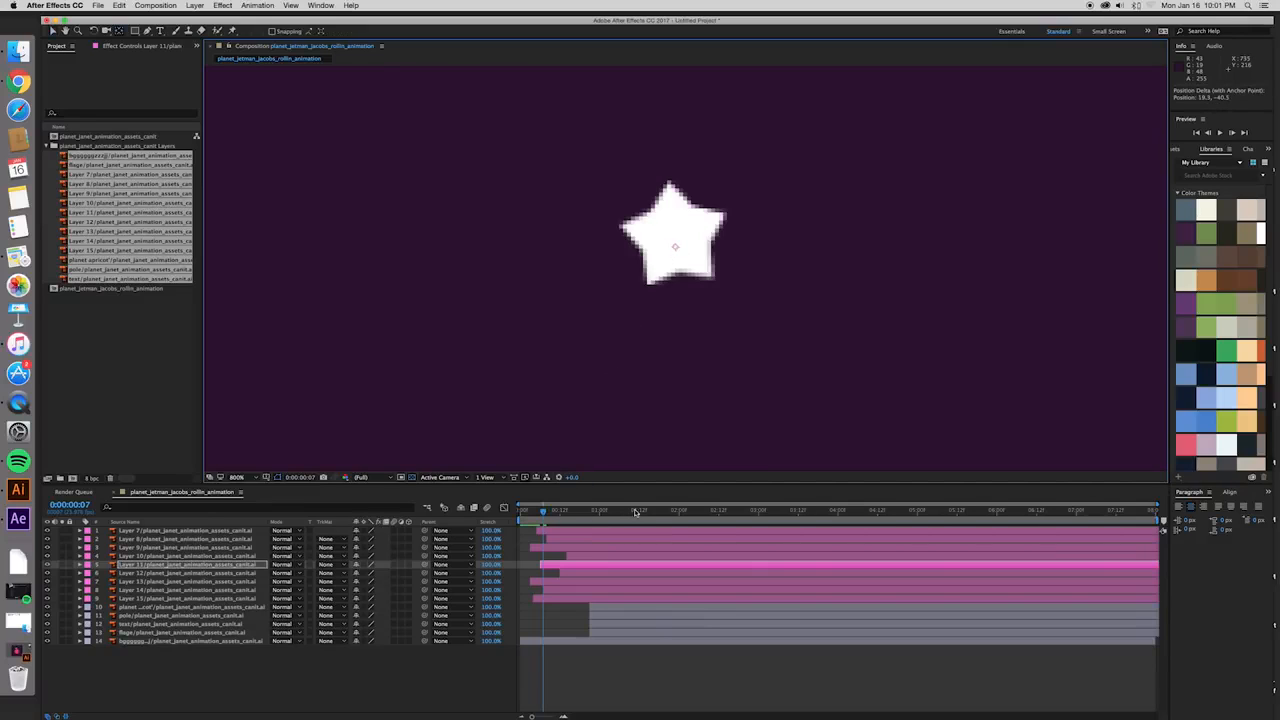
# - Preview the full animation to check that Layer 11's star spins in place with the others
pyautogui.press(',')
pyautogui.press(',')
pyautogui.press(',')
pyautogui.press(',')
pyautogui.press('space')
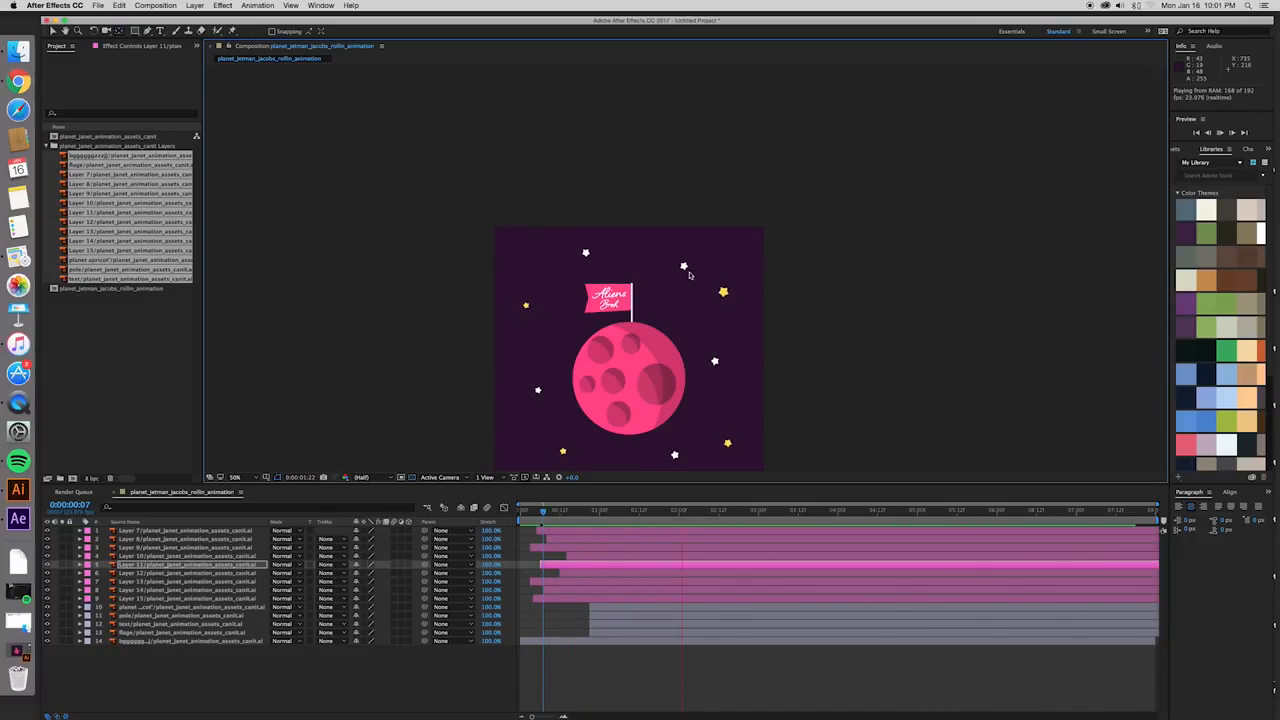
pyautogui.press('space')
pyautogui.click(530, 519)
pyautogui.press('space')
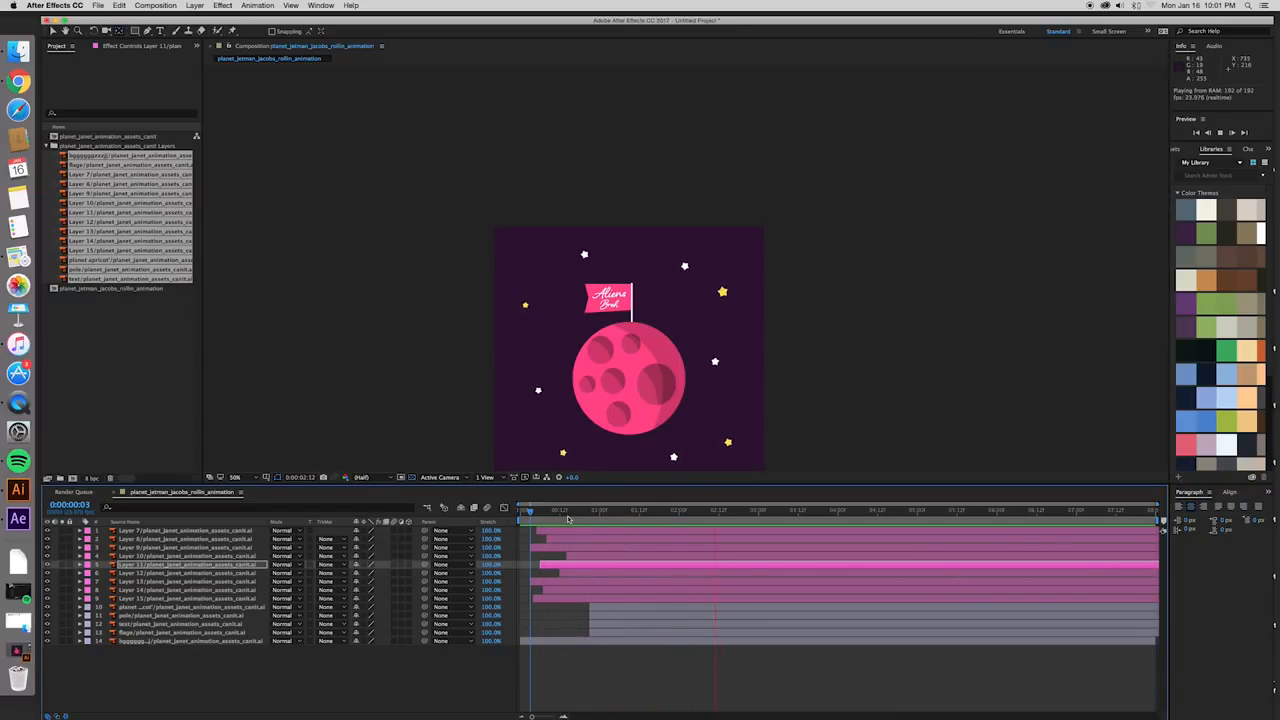
pyautogui.press('space')
pyautogui.press('space')
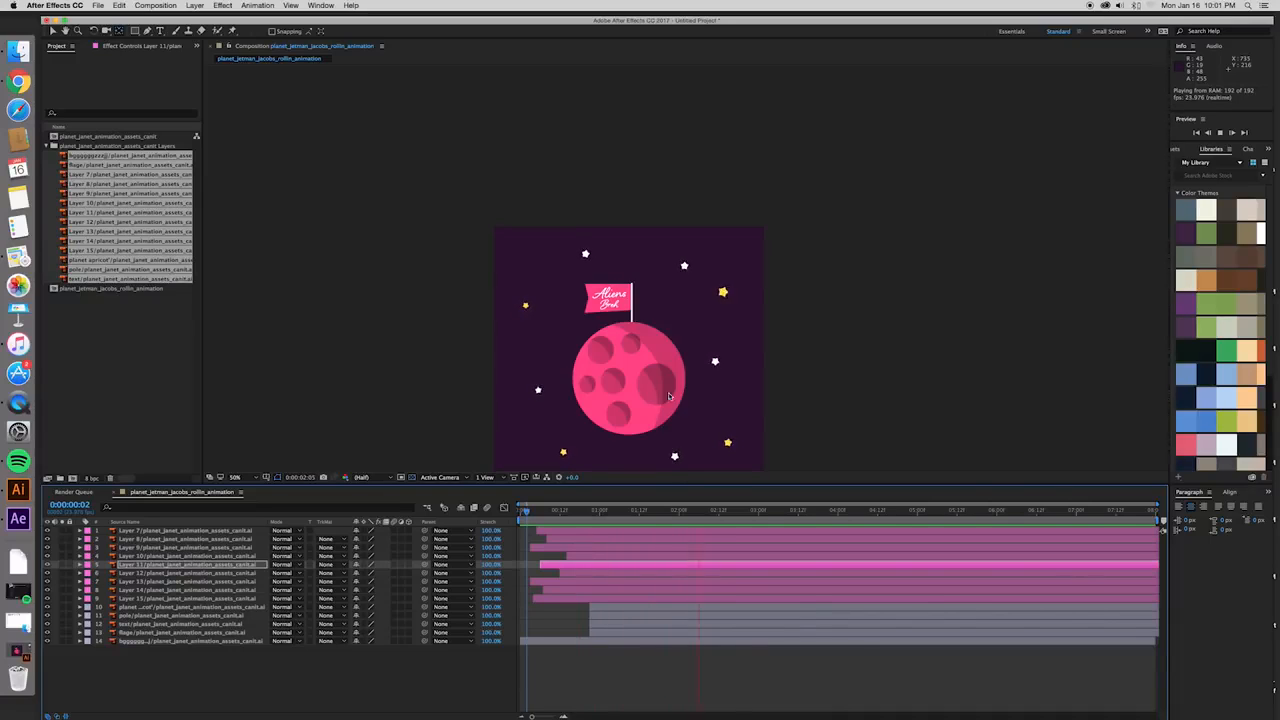
pyautogui.moveTo(792, 466); pyautogui.dragTo(792, 424)
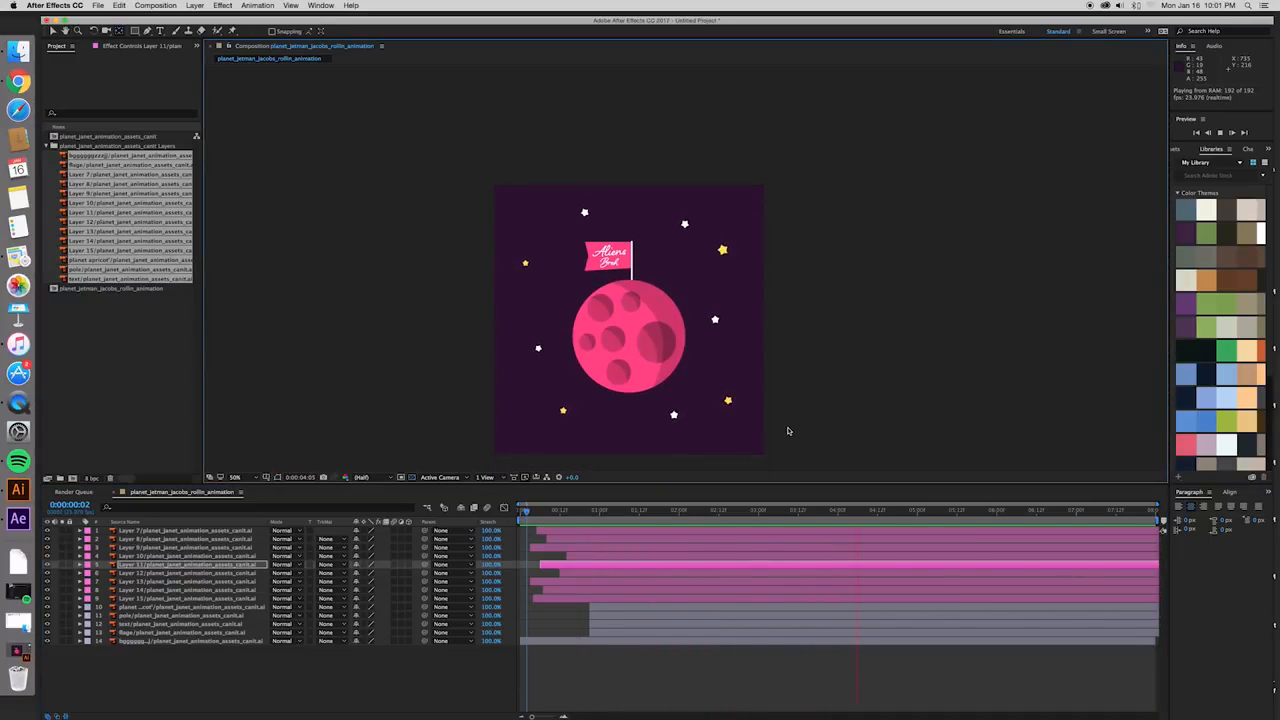
pyautogui.press('space')
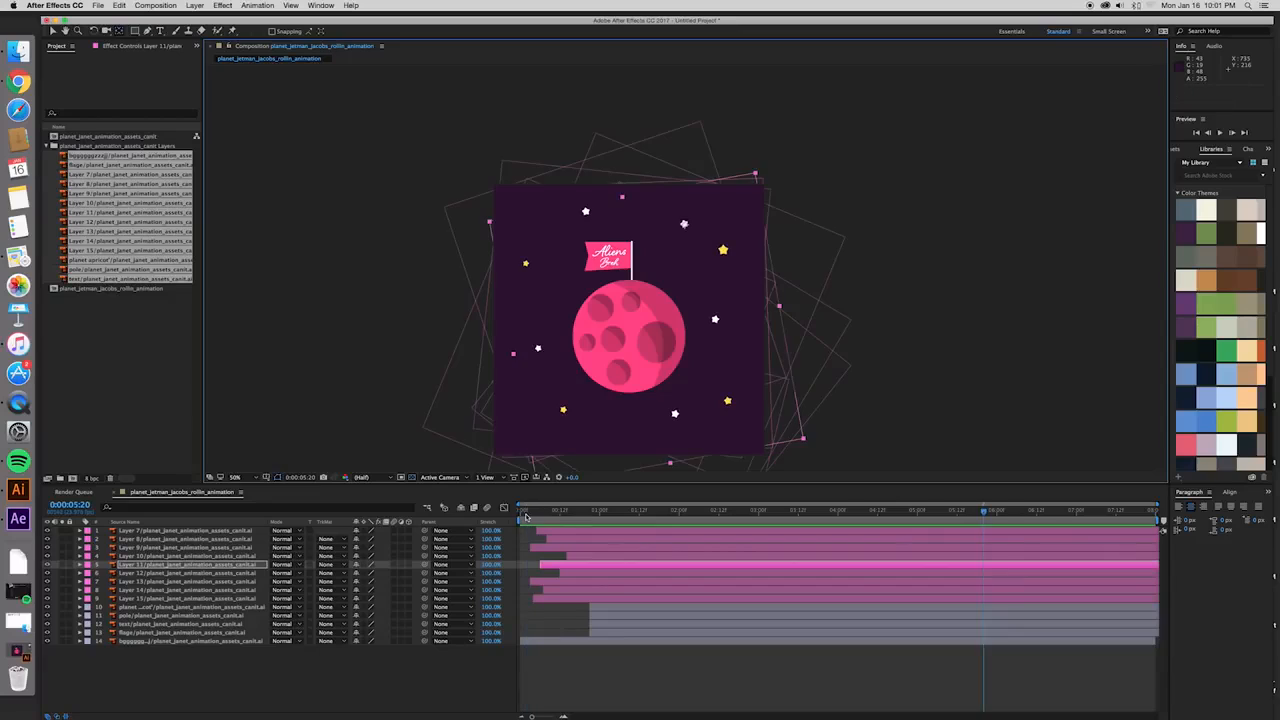
# - Move the planet, pole, text and flag layers together 4 frames later to start at 0:00:01:01, and preview their entrance
pyautogui.click(527, 513)
pyautogui.click(628, 606)
pyautogui.keyDown('shift'); pyautogui.click(612, 634); pyautogui.keyUp('shift')
pyautogui.moveTo(610, 634); pyautogui.dragTo(651, 633)
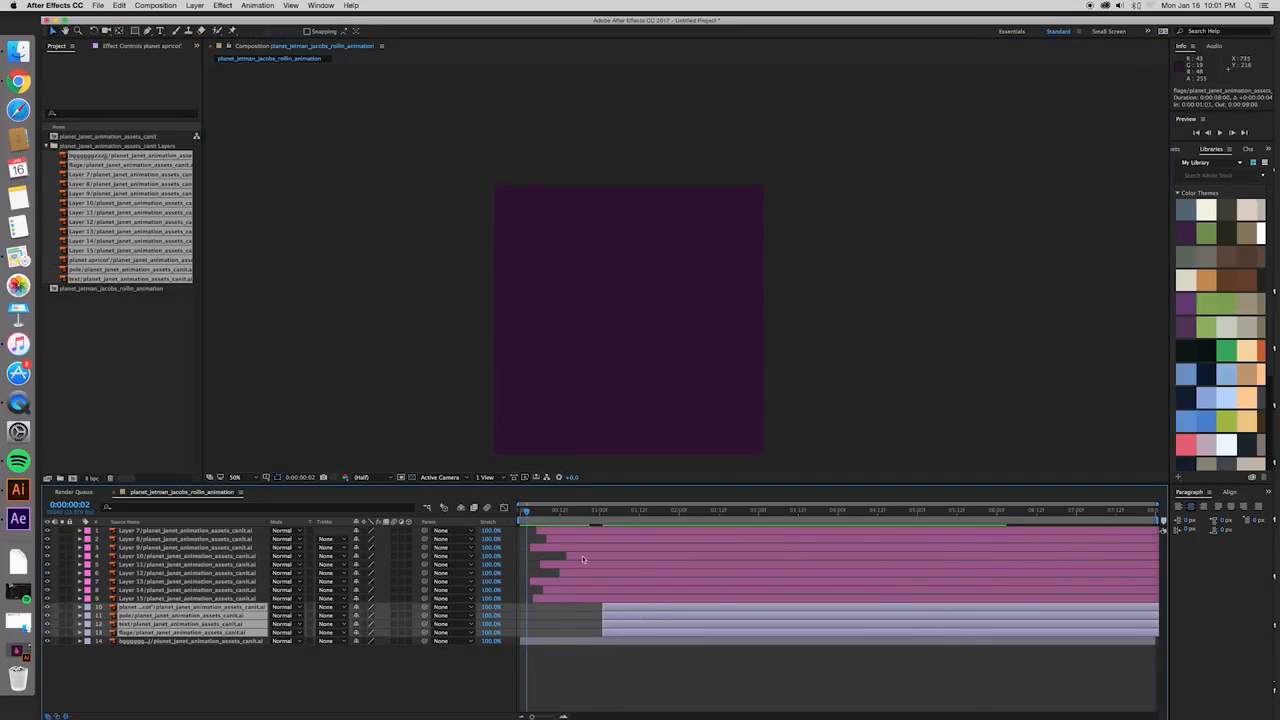
pyautogui.click(537, 512)
pyautogui.press('space')
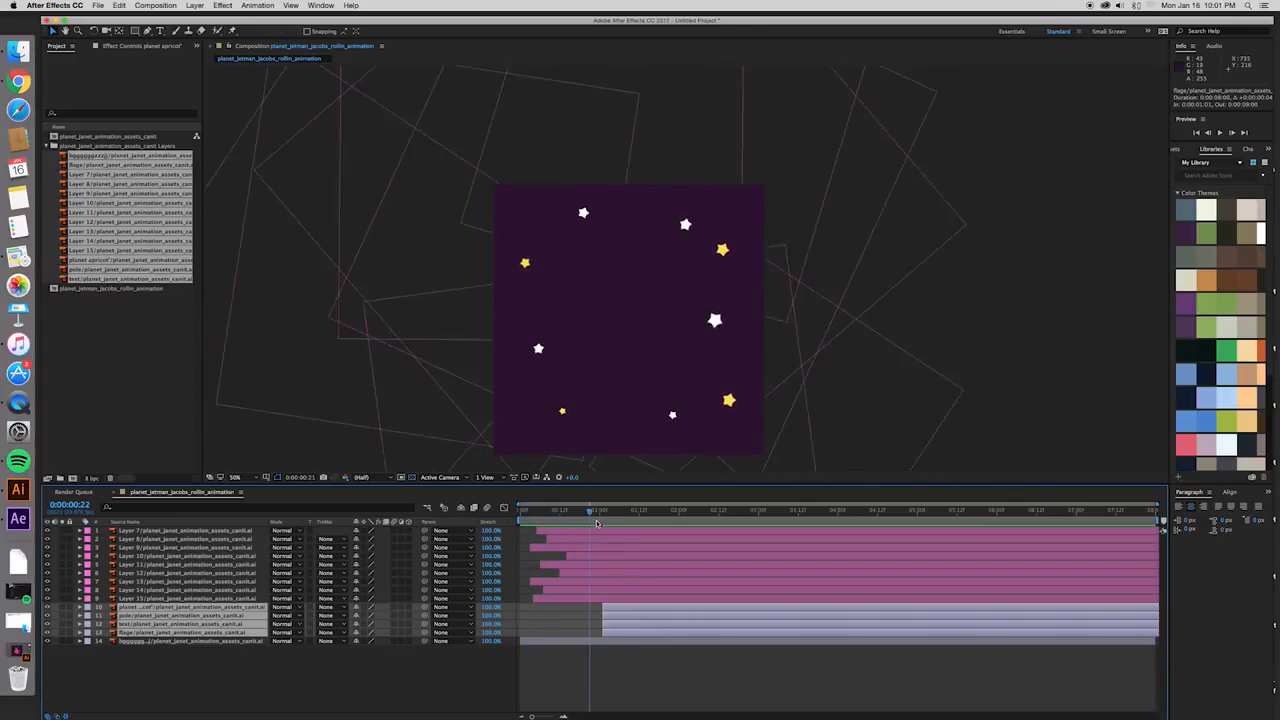
# - Move the pole layer 15 frames later so it starts at 0:00:01:16
pyautogui.click(634, 660)
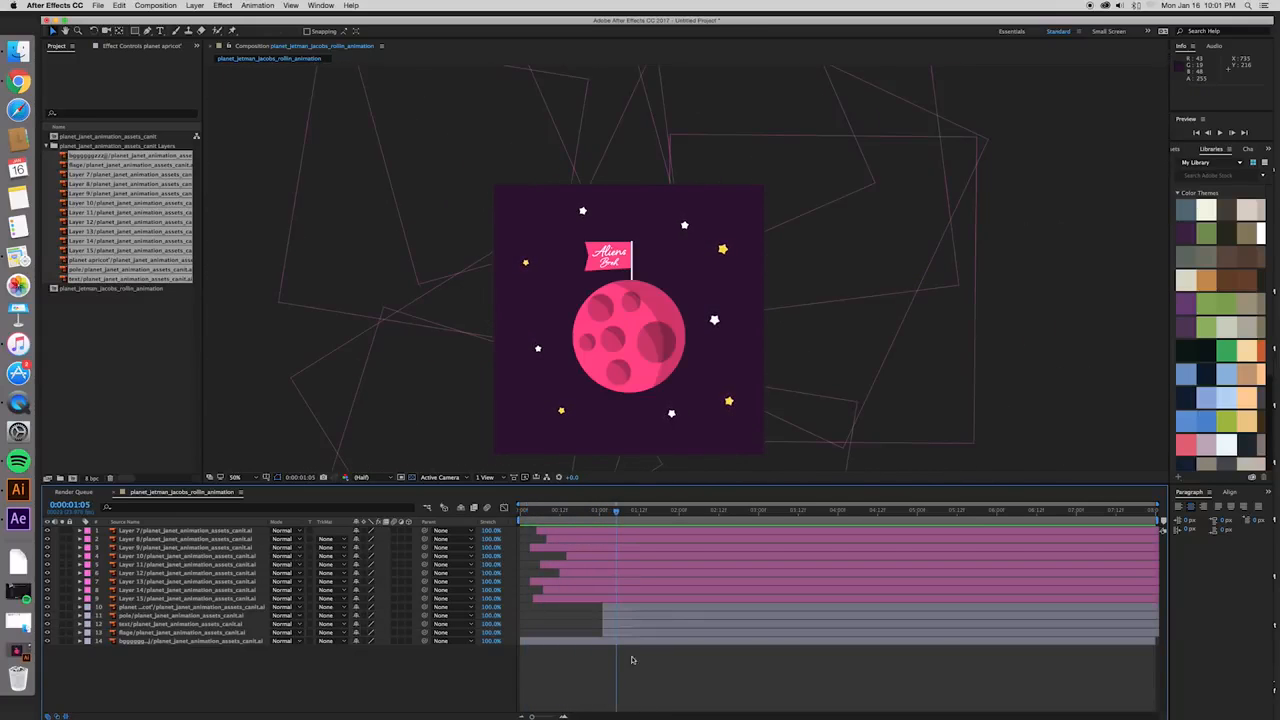
pyautogui.click(633, 608)
pyautogui.click(632, 616)
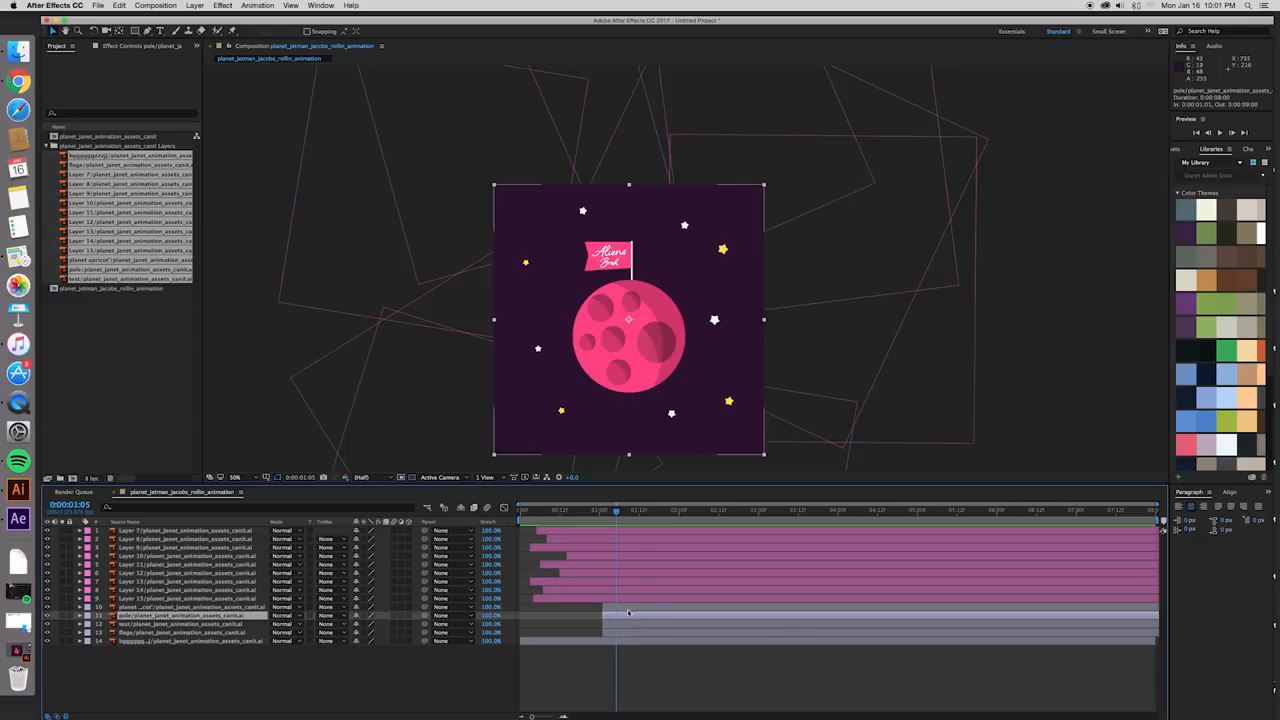
pyautogui.moveTo(632, 616); pyautogui.dragTo(673, 617)
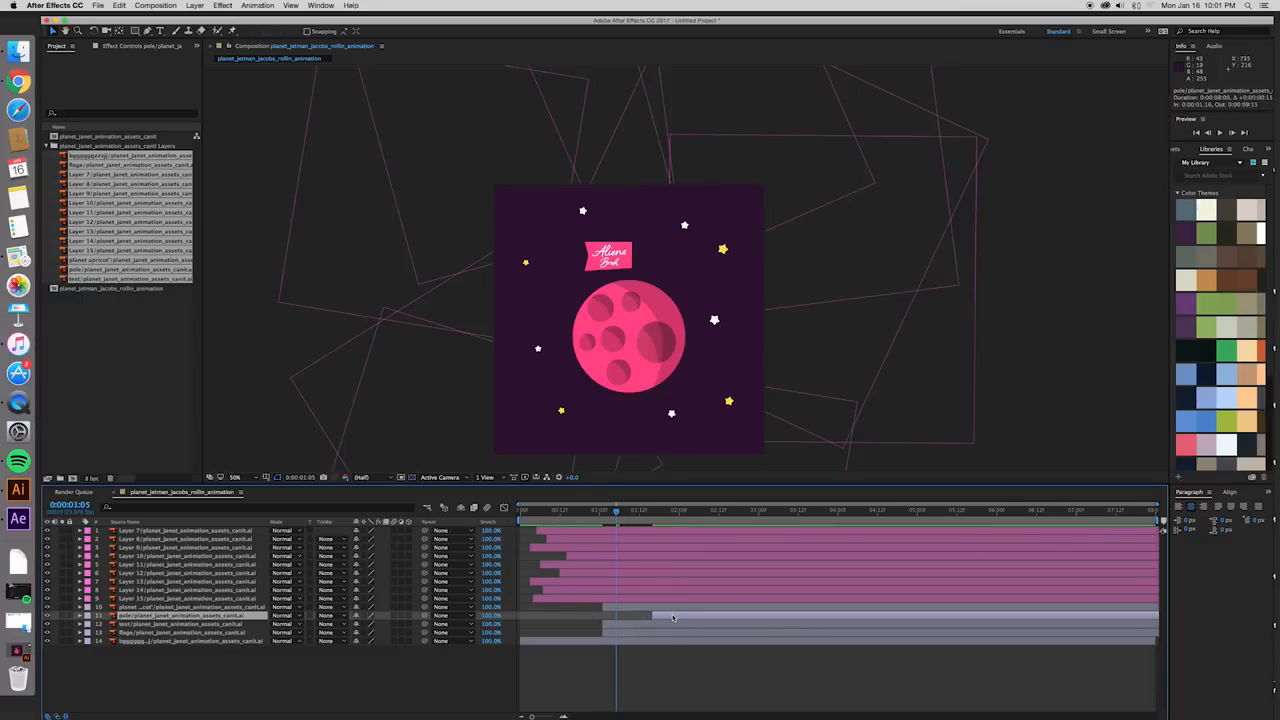
# - Move the flag and text layers 14 frames later so both start at 0:00:01:15, in line with the pole layer
pyautogui.click(663, 632)
pyautogui.moveTo(637, 633); pyautogui.dragTo(683, 634)
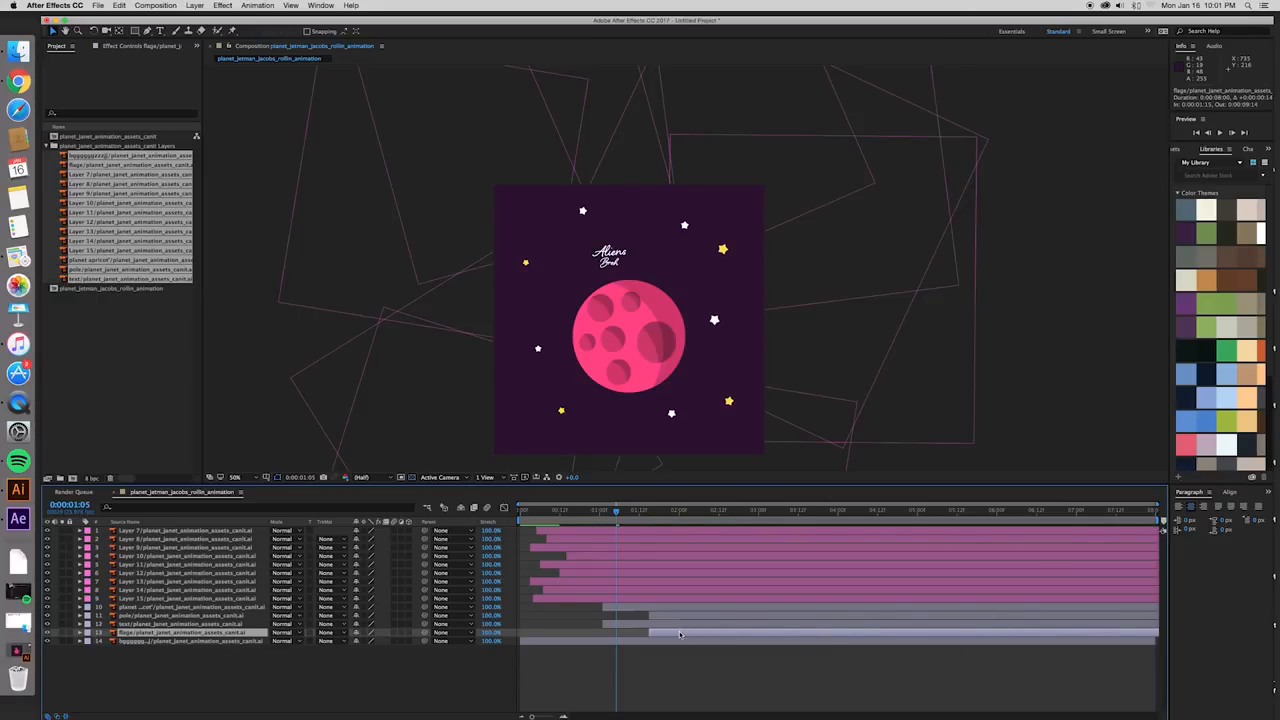
pyautogui.click(648, 626)
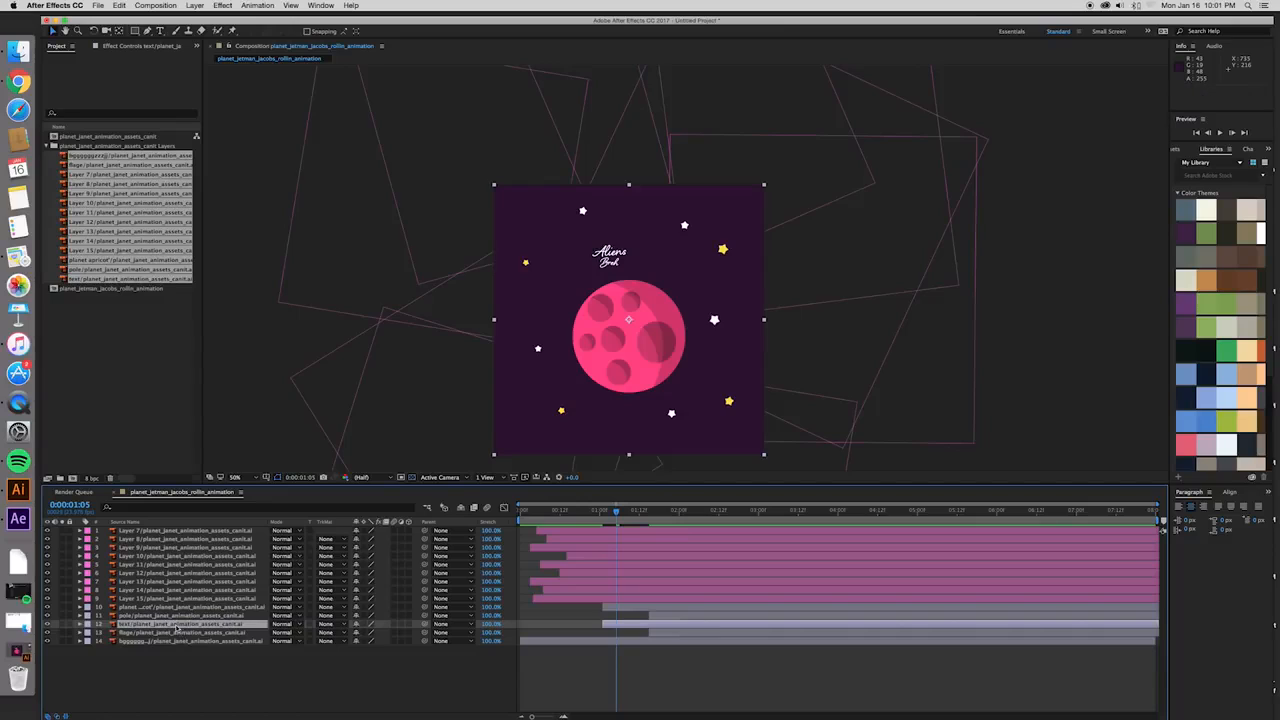
pyautogui.click(177, 607)
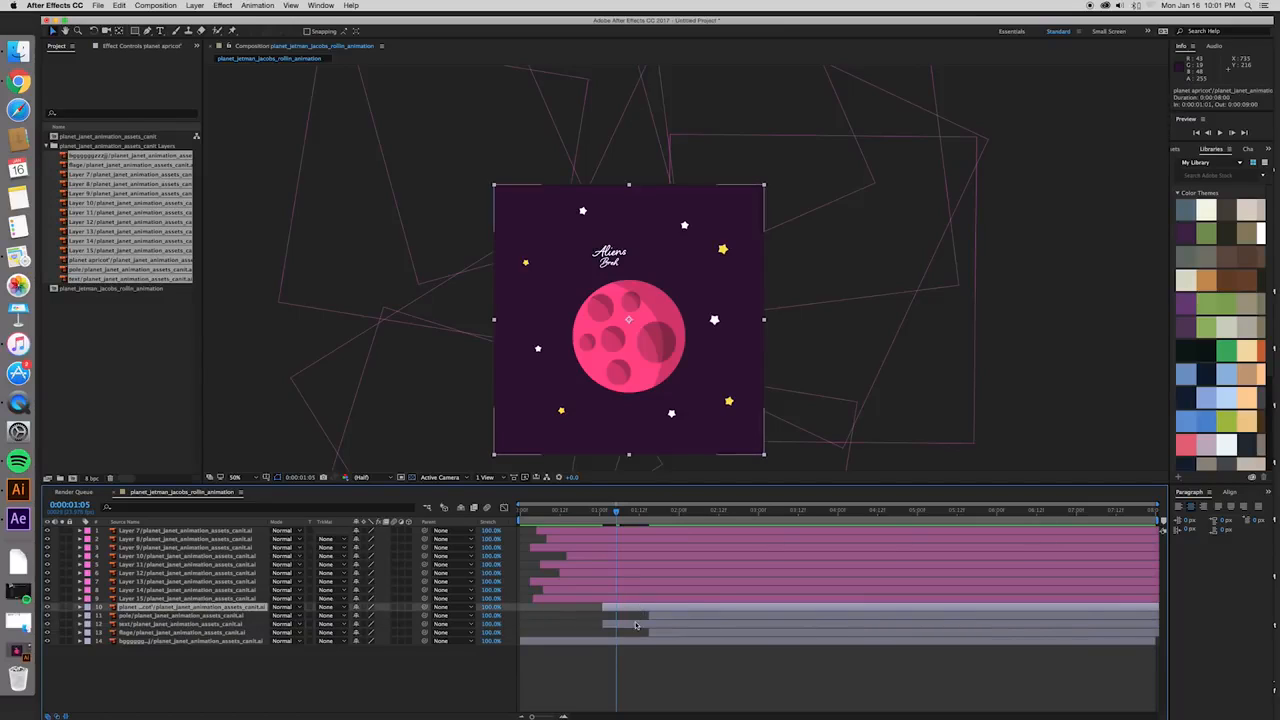
pyautogui.click(671, 628)
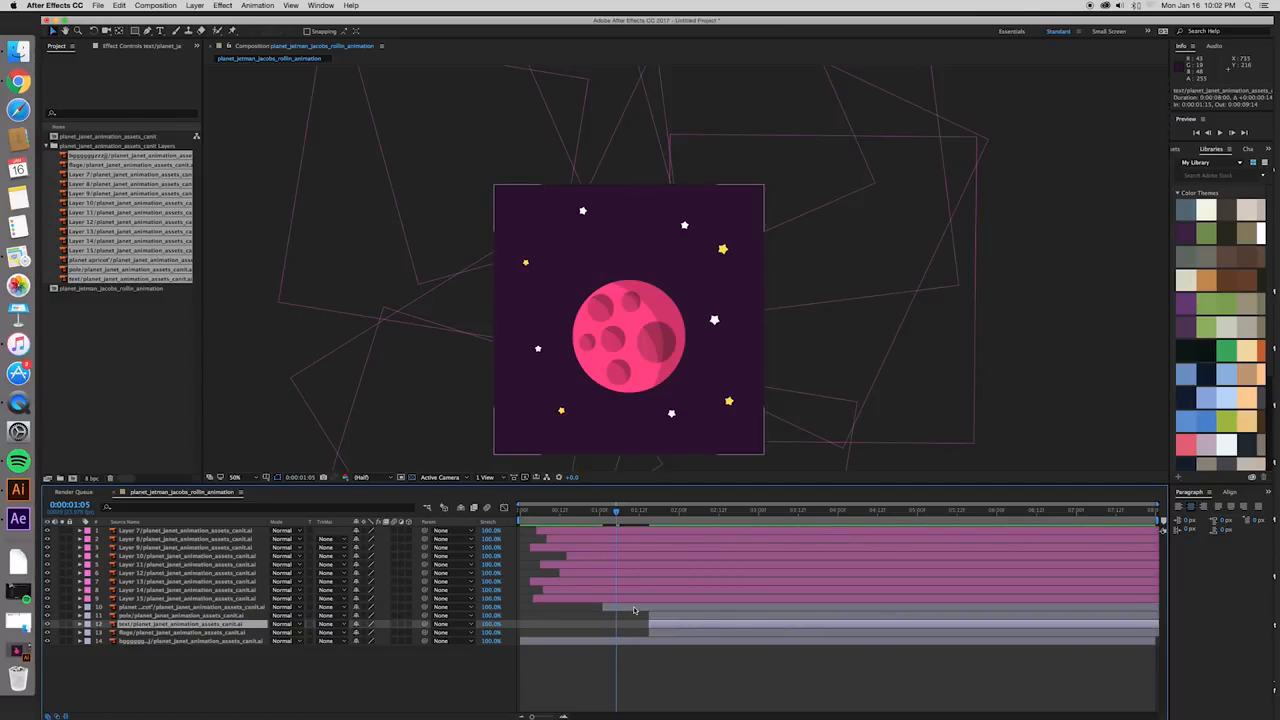
# - Start the planet layer at 0:00:00:23 and move its anchor point to the planet's centre
pyautogui.moveTo(615, 513)
pyautogui.mouseDown()
pyautogui.moveTo(590, 513)
pyautogui.moveTo(602, 513)
pyautogui.mouseUp()
pyautogui.click(624, 609)
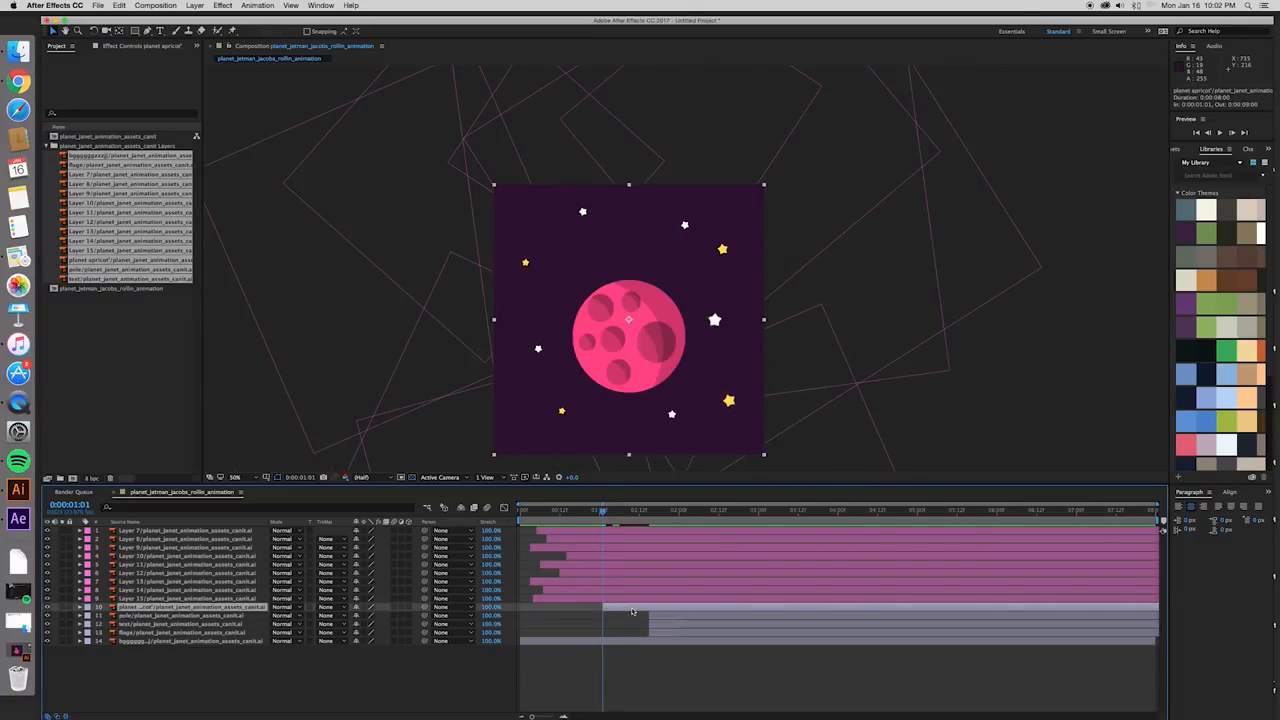
pyautogui.moveTo(610, 513); pyautogui.dragTo(604, 513)
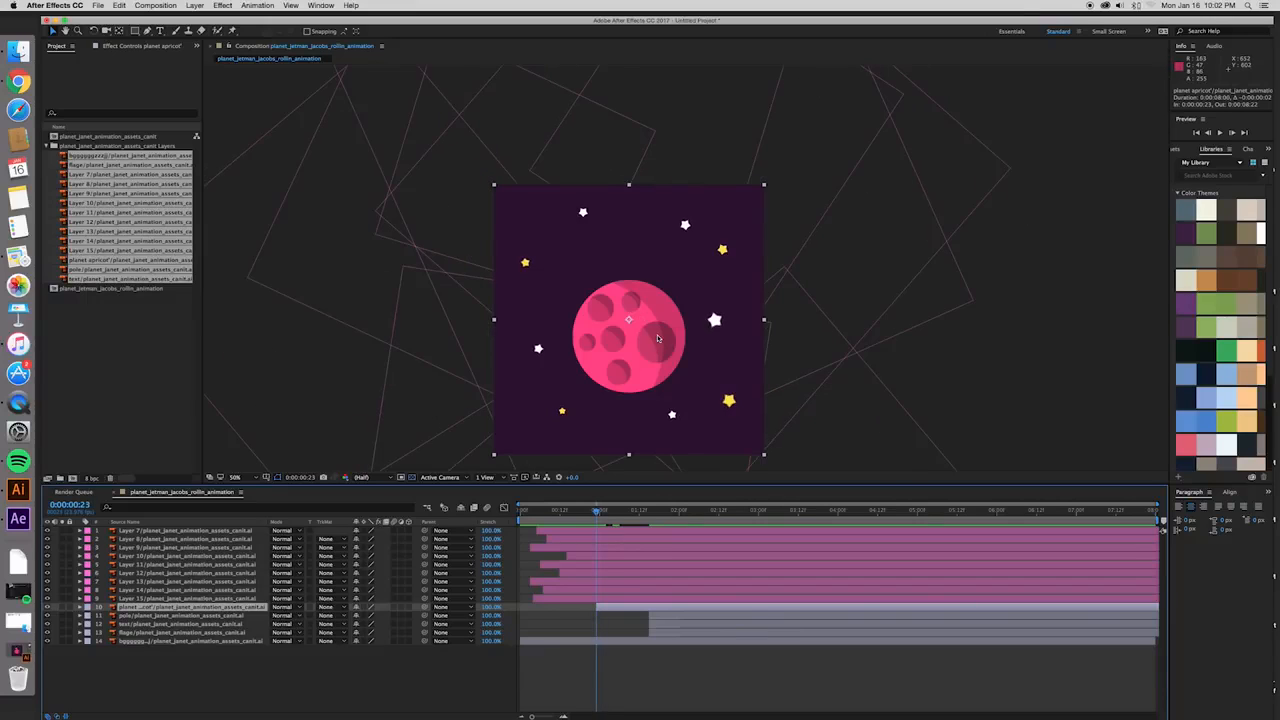
pyautogui.scroll(1, 658, 339)
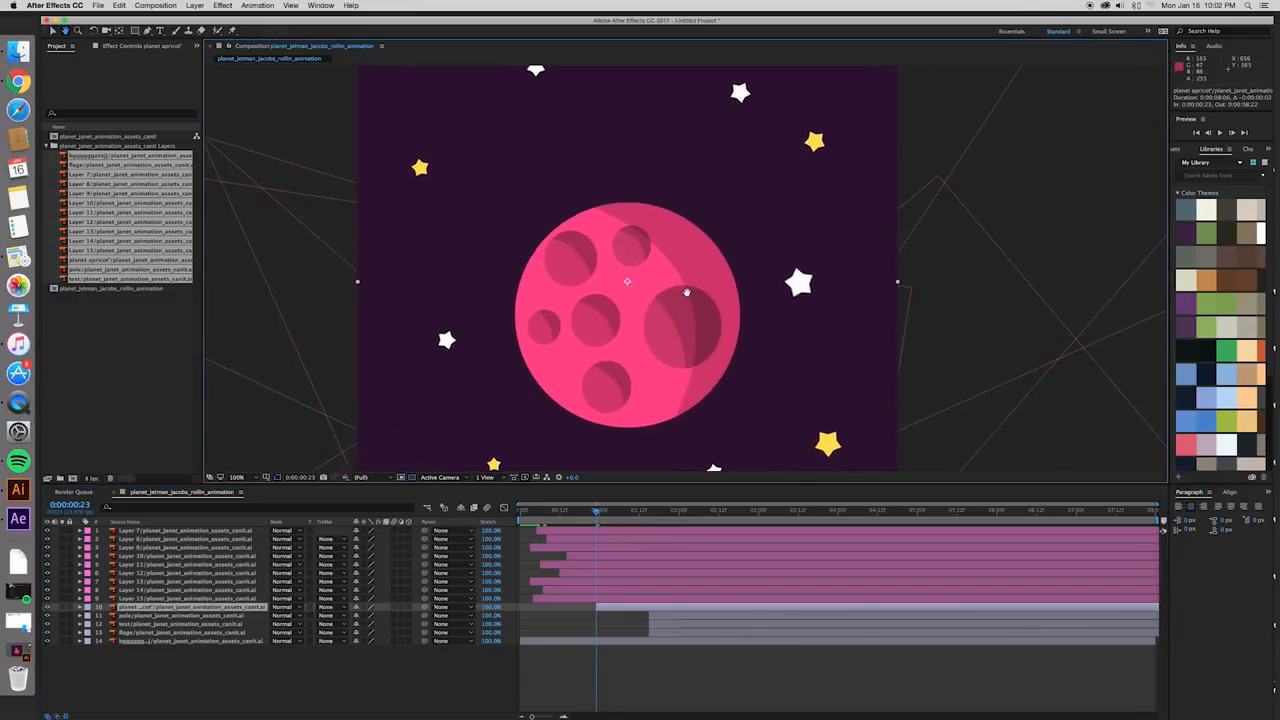
pyautogui.moveTo(631, 284); pyautogui.dragTo(631, 320)
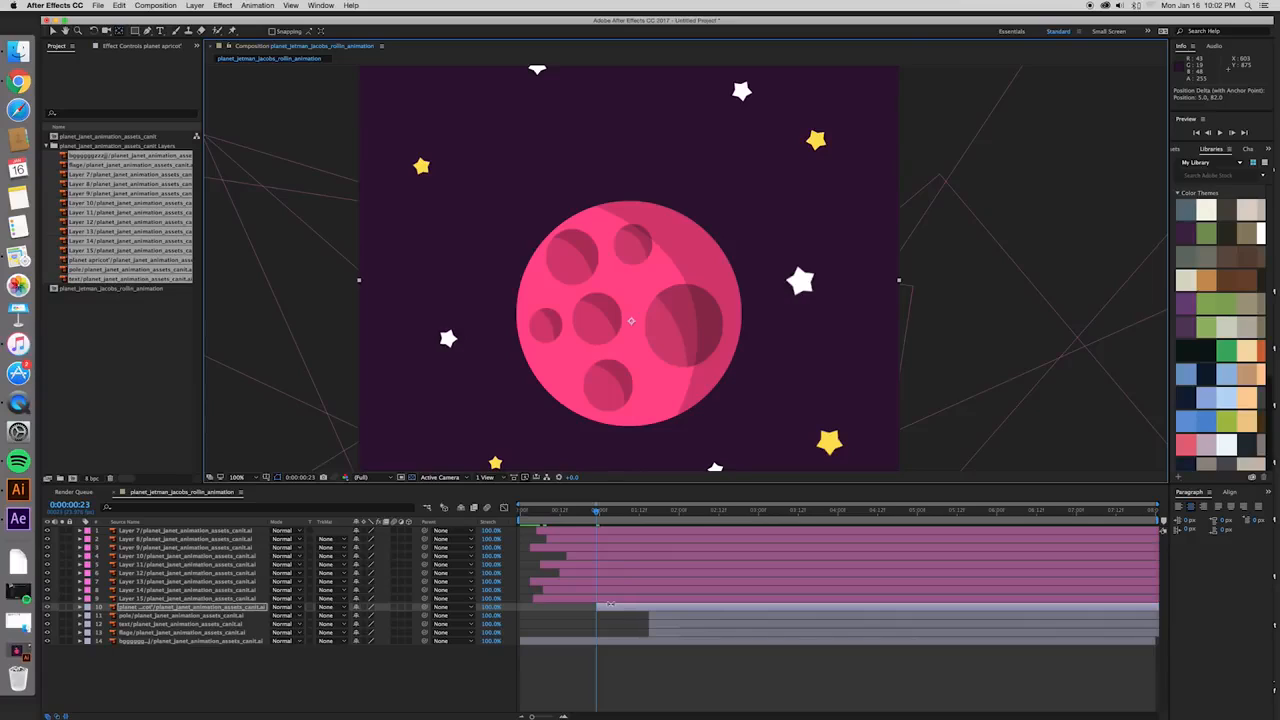
# - Set the planet layer's scale to 0% with a starting keyframe at 0:00:00:23
pyautogui.press('s')
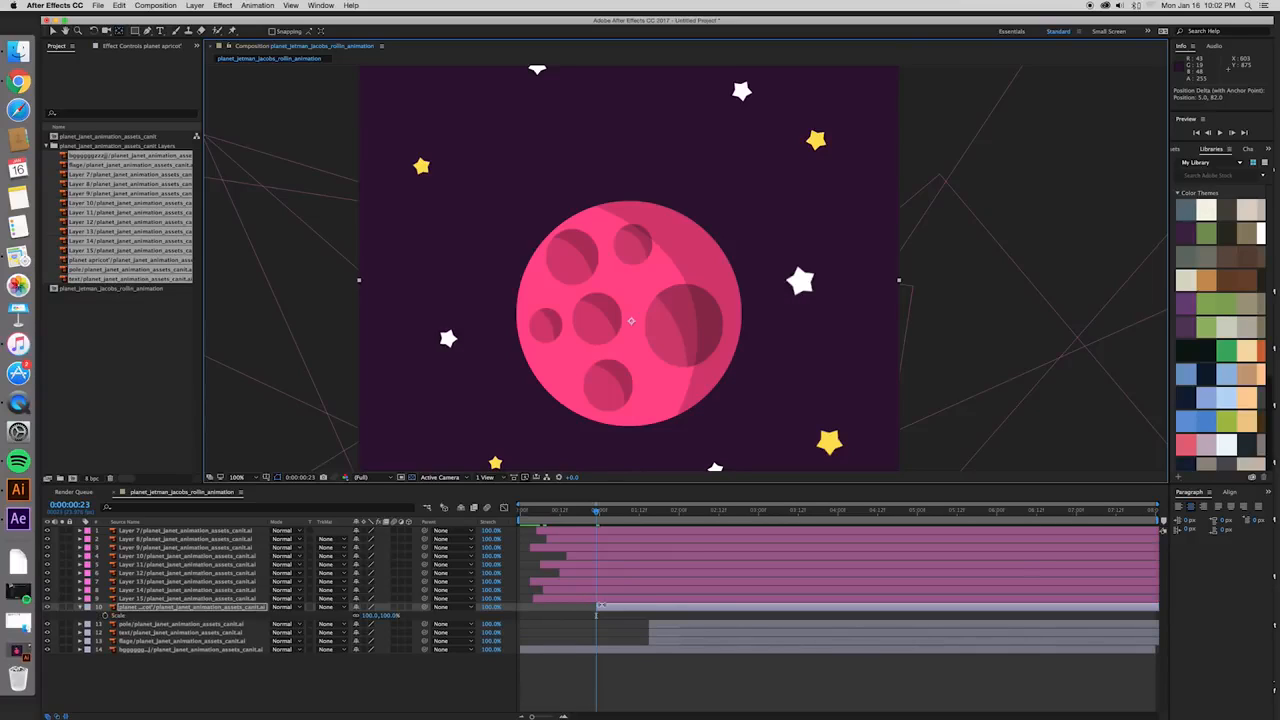
pyautogui.click(390, 615)
pyautogui.write('0')
pyautogui.press('Return')
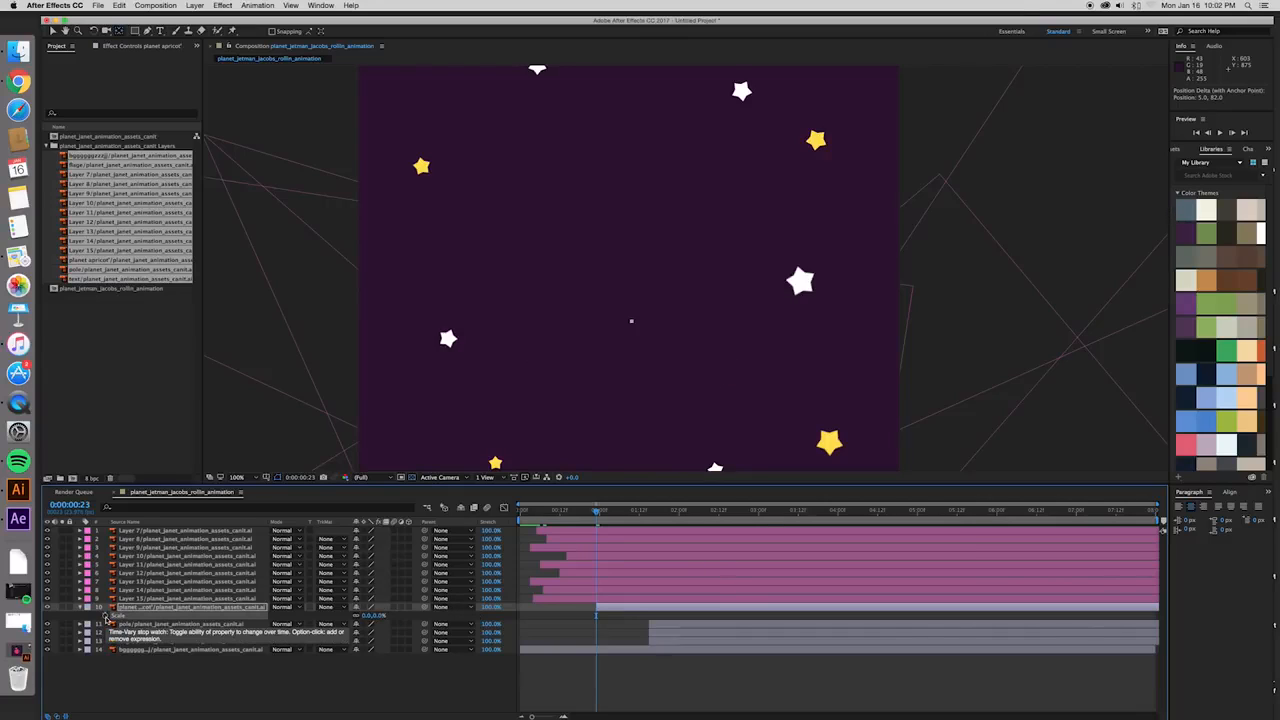
pyautogui.click(106, 617)
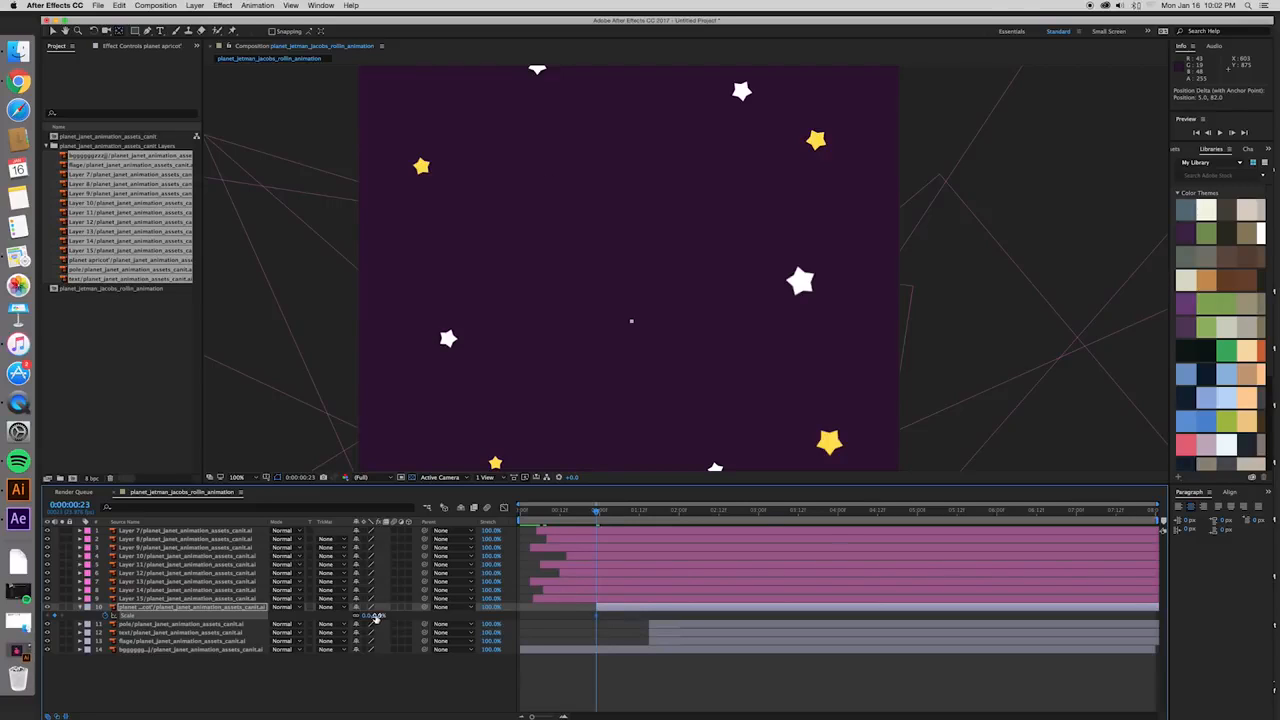
# - Add a 100% scale keyframe for the planet at 0:00:01:13 and preview its growth
pyautogui.moveTo(600, 515); pyautogui.dragTo(645, 517)
pyautogui.click(377, 617)
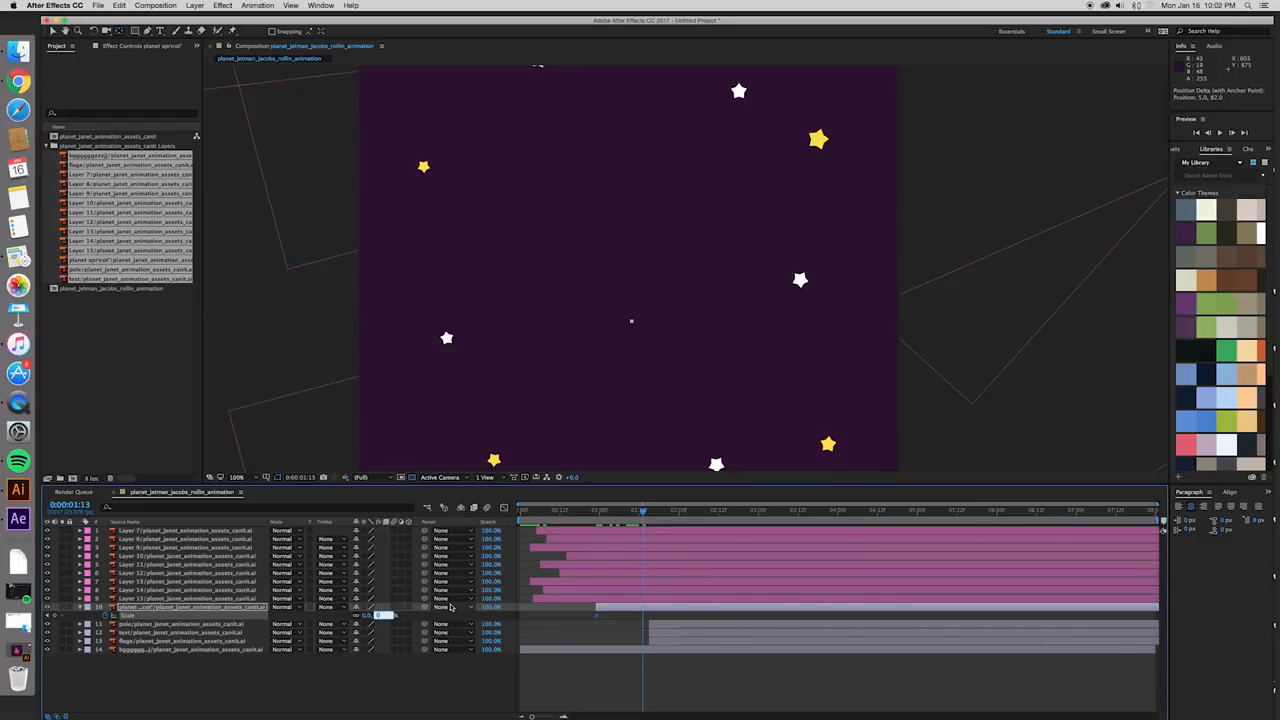
pyautogui.write('100')
pyautogui.press('Return')
pyautogui.press('j')
pyautogui.press('space')
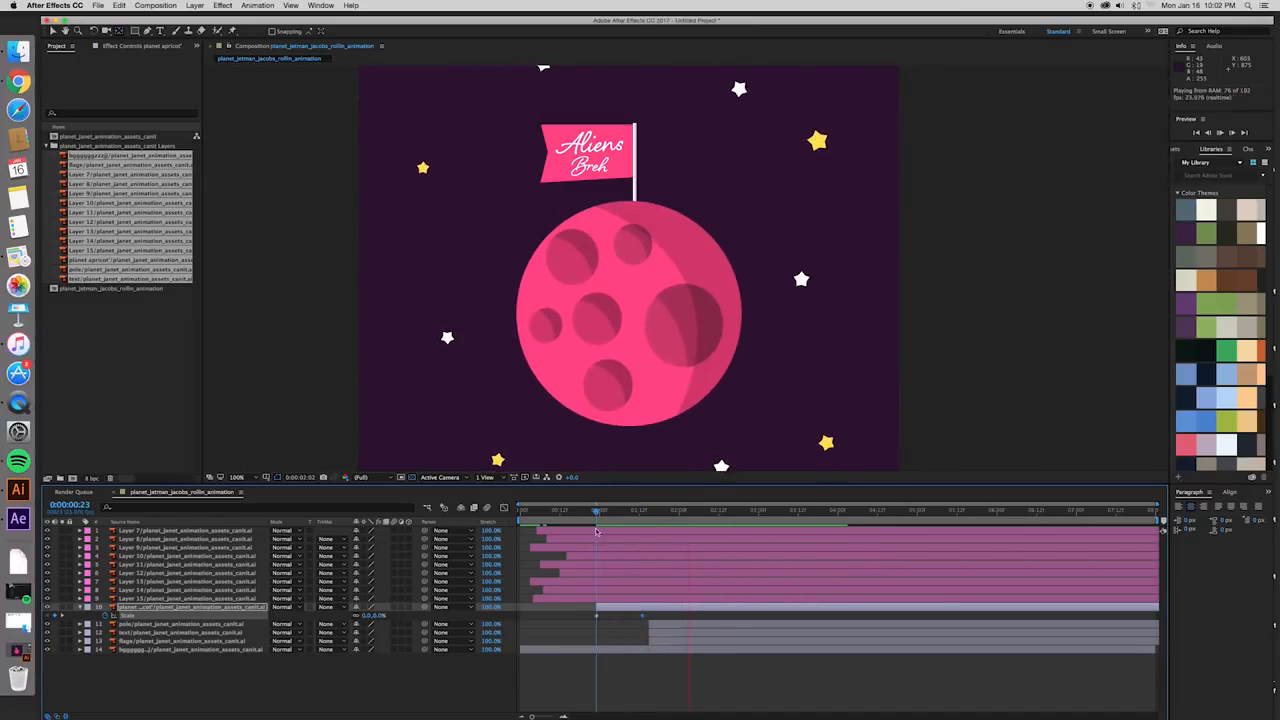
pyautogui.press('space')
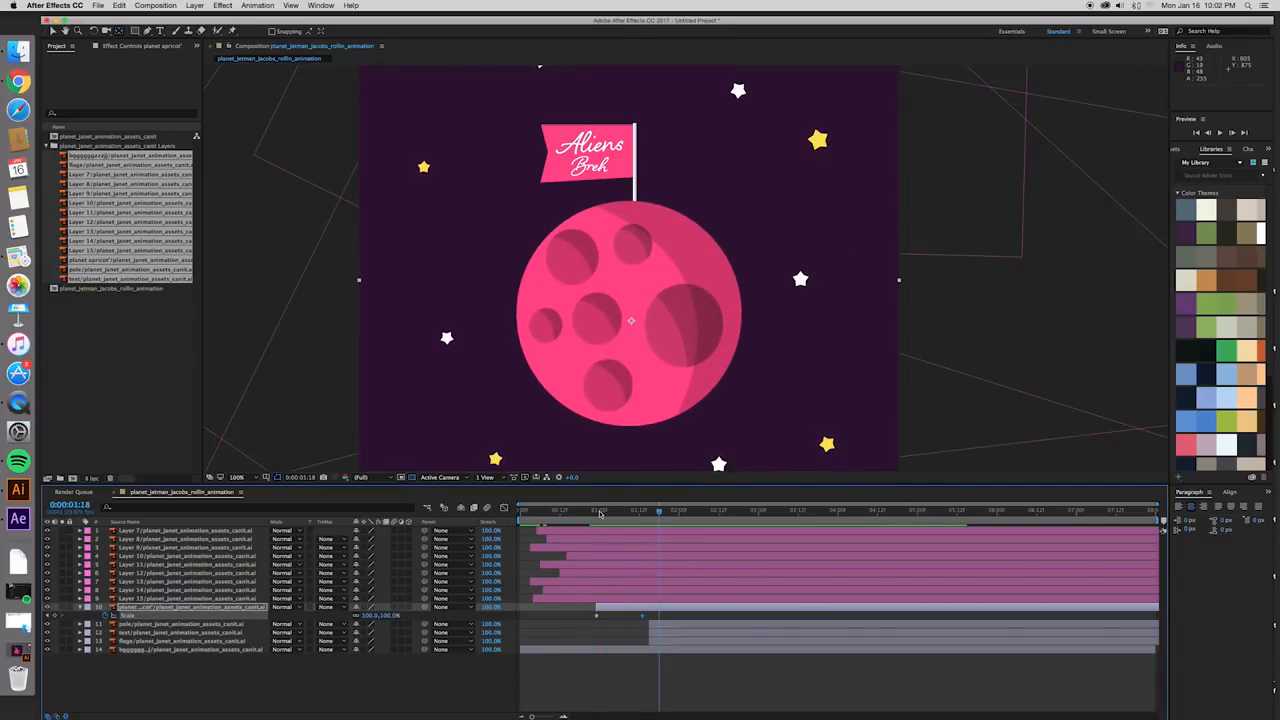
pyautogui.press('space')
pyautogui.press('space')
# - Move the pole, text and flag layers together to start at 0:00:02:17, and preview the planet's entrance alone
pyautogui.click(597, 616)
pyautogui.click(696, 623)
pyautogui.keyDown('shift'); pyautogui.click(697, 641); pyautogui.keyUp('shift')
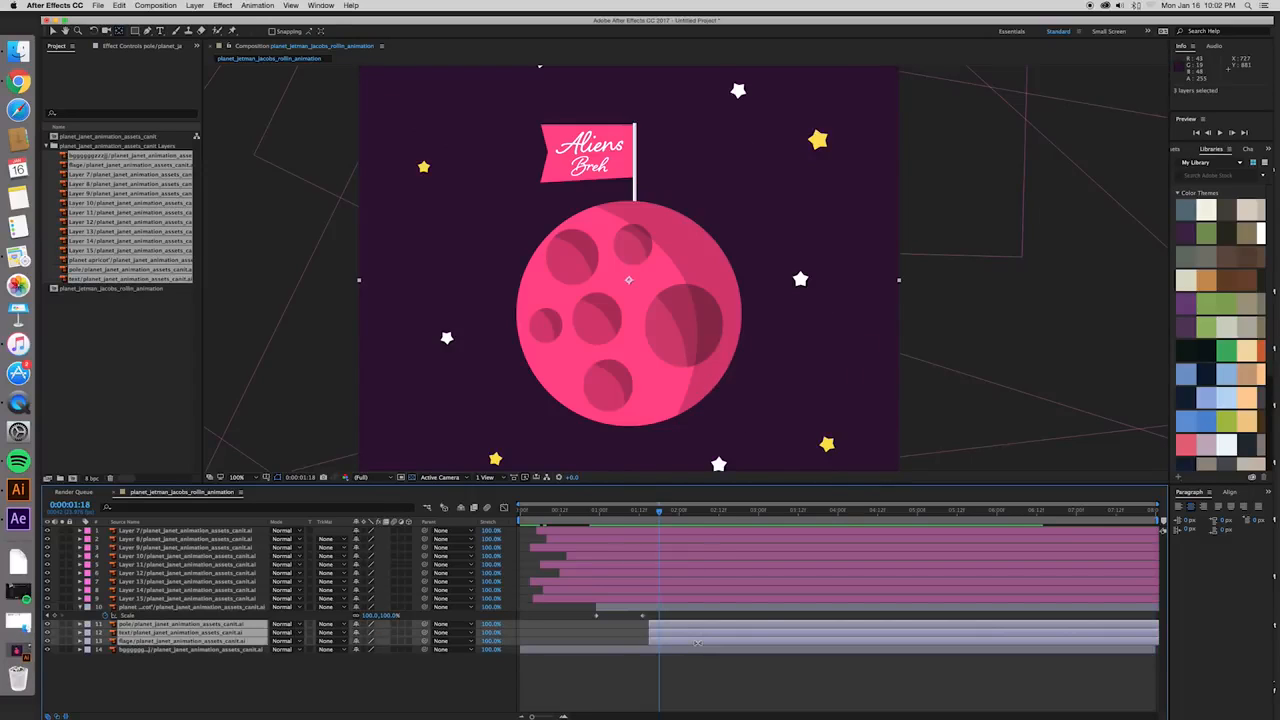
pyautogui.moveTo(650, 624); pyautogui.dragTo(732, 622)
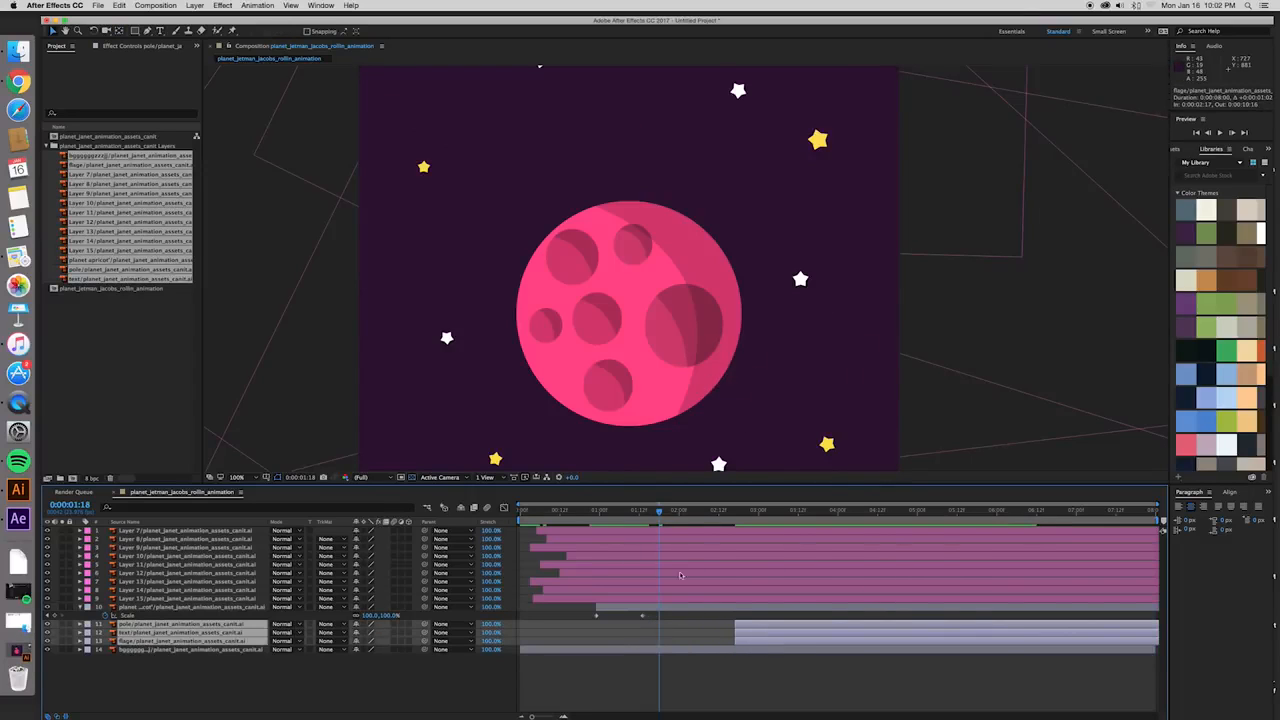
pyautogui.click(595, 513)
pyautogui.press('space')
pyautogui.press('space')
# - Ease the planet's two scale keyframes in the Graph Editor, shaping a steep start and an overshoot of about 104% before it settles
pyautogui.click(639, 616)
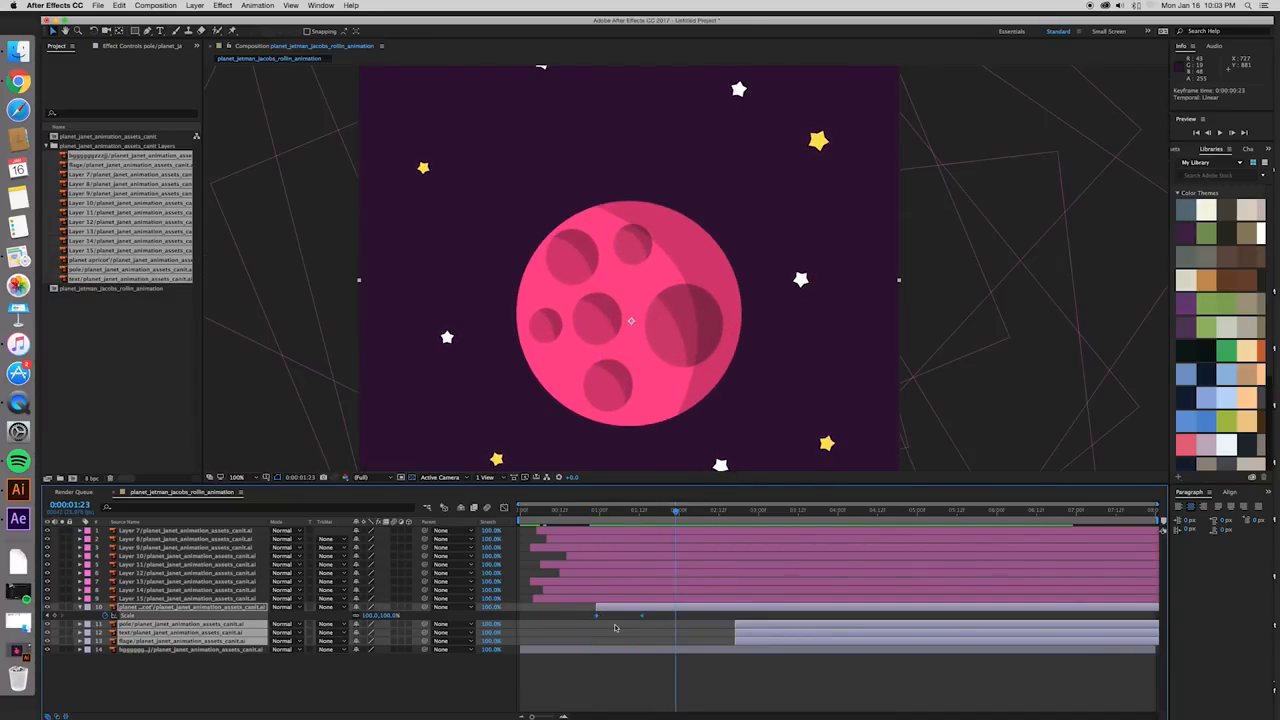
pyautogui.click(505, 509)
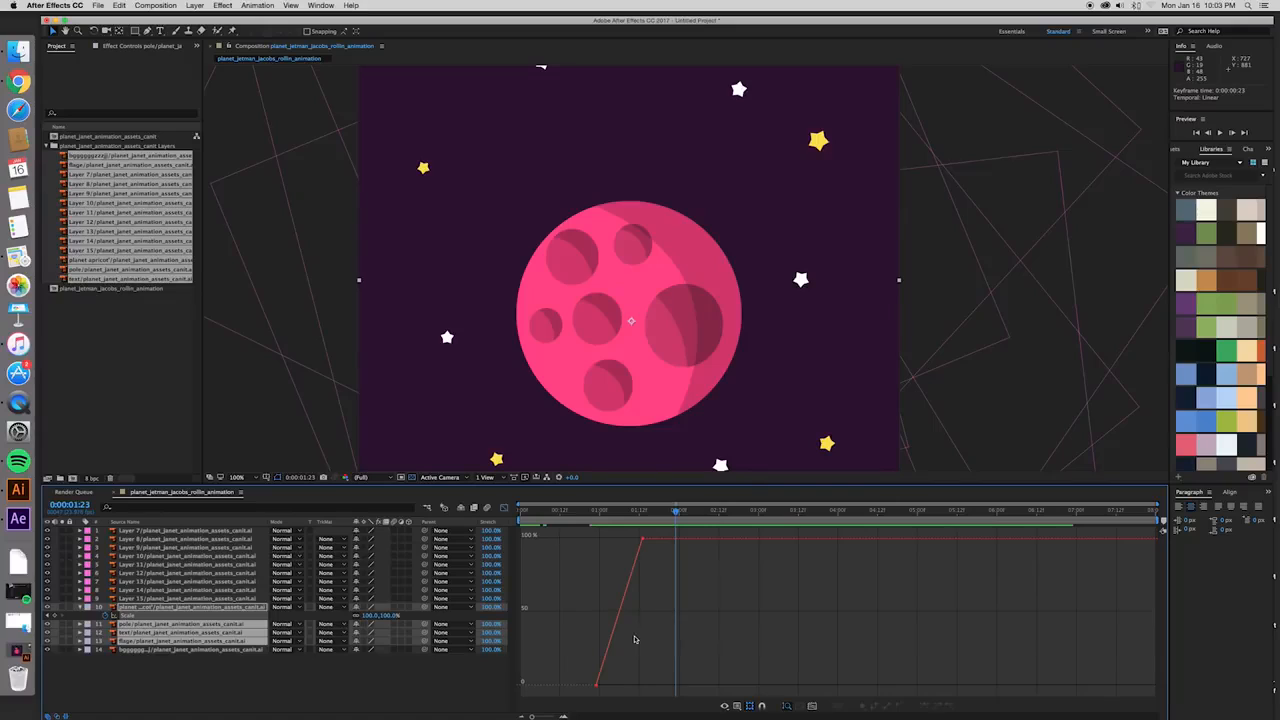
pyautogui.moveTo(612, 693); pyautogui.dragTo(571, 662)
pyautogui.moveTo(632, 531); pyautogui.dragTo(664, 557)
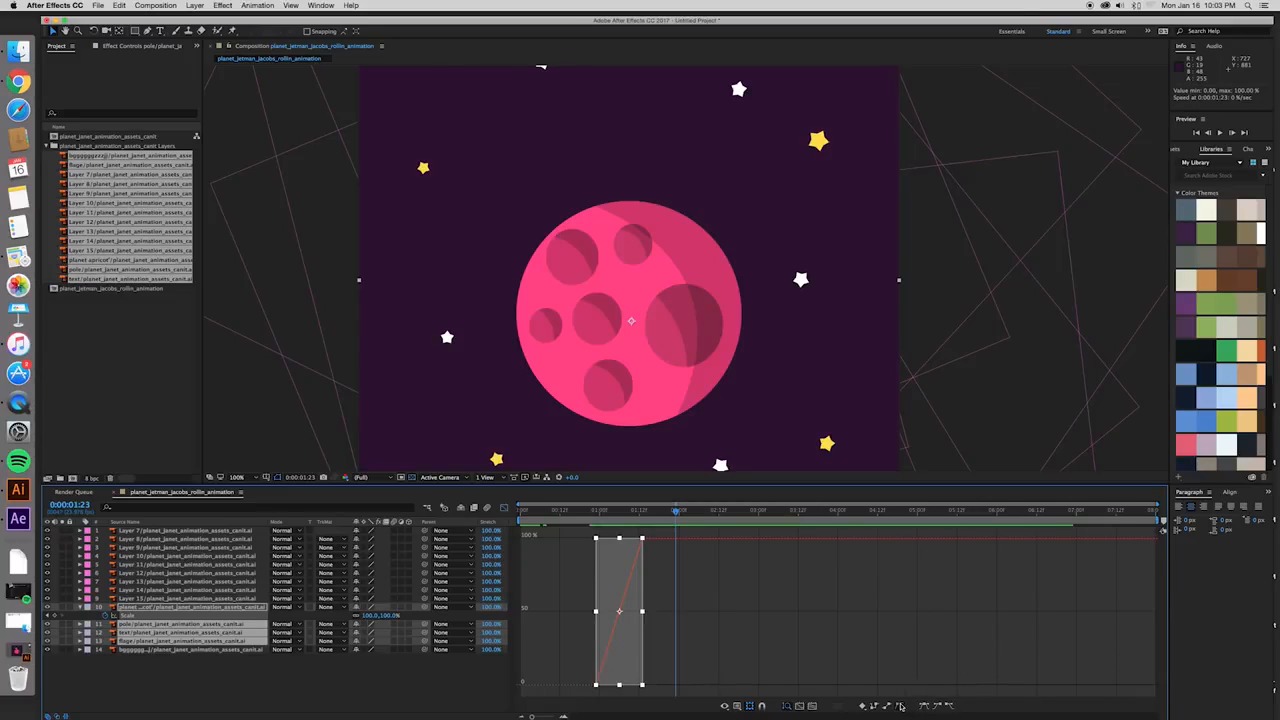
pyautogui.click(705, 632)
pyautogui.moveTo(611, 691); pyautogui.dragTo(581, 637)
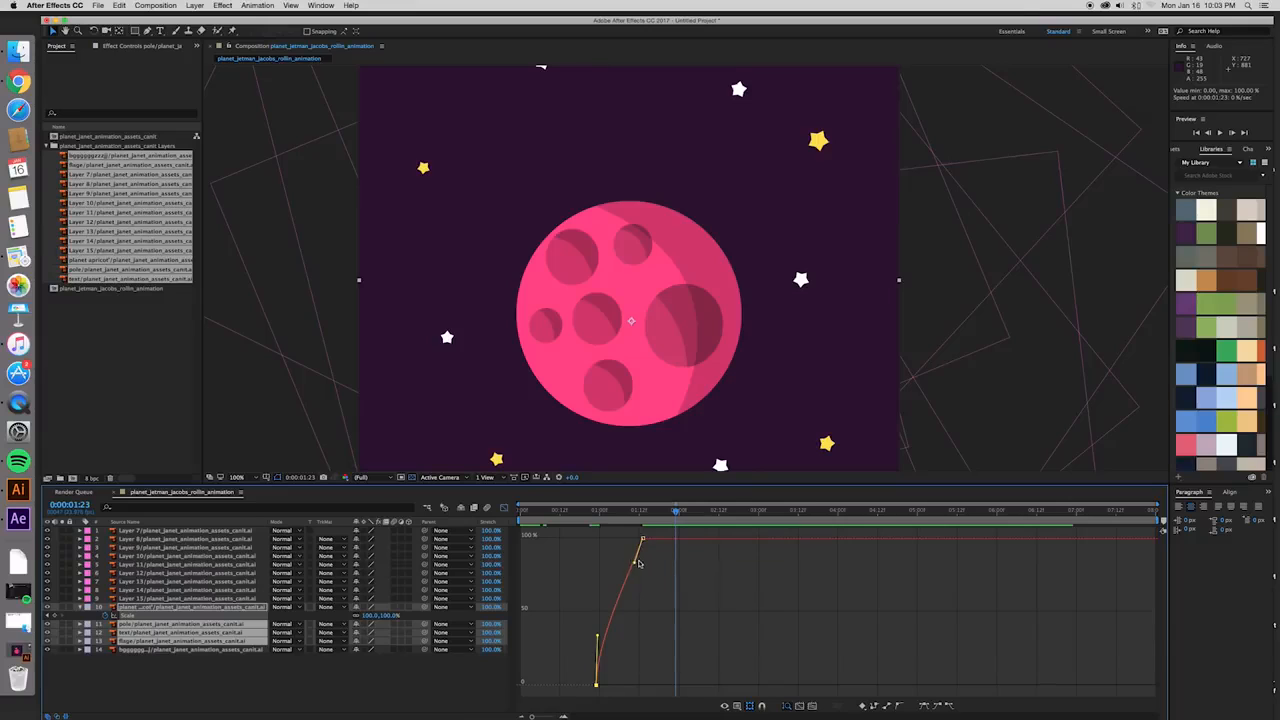
pyautogui.moveTo(635, 565); pyautogui.dragTo(618, 524)
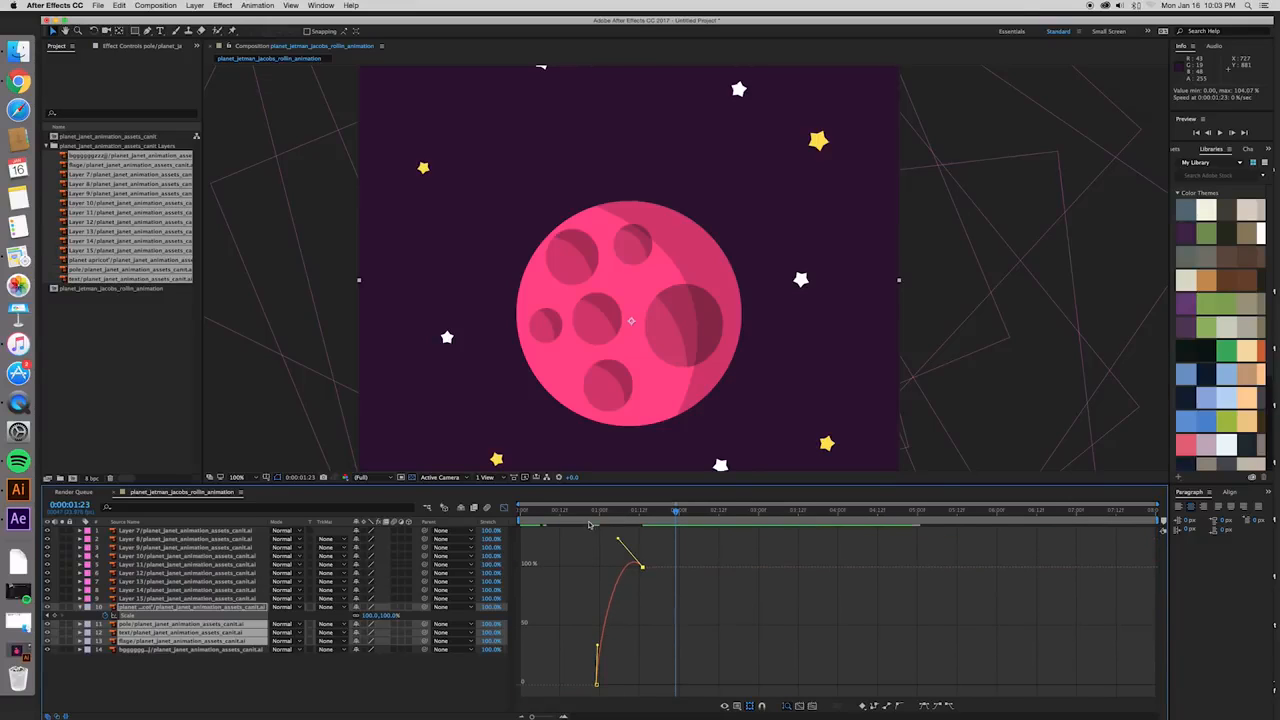
# - Preview the planet's pop, raise the overshoot of its scale curve slightly to about 106%, and return to the layer bars
pyautogui.click(590, 512)
pyautogui.press('space')
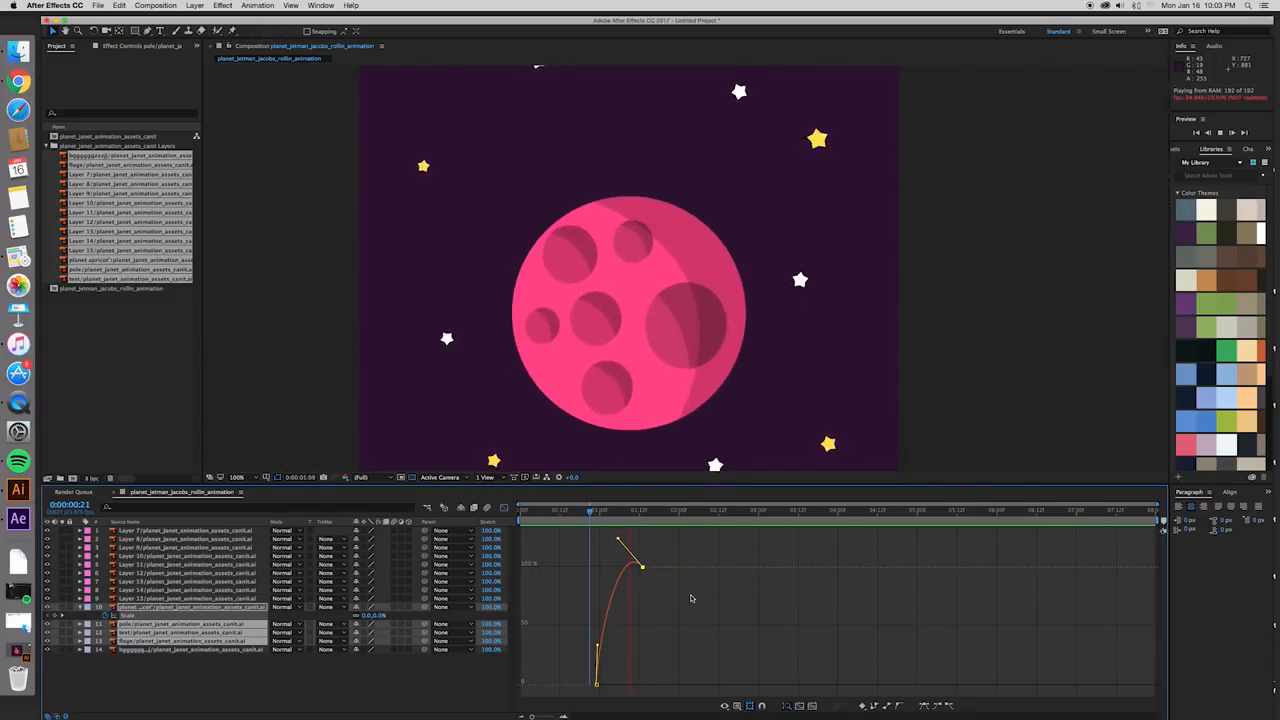
pyautogui.press('space')
pyautogui.moveTo(618, 540); pyautogui.dragTo(614, 531)
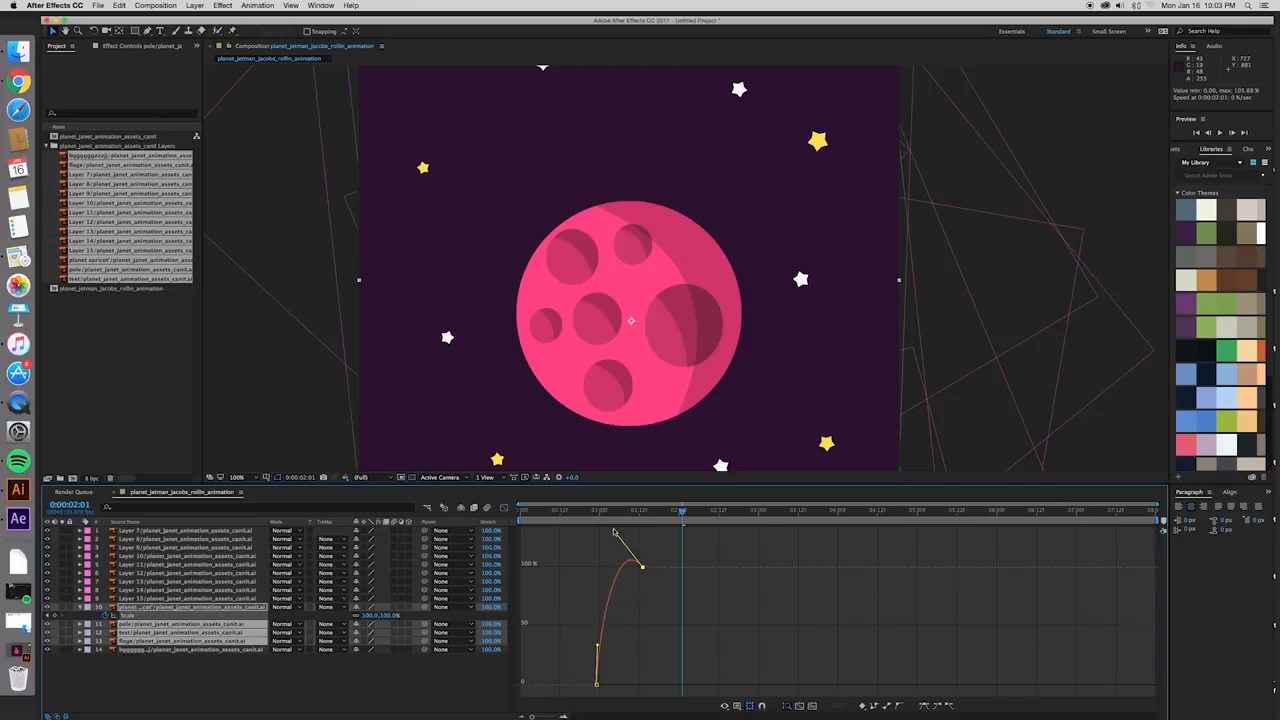
pyautogui.press('space')
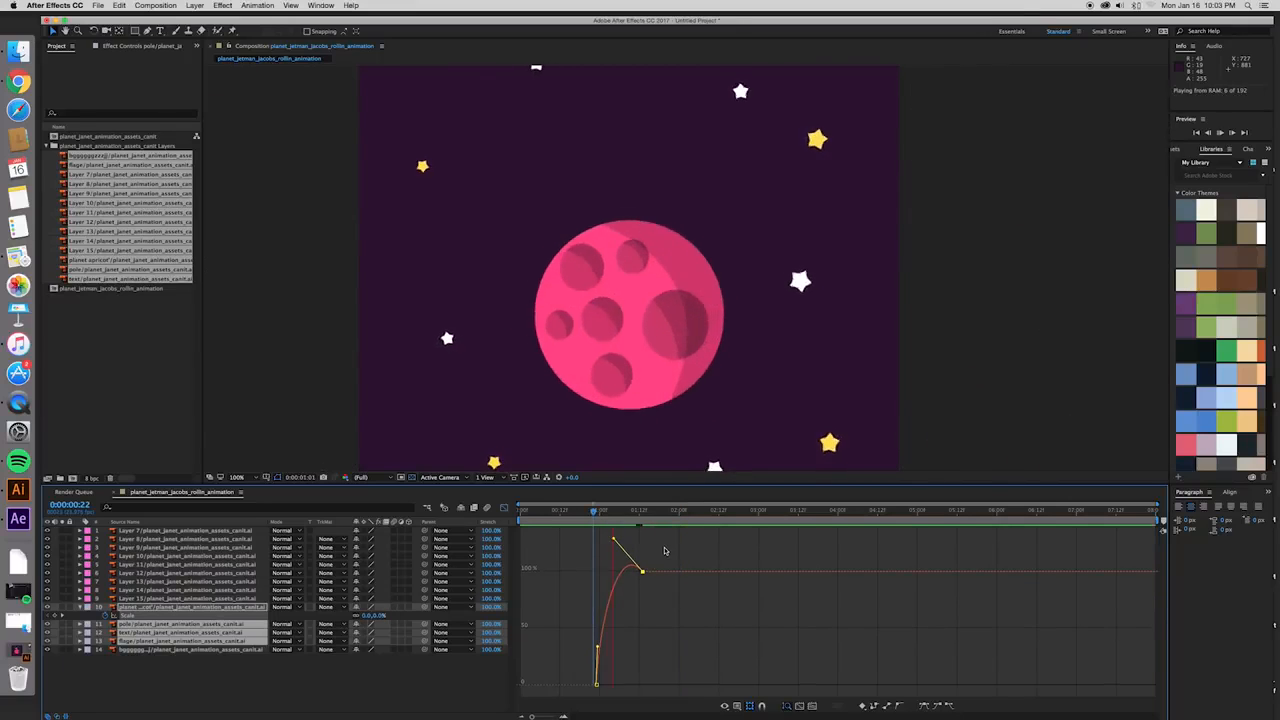
pyautogui.press('space')
pyautogui.hotkey('shift', 'F3')
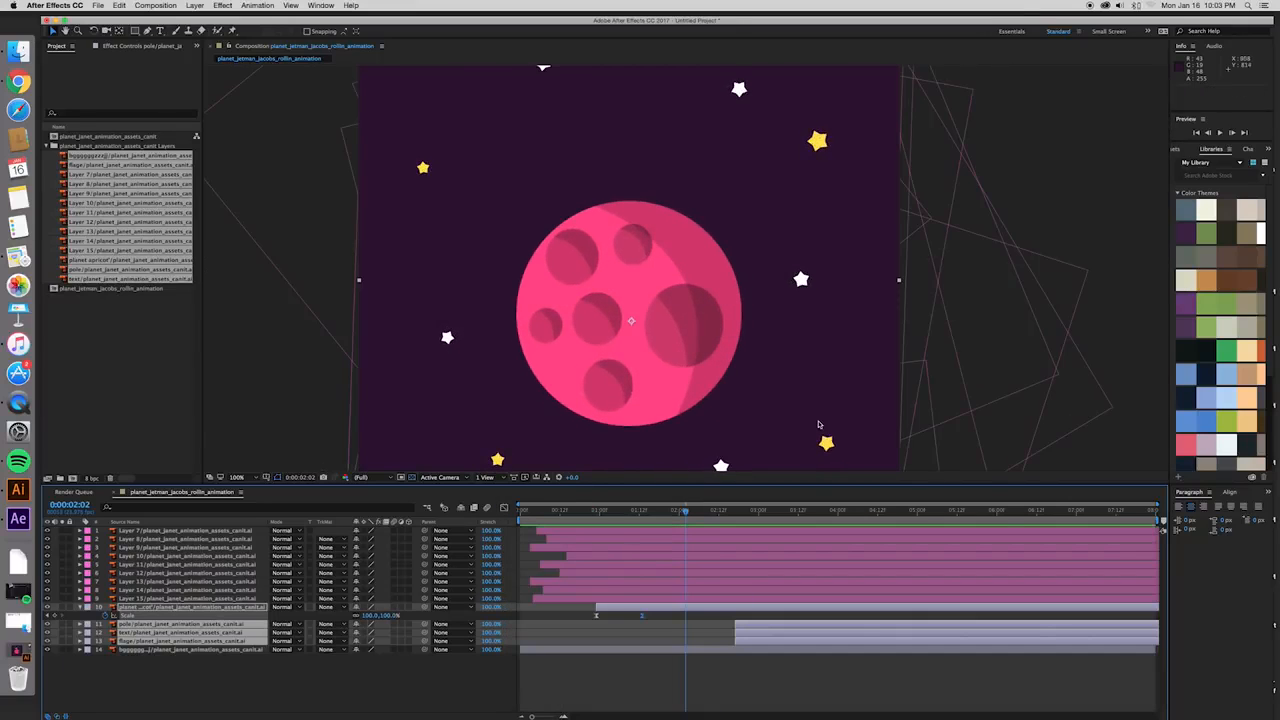
# - Preview the planet's pop-in with the whole composition in view, starting from 0:00:00:18
pyautogui.press(',')
pyautogui.click(580, 511)
pyautogui.press('space')
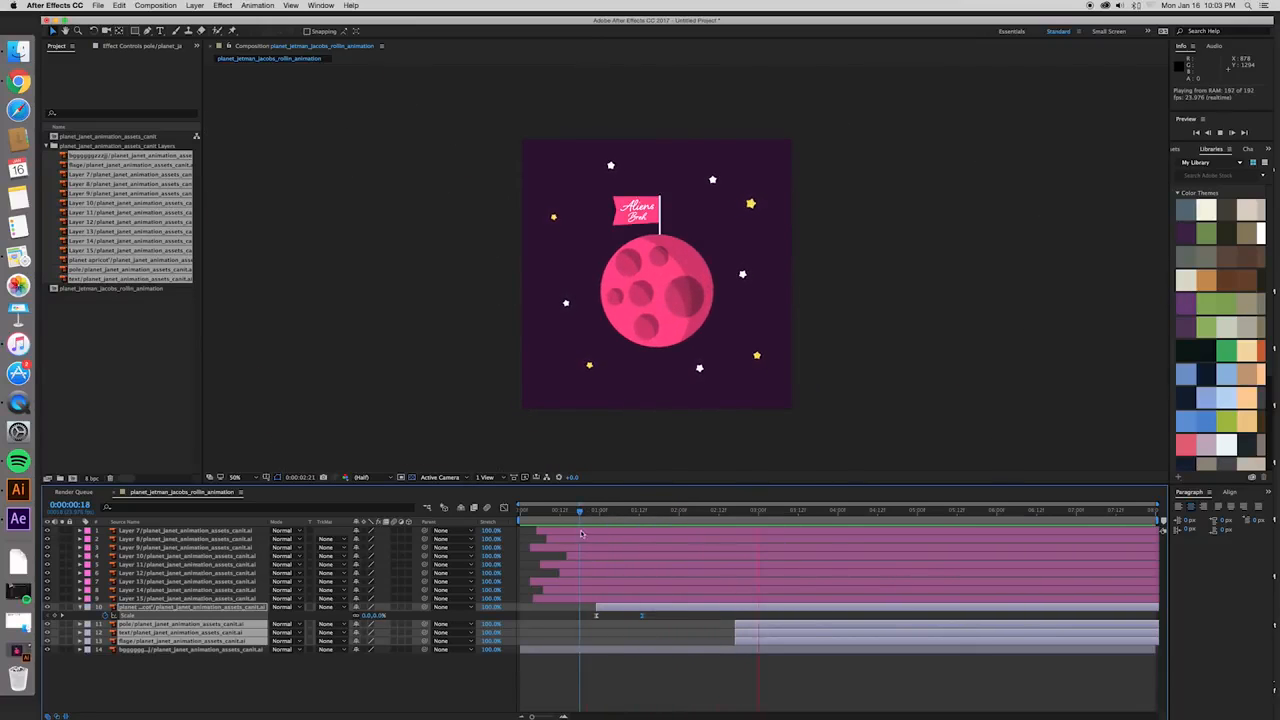
pyautogui.press('space')
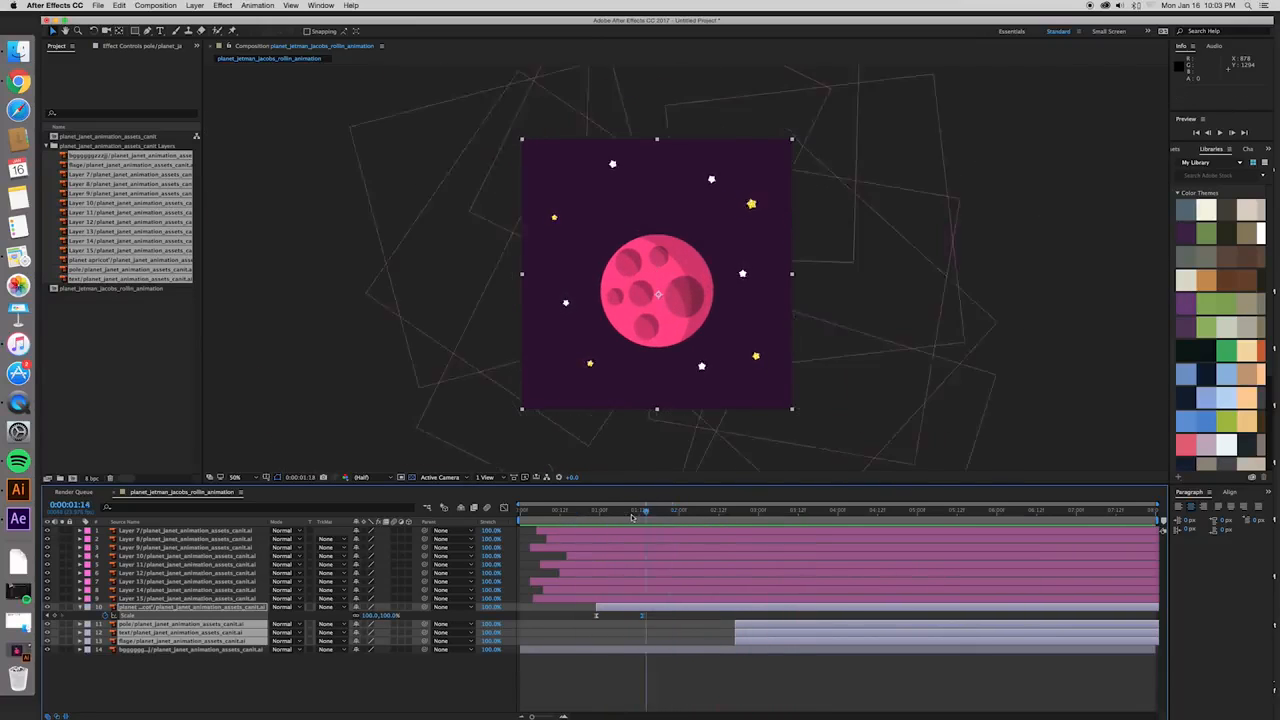
pyautogui.press('space')
pyautogui.press('space')
# - Move the pole layer earlier so it starts at 0:00:01:23
pyautogui.click(752, 625)
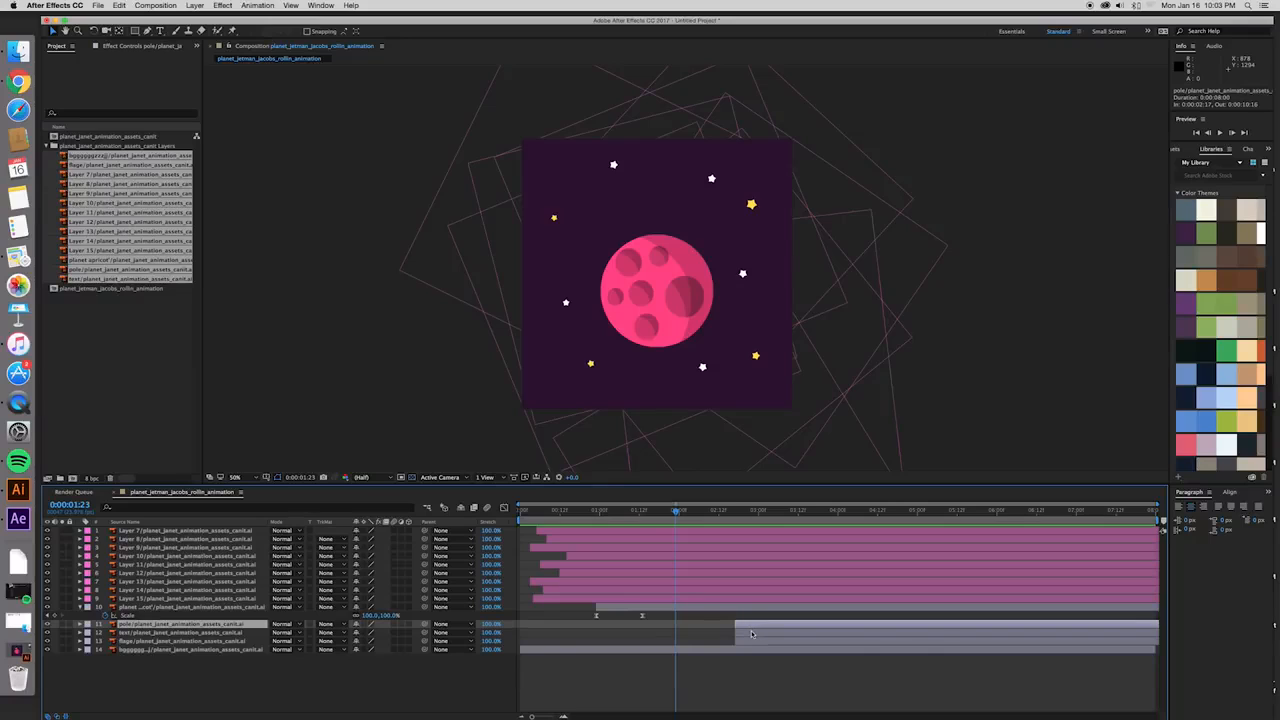
pyautogui.moveTo(757, 631)
pyautogui.mouseDown()
pyautogui.moveTo(702, 624)
pyautogui.moveTo(741, 620)
pyautogui.mouseUp()
pyautogui.press('=')
pyautogui.press('.')
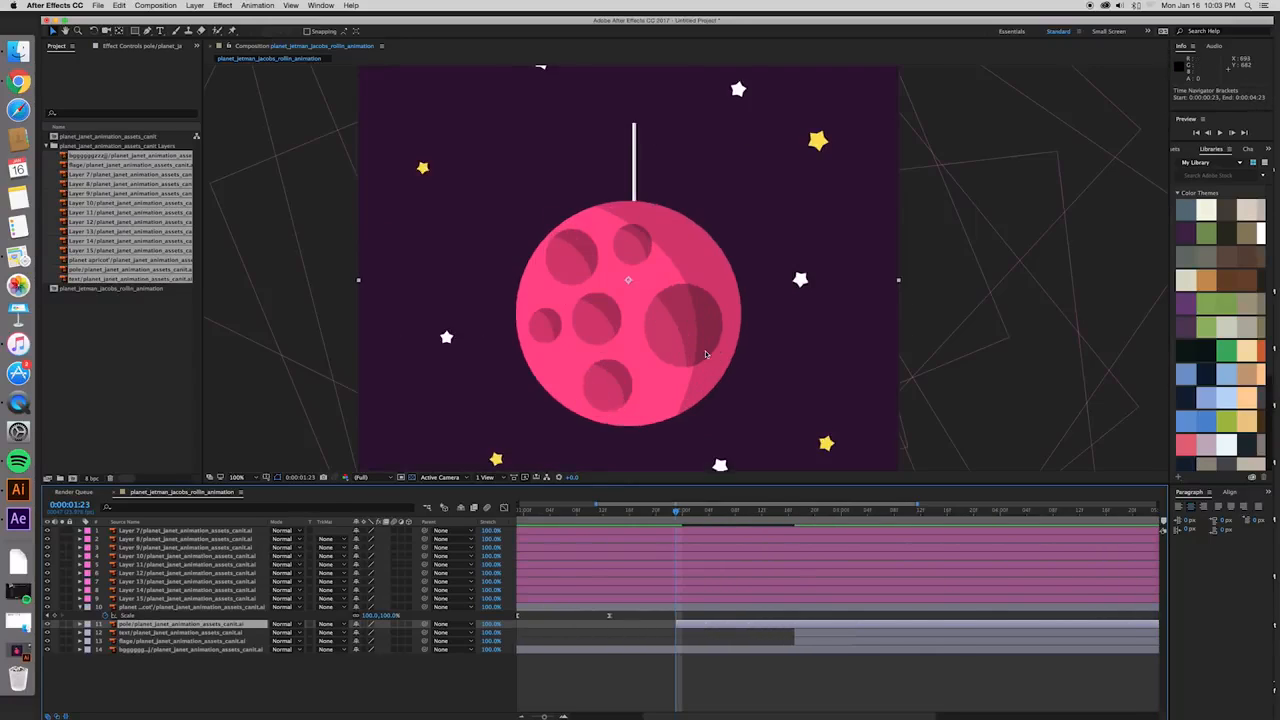
# - Move the pole layer's anchor point down to the planet's centre with the Pan Behind tool and compare it with the planet's anchor point
pyautogui.scroll(2, 695, 333)
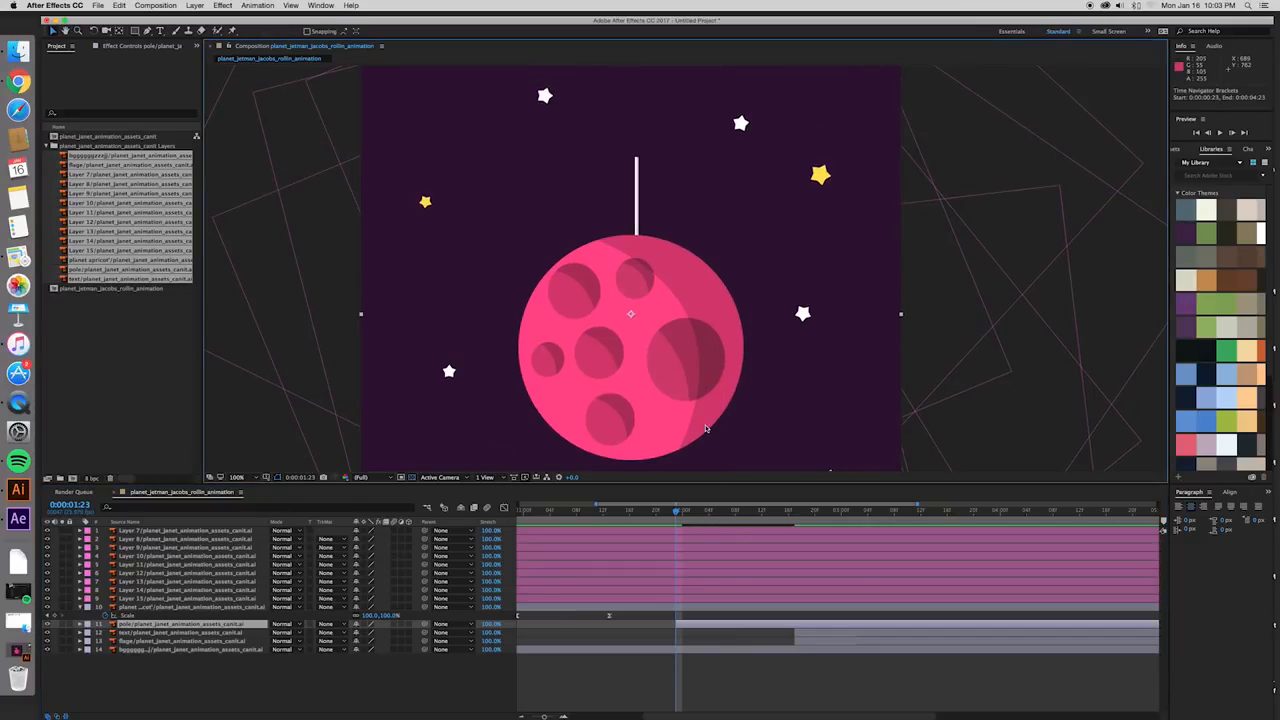
pyautogui.moveTo(632, 316); pyautogui.dragTo(636, 366)
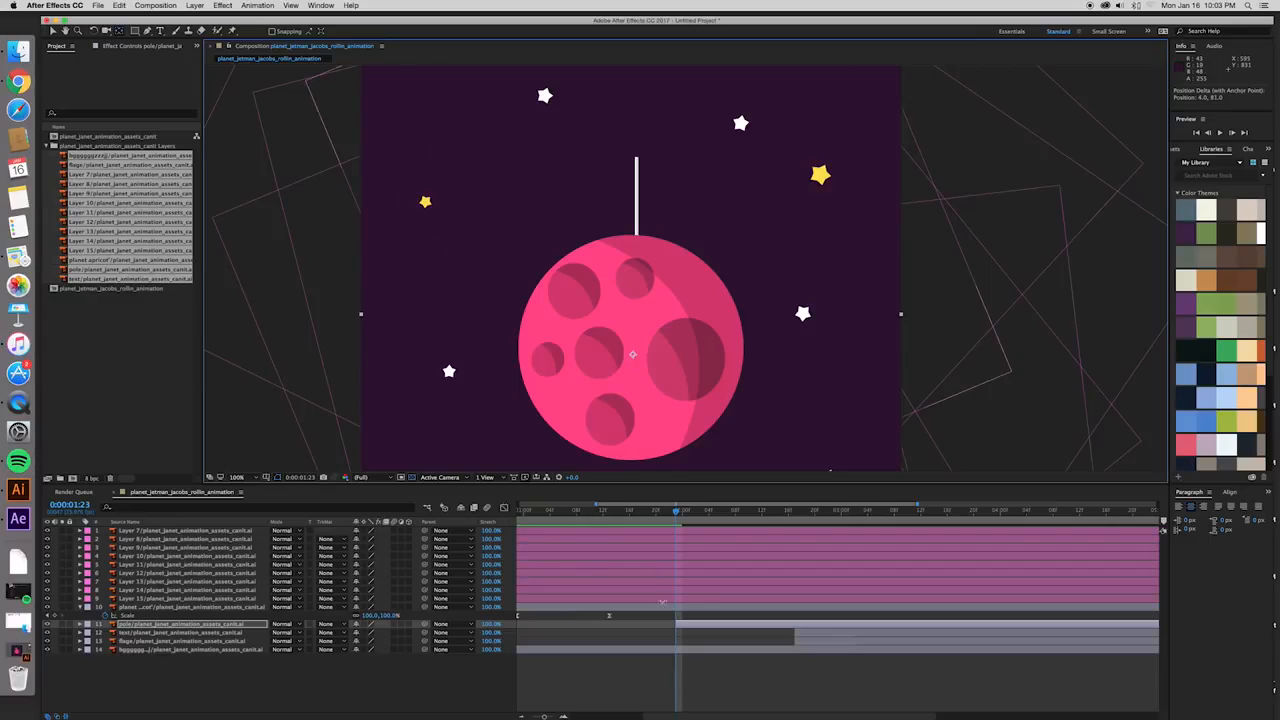
pyautogui.click(709, 609)
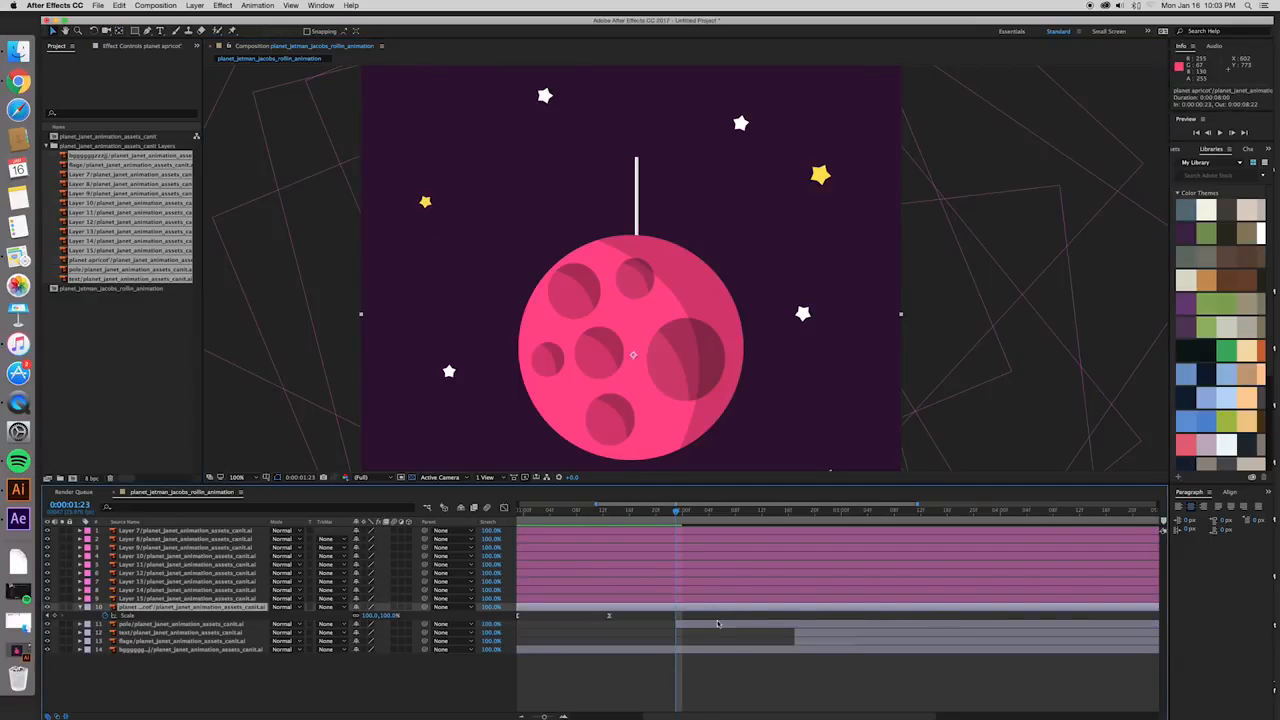
pyautogui.click(715, 622)
# - Nudge the pole layer 1 px across and 4 px down, and compare its anchor point with the planet's
pyautogui.moveTo(634, 357); pyautogui.dragTo(634, 360)
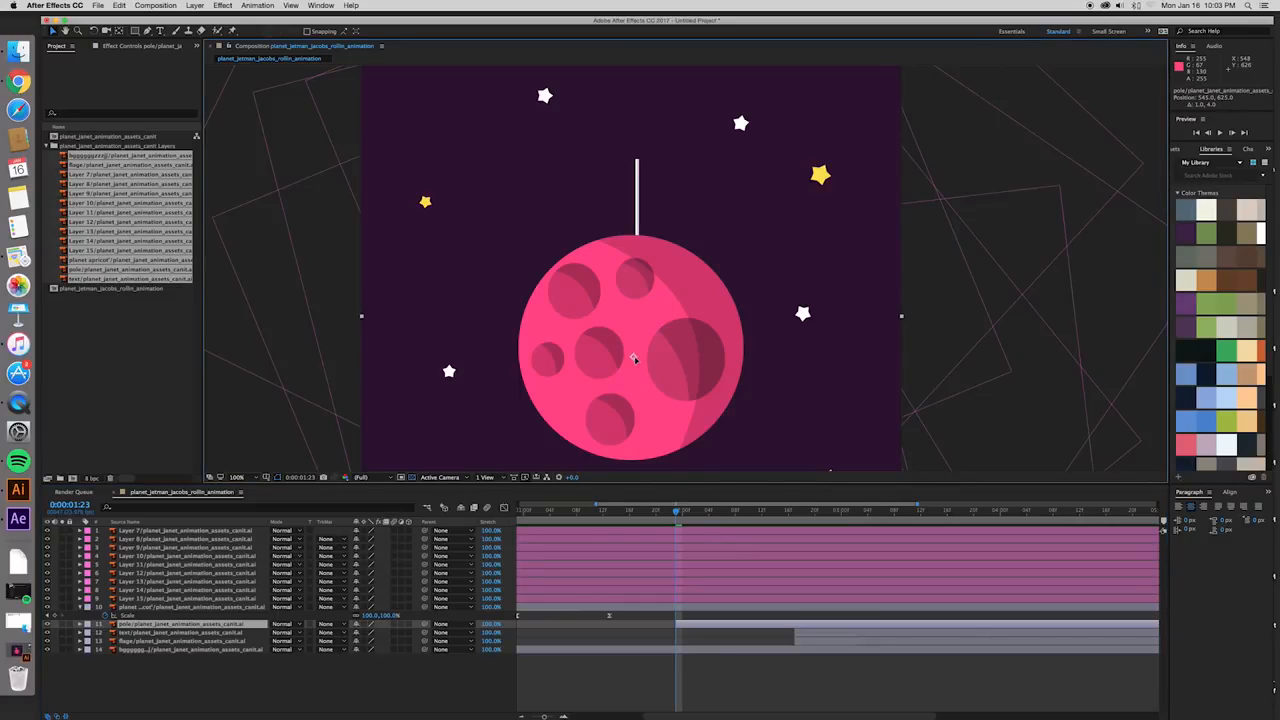
pyautogui.click(713, 607)
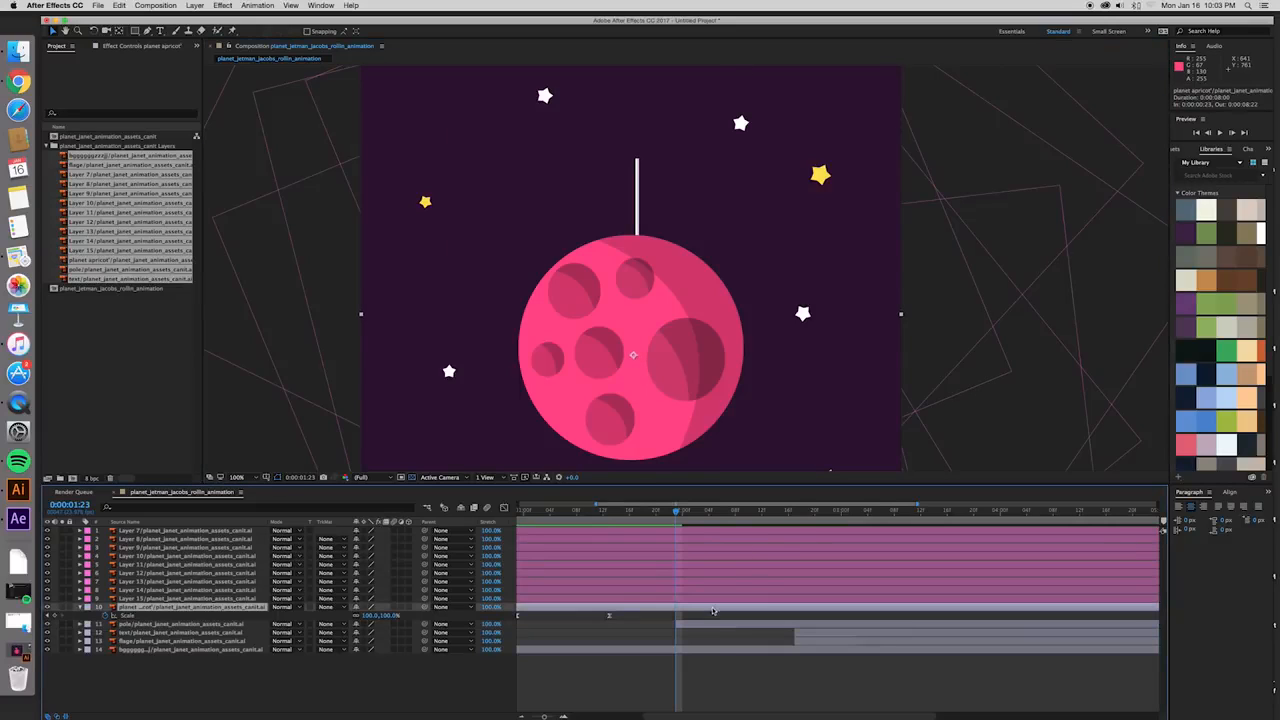
pyautogui.click(713, 624)
# - Fine-tune the pole layer's anchor point with the Pan Behind tool until it matches the planet's anchor point
pyautogui.moveTo(634, 357); pyautogui.dragTo(636, 360)
pyautogui.click(738, 608)
pyautogui.click(738, 624)
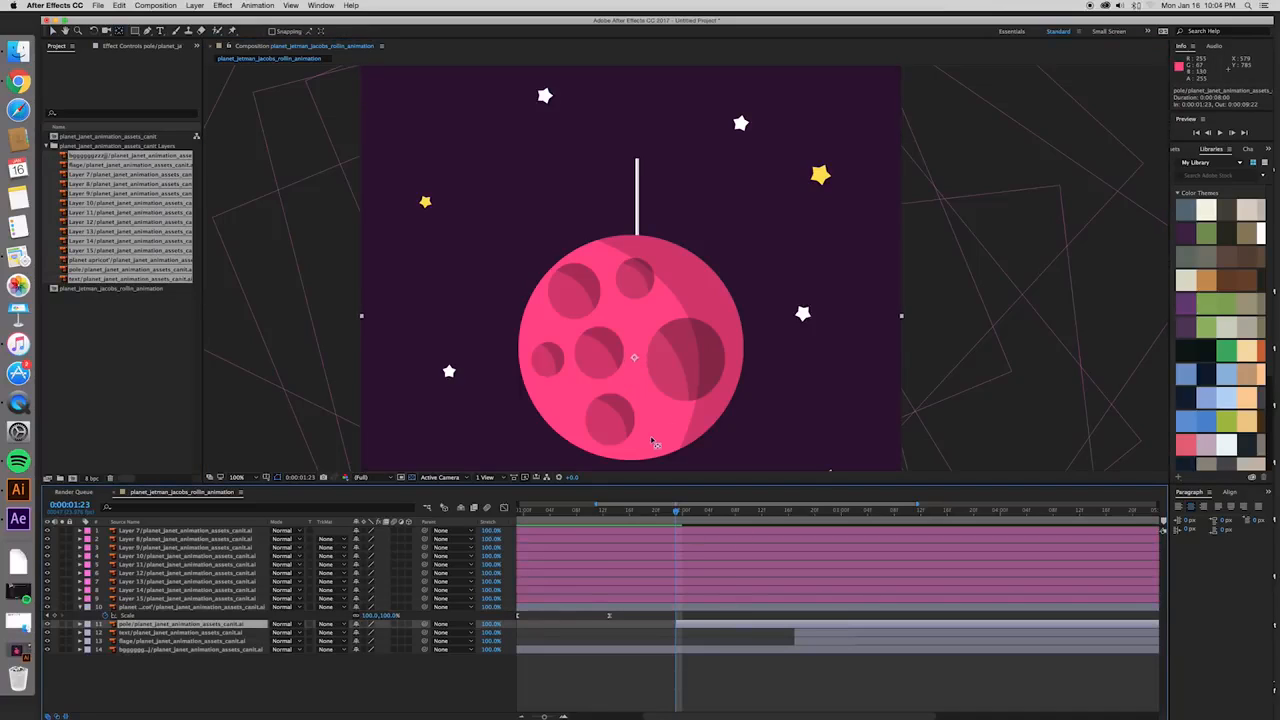
pyautogui.moveTo(637, 368); pyautogui.dragTo(636, 363)
pyautogui.click(712, 607)
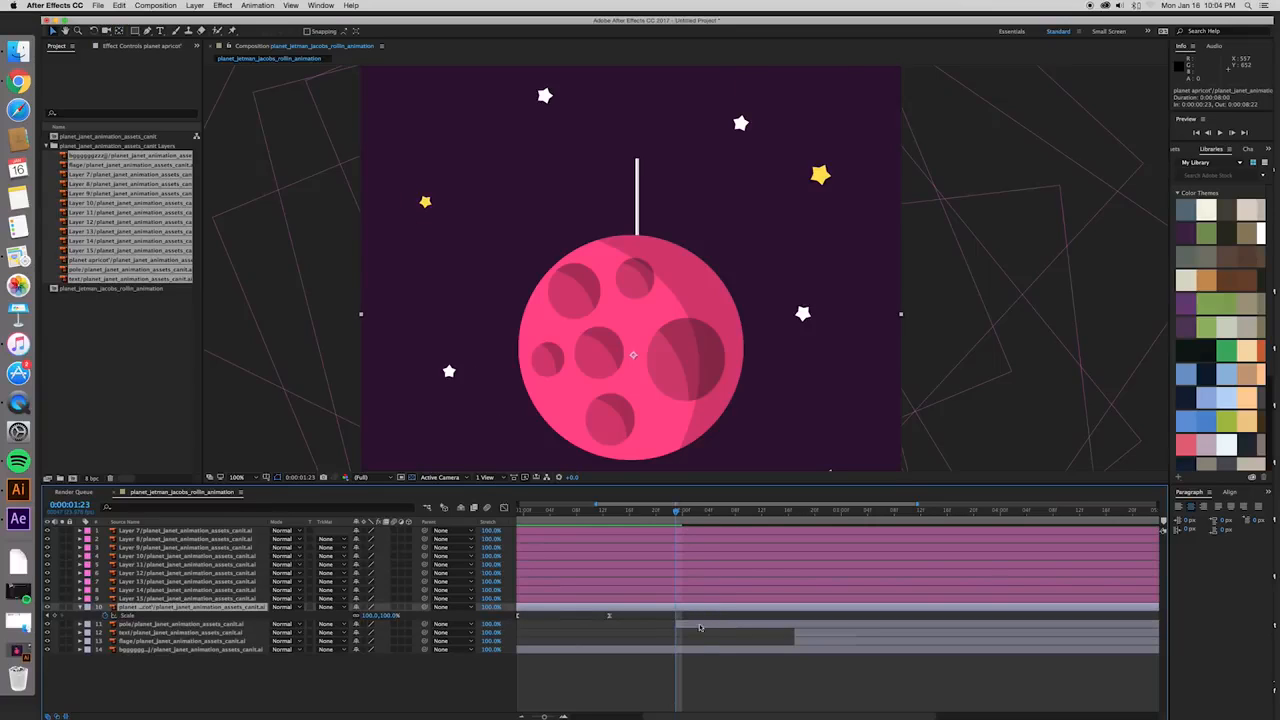
pyautogui.click(703, 627)
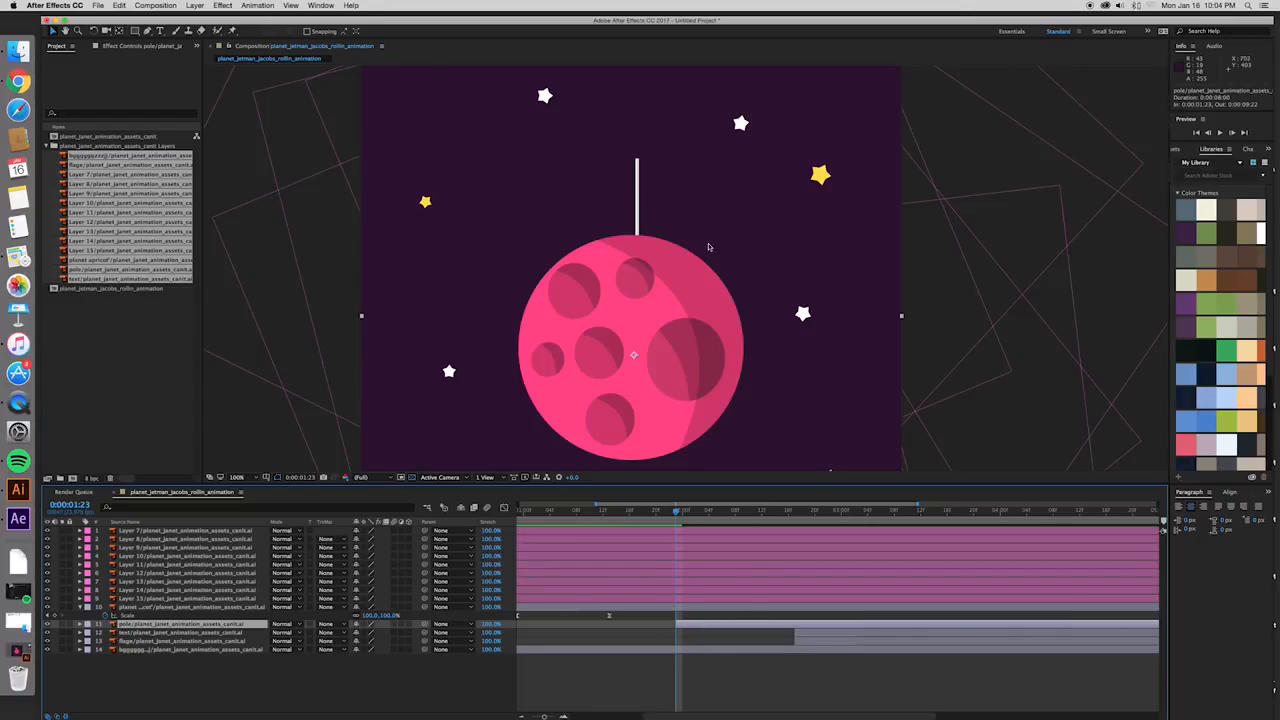
# - Undo the stray move of the pole and display the pole layer's Position property
pyautogui.moveTo(637, 210); pyautogui.dragTo(631, 210)
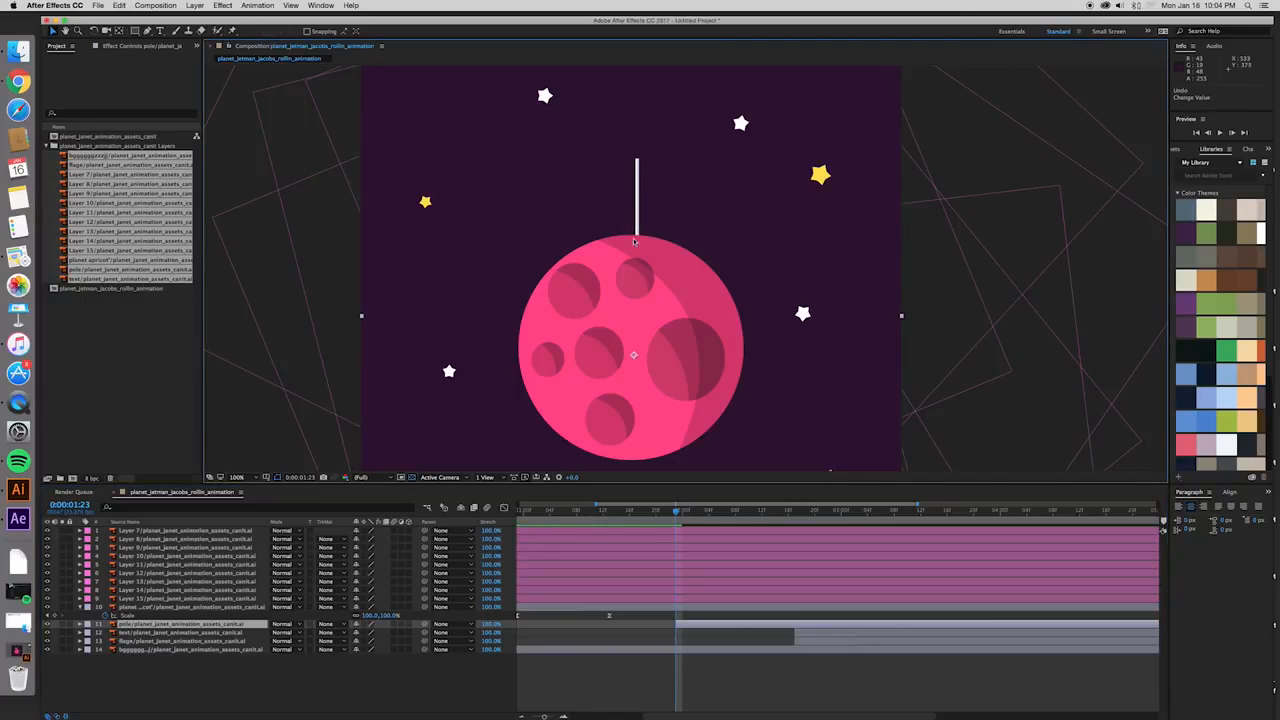
pyautogui.press('super+z')
pyautogui.hotkey('alt', 'shift', 'p')
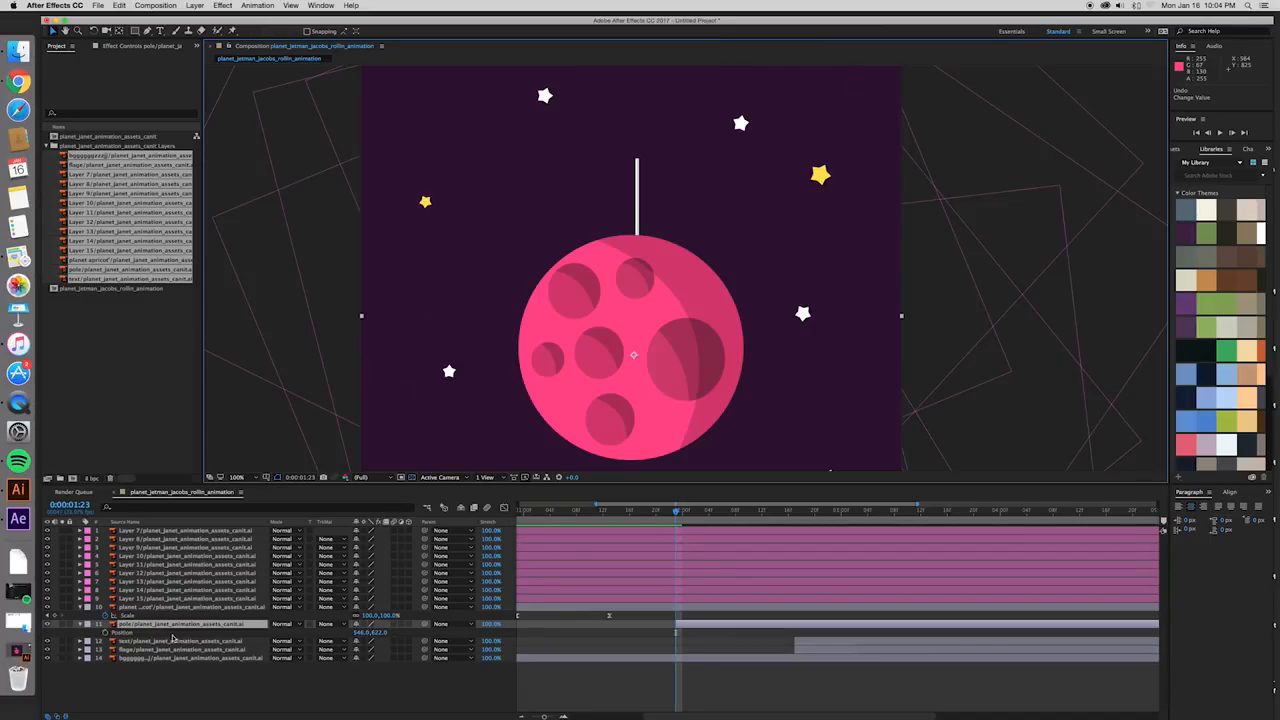
pyautogui.click(172, 636)
pyautogui.press('Return')
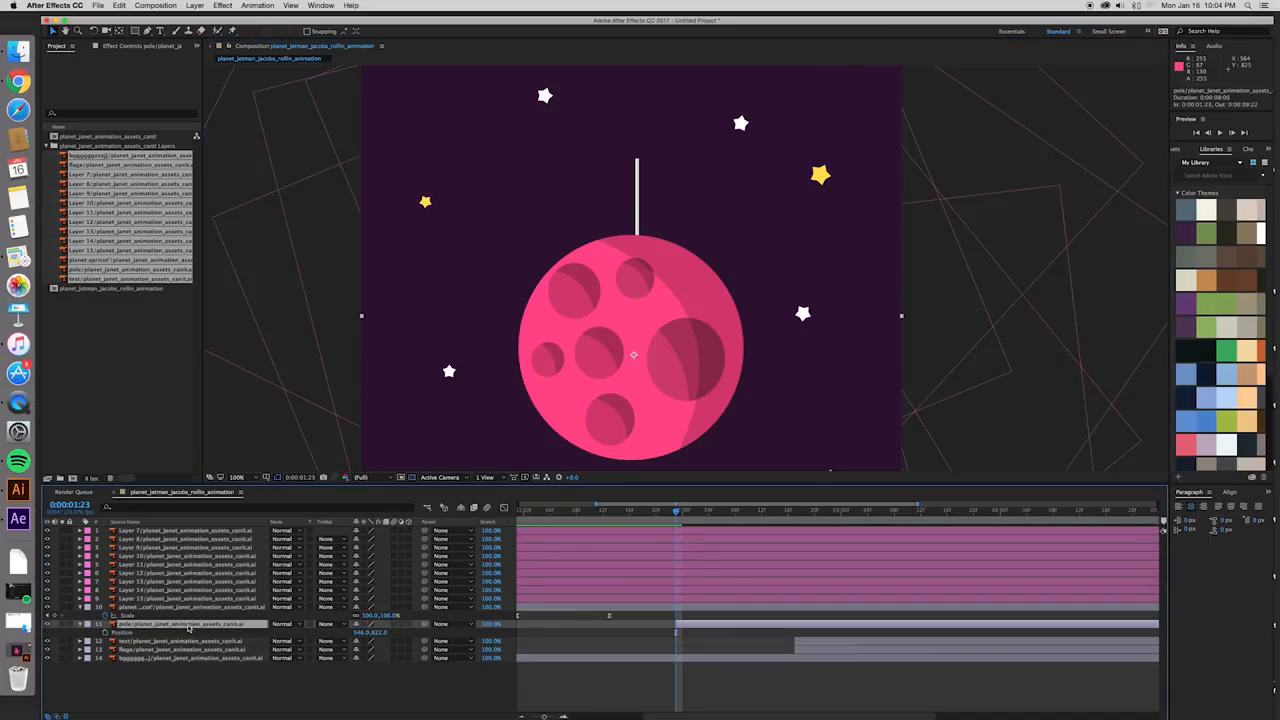
pyautogui.press('p')
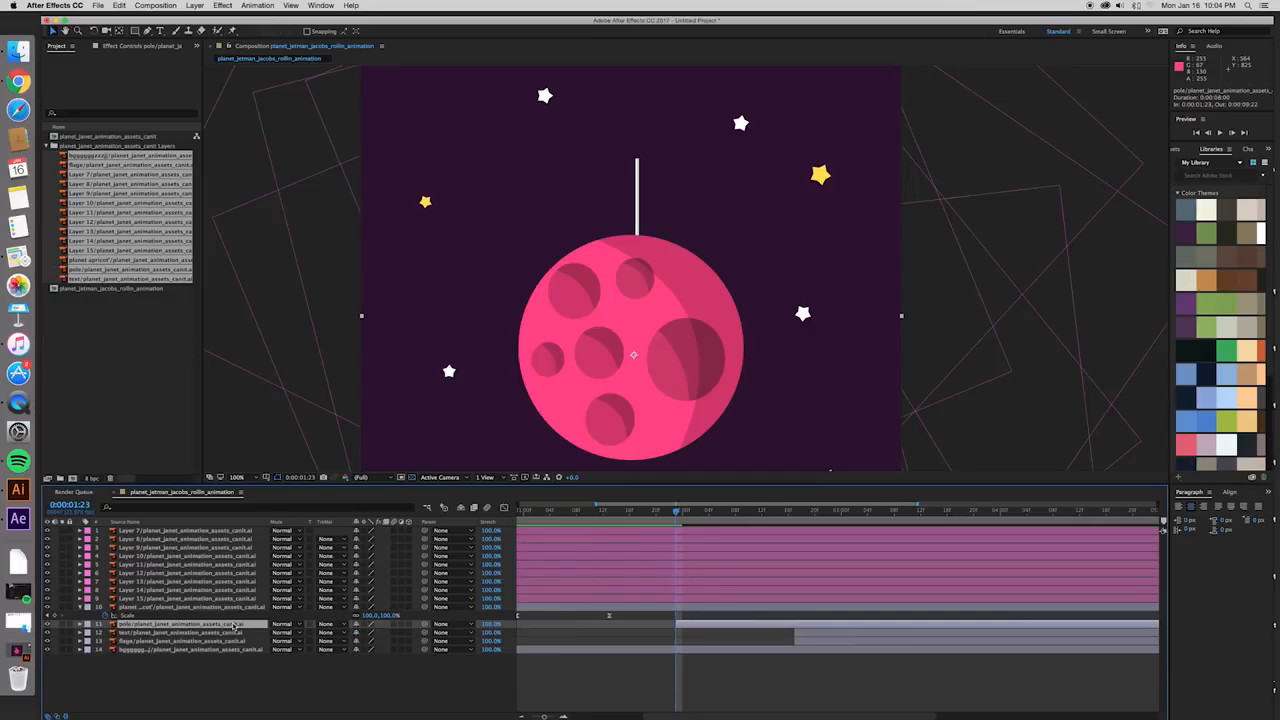
pyautogui.hotkey('alt', 'shift', 'p')
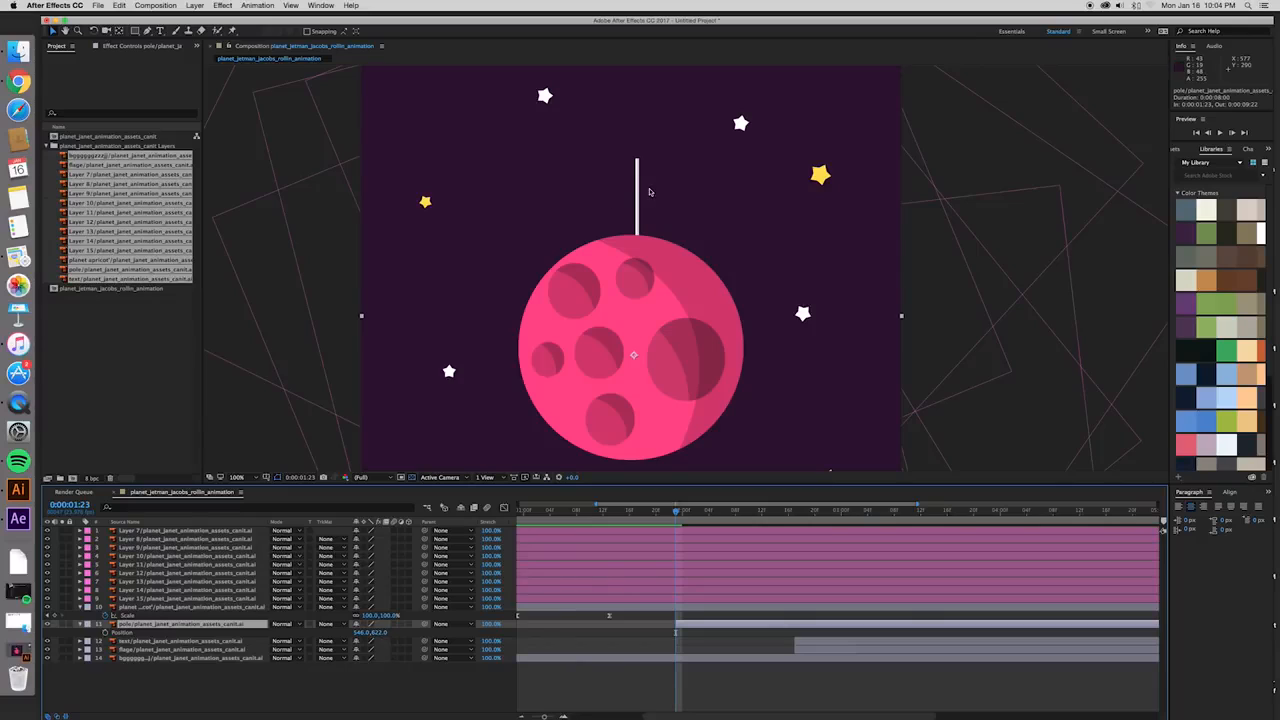
# - Move the pole straight down until it hides behind the planet, then reset its anchor point to the planet's centre at 547, 624
pyautogui.moveTo(640, 196); pyautogui.dragTo(643, 281)
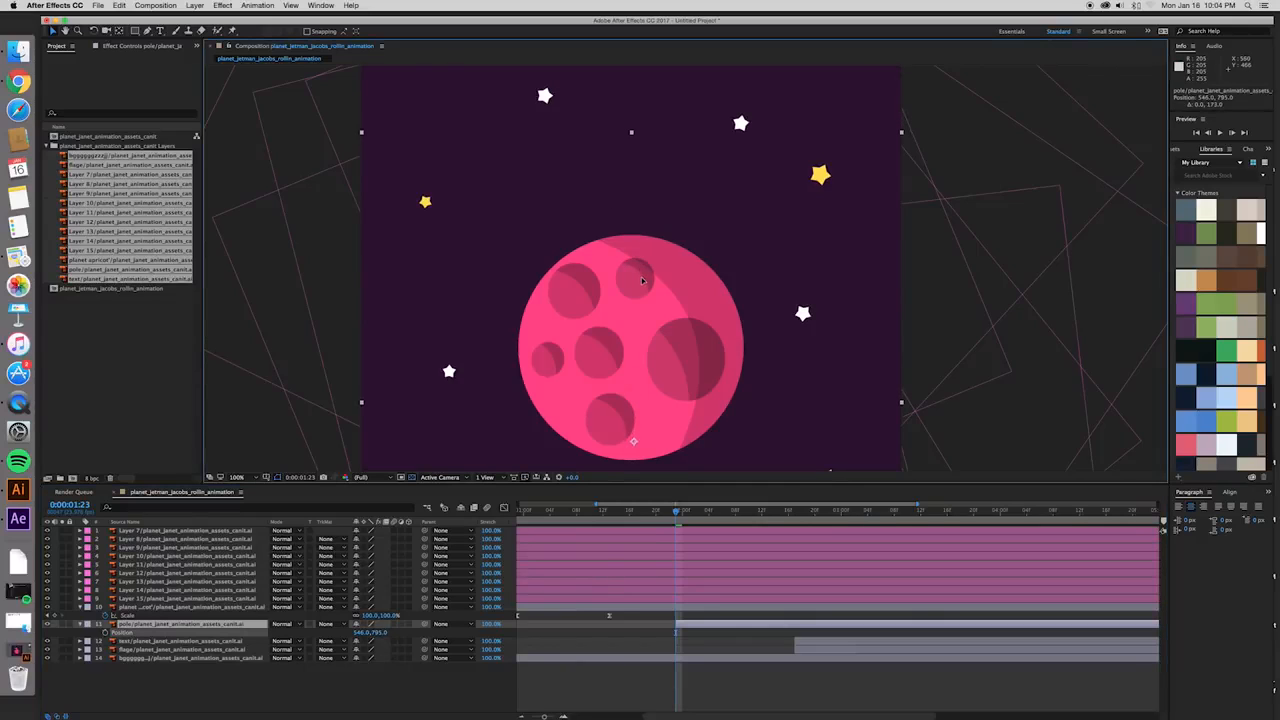
pyautogui.press('Return')
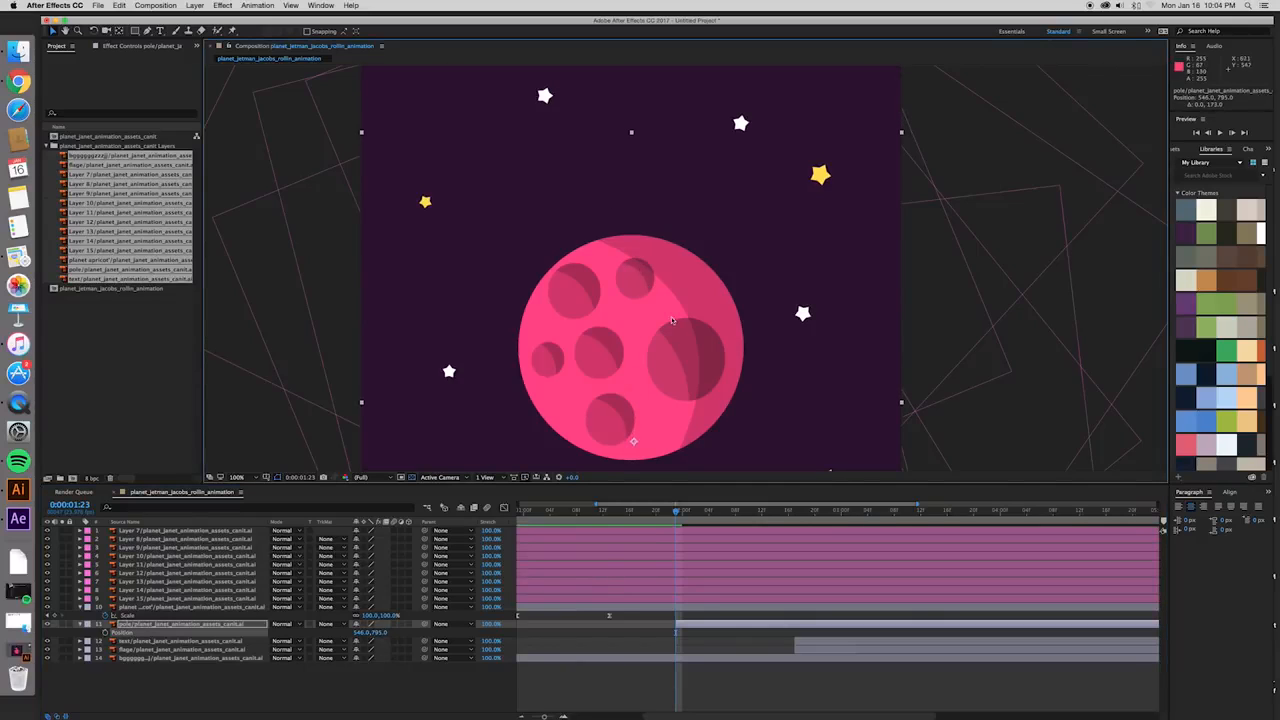
pyautogui.moveTo(638, 445); pyautogui.dragTo(637, 359)
pyautogui.click(715, 608)
pyautogui.click(715, 623)
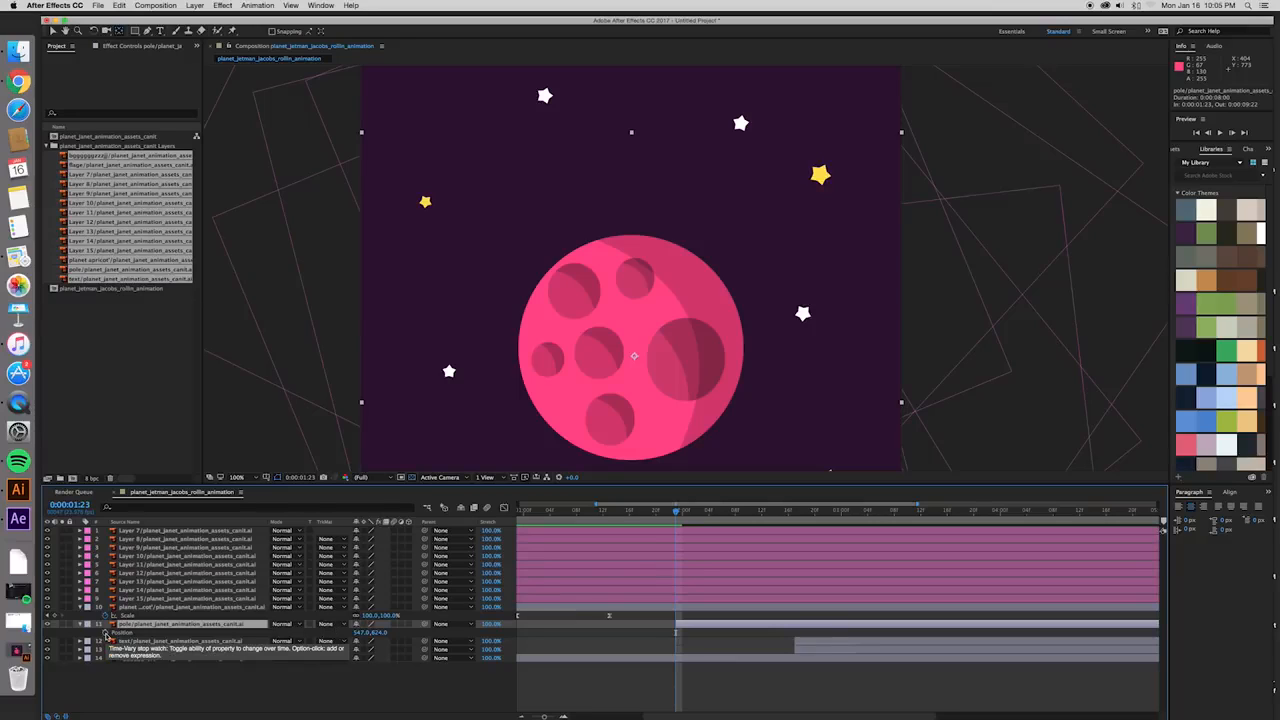
# - Keyframe the pole's hidden position at 0:00:01:23, then raise it 174 px above the planet to 547, 450 at 0:00:02:05
pyautogui.click(105, 636)
pyautogui.moveTo(677, 511); pyautogui.dragTo(716, 516)
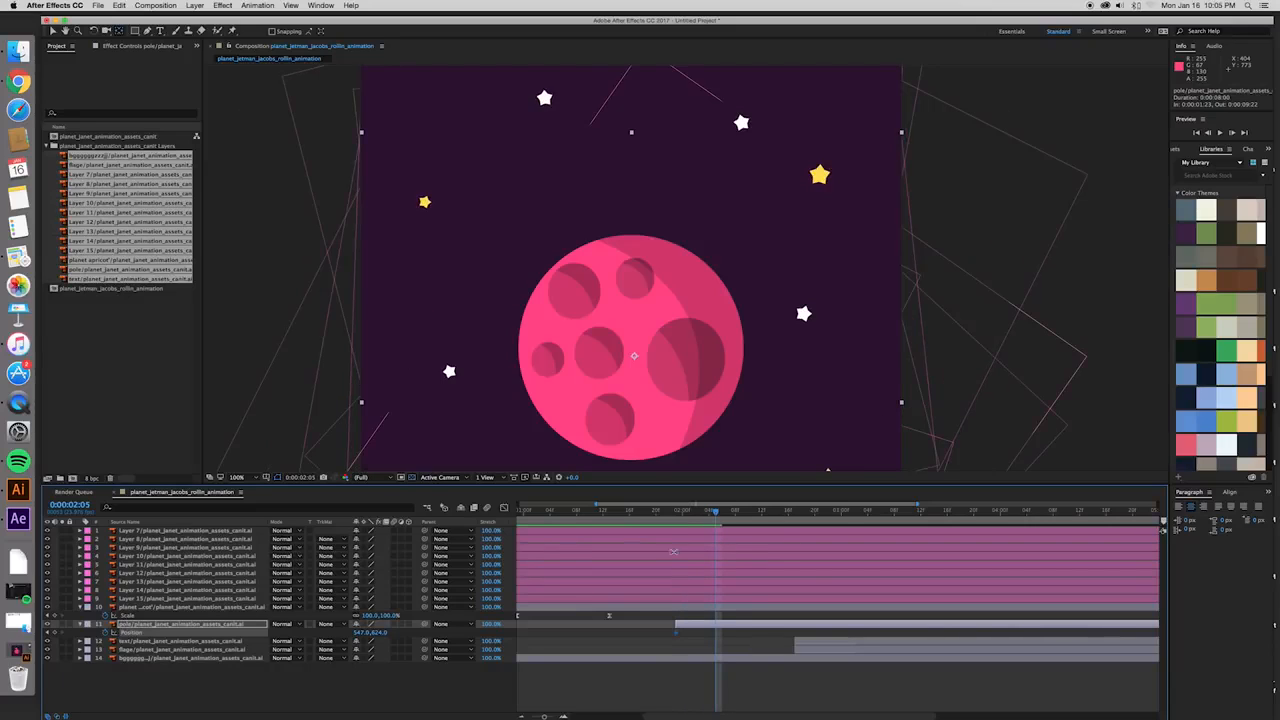
pyautogui.press('v')
pyautogui.click(640, 332)
pyautogui.moveTo(640, 332); pyautogui.dragTo(637, 241)
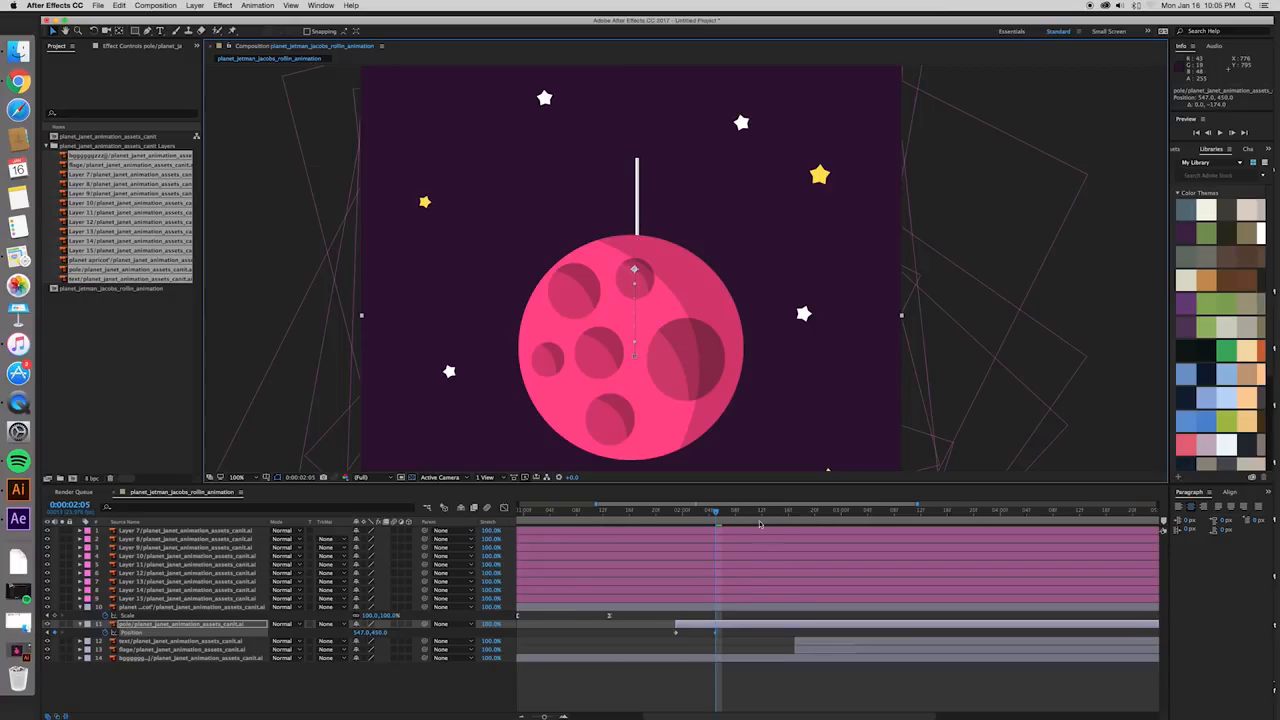
# - Show the pole's position keyframes in the Graph Editor, select them and separate the position into X and Y dimensions
pyautogui.click(676, 635)
pyautogui.hotkey('shift', 'F3')
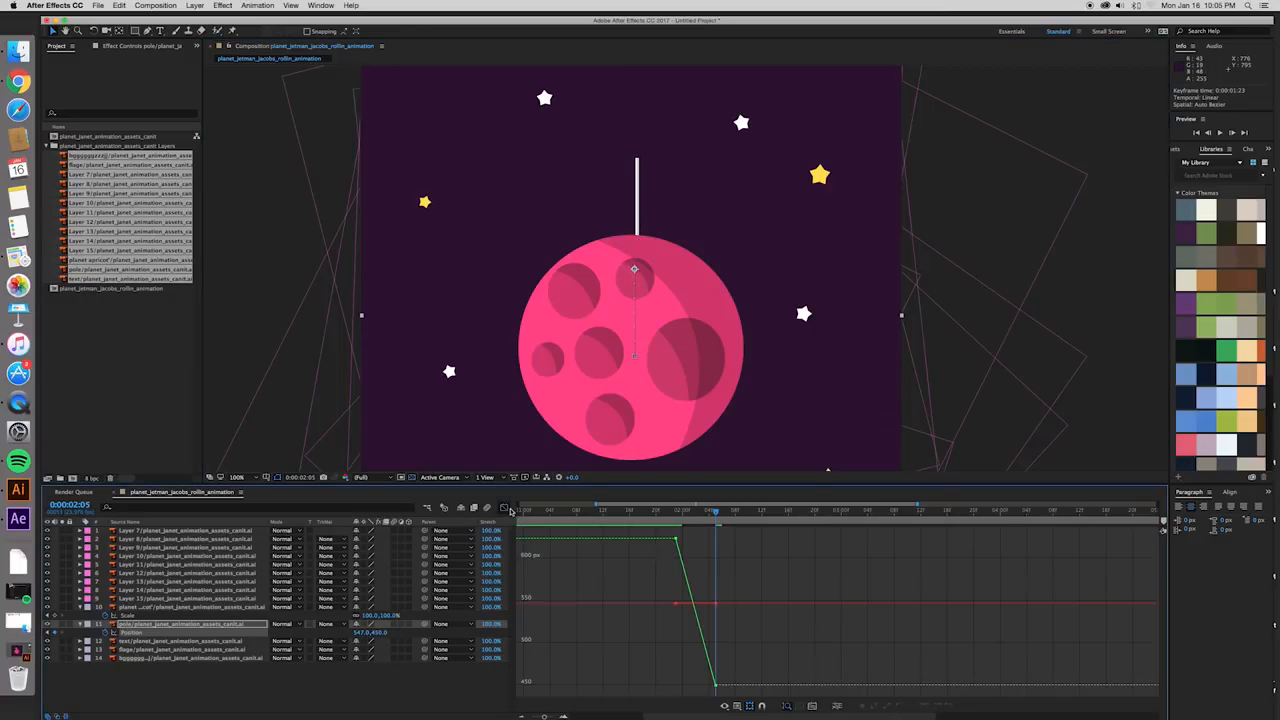
pyautogui.click(718, 686)
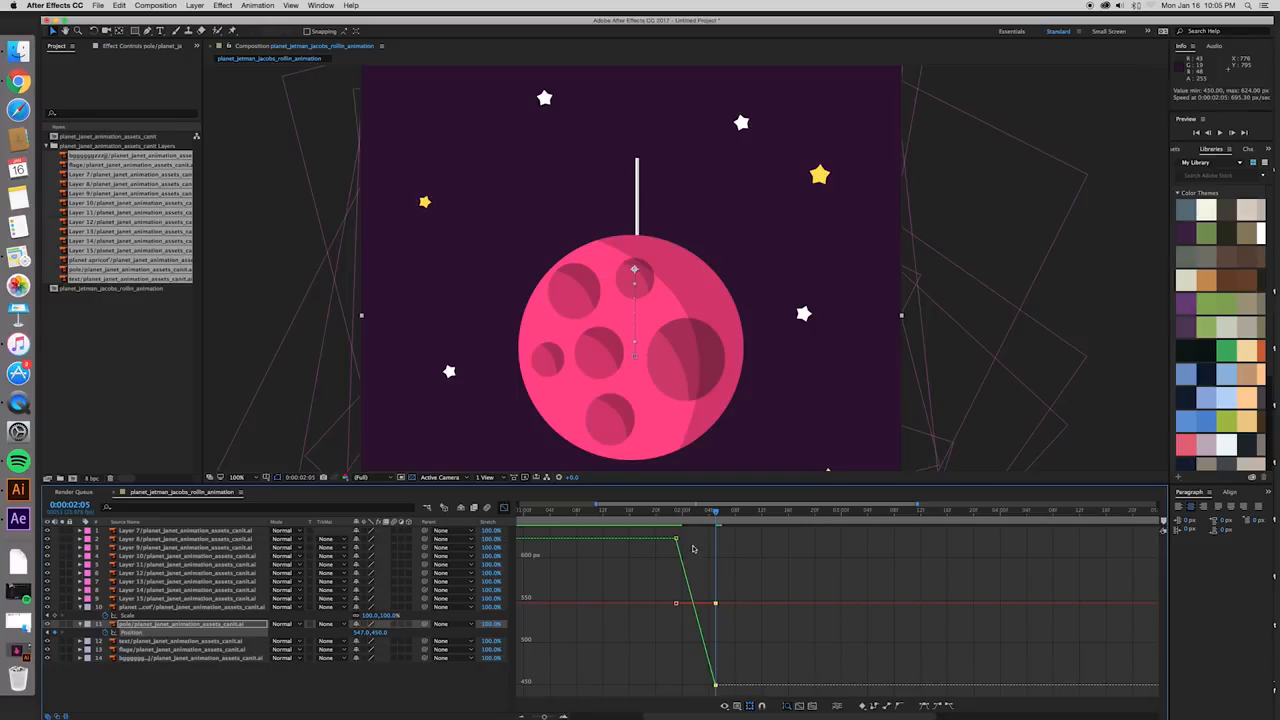
pyautogui.moveTo(670, 534); pyautogui.dragTo(695, 556)
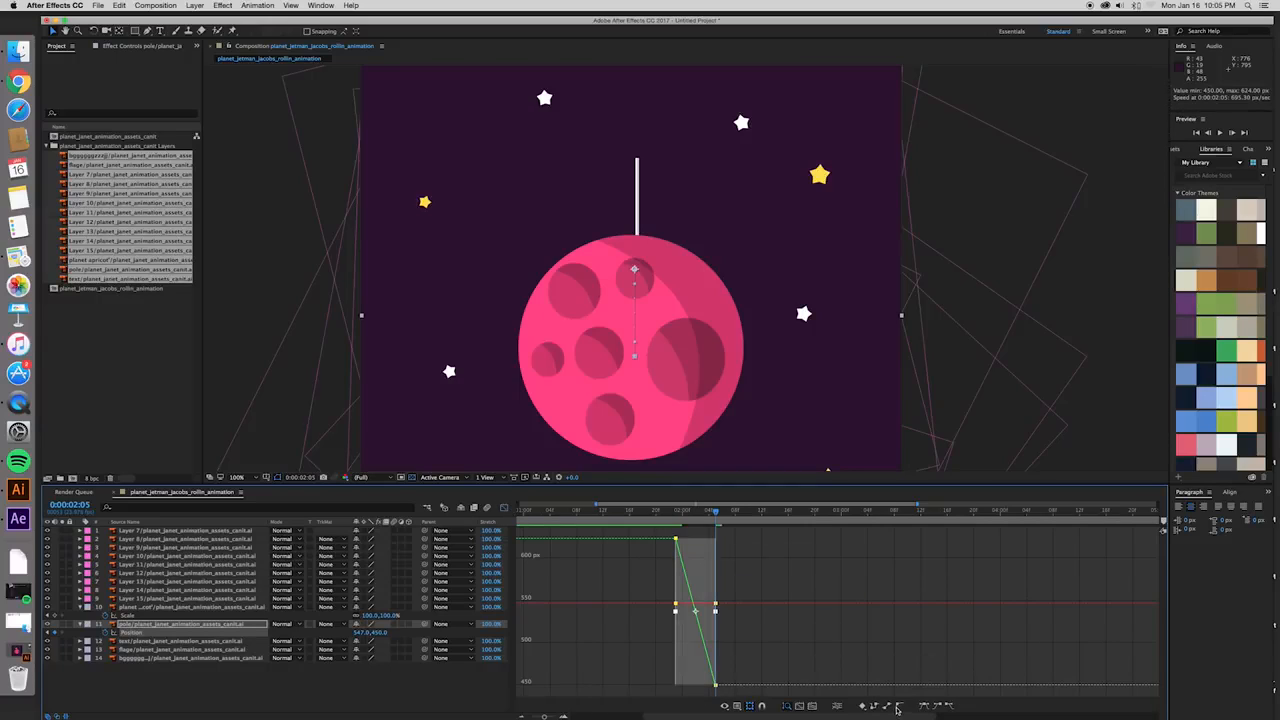
pyautogui.click(718, 686)
pyautogui.click(718, 686)
pyautogui.click(680, 541)
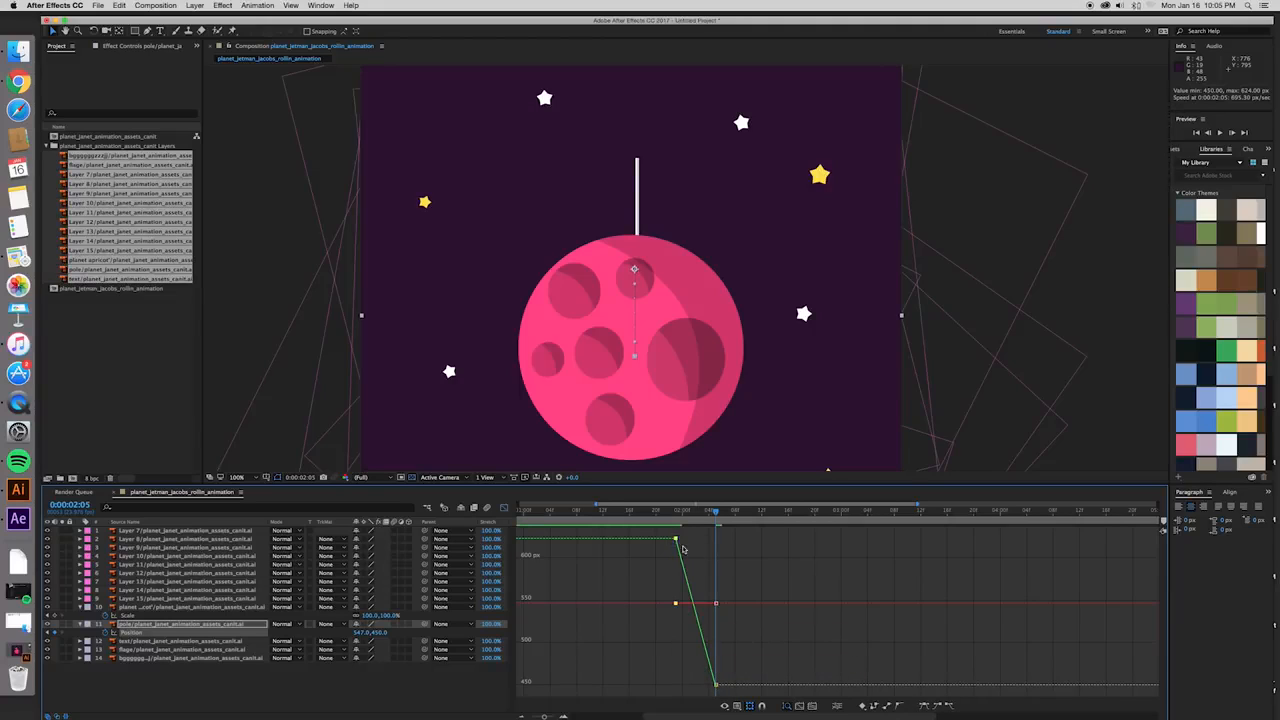
pyautogui.keyDown('shift'); pyautogui.click(716, 687); pyautogui.keyUp('shift')
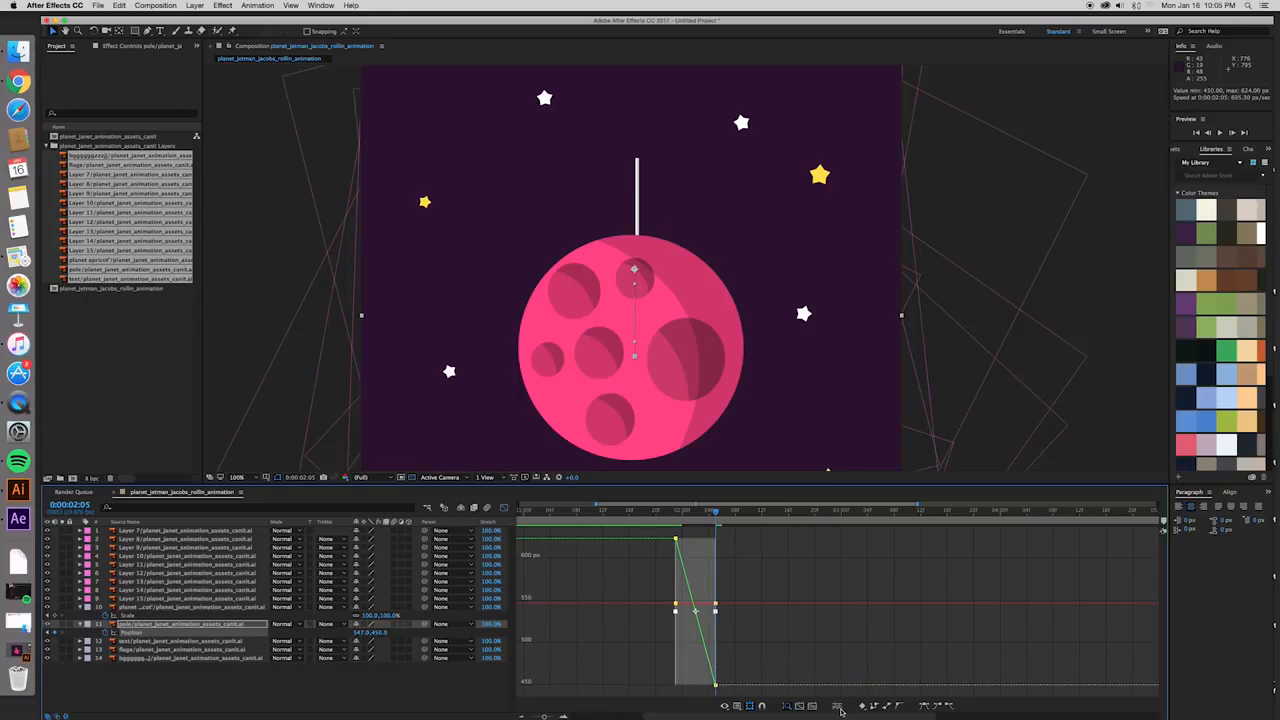
pyautogui.click(840, 708)
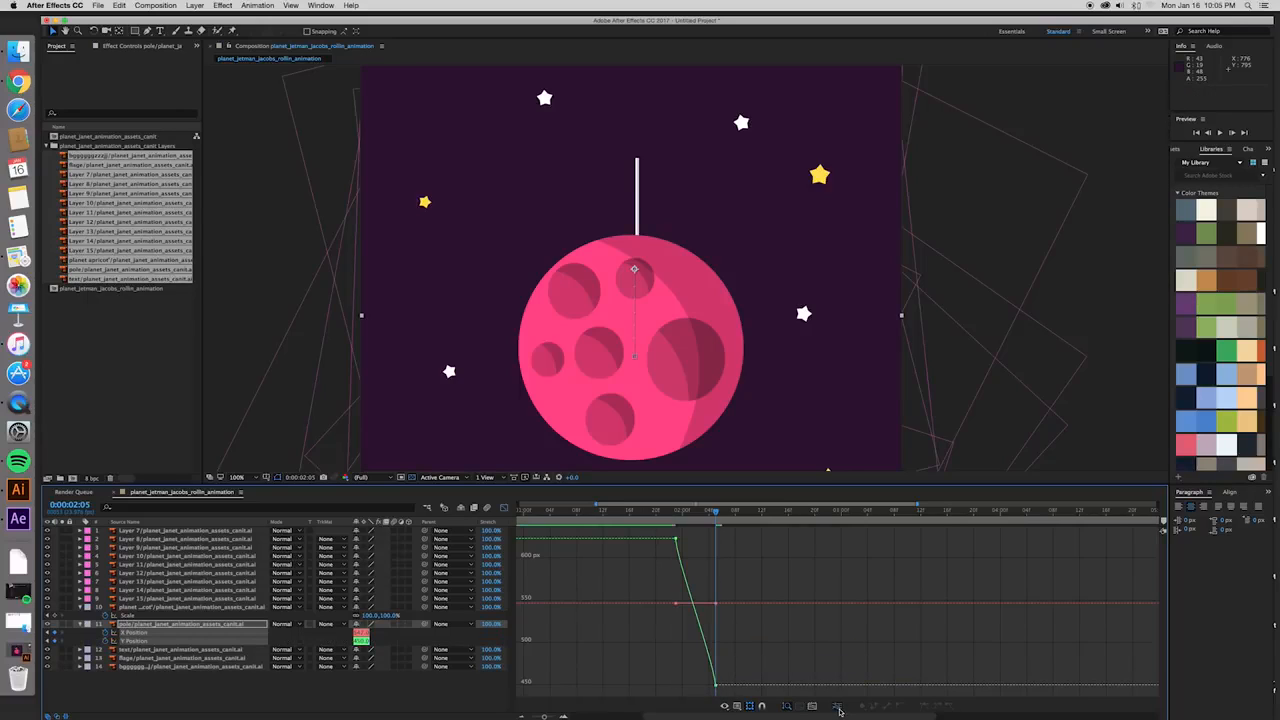
# - Bend the pole's Y Position curve with its keyframe handles so the pole overshoots before settling at the second keyframe, and preview the motion
pyautogui.click(675, 539)
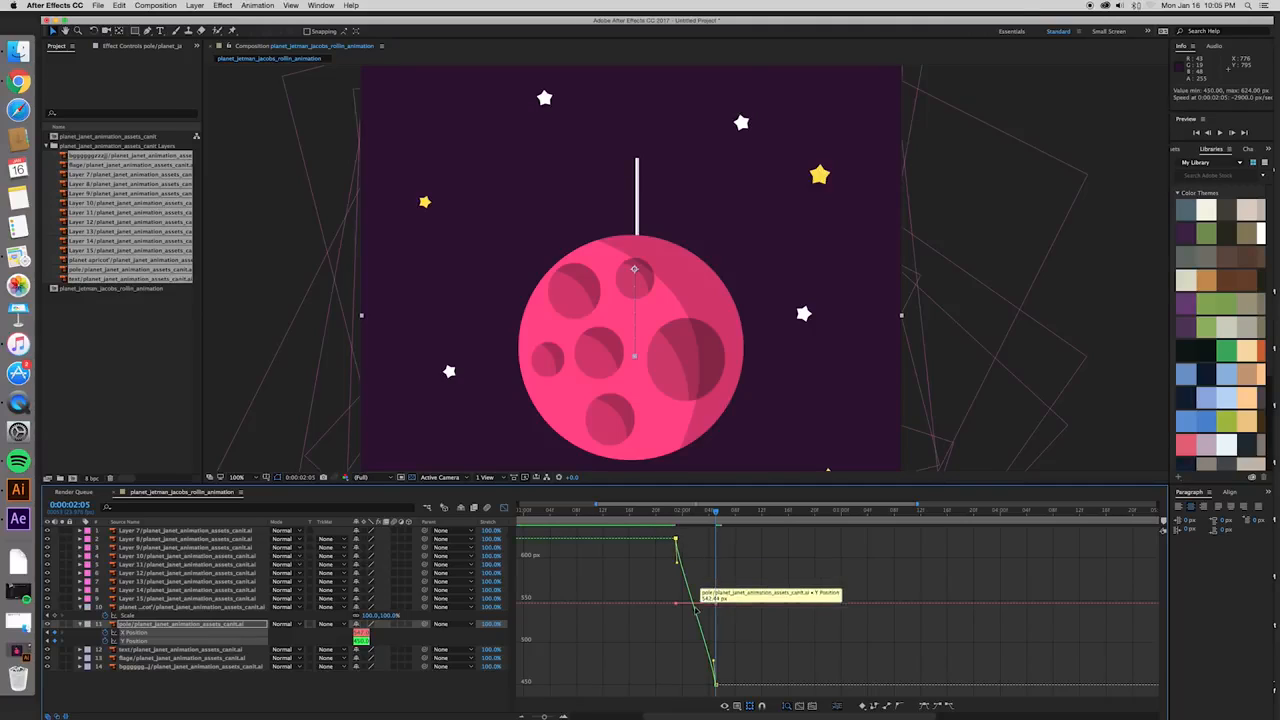
pyautogui.moveTo(677, 565); pyautogui.dragTo(677, 590)
pyautogui.click(690, 659)
pyautogui.click(715, 685)
pyautogui.moveTo(713, 662); pyautogui.dragTo(699, 690)
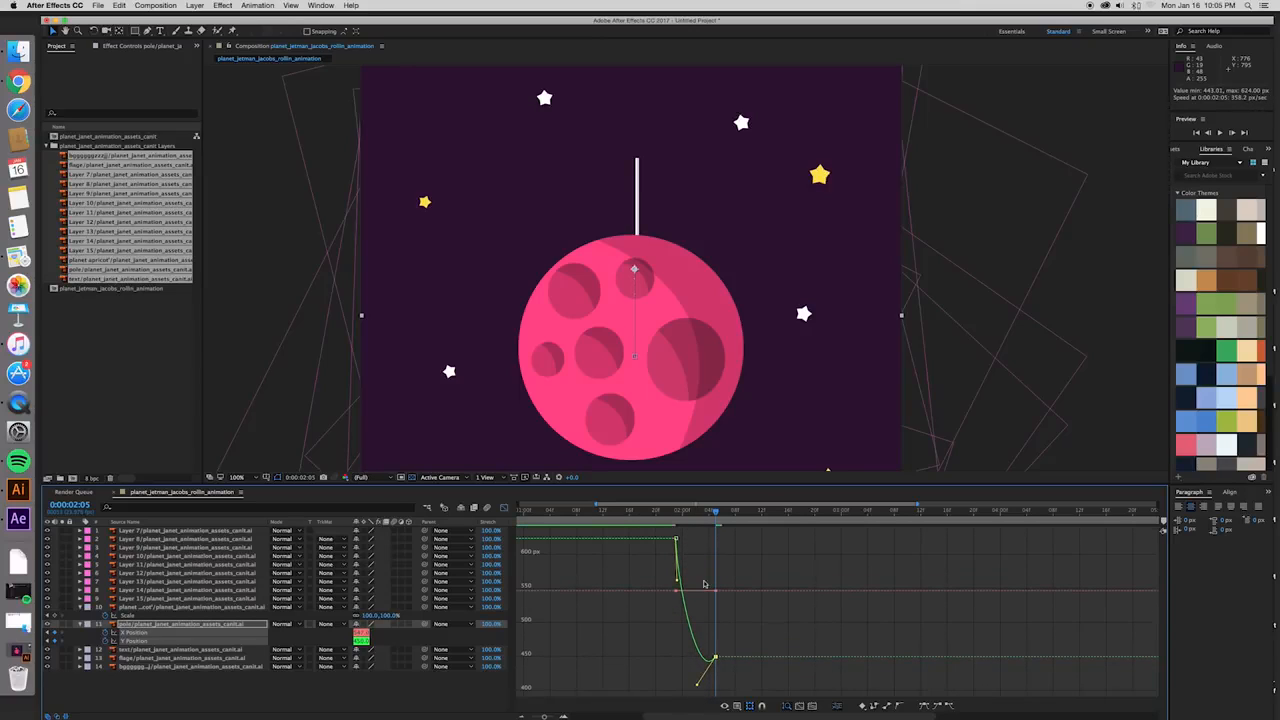
pyautogui.click(672, 522)
pyautogui.press('space')
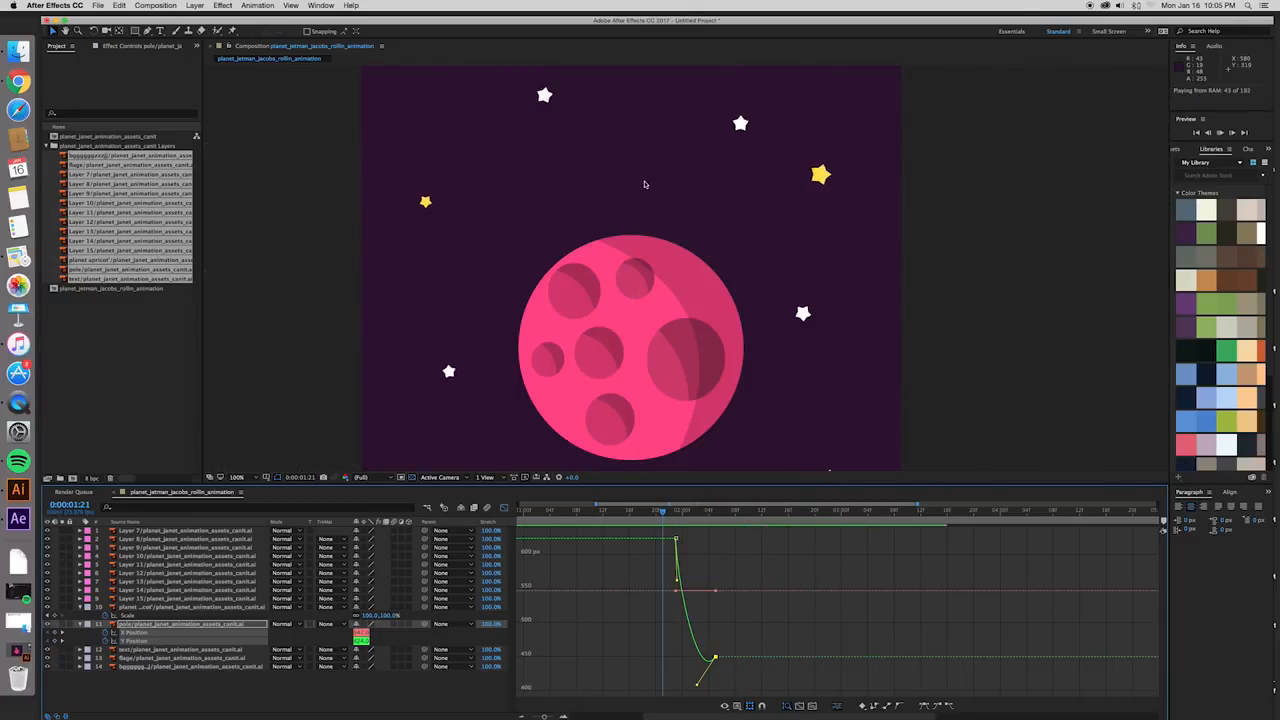
pyautogui.press('space')
# - Increase the Y Position overshoot at the second keyframe, shorten the first keyframe's handle and play the pole's entrance again
pyautogui.moveTo(697, 686)
pyautogui.mouseDown()
pyautogui.moveTo(688, 701)
pyautogui.moveTo(691, 687)
pyautogui.mouseUp()
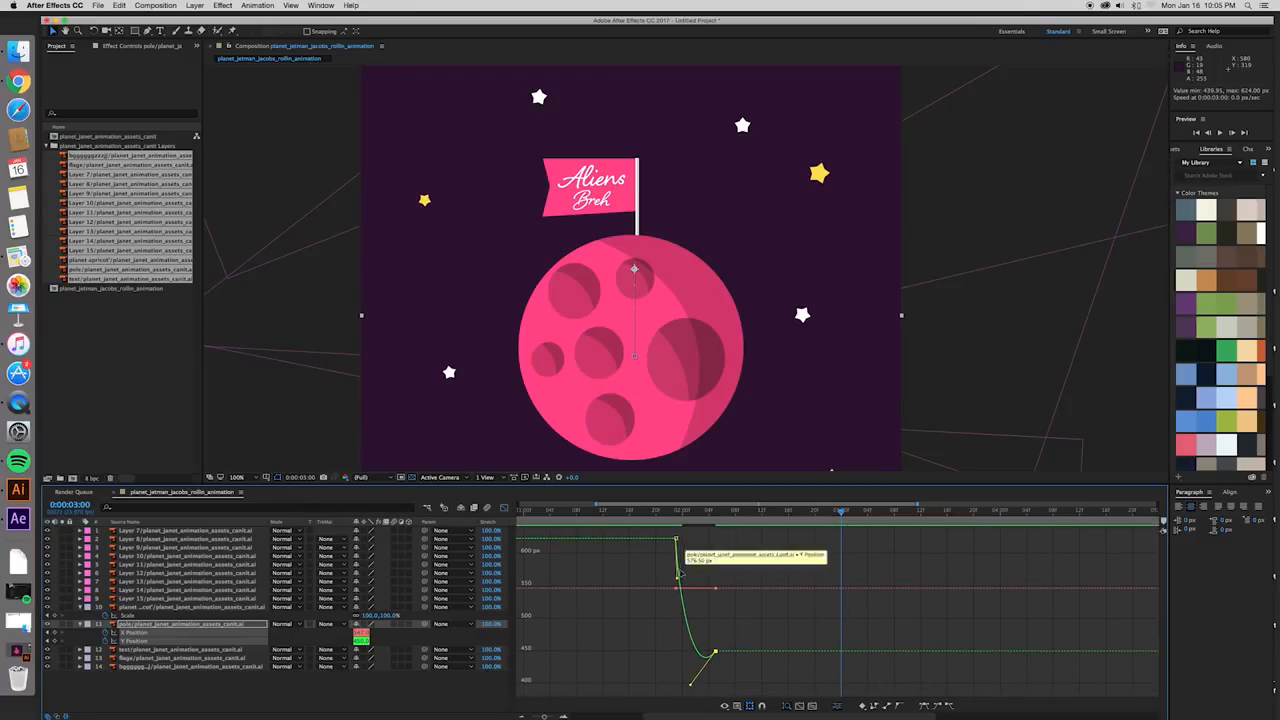
pyautogui.moveTo(677, 580); pyautogui.dragTo(679, 546)
pyautogui.click(670, 512)
pyautogui.press('space')
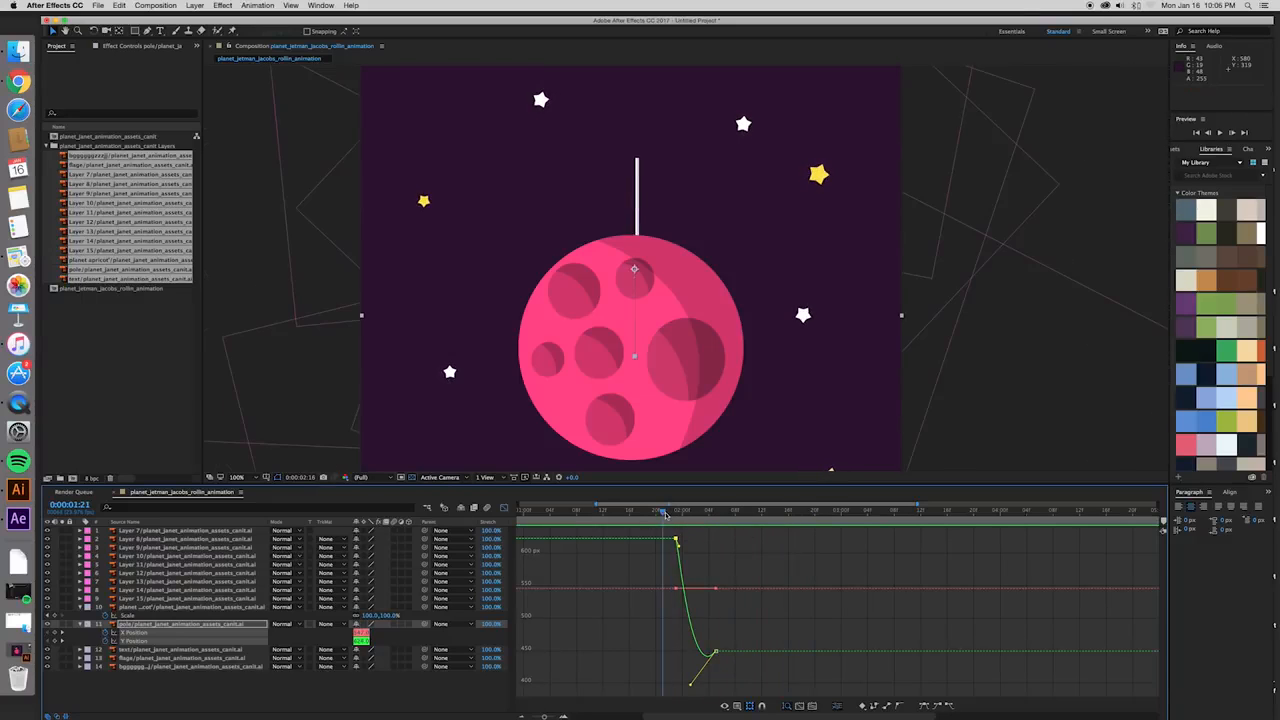
pyautogui.press('space')
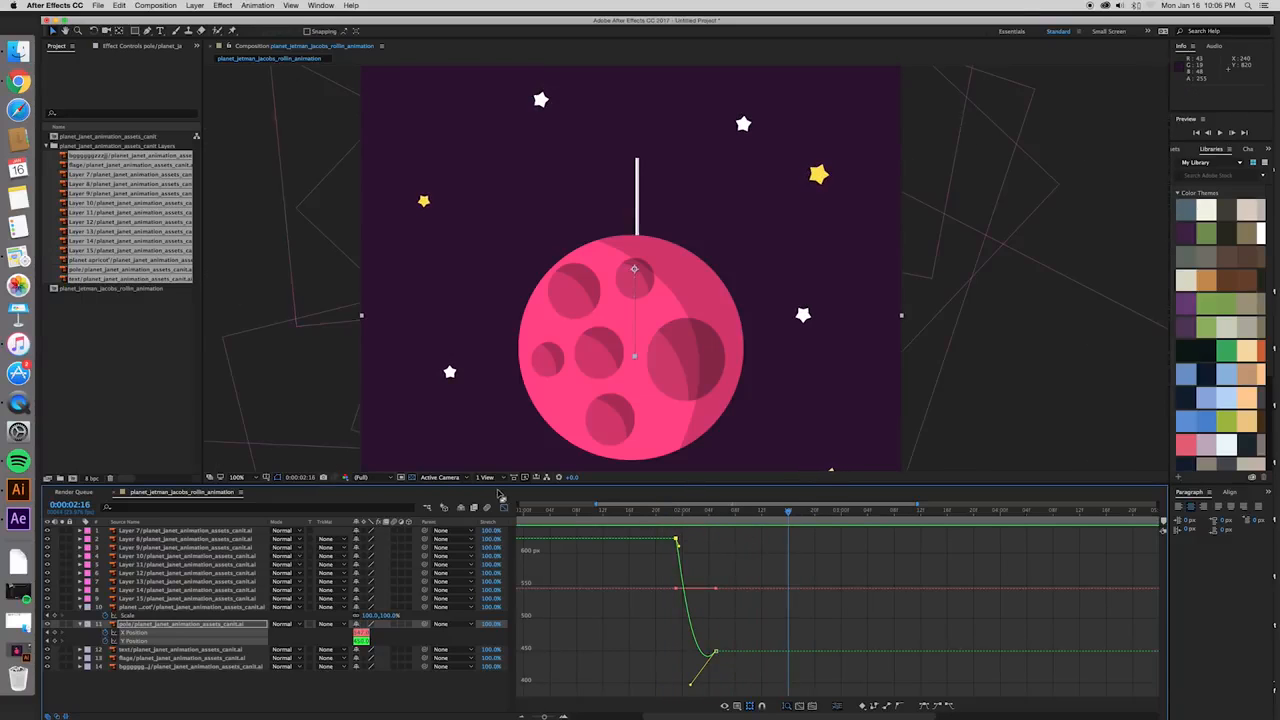
# - Return from the Graph Editor to the layer bars, show a longer time span and preview the planet and pole entrance
pyautogui.click(504, 508)
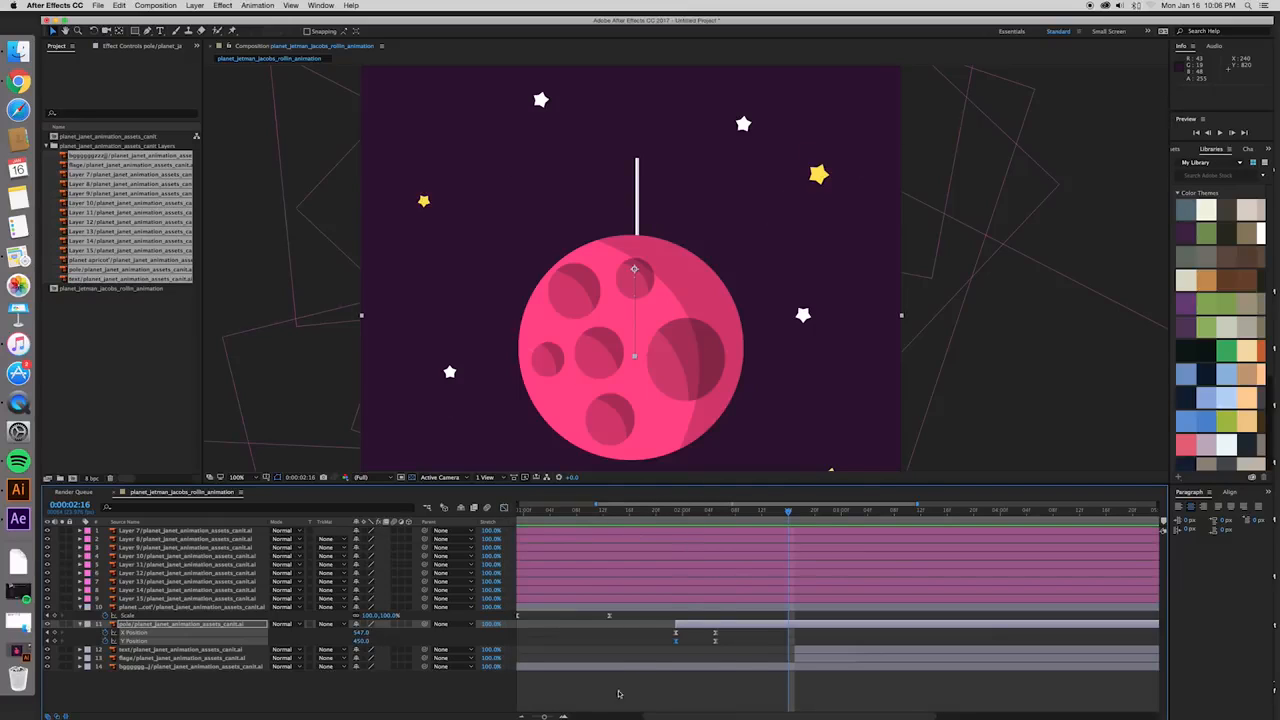
pyautogui.moveTo(548, 715); pyautogui.dragTo(543, 716)
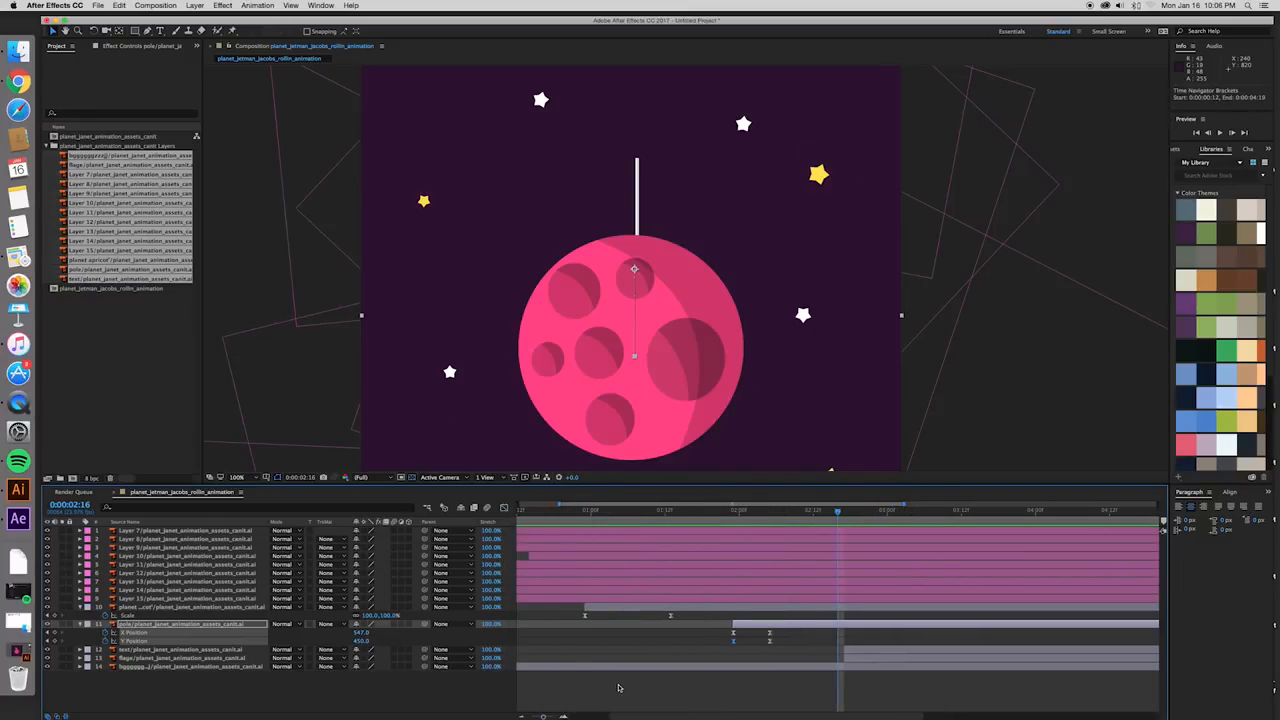
pyautogui.press('space')
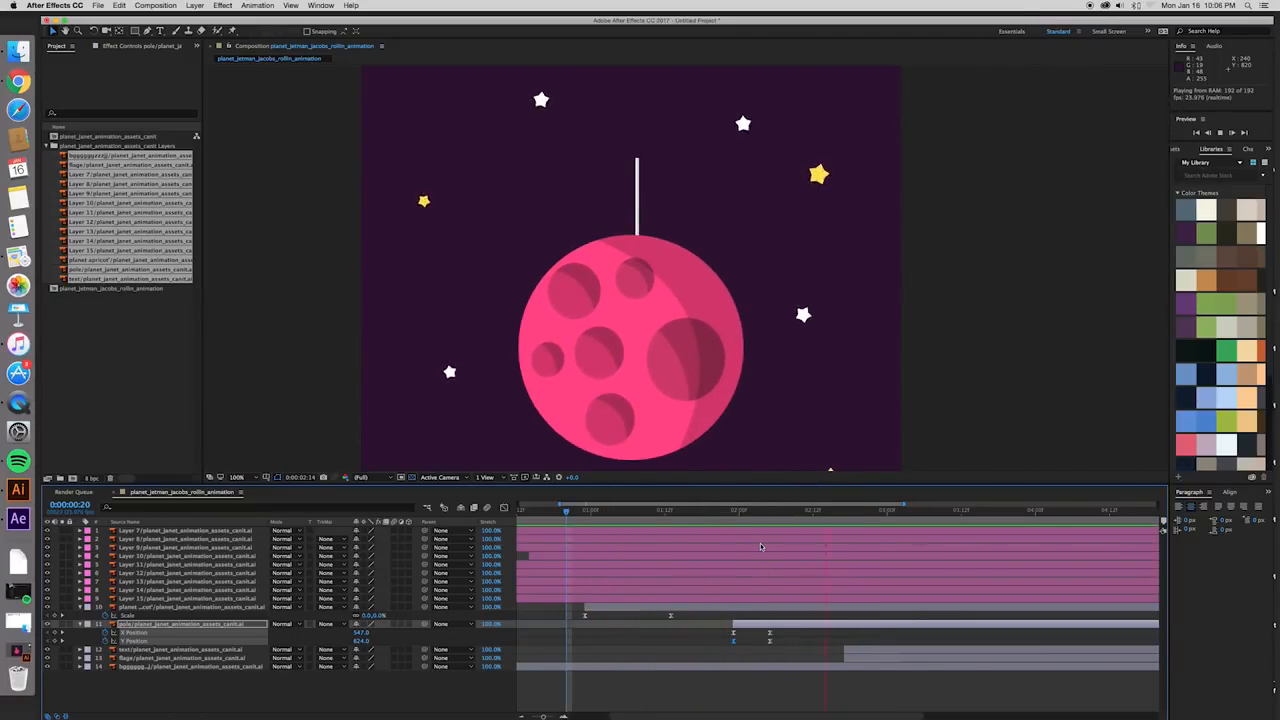
pyautogui.press('space')
pyautogui.press('space')
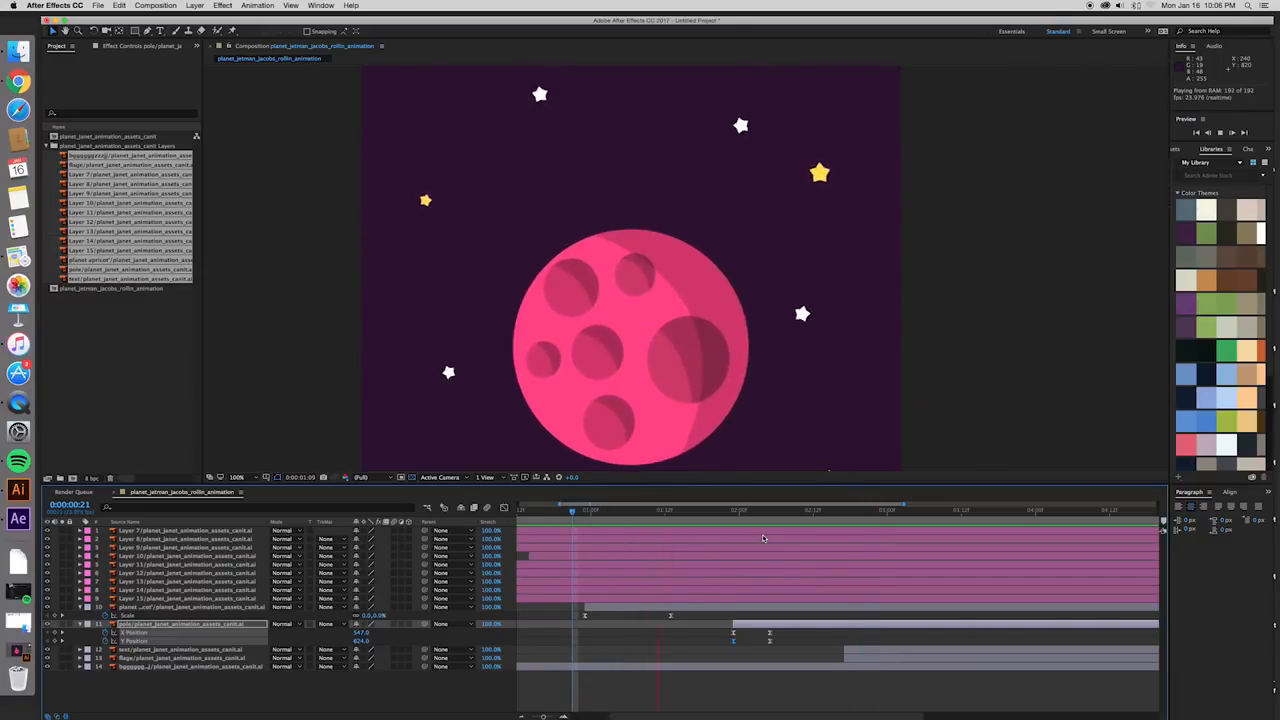
pyautogui.press('space')
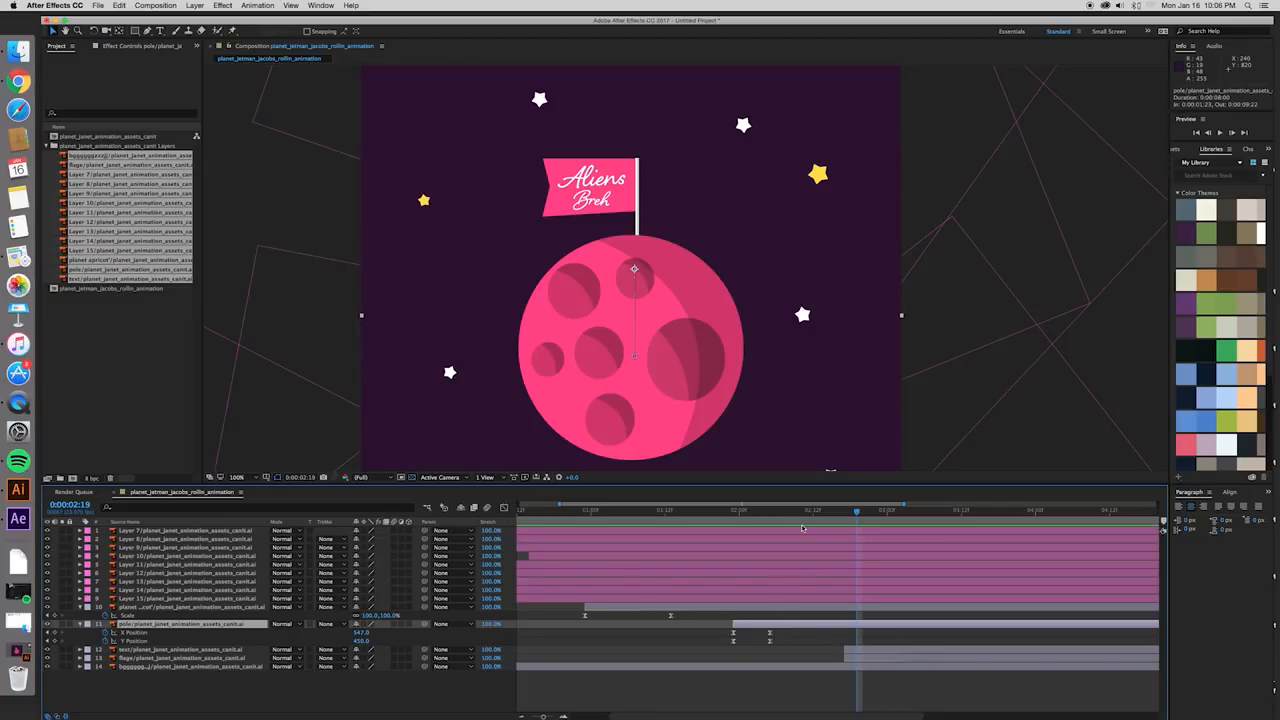
# - Collapse the pole layer's properties and move the flag layer earlier so it starts at 0:00:02:11
pyautogui.moveTo(858, 512); pyautogui.dragTo(812, 512)
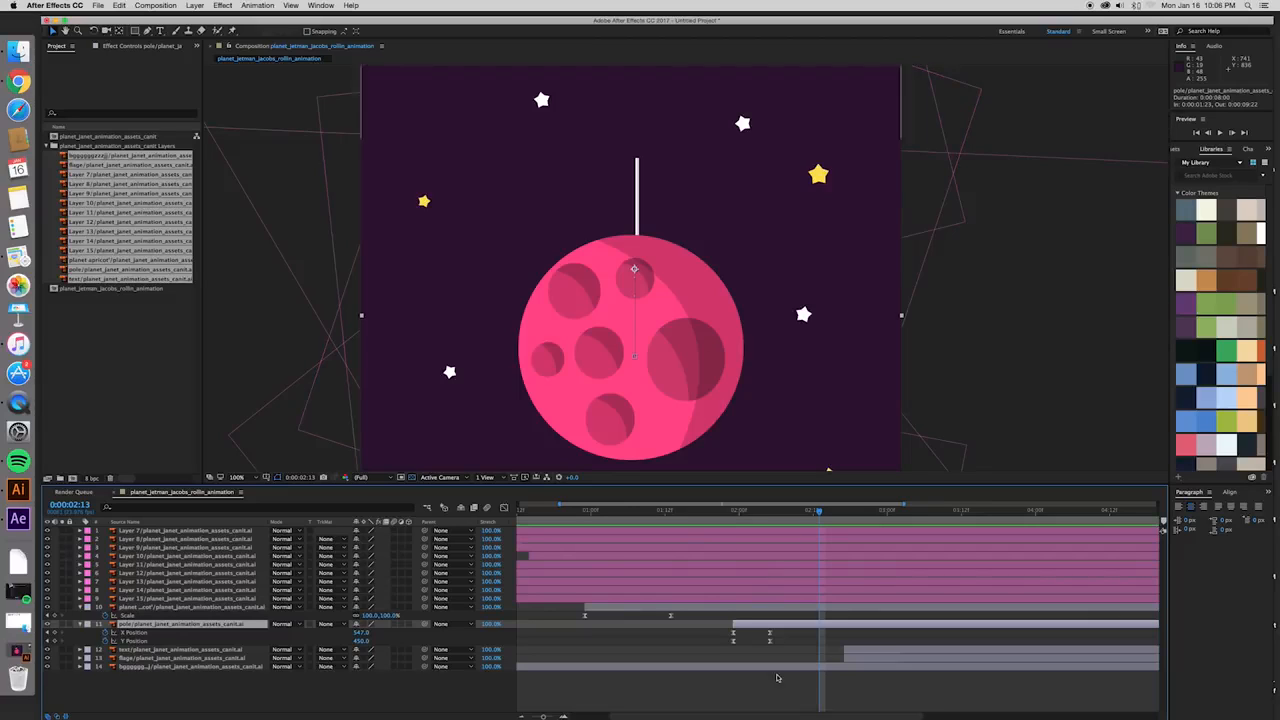
pyautogui.click(770, 634)
pyautogui.click(770, 641)
pyautogui.click(770, 632)
pyautogui.moveTo(736, 513); pyautogui.dragTo(808, 522)
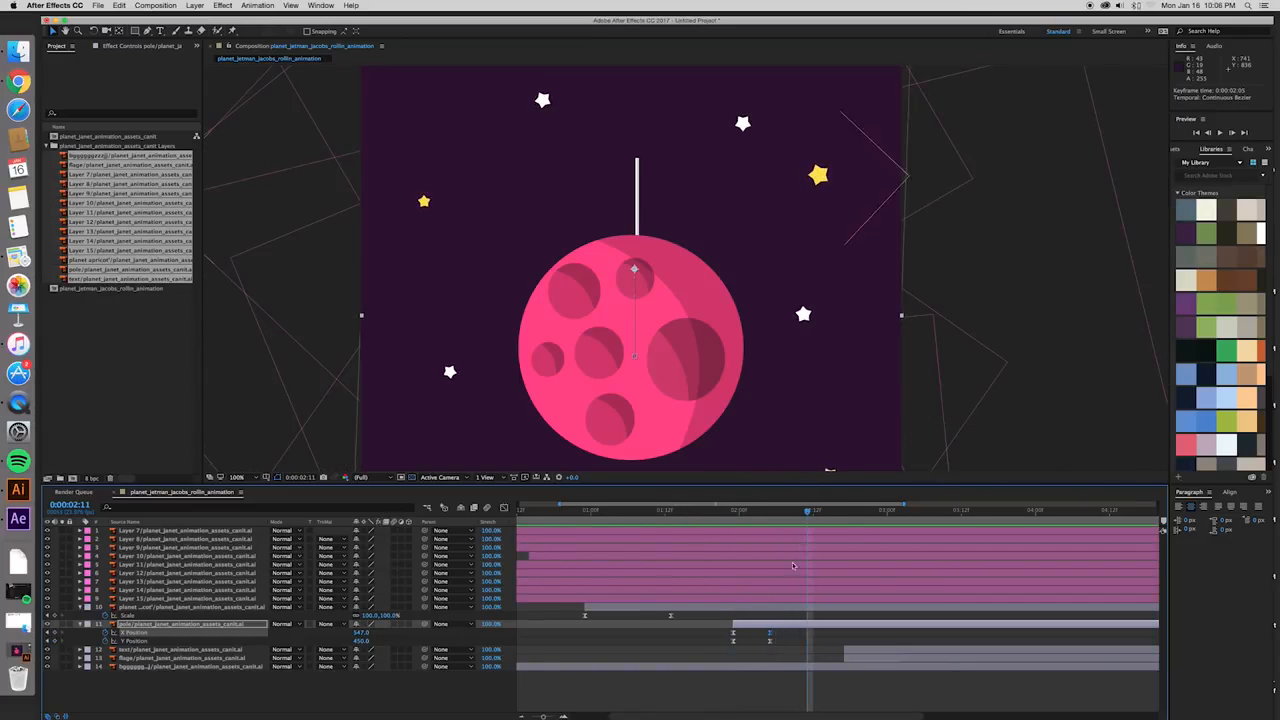
pyautogui.click(779, 689)
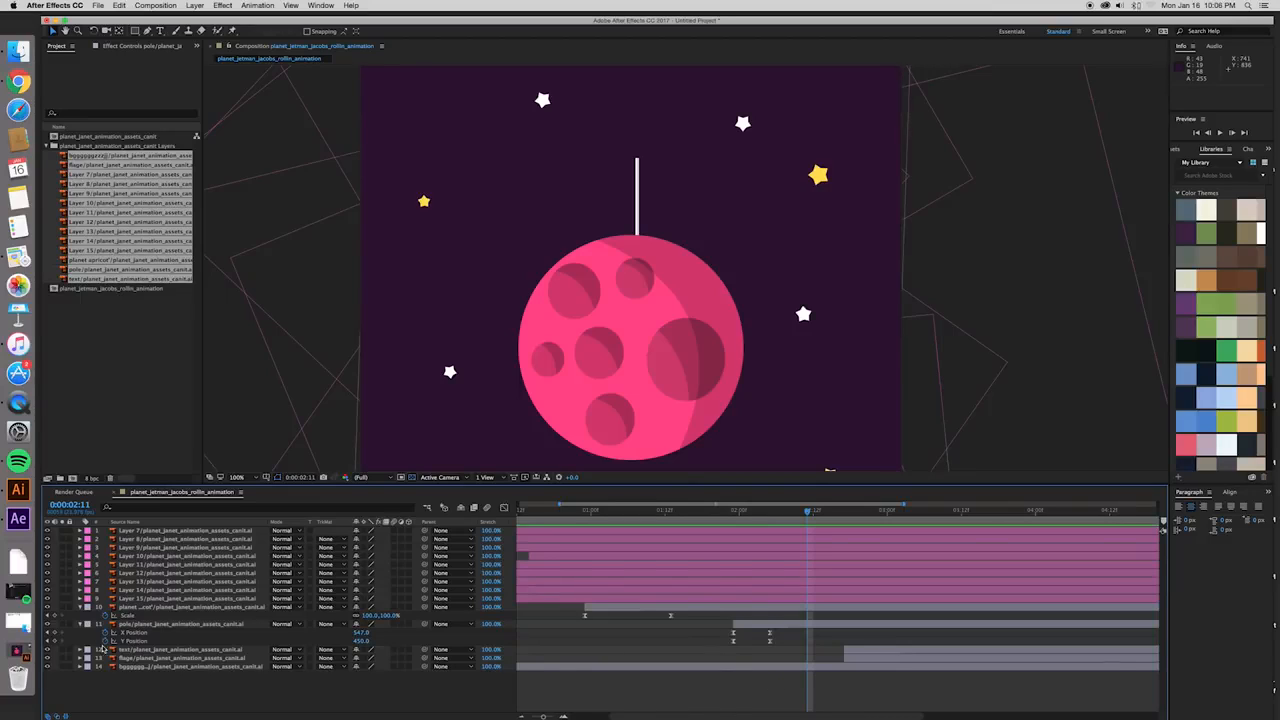
pyautogui.click(81, 624)
pyautogui.click(160, 633)
pyautogui.click(161, 642)
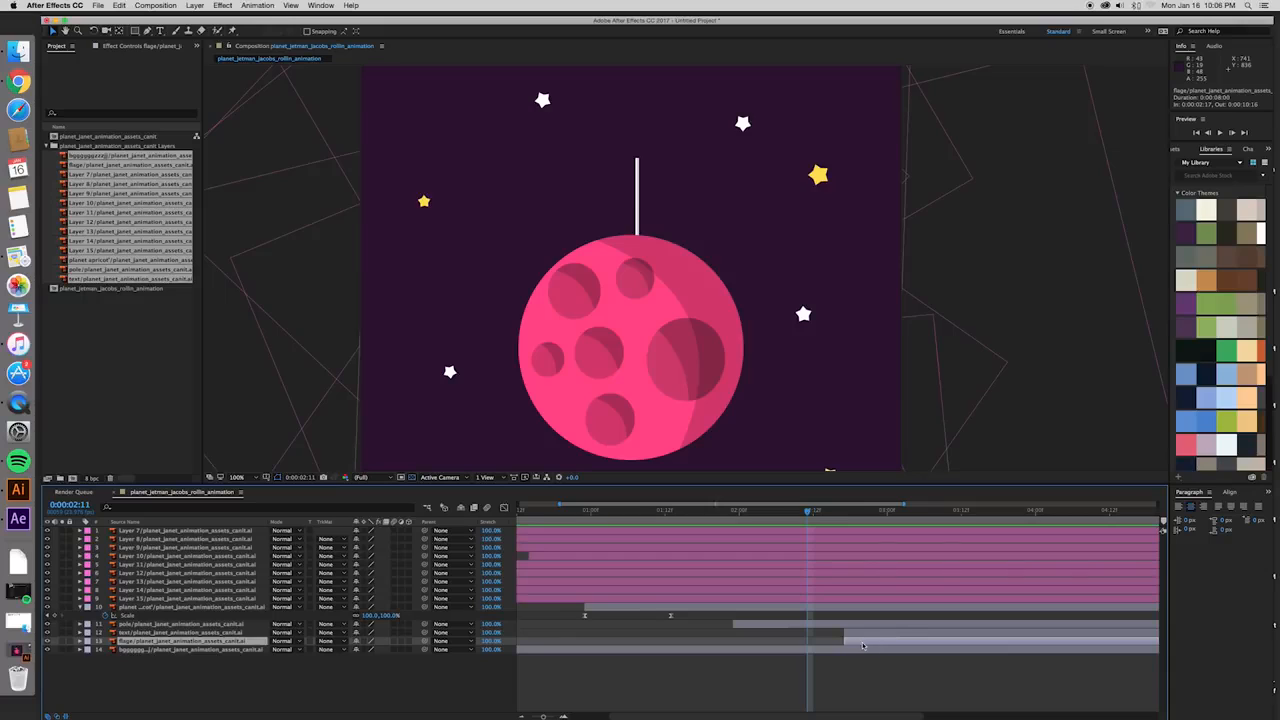
pyautogui.moveTo(873, 645); pyautogui.dragTo(837, 645)
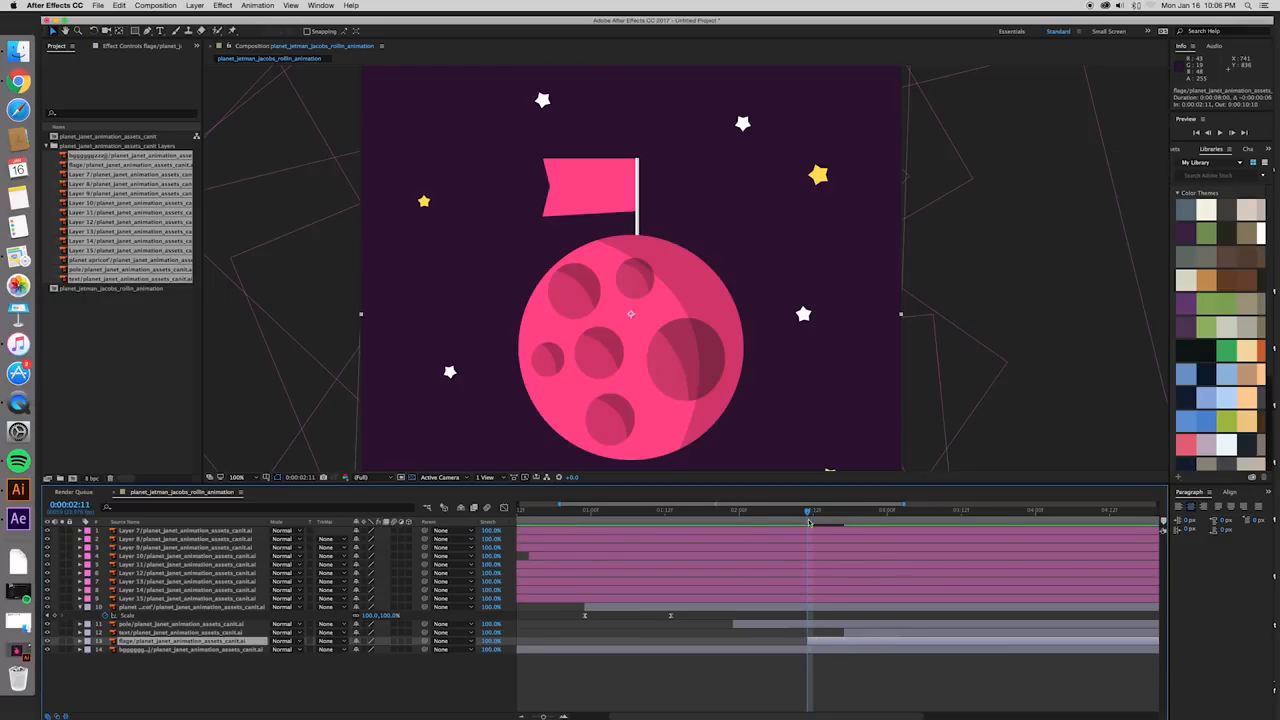
# - Preview the flag's appearance and shift the flag layer's start and the current time to 0:00:02:12
pyautogui.press('space')
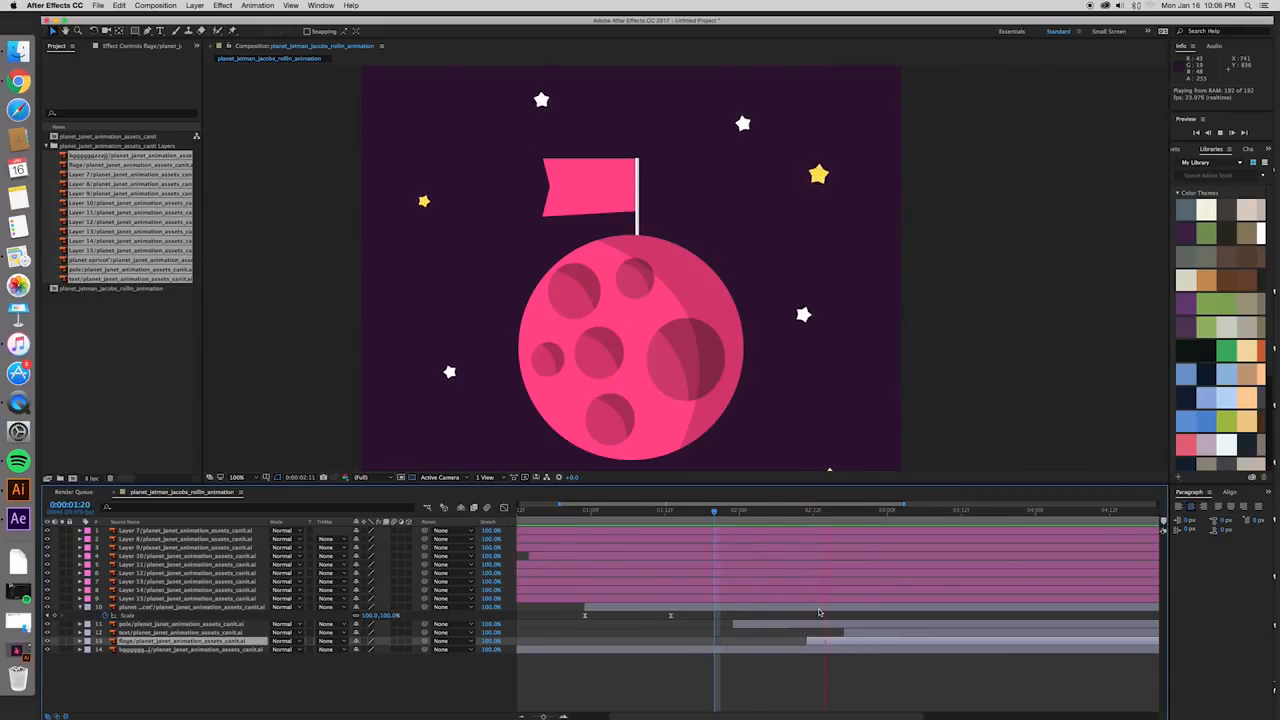
pyautogui.moveTo(822, 646); pyautogui.dragTo(828, 647)
pyautogui.moveTo(808, 511); pyautogui.dragTo(813, 511)
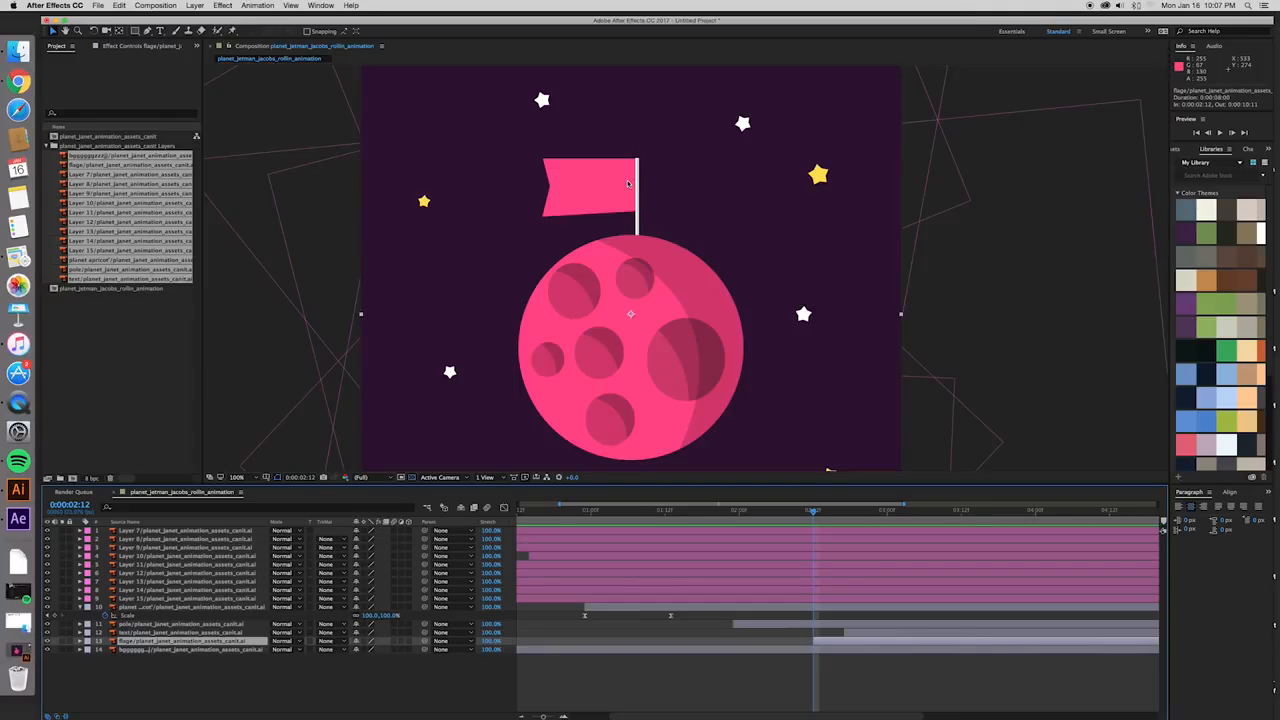
# - Try sliding the flag horizontally across to the other side of the pole and undo the move
pyautogui.moveTo(587, 185); pyautogui.dragTo(723, 186)
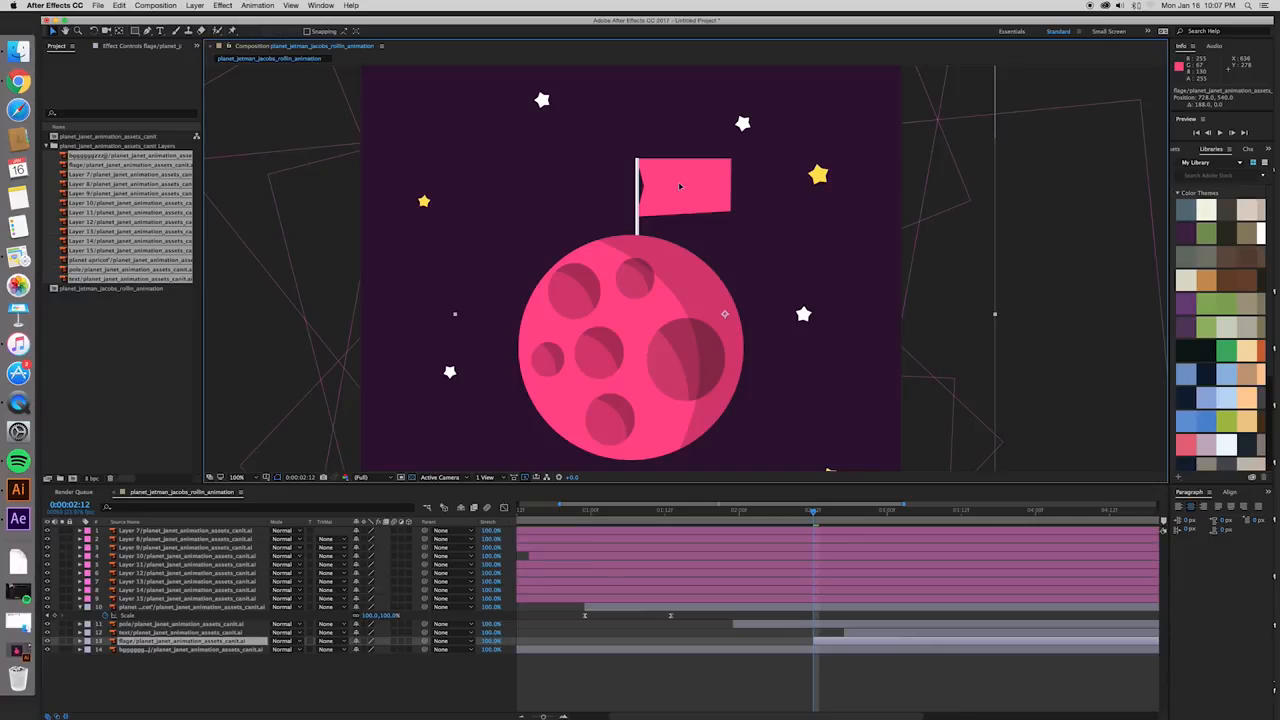
pyautogui.press('super+z')
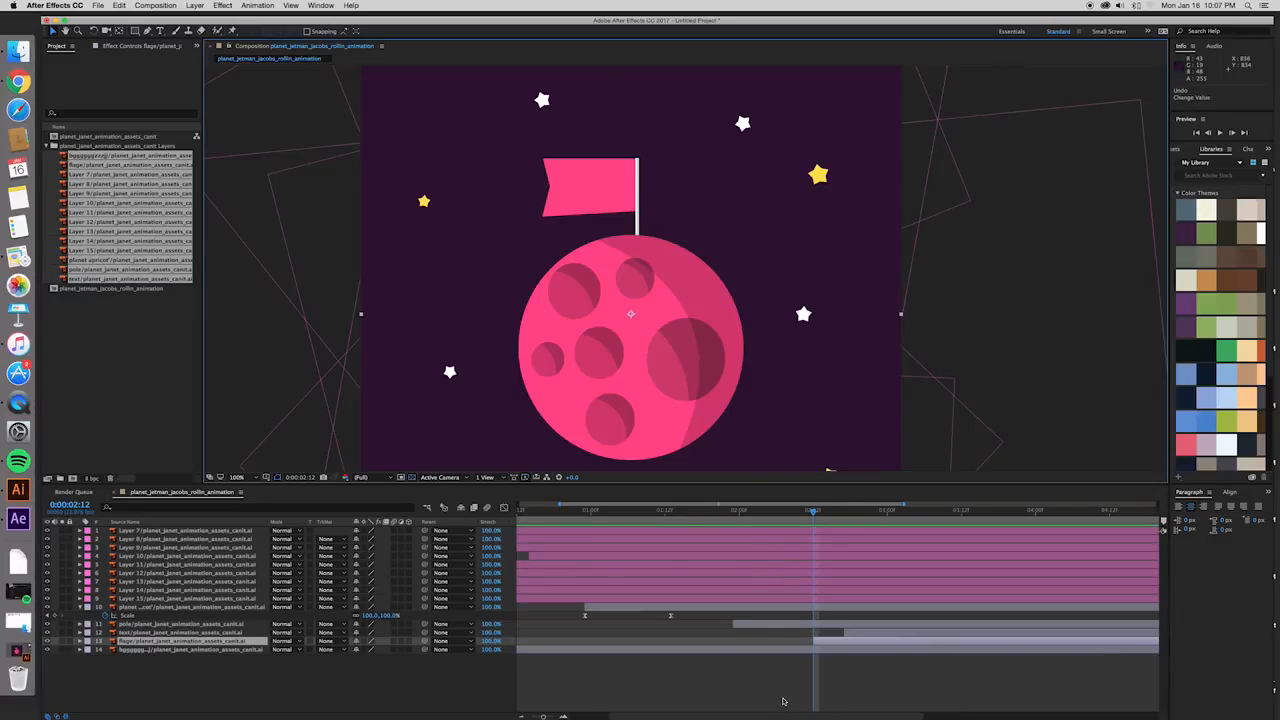
# - Move the flag layer's anchor point down with the Pan Behind tool to line up with the pole layer's path point
pyautogui.press('y')
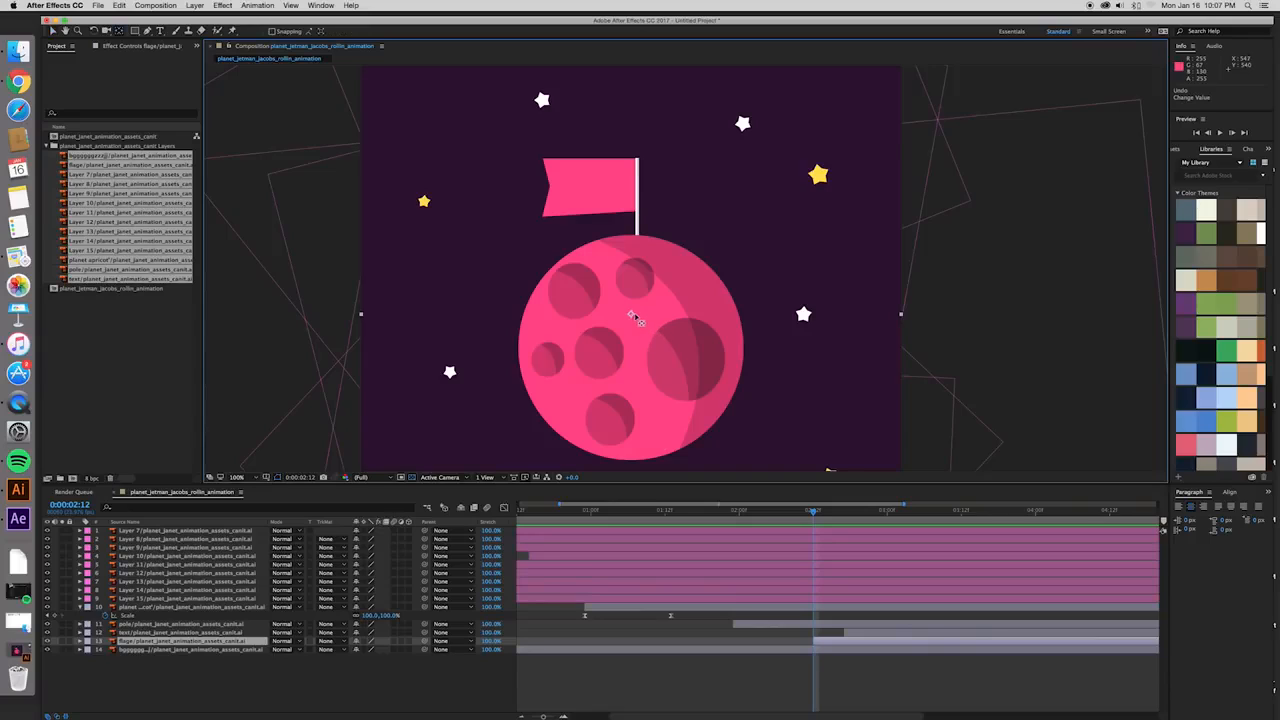
pyautogui.moveTo(635, 318); pyautogui.dragTo(637, 358)
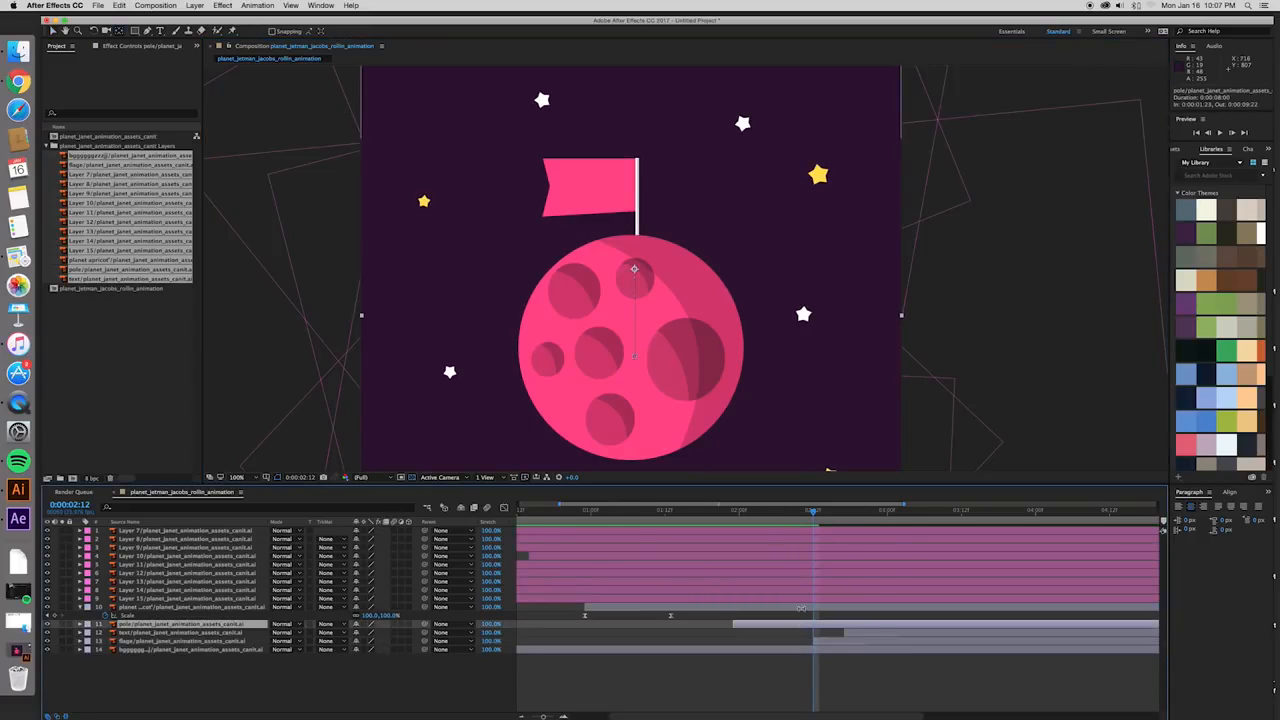
pyautogui.click(801, 607)
pyautogui.click(829, 641)
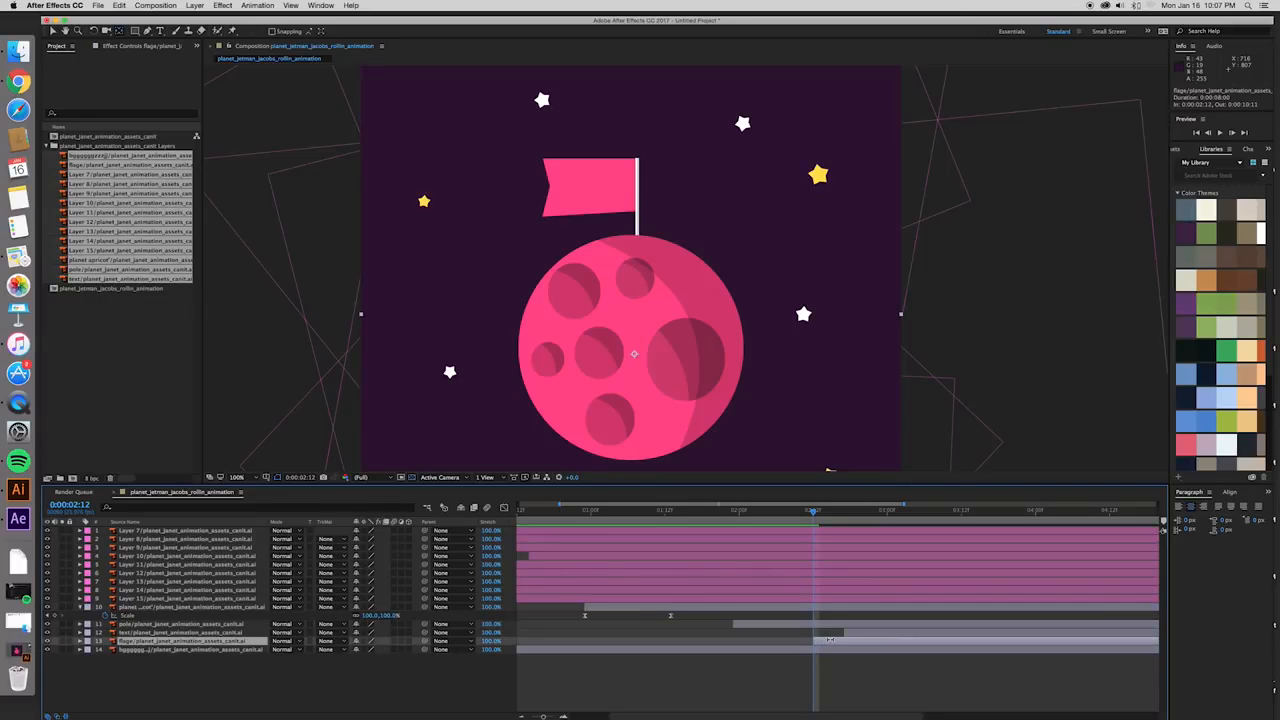
pyautogui.click(830, 608)
pyautogui.click(833, 641)
pyautogui.moveTo(635, 356); pyautogui.dragTo(633, 357)
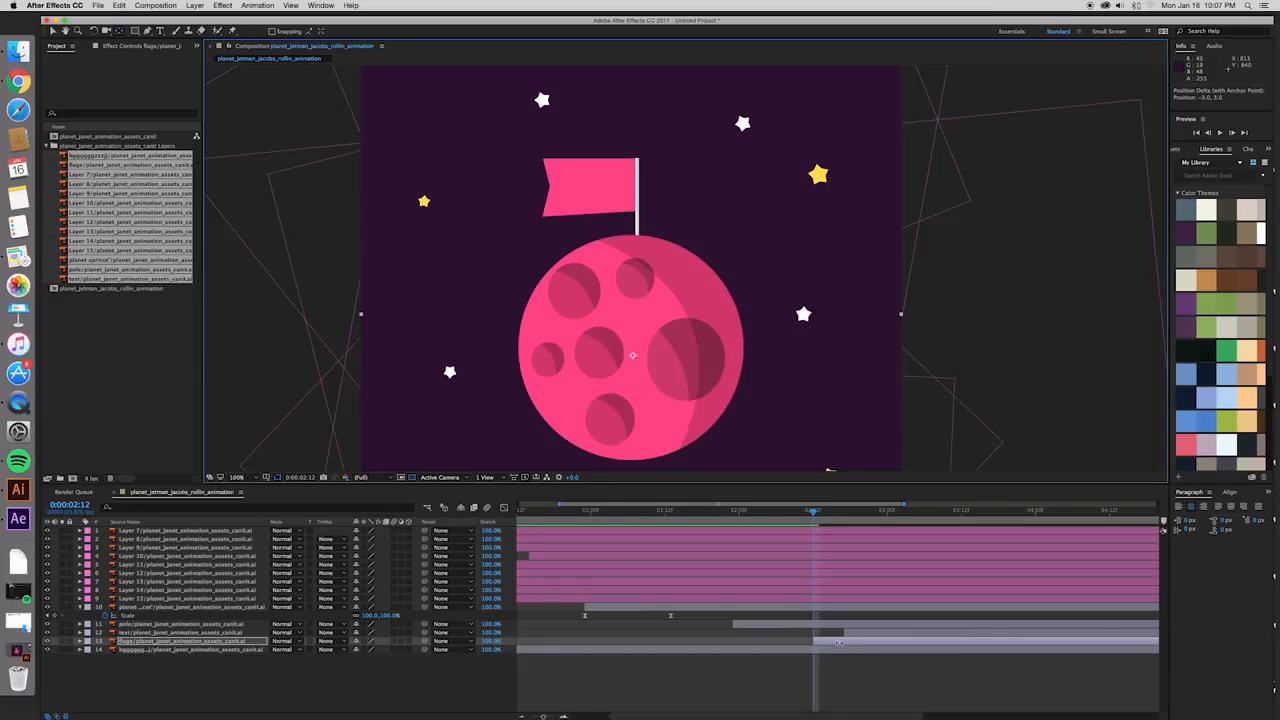
# - Draw a black rectangle as a new shape layer that covers the whole flag and ends at the pole
pyautogui.scroll(2, 677, 272)
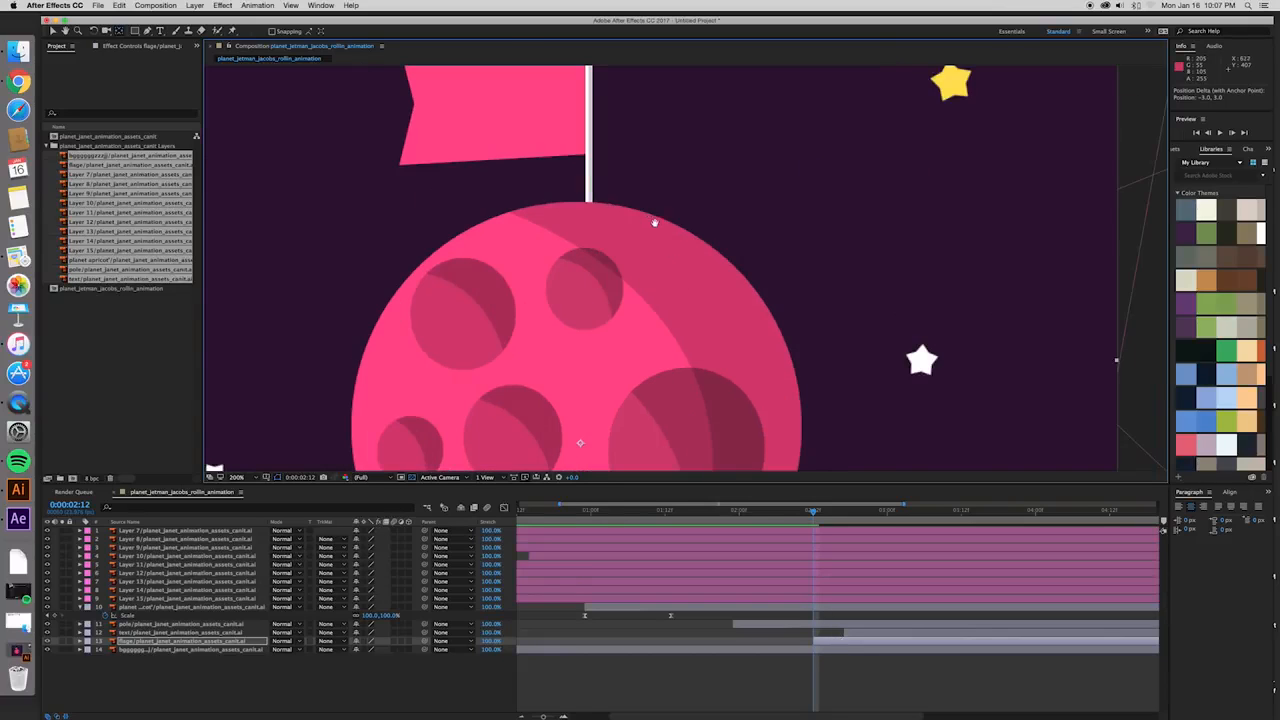
pyautogui.press('v')
pyautogui.click(719, 676)
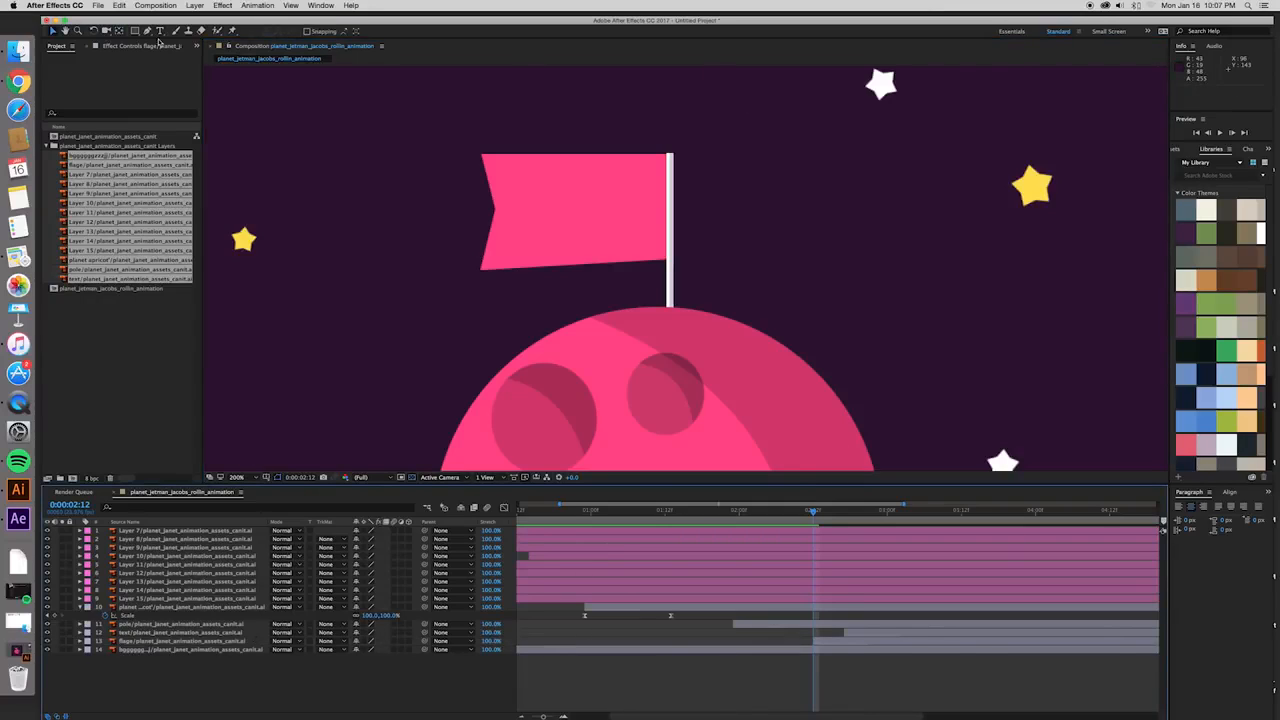
pyautogui.click(134, 31)
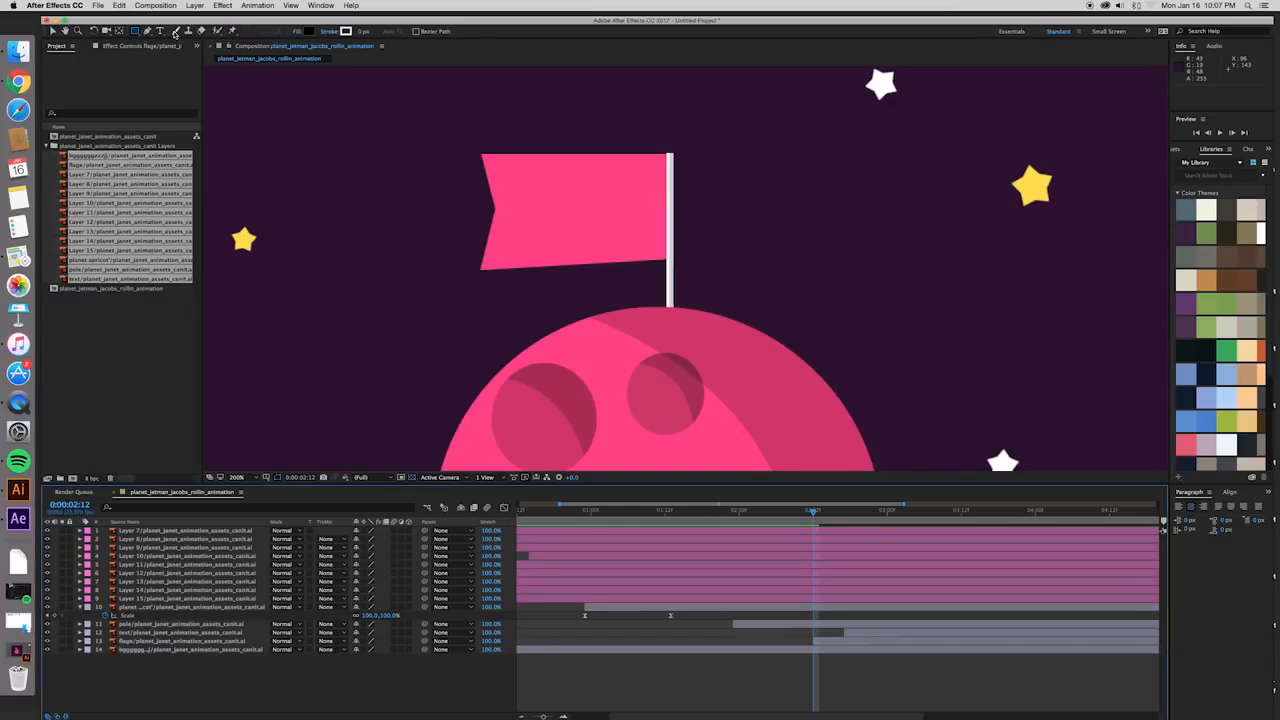
pyautogui.moveTo(470, 141)
pyautogui.mouseDown()
pyautogui.moveTo(600, 249)
pyautogui.moveTo(669, 281)
pyautogui.mouseUp()
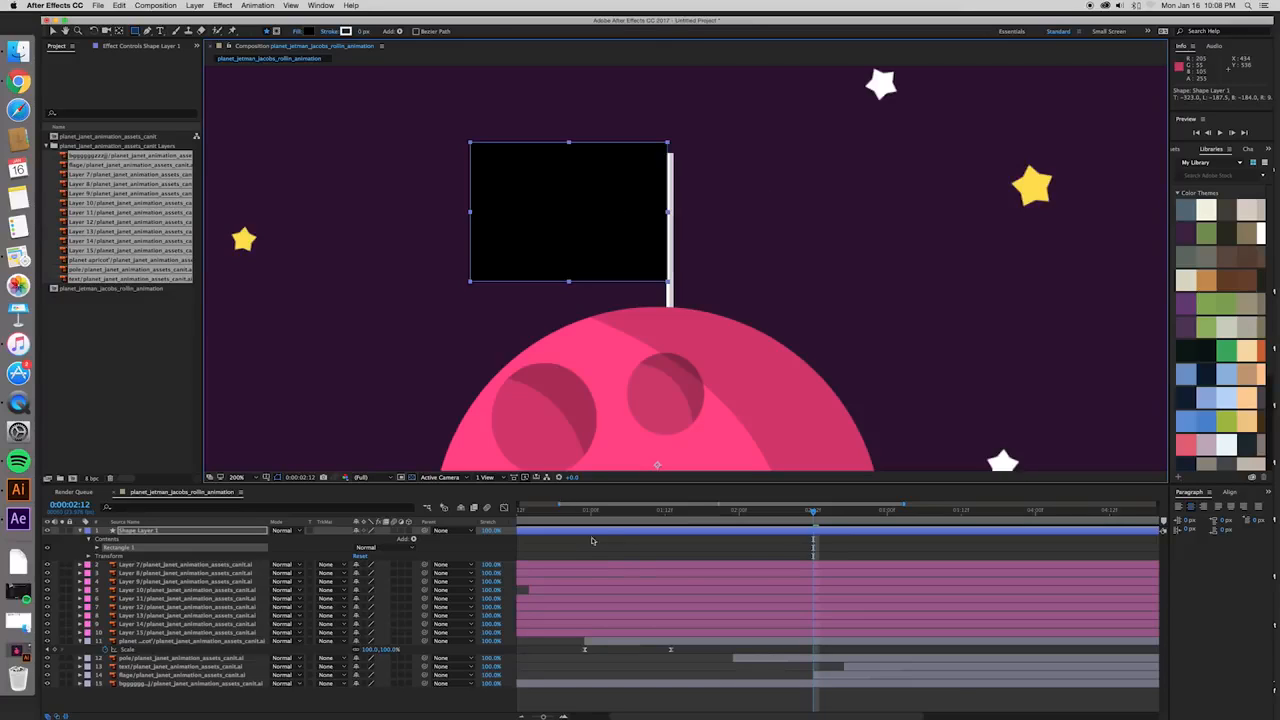
pyautogui.press('v')
pyautogui.click(770, 254)
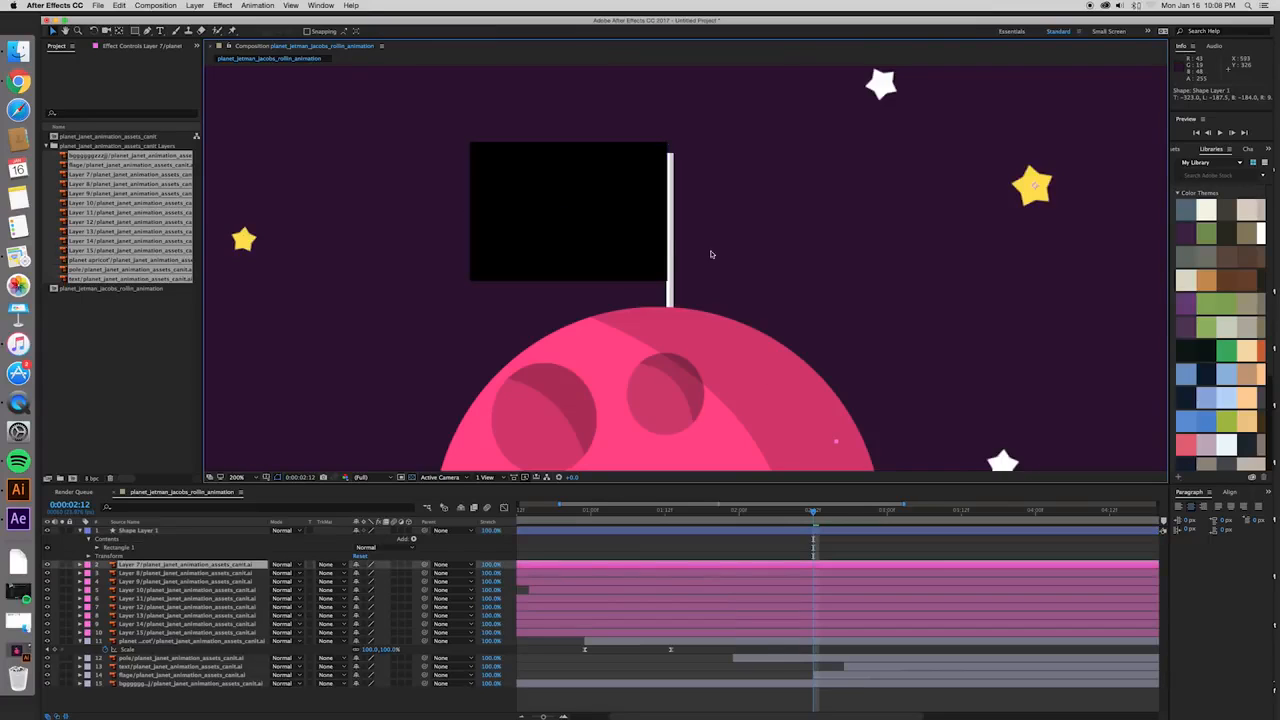
# - Preview the animation from the start with the rectangle in place and extend the visible time span to 0:00:05:21
pyautogui.moveTo(544, 511); pyautogui.dragTo(495, 510)
pyautogui.press('space')
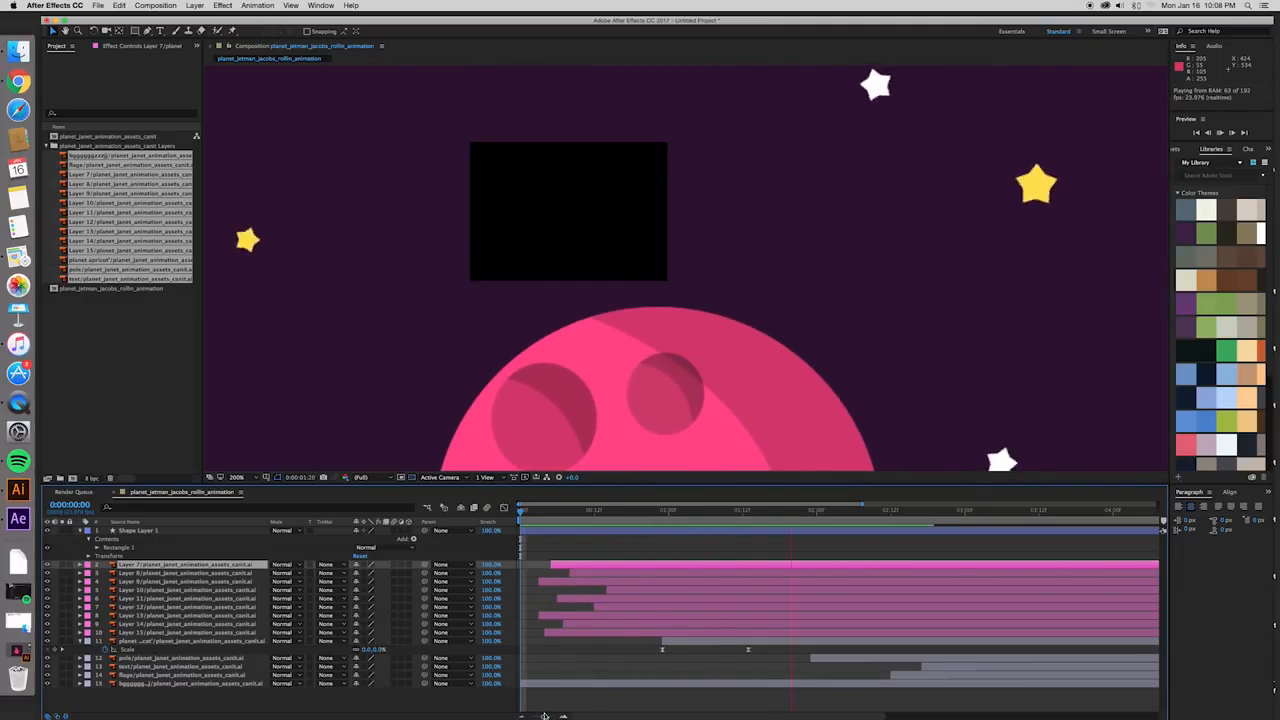
pyautogui.press('space')
pyautogui.moveTo(862, 504); pyautogui.dragTo(991, 504)
# - Trim the start of Shape Layer 1 to 0:00:02:12, where the flag layer begins
pyautogui.moveTo(740, 511); pyautogui.dragTo(789, 519)
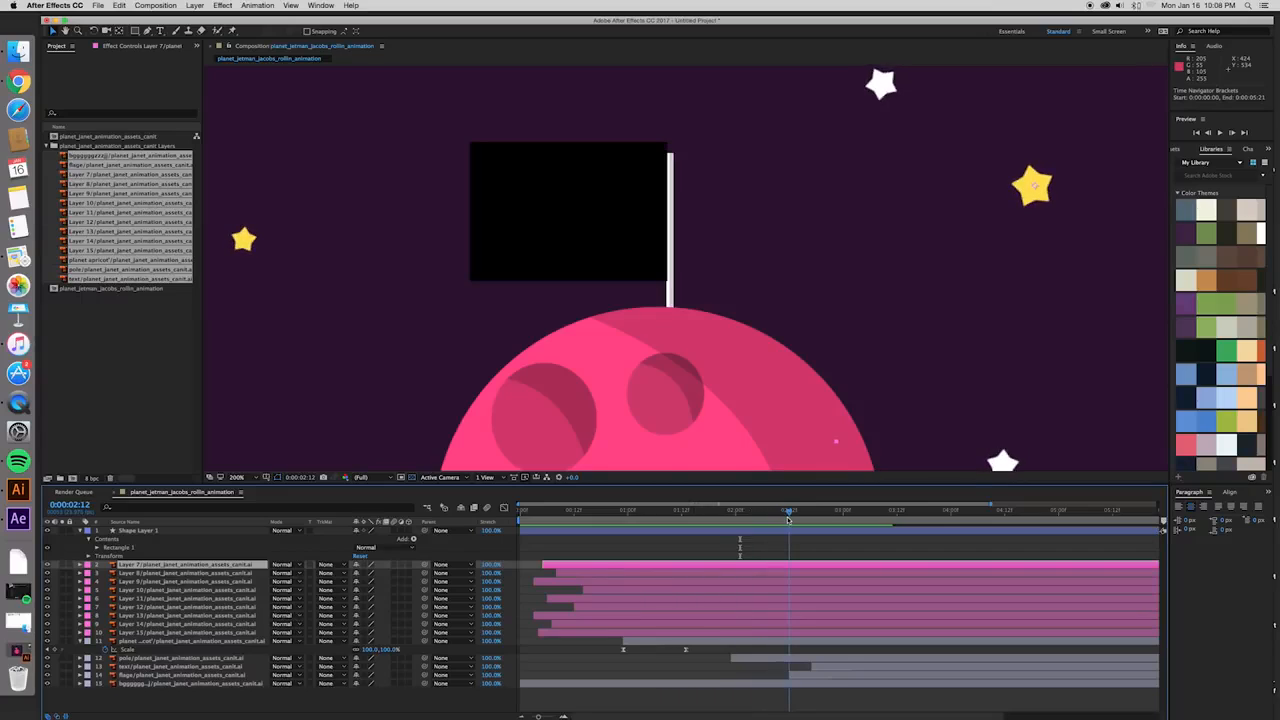
pyautogui.click(800, 677)
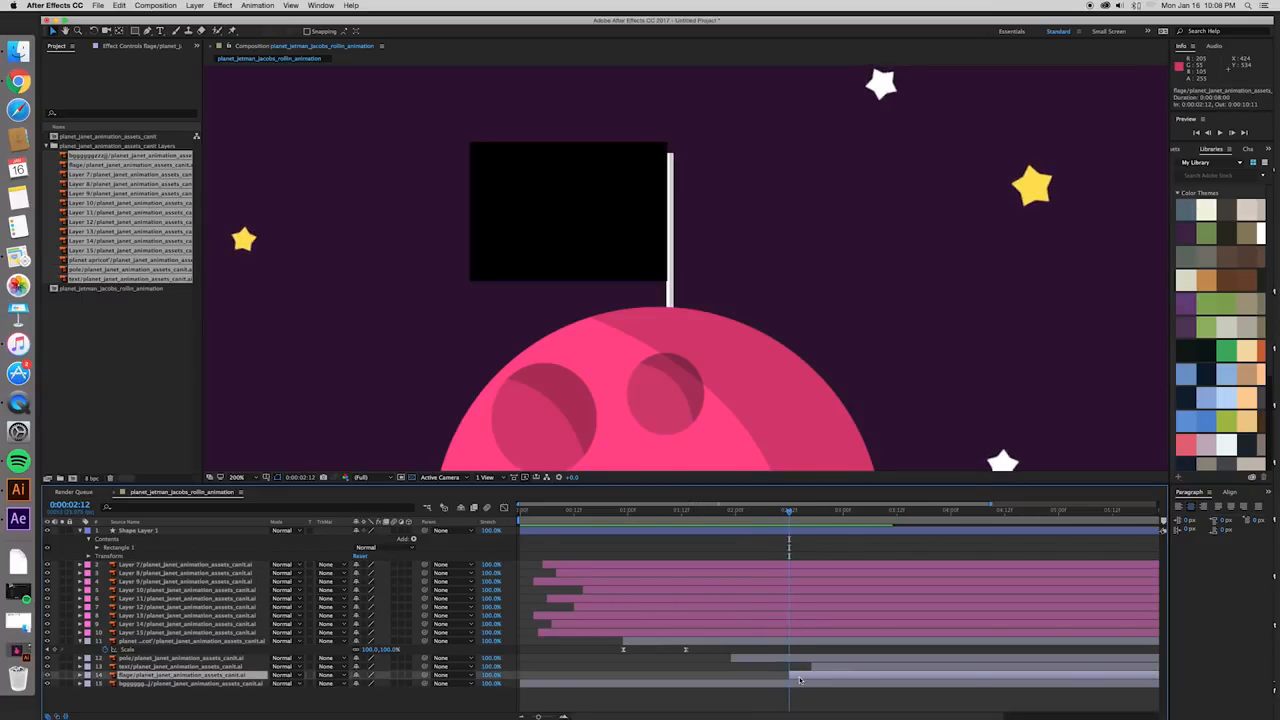
pyautogui.click(797, 533)
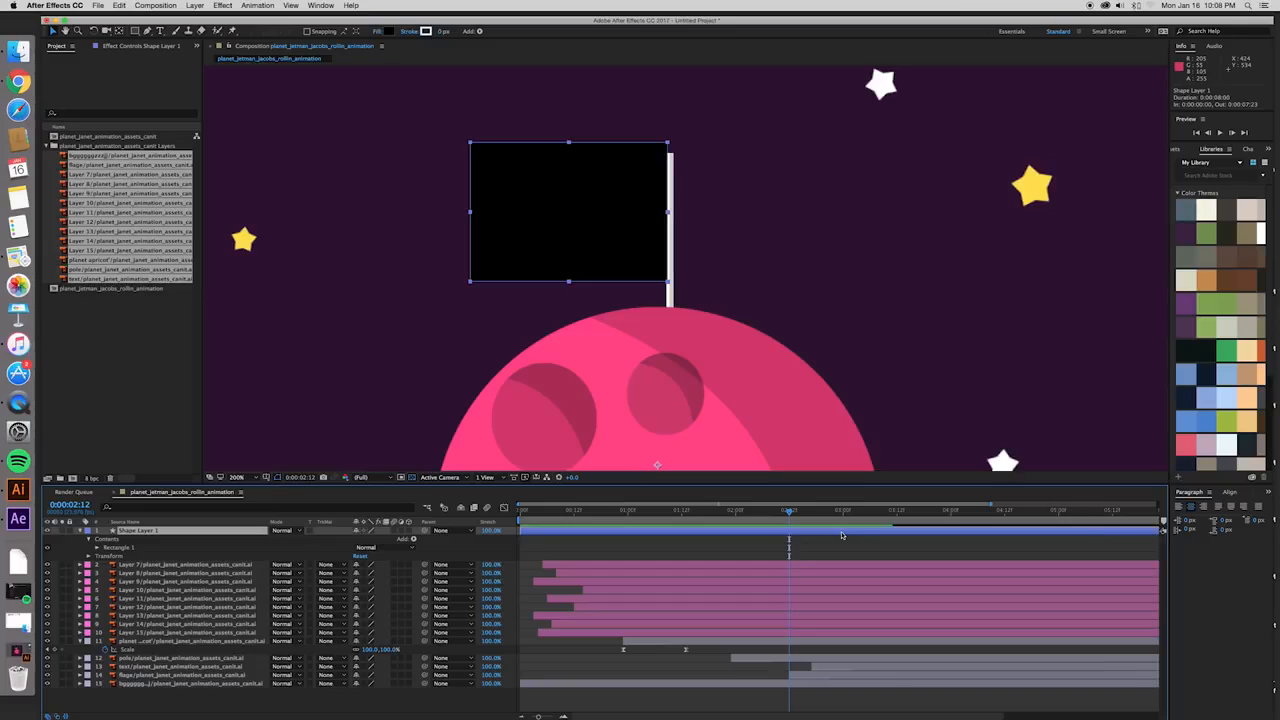
pyautogui.hotkey('alt', '[')
pyautogui.moveTo(793, 514); pyautogui.dragTo(892, 516)
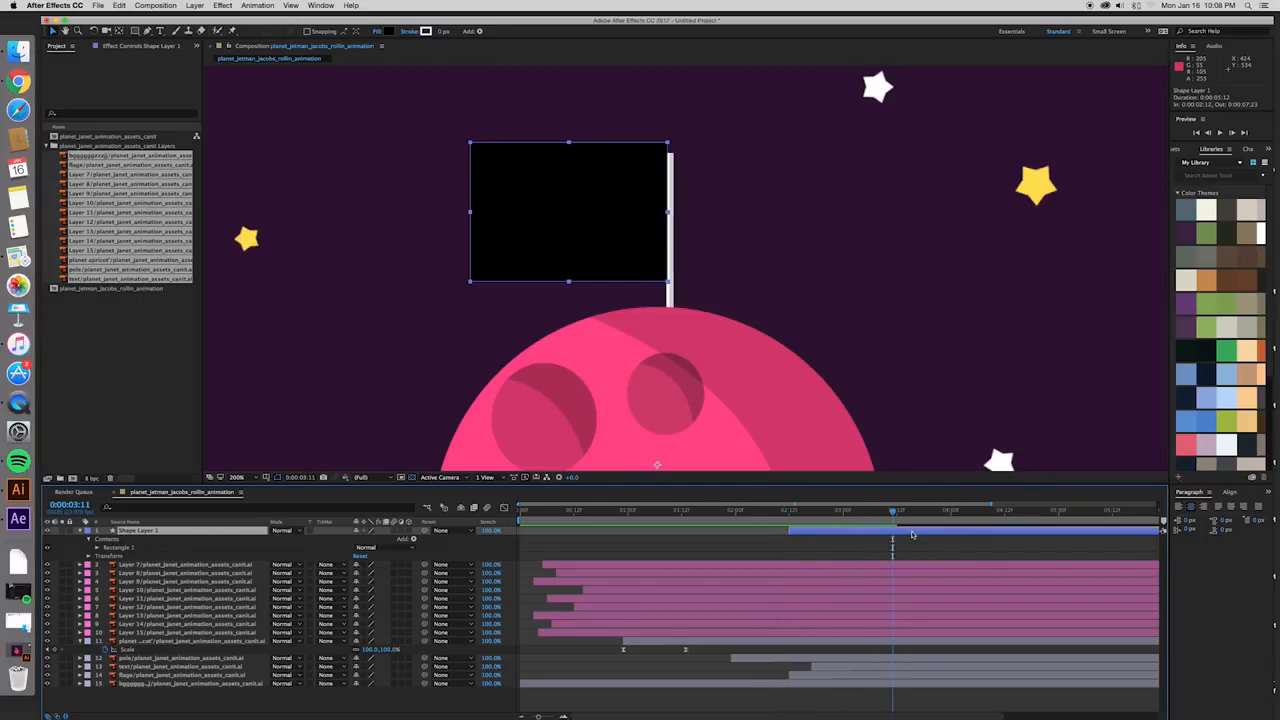
pyautogui.hotkey('alt', ']')
pyautogui.moveTo(894, 513); pyautogui.dragTo(870, 516)
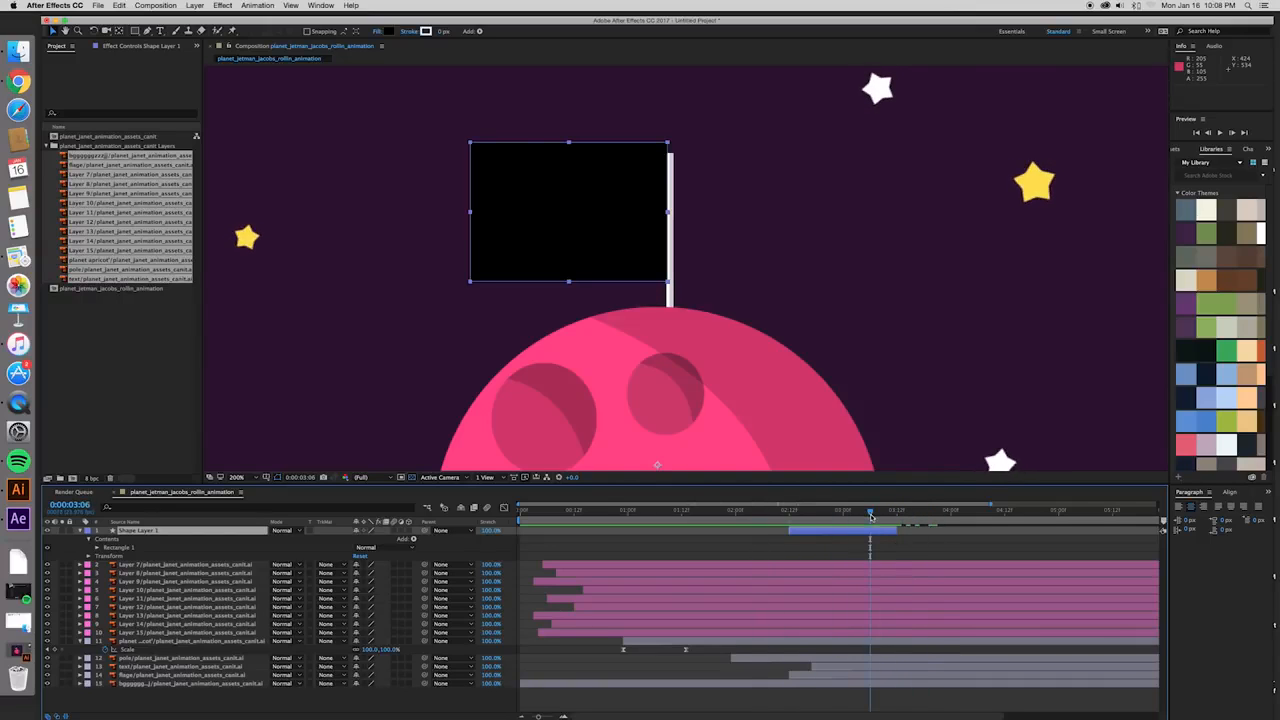
pyautogui.press('super+z')
pyautogui.click(792, 512)
pyautogui.click(805, 531)
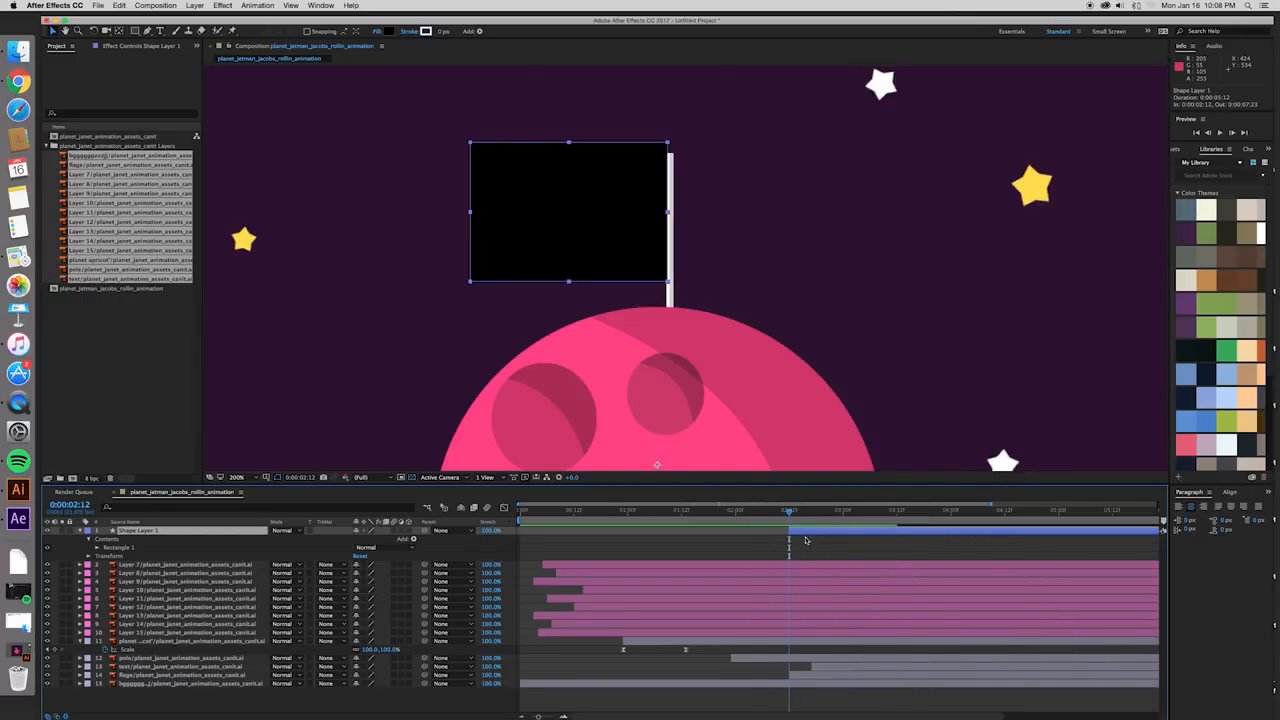
# - Collapse the properties of Shape Layer 1 and the planet layer, and move Shape Layer 1 directly above the flag layer
pyautogui.click(816, 677)
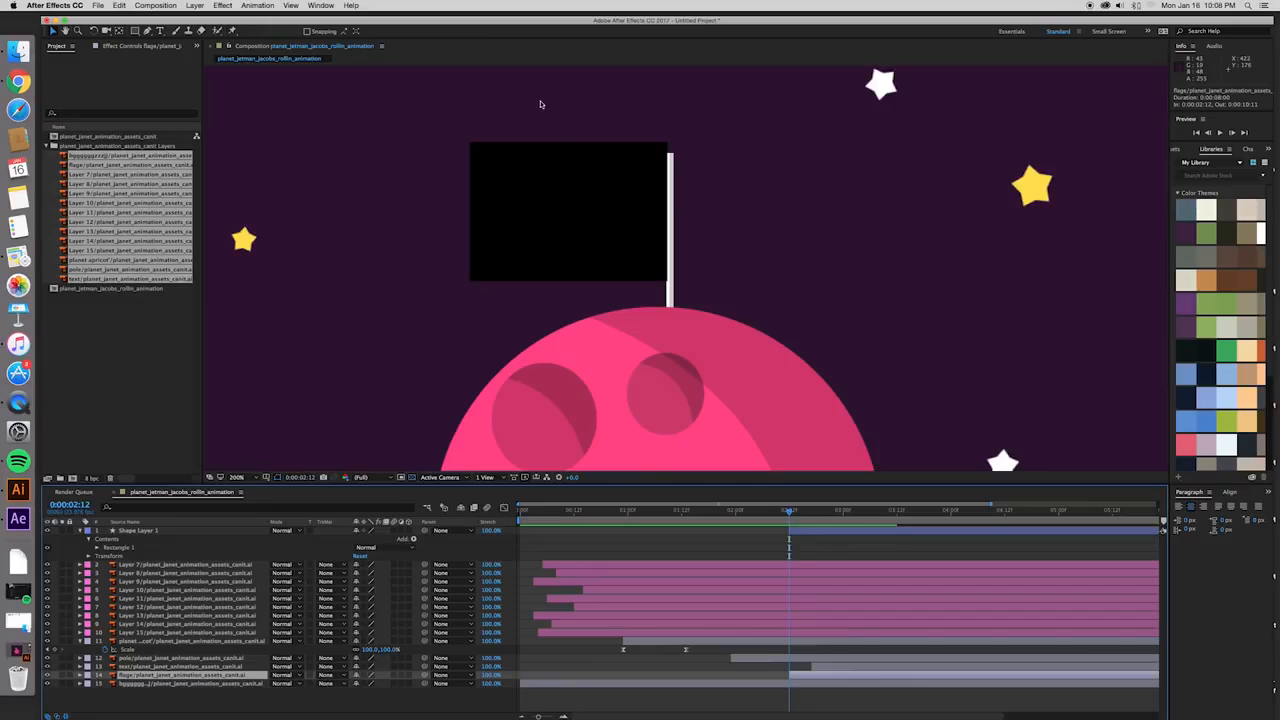
pyautogui.moveTo(727, 393); pyautogui.dragTo(728, 340)
pyautogui.press(',')
pyautogui.press('.')
pyautogui.click(92, 538)
pyautogui.click(82, 531)
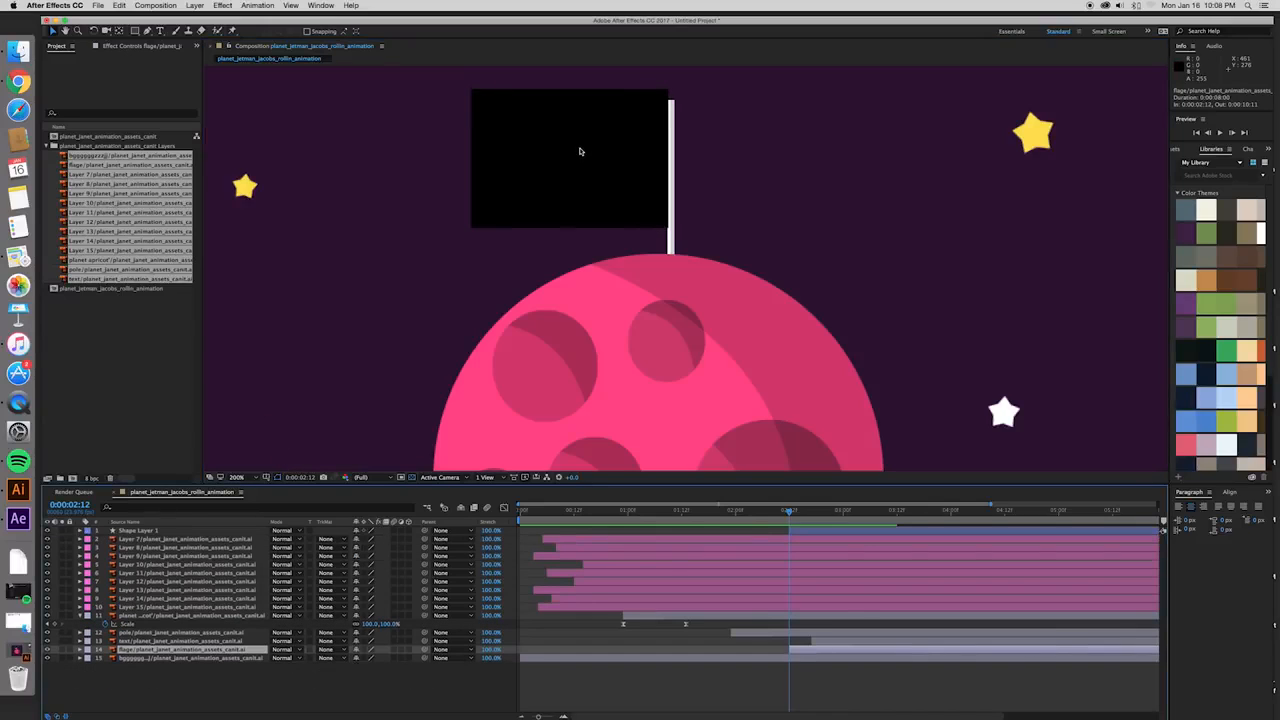
pyautogui.click(815, 526)
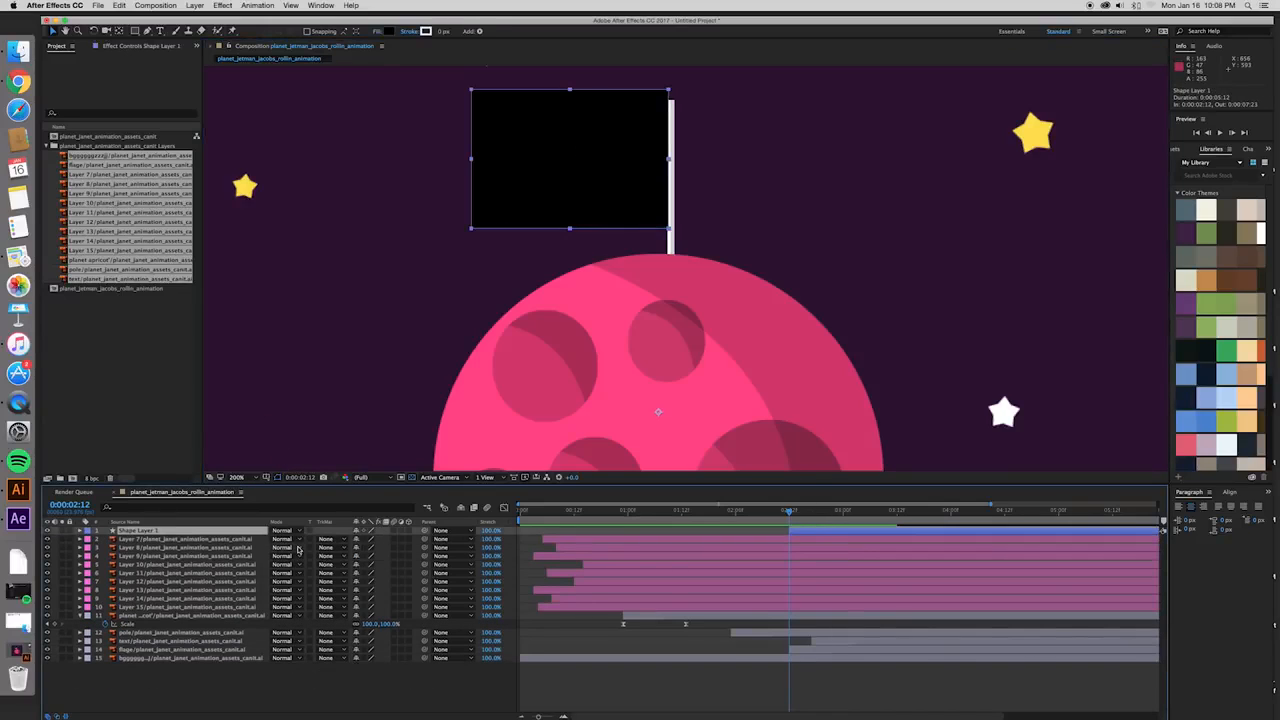
pyautogui.click(81, 616)
pyautogui.moveTo(150, 530); pyautogui.dragTo(155, 640)
# - Select the flag layer and Shape Layer 1 in turn to check their stacking order
pyautogui.click(157, 641)
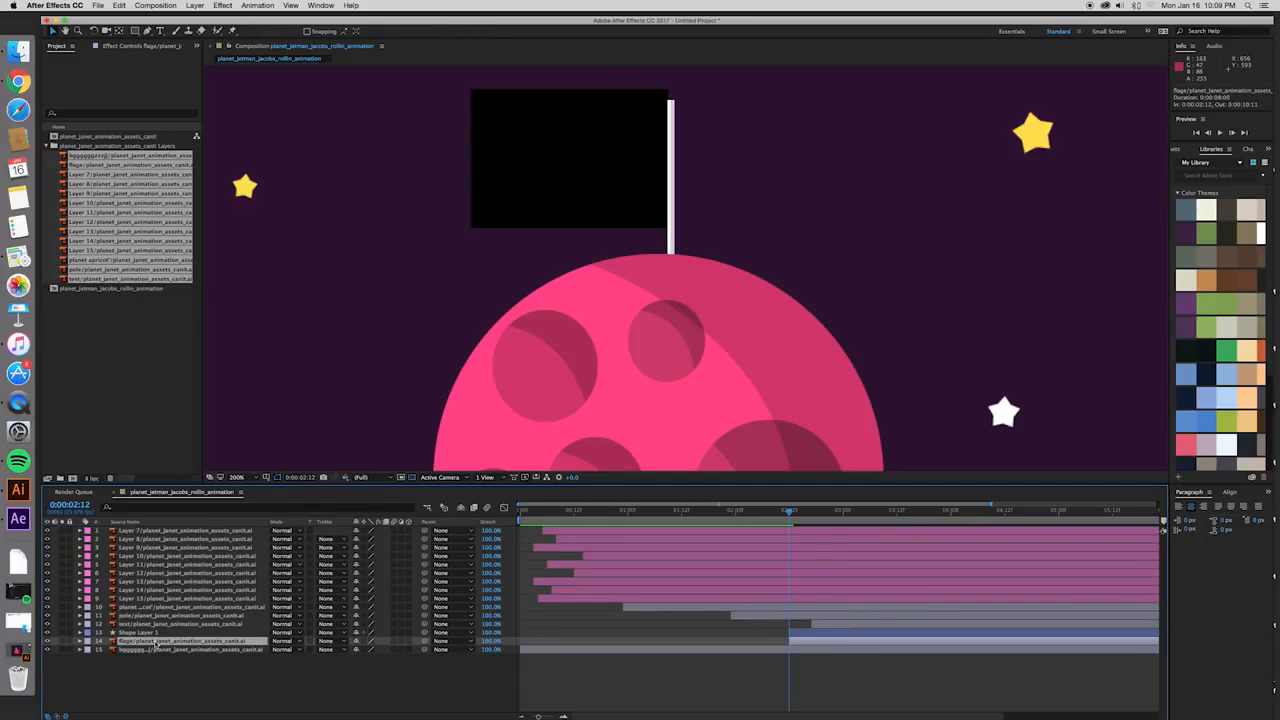
pyautogui.click(156, 633)
pyautogui.click(156, 641)
pyautogui.click(158, 633)
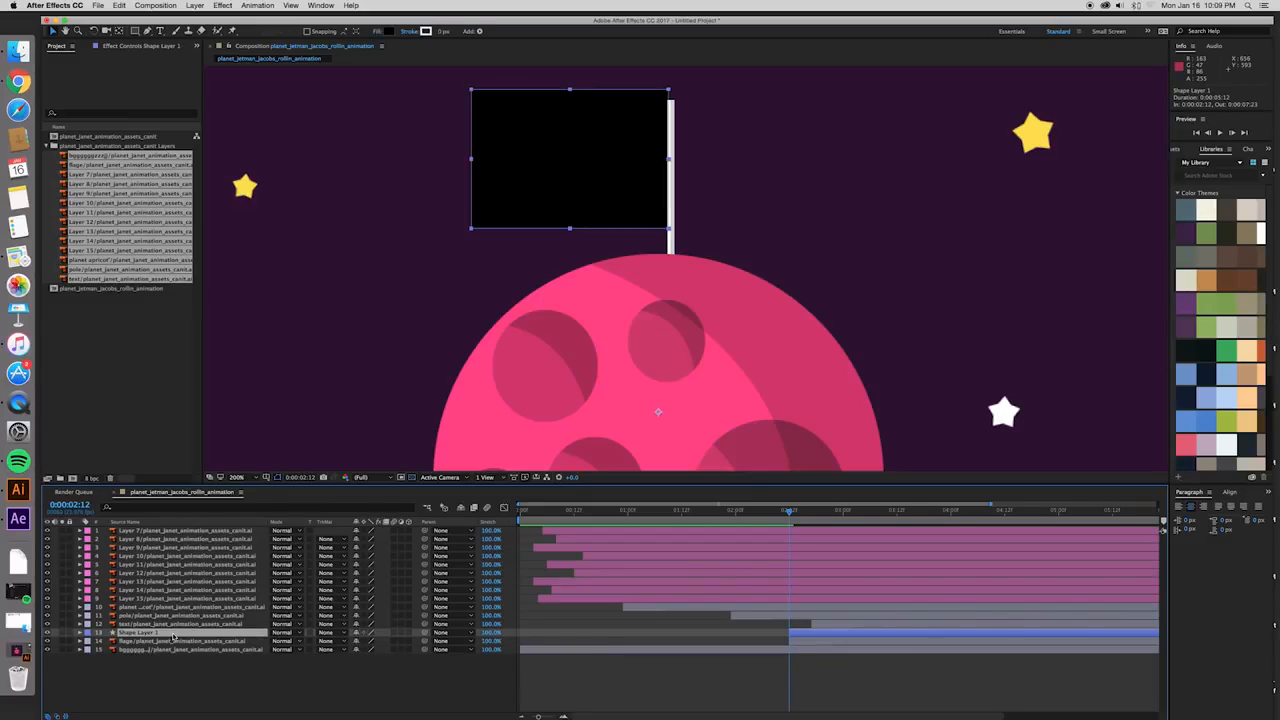
pyautogui.click(172, 641)
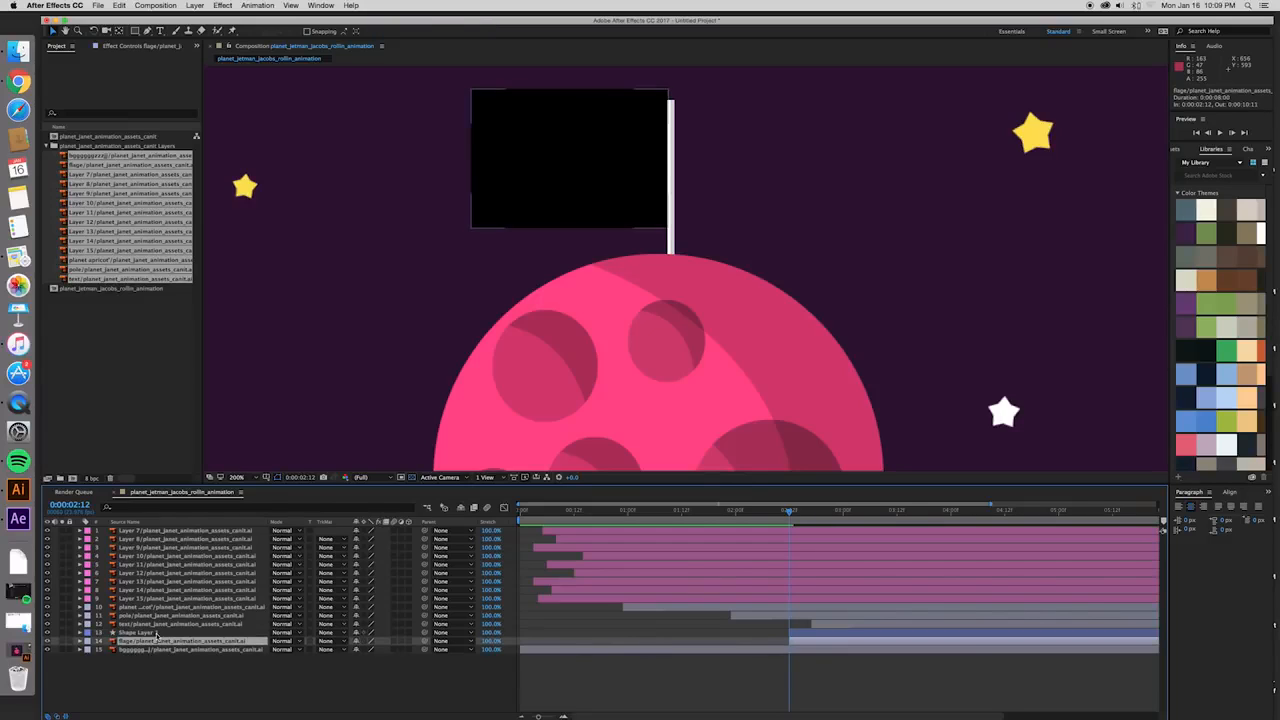
pyautogui.click(156, 633)
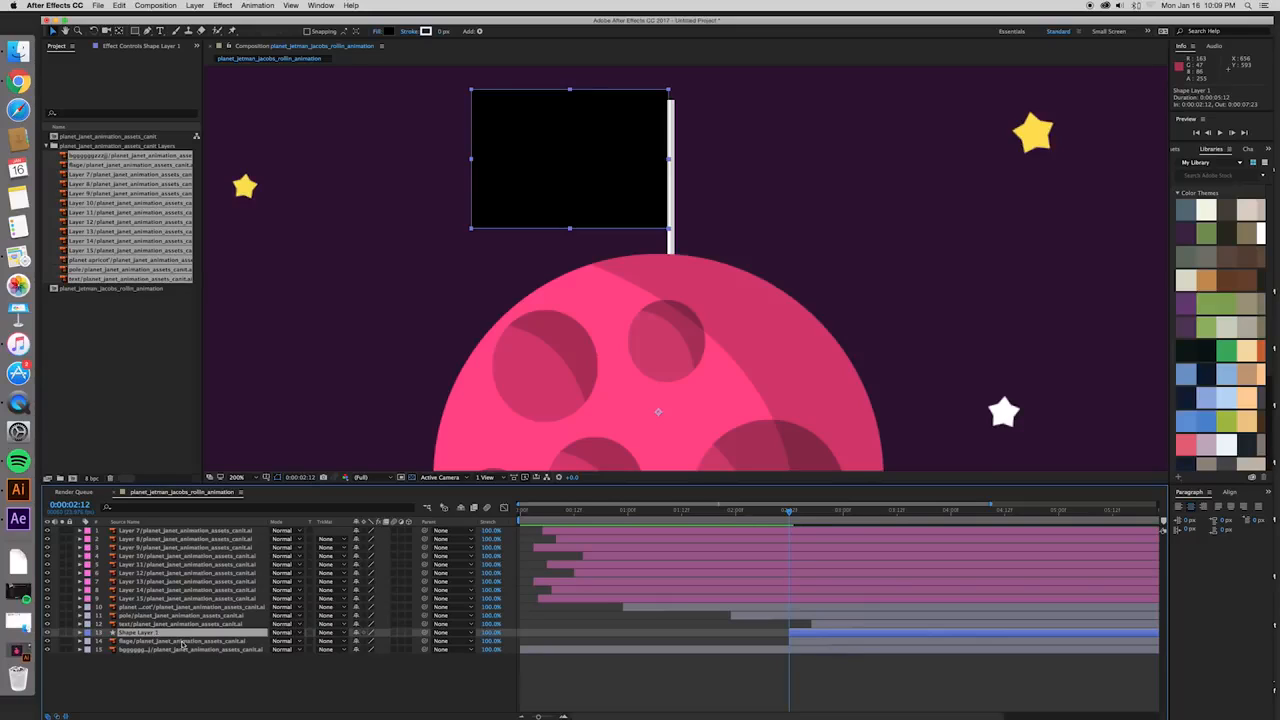
pyautogui.click(172, 641)
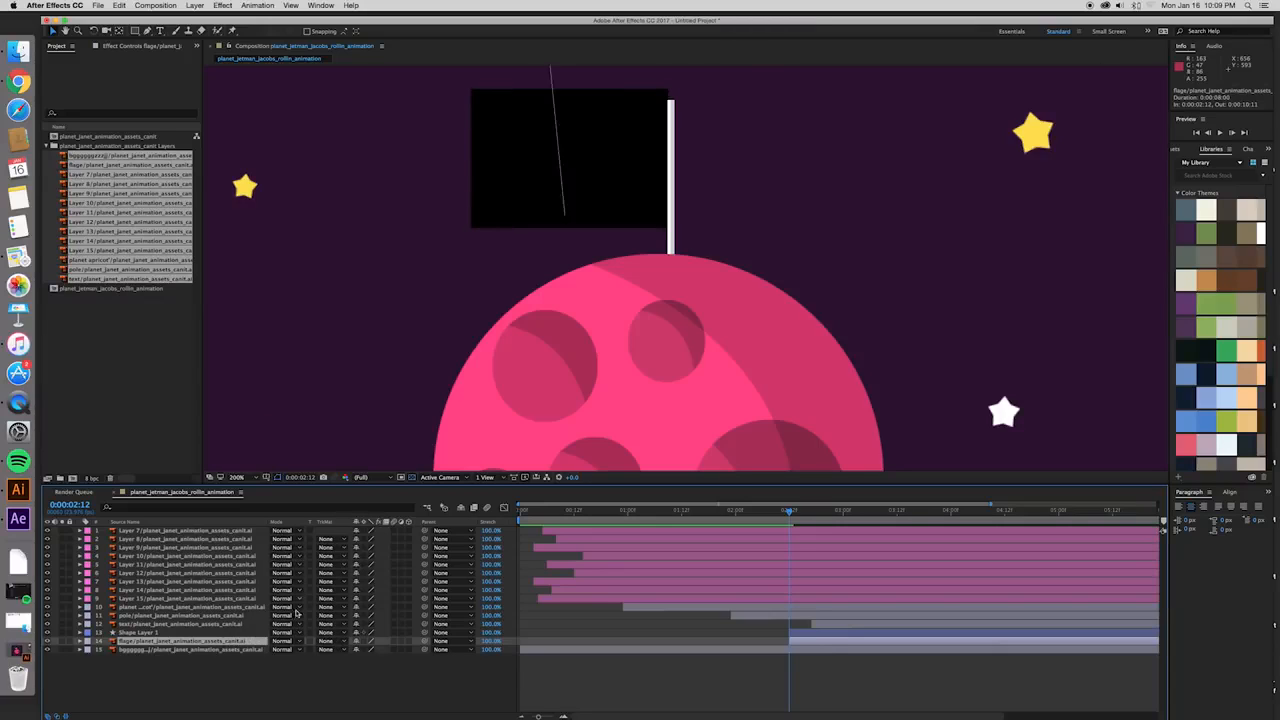
# - Set the flag layer's track matte to Alpha Matte "Shape Layer 1" and test it by shifting the flag, undoing the shift
pyautogui.click(57, 716)
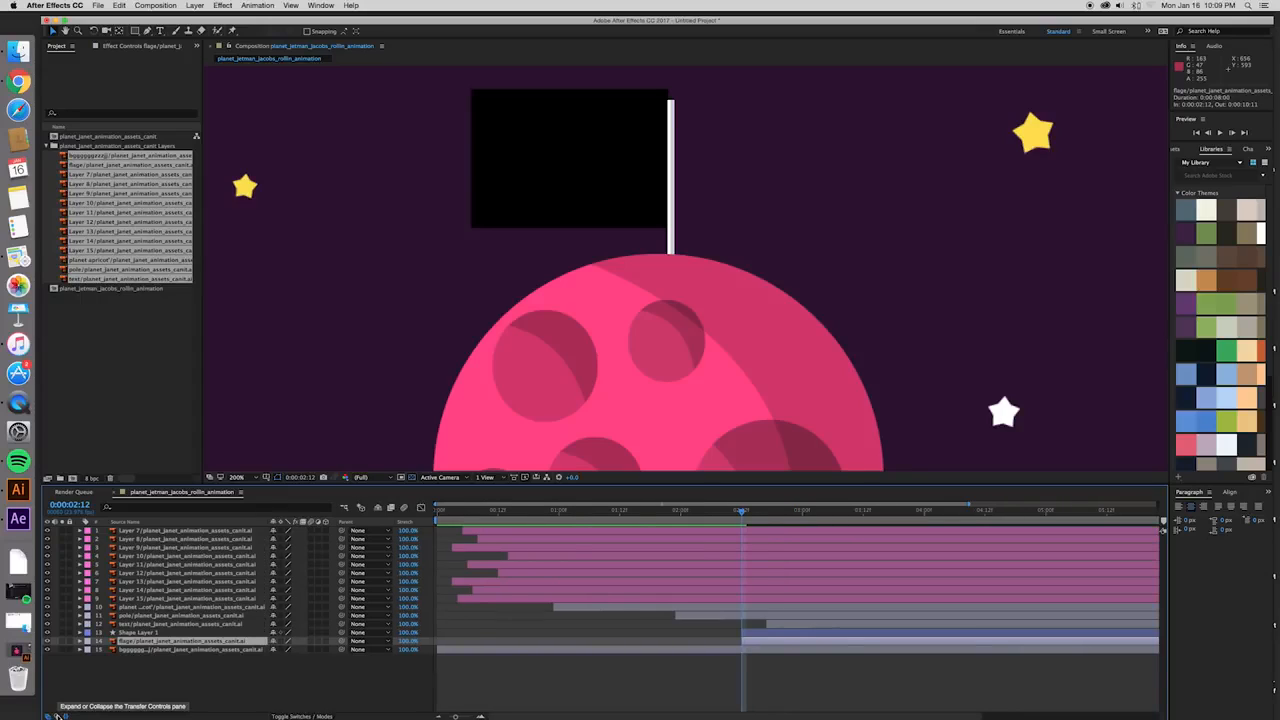
pyautogui.click(57, 716)
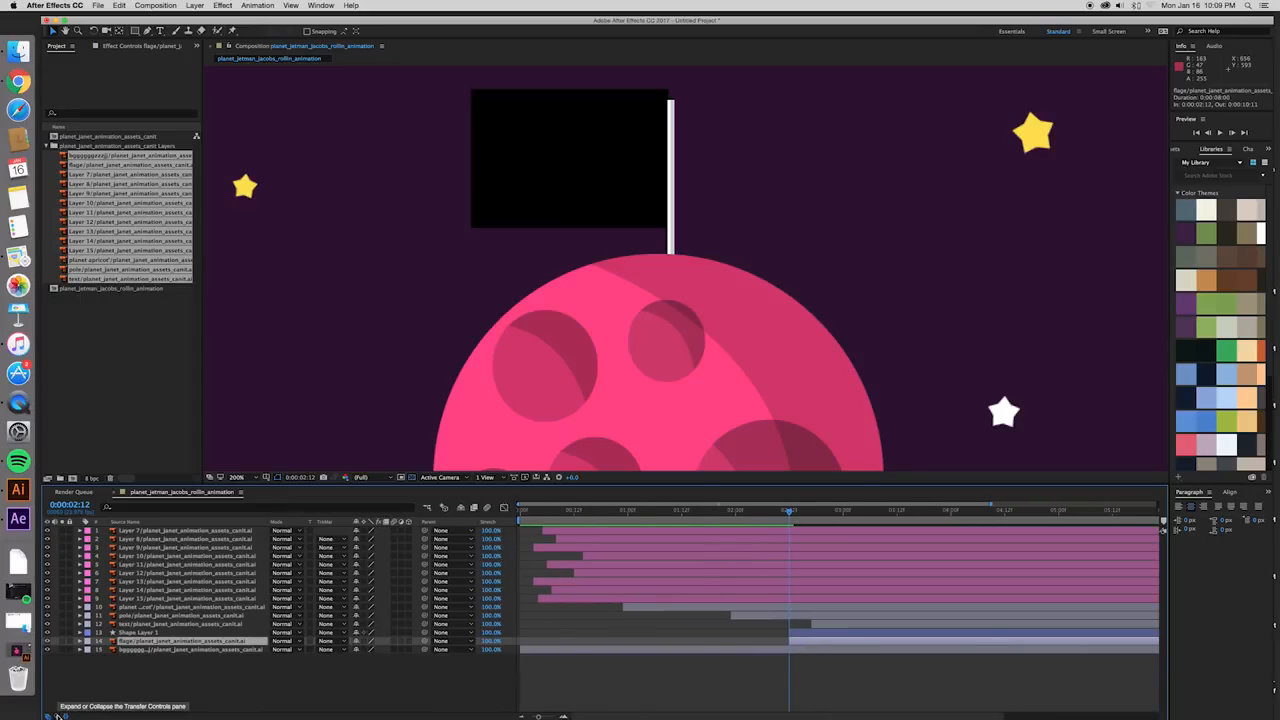
pyautogui.click(341, 641)
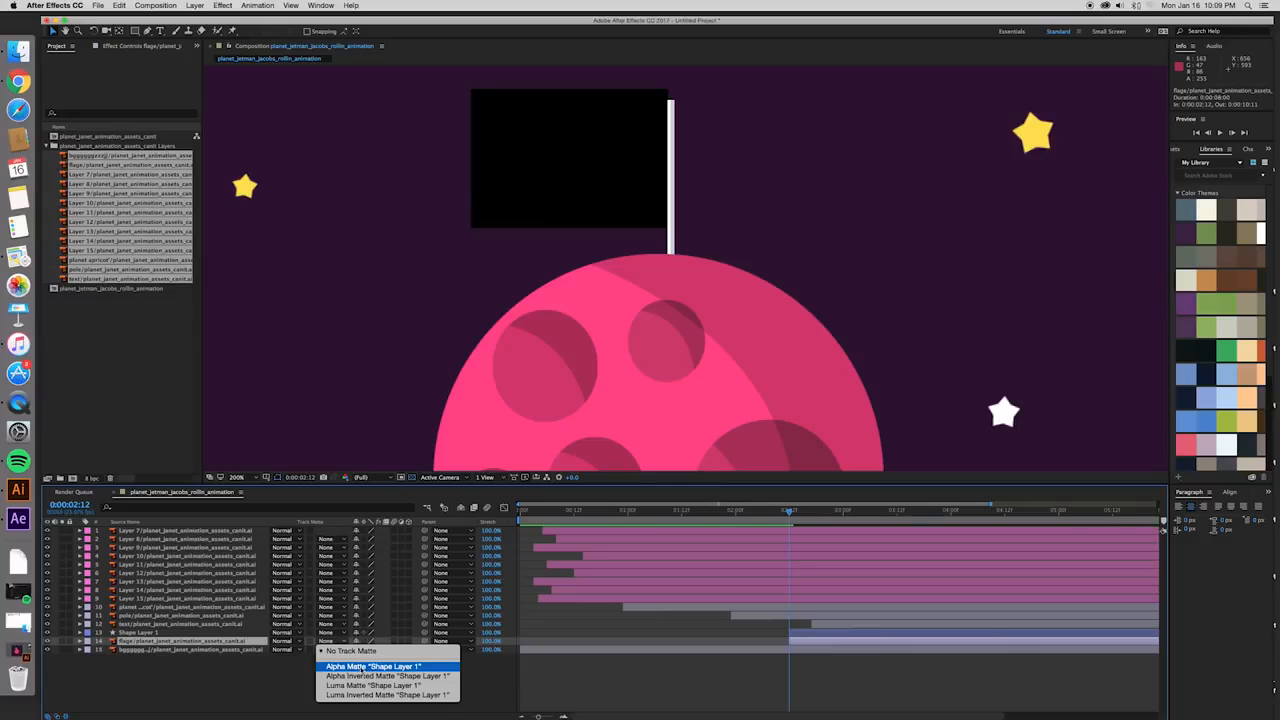
pyautogui.click(396, 667)
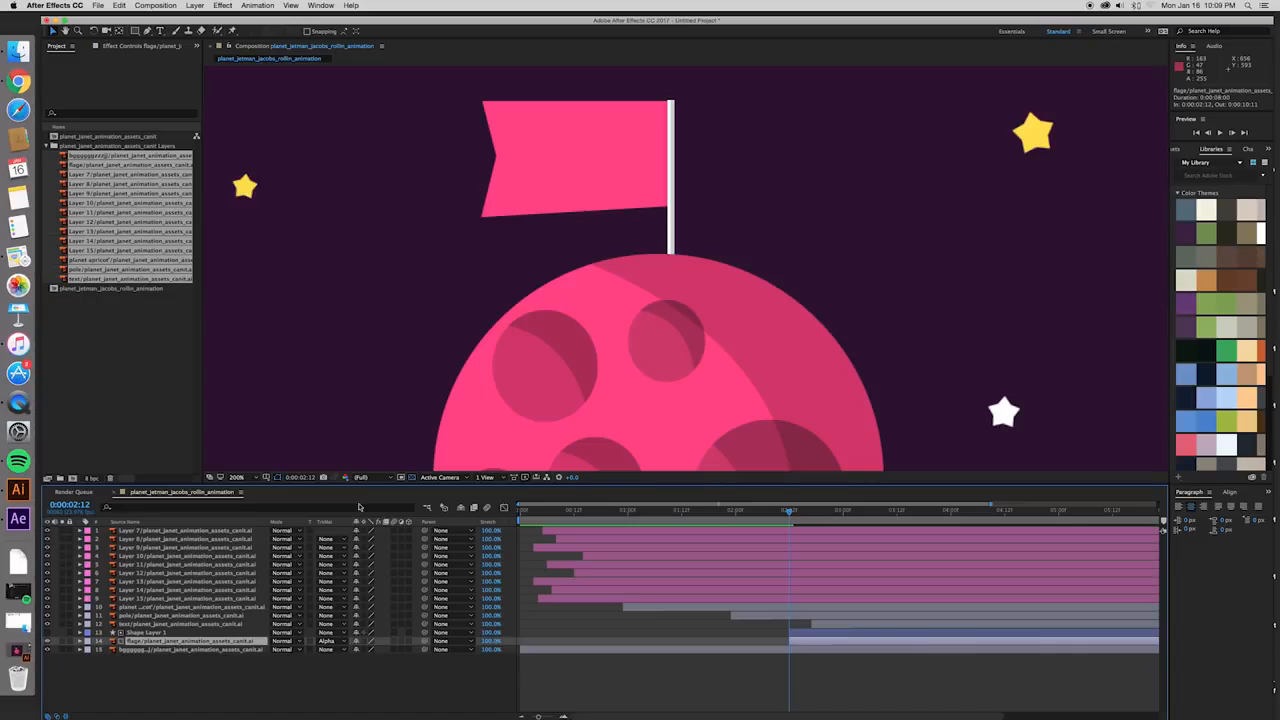
pyautogui.moveTo(557, 177)
pyautogui.mouseDown()
pyautogui.moveTo(764, 170)
pyautogui.moveTo(354, 186)
pyautogui.moveTo(555, 184)
pyautogui.mouseUp()
pyautogui.press('super+z')
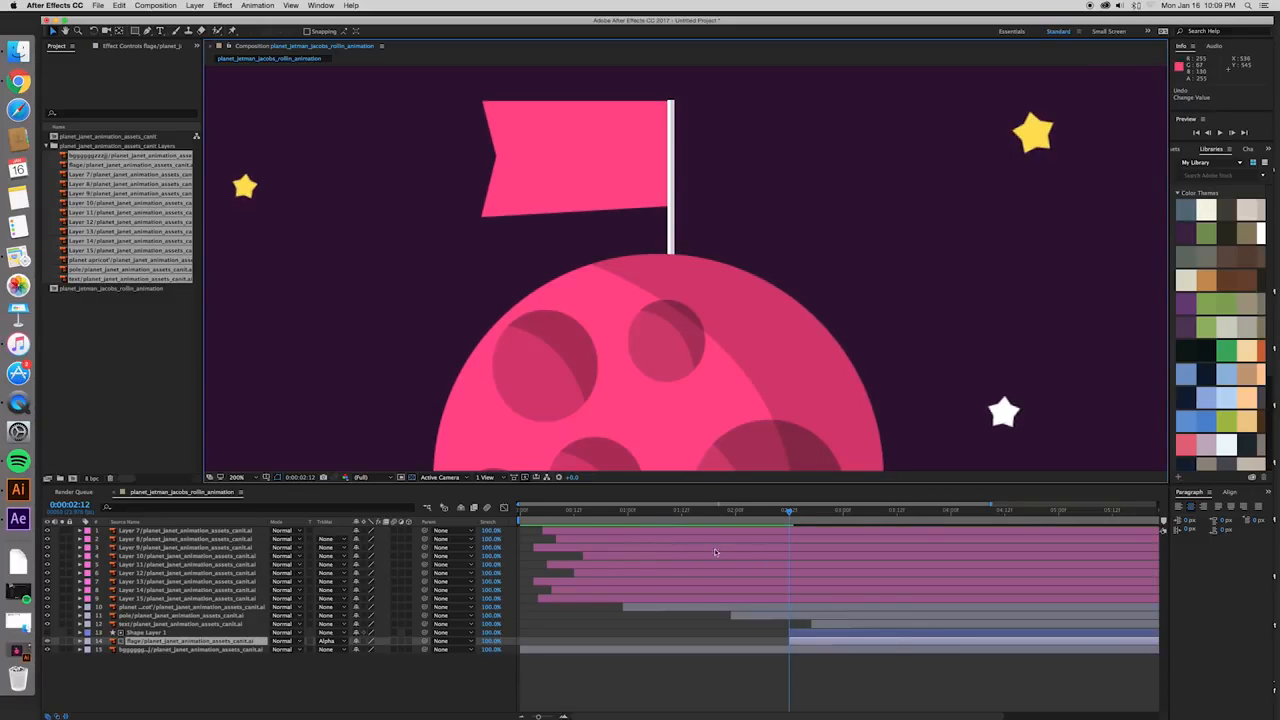
# - Shift the flag behind the pole to position 738, 623 and start keyframing its position at 0:00:02:12
pyautogui.press(',')
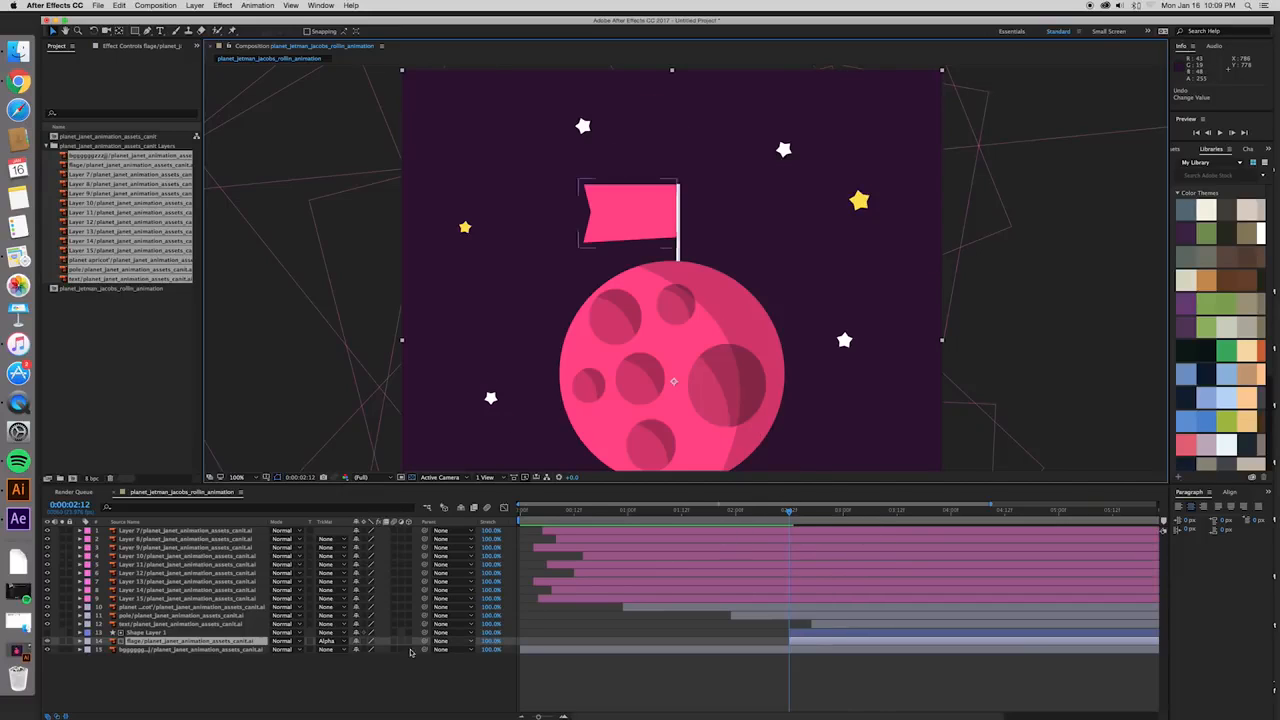
pyautogui.press('p')
pyautogui.moveTo(621, 210); pyautogui.dragTo(716, 211)
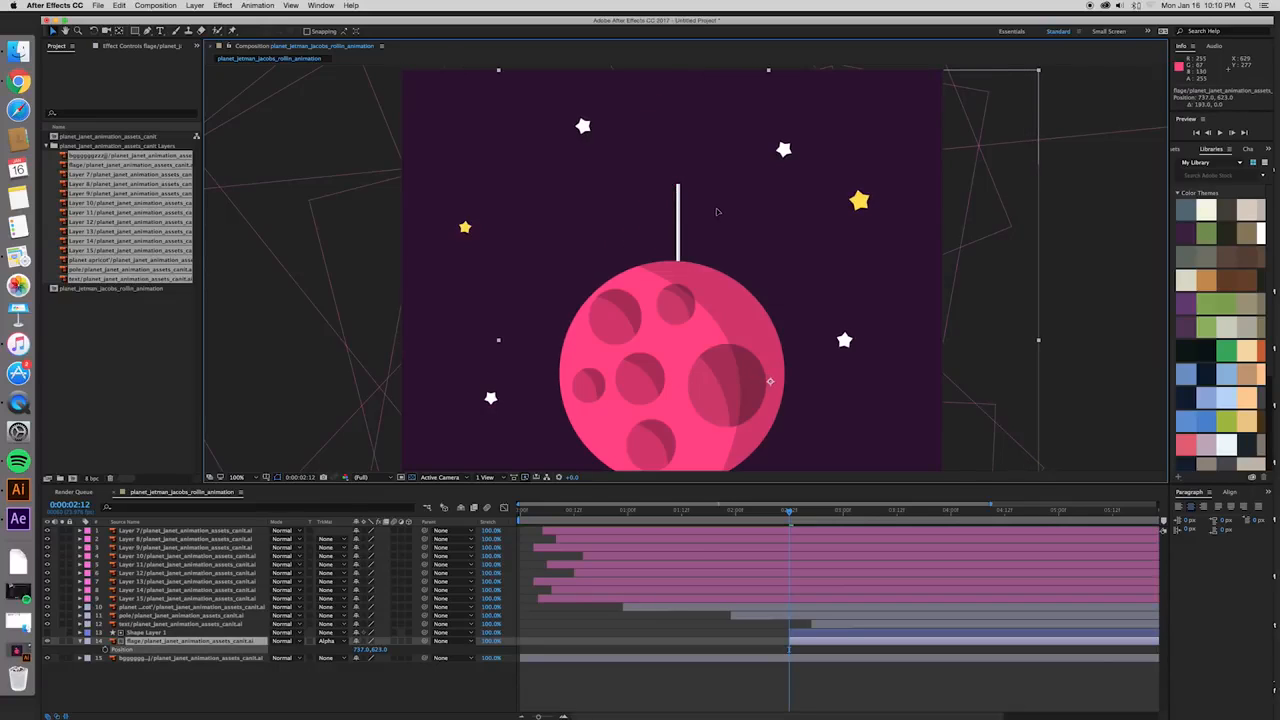
pyautogui.click(107, 650)
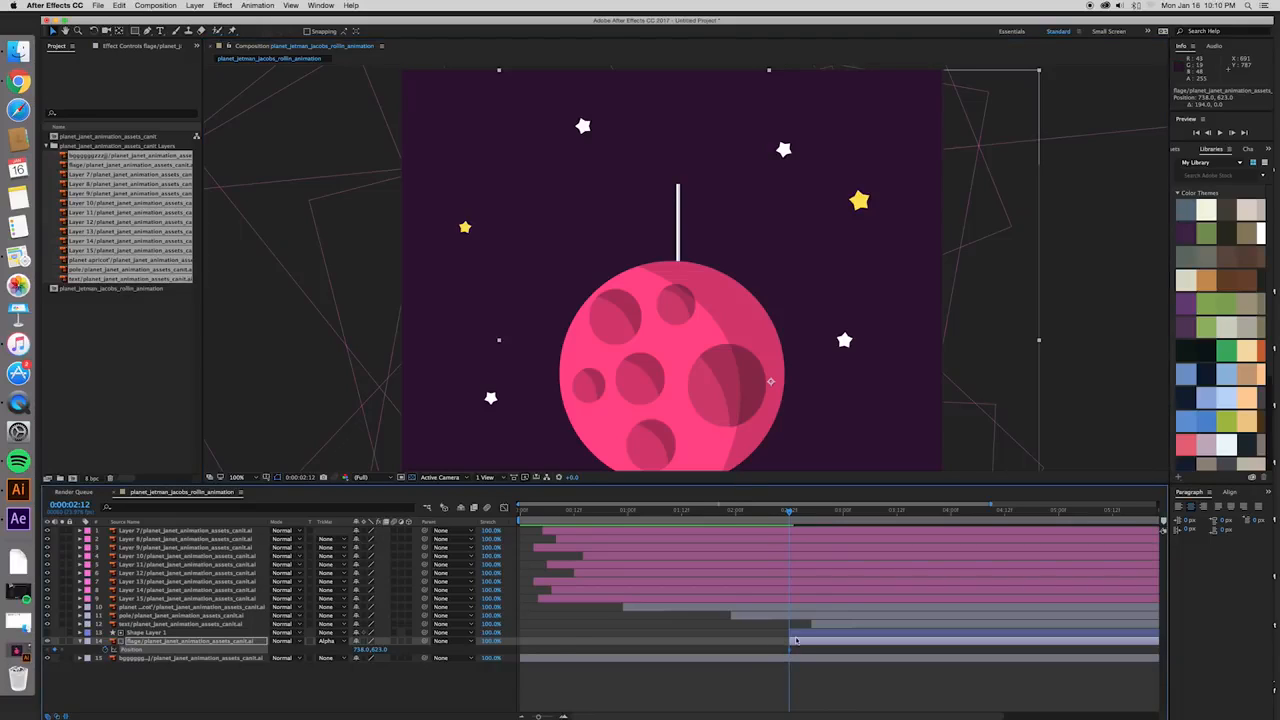
# - At 0:00:02:16, move the flag back out to position 544, 623 and preview its slide from the pole
pyautogui.moveTo(794, 512); pyautogui.dragTo(807, 512)
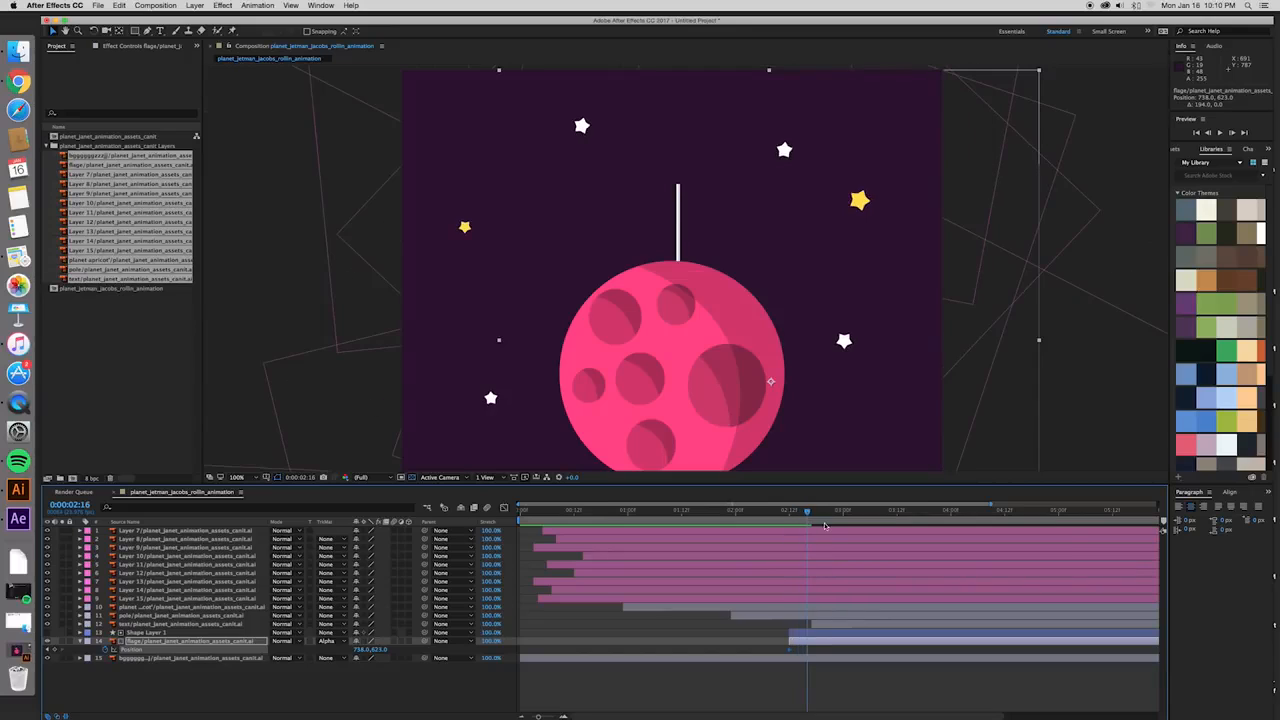
pyautogui.moveTo(700, 224); pyautogui.dragTo(603, 229)
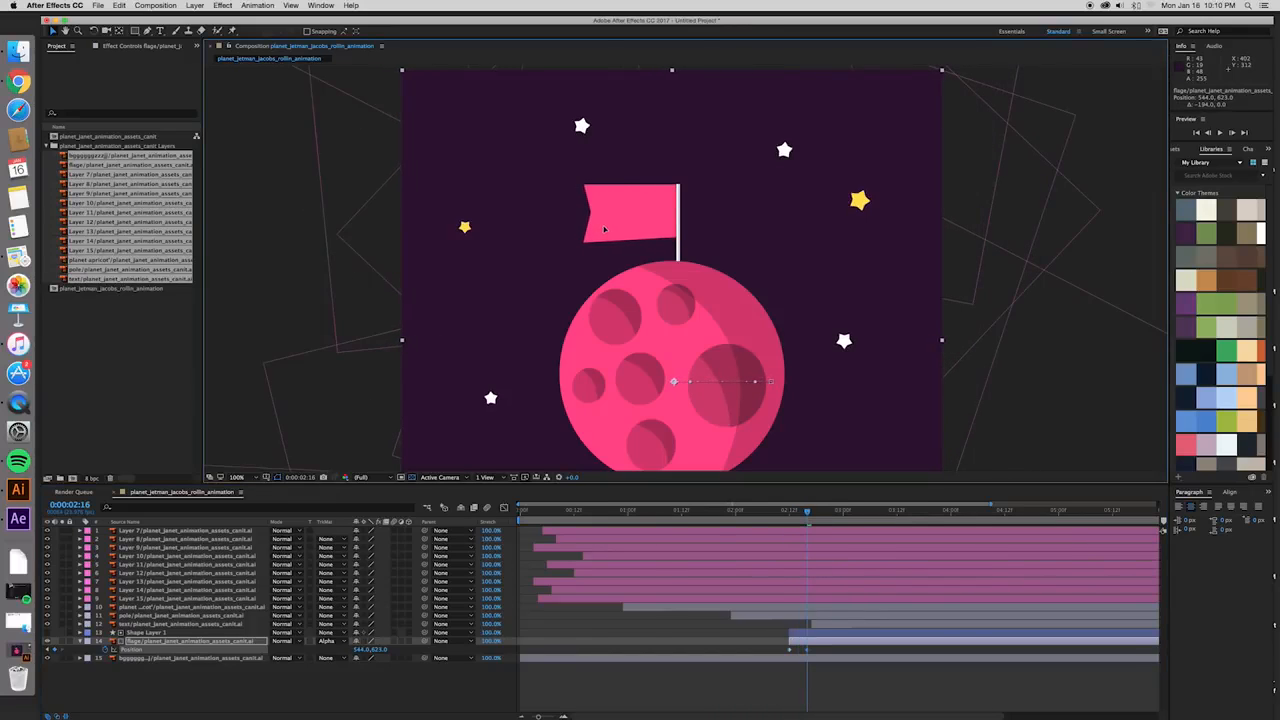
pyautogui.click(790, 511)
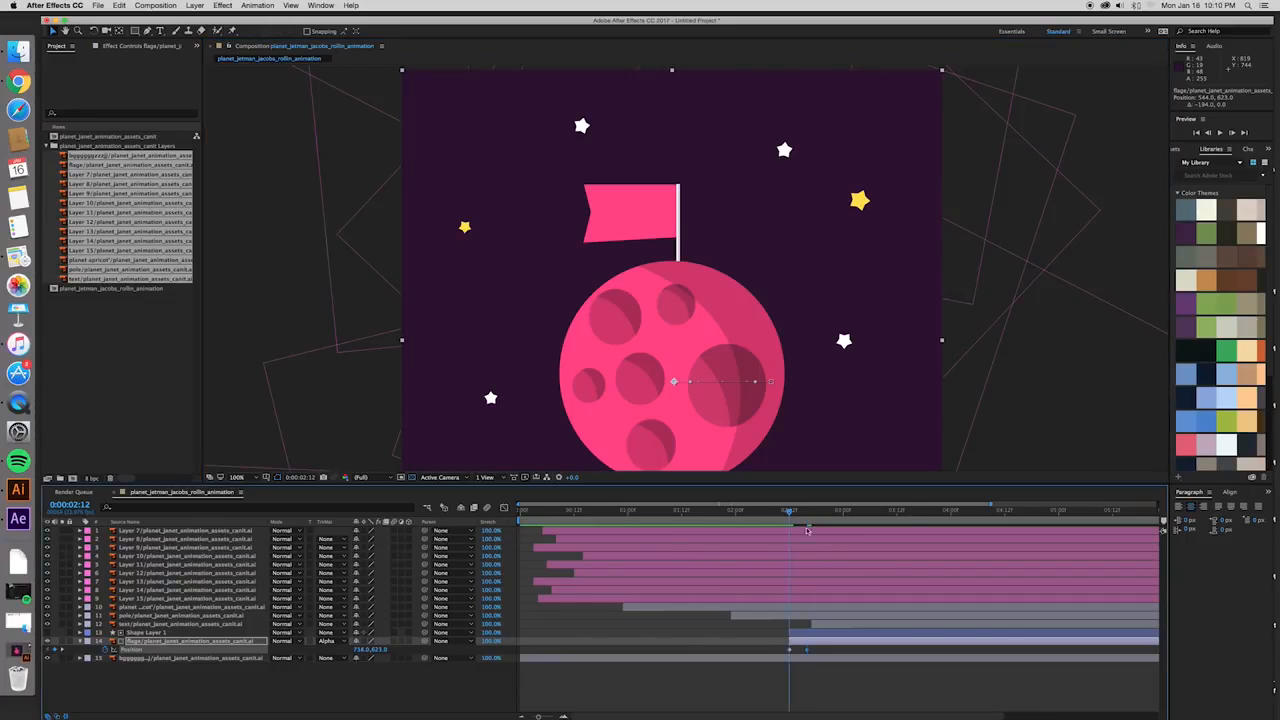
pyautogui.press('space')
pyautogui.click(781, 511)
pyautogui.press('space')
# - Delay the text layer so it starts at about 0:00:03:10, and preview the timing against the flag
pyautogui.click(827, 627)
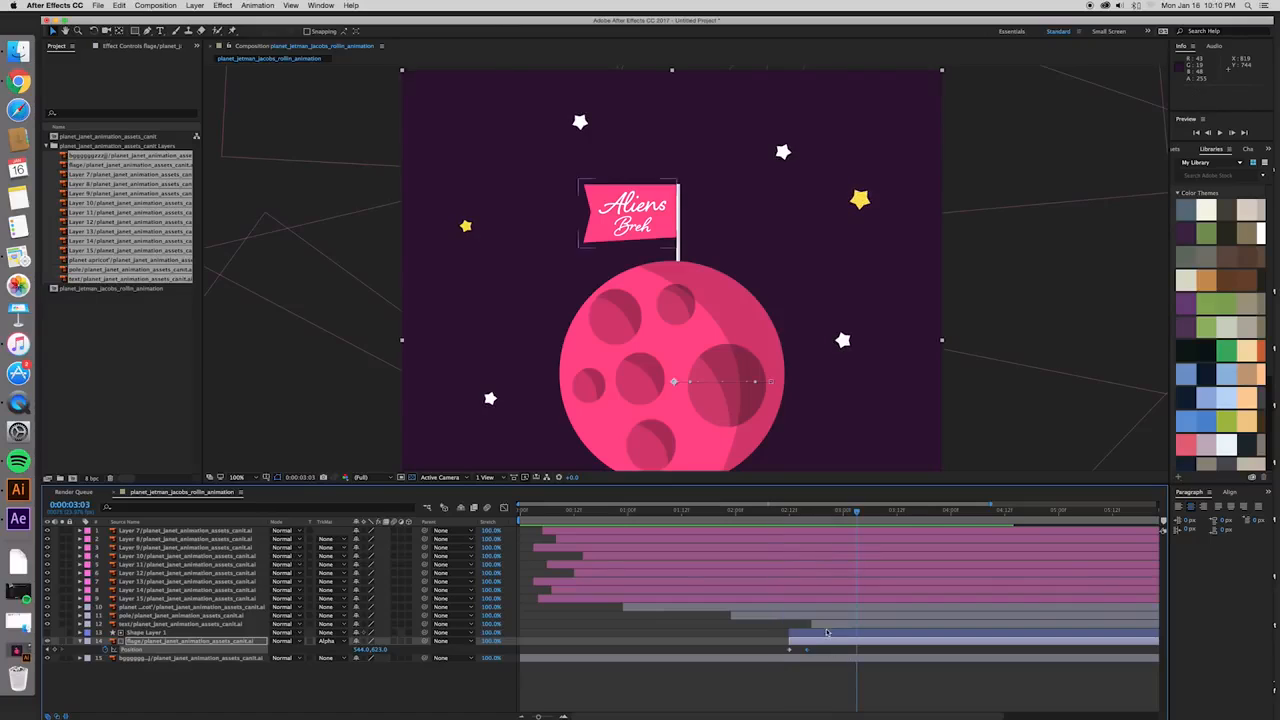
pyautogui.moveTo(827, 627); pyautogui.dragTo(903, 627)
pyautogui.click(767, 511)
pyautogui.press('space')
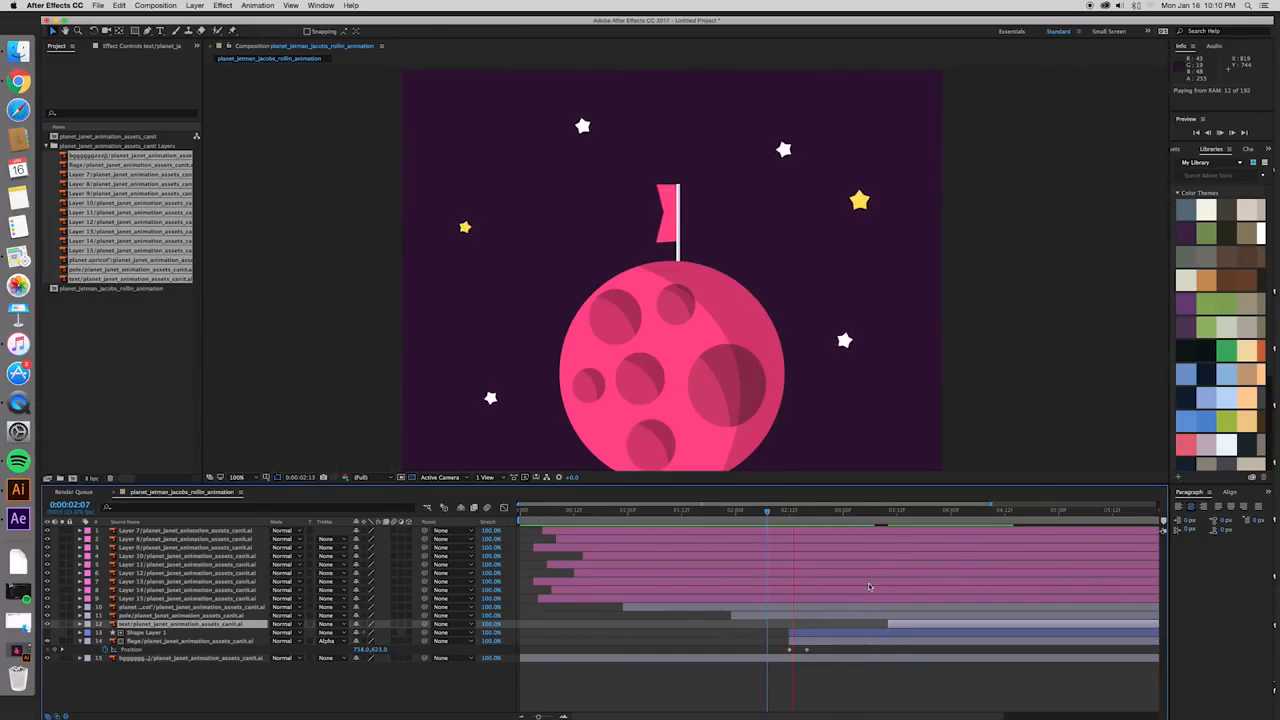
# - Move the flag's second position keyframe to 0:00:02:19 and preview the slower slide
pyautogui.click(807, 651)
pyautogui.moveTo(807, 652); pyautogui.dragTo(825, 652)
pyautogui.click(785, 512)
pyautogui.press('space')
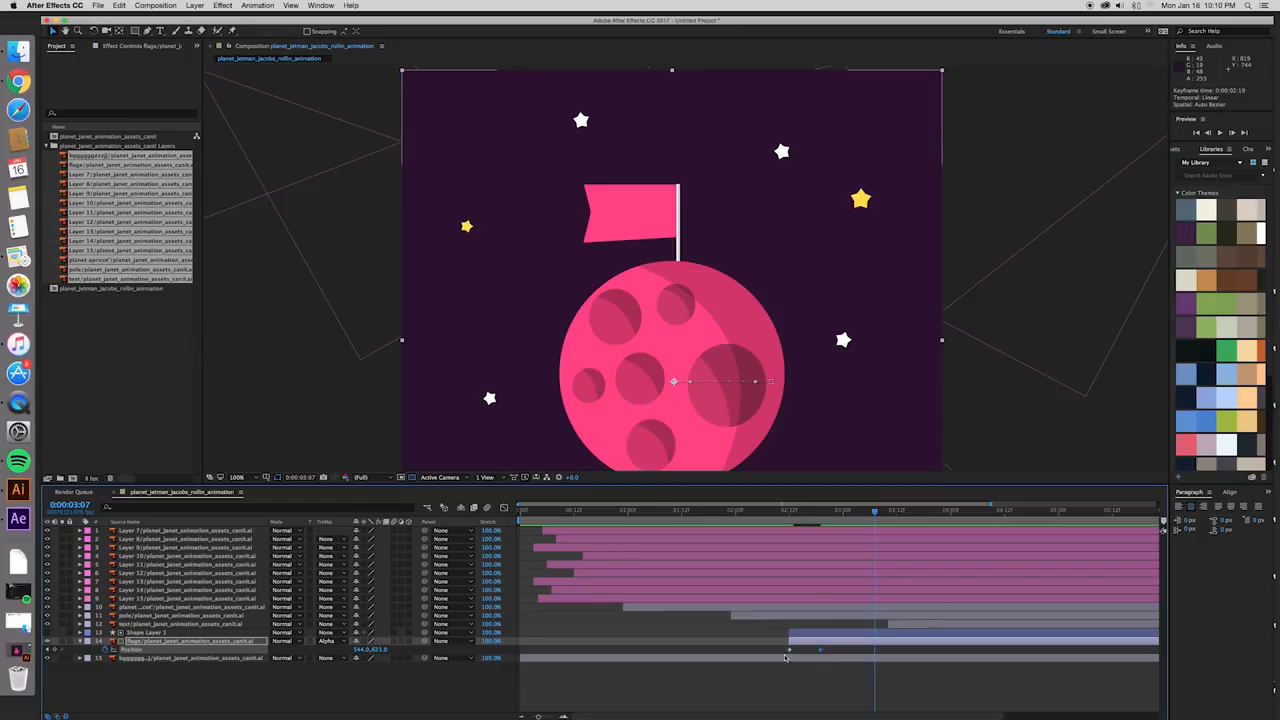
# - Show the flag's position curve in the graph editor and separate both keyframes into X and Y dimensions
pyautogui.moveTo(875, 512); pyautogui.dragTo(796, 530)
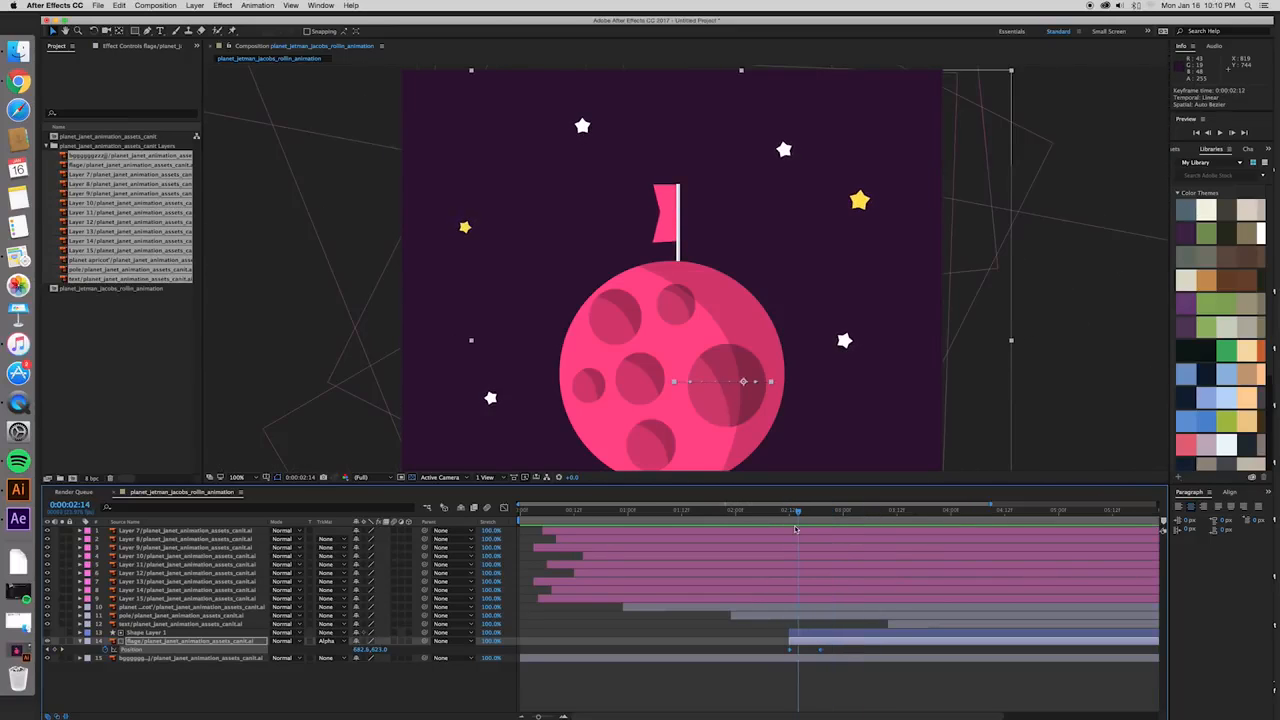
pyautogui.click(505, 510)
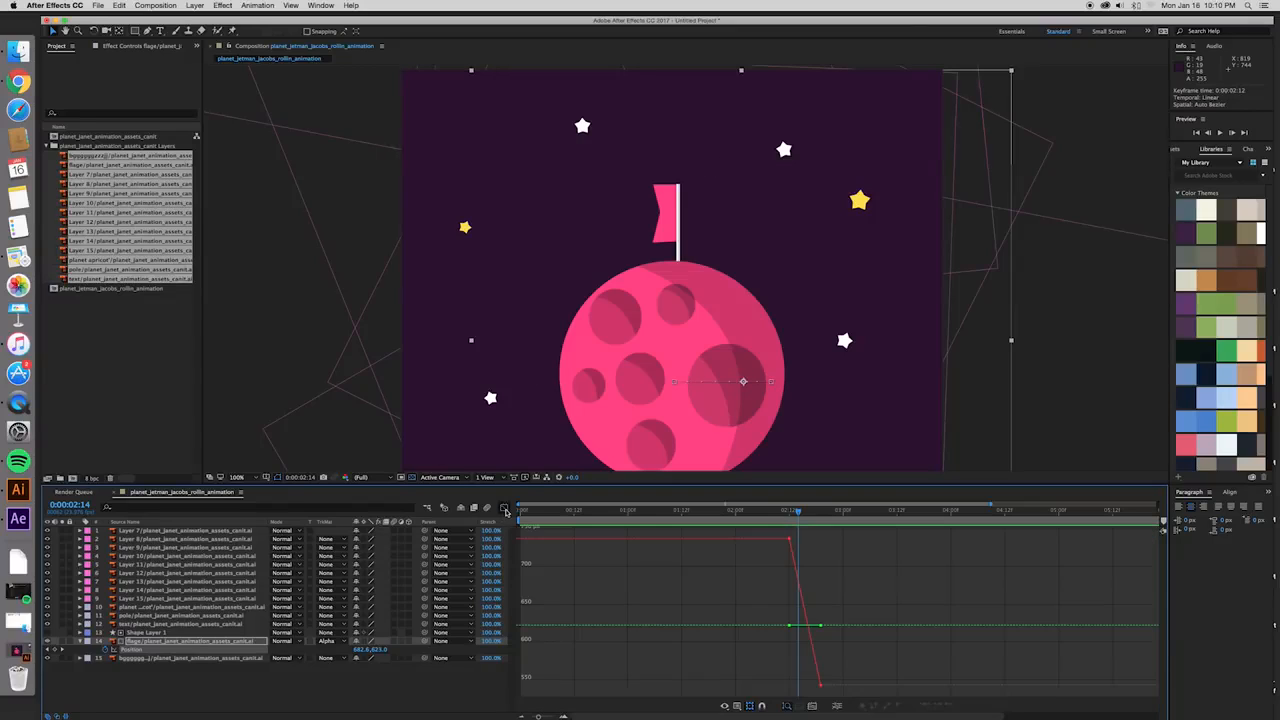
pyautogui.click(820, 686)
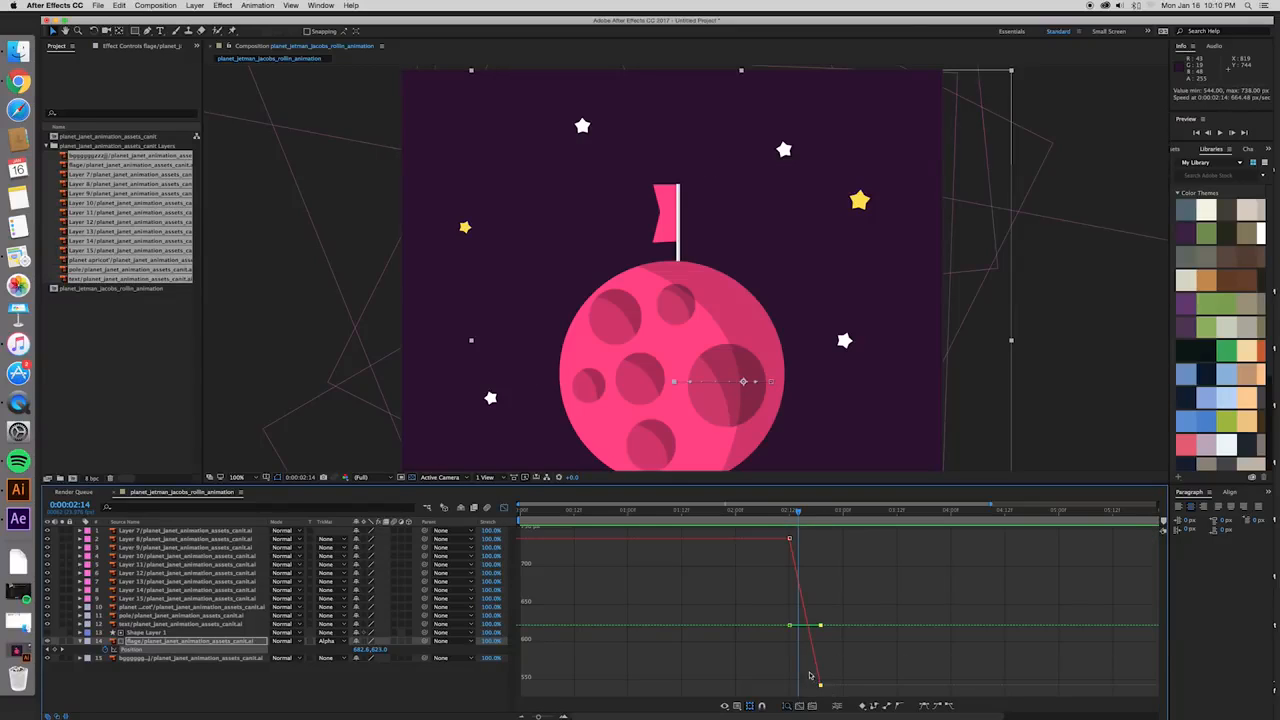
pyautogui.keyDown('shift'); pyautogui.click(789, 540); pyautogui.keyUp('shift')
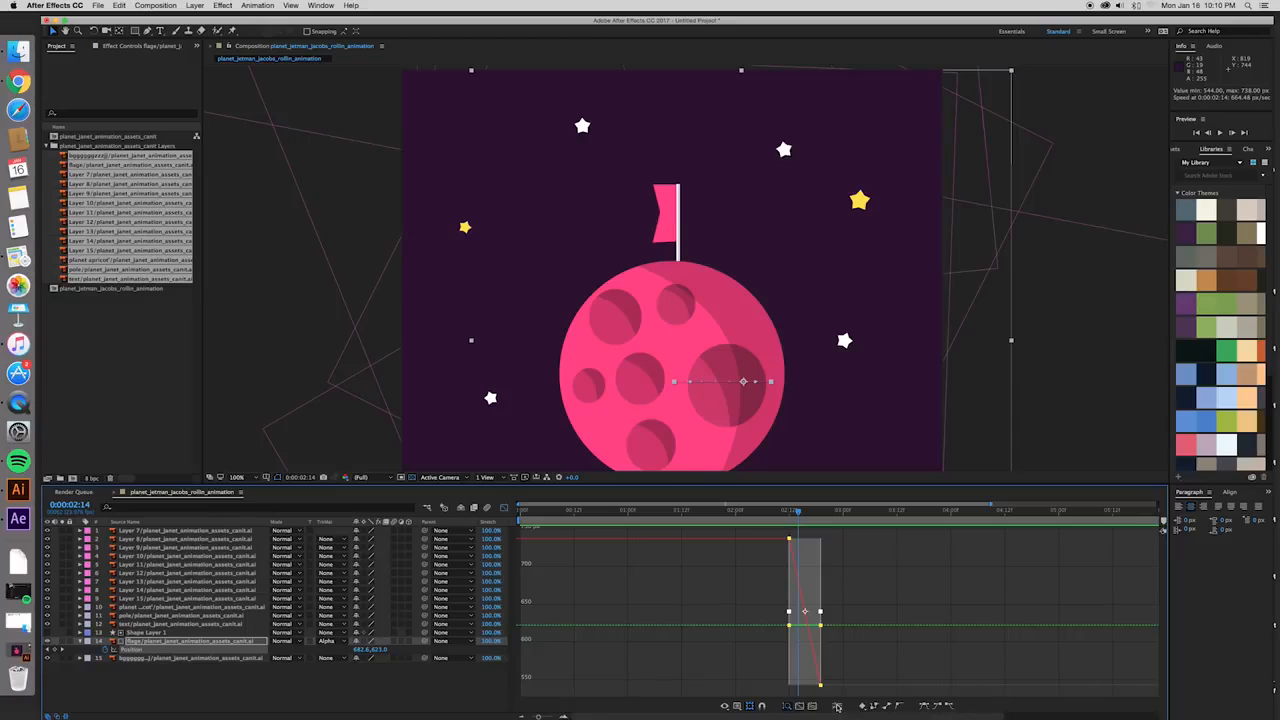
pyautogui.click(837, 706)
pyautogui.press('.')
pyautogui.press('.')
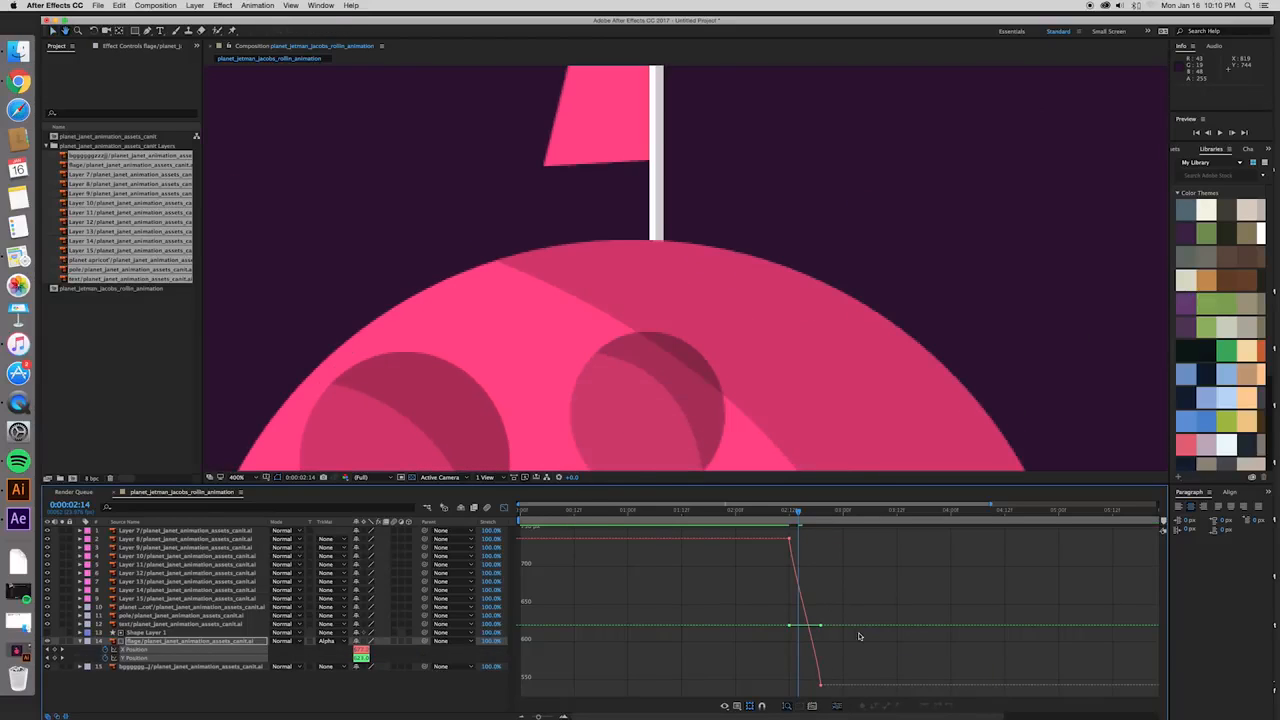
pyautogui.press(',')
# - Reshape the flag's X position curve with a steep start and a slight overshoot before the last keyframe, and preview it
pyautogui.click(788, 542)
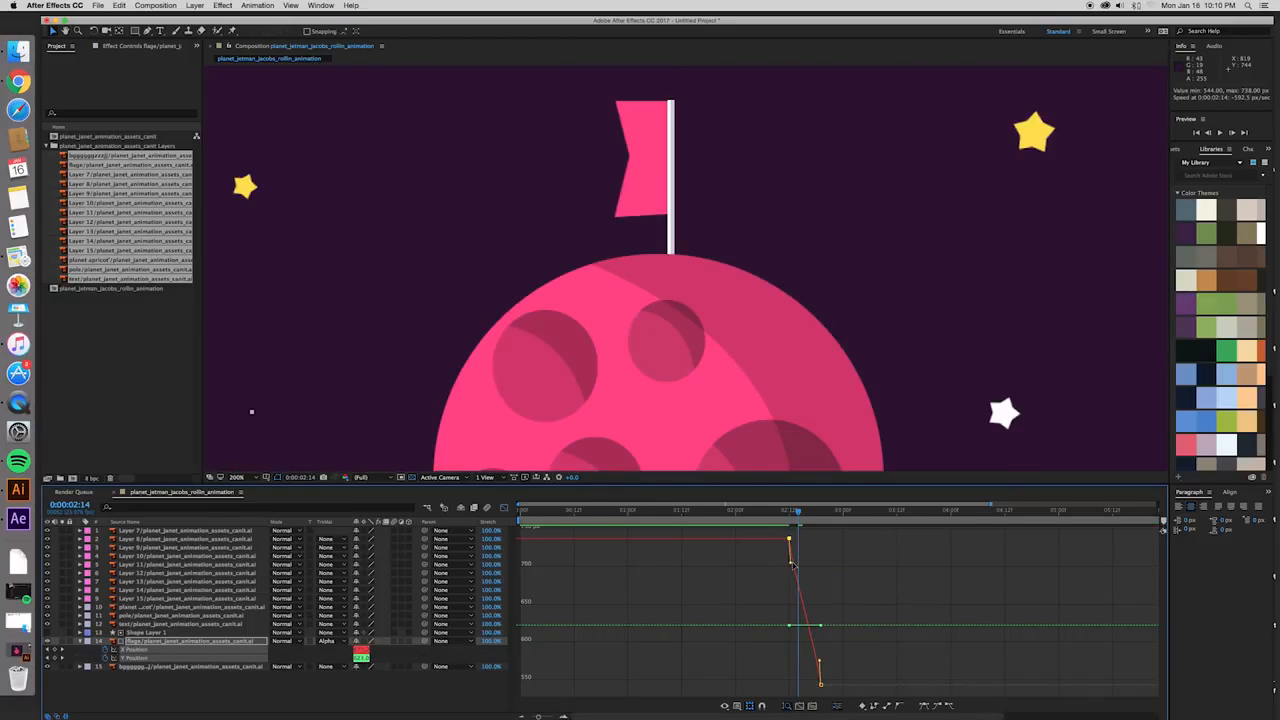
pyautogui.moveTo(790, 565); pyautogui.dragTo(790, 587)
pyautogui.click(820, 664)
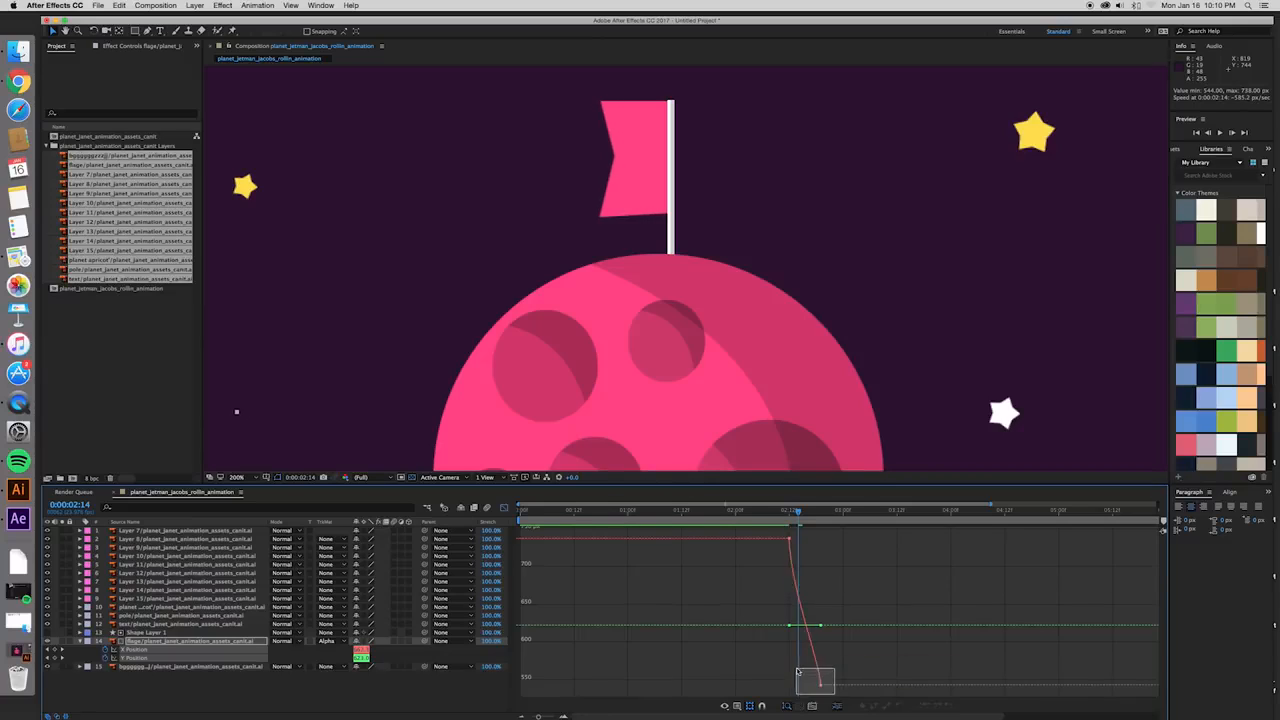
pyautogui.moveTo(820, 664); pyautogui.dragTo(798, 705)
pyautogui.click(782, 519)
pyautogui.press('space')
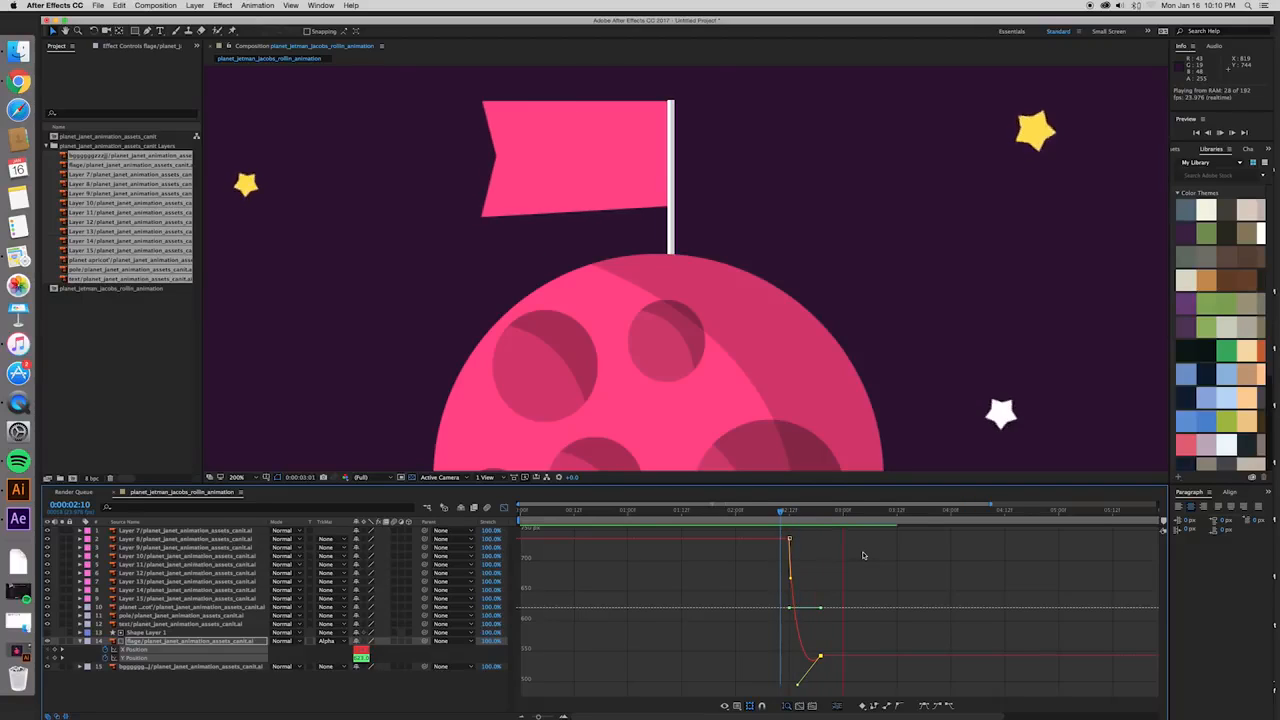
pyautogui.press('space')
pyautogui.press('space')
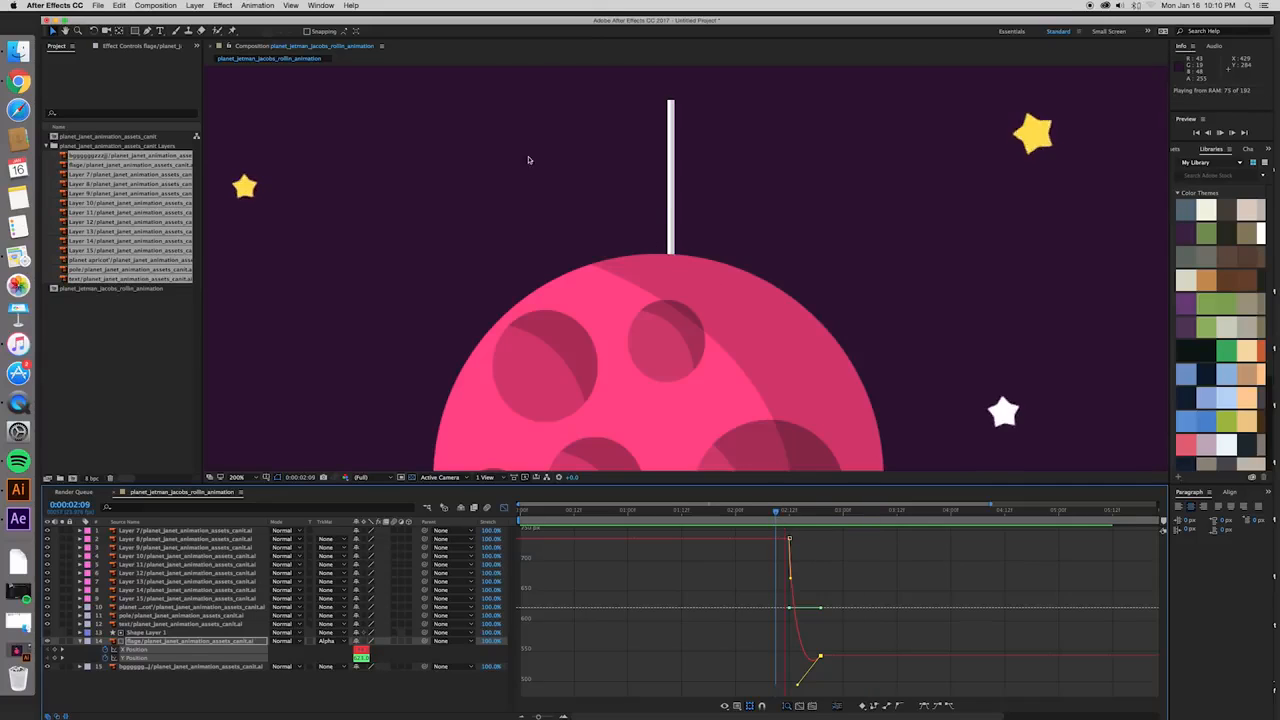
pyautogui.press('space')
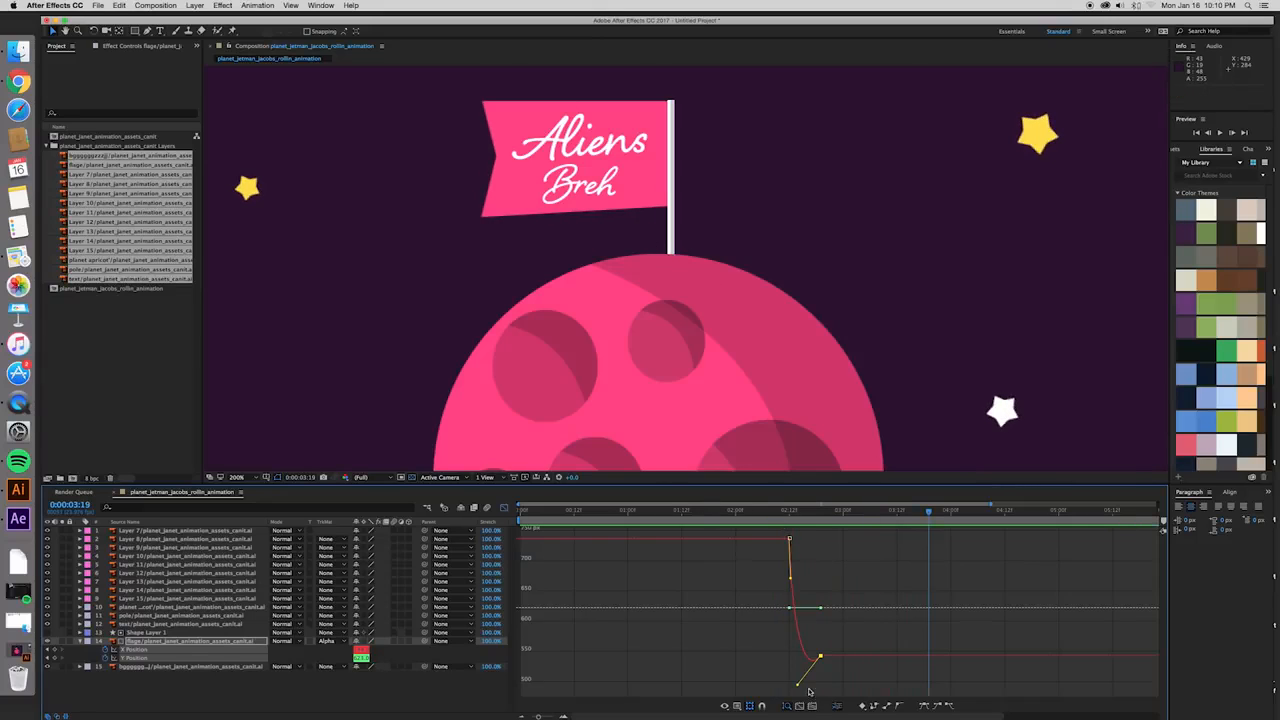
# - Extend the ending handle of the flag's X position curve to strengthen the overshoot, and preview the motion
pyautogui.moveTo(797, 688); pyautogui.dragTo(794, 691)
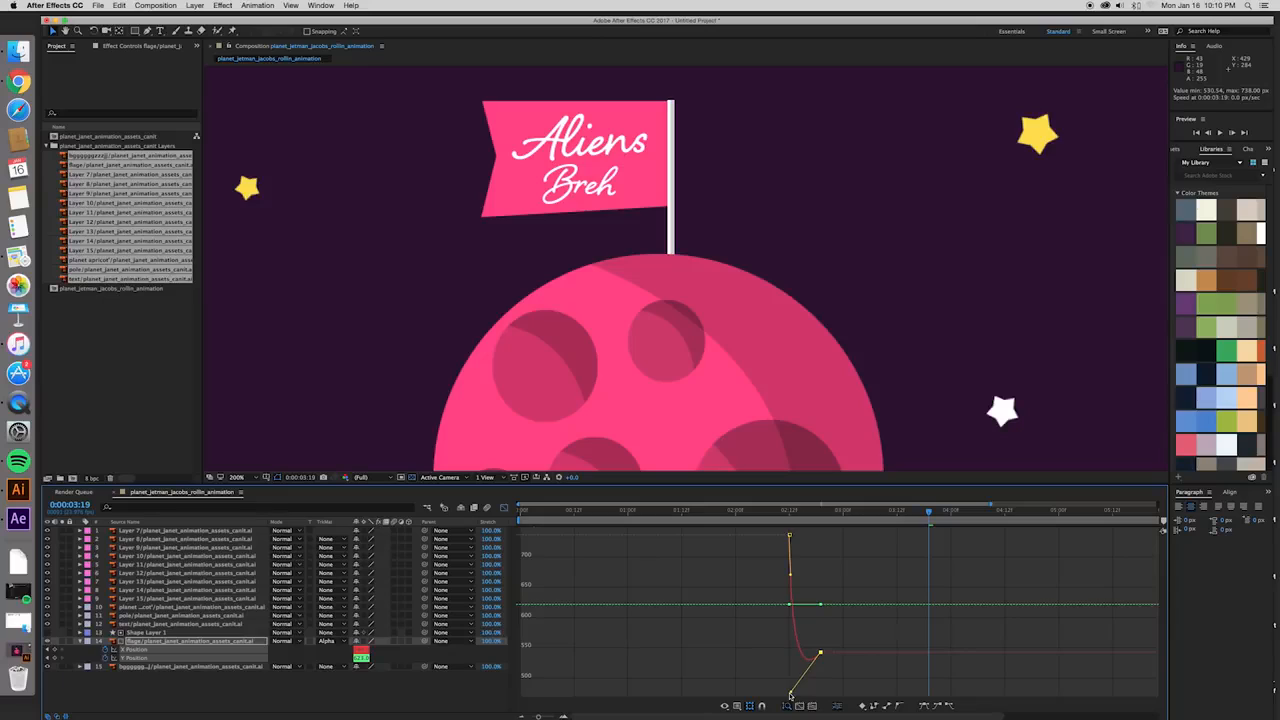
pyautogui.press('space')
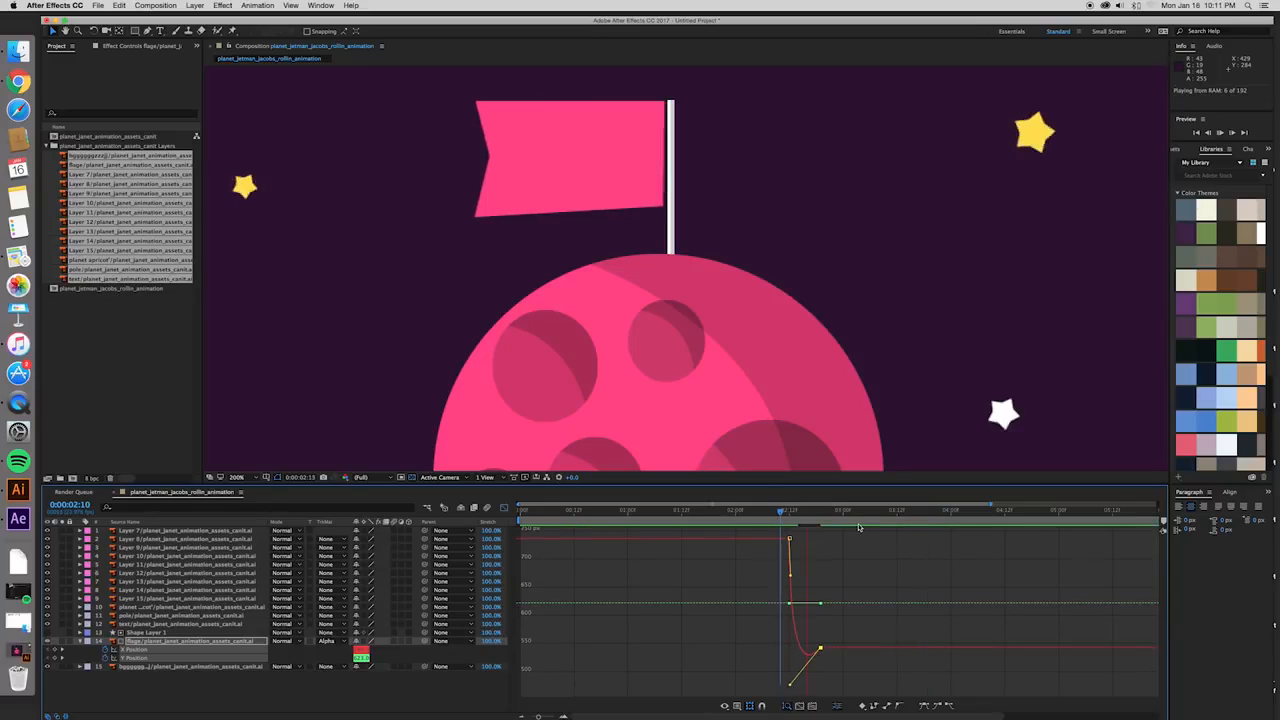
pyautogui.press('space')
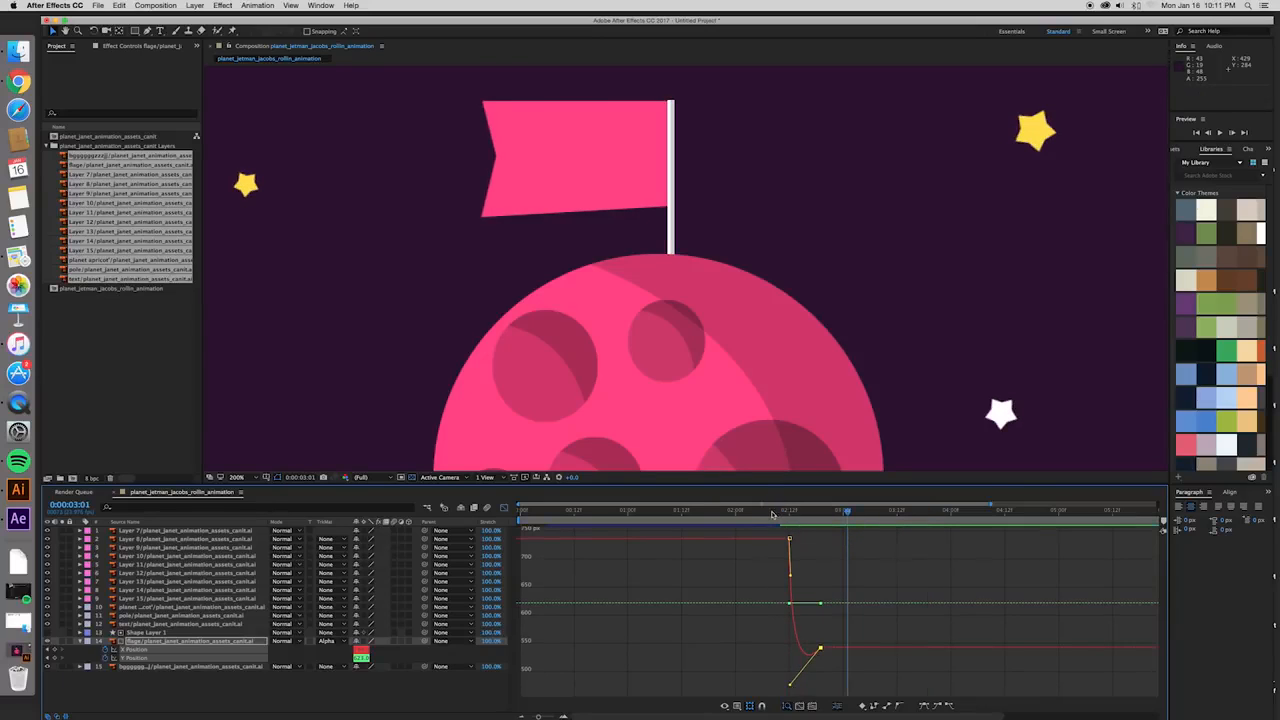
pyautogui.click(771, 516)
pyautogui.press('space')
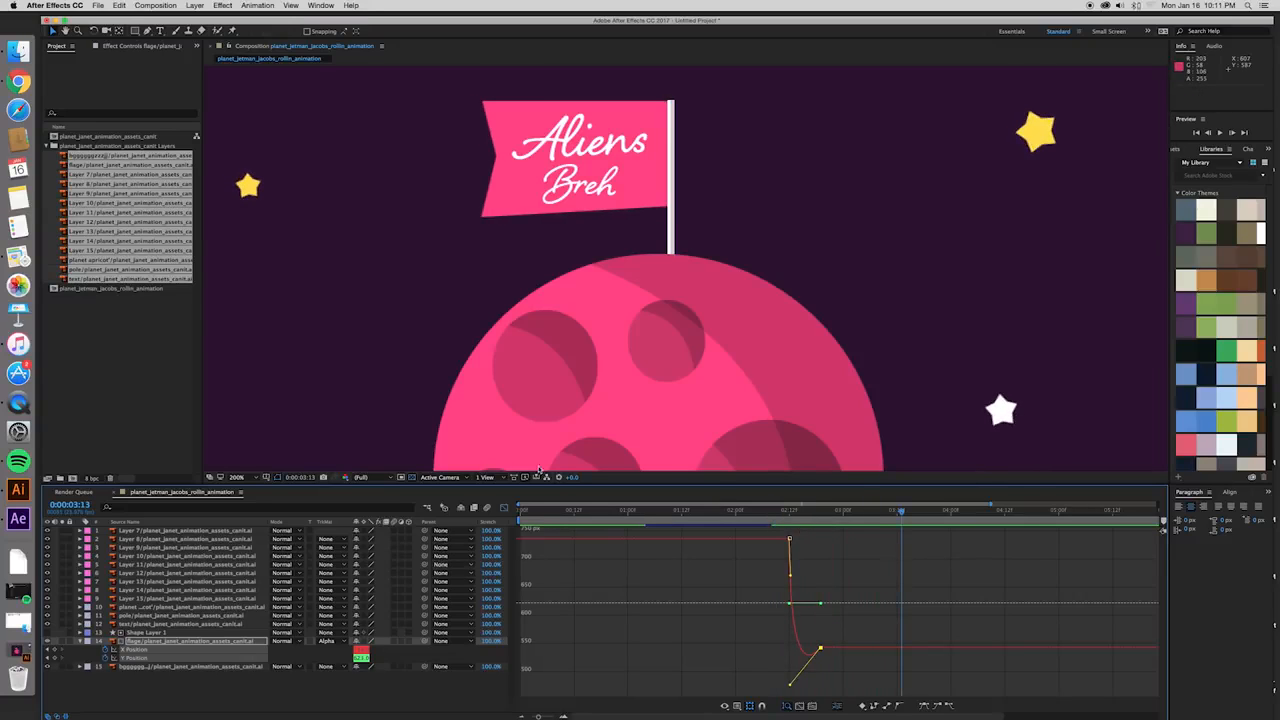
# - Close the graph editor and preview the flag's entrance from 0:00:02:04
pyautogui.click(504, 508)
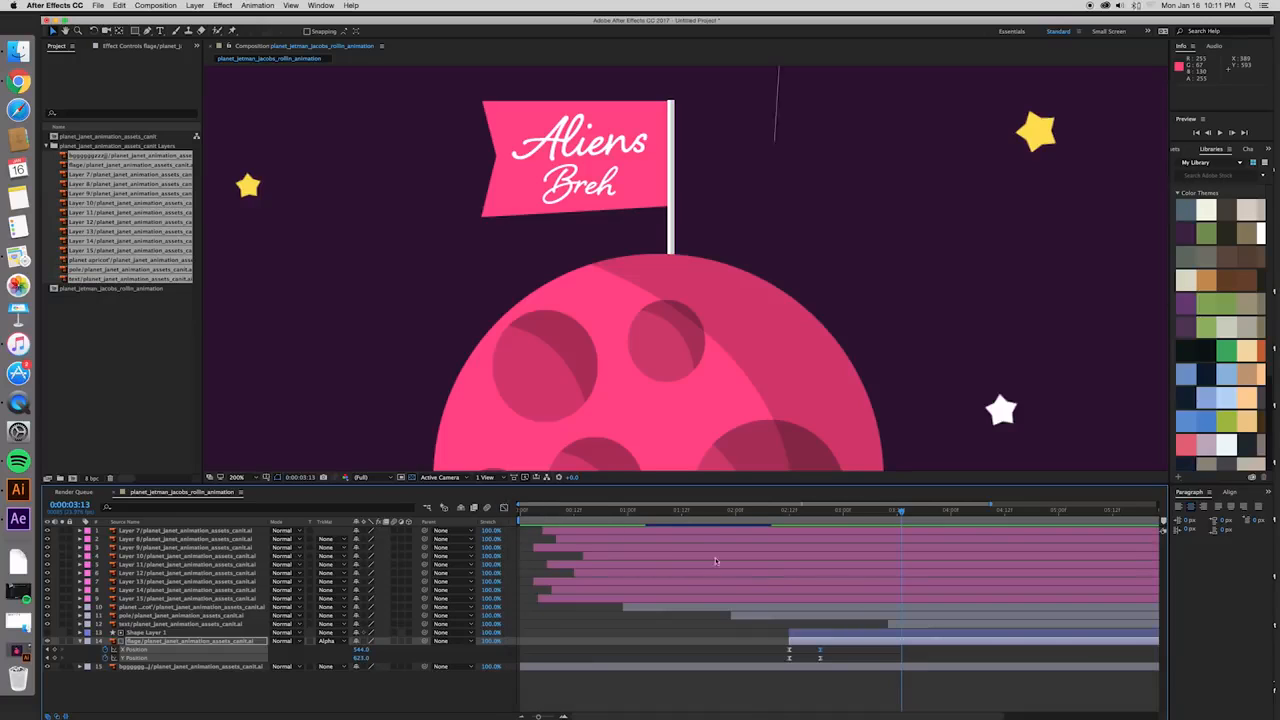
pyautogui.press(',')
pyautogui.click(754, 514)
pyautogui.press('space')
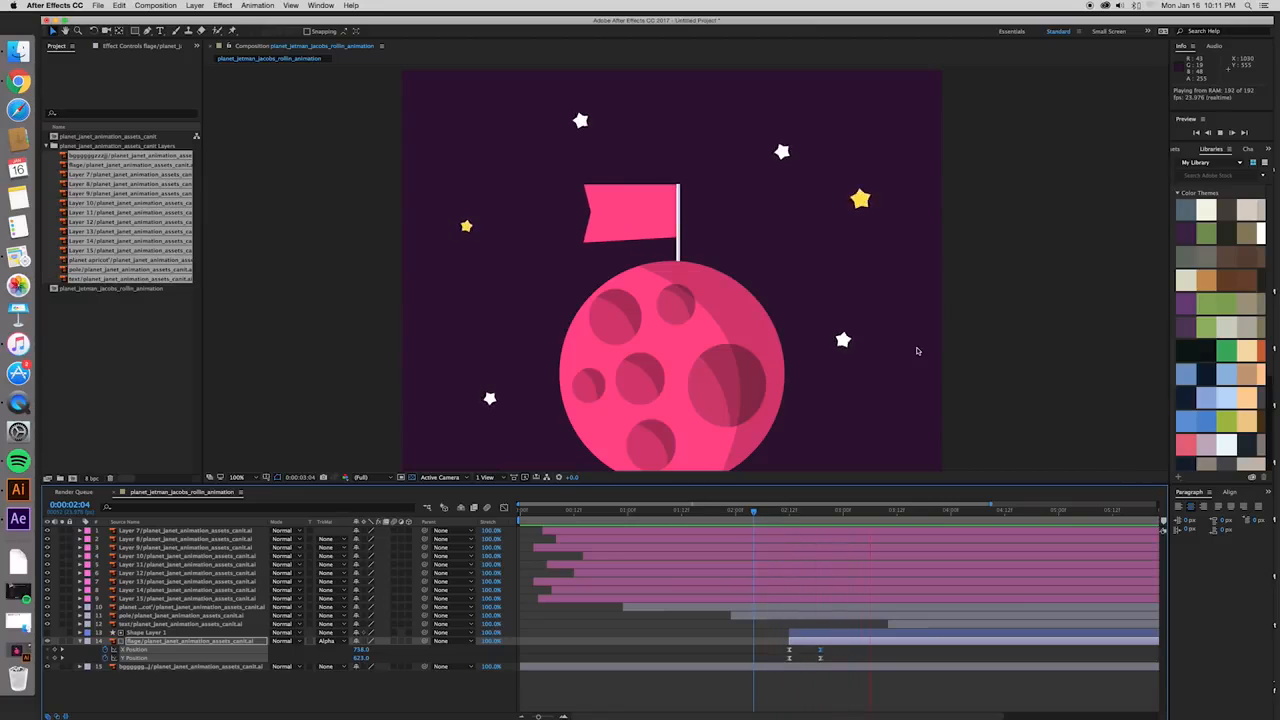
pyautogui.press('space')
# - Play the full composition from near the opening stars to check the timing of the planet, pole, flag and text
pyautogui.click(682, 513)
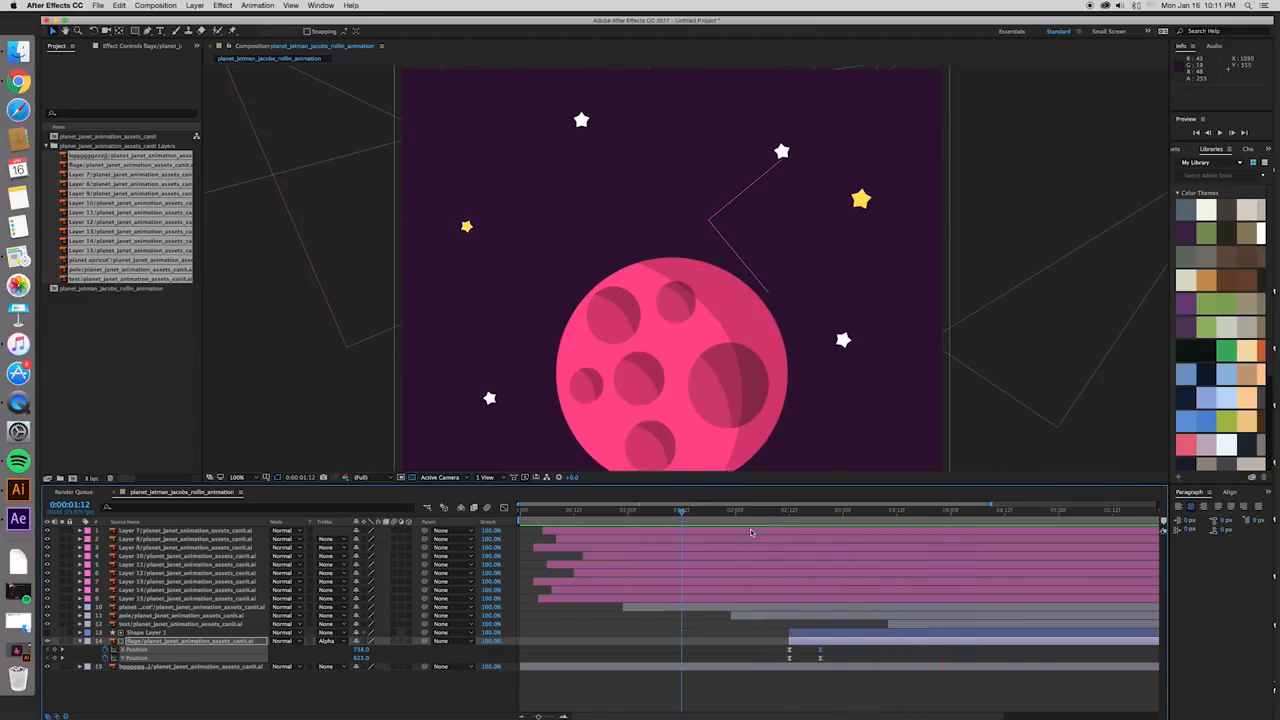
pyautogui.click(583, 513)
pyautogui.press('space')
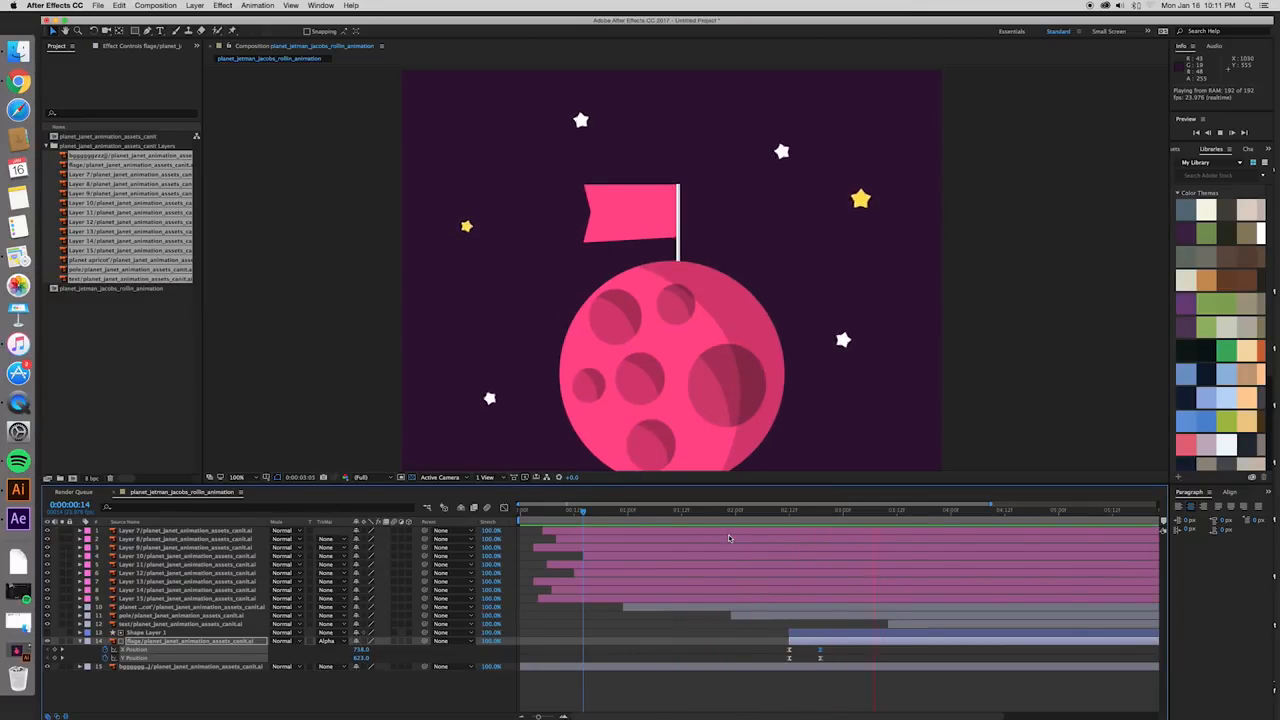
pyautogui.press('space')
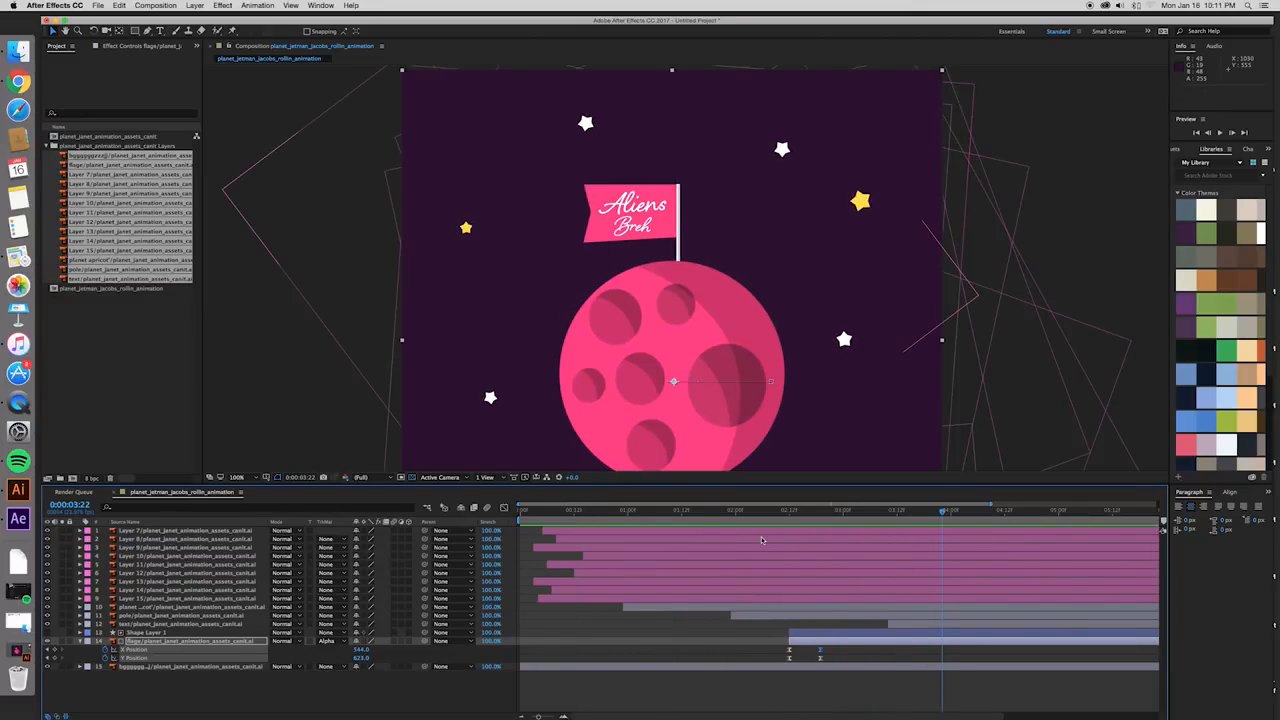
pyautogui.press(',')
pyautogui.click(538, 512)
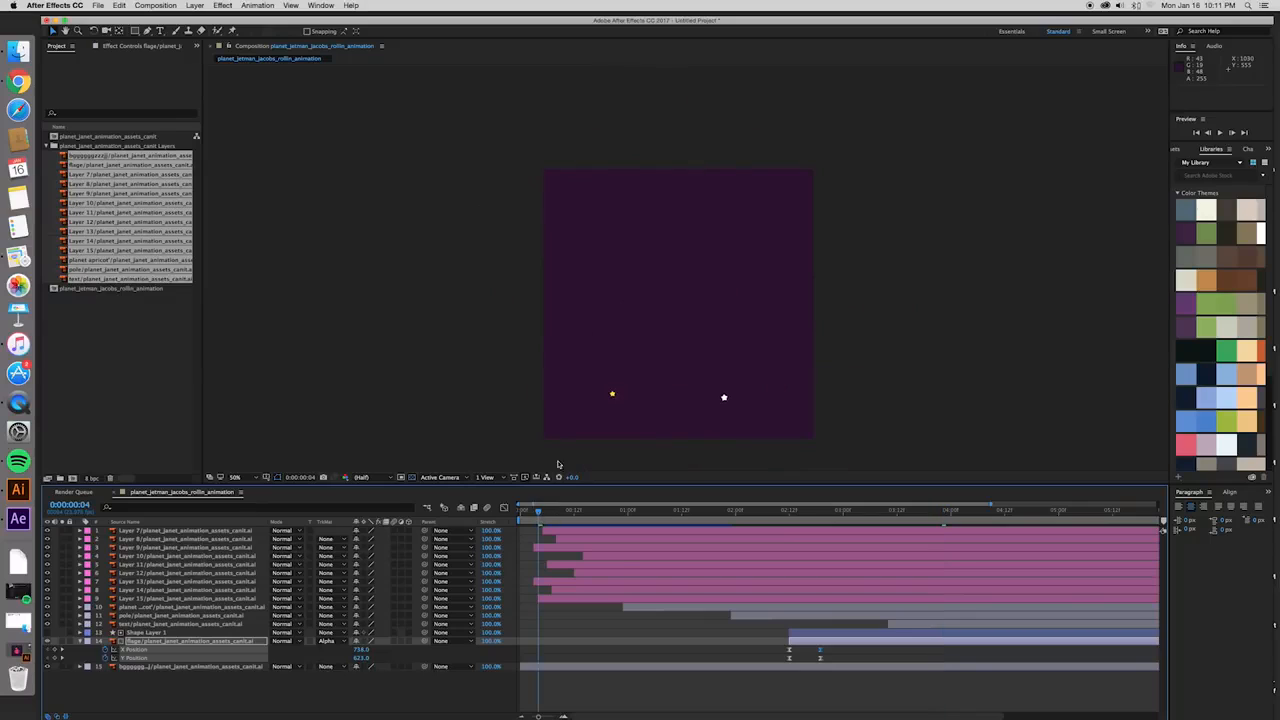
pyautogui.press('space')
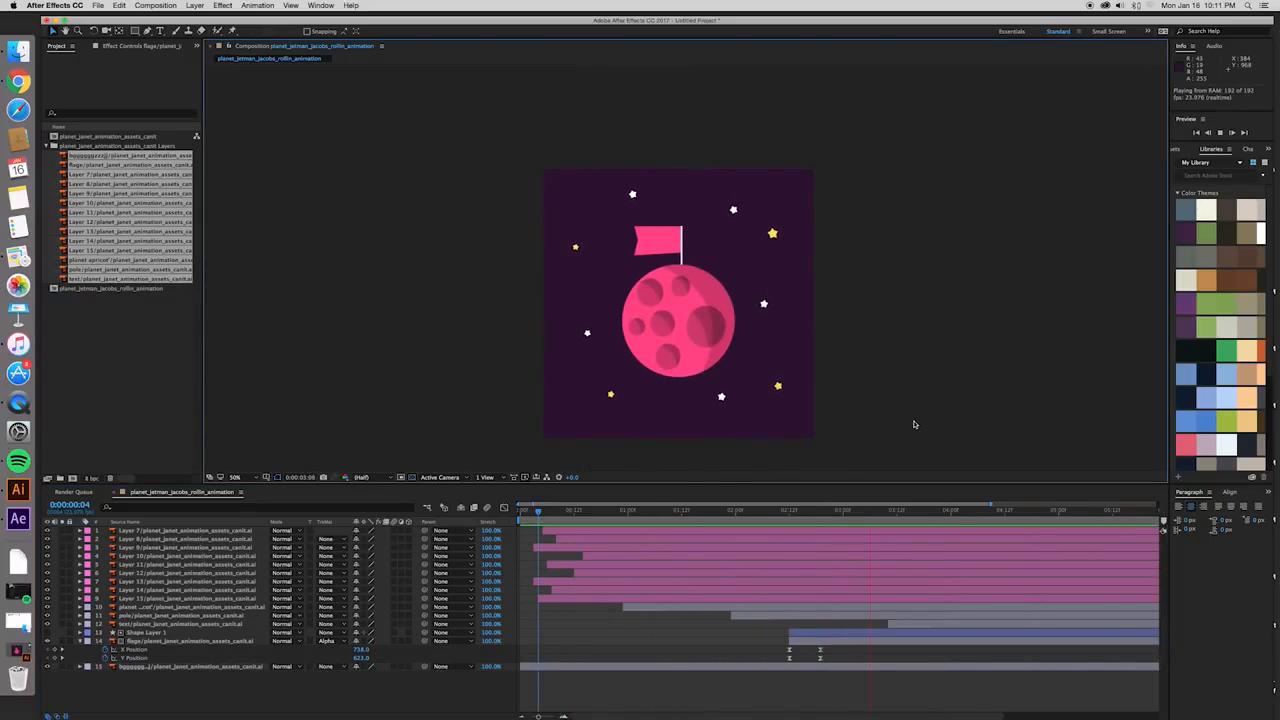
pyautogui.press('space')
pyautogui.click(610, 512)
pyautogui.press('space')
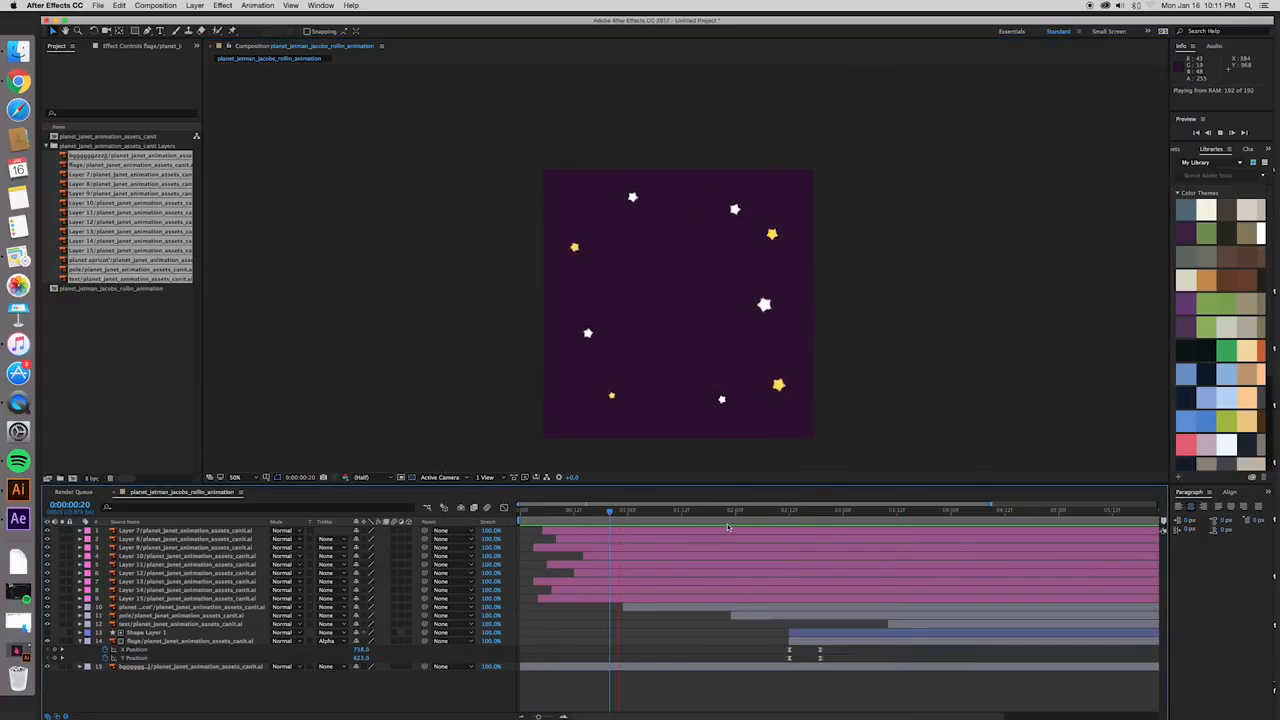
pyautogui.press('space')
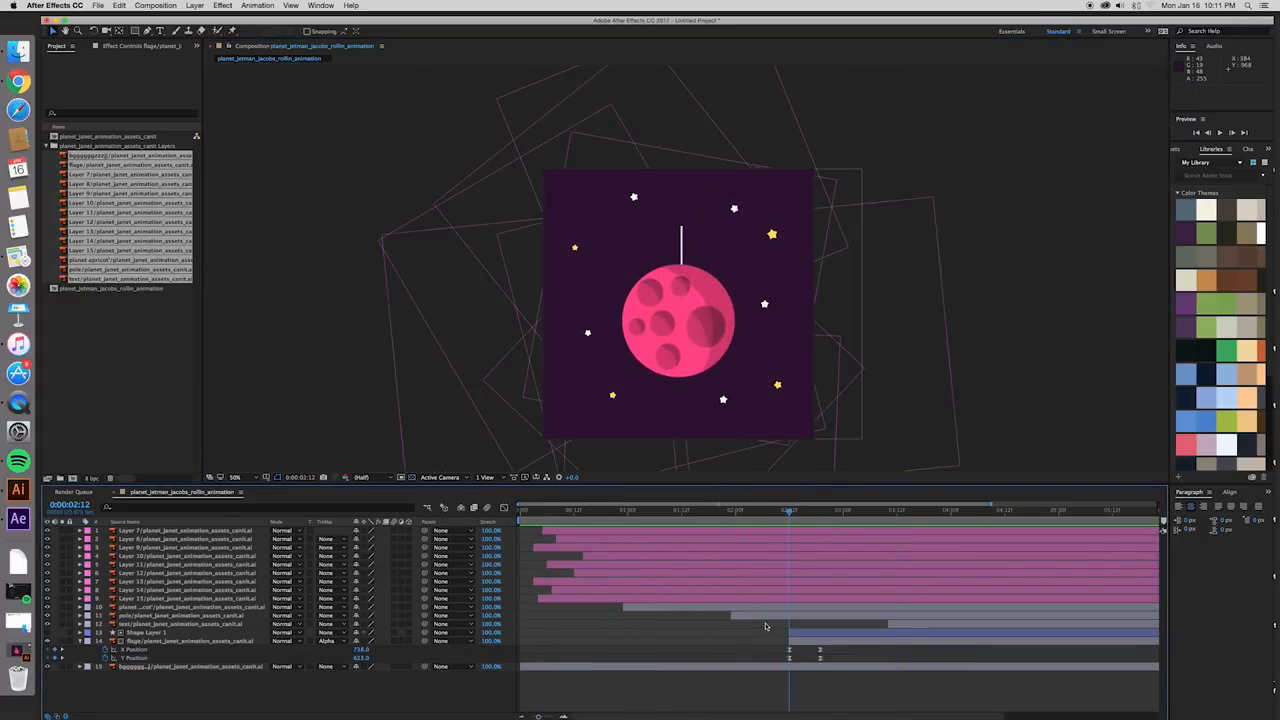
# - Move the pole layer earlier so it starts at about 0:00:01:07, shortly after the planet, and preview the timing
pyautogui.click(783, 617)
pyautogui.moveTo(858, 619); pyautogui.dragTo(786, 619)
pyautogui.press('space')
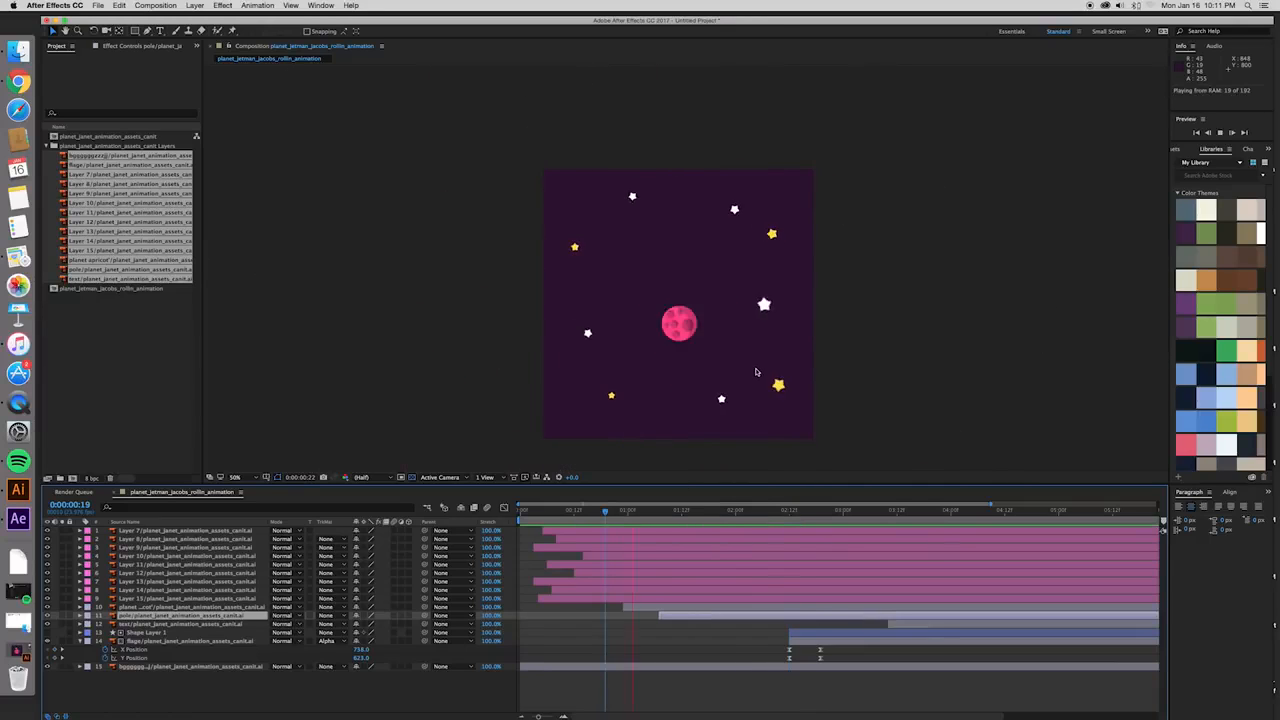
pyautogui.press('space')
# - Shift the text, Shape Layer 1 and flag layers together about 18 frames earlier and preview the animation
pyautogui.click(901, 627)
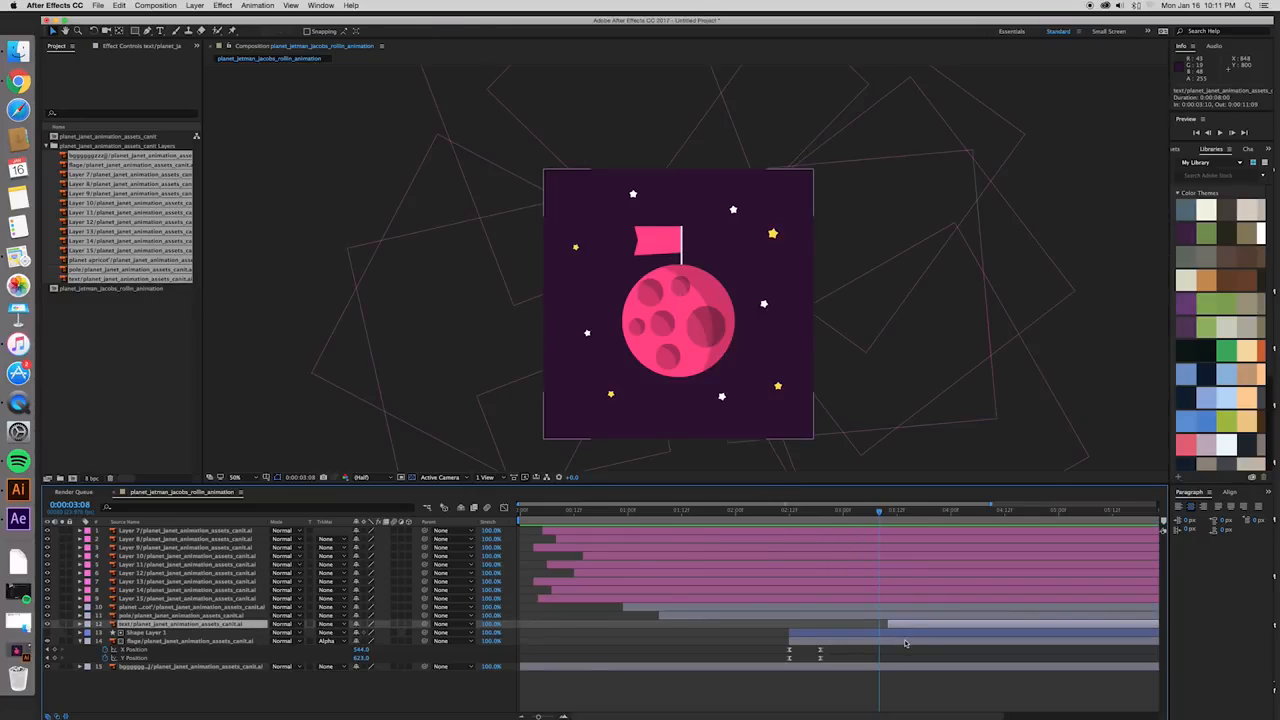
pyautogui.keyDown('shift'); pyautogui.click(906, 641); pyautogui.keyUp('shift')
pyautogui.moveTo(908, 644); pyautogui.dragTo(827, 643)
pyautogui.click(606, 511)
pyautogui.press('space')
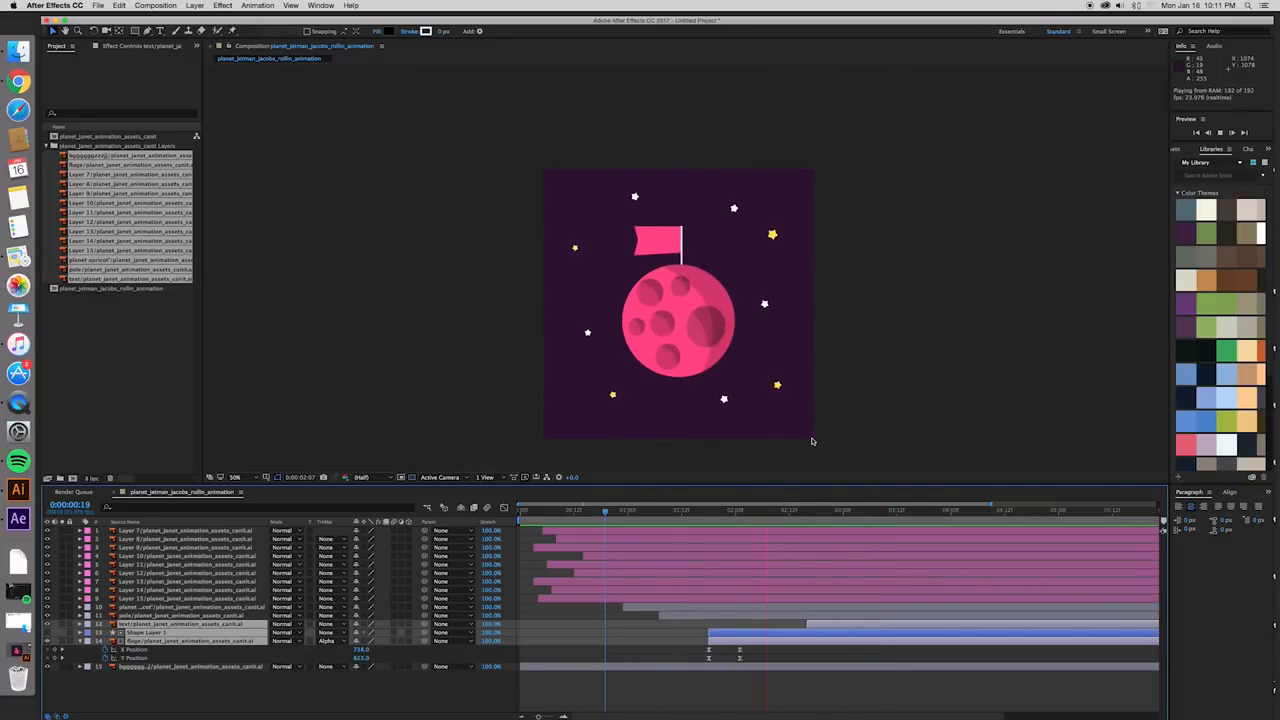
# - Shift the text, Shape Layer 1 and flag layers so the flag starts at 0:00:01:23, then move the text layer's start to 0:00:02:07
pyautogui.moveTo(759, 634); pyautogui.dragTo(782, 634)
pyautogui.press('space')
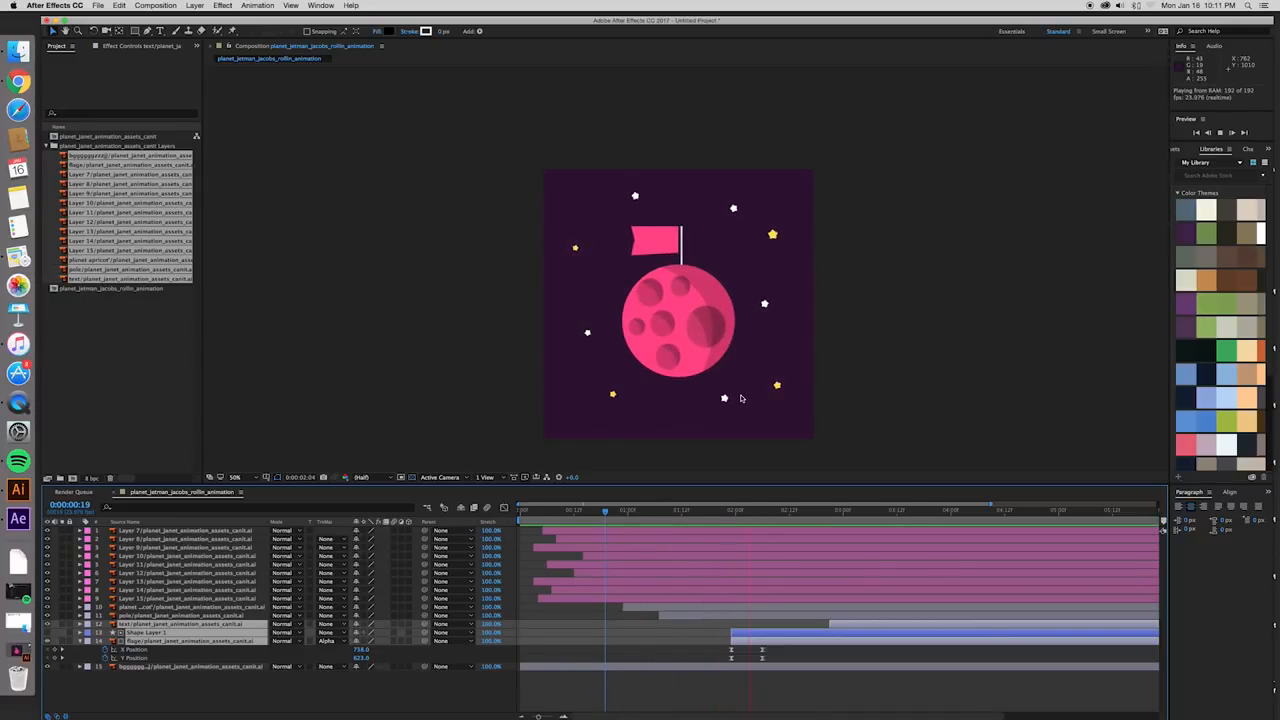
pyautogui.press('space')
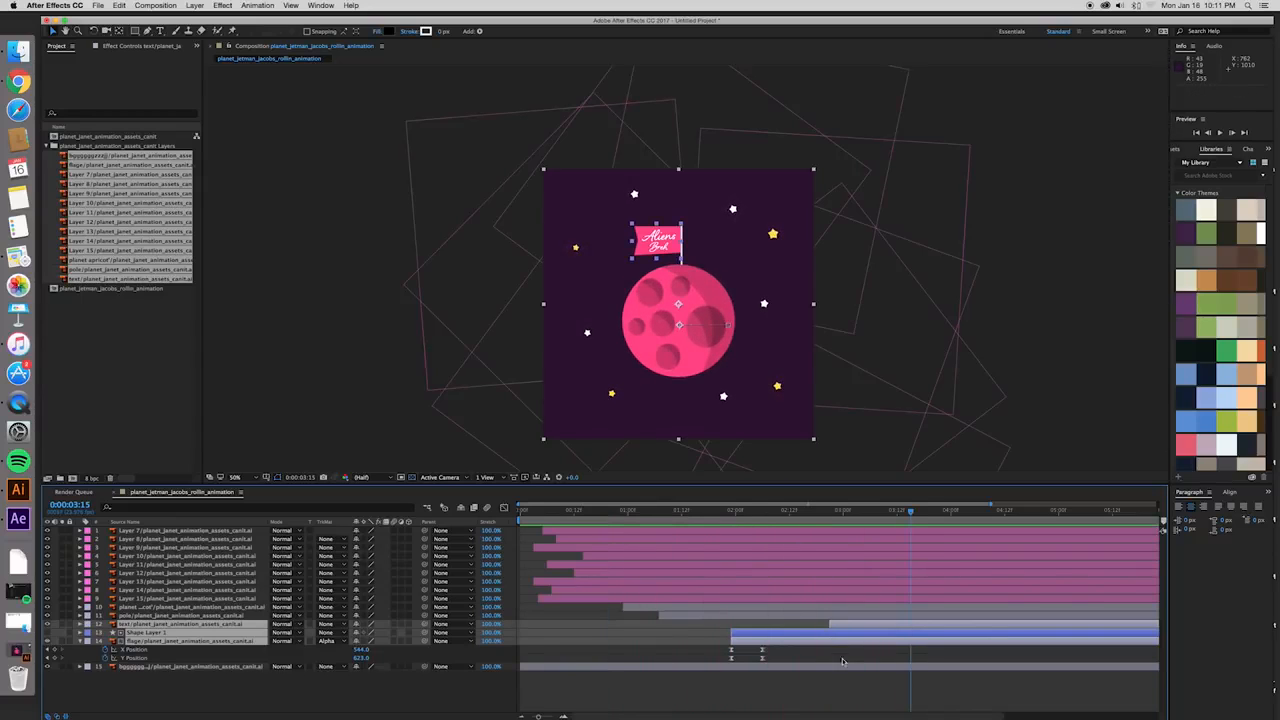
pyautogui.click(859, 691)
pyautogui.moveTo(858, 627); pyautogui.dragTo(809, 628)
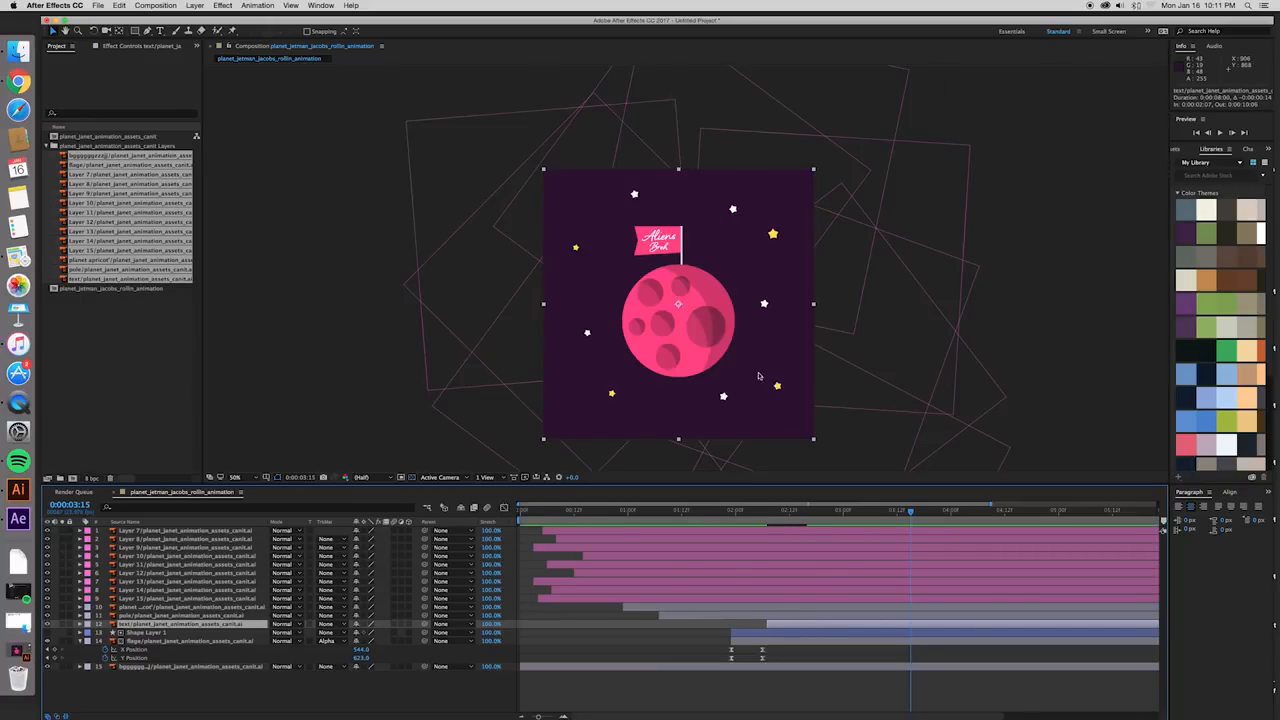
# - Move the text layer's anchor point down onto the planet, near the flag layer's anchor point
pyautogui.scroll(4, 675, 260)
pyautogui.scroll(-2, 665, 247)
pyautogui.scroll(-2, 693, 343)
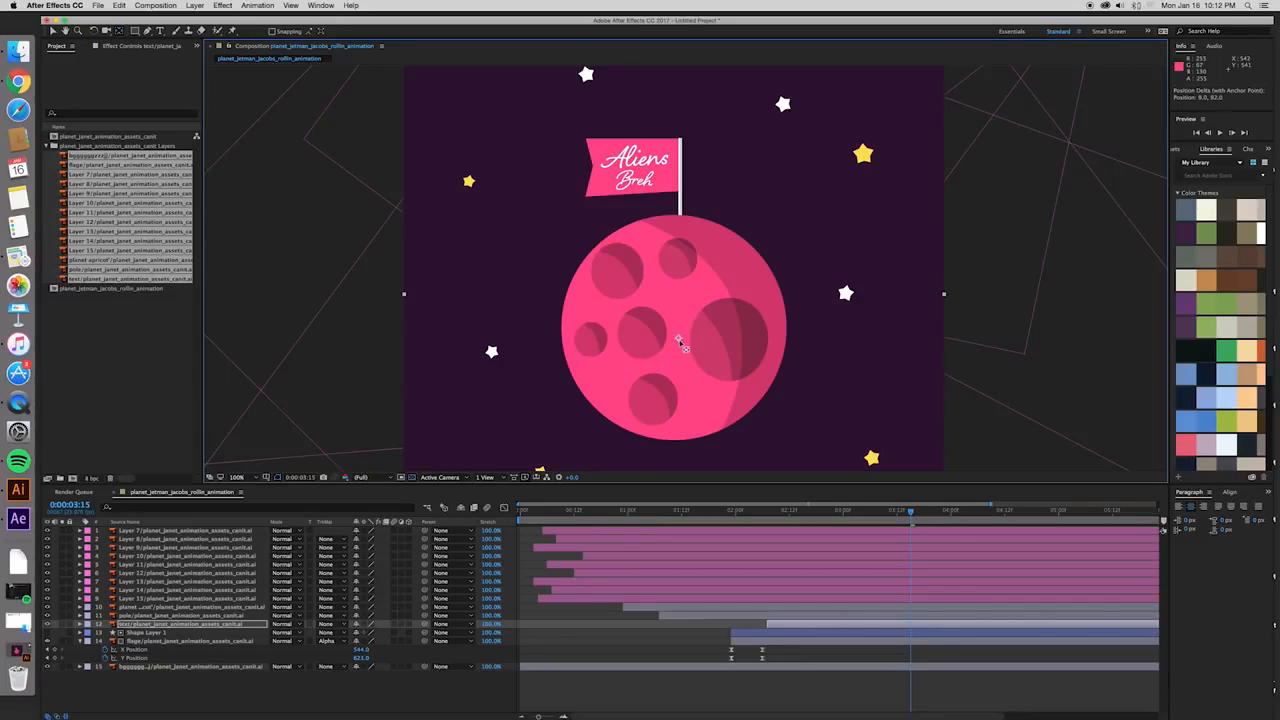
pyautogui.click(776, 641)
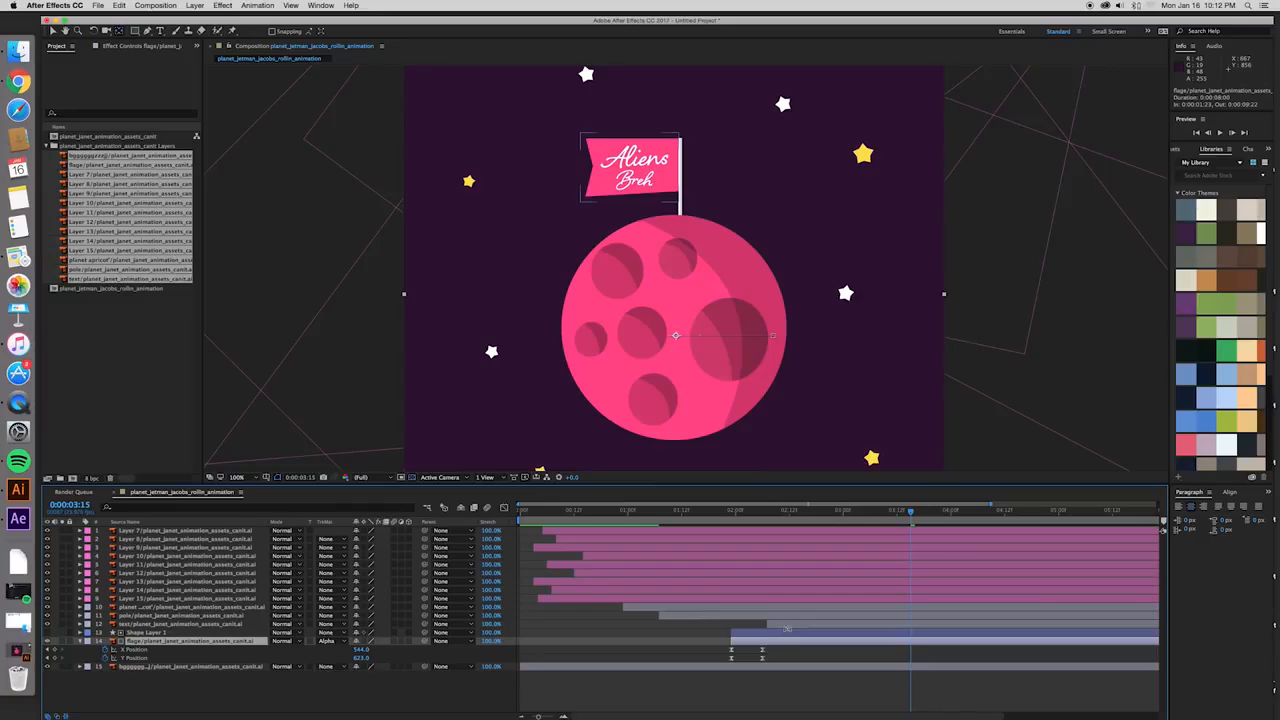
pyautogui.click(788, 625)
pyautogui.moveTo(679, 338); pyautogui.dragTo(680, 339)
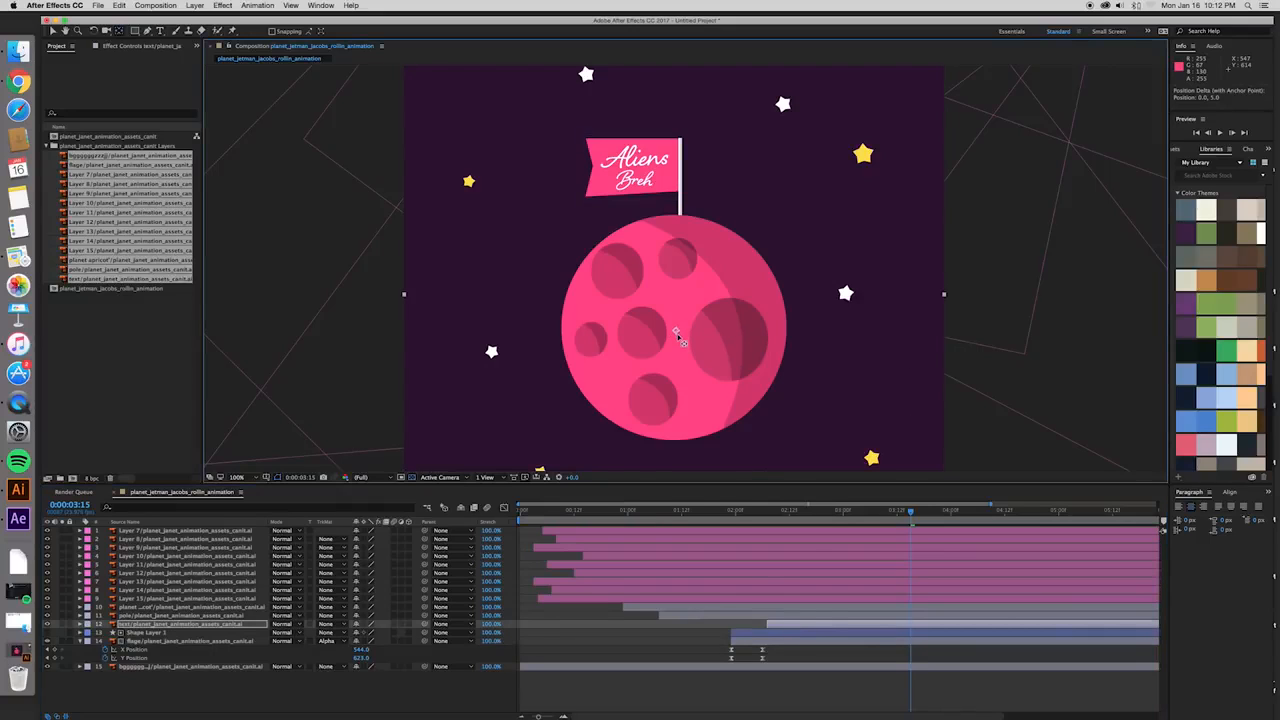
# - At 0:00:02:07, draw a black rectangle shape layer over the flag so it covers the whole Aliens Breh text
pyautogui.press('space')
pyautogui.press('space')
pyautogui.press('.')
pyautogui.moveTo(676, 222); pyautogui.dragTo(733, 461)
pyautogui.press('v')
pyautogui.moveTo(750, 514); pyautogui.dragTo(765, 519)
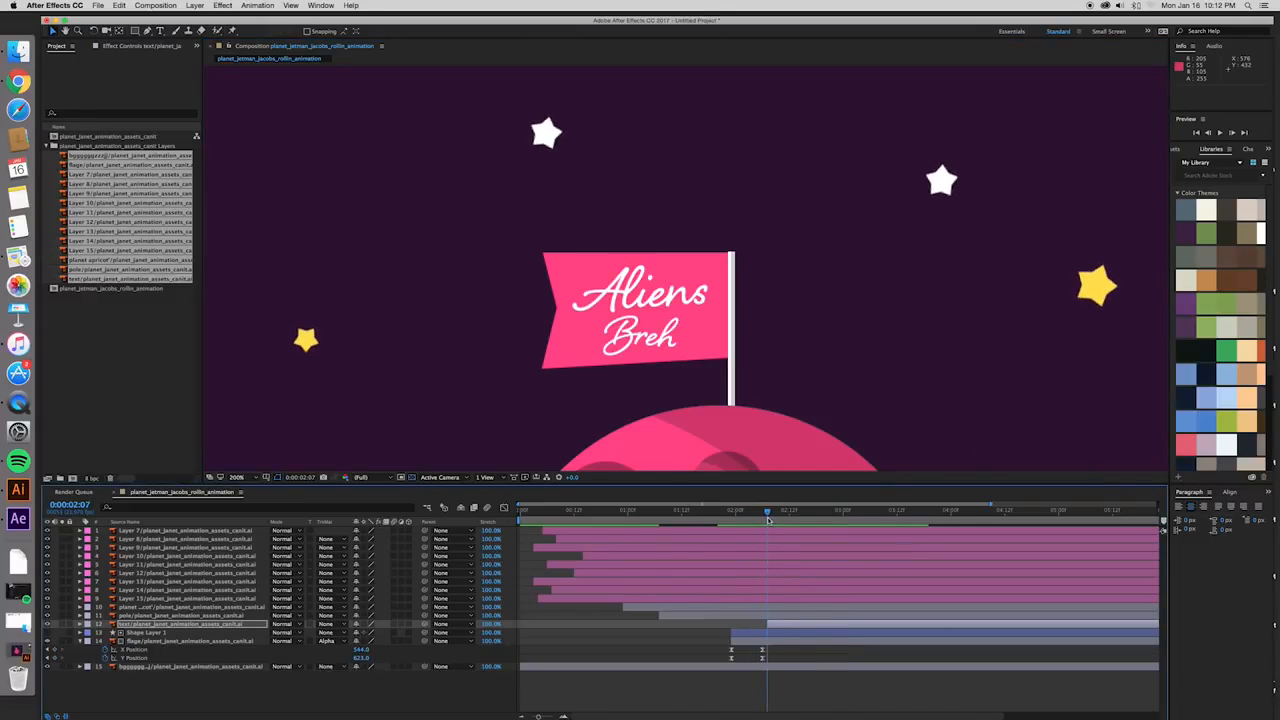
pyautogui.click(779, 626)
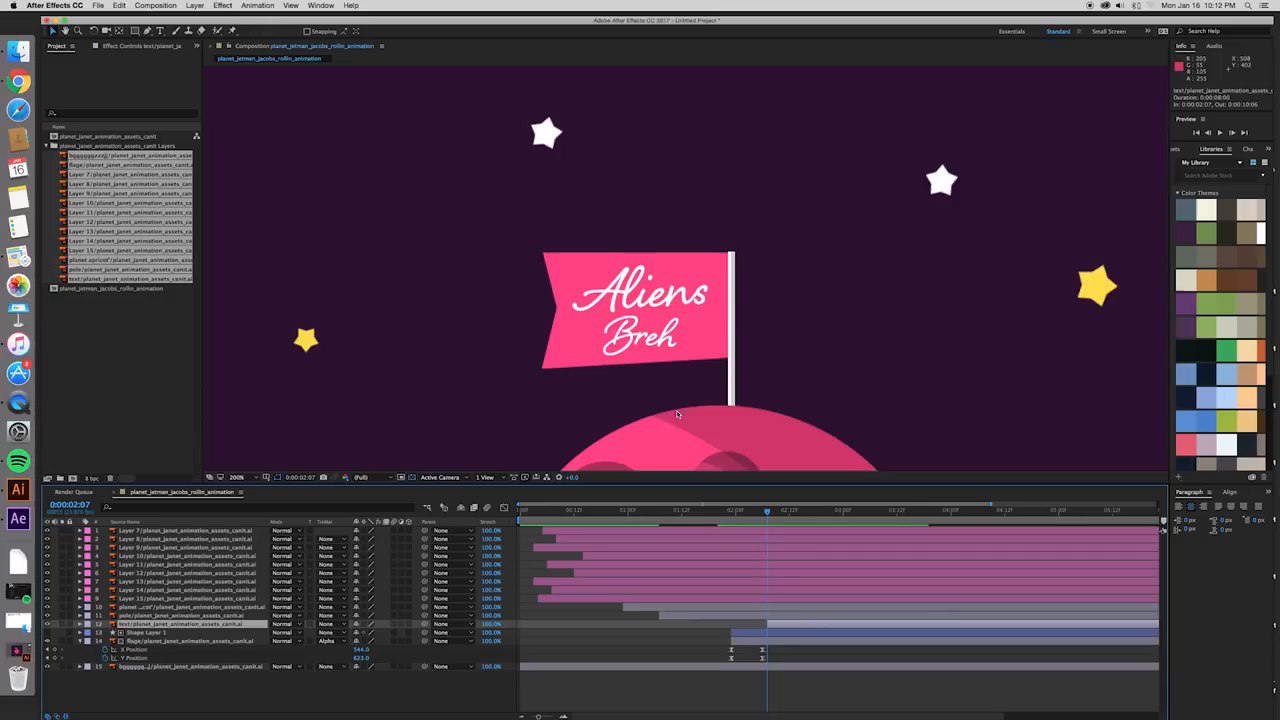
pyautogui.click(680, 704)
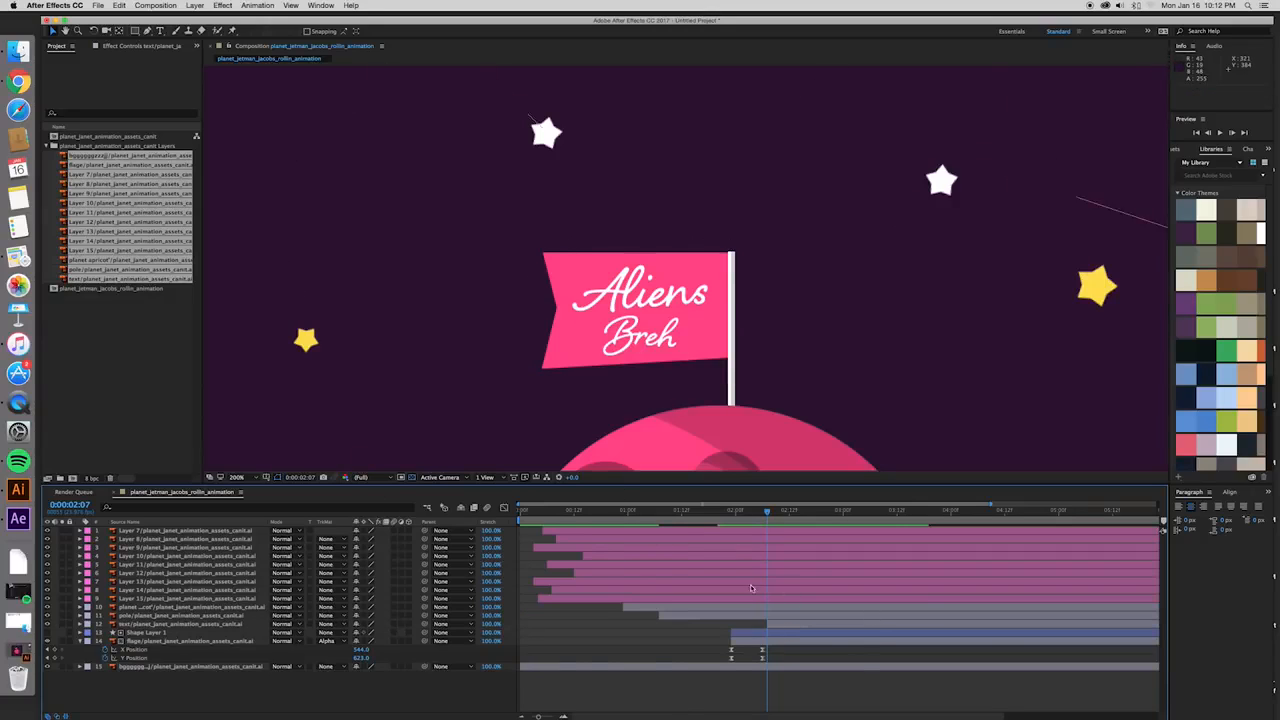
pyautogui.click(143, 31)
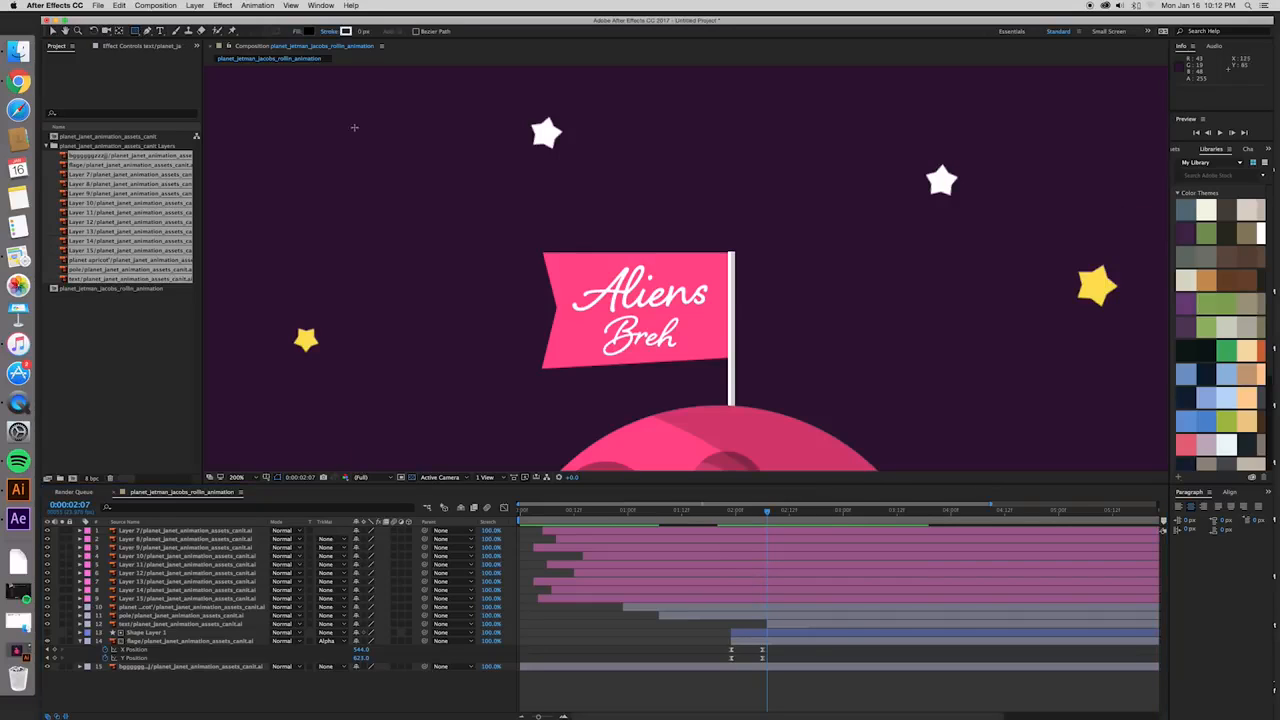
pyautogui.moveTo(566, 257); pyautogui.dragTo(720, 367)
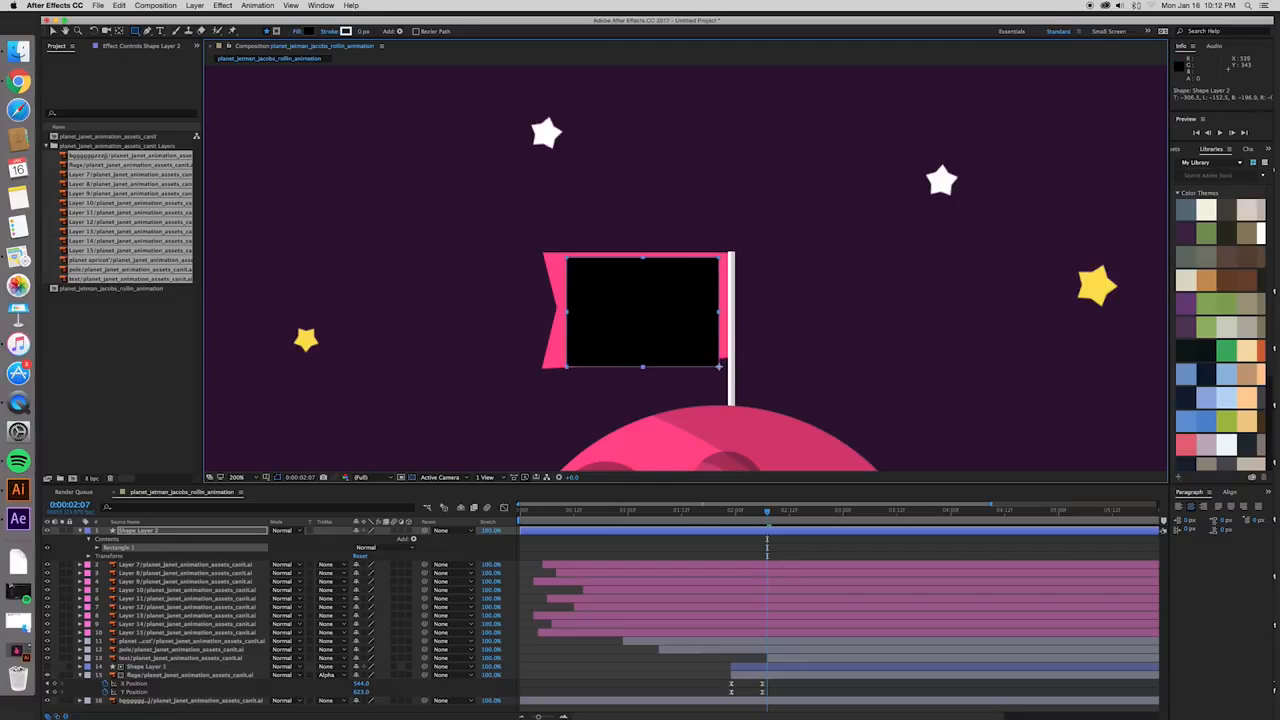
pyautogui.press('v')
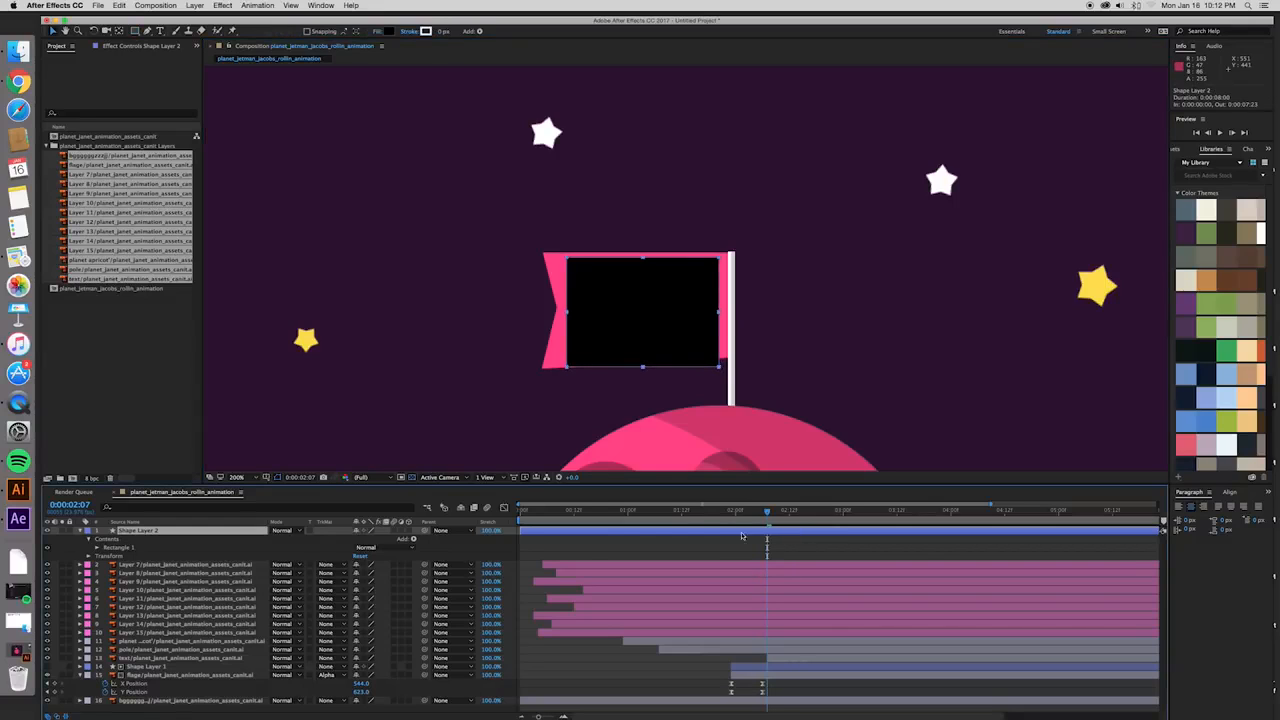
# - Trim Shape Layer 2 to start at 0:00:02:07 and place it directly above the text layer
pyautogui.moveTo(768, 513)
pyautogui.mouseDown()
pyautogui.moveTo(594, 523)
pyautogui.moveTo(767, 527)
pyautogui.mouseUp()
pyautogui.hotkey('alt', '[')
pyautogui.moveTo(751, 515)
pyautogui.mouseDown()
pyautogui.moveTo(832, 516)
pyautogui.moveTo(724, 516)
pyautogui.moveTo(806, 517)
pyautogui.moveTo(735, 517)
pyautogui.moveTo(768, 519)
pyautogui.mouseUp()
pyautogui.click(783, 533)
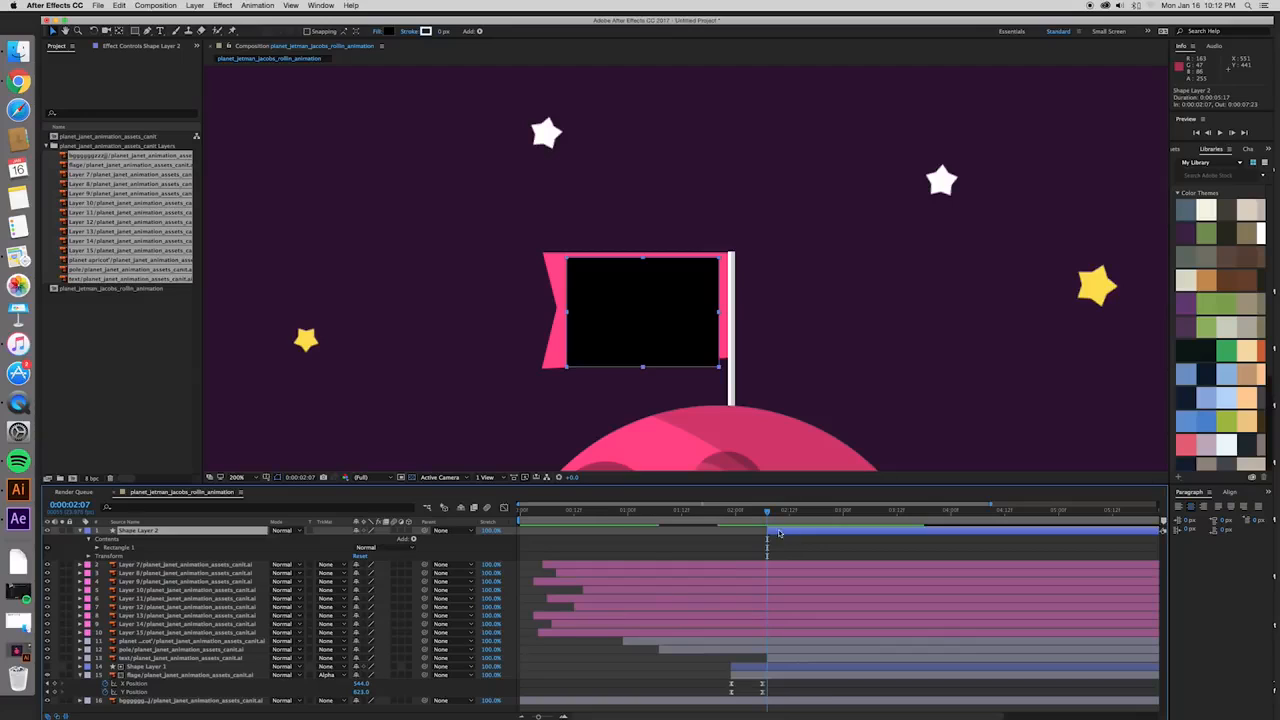
pyautogui.click(85, 531)
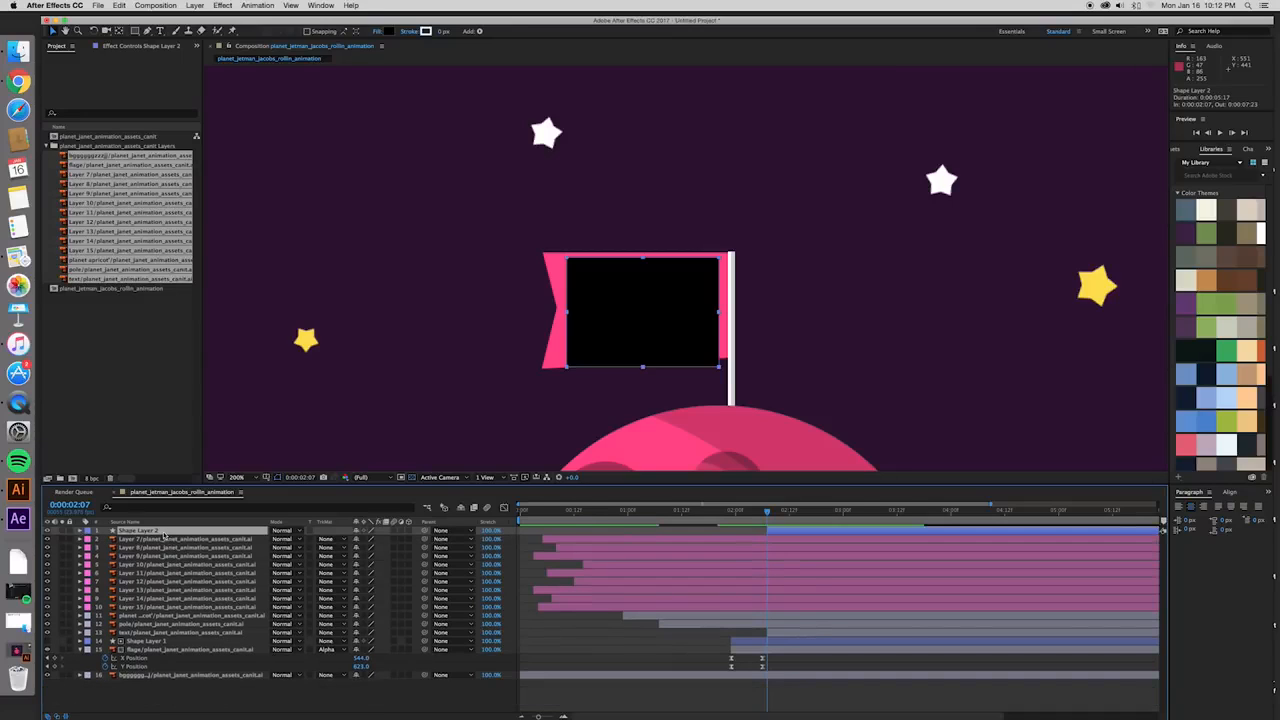
pyautogui.moveTo(163, 532); pyautogui.dragTo(200, 632)
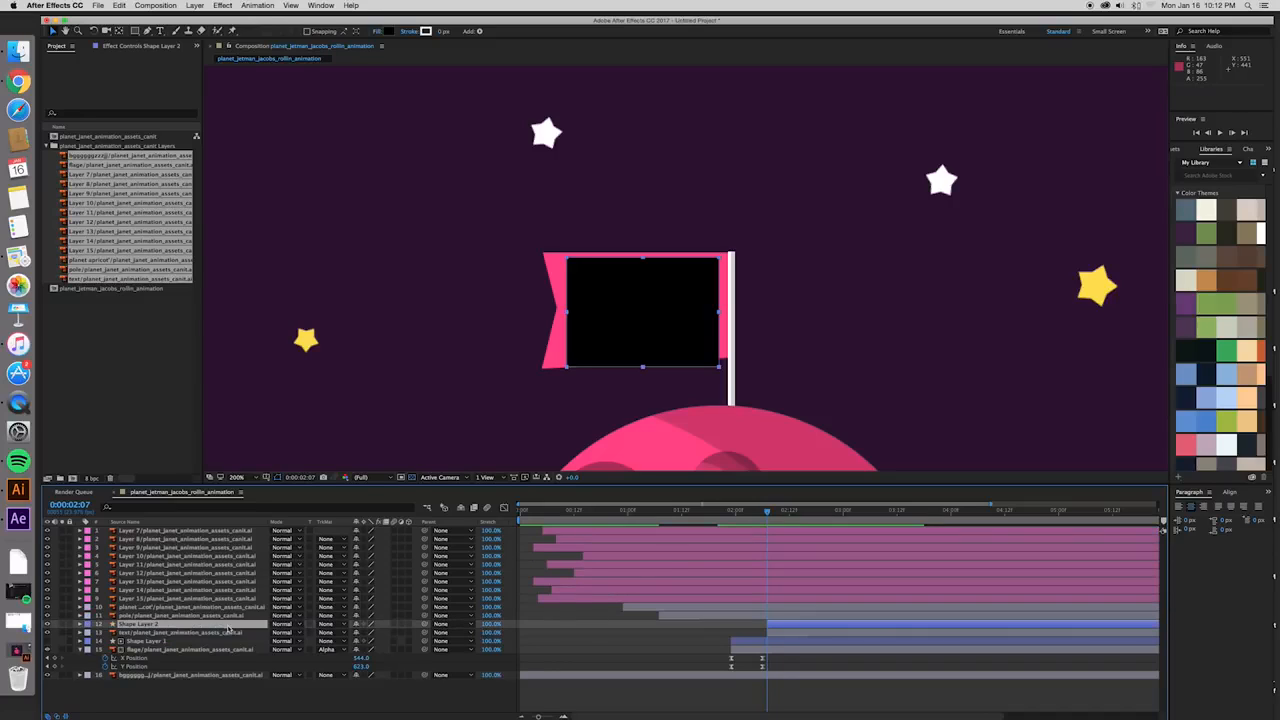
# - Set the text layer's track matte to Alpha Matte "Shape Layer 2"
pyautogui.click(228, 632)
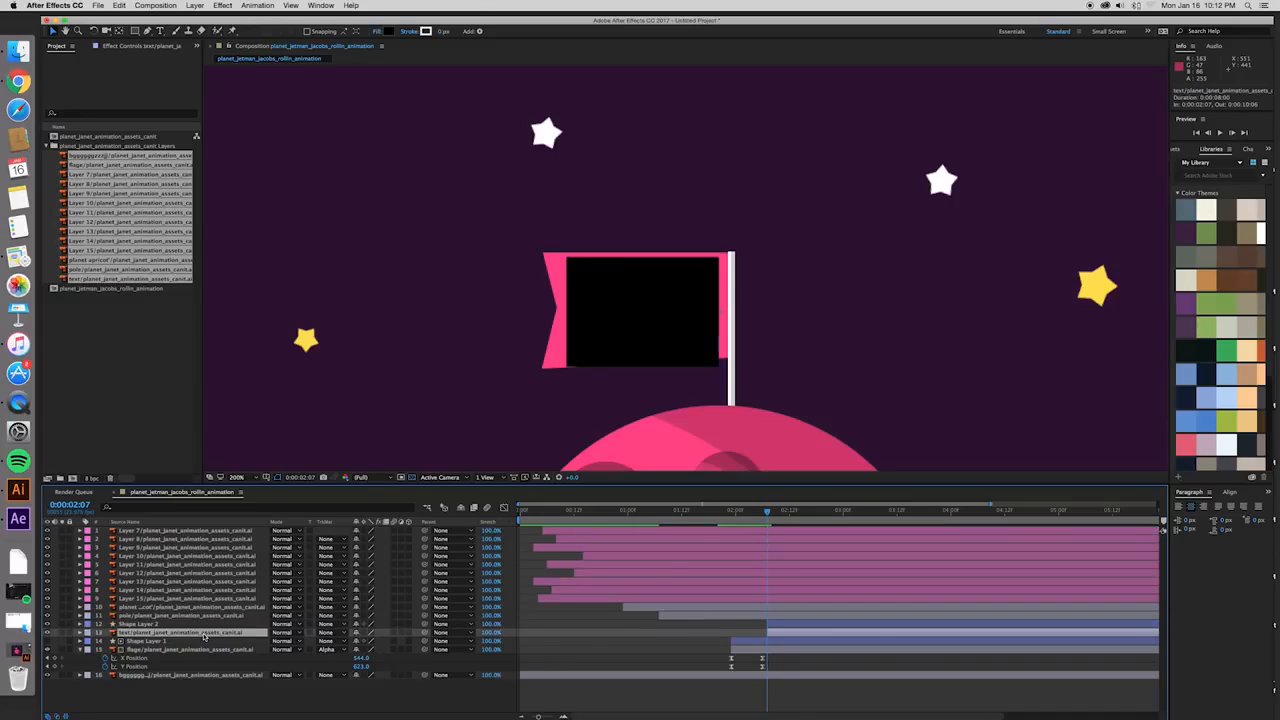
pyautogui.click(794, 626)
pyautogui.click(794, 632)
pyautogui.click(344, 636)
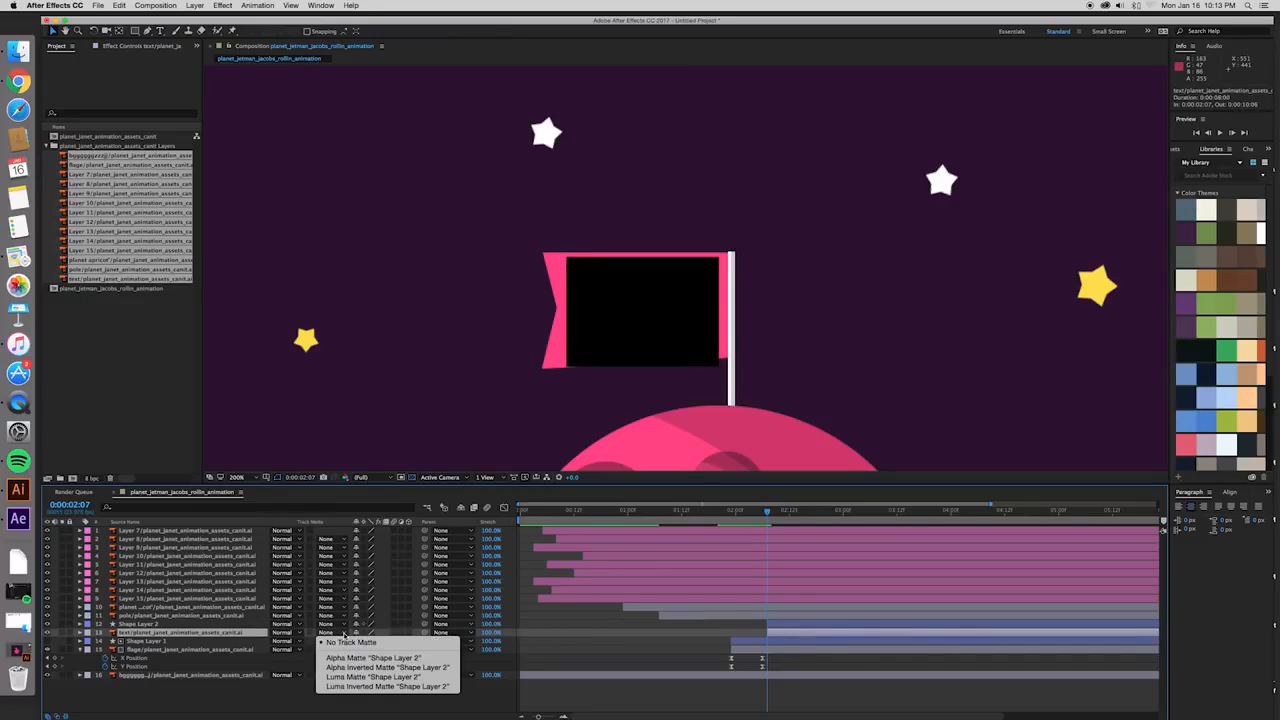
pyautogui.click(343, 658)
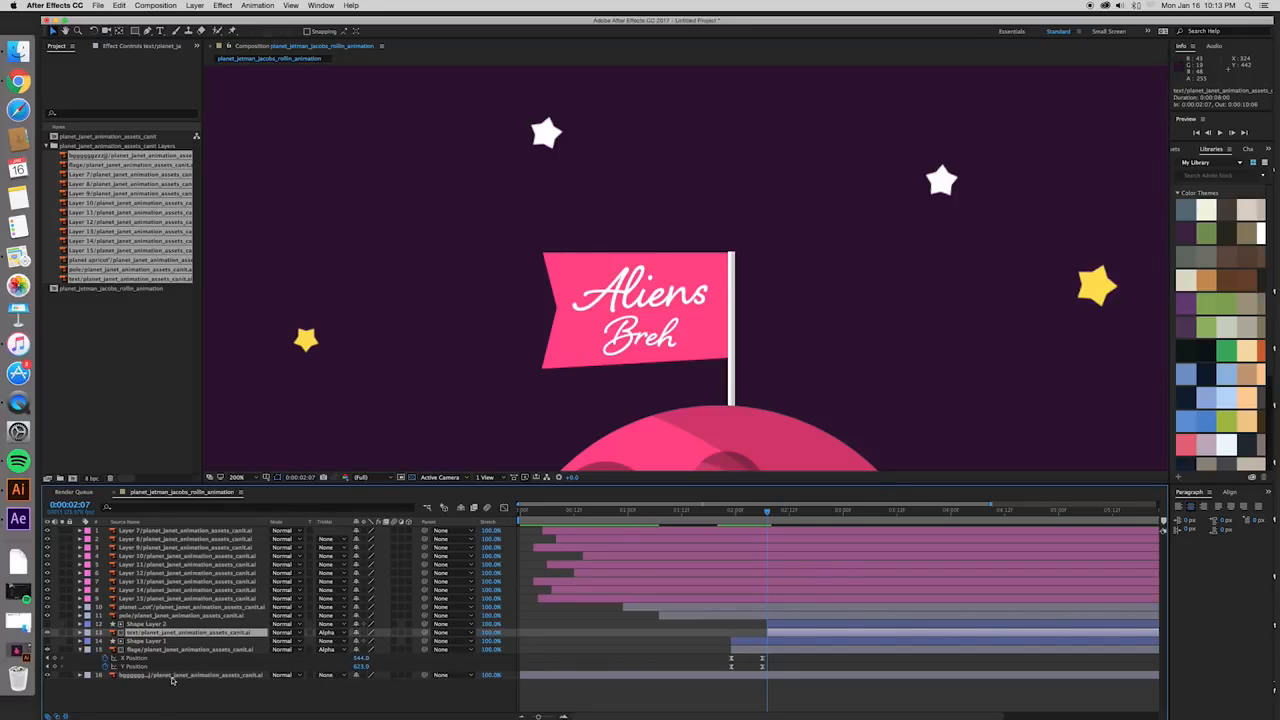
# - Test the matte by moving the text up out of the rectangle, then undo the moves
pyautogui.click(788, 626)
pyautogui.click(789, 633)
pyautogui.moveTo(683, 265); pyautogui.dragTo(690, 307)
pyautogui.press('super+z')
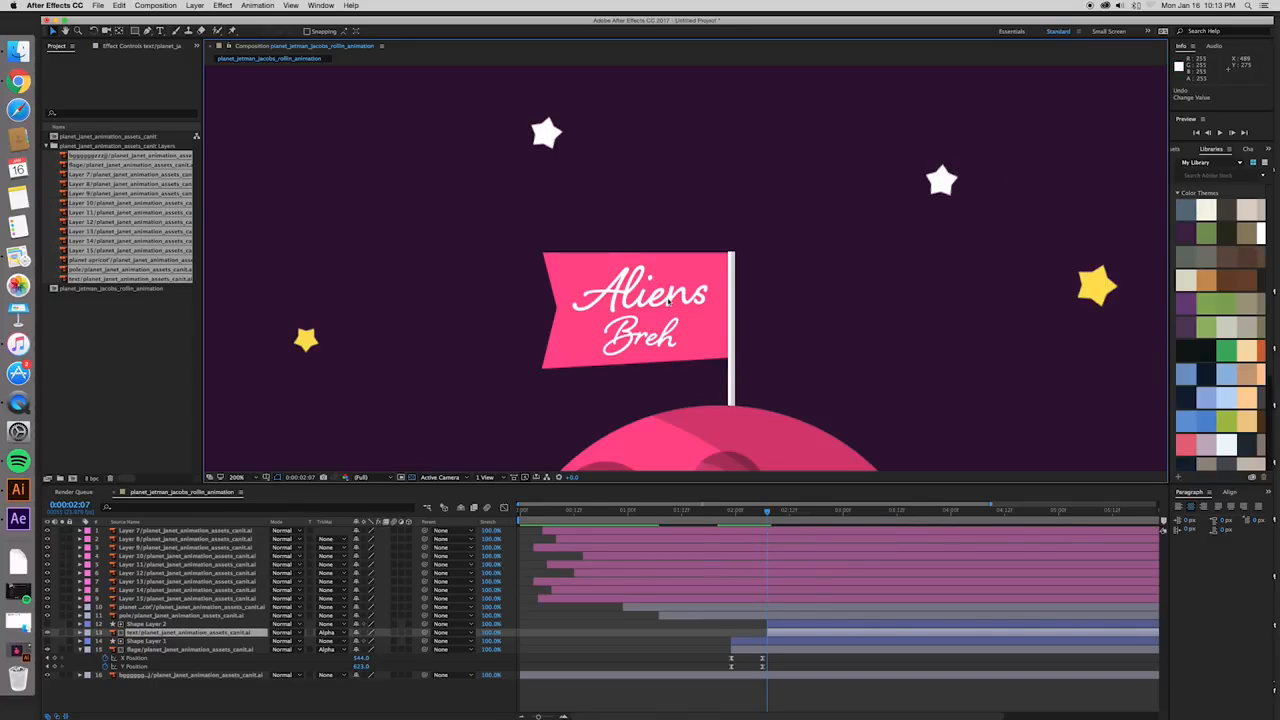
pyautogui.moveTo(668, 302); pyautogui.dragTo(671, 208)
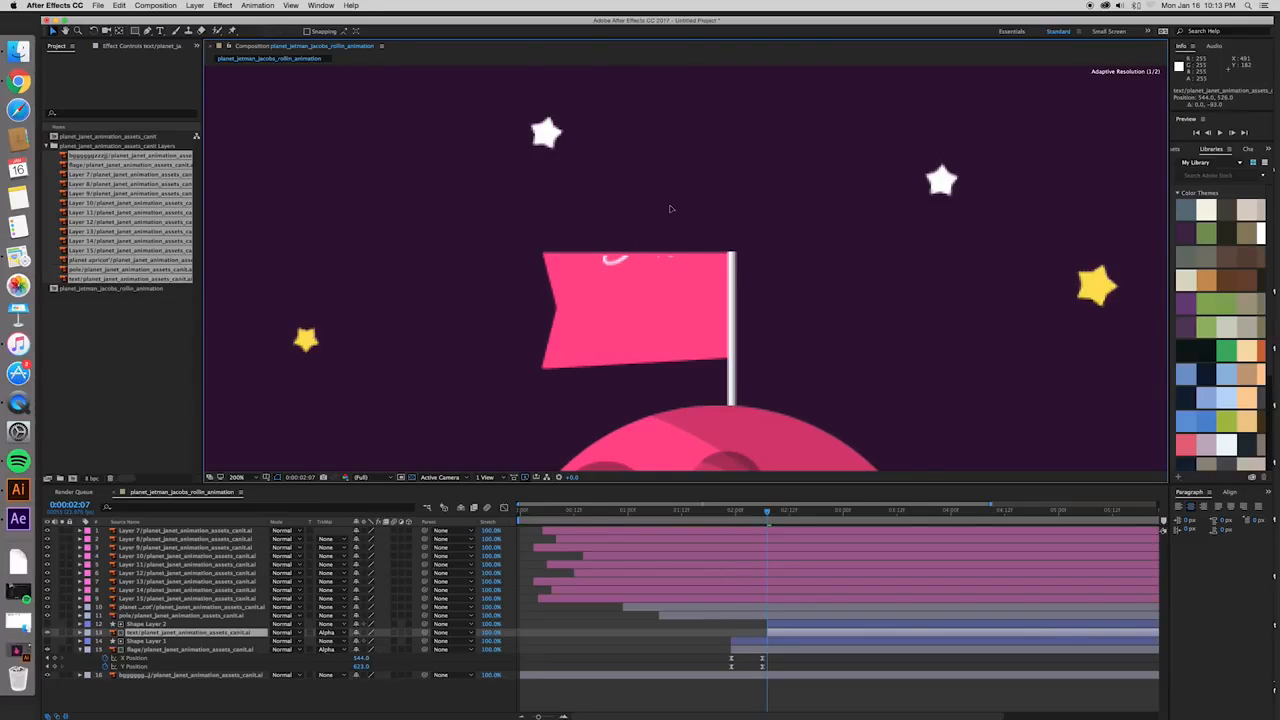
pyautogui.press('super+z')
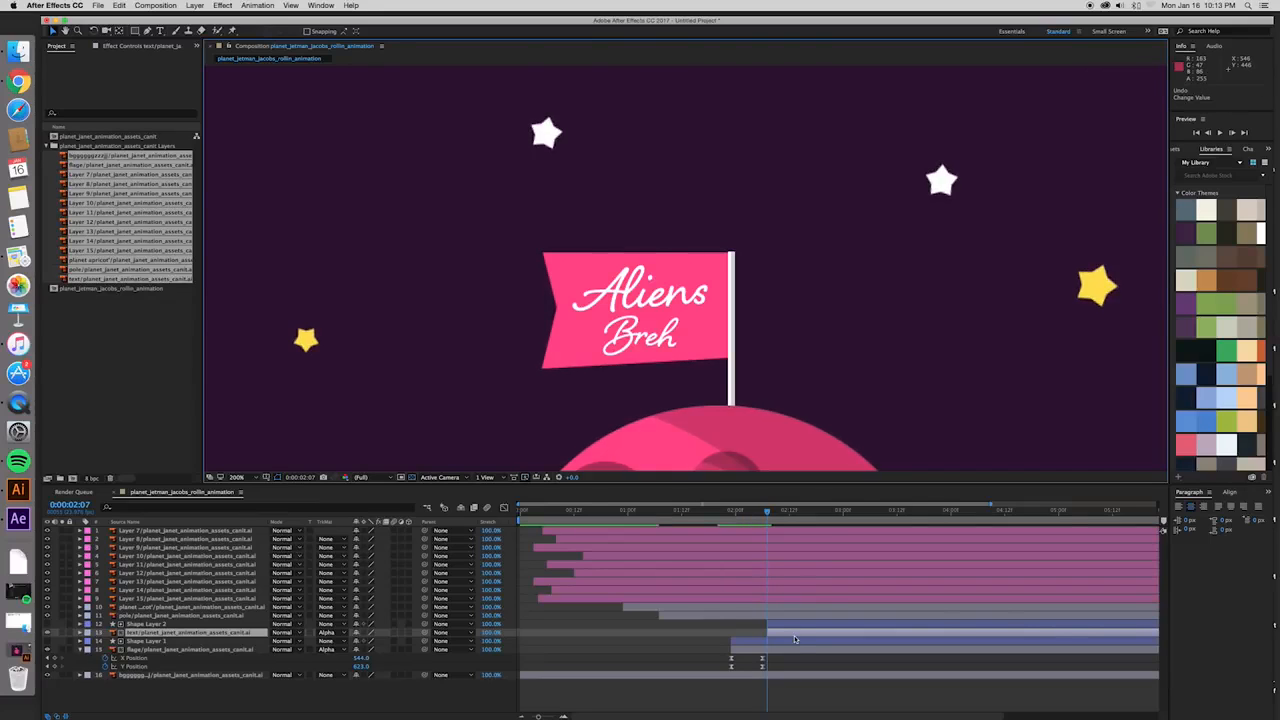
# - Keyframe the text layer's Position from 544, 516 at 0:00:02:07 to 544, 617 at 0:00:02:14 so it slides down into the flag
pyautogui.press('p')
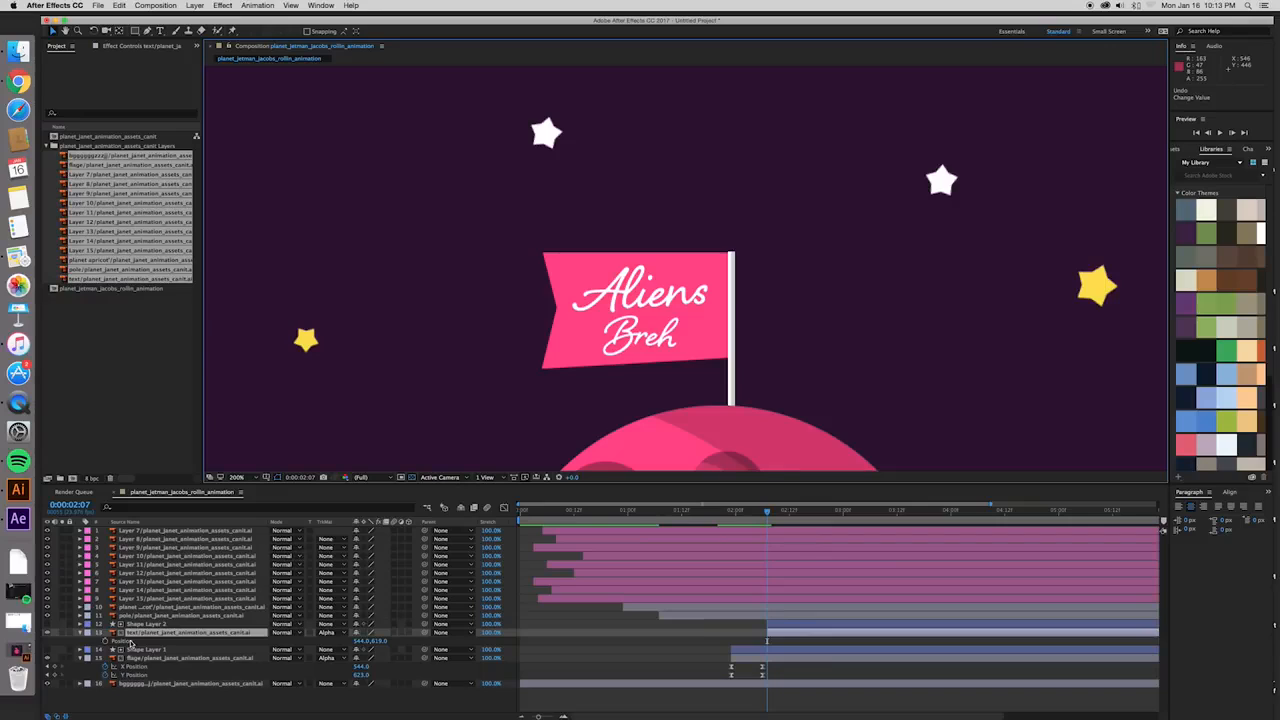
pyautogui.moveTo(671, 308); pyautogui.dragTo(674, 200)
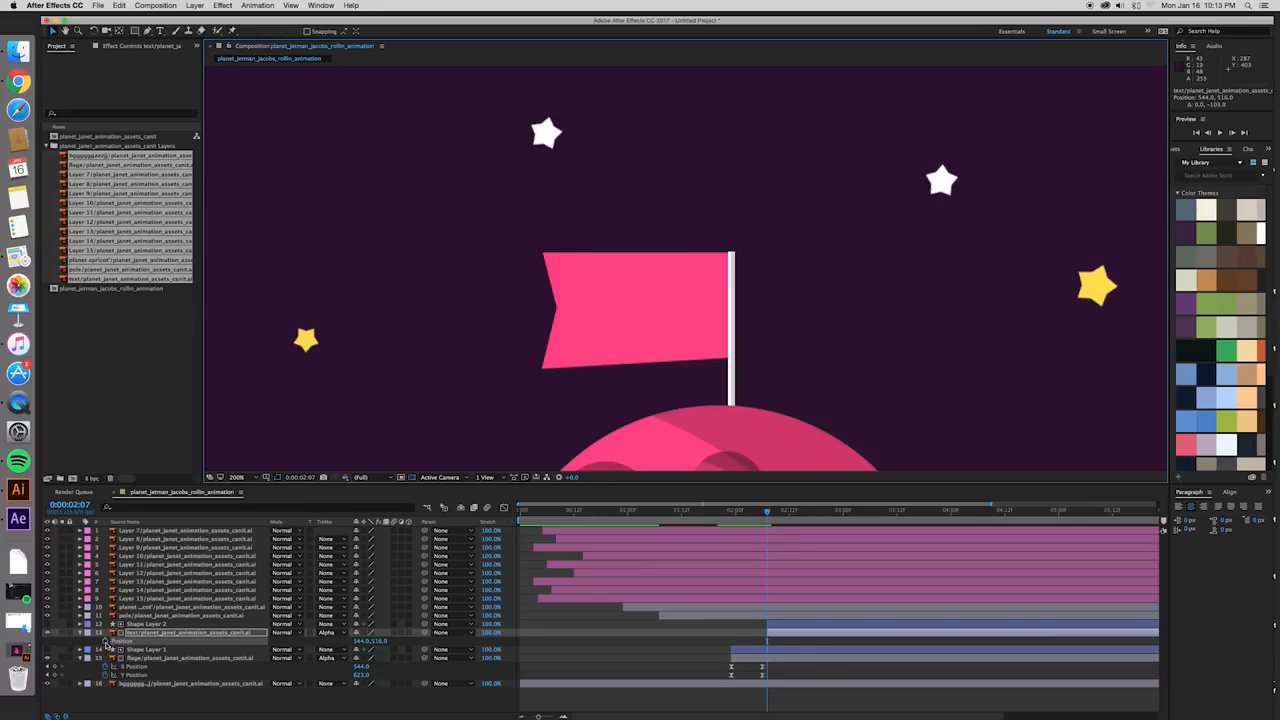
pyautogui.moveTo(767, 513); pyautogui.dragTo(798, 513)
pyautogui.moveTo(647, 215); pyautogui.dragTo(660, 316)
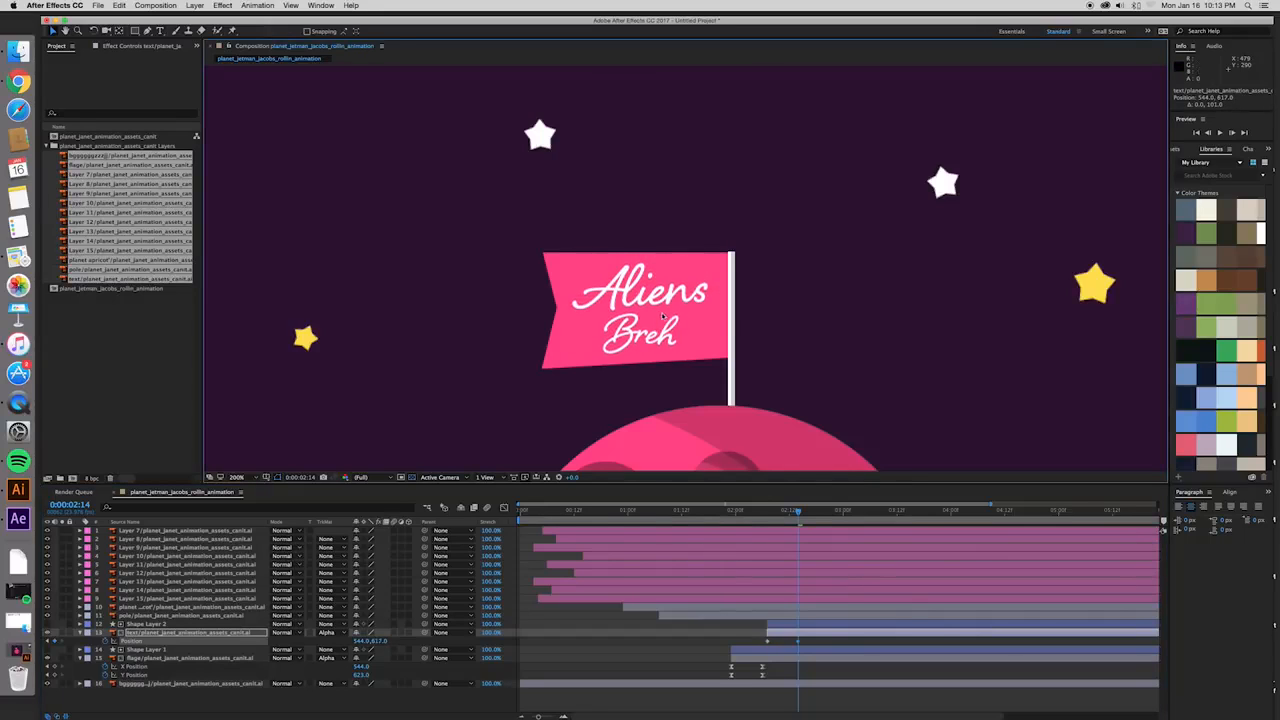
# - Show the text layer's Position keyframes in the graph editor and separate their X and Y dimensions
pyautogui.moveTo(767, 642); pyautogui.dragTo(806, 643)
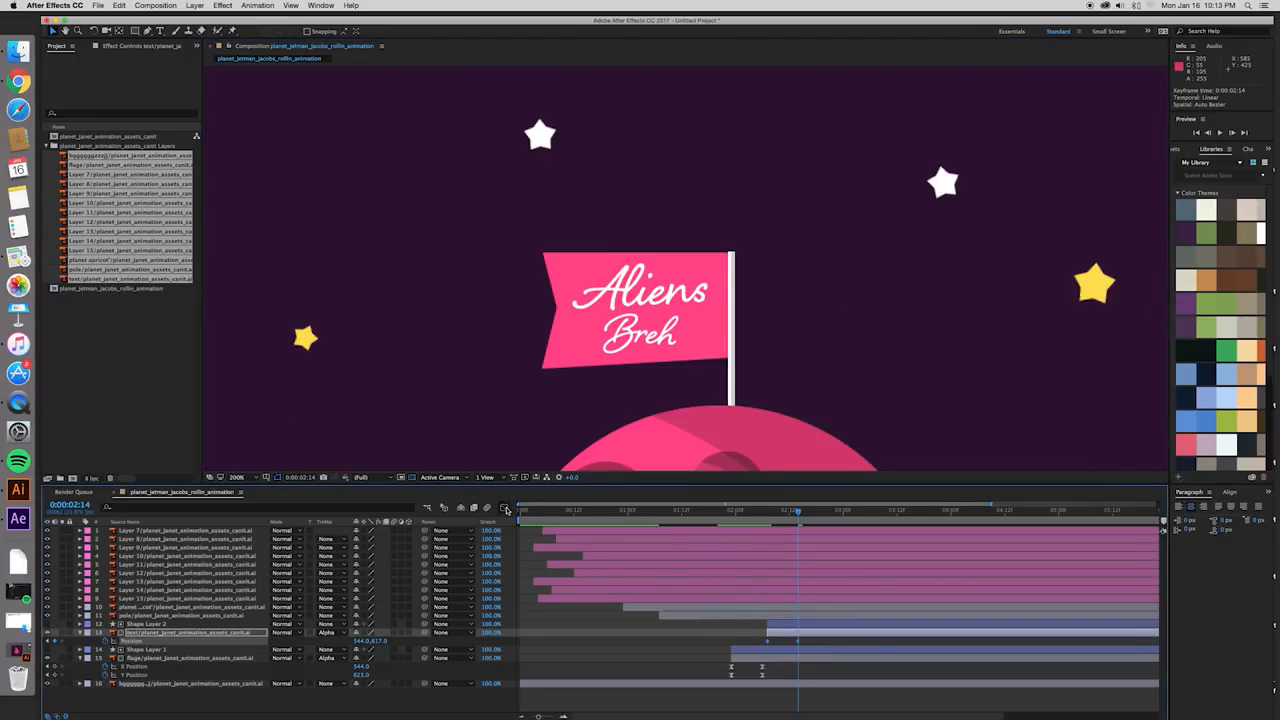
pyautogui.click(505, 509)
pyautogui.moveTo(791, 534); pyautogui.dragTo(810, 557)
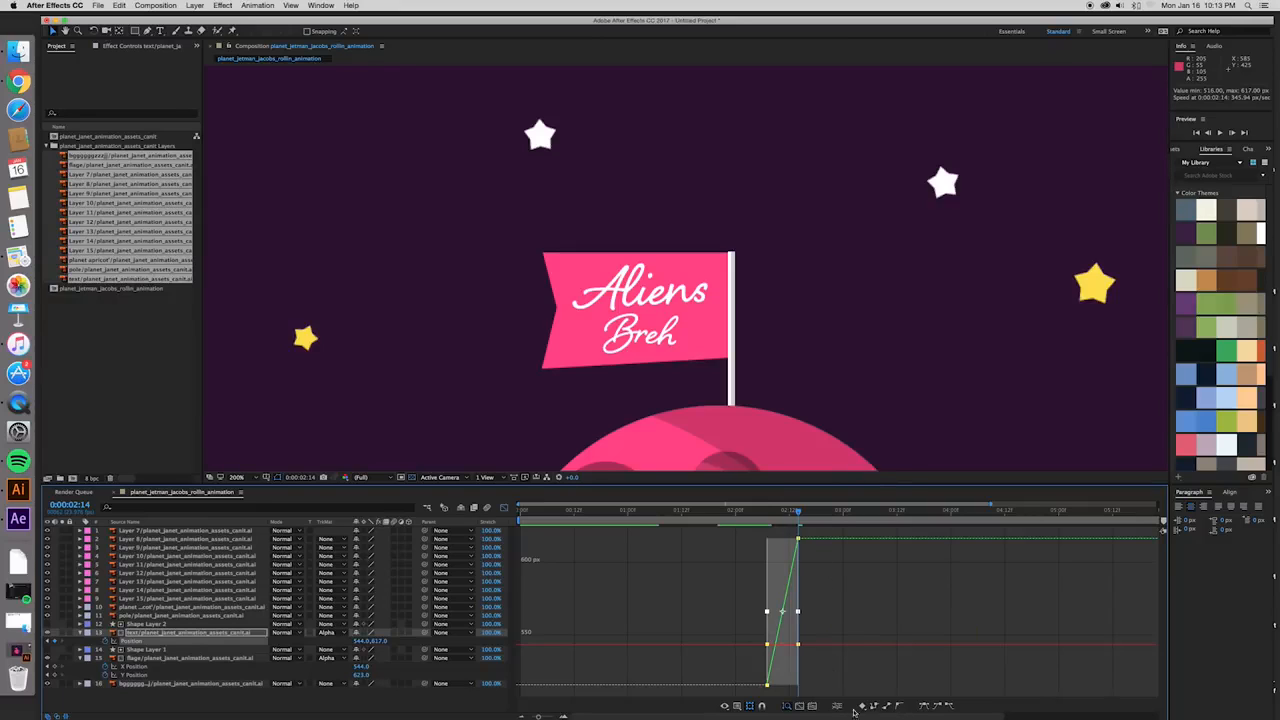
pyautogui.click(836, 706)
# - Ease the text's Y Position curve into its final keyframe with a long incoming handle, and preview from 0:00:01:23
pyautogui.click(767, 685)
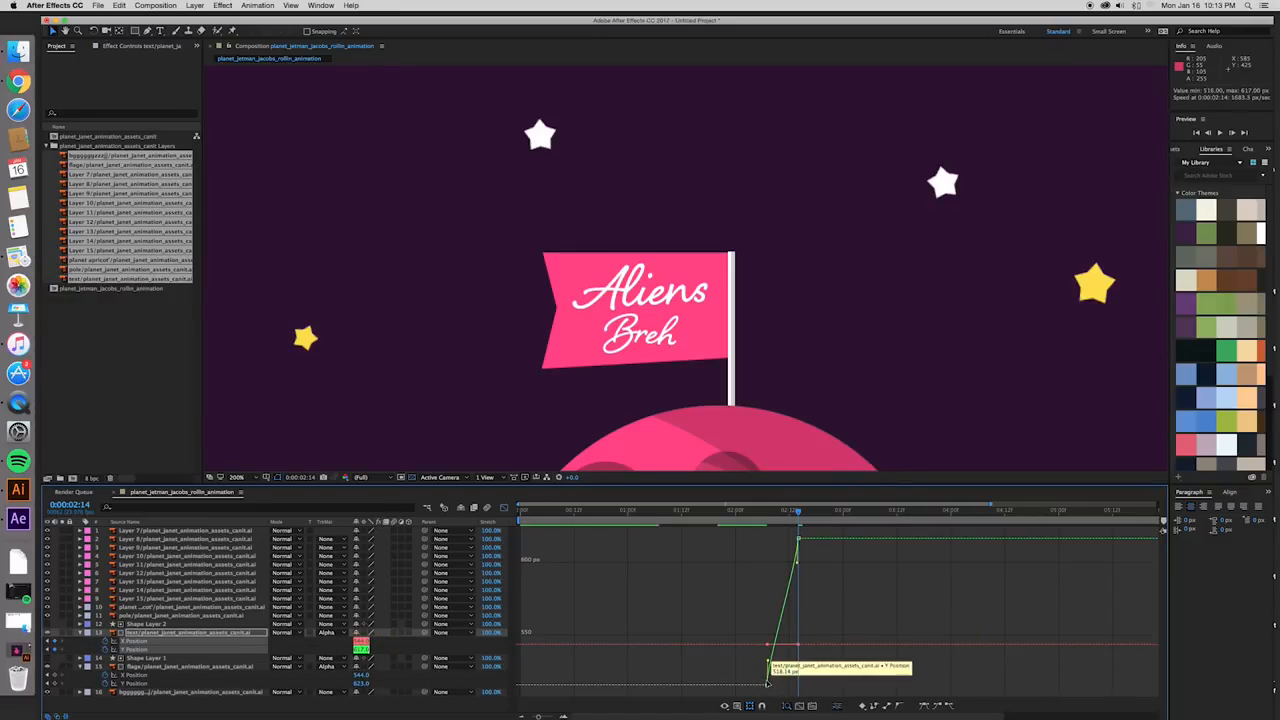
pyautogui.moveTo(768, 661)
pyautogui.mouseDown()
pyautogui.moveTo(786, 686)
pyautogui.moveTo(755, 671)
pyautogui.mouseUp()
pyautogui.click(798, 540)
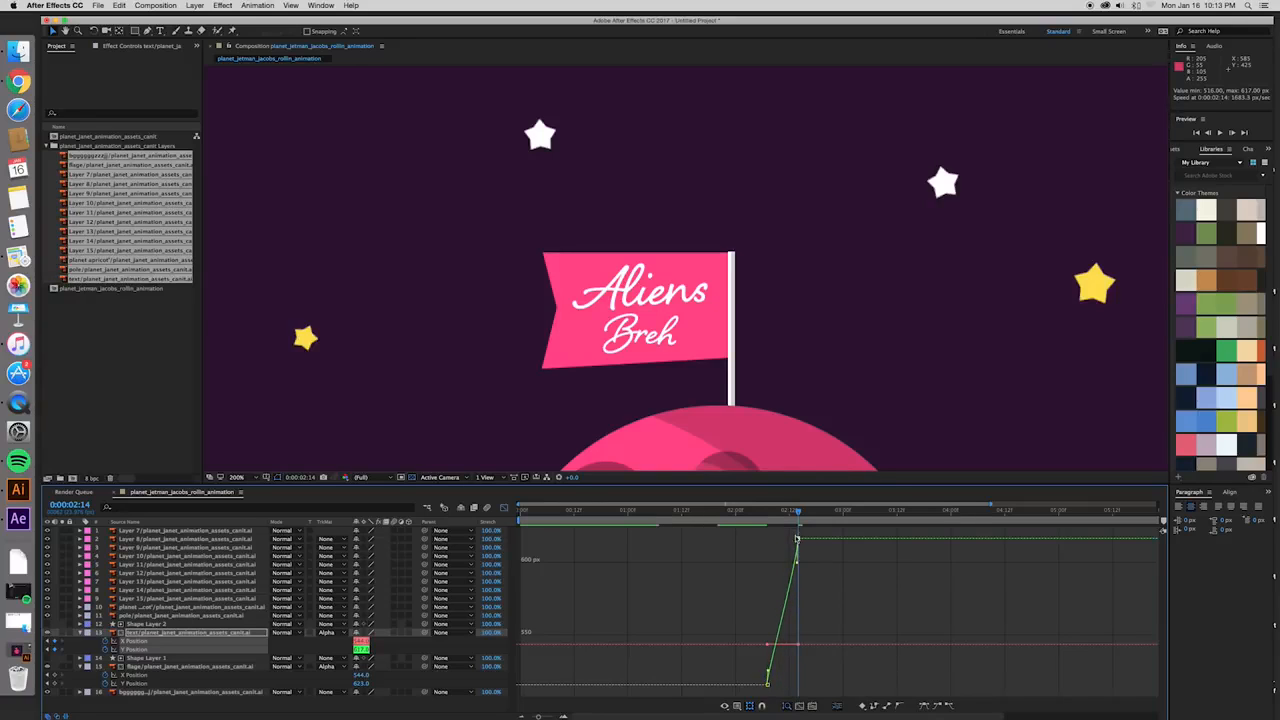
pyautogui.moveTo(798, 540); pyautogui.dragTo(754, 549)
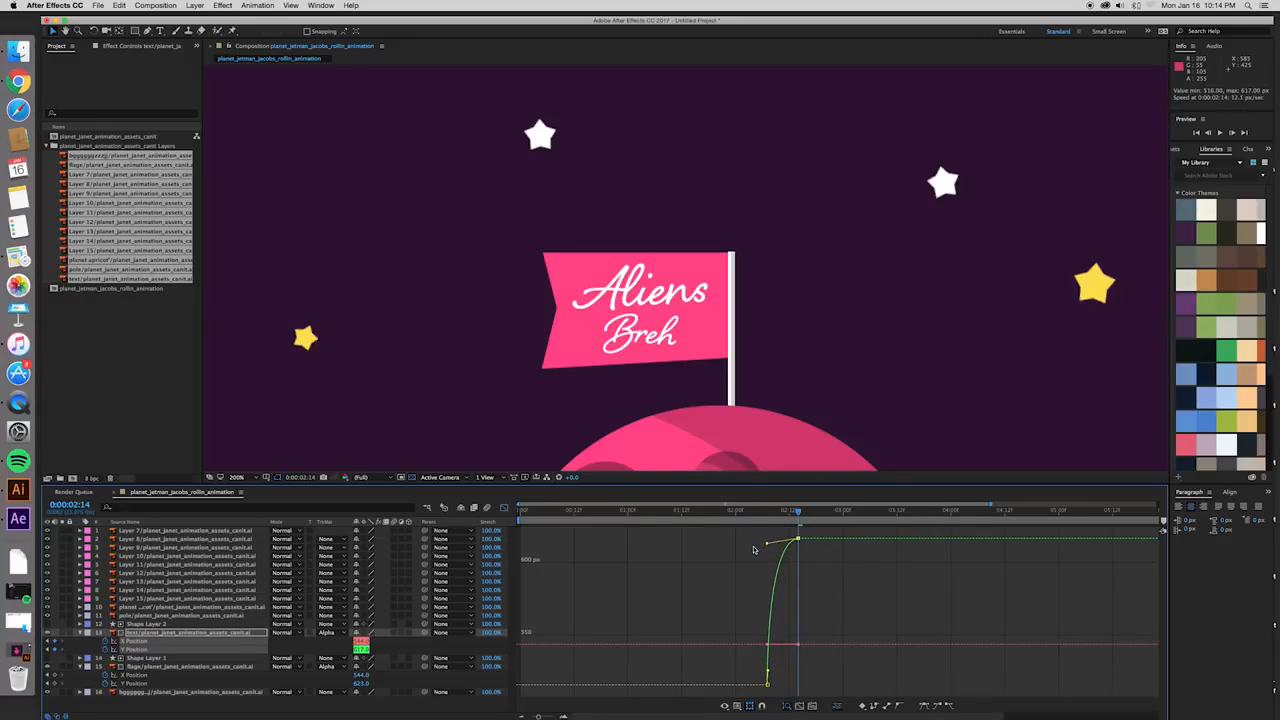
pyautogui.click(767, 684)
pyautogui.moveTo(768, 549); pyautogui.dragTo(752, 561)
pyautogui.click(752, 512)
pyautogui.press('space')
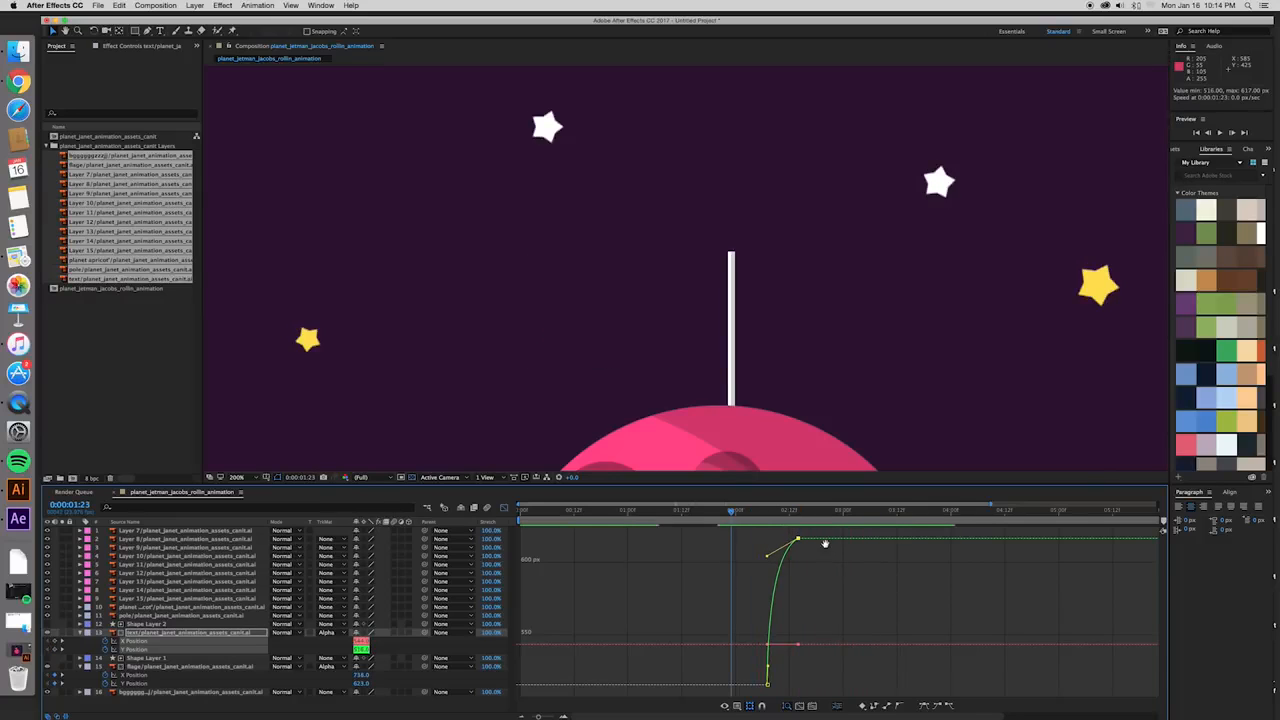
pyautogui.press('space')
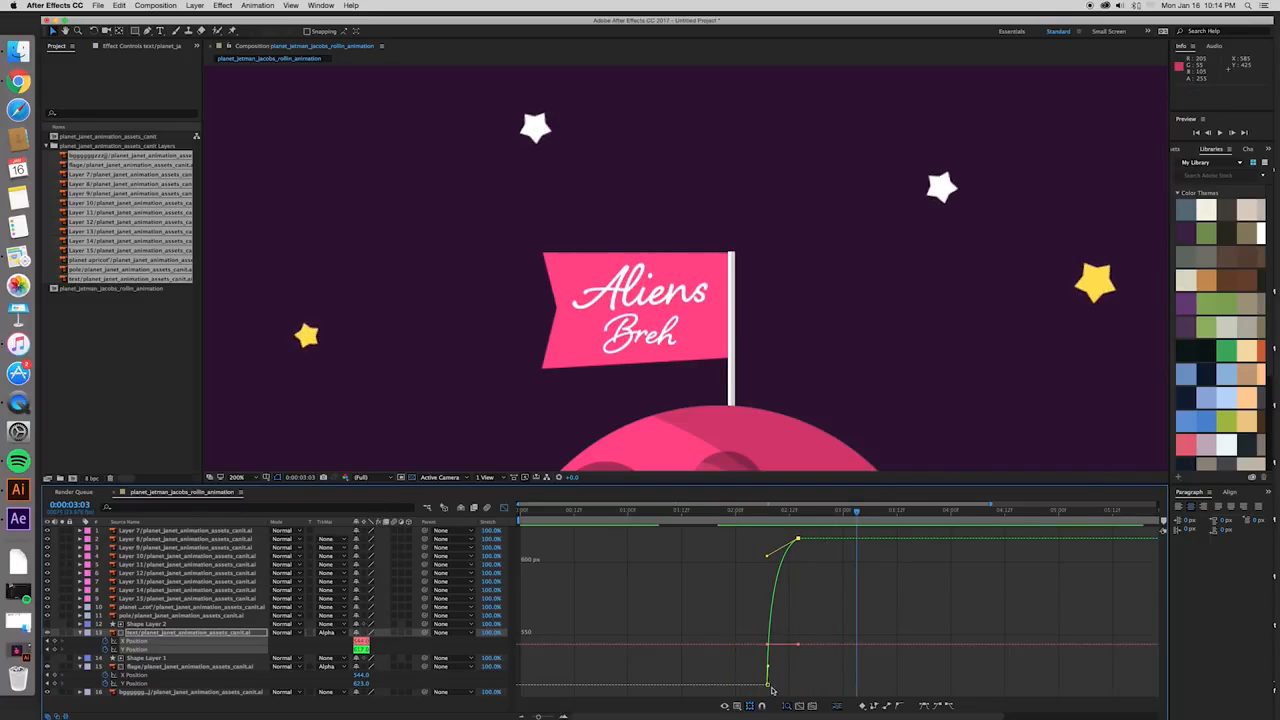
# - Ease the Y Position curve out of its first keyframe, preview the motion, and flatten the final keyframe's incoming handle
pyautogui.moveTo(768, 668); pyautogui.dragTo(782, 688)
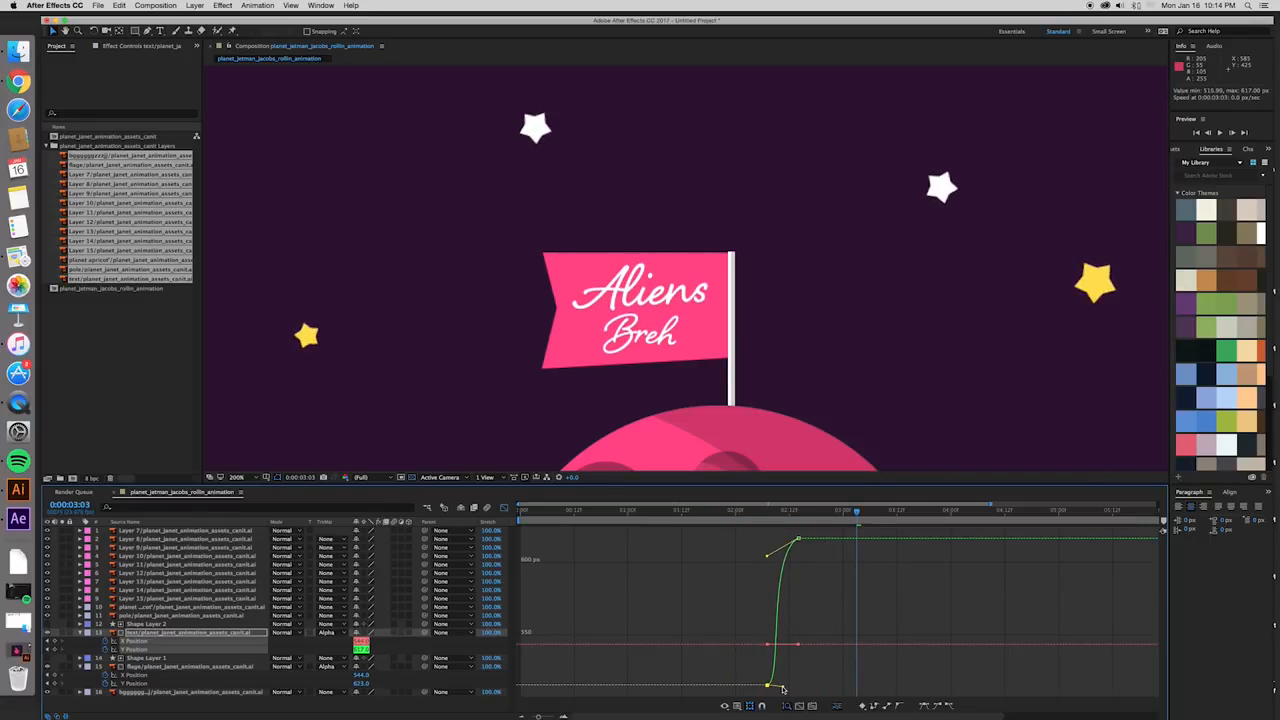
pyautogui.press('space')
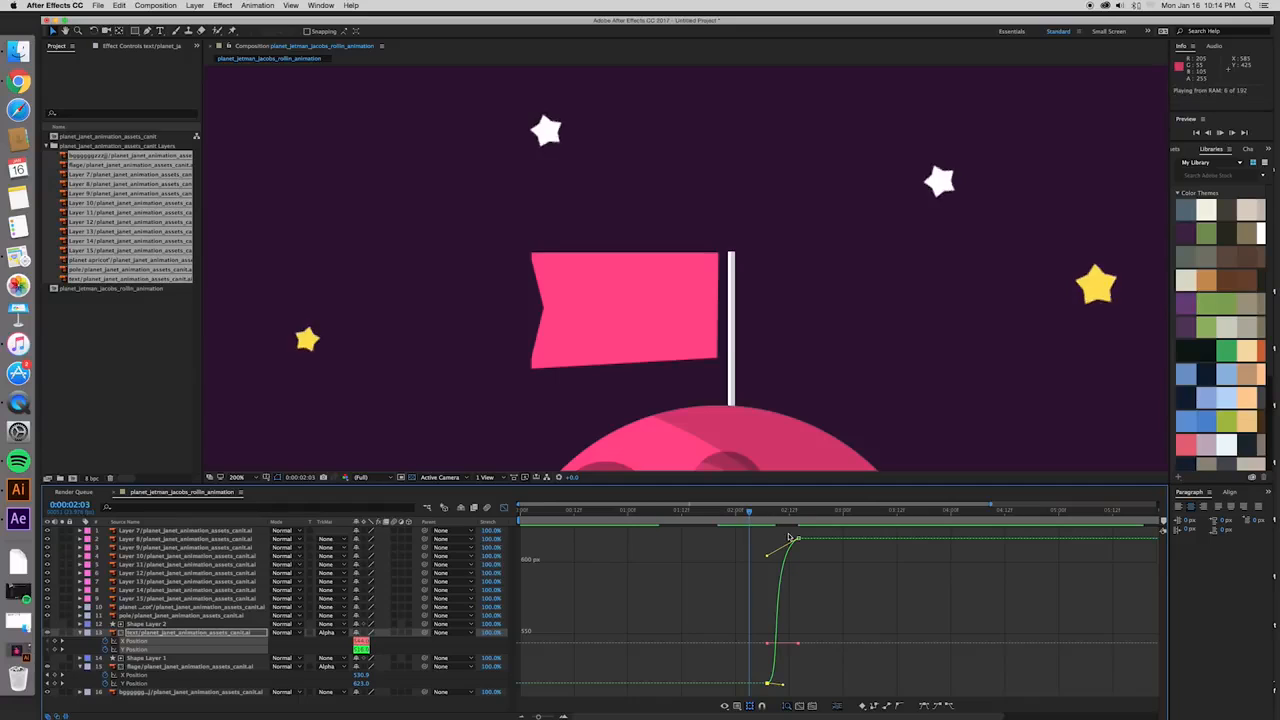
pyautogui.press('space')
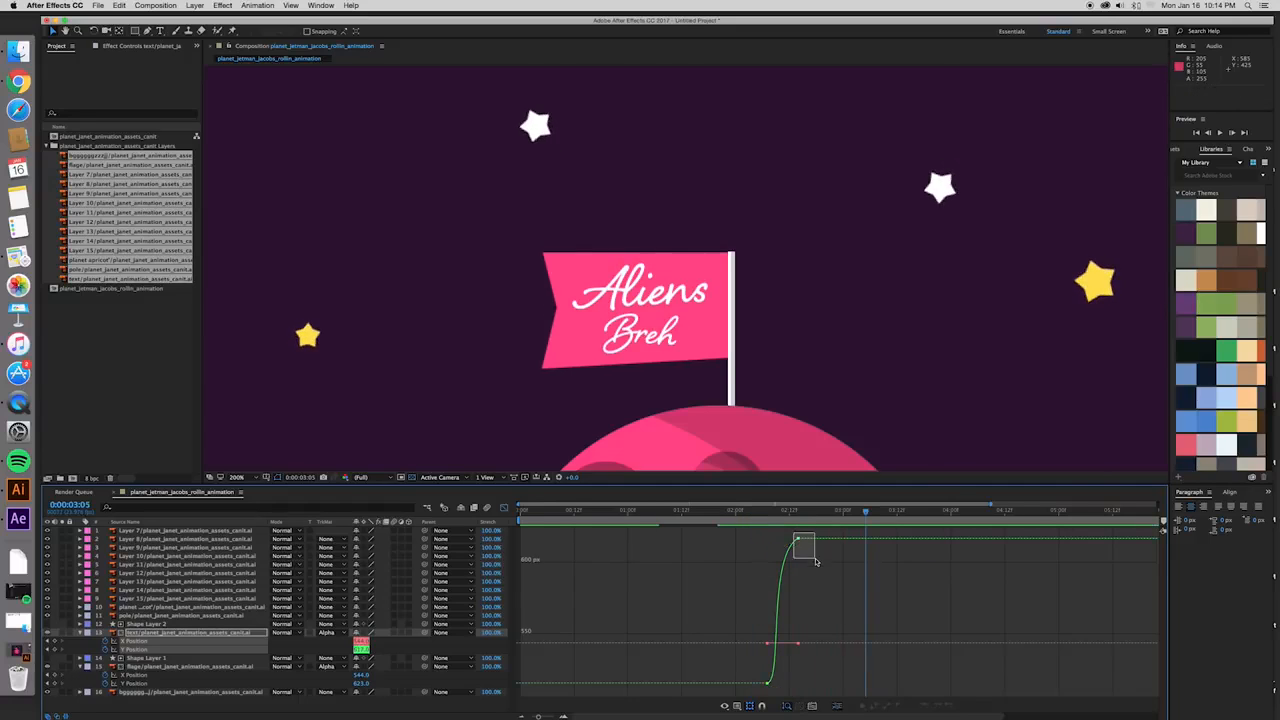
pyautogui.moveTo(768, 557); pyautogui.dragTo(756, 538)
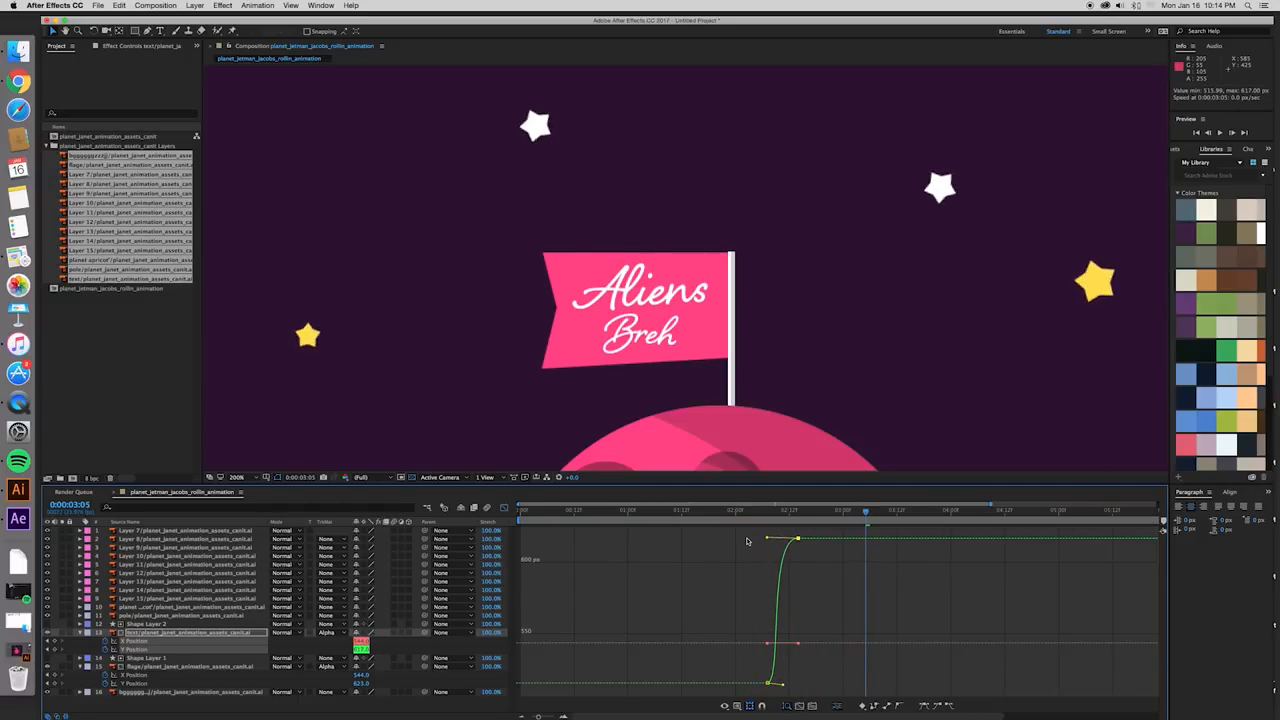
# - Move the text layer's final Position keyframes to 0:00:03:01 to lengthen the slide, previewing the motion before and after
pyautogui.press('space')
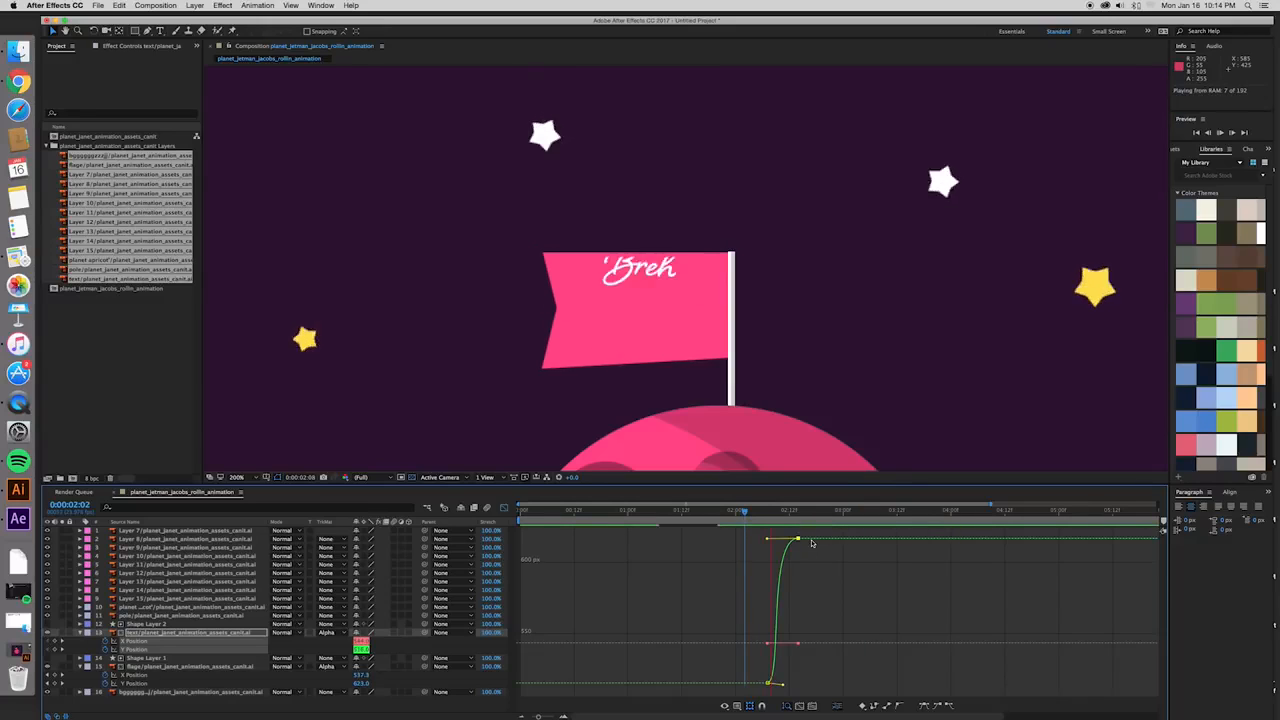
pyautogui.press('space')
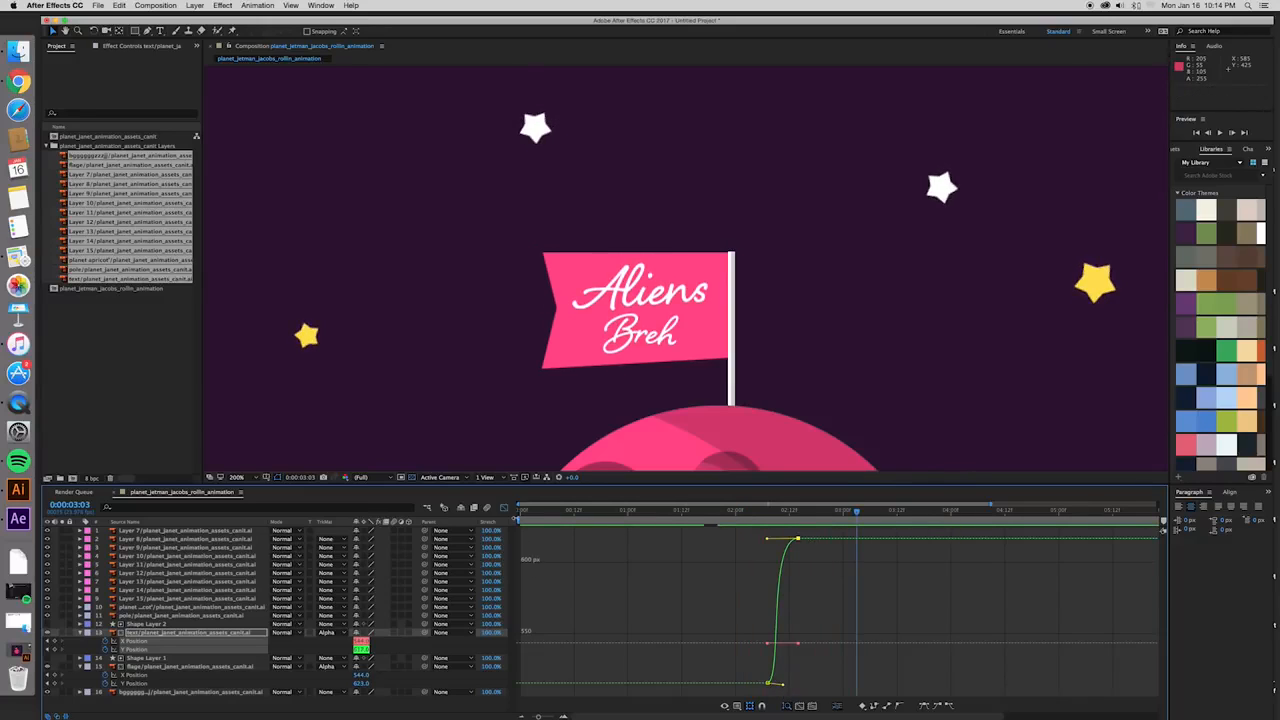
pyautogui.click(508, 509)
pyautogui.moveTo(797, 645); pyautogui.dragTo(847, 645)
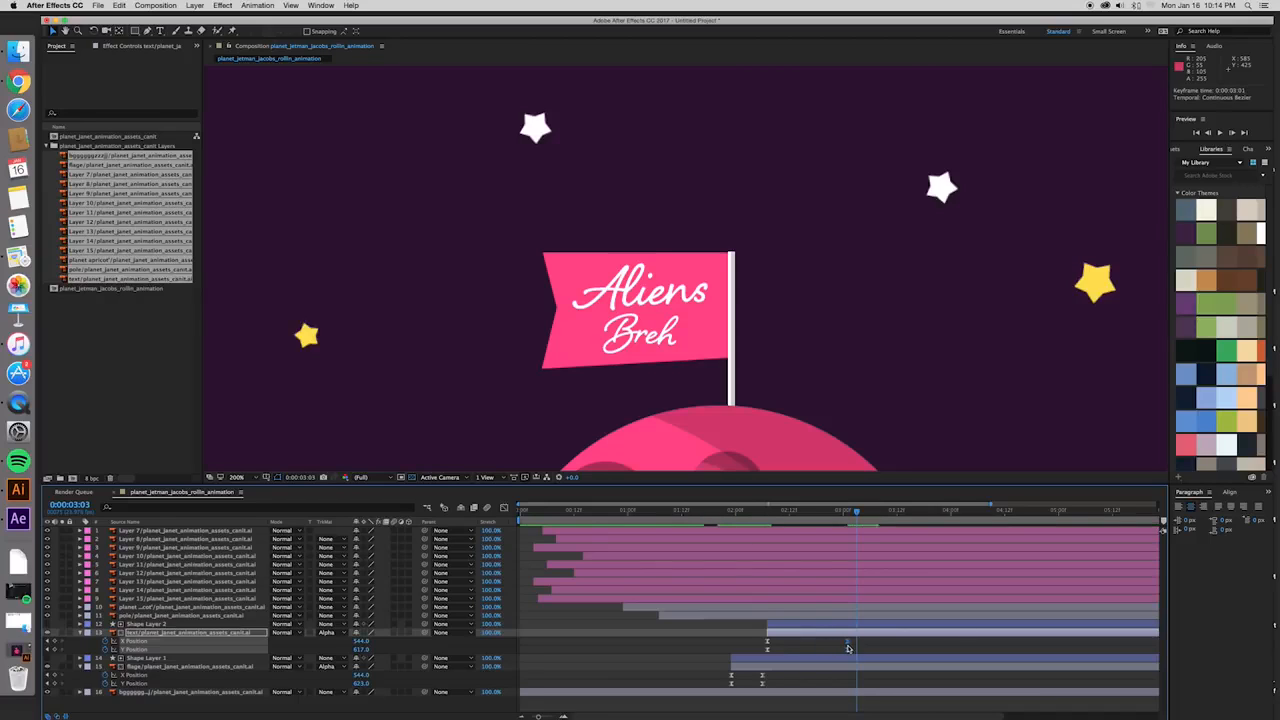
pyautogui.click(505, 510)
pyautogui.click(752, 519)
pyautogui.press('space')
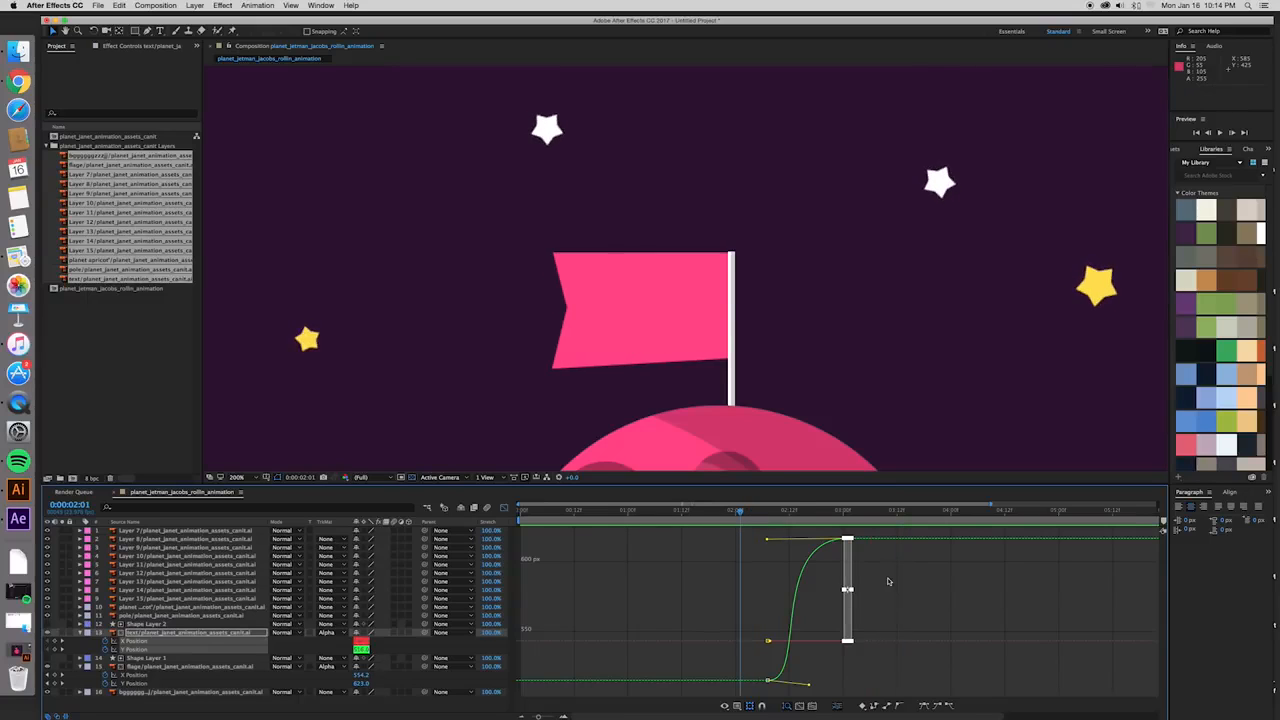
pyautogui.press('space')
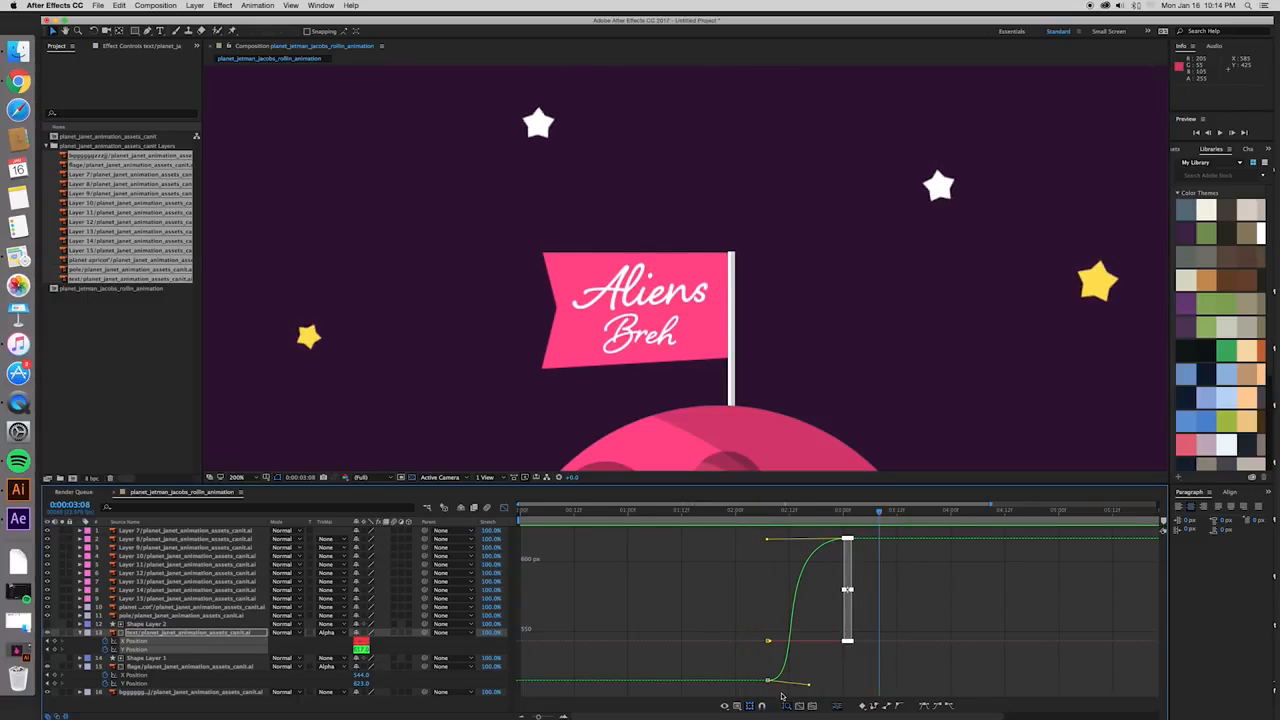
# - Pull the Y Position curve's first outgoing handle steeply upward so the text starts fast, and preview from 0:00:02:01
pyautogui.click(768, 681)
pyautogui.moveTo(807, 685); pyautogui.dragTo(764, 667)
pyautogui.click(750, 518)
pyautogui.press('space')
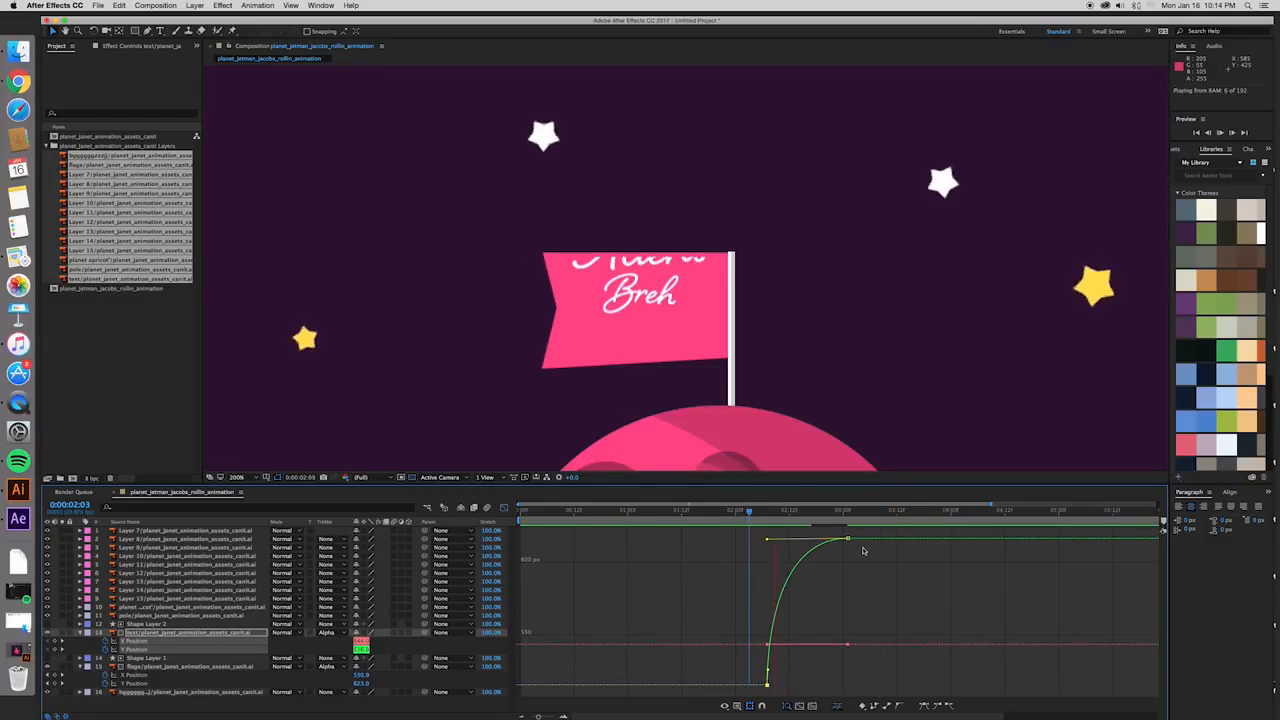
pyautogui.press('space')
pyautogui.click(745, 519)
pyautogui.press('space')
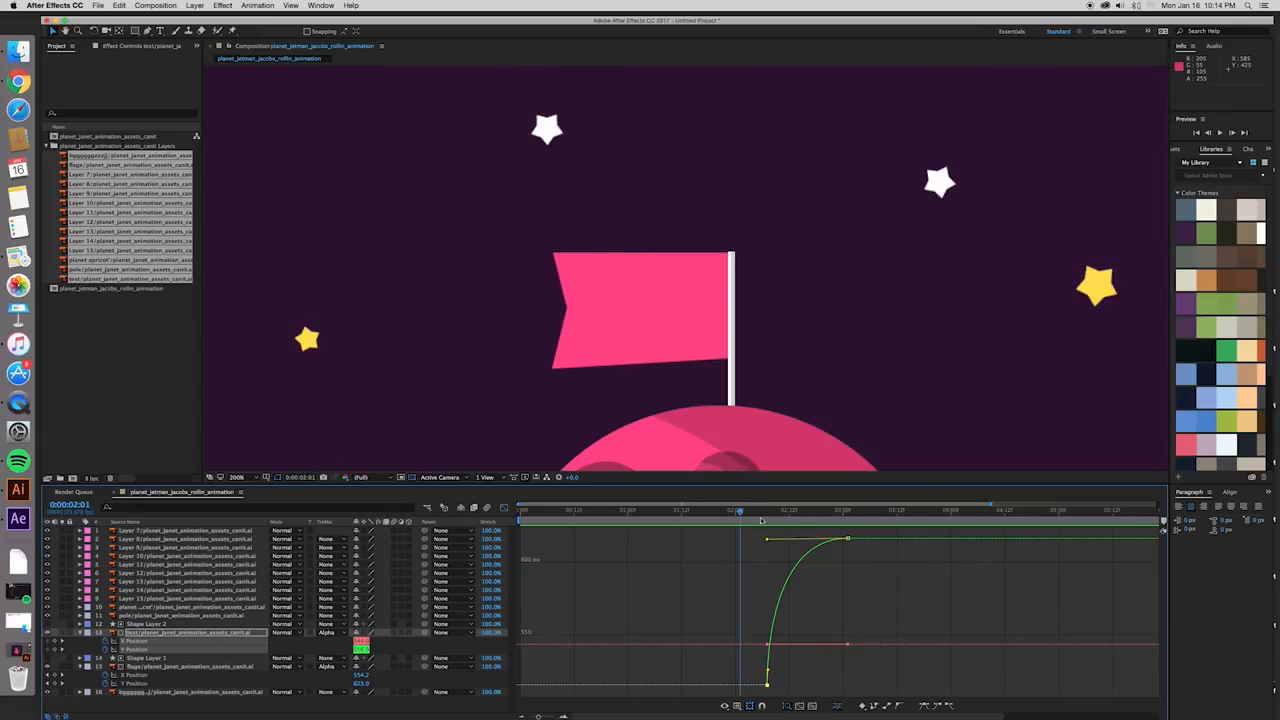
pyautogui.press('space')
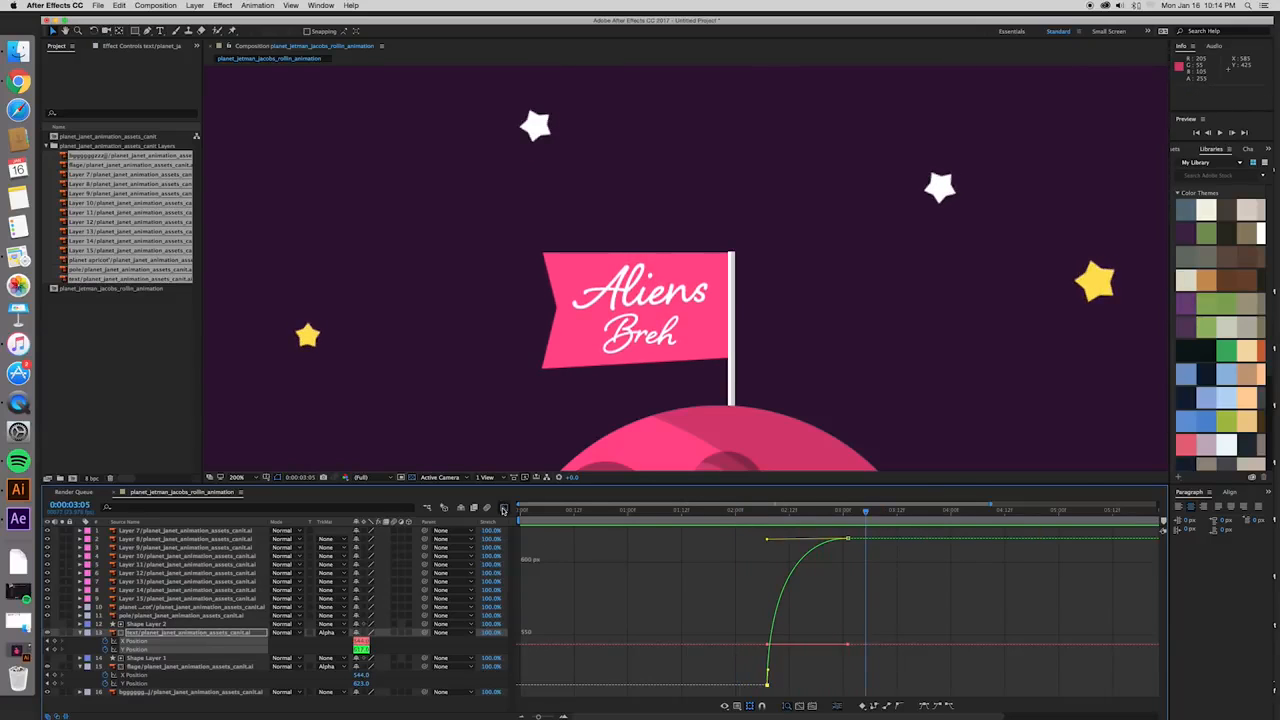
# - Shift the text layer and its Shape Layer 2 matte together to start at 0:00:02:12, and preview the timing
pyautogui.click(503, 509)
pyautogui.moveTo(796, 628); pyautogui.dragTo(818, 628)
pyautogui.press('space')
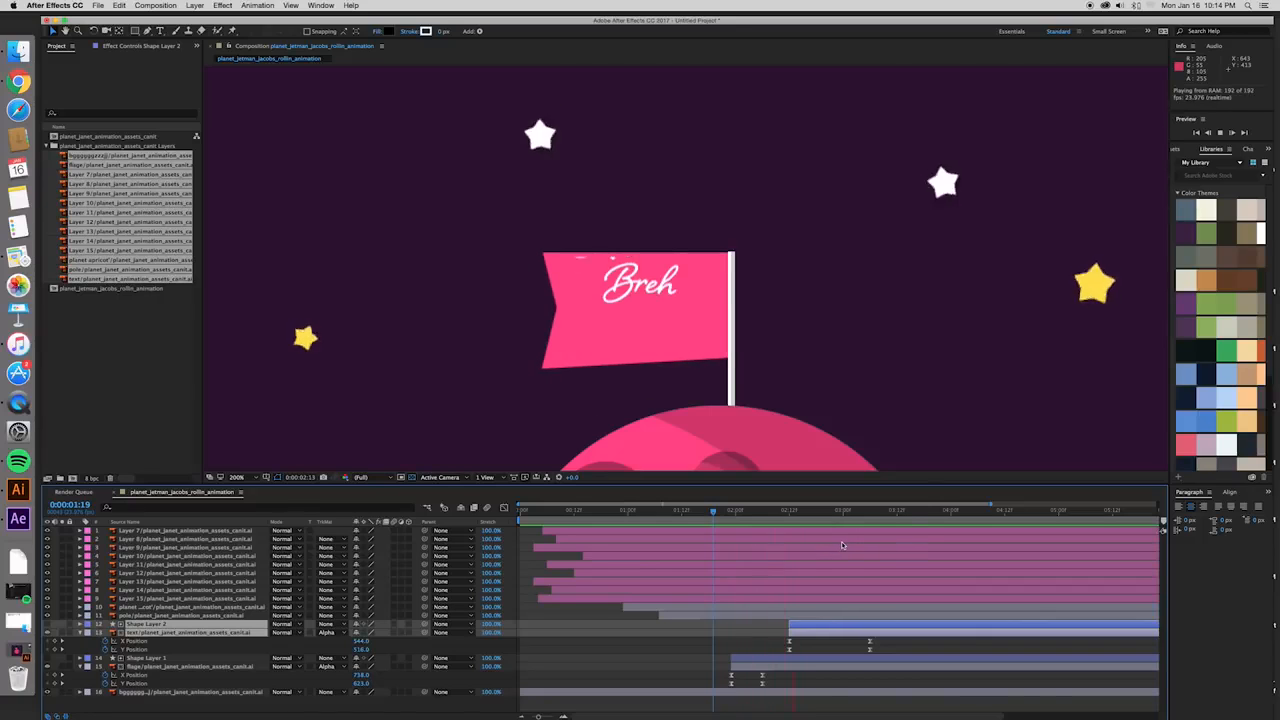
pyautogui.press('space')
# - Preview the animation with the whole composition in view, starting around 0:00:01:11
pyautogui.scroll(-4, 850, 384)
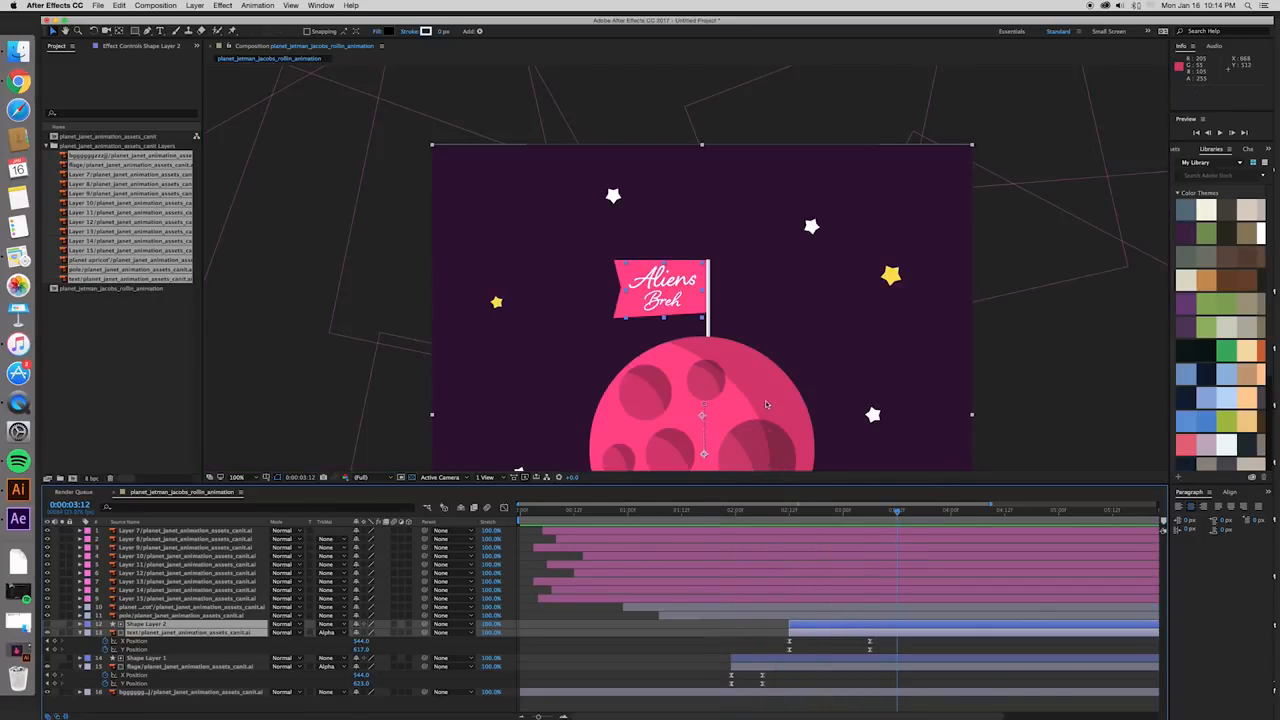
pyautogui.click(677, 511)
pyautogui.click(726, 646)
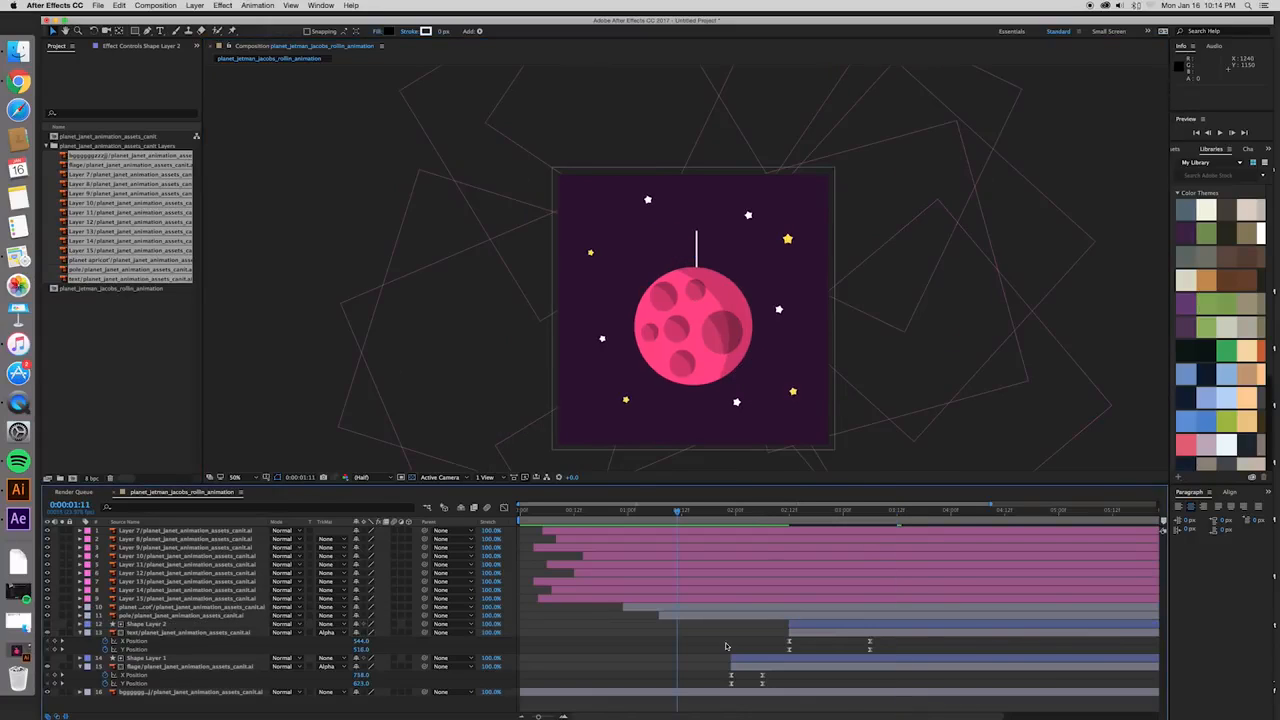
pyautogui.press('space')
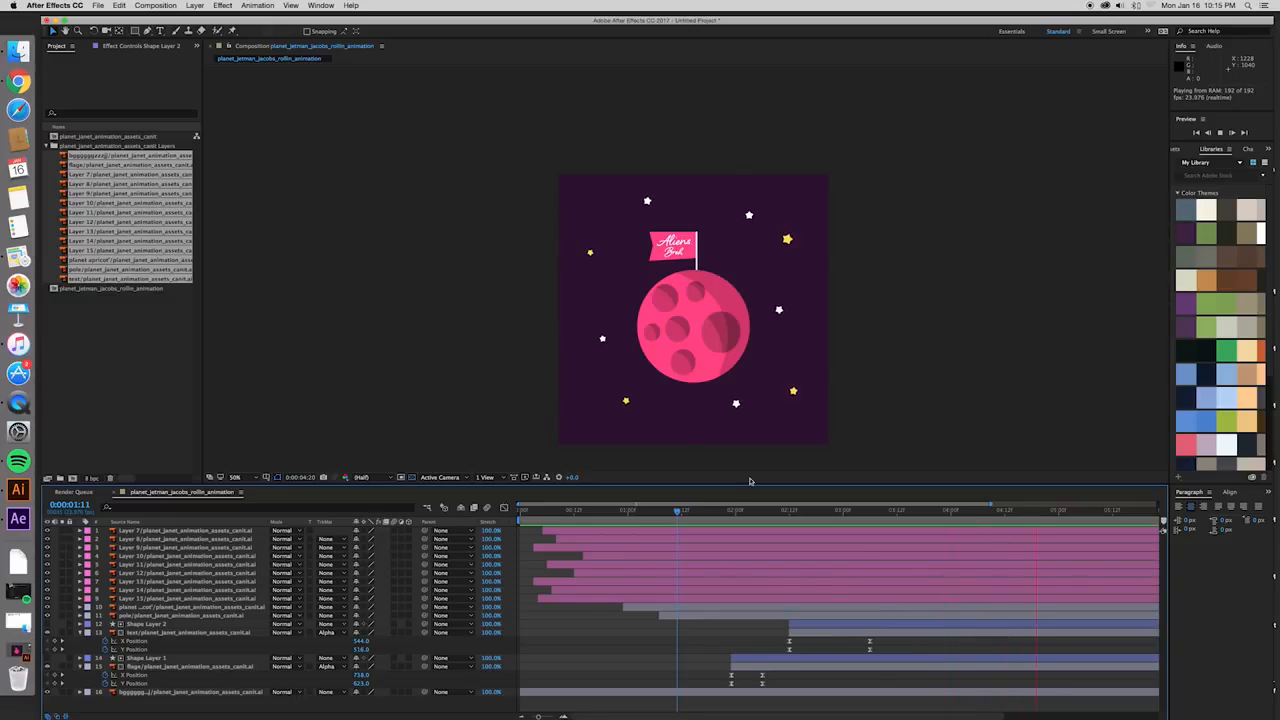
pyautogui.press('space')
pyautogui.press('space')
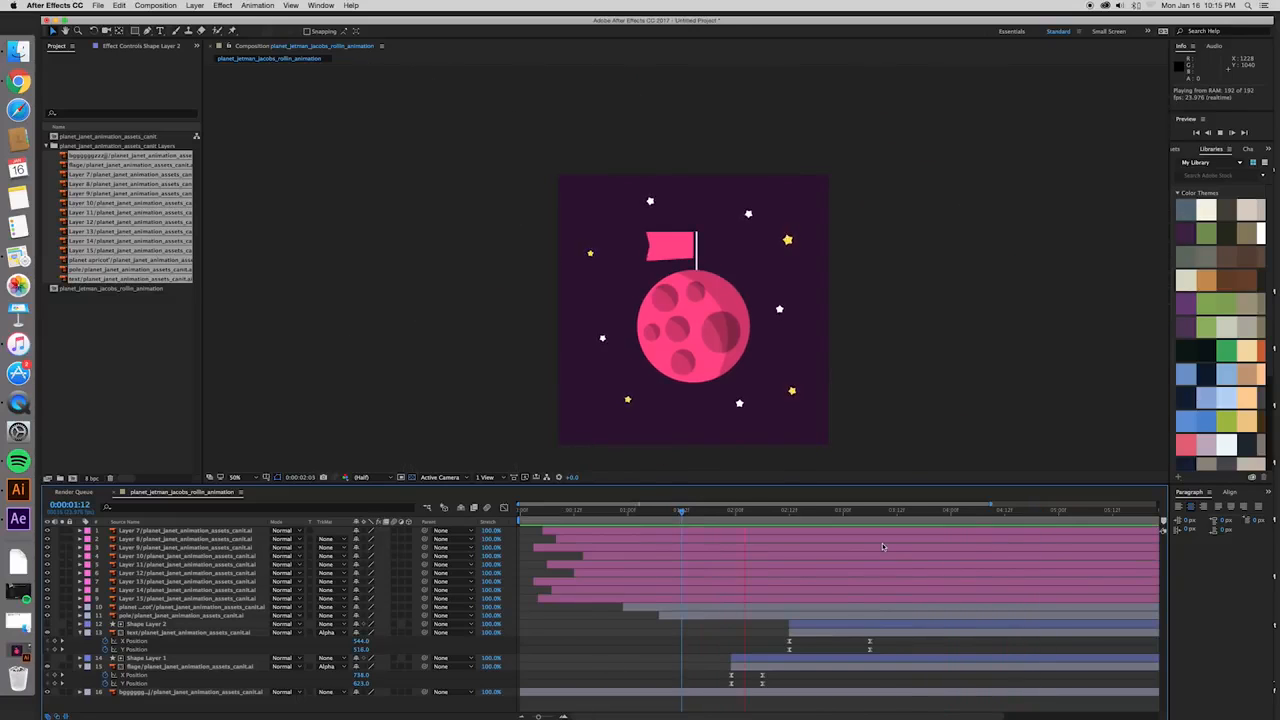
pyautogui.press('space')
# - At 0:00:03:08, move Shape Layer 2's anchor point to the planet's centre, matching the text layer's anchor point
pyautogui.moveTo(864, 512); pyautogui.dragTo(879, 511)
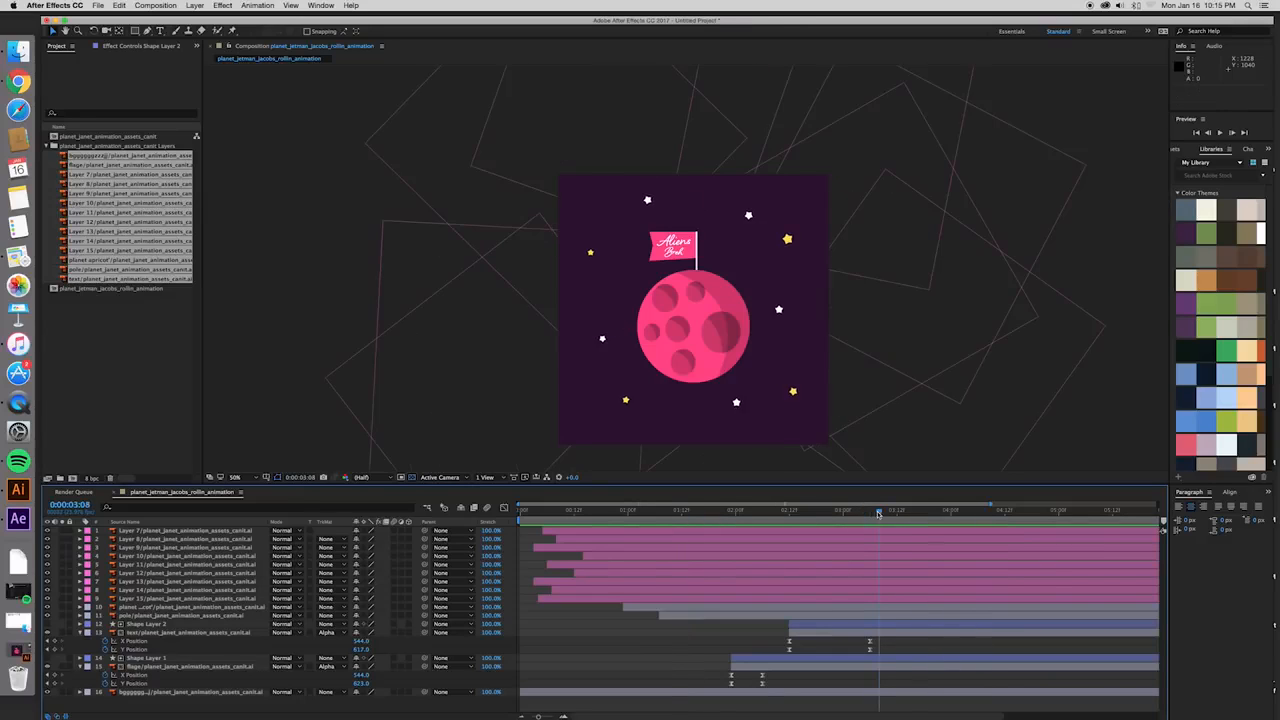
pyautogui.click(896, 626)
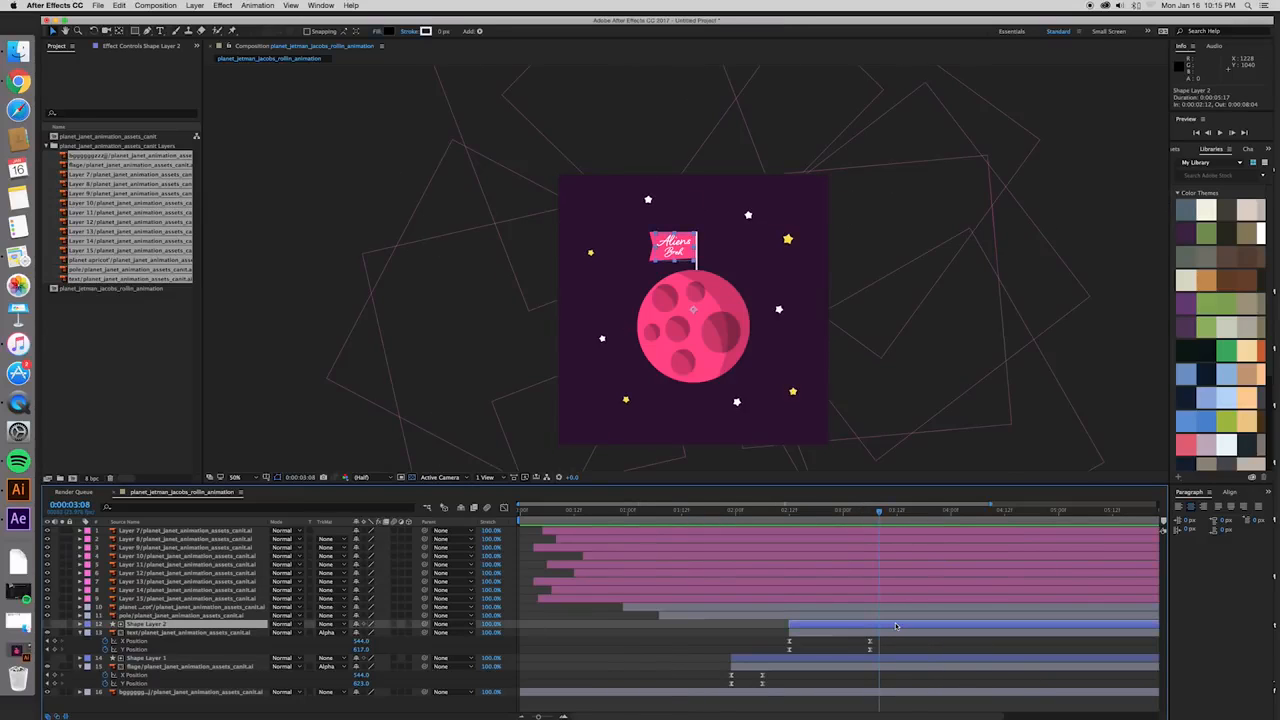
pyautogui.press('y')
pyautogui.moveTo(693, 310); pyautogui.dragTo(696, 332)
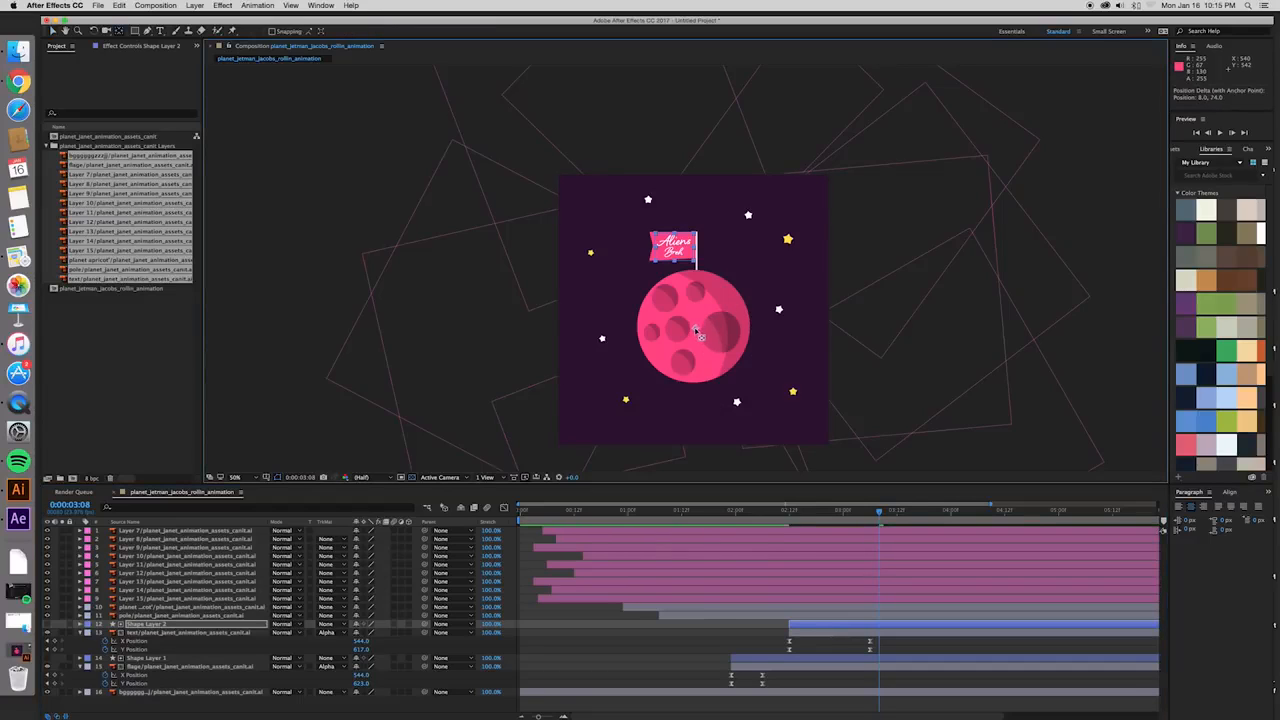
pyautogui.click(892, 632)
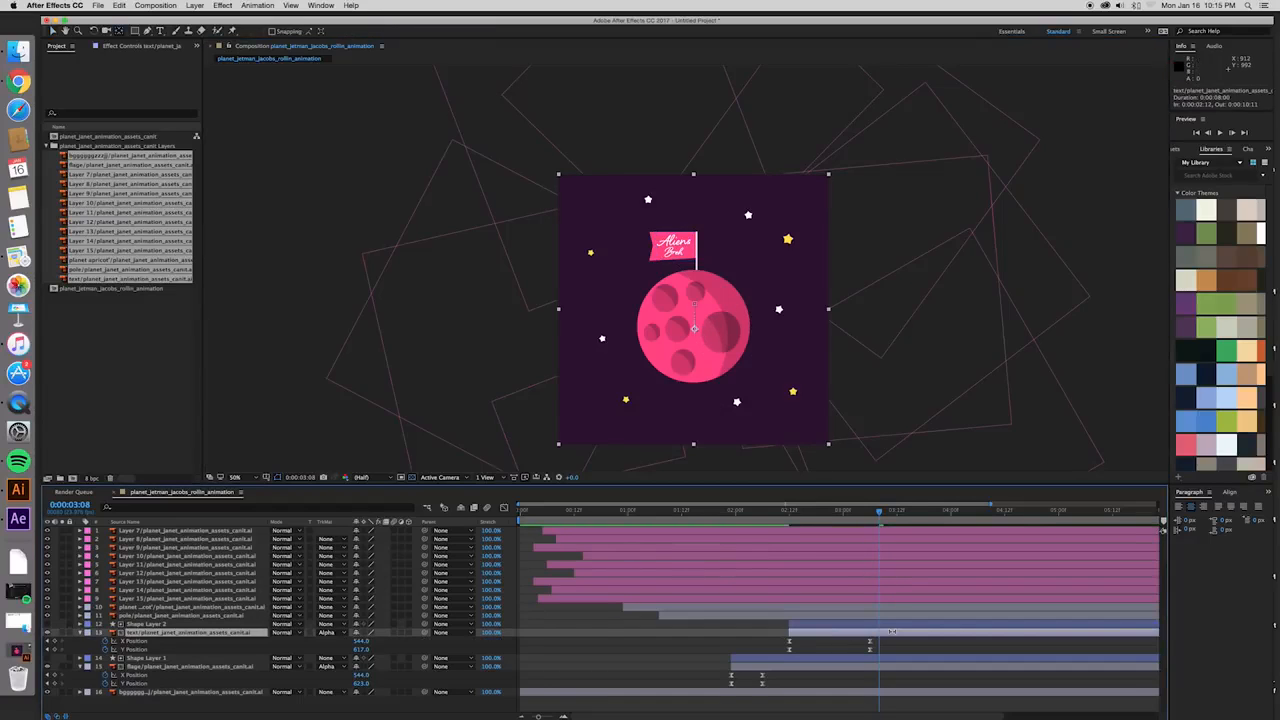
pyautogui.click(892, 626)
pyautogui.click(892, 631)
pyautogui.click(892, 626)
pyautogui.click(892, 632)
# - Move Shape Layer 1's anchor point to the planet's centre, matching the flag layer's anchor point
pyautogui.click(894, 657)
pyautogui.moveTo(693, 309); pyautogui.dragTo(704, 343)
pyautogui.click(908, 666)
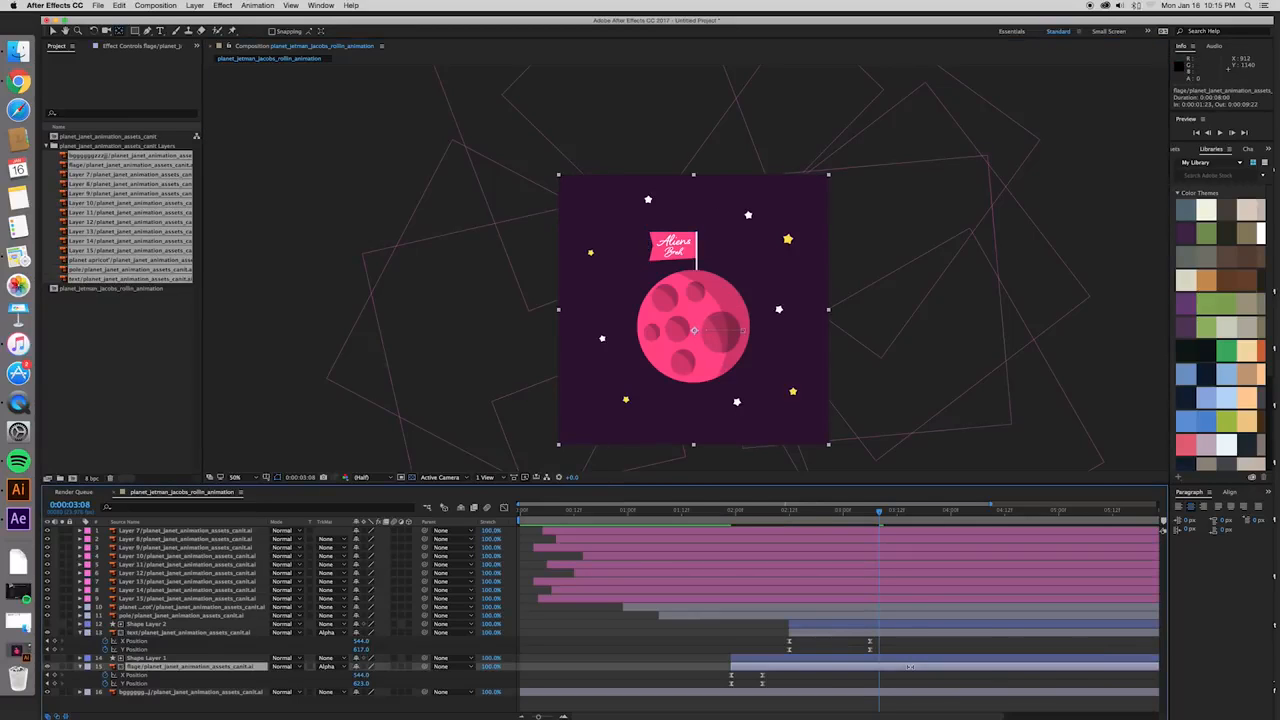
pyautogui.click(910, 658)
pyautogui.click(910, 666)
pyautogui.click(910, 658)
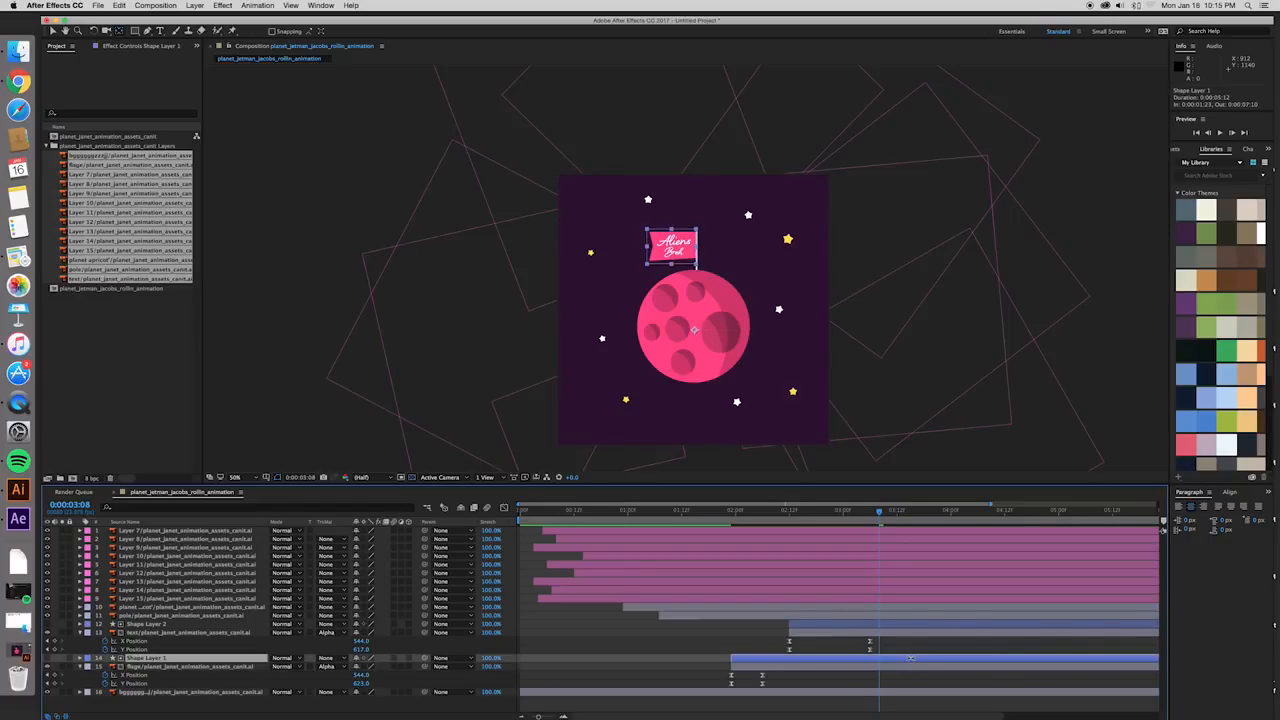
# - Check the anchor points of the background, flag, Shape Layer 2, planet and pole layers, and identify the planet by toggling its visibility
pyautogui.click(914, 690)
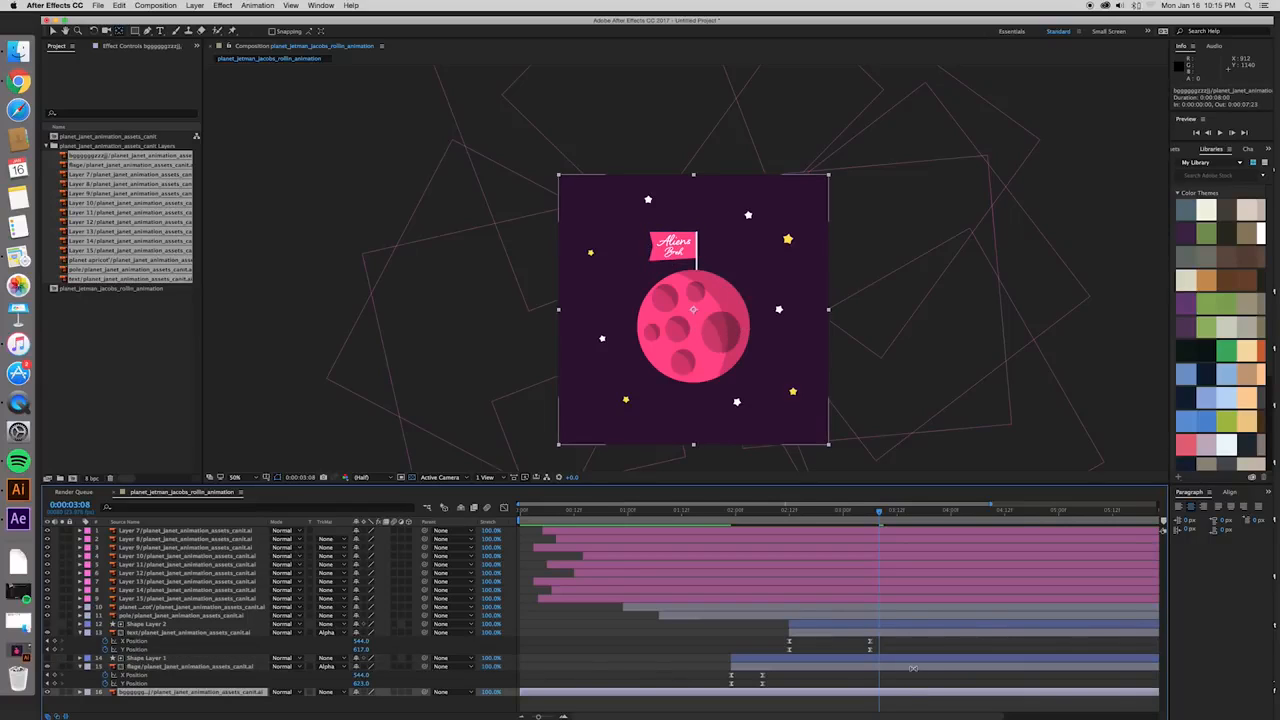
pyautogui.click(912, 666)
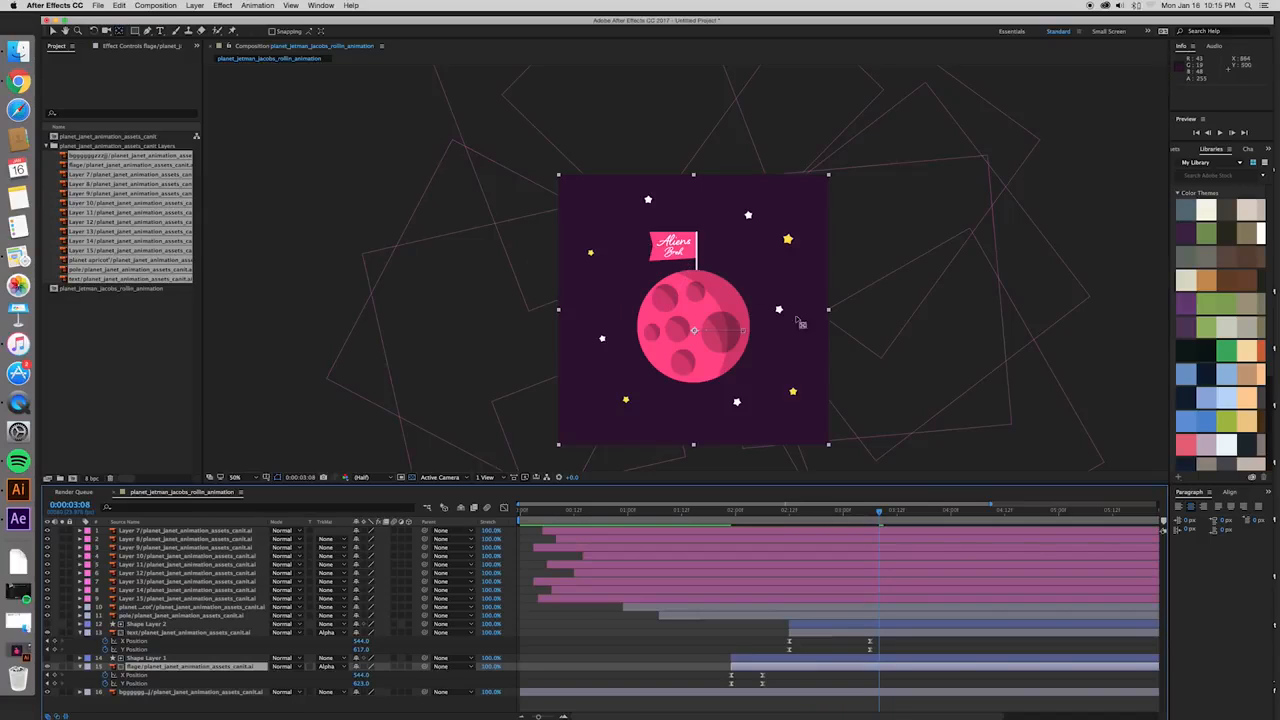
pyautogui.click(900, 627)
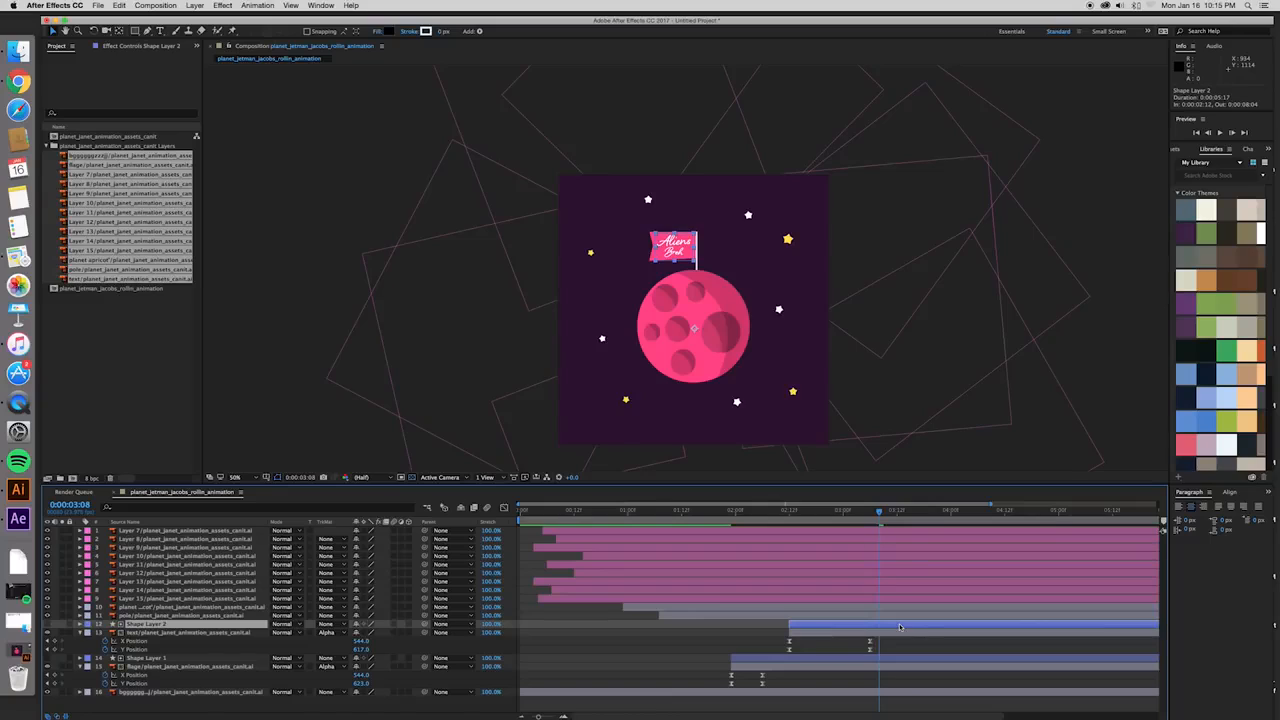
pyautogui.click(900, 609)
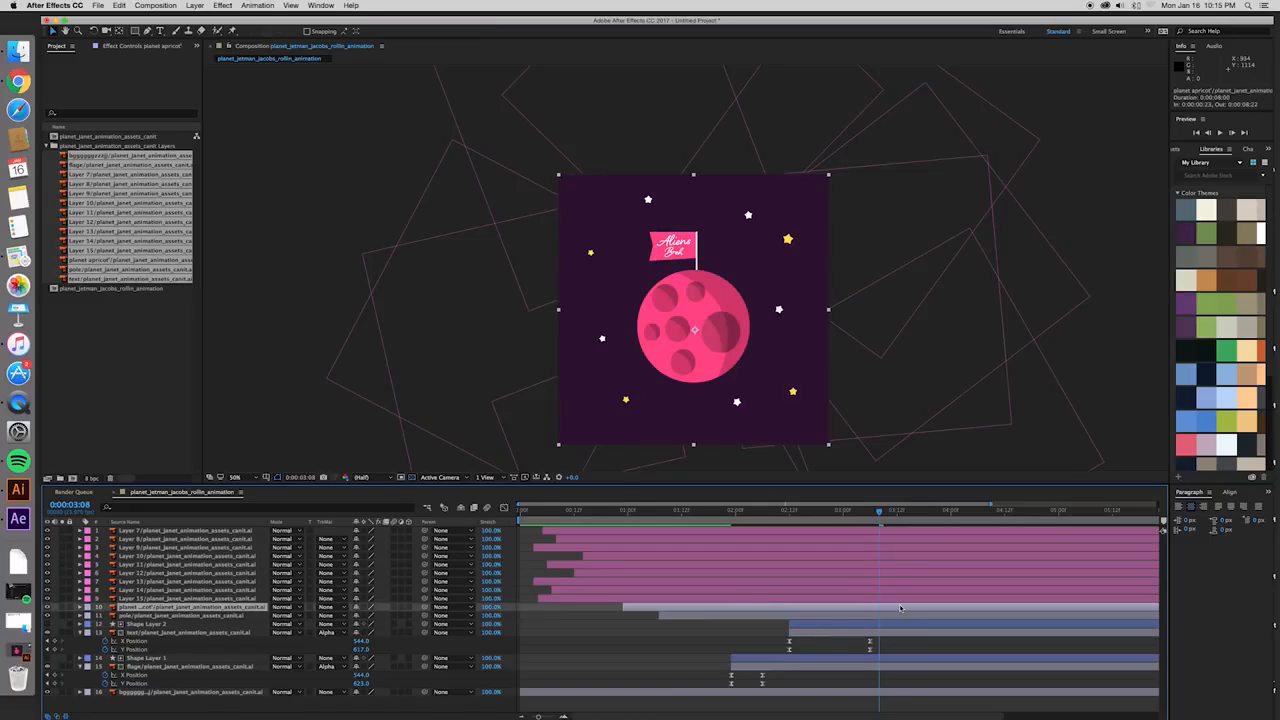
pyautogui.click(898, 616)
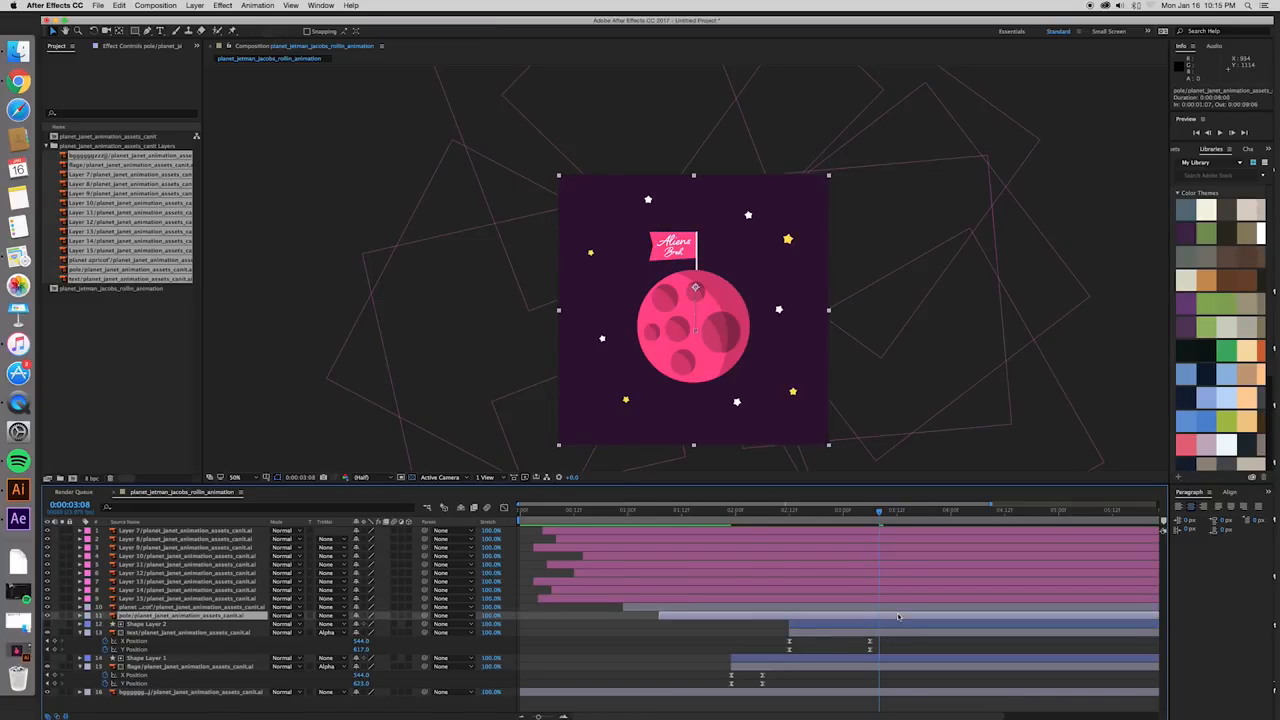
pyautogui.click(47, 607)
pyautogui.click(47, 607)
# - Add Rotation keyframes at 0:00:03:08 to the planet, pole, text, flag and both shape layers together
pyautogui.click(660, 608)
pyautogui.keyDown('shift'); pyautogui.click(688, 619); pyautogui.keyUp('shift')
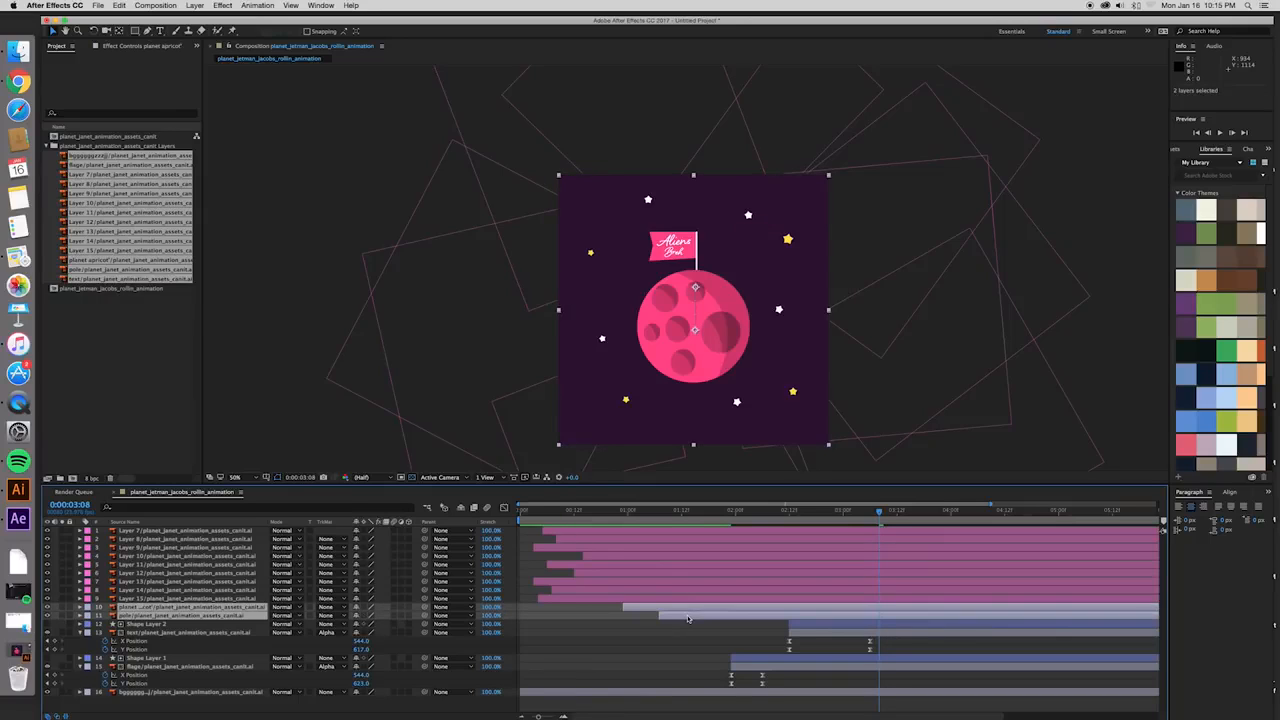
pyautogui.keyDown('shift'); pyautogui.click(808, 626); pyautogui.keyUp('shift')
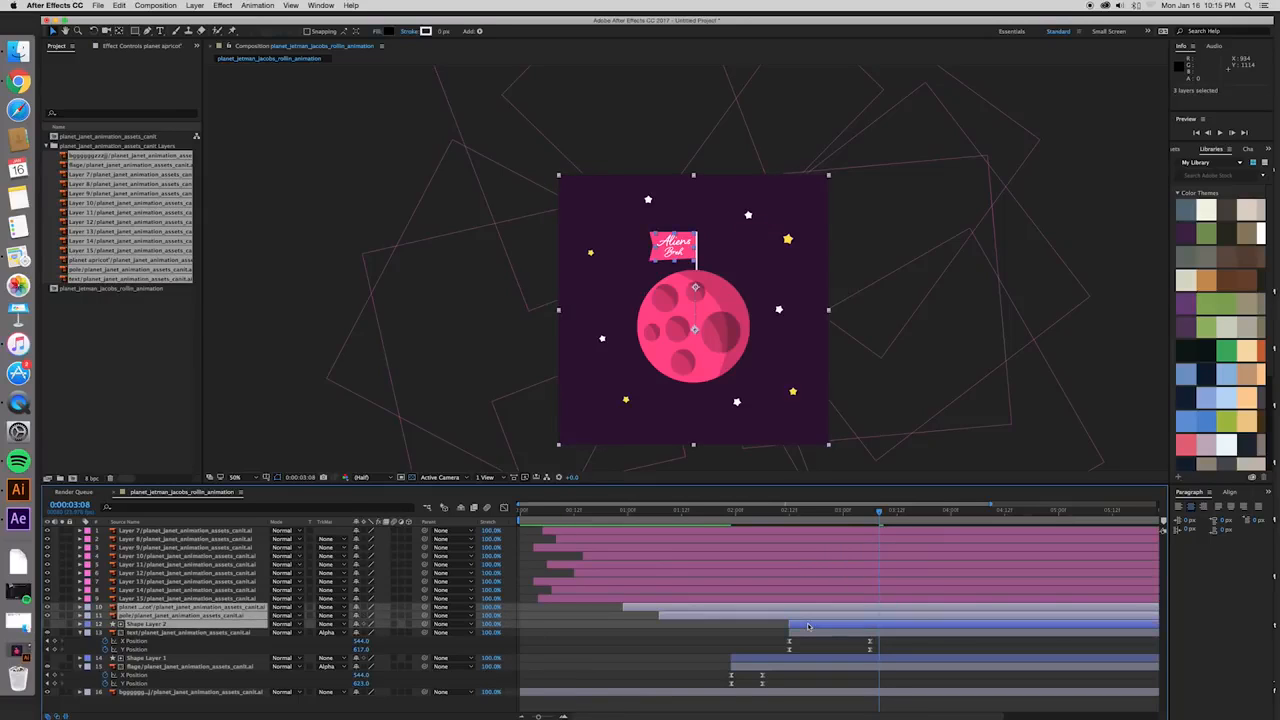
pyautogui.keyDown('shift'); pyautogui.click(810, 636); pyautogui.keyUp('shift')
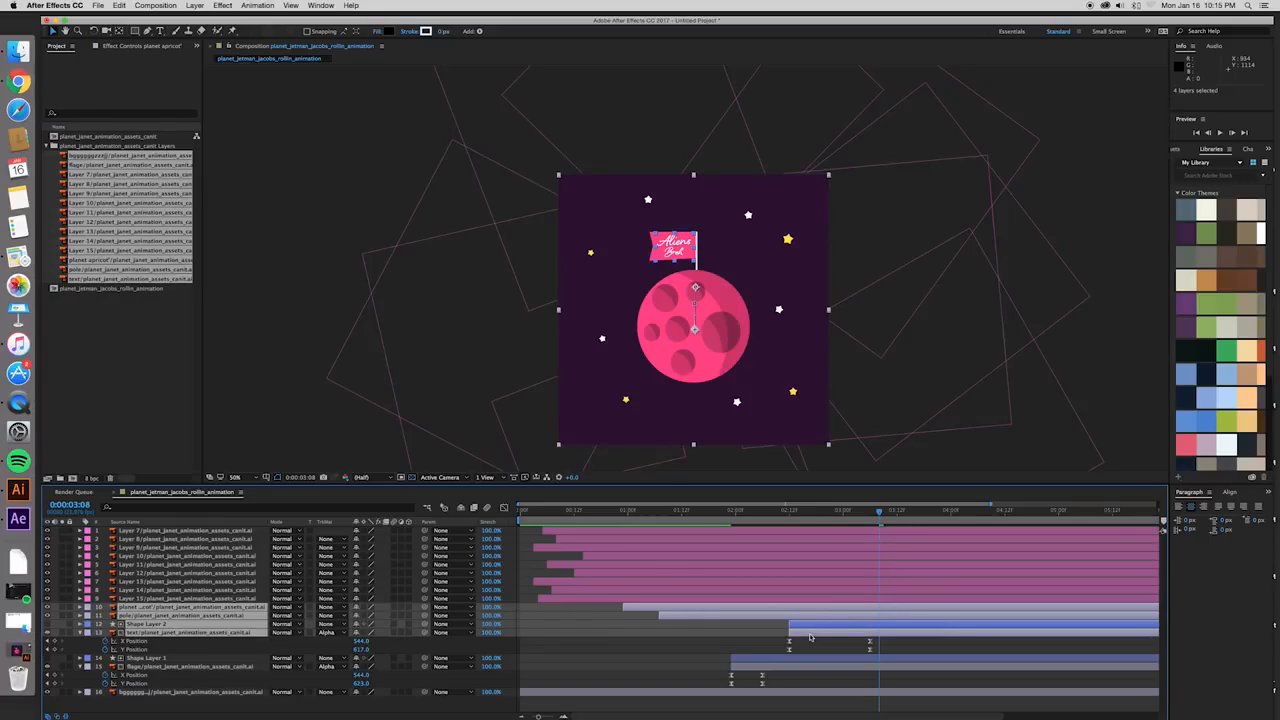
pyautogui.click(80, 634)
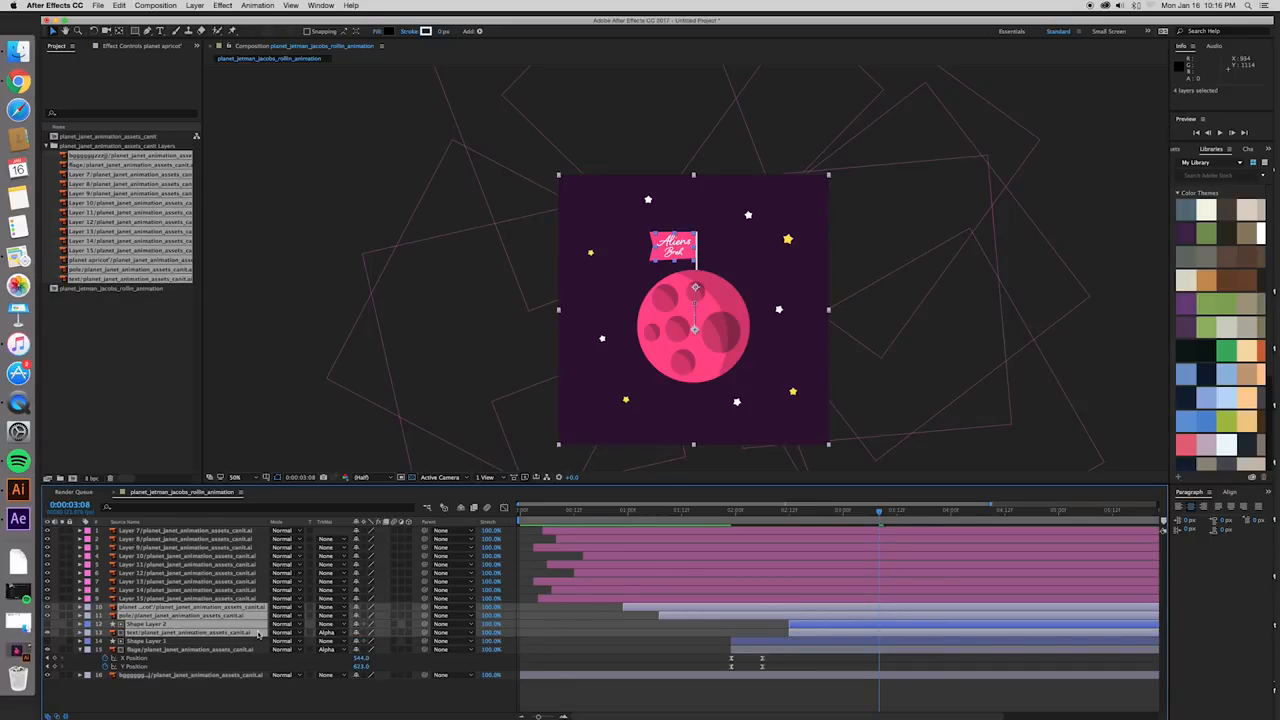
pyautogui.keyDown('shift'); pyautogui.click(784, 642); pyautogui.keyUp('shift')
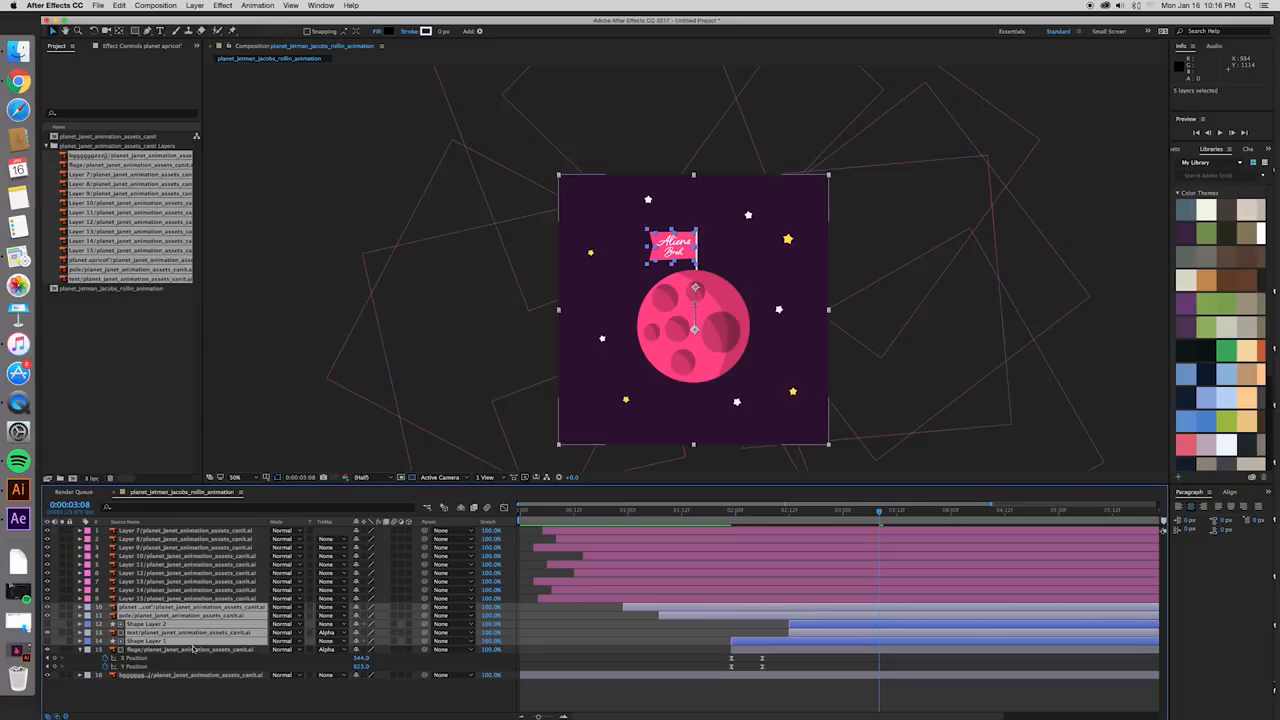
pyautogui.click(83, 650)
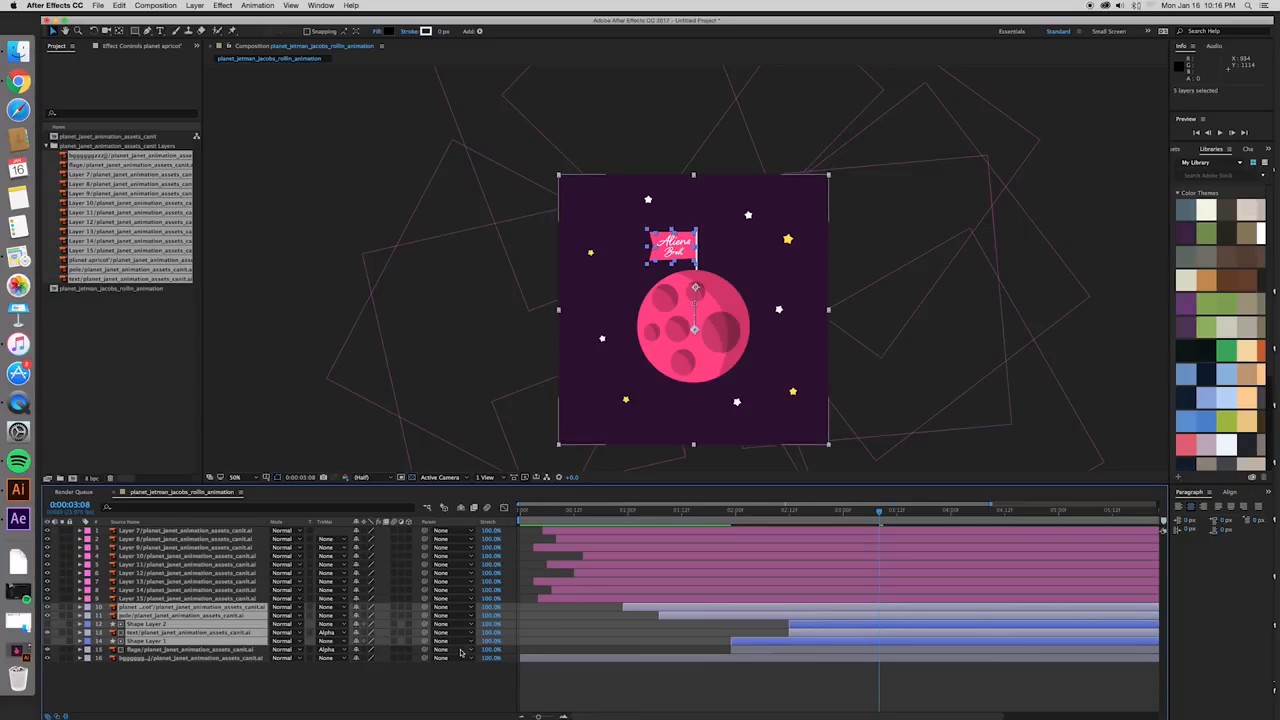
pyautogui.keyDown('shift'); pyautogui.click(793, 650); pyautogui.keyUp('shift')
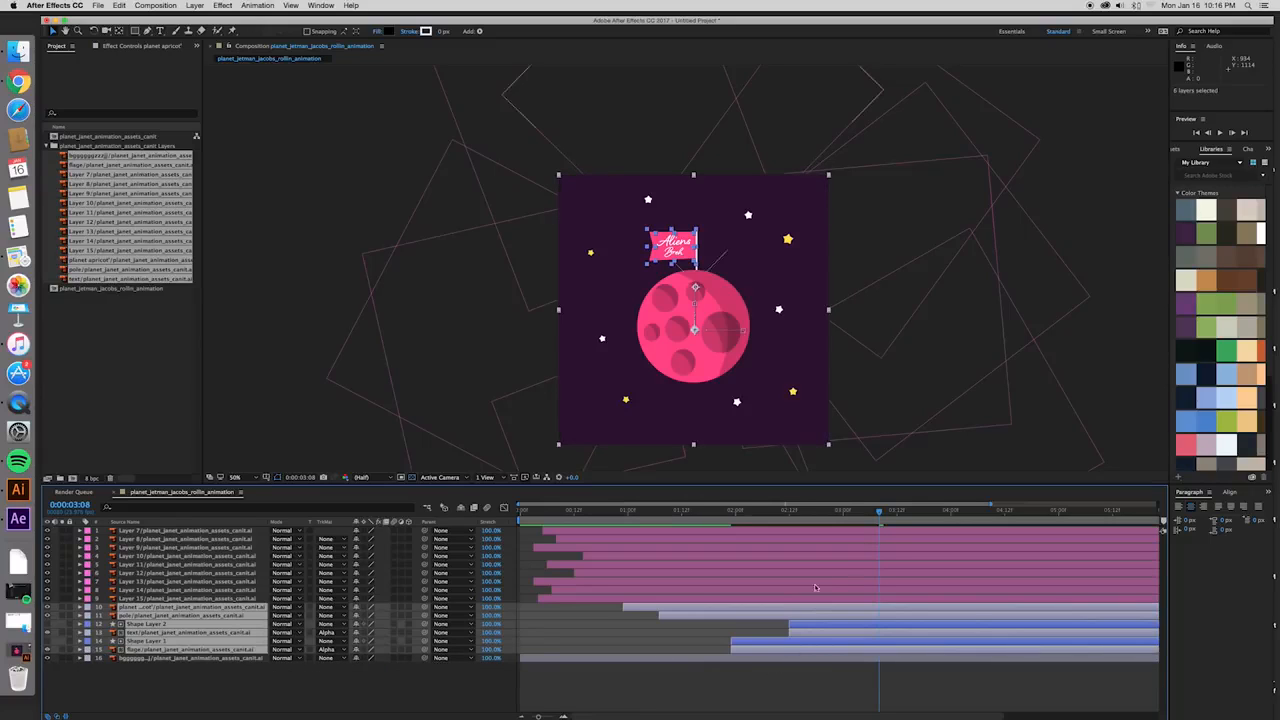
pyautogui.moveTo(879, 514)
pyautogui.mouseDown()
pyautogui.moveTo(775, 520)
pyautogui.moveTo(881, 535)
pyautogui.mouseUp()
pyautogui.press('r')
pyautogui.scroll(-1, 853, 684)
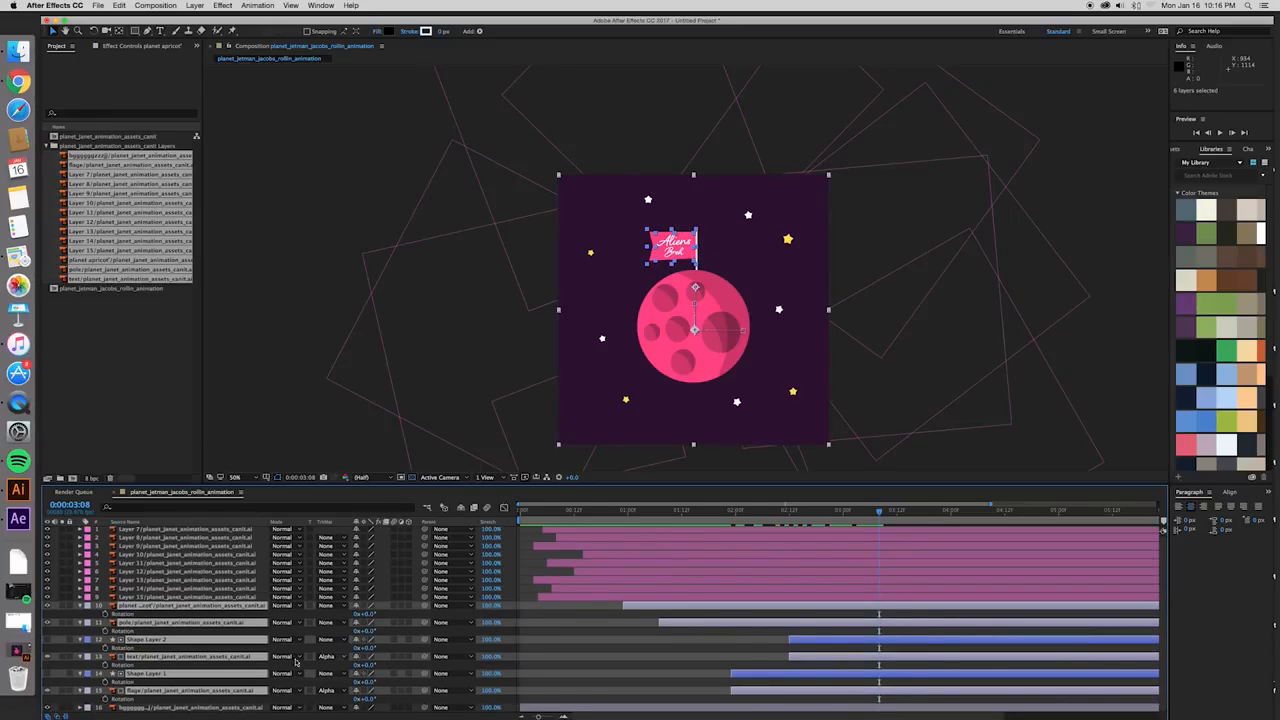
pyautogui.click(105, 614)
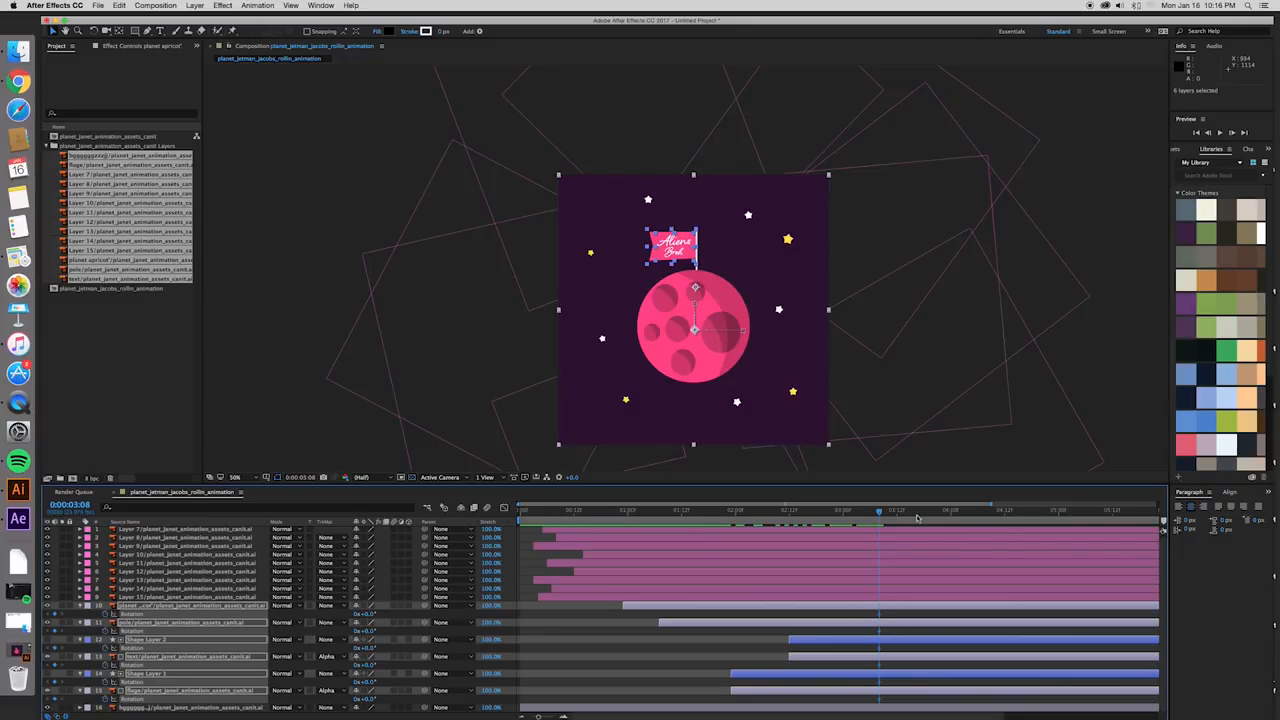
# - Rotate the six selected layers together to create their second Rotation keyframes at 0:00:05:01, and return to 0:00:03:06
pyautogui.moveTo(884, 515); pyautogui.dragTo(1063, 525)
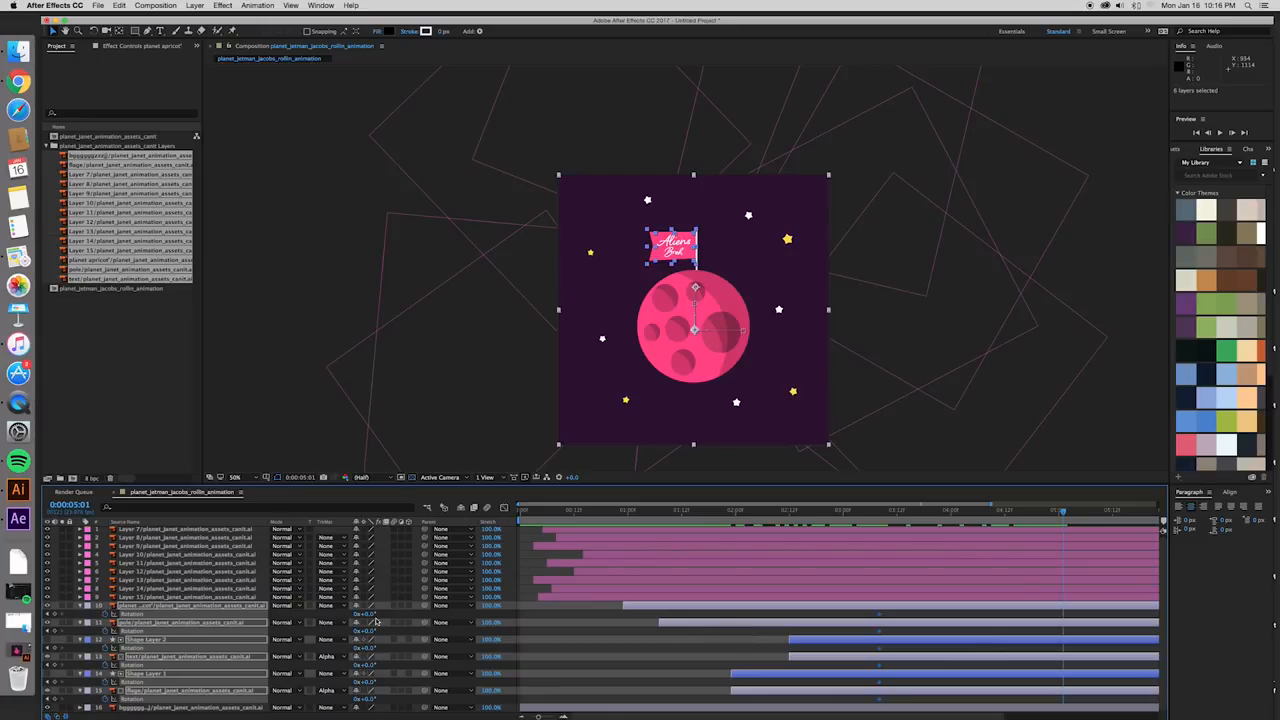
pyautogui.moveTo(368, 617); pyautogui.dragTo(568, 635)
pyautogui.click(870, 511)
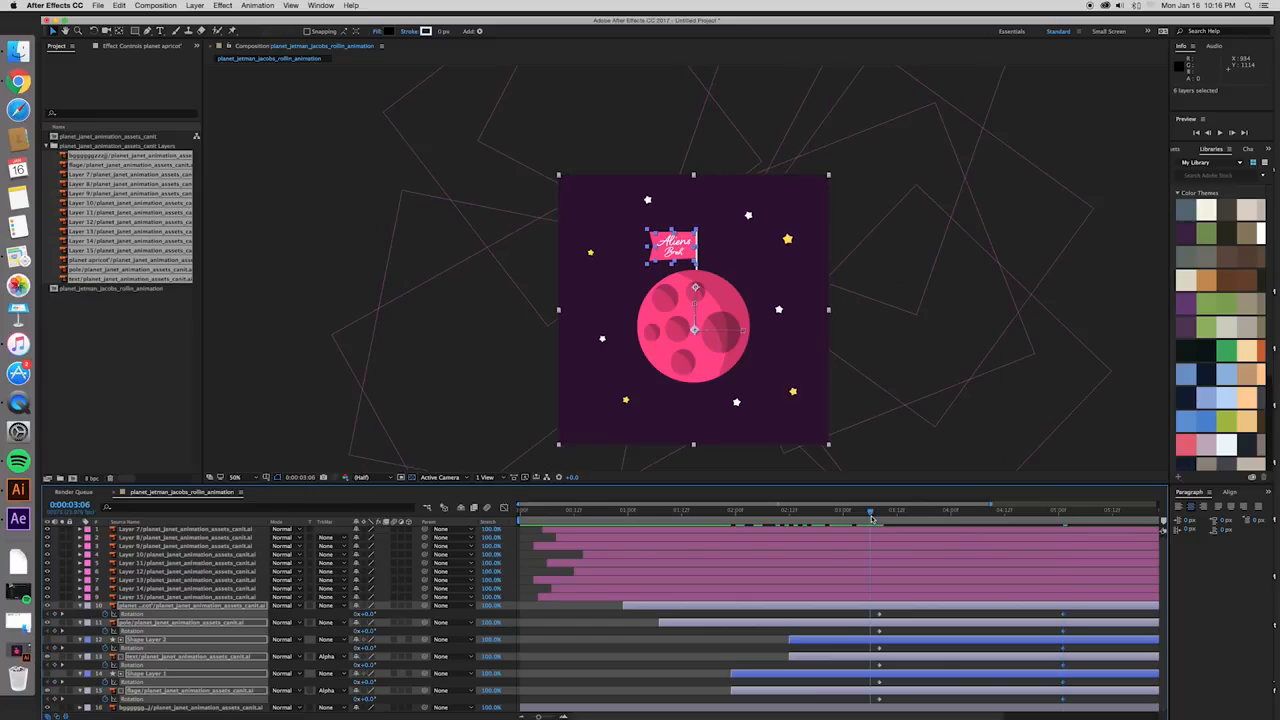
# - Play back the rotation to check how the planet, pole, flag and text turn together
pyautogui.click(873, 448)
pyautogui.press('space')
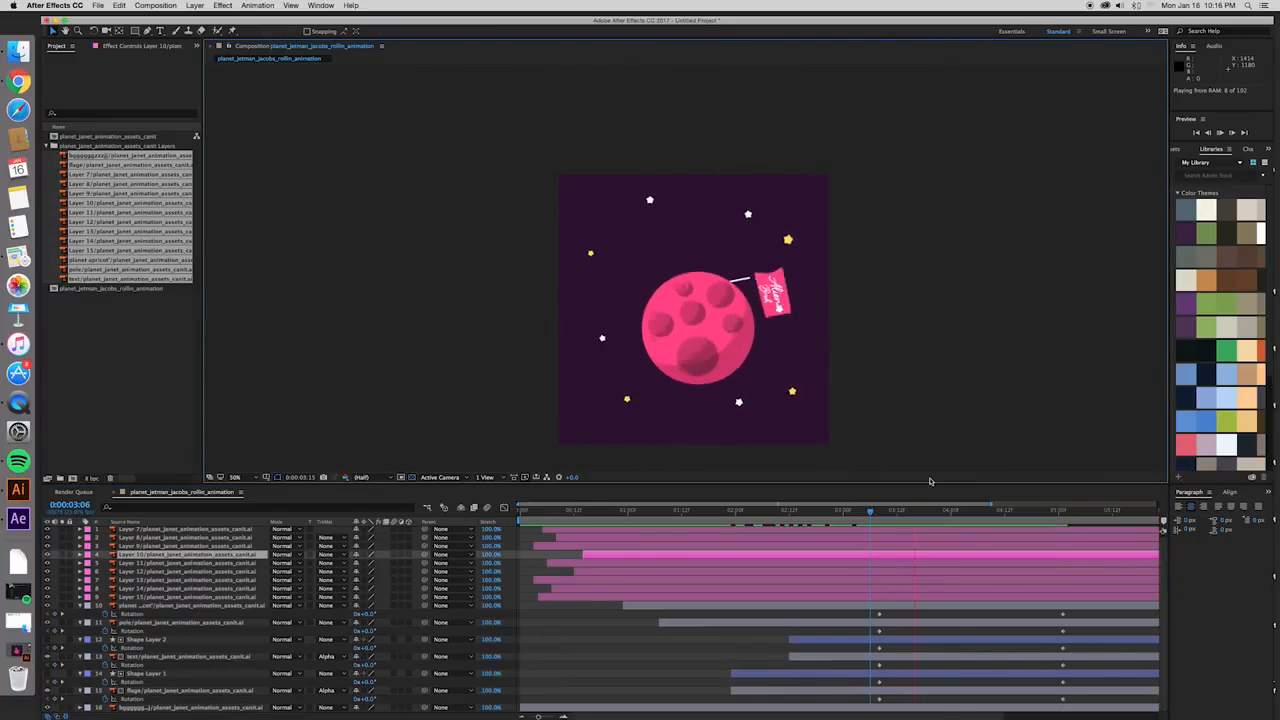
pyautogui.press('space')
pyautogui.press('space')
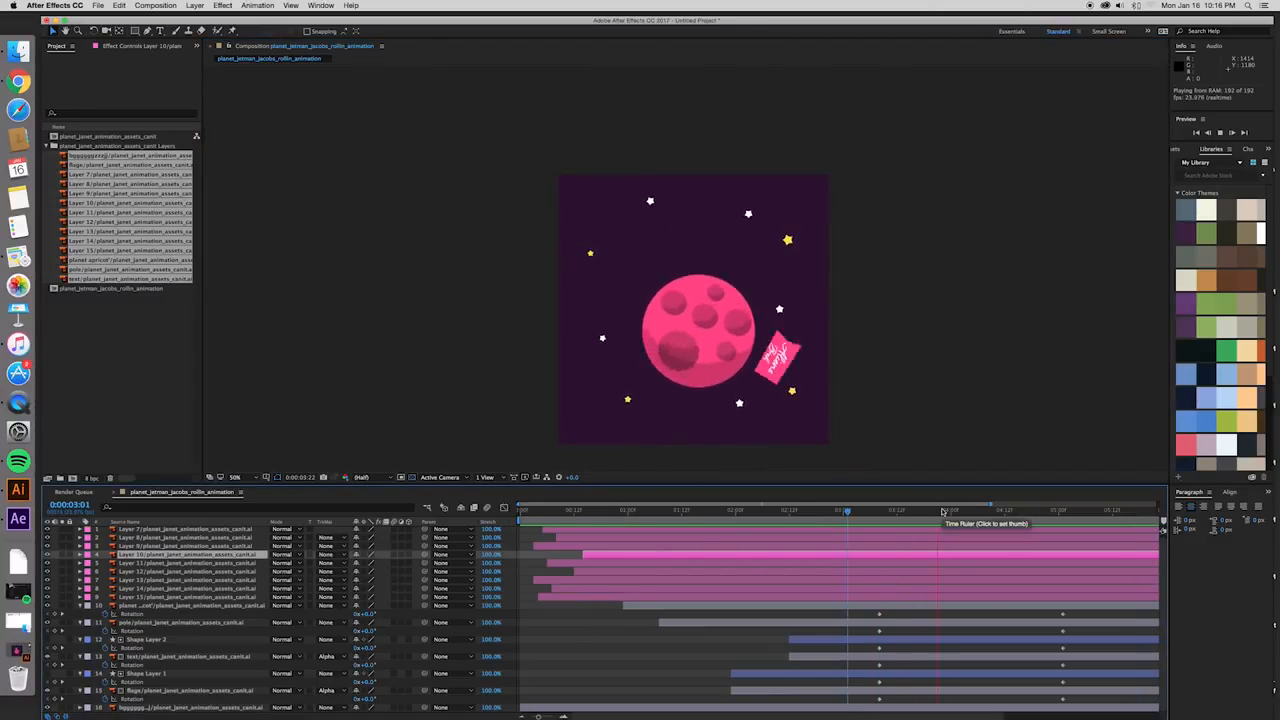
pyautogui.press('space')
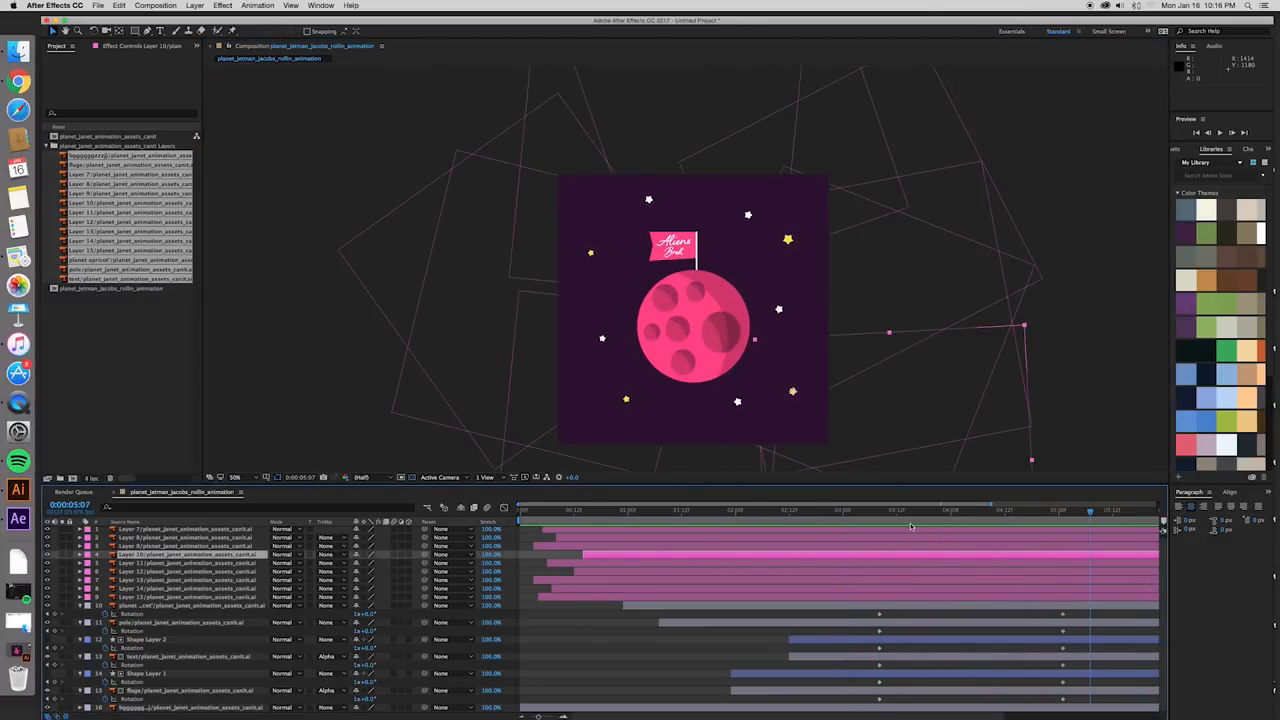
# - Collapse the Rotation properties of the planet, pole, text, flag and both shape layers, and clear the layer selection
pyautogui.click(81, 606)
pyautogui.click(80, 614)
pyautogui.click(80, 623)
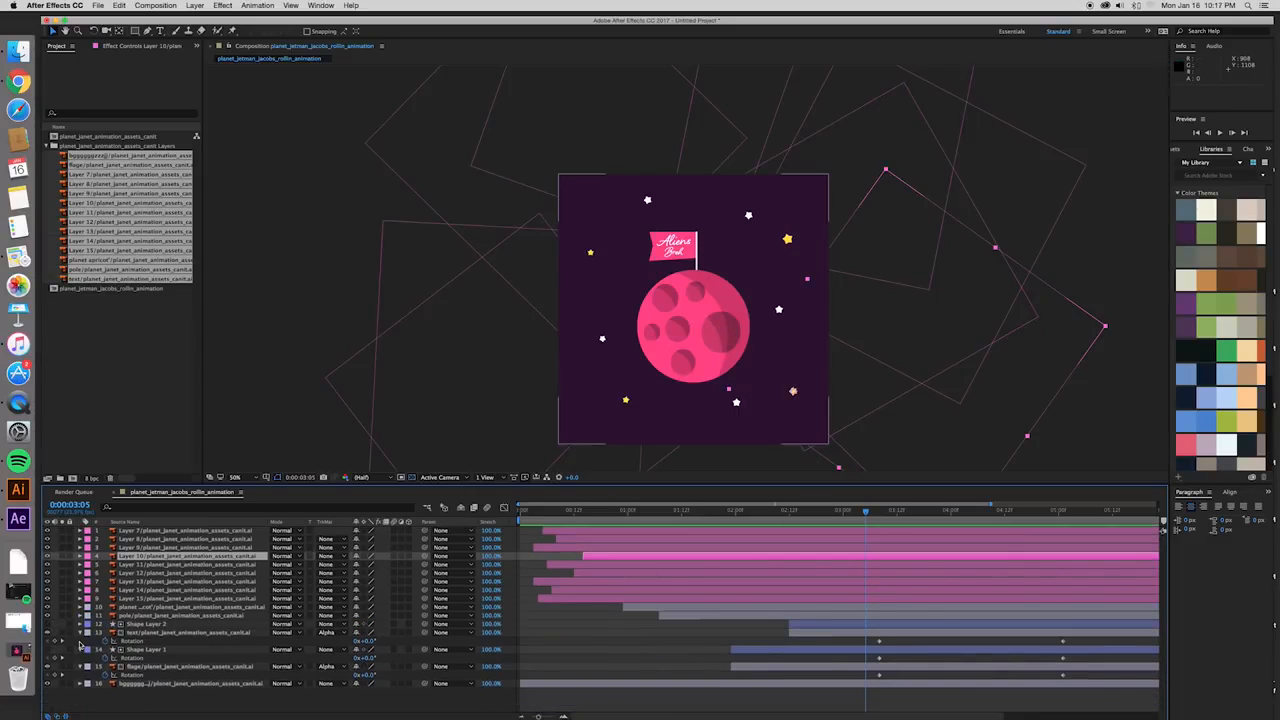
pyautogui.click(81, 632)
pyautogui.click(81, 641)
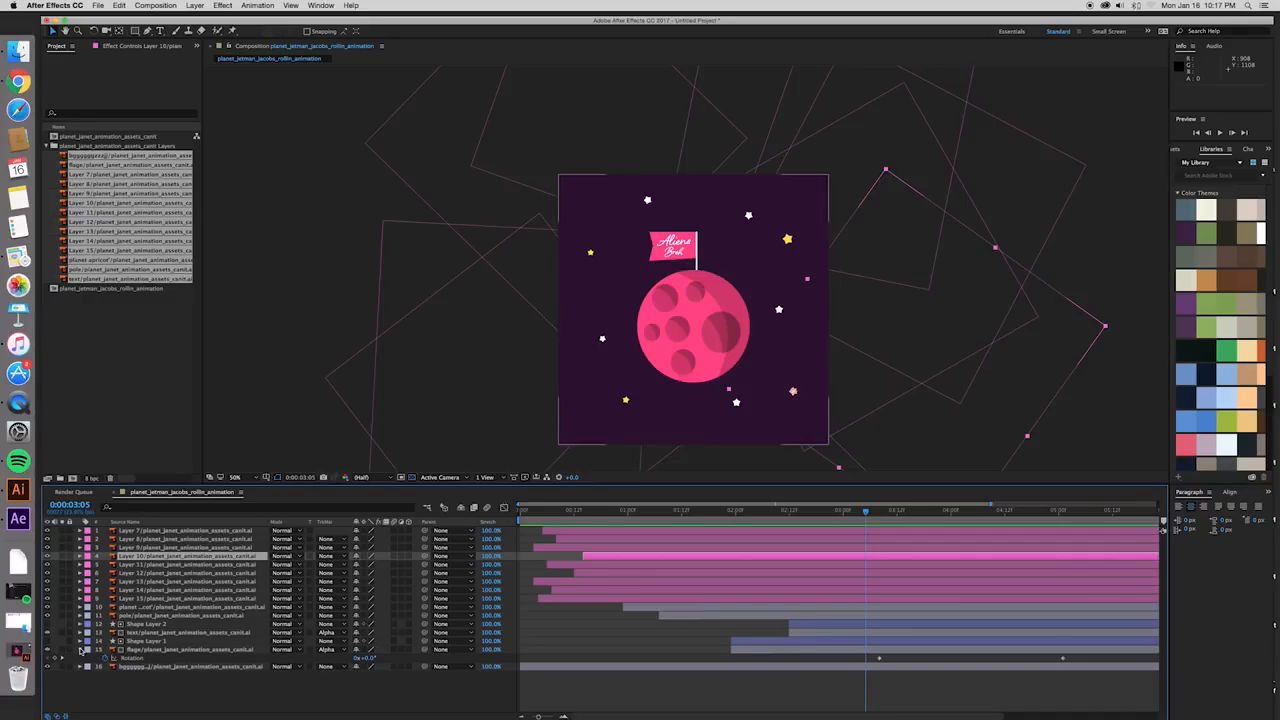
pyautogui.click(81, 650)
pyautogui.click(178, 682)
# - Delete both Rotation keyframes from the pole layer
pyautogui.click(155, 616)
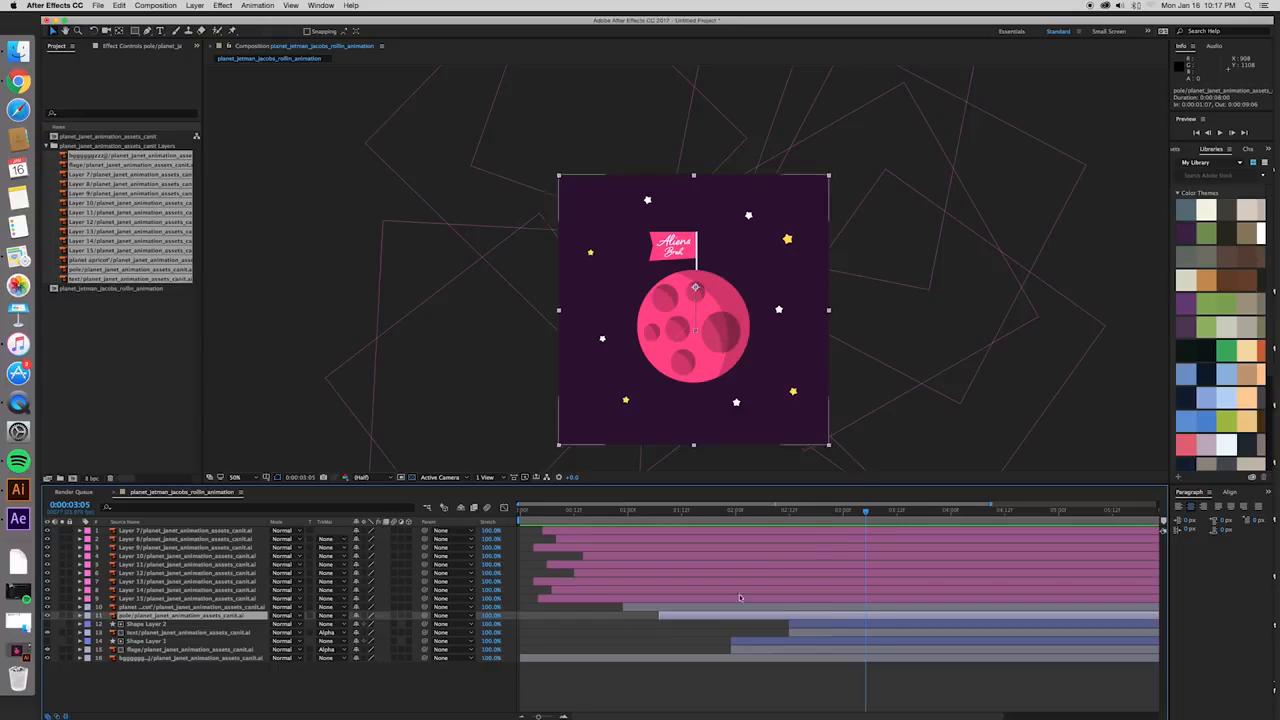
pyautogui.moveTo(866, 512); pyautogui.dragTo(828, 607)
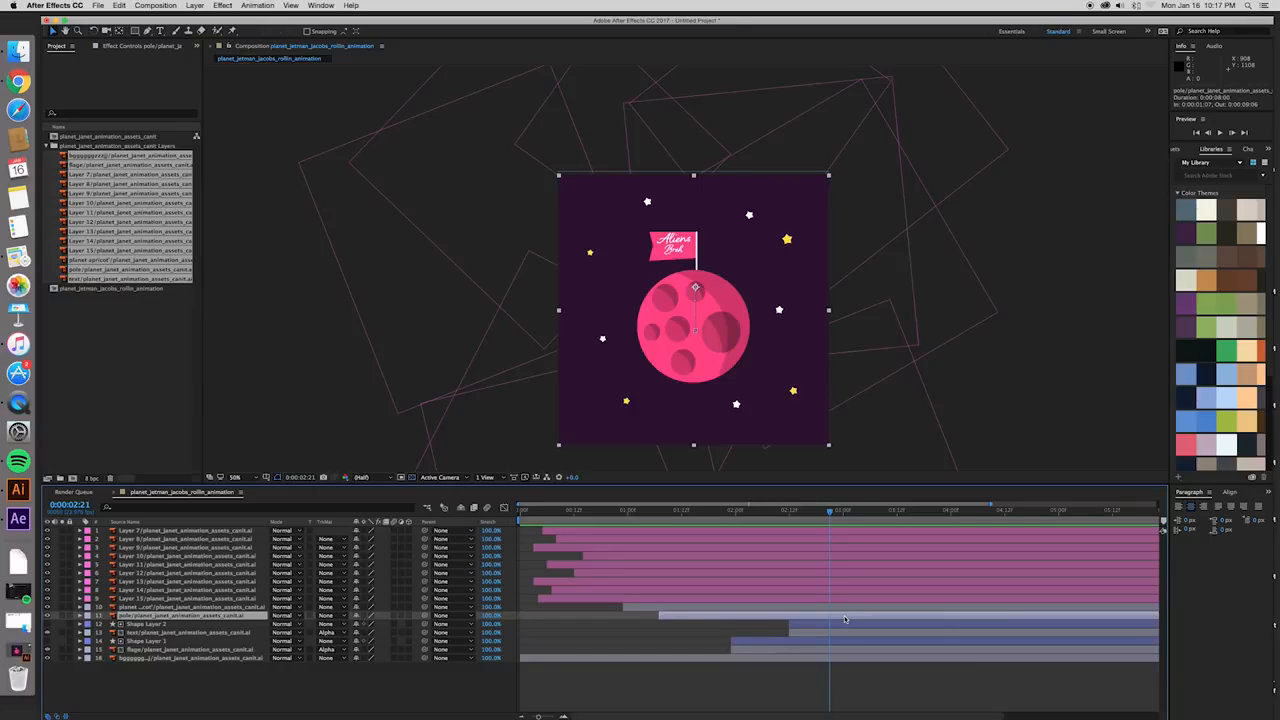
pyautogui.press('r')
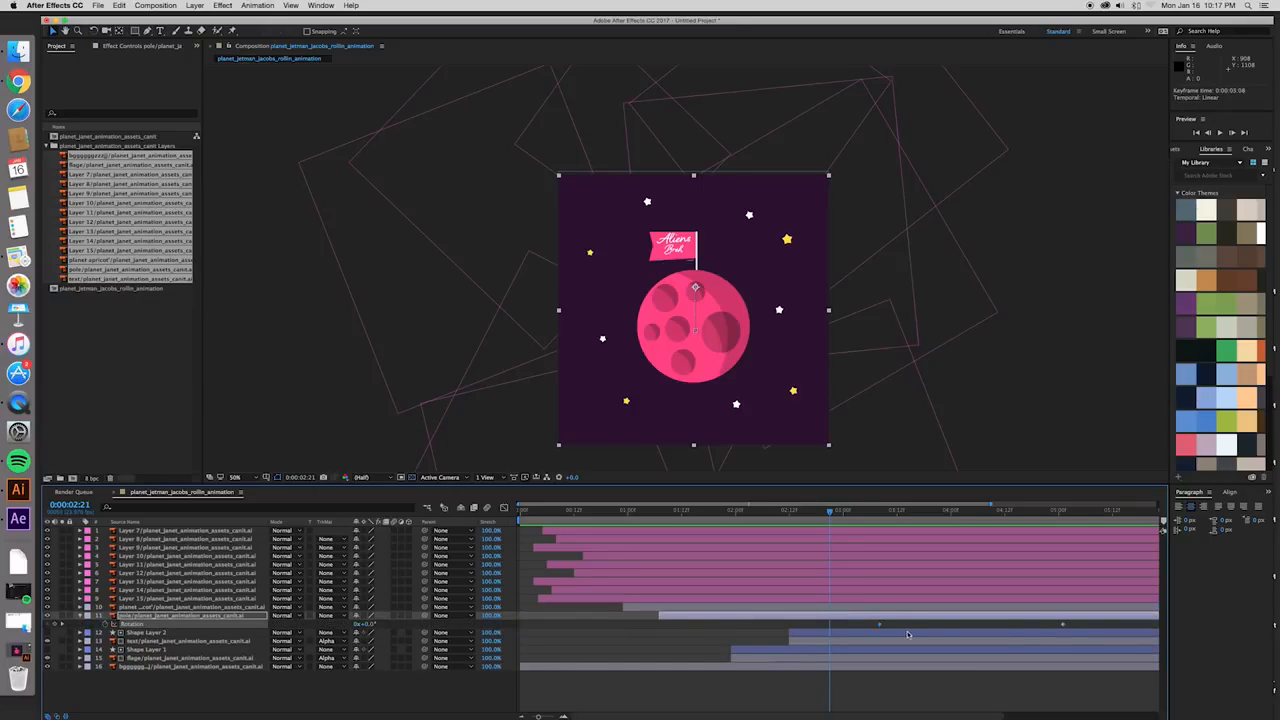
pyautogui.press('Delete')
pyautogui.click(1062, 624)
pyautogui.press('Delete')
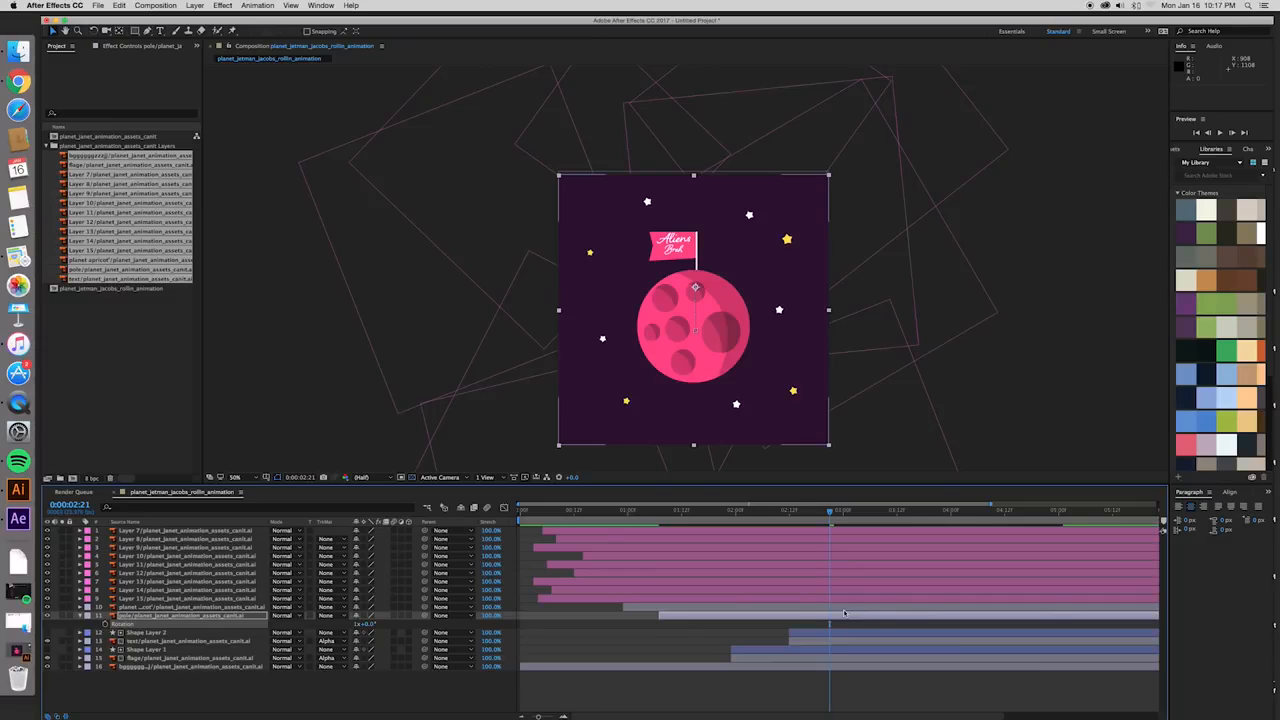
# - Trim the pole layer's end to 0:00:02:14
pyautogui.moveTo(831, 514); pyautogui.dragTo(800, 525)
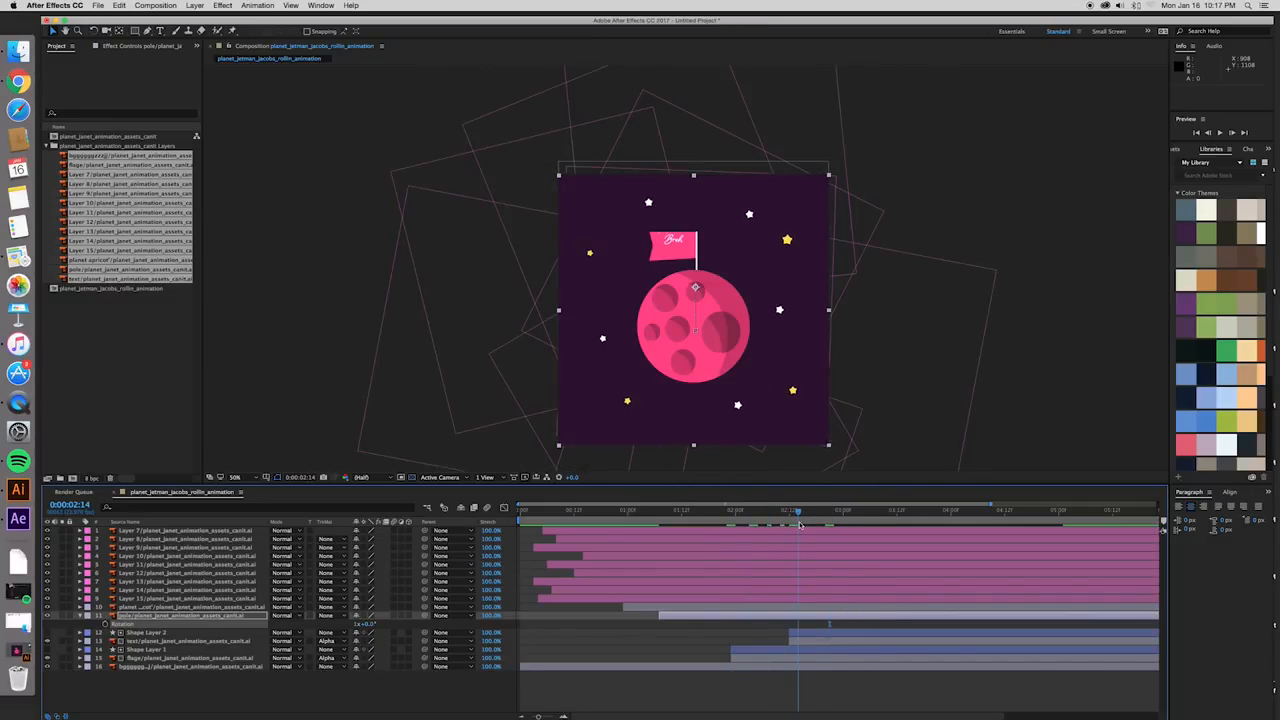
pyautogui.click(813, 621)
pyautogui.hotkey('alt', ']')
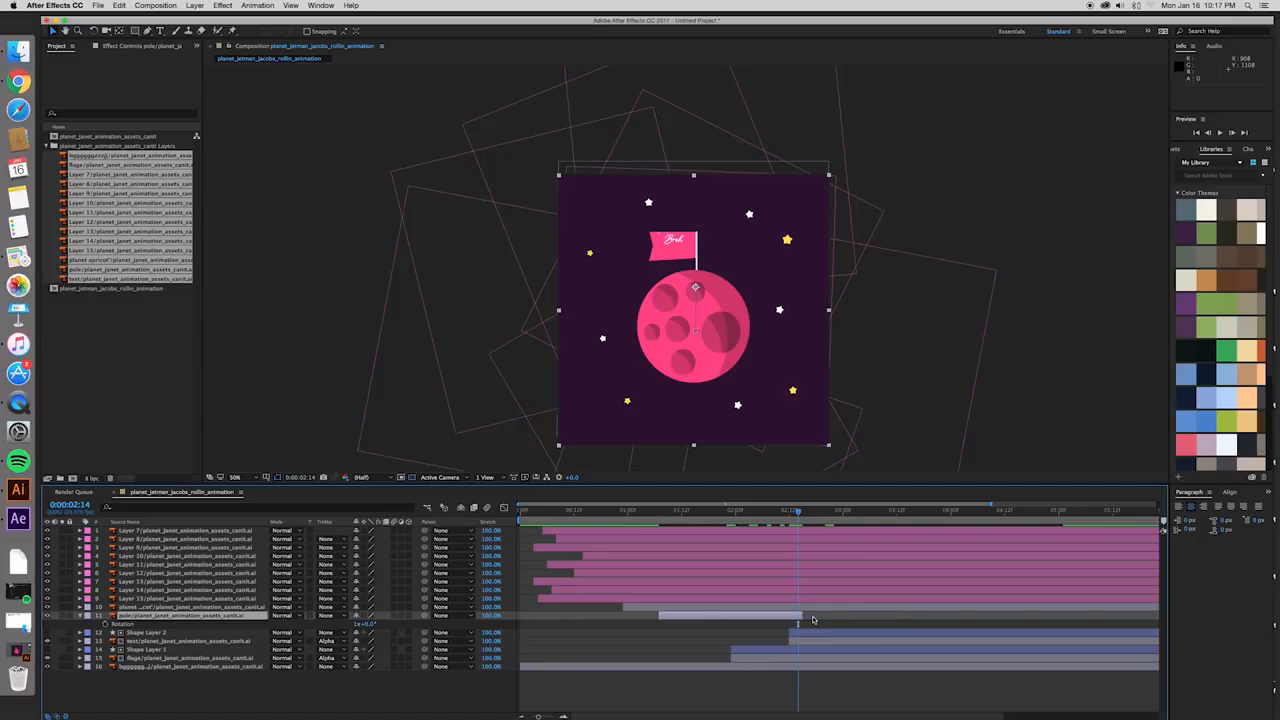
# - Duplicate the trimmed pole layer and place the copy directly after the original, starting at 0:00:02:15
pyautogui.click(787, 620)
pyautogui.hotkey('ctrl', 'd')
pyautogui.moveTo(728, 620); pyautogui.dragTo(864, 616)
pyautogui.moveTo(770, 513); pyautogui.dragTo(826, 620)
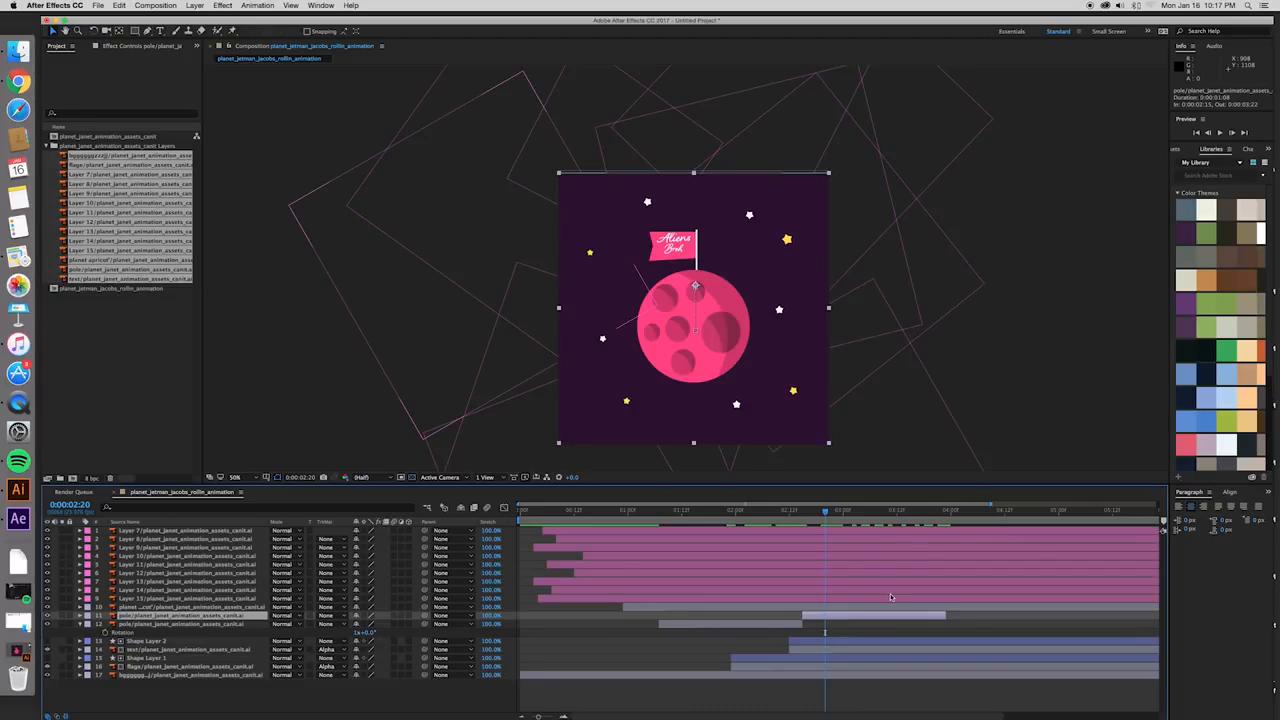
# - Delete all X Position and Y Position keyframes from the duplicated pole layer
pyautogui.press('p')
pyautogui.click(801, 632)
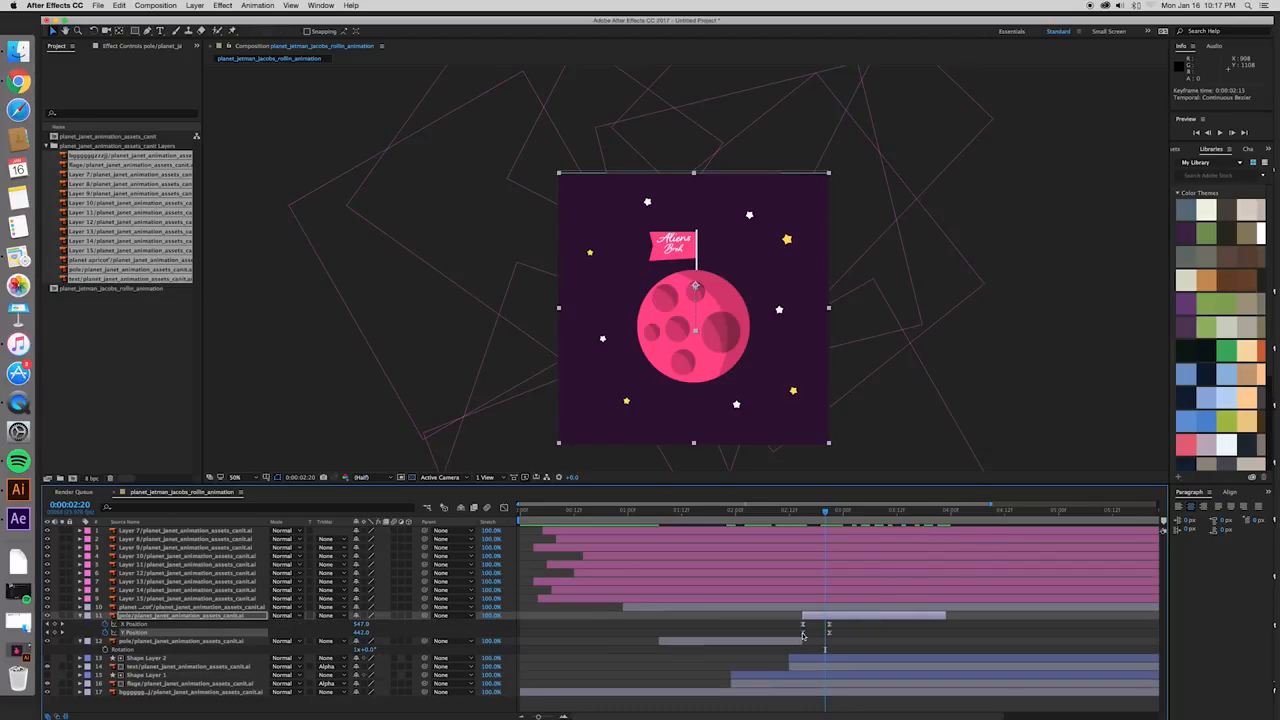
pyautogui.press('Delete')
pyautogui.click(803, 624)
pyautogui.press('Delete')
pyautogui.click(829, 624)
pyautogui.press('Delete')
pyautogui.click(829, 633)
pyautogui.press('Delete')
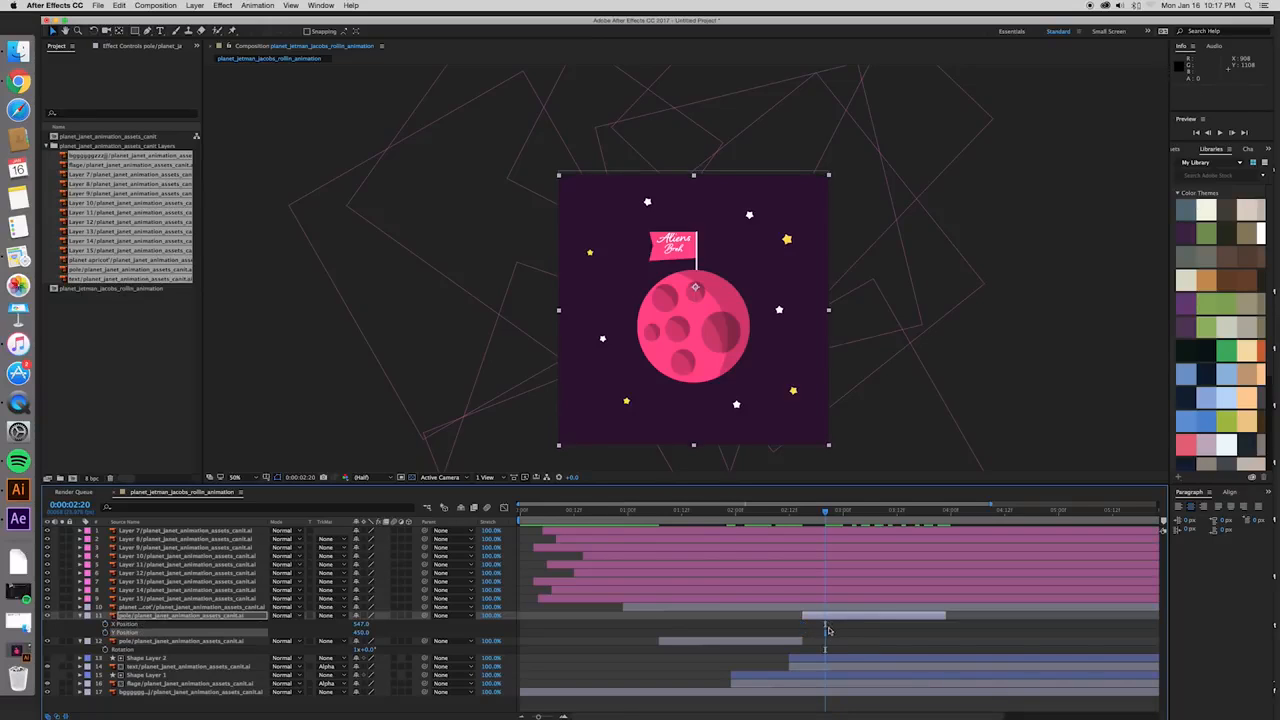
# - Shift the duplicated pole layer away from the original's end to compare, and return its start to 0:00:02:15
pyautogui.moveTo(827, 515); pyautogui.dragTo(789, 514)
pyautogui.moveTo(819, 616); pyautogui.dragTo(856, 618)
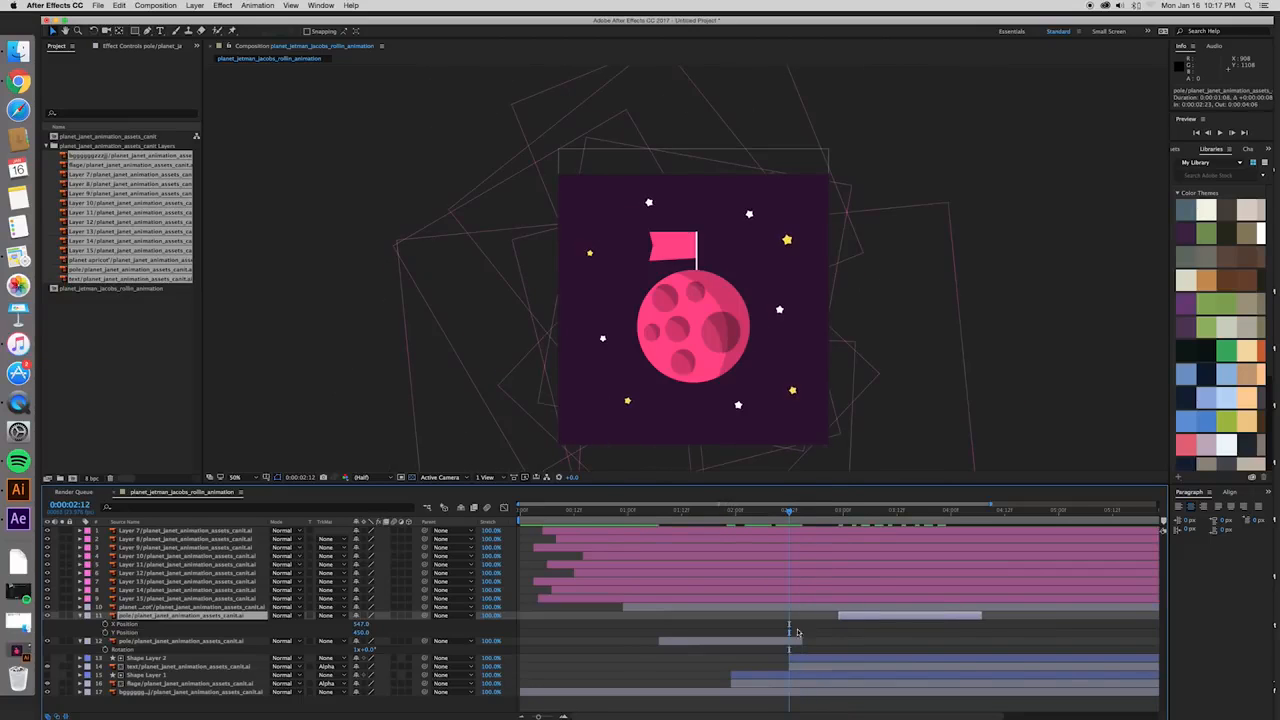
pyautogui.moveTo(785, 512); pyautogui.dragTo(803, 537)
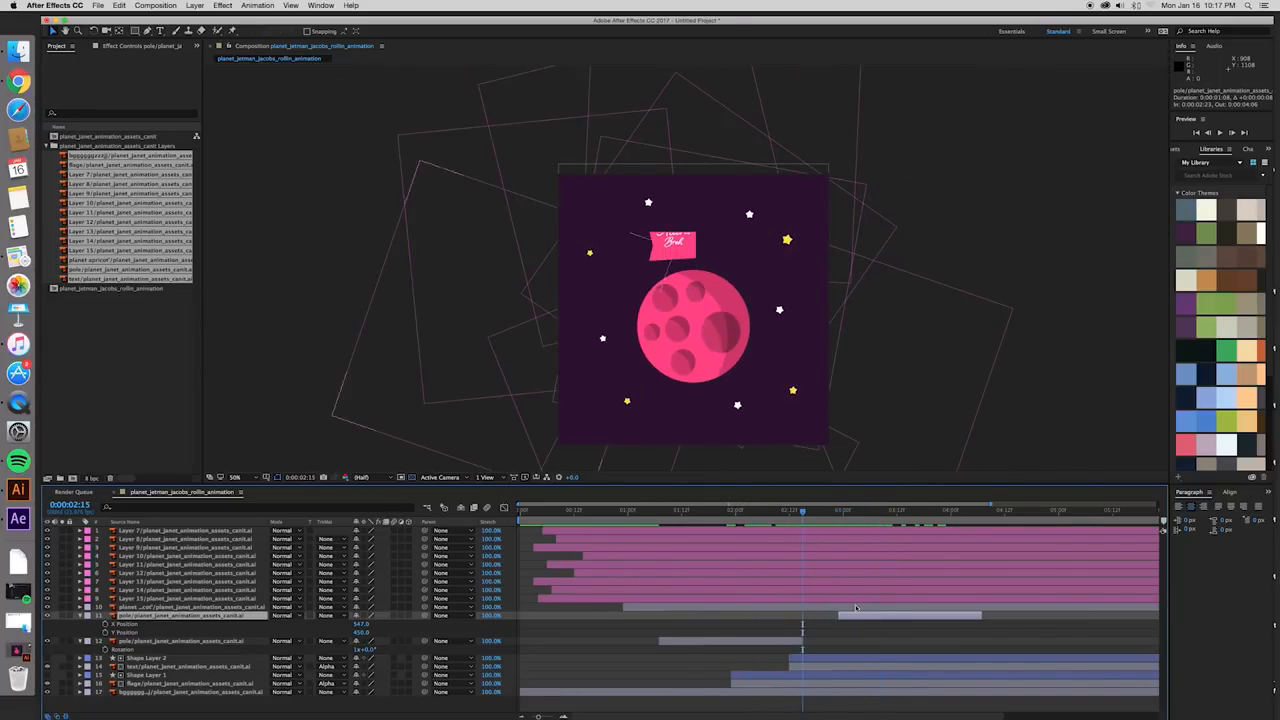
pyautogui.moveTo(857, 618); pyautogui.dragTo(823, 620)
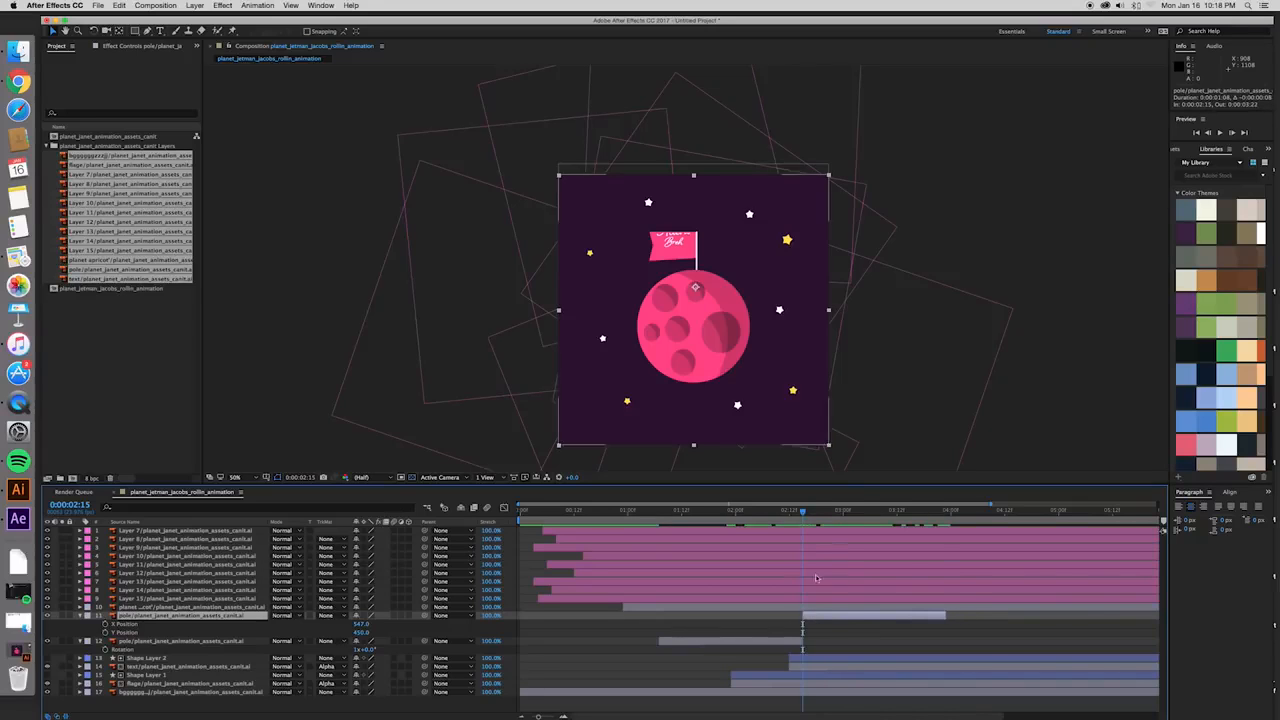
# - Move the duplicated pole layer's anchor point to the planet's centre, using the planet layer's anchor point as reference
pyautogui.moveTo(800, 516); pyautogui.dragTo(802, 557)
pyautogui.press('.')
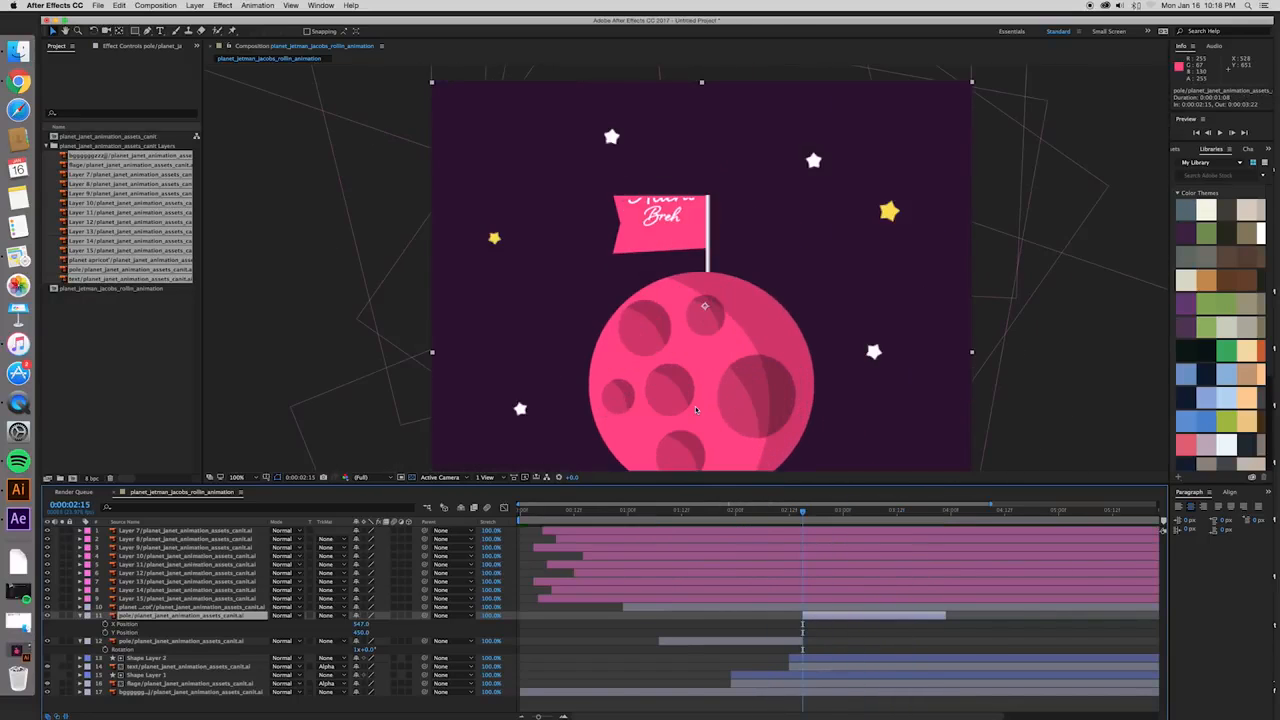
pyautogui.moveTo(727, 331)
pyautogui.mouseDown()
pyautogui.moveTo(711, 195)
pyautogui.moveTo(691, 226)
pyautogui.moveTo(701, 274)
pyautogui.mouseUp()
pyautogui.click(822, 608)
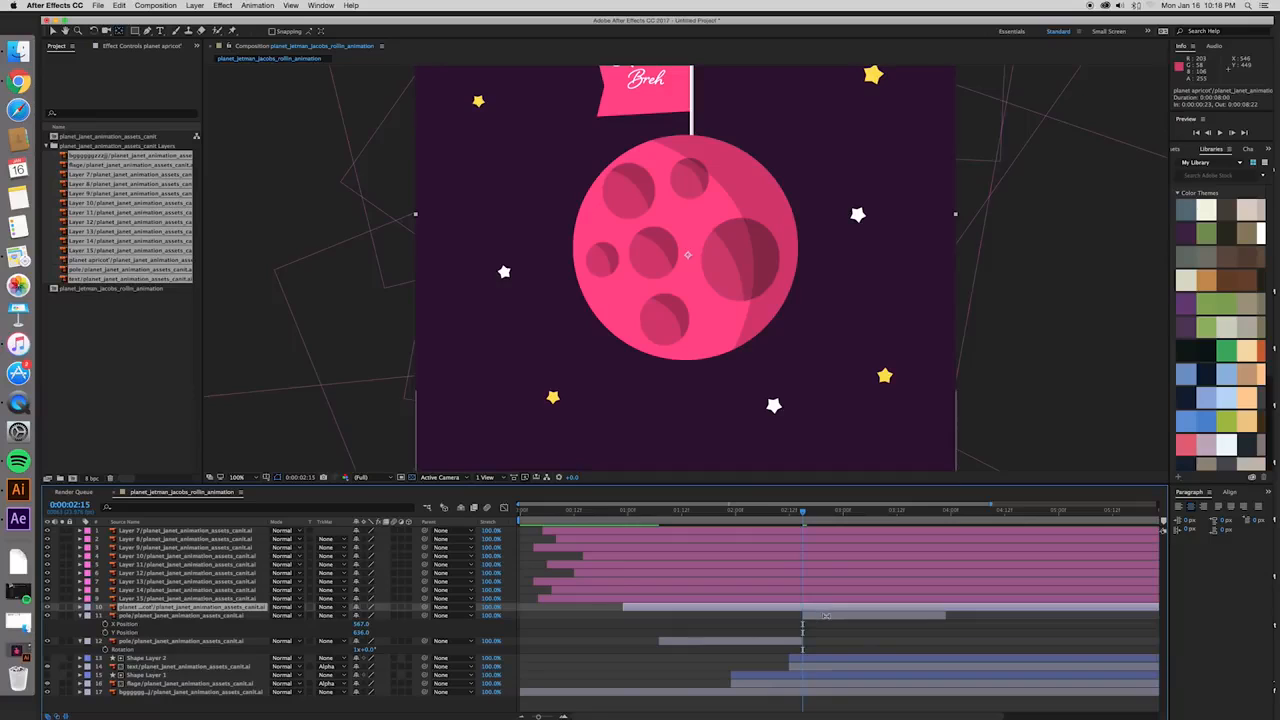
pyautogui.click(824, 615)
pyautogui.moveTo(703, 270); pyautogui.dragTo(689, 257)
# - Fine-tune the duplicated pole layer's anchor point until it matches the planet layer's anchor point
pyautogui.click(823, 608)
pyautogui.click(825, 615)
pyautogui.click(824, 608)
pyautogui.click(824, 615)
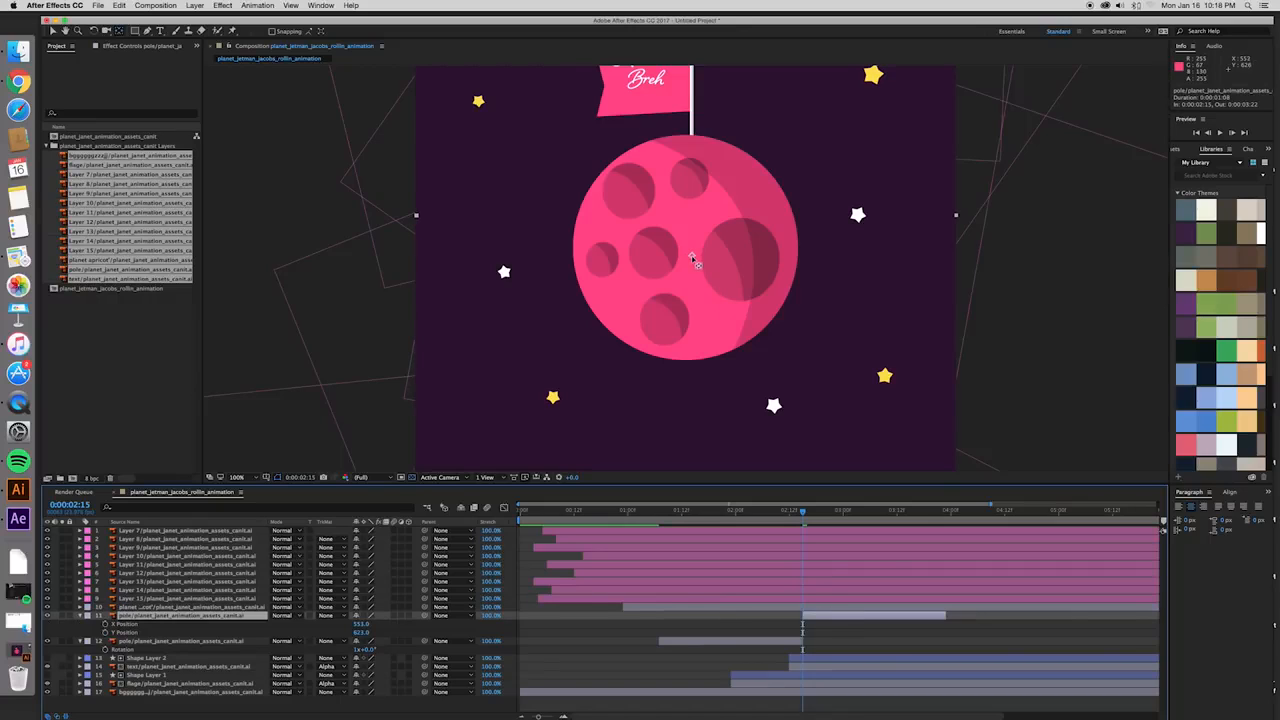
pyautogui.moveTo(692, 257); pyautogui.dragTo(689, 256)
pyautogui.click(851, 615)
pyautogui.moveTo(690, 257); pyautogui.dragTo(687, 255)
pyautogui.press(',')
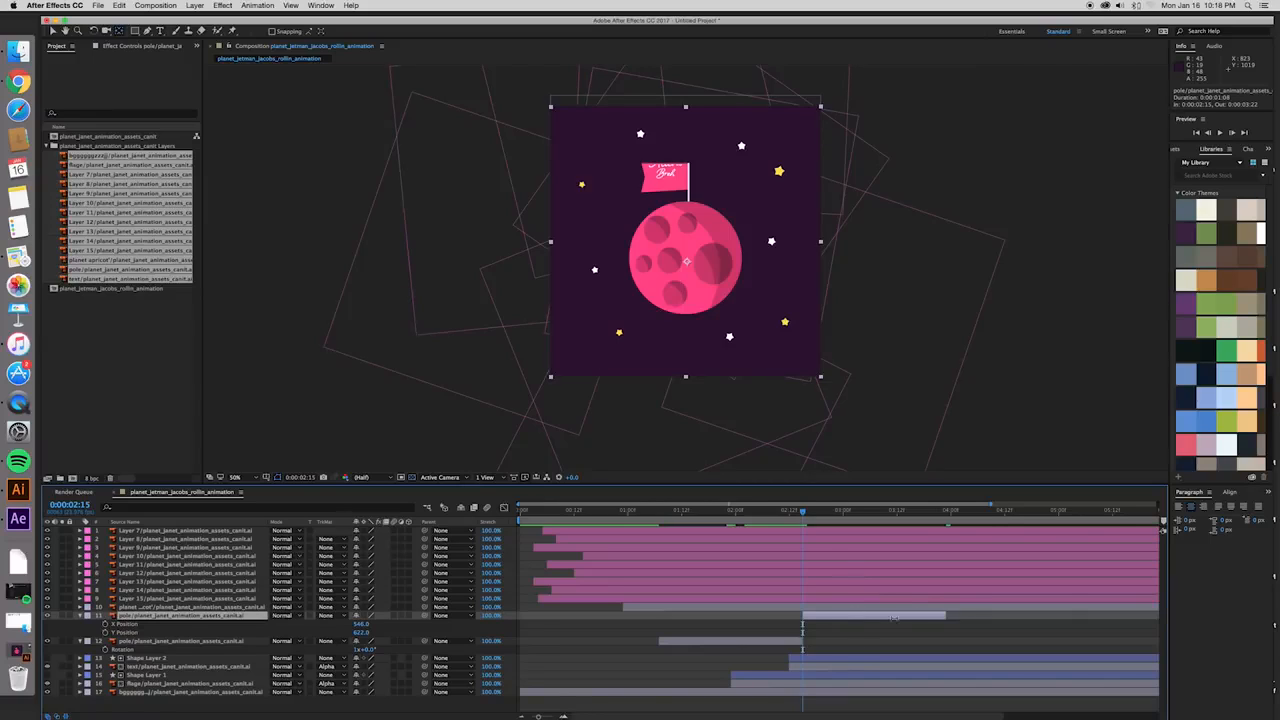
# - Extend the duplicated pole layer and Shape Layer 1 to the end of the composition
pyautogui.moveTo(946, 615); pyautogui.dragTo(1192, 617)
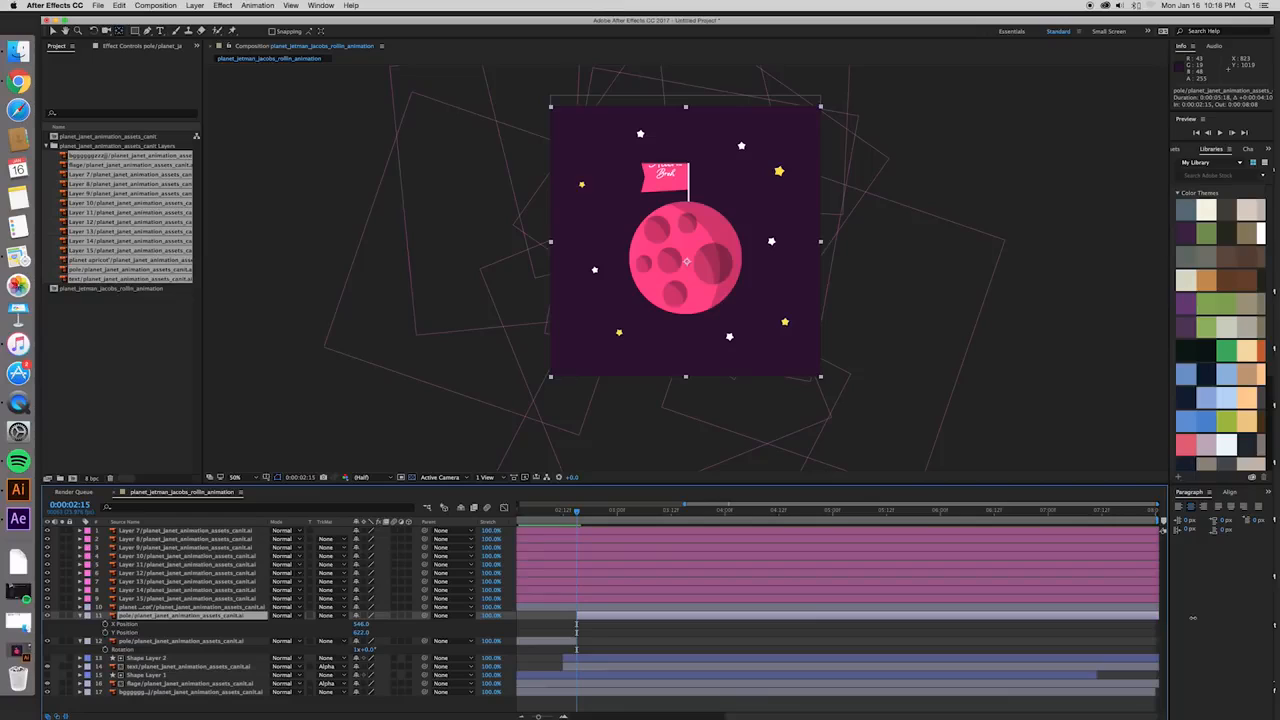
pyautogui.click(1080, 677)
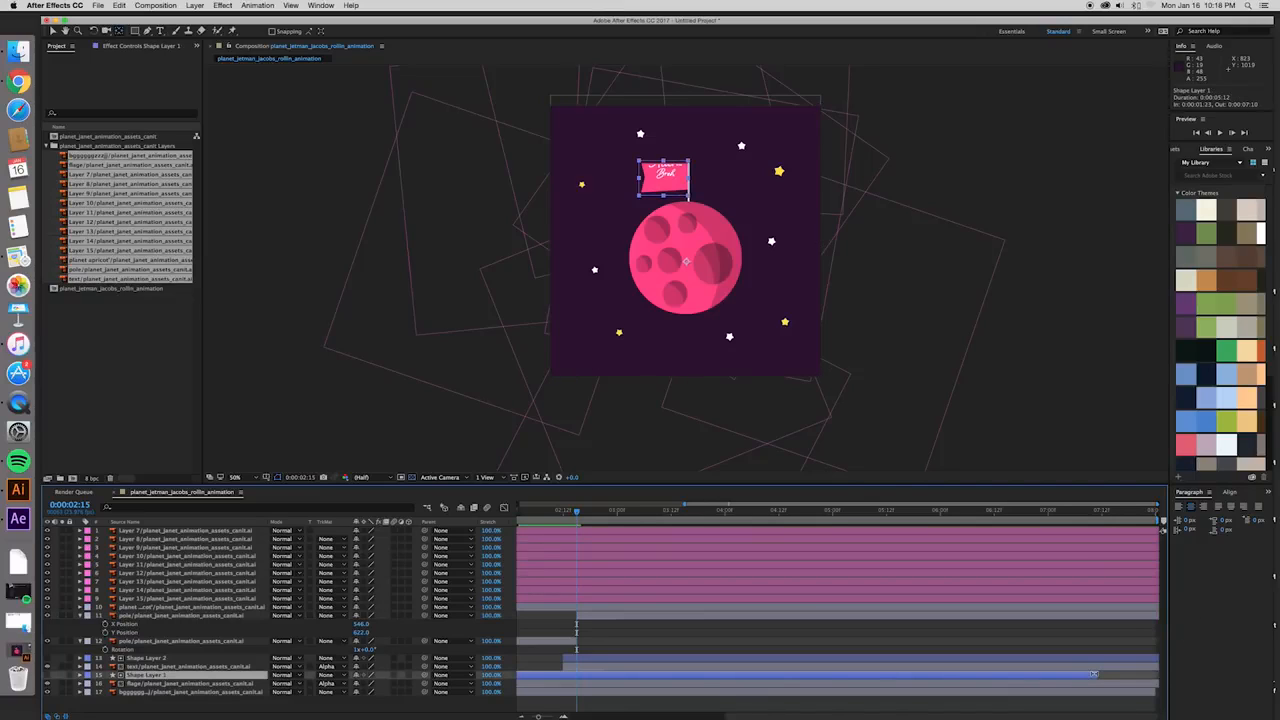
pyautogui.moveTo(1093, 674); pyautogui.dragTo(1152, 676)
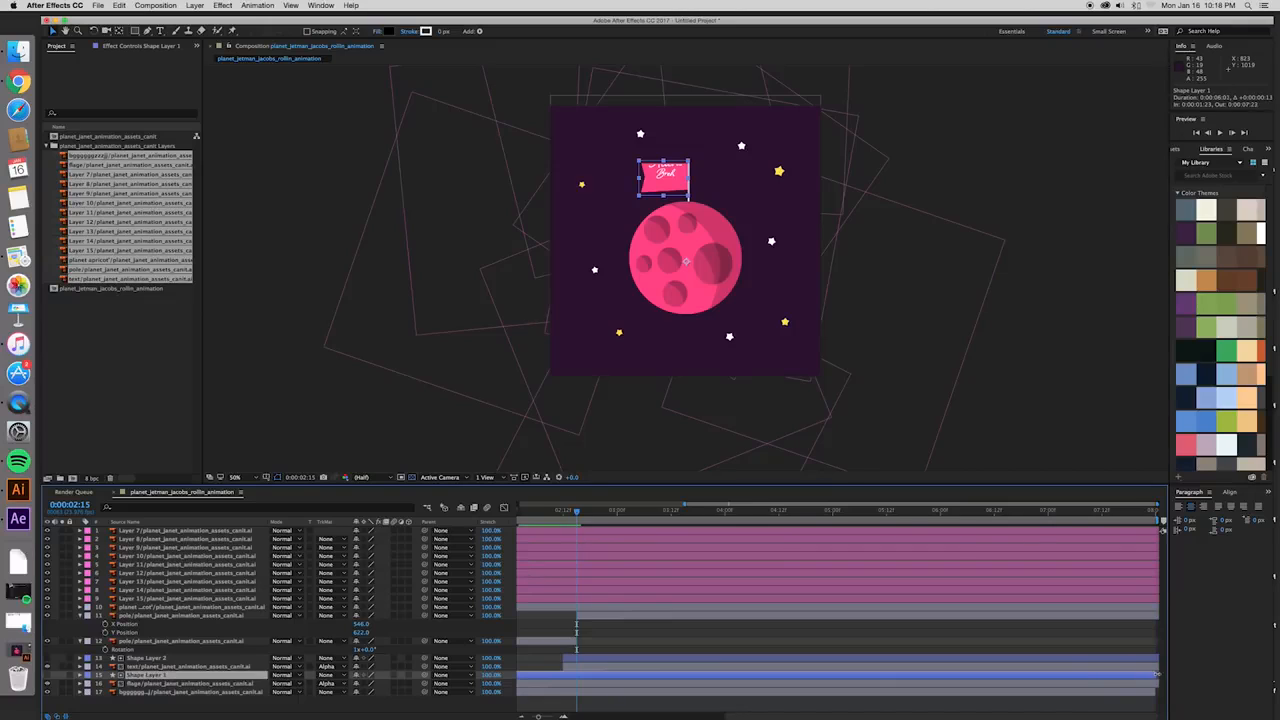
# - Show the text layer's Rotation property and copy its two keyframes
pyautogui.click(791, 613)
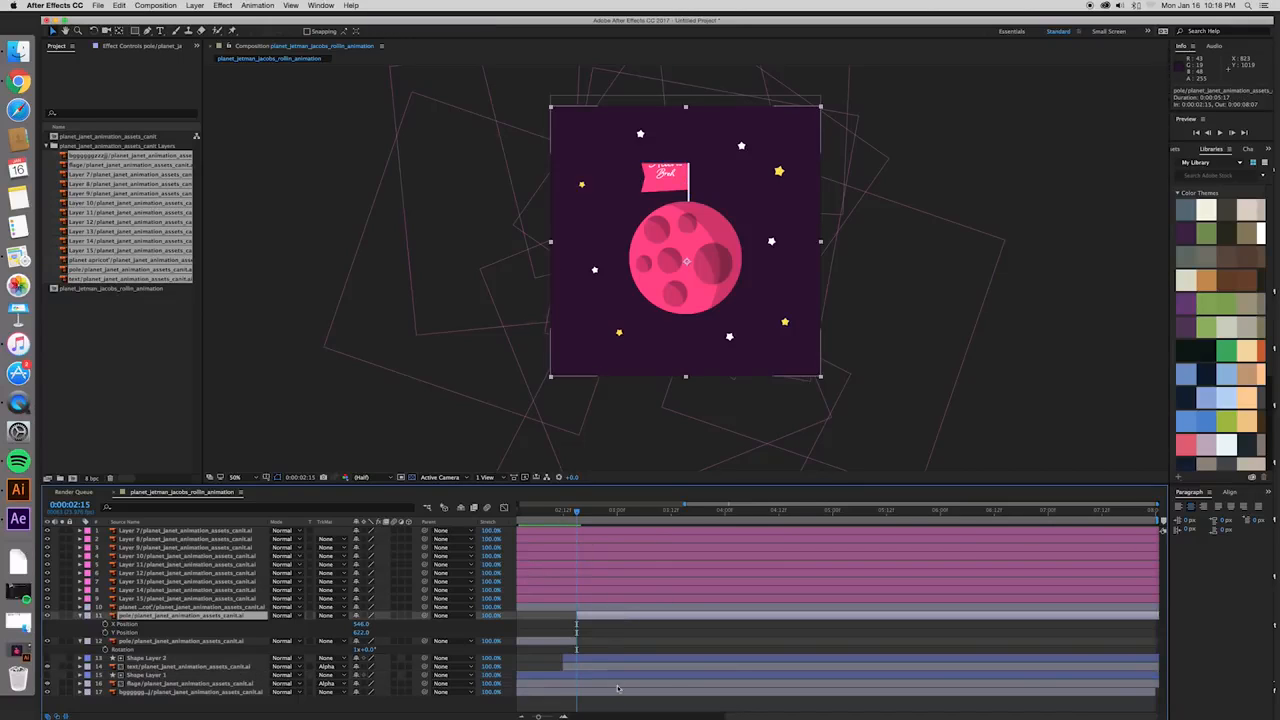
pyautogui.moveTo(540, 716); pyautogui.dragTo(547, 716)
pyautogui.click(884, 661)
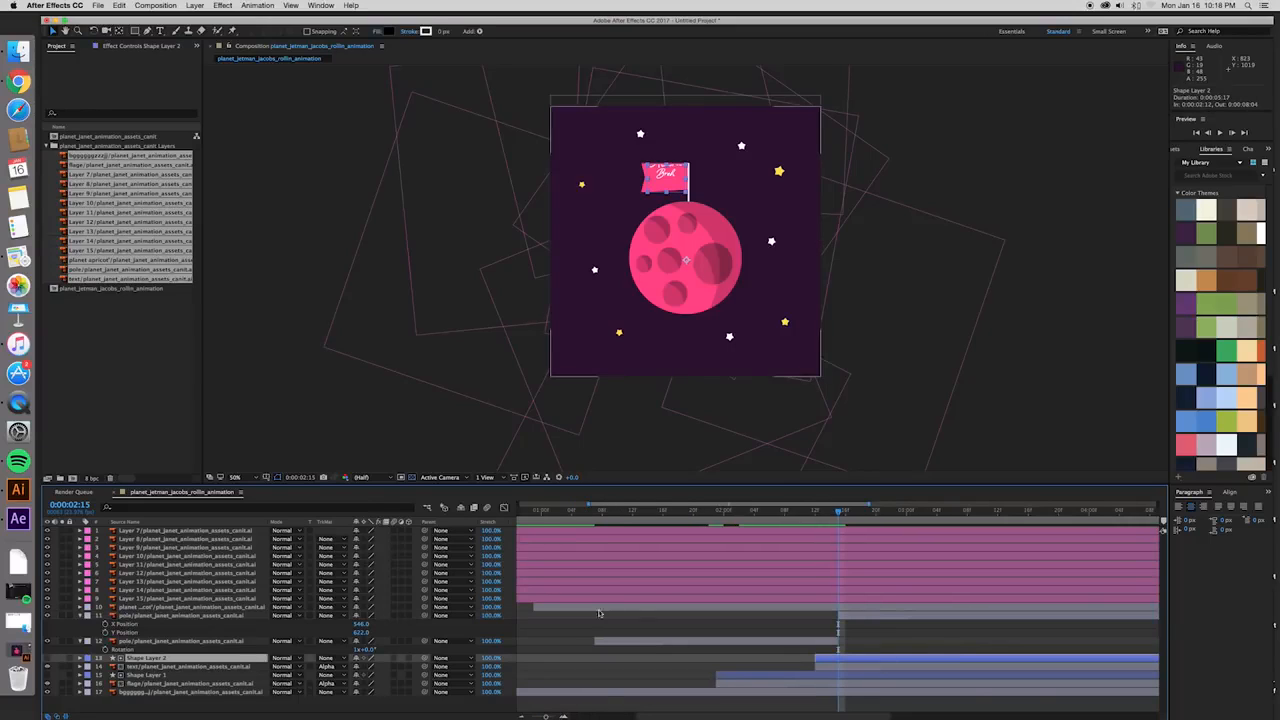
pyautogui.click(878, 669)
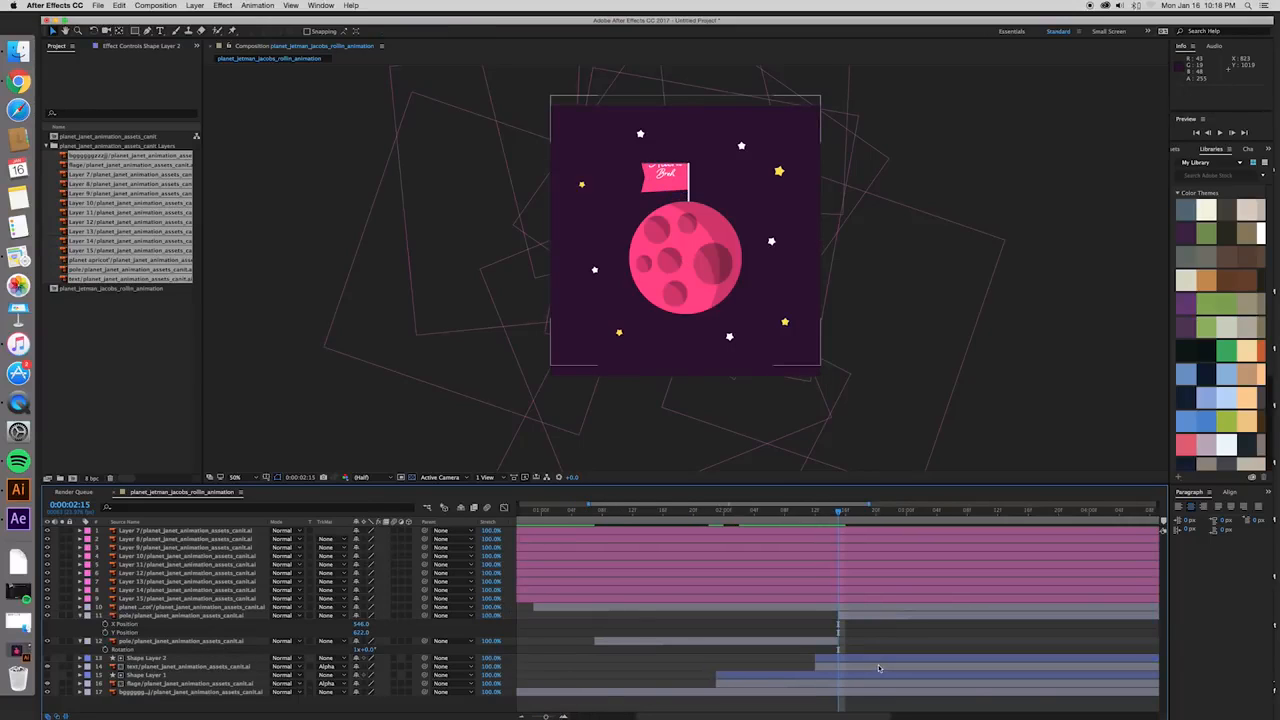
pyautogui.press('r')
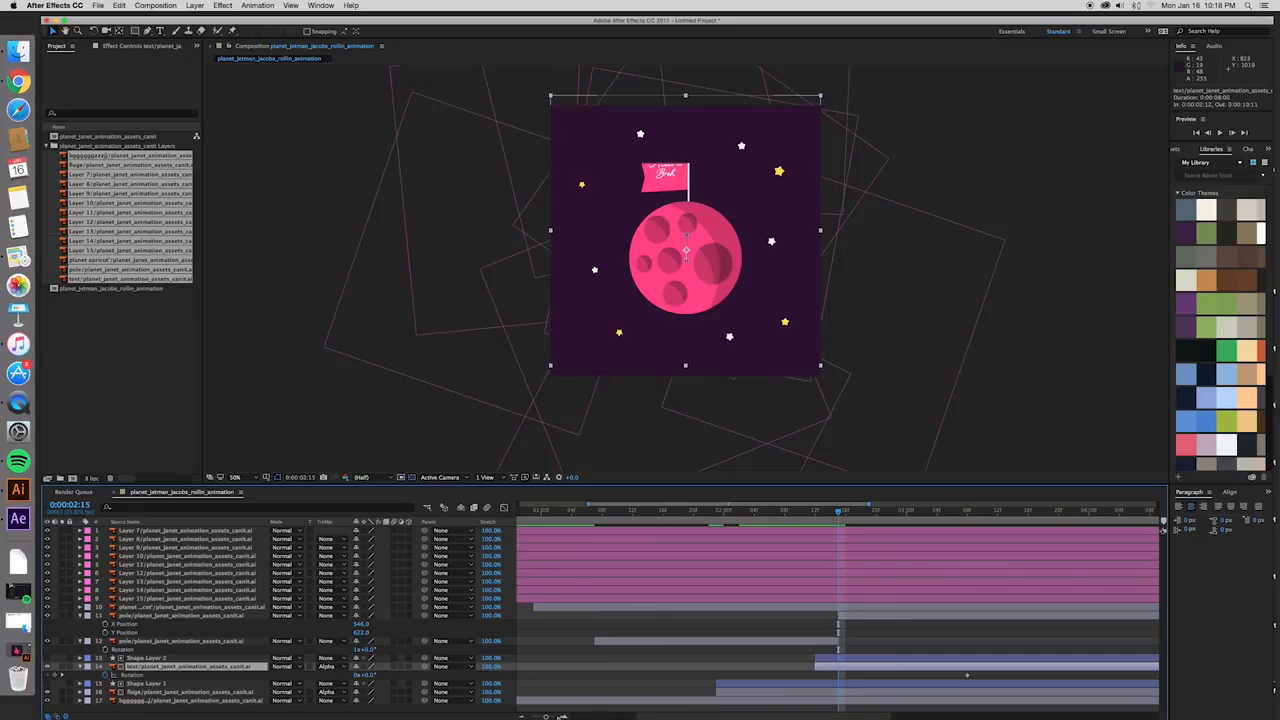
pyautogui.moveTo(547, 717); pyautogui.dragTo(538, 717)
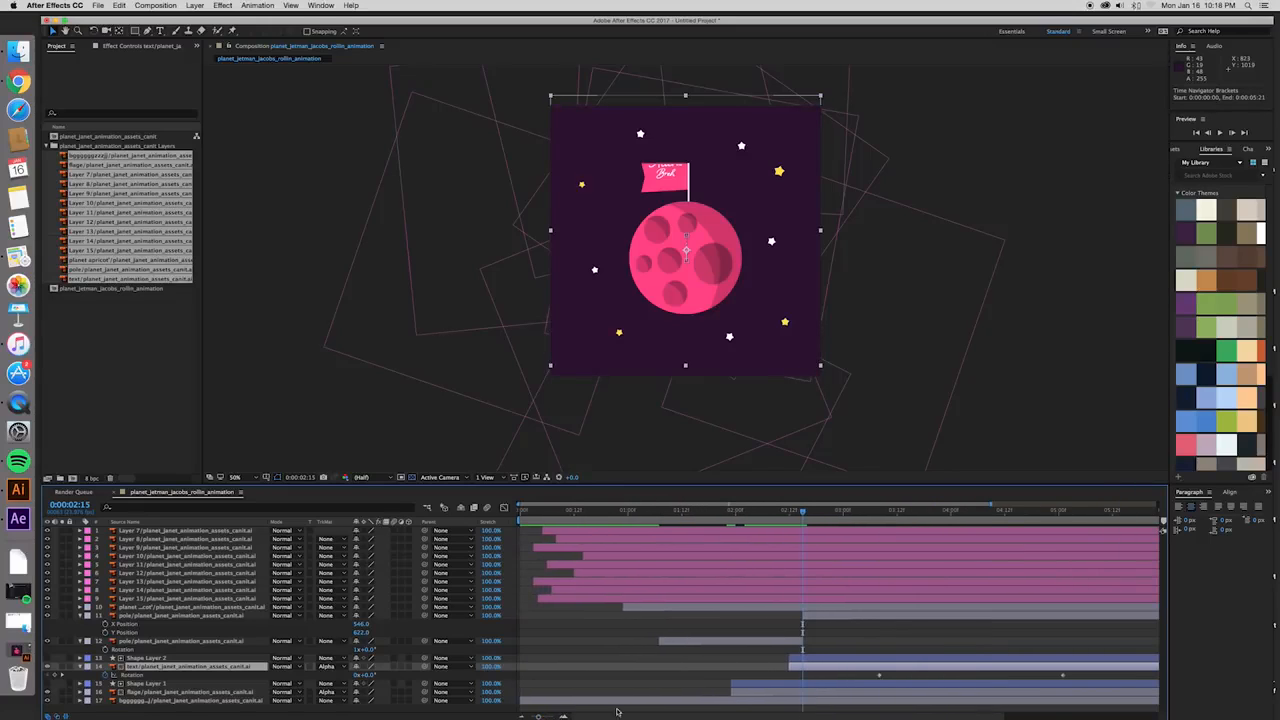
pyautogui.moveTo(772, 711); pyautogui.dragTo(865, 713)
pyautogui.click(723, 677)
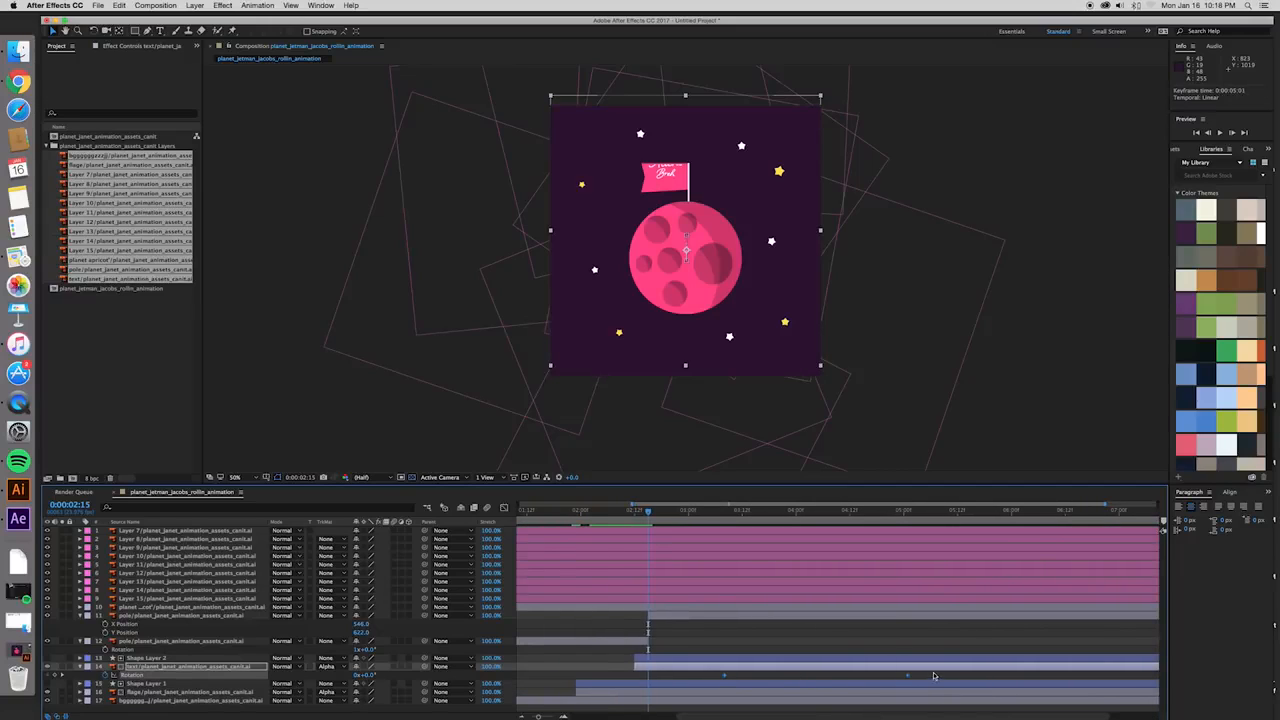
# - Paste the Rotation keyframes onto the duplicated pole layer and align them with the text layer's keyframes
pyautogui.click(772, 620)
pyautogui.press('super+v')
pyautogui.press('super+z')
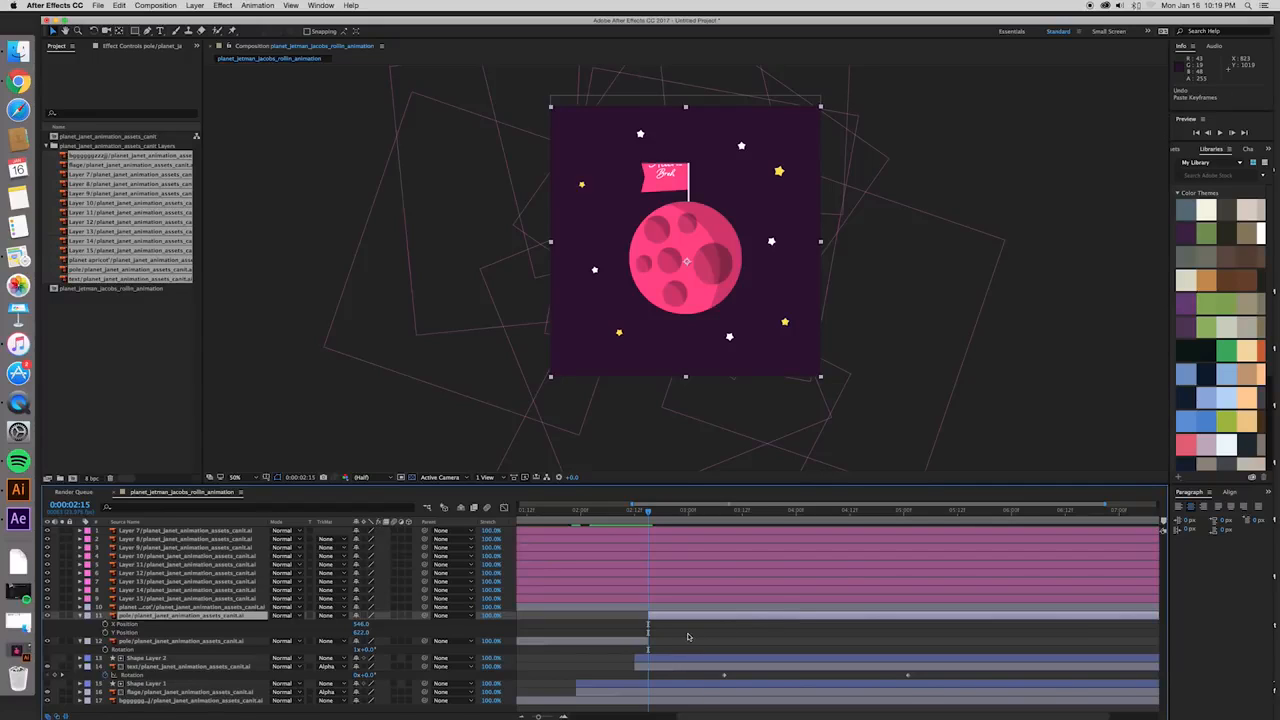
pyautogui.press('r')
pyautogui.press('super+v')
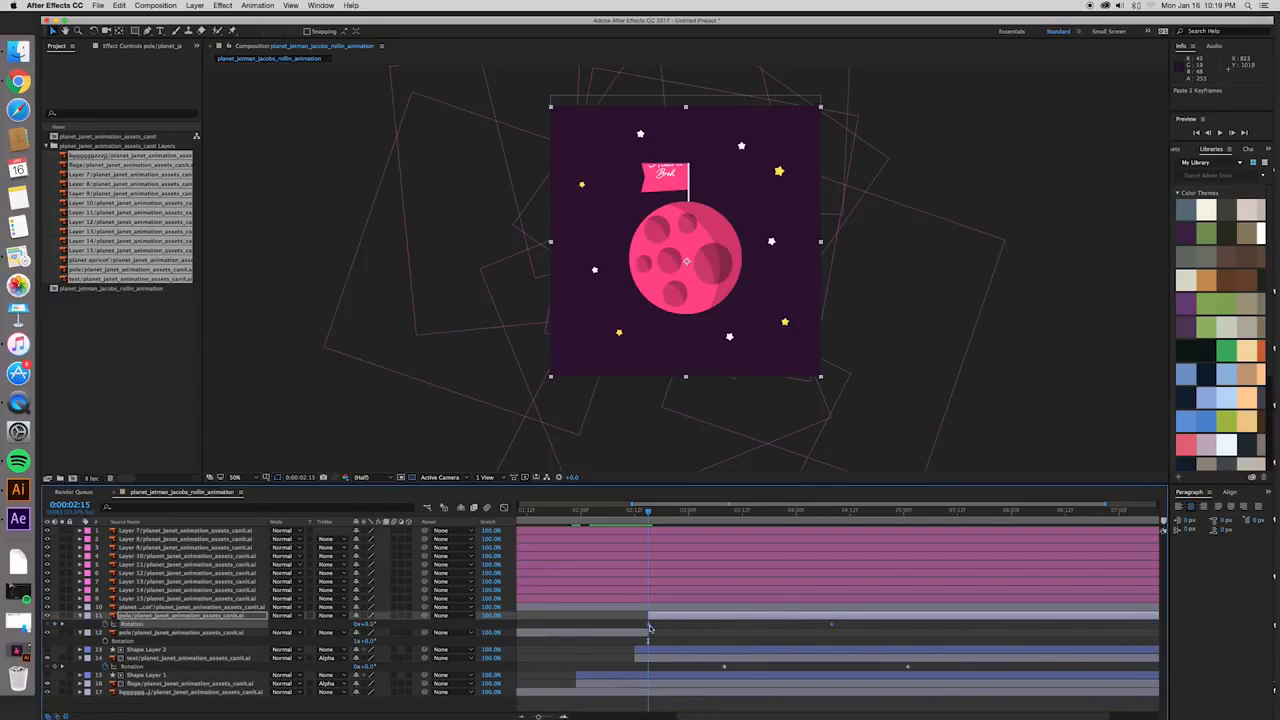
pyautogui.moveTo(834, 626); pyautogui.dragTo(910, 633)
pyautogui.moveTo(648, 511); pyautogui.dragTo(908, 530)
# - Play back the animation to check that the duplicated pole rotates with the planet and flag
pyautogui.press('space')
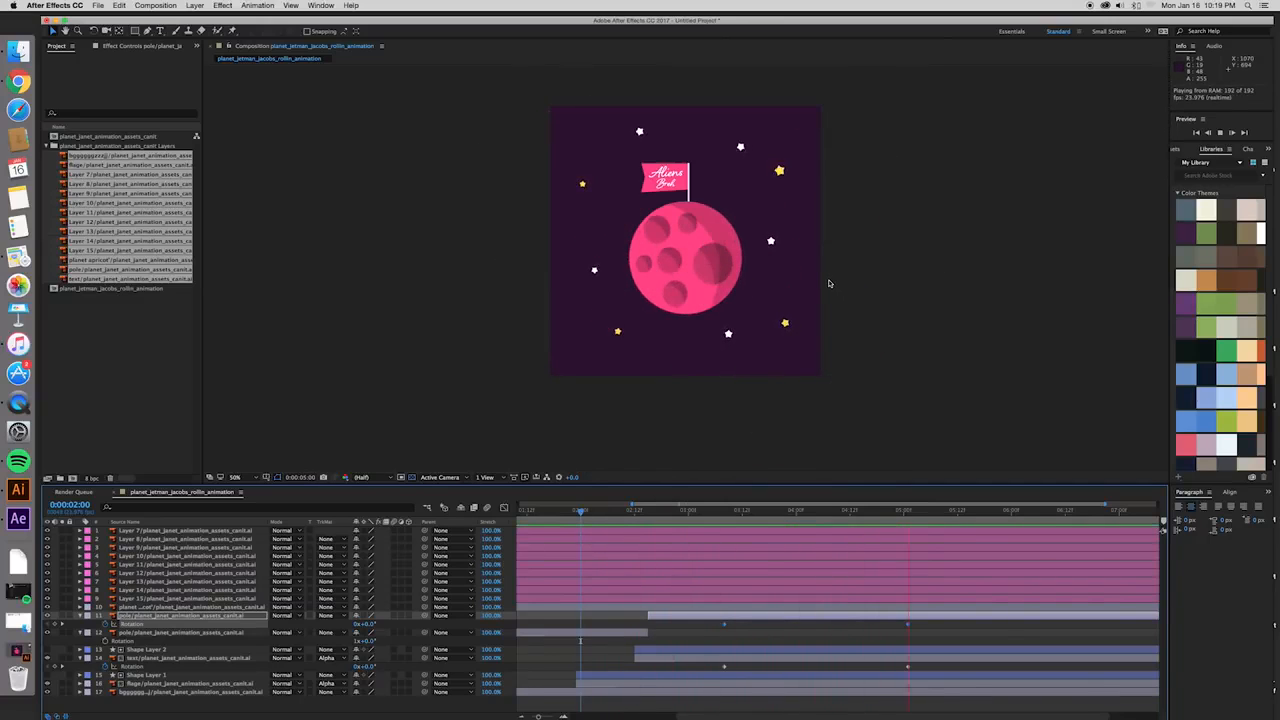
pyautogui.press('space')
pyautogui.click(608, 513)
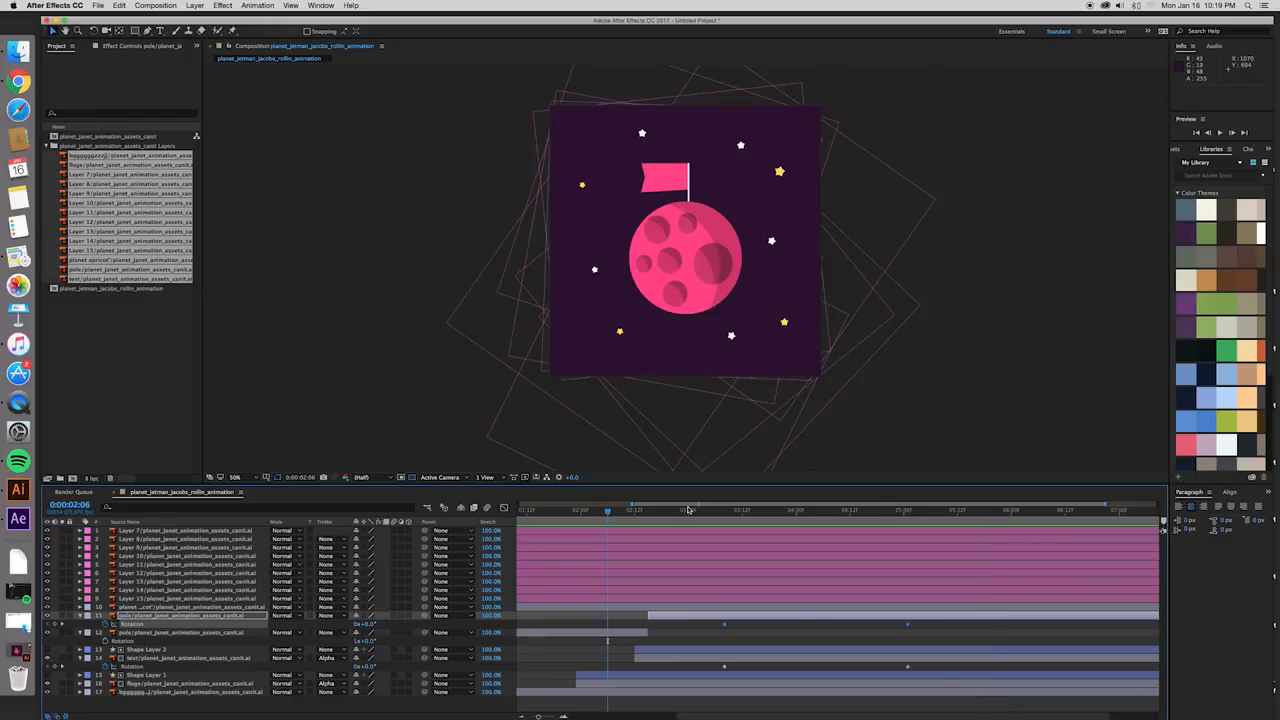
pyautogui.press('space')
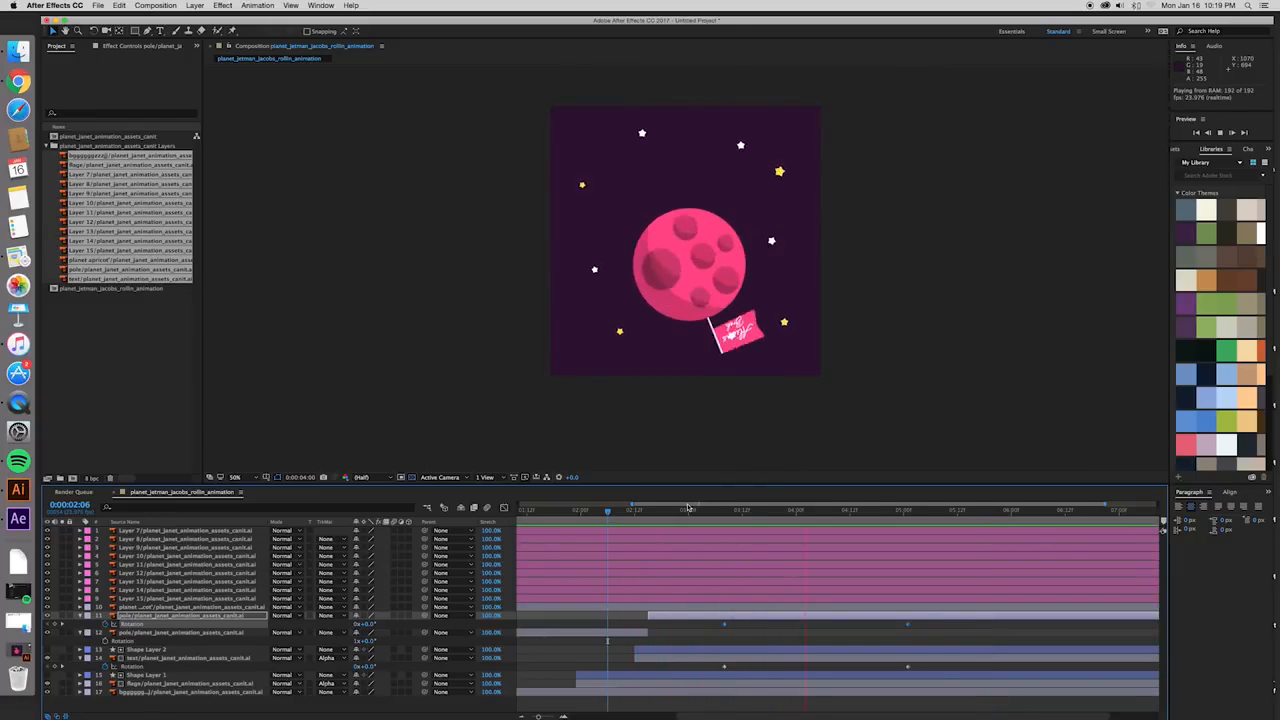
# - Stop playback and scrub through the changeover from the original pole layer to its duplicate, checking that the swap is seamless
pyautogui.press('space')
pyautogui.click(605, 513)
pyautogui.click(629, 633)
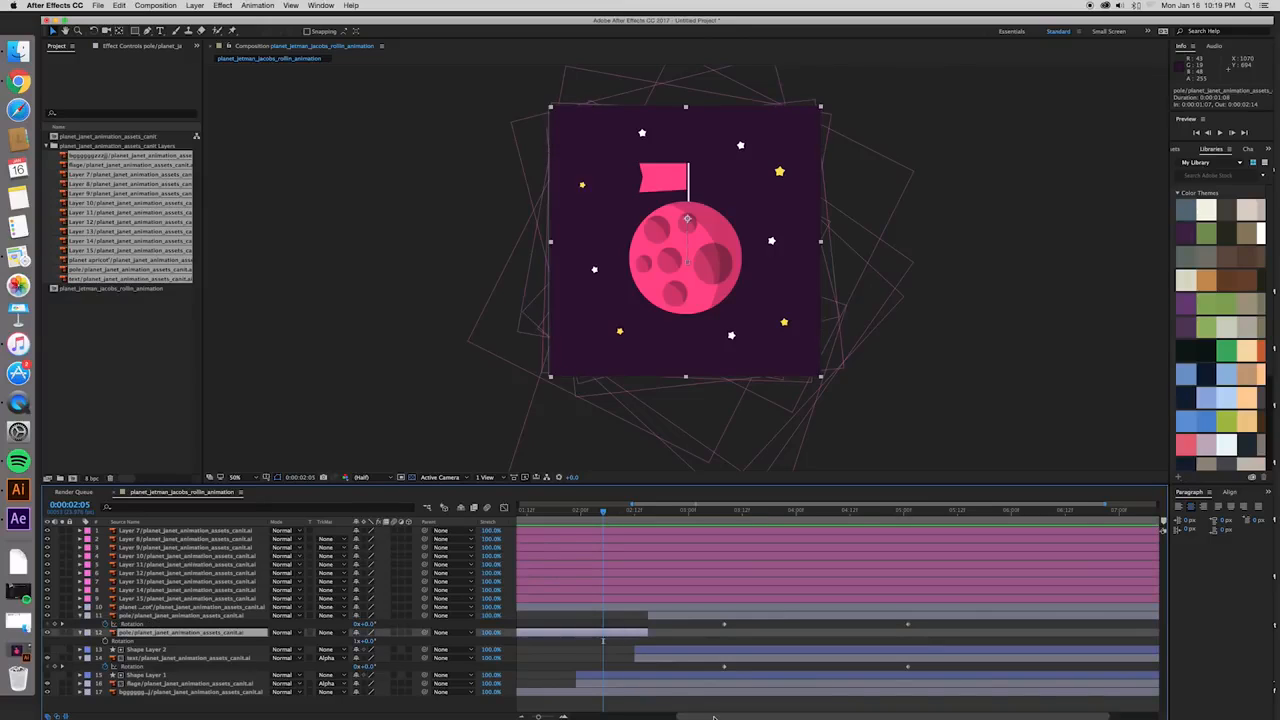
pyautogui.moveTo(717, 716); pyautogui.dragTo(671, 717)
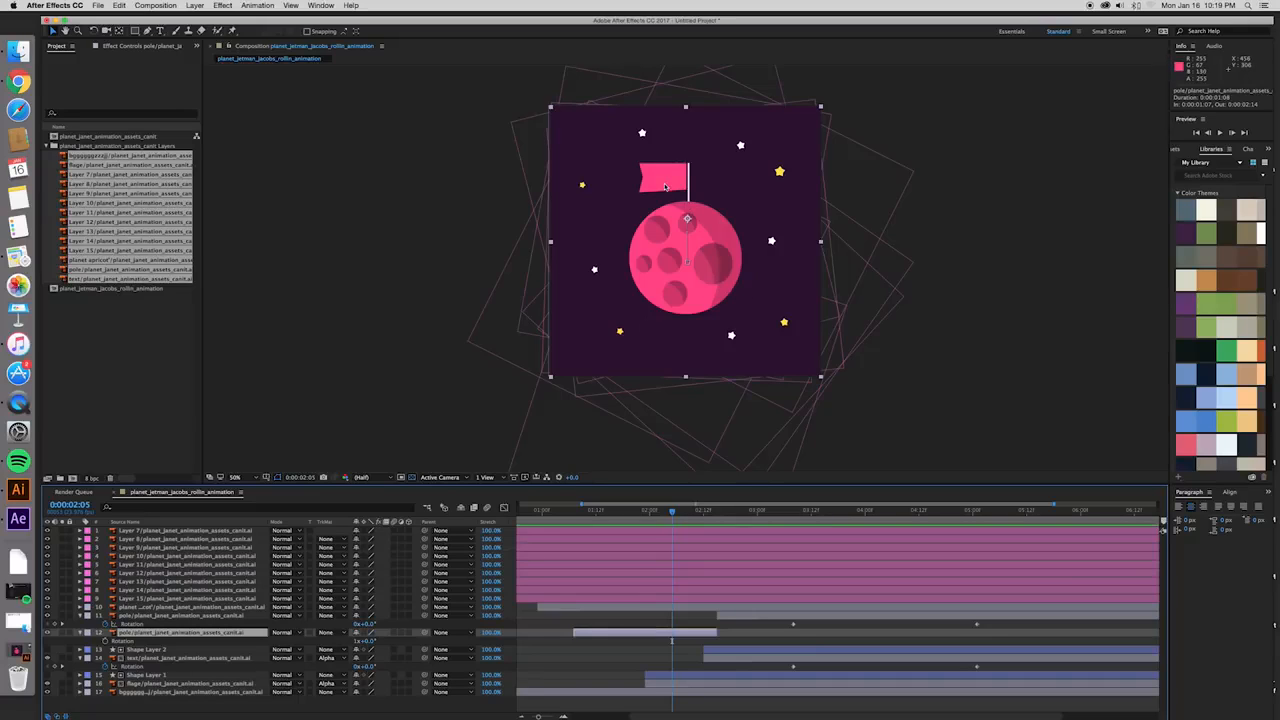
pyautogui.moveTo(673, 513); pyautogui.dragTo(716, 521)
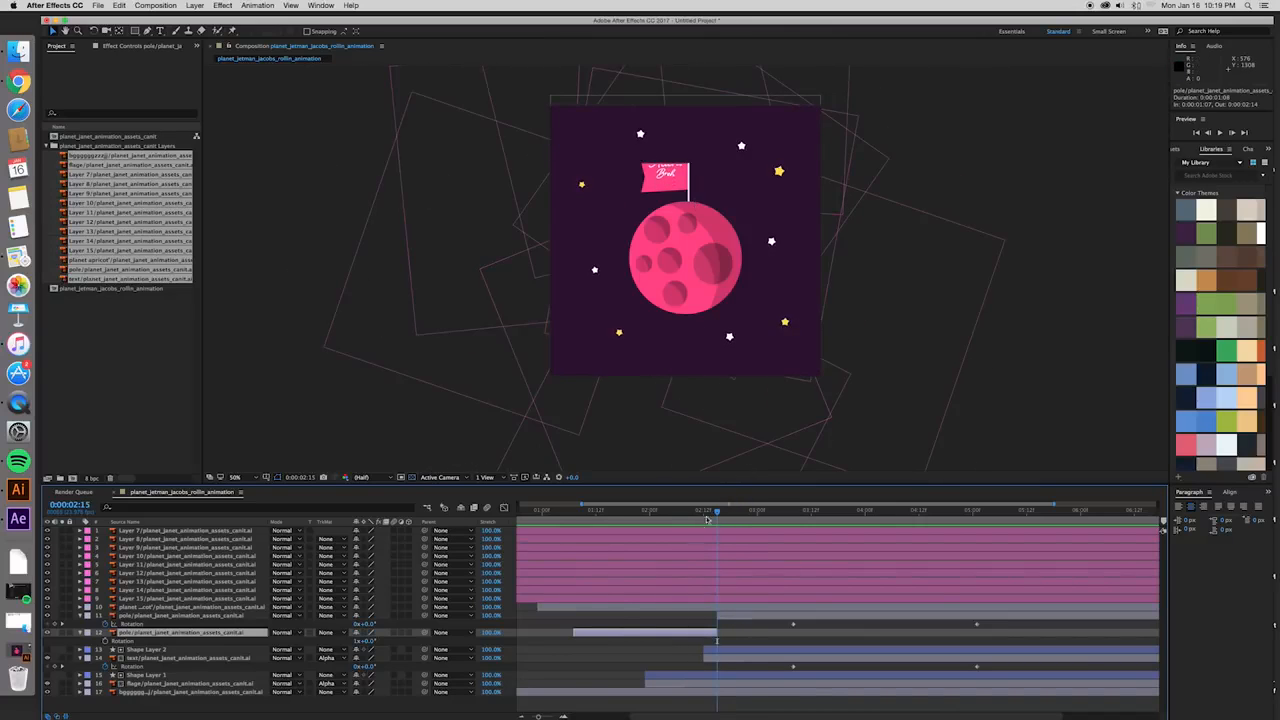
pyautogui.moveTo(716, 513); pyautogui.dragTo(726, 513)
pyautogui.click(696, 181)
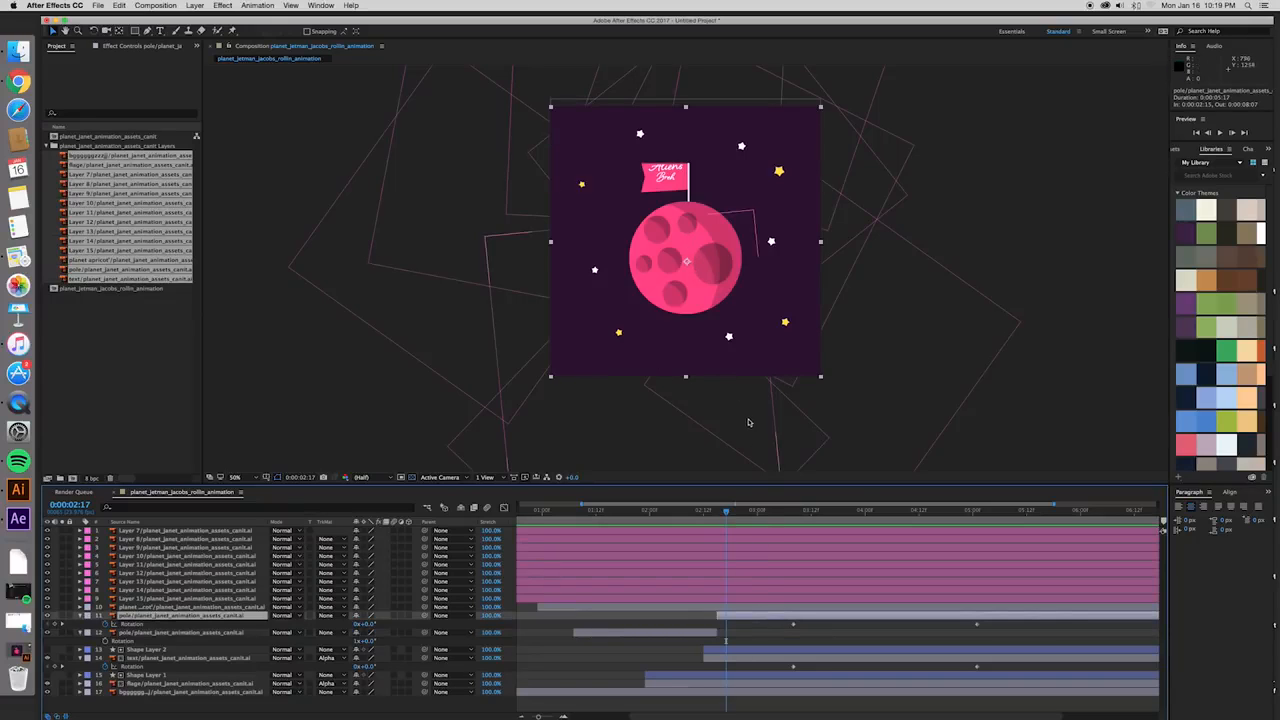
pyautogui.moveTo(707, 511); pyautogui.dragTo(1027, 523)
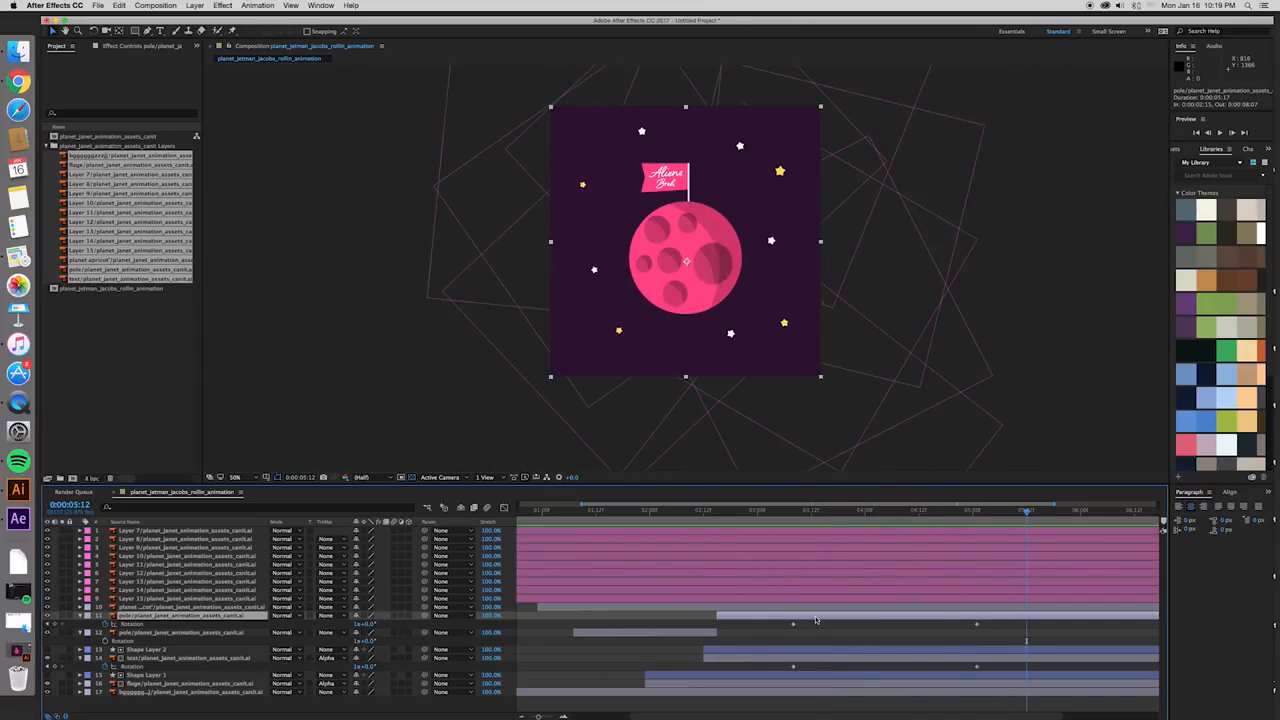
# - Play back the animation from the start of the duplicated pole layer at 0:00:02:15 at a smaller view size
pyautogui.press(',')
pyautogui.click(719, 511)
pyautogui.press('space')
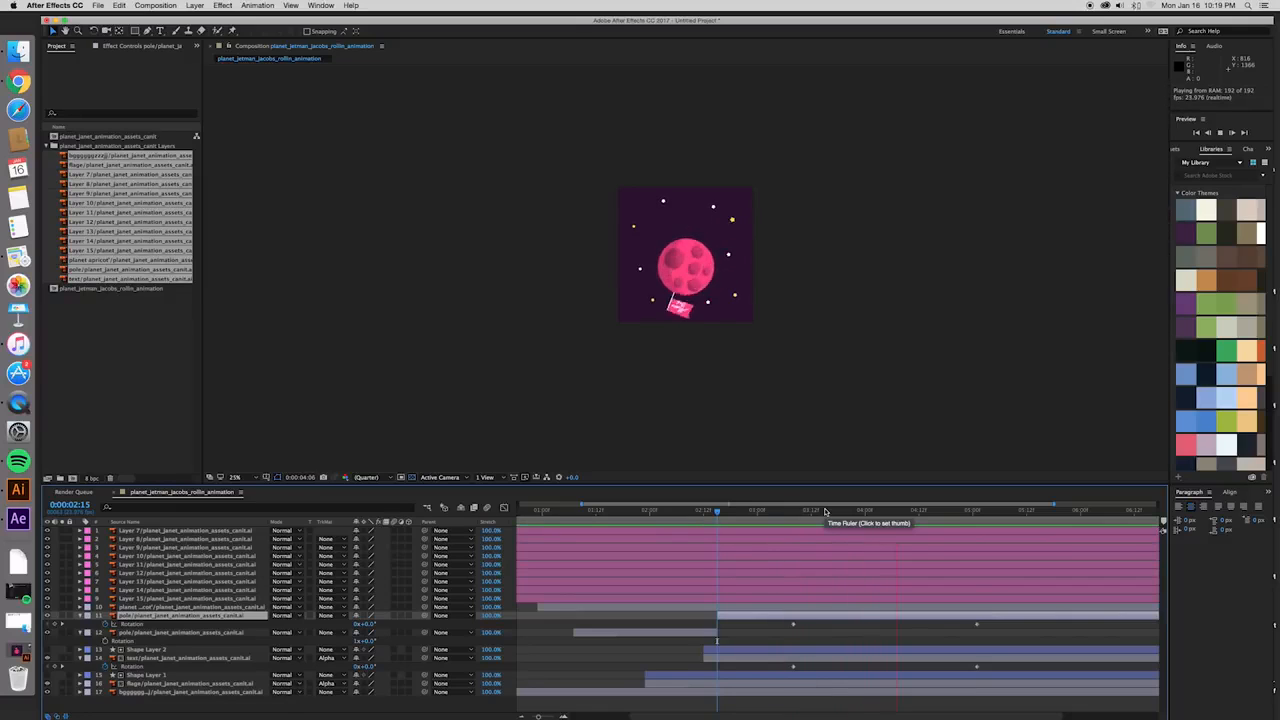
pyautogui.press('space')
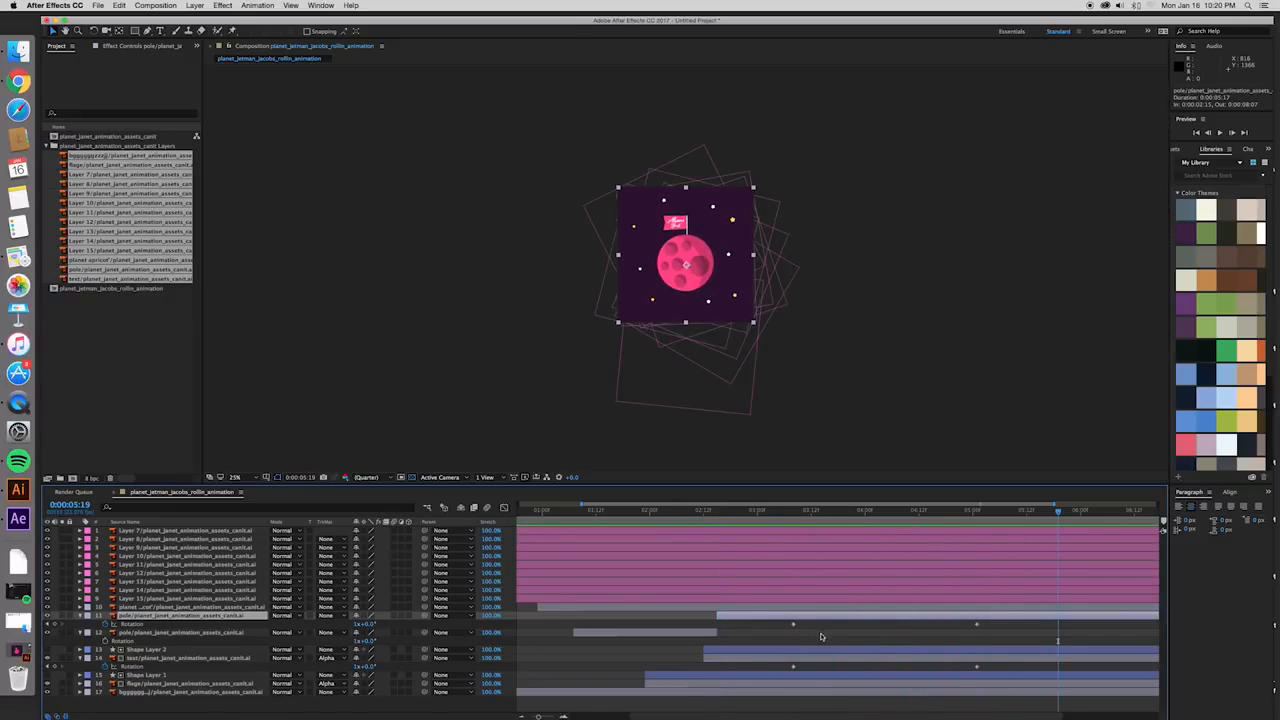
# - Select the planet, duplicated pole, Shape Layer 2, text, Shape Layer 1 and flag layers together and reveal their Rotation properties
pyautogui.click(805, 650)
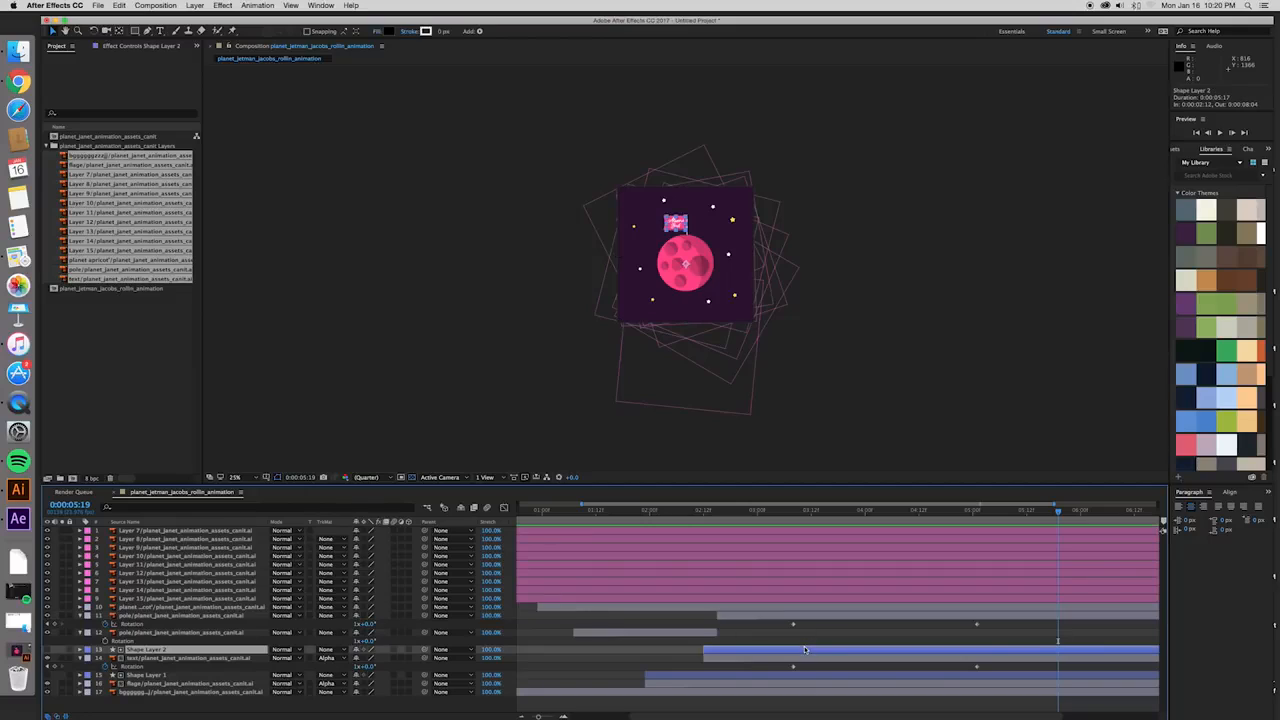
pyautogui.click(751, 607)
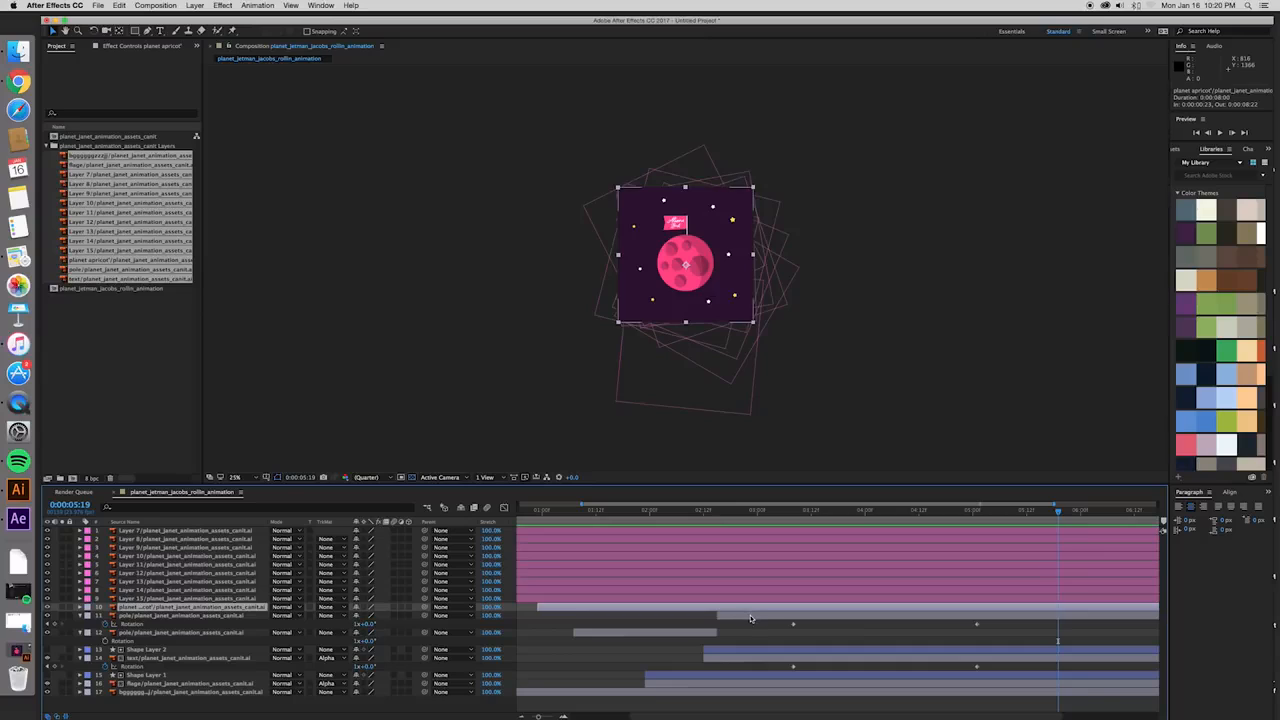
pyautogui.keyDown('shift'); pyautogui.click(751, 615); pyautogui.keyUp('shift')
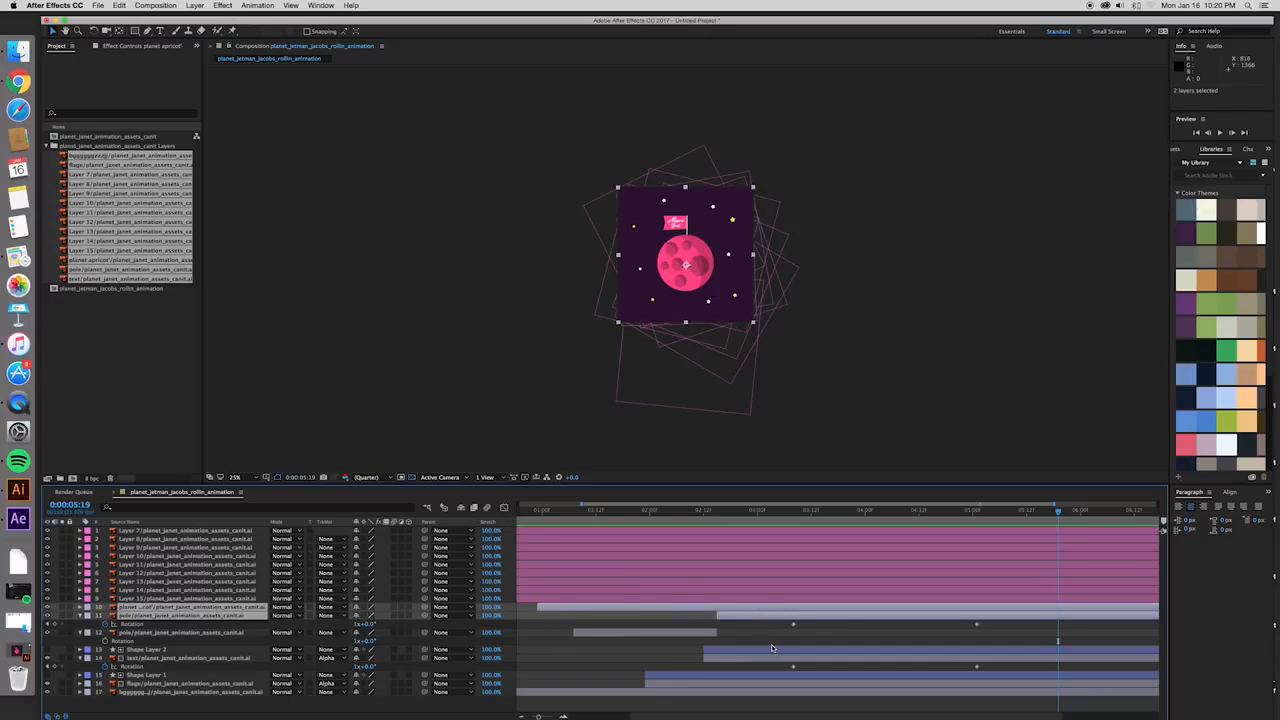
pyautogui.keyDown('shift'); pyautogui.click(771, 650); pyautogui.keyUp('shift')
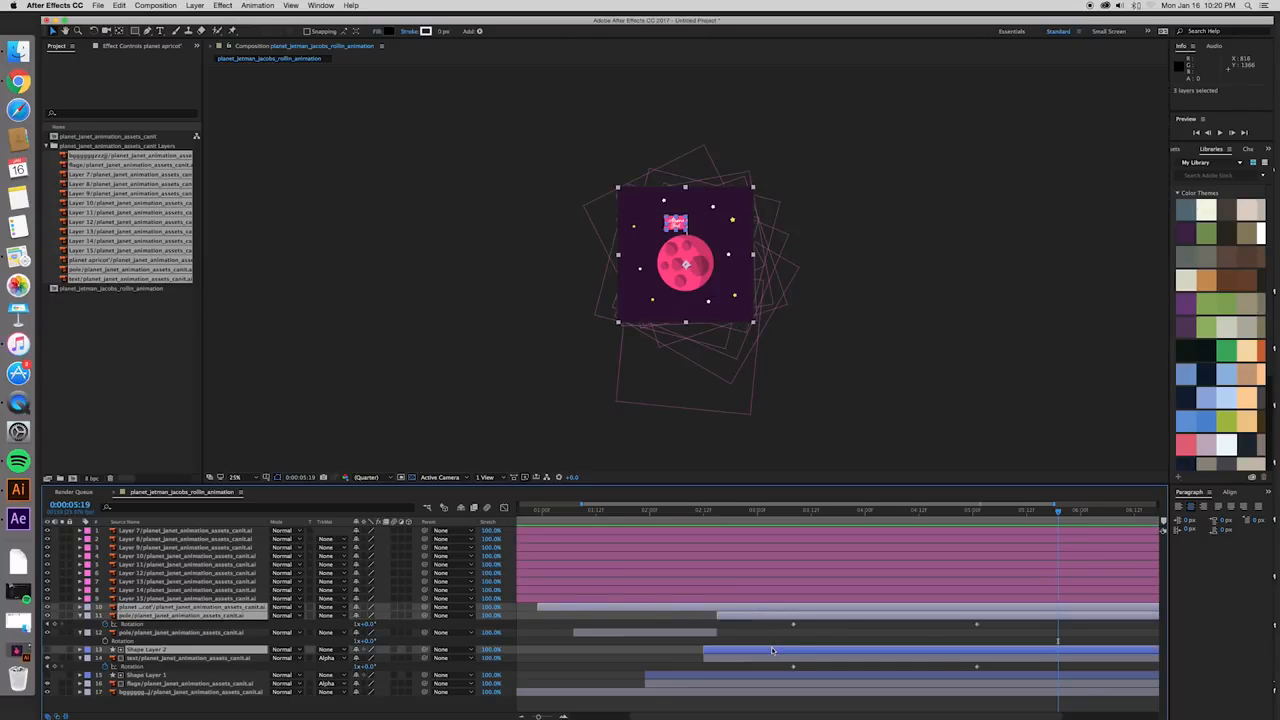
pyautogui.keyDown('shift'); pyautogui.click(808, 660); pyautogui.keyUp('shift')
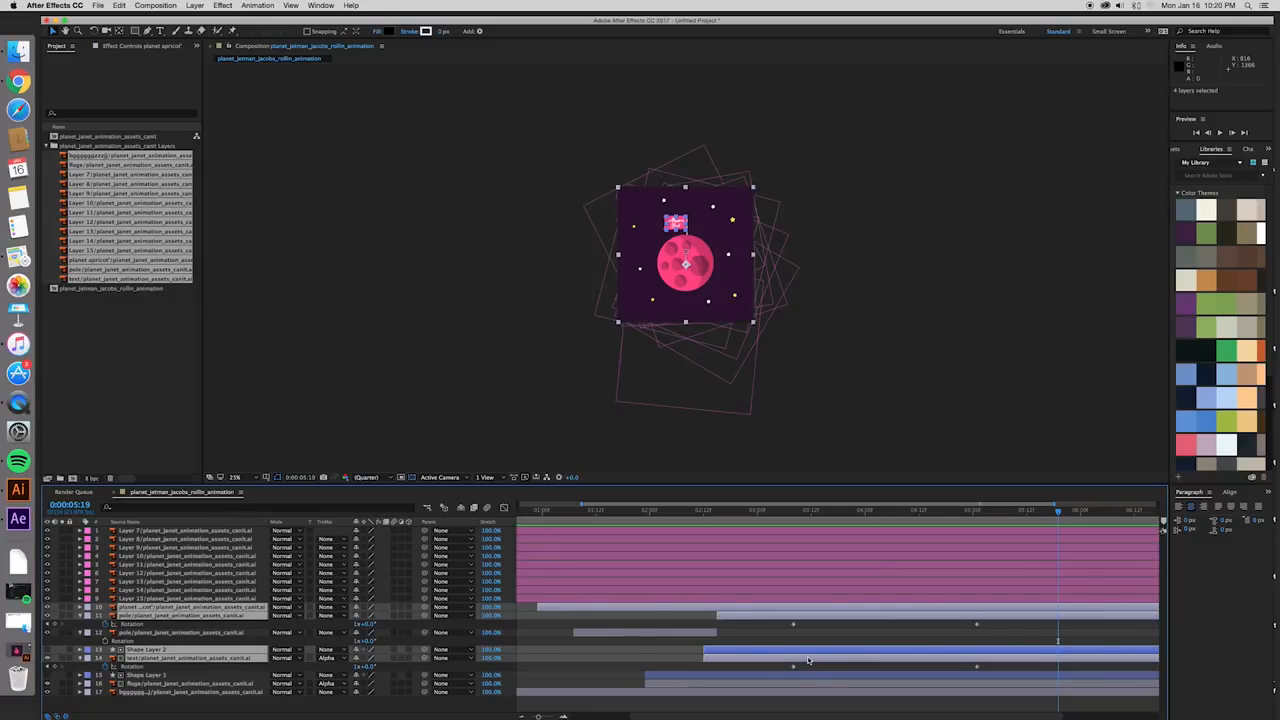
pyautogui.keyDown('shift'); pyautogui.click(815, 677); pyautogui.keyUp('shift')
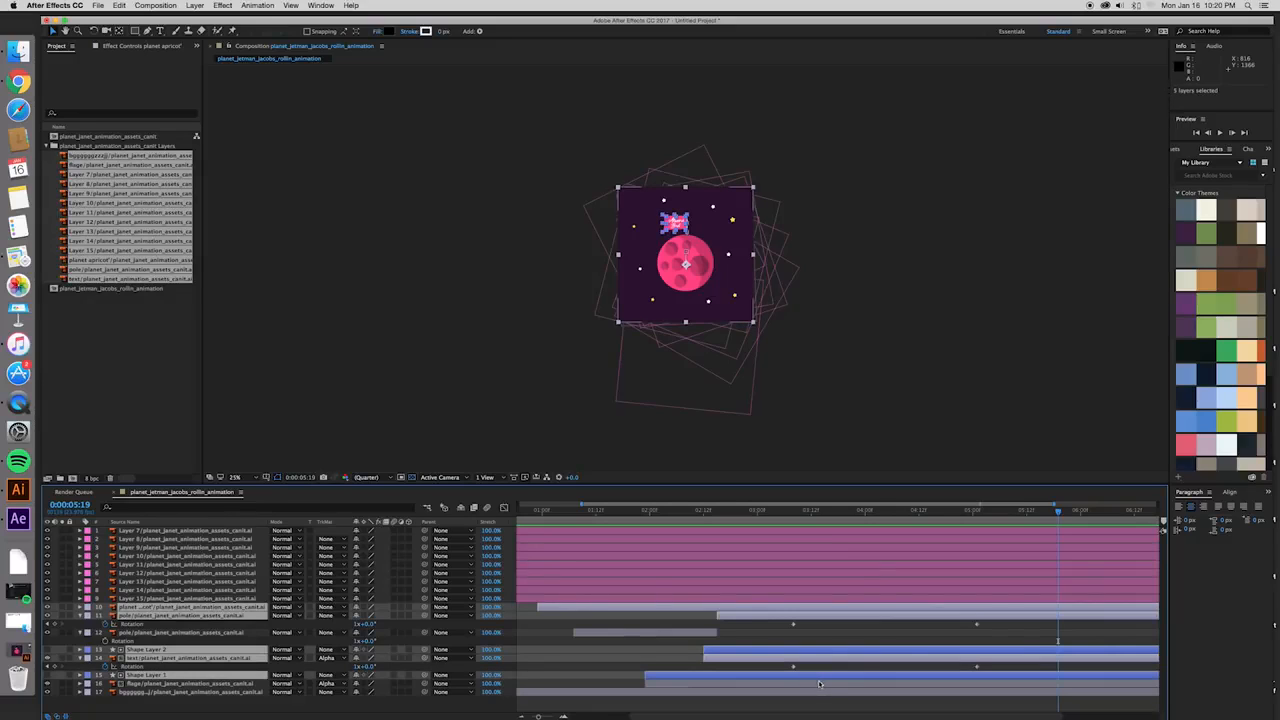
pyautogui.keyDown('shift'); pyautogui.click(819, 684); pyautogui.keyUp('shift')
pyautogui.press('r')
pyautogui.scroll(-1, 807, 609)
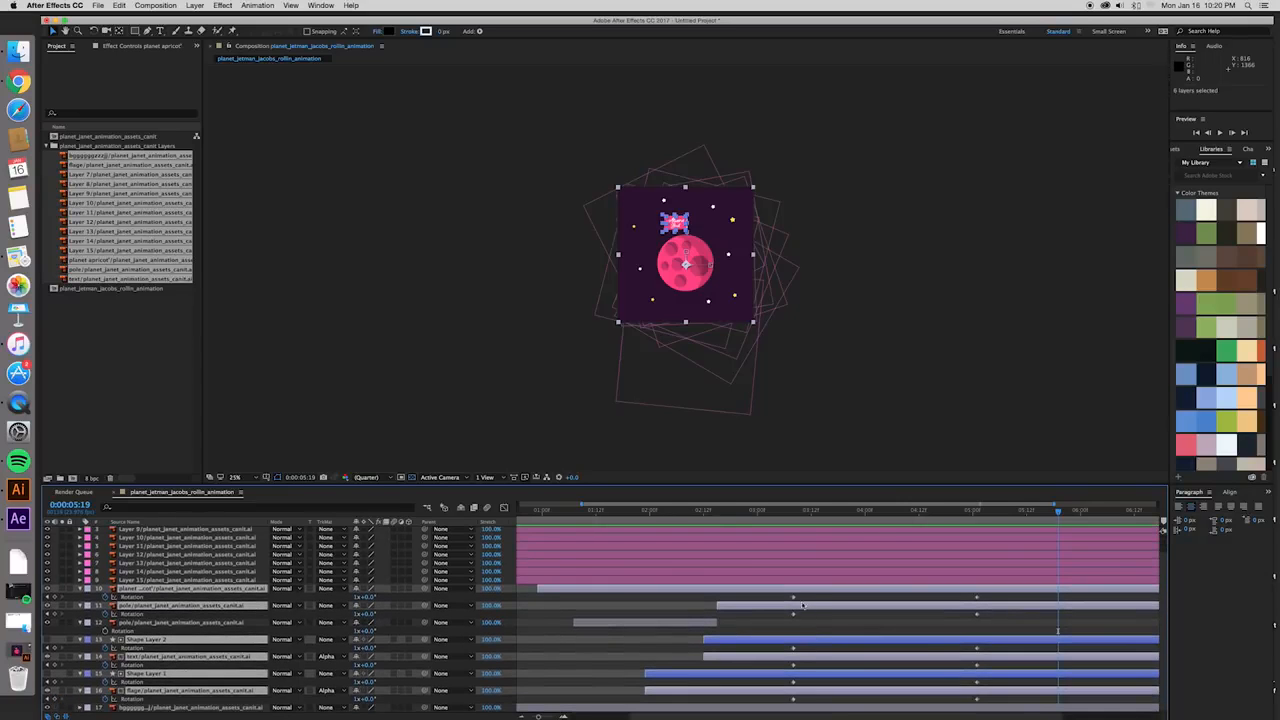
# - Select all Rotation keyframes of these layers, display them in the Graph Editor and convert the start and end keyframes to Auto Bezier
pyautogui.moveTo(790, 598); pyautogui.dragTo(982, 703)
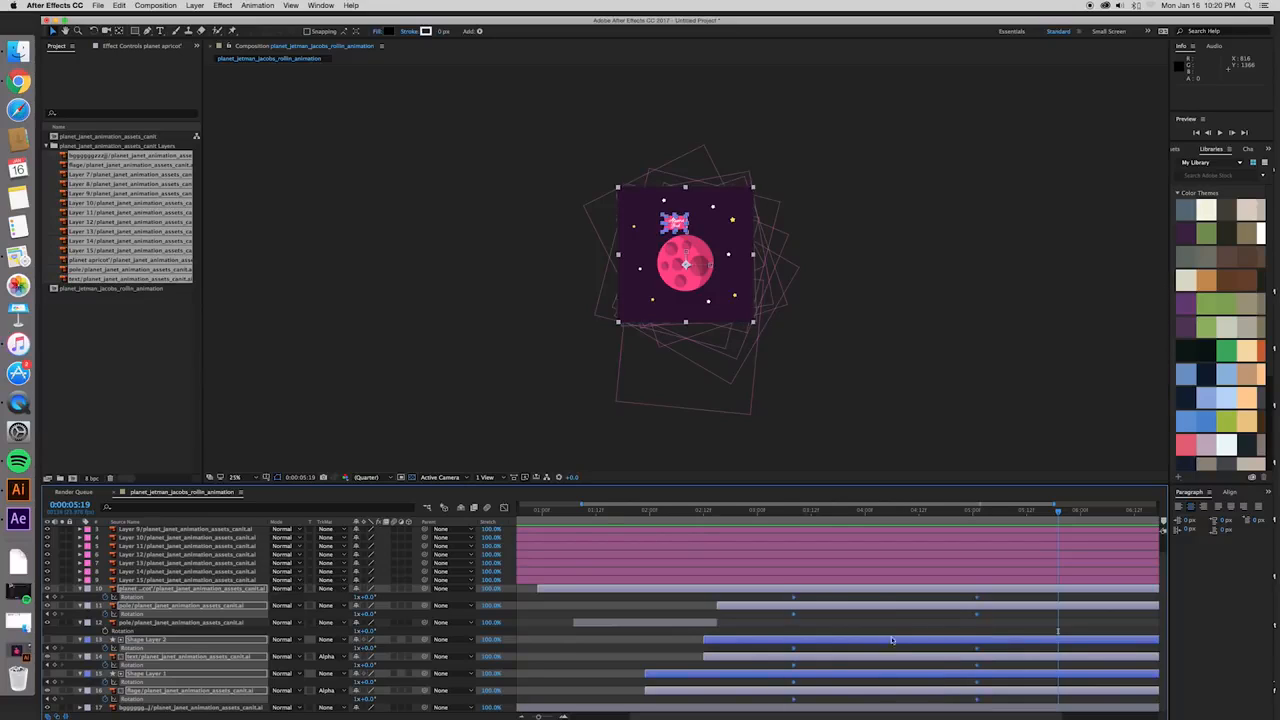
pyautogui.click(505, 508)
pyautogui.click(793, 684)
pyautogui.click(903, 707)
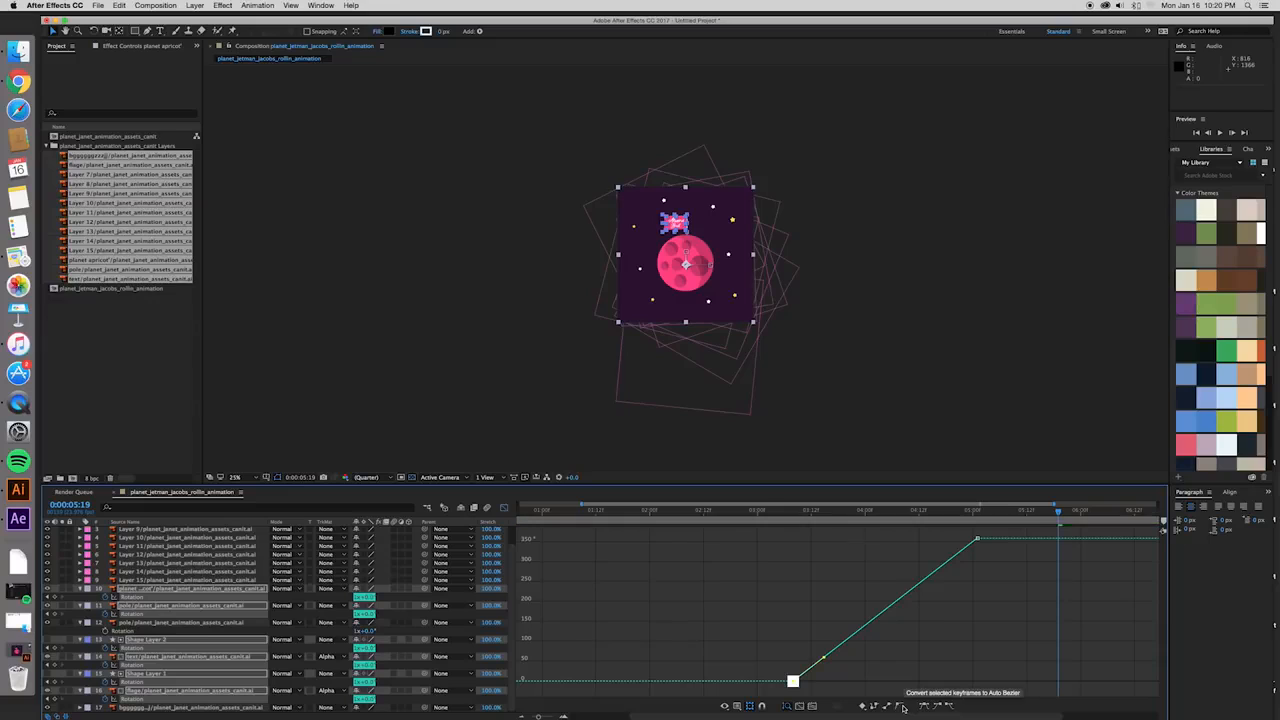
pyautogui.click(976, 538)
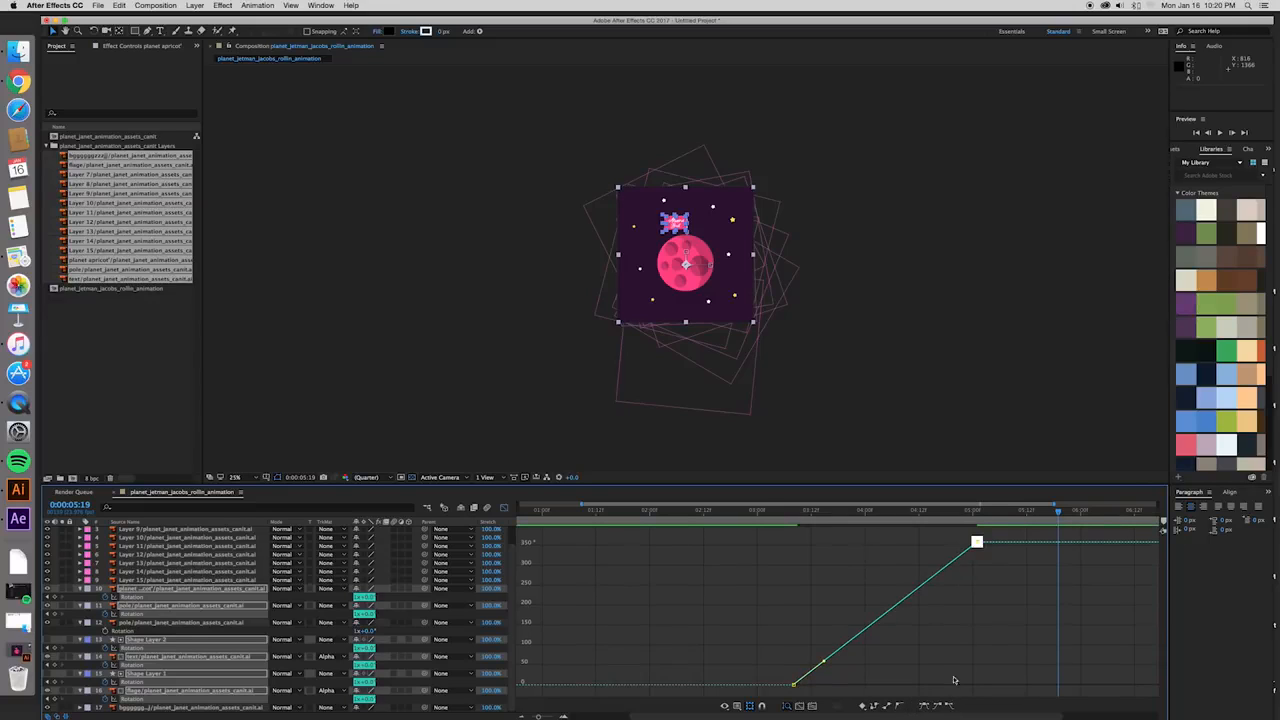
# - Ease the rotation curve by stretching the start keyframes' handle out flat and raising the end keyframes' handle above the curve
pyautogui.click(792, 685)
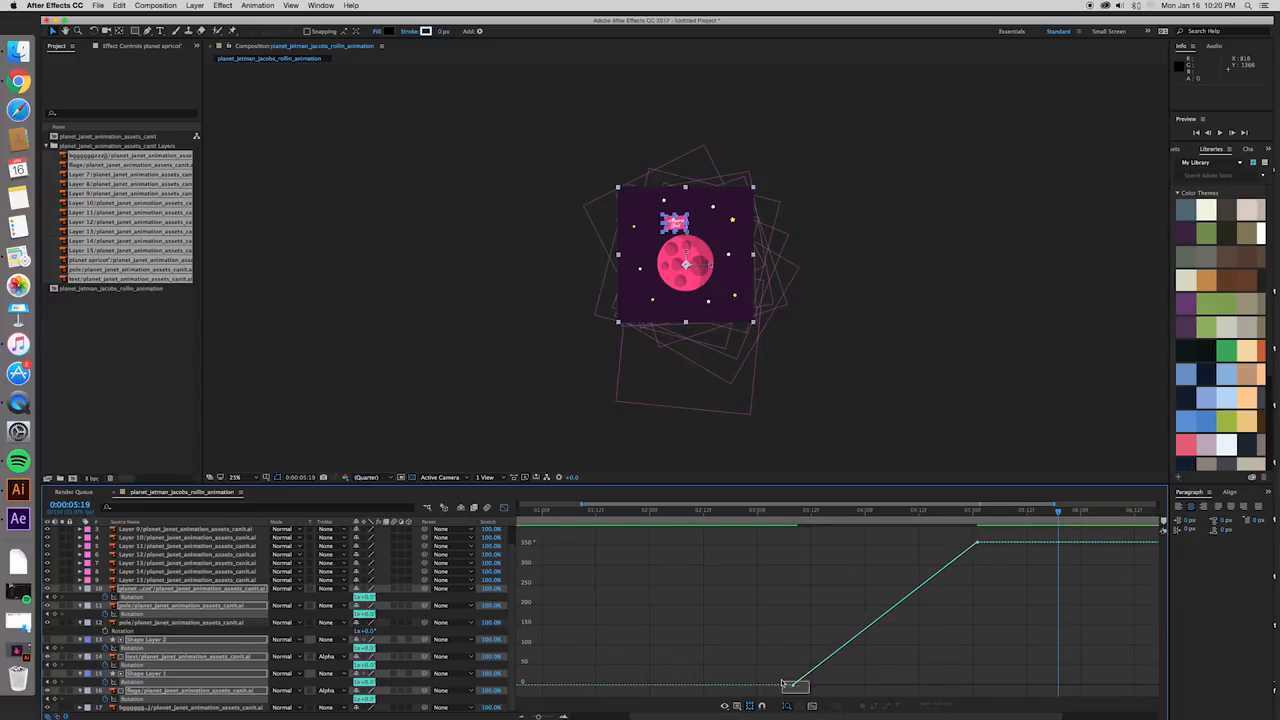
pyautogui.moveTo(823, 659); pyautogui.dragTo(857, 685)
pyautogui.click(977, 541)
pyautogui.moveTo(946, 566); pyautogui.dragTo(940, 530)
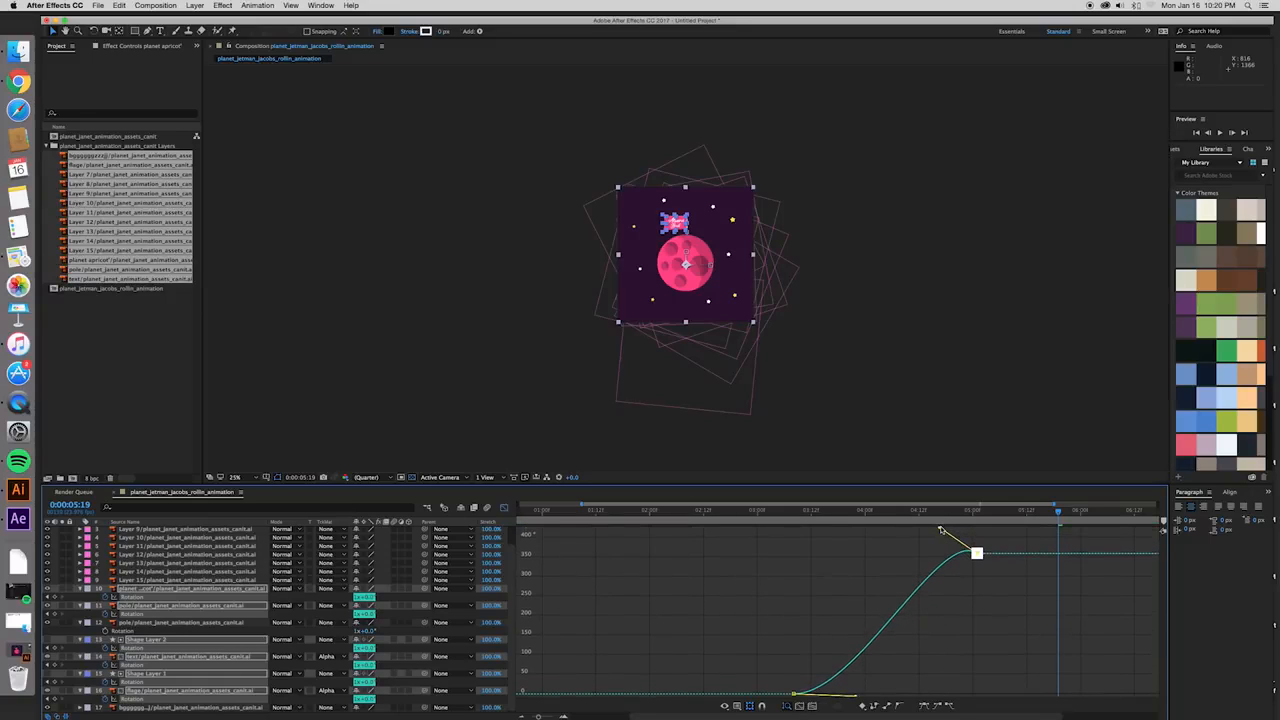
# - Play back the eased rotation from just before the start keyframes
pyautogui.click(776, 512)
pyautogui.press('space')
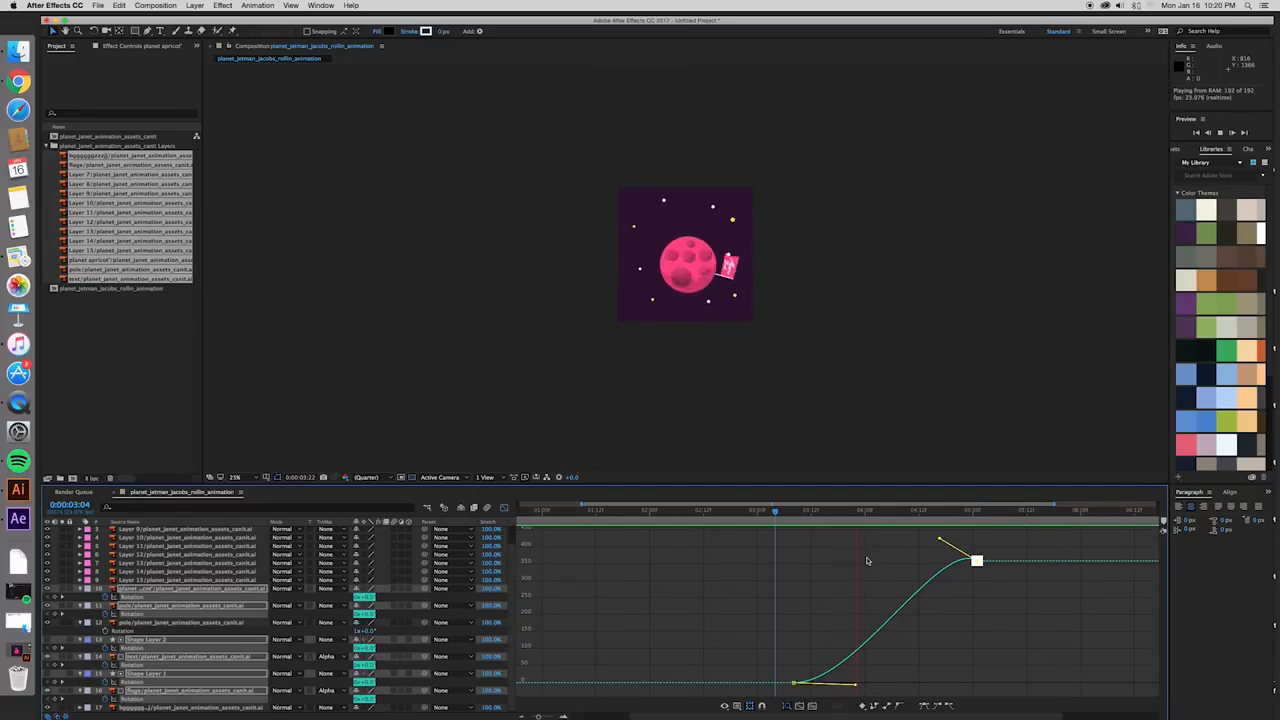
pyautogui.press('space')
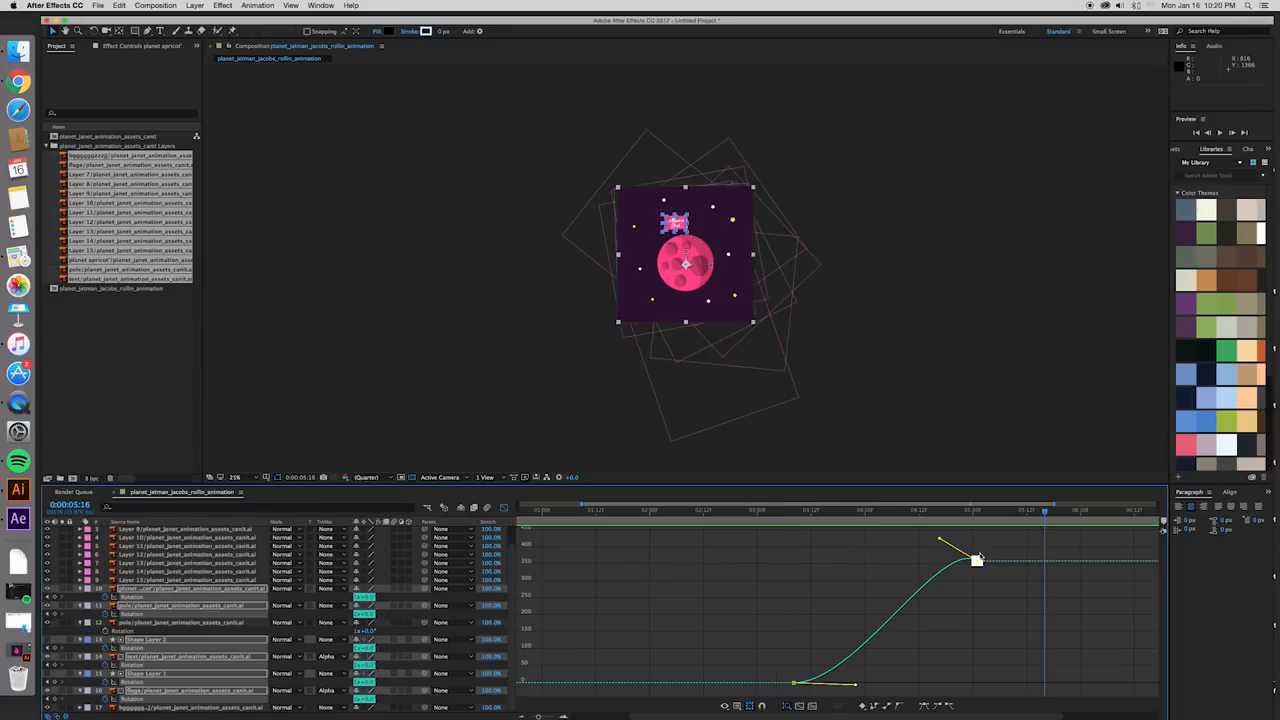
# - Lengthen and raise the end keyframes' incoming handle for a stronger overshoot, fitting all graphs to the view
pyautogui.moveTo(940, 541); pyautogui.dragTo(908, 532)
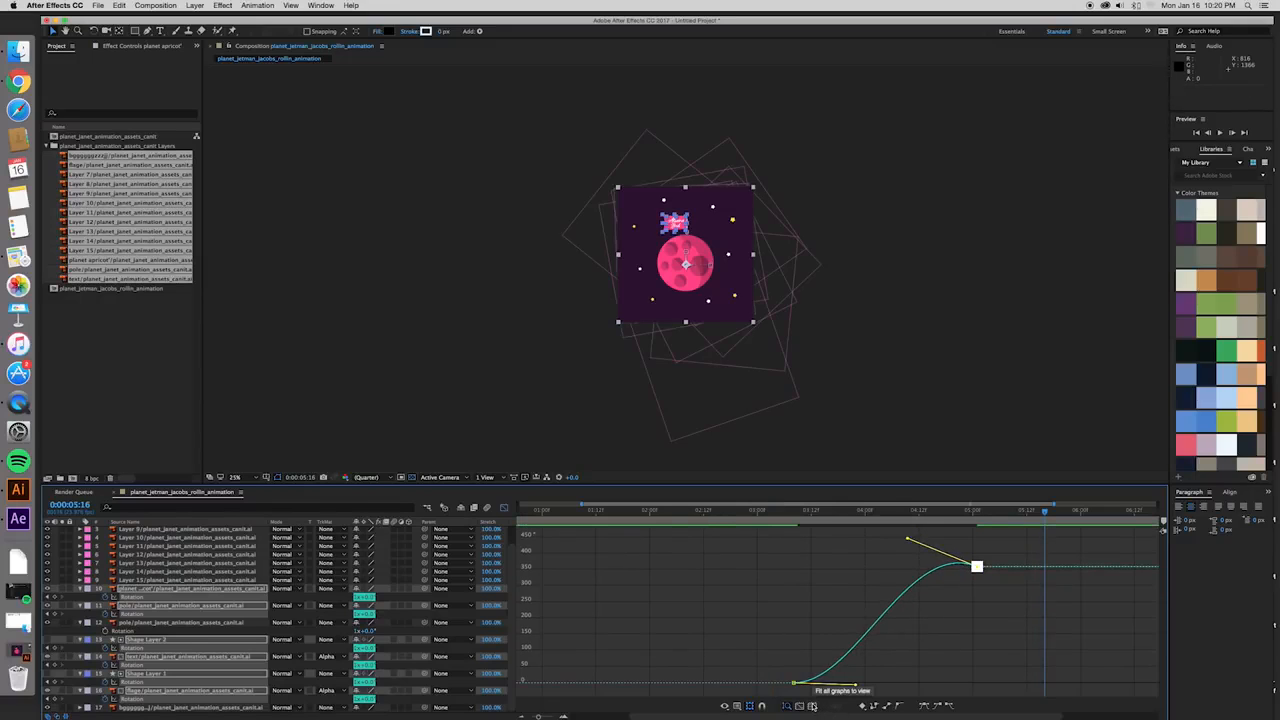
pyautogui.click(812, 706)
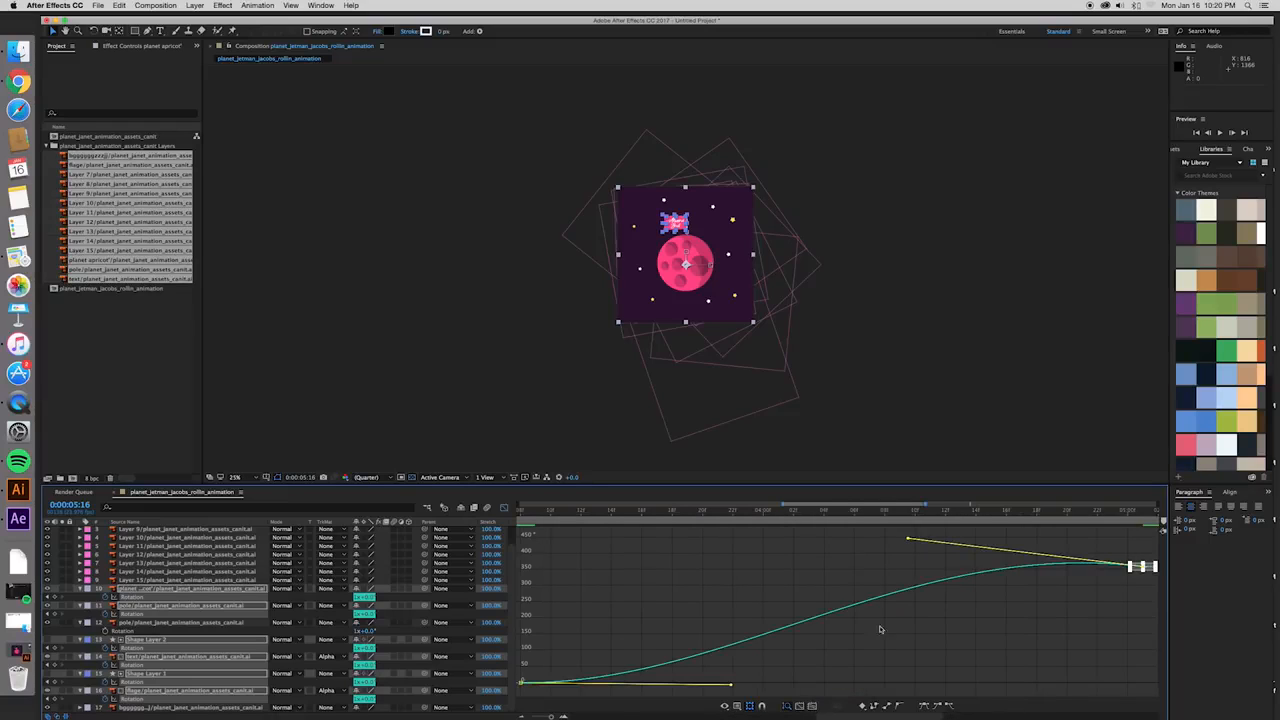
pyautogui.moveTo(910, 540); pyautogui.dragTo(896, 527)
# - Preview the rotation with its reshaped end curve, starting shortly before the first keyframes
pyautogui.moveTo(530, 512); pyautogui.dragTo(478, 511)
pyautogui.press('space')
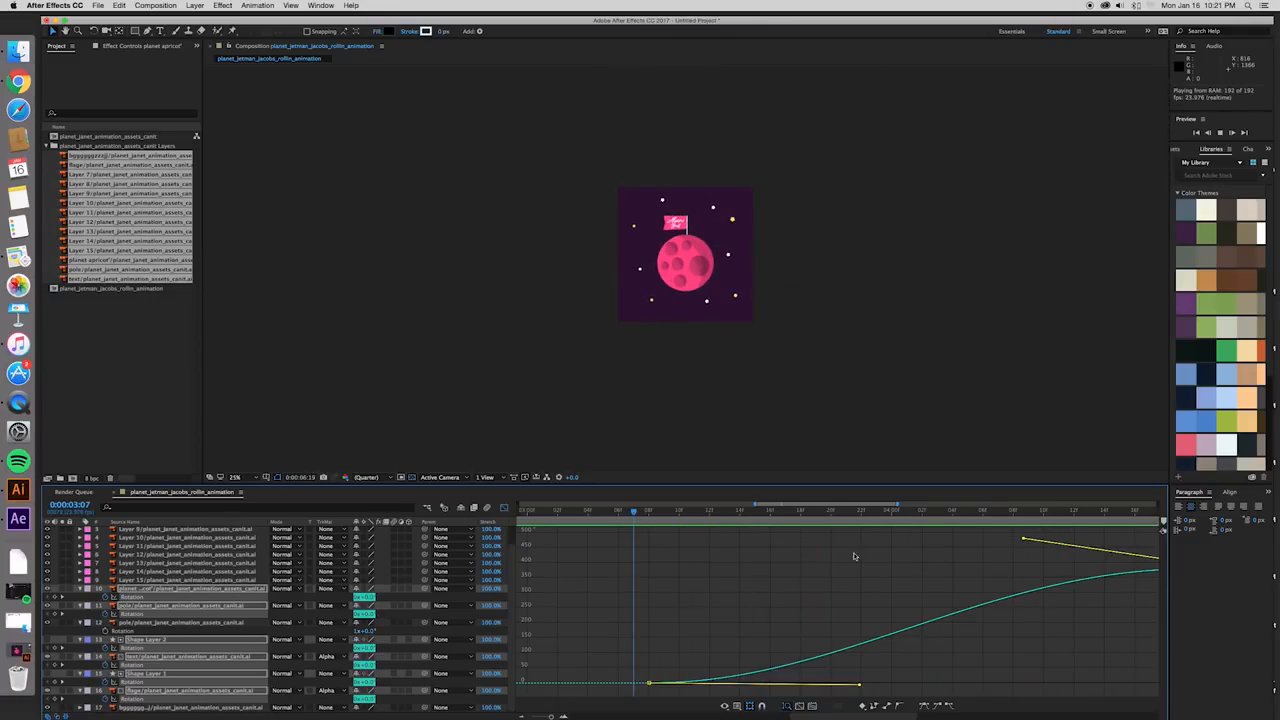
pyautogui.moveTo(639, 516); pyautogui.dragTo(614, 513)
pyautogui.press('space')
# - Leave the Graph Editor and move the end Rotation keyframes of all selected layers to about 6 seconds
pyautogui.click(505, 510)
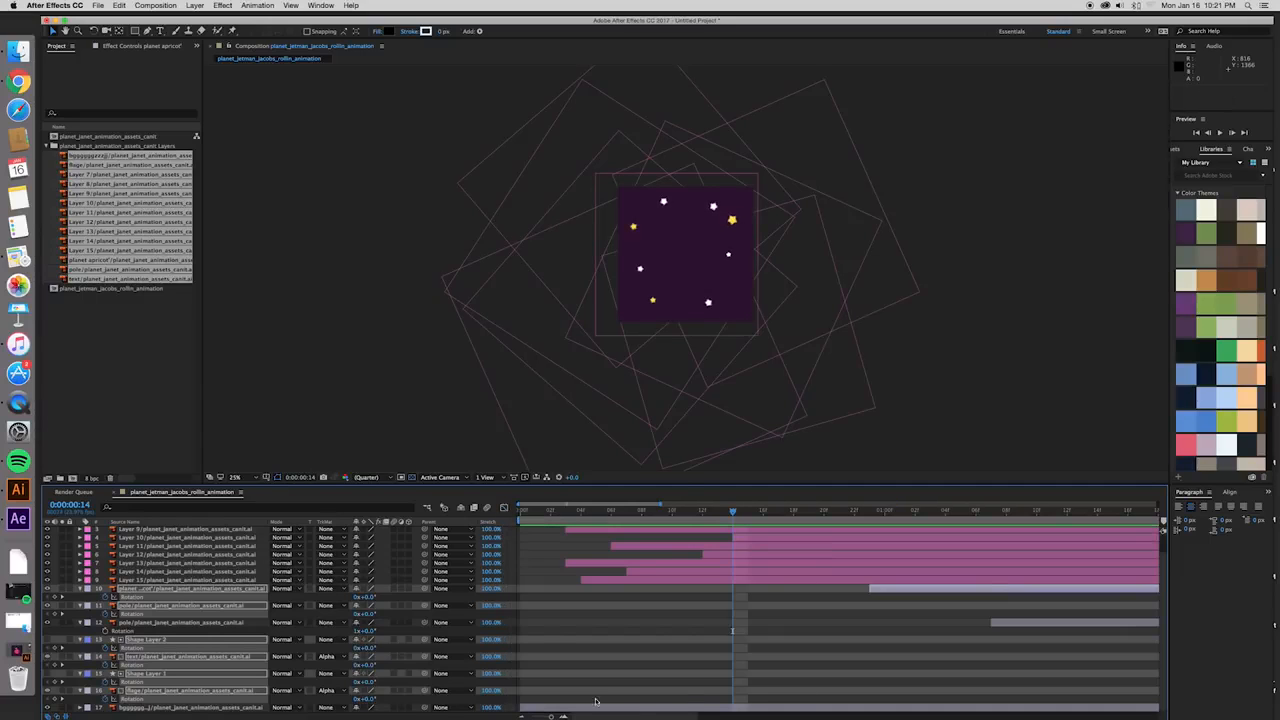
pyautogui.moveTo(550, 716); pyautogui.dragTo(1174, 714)
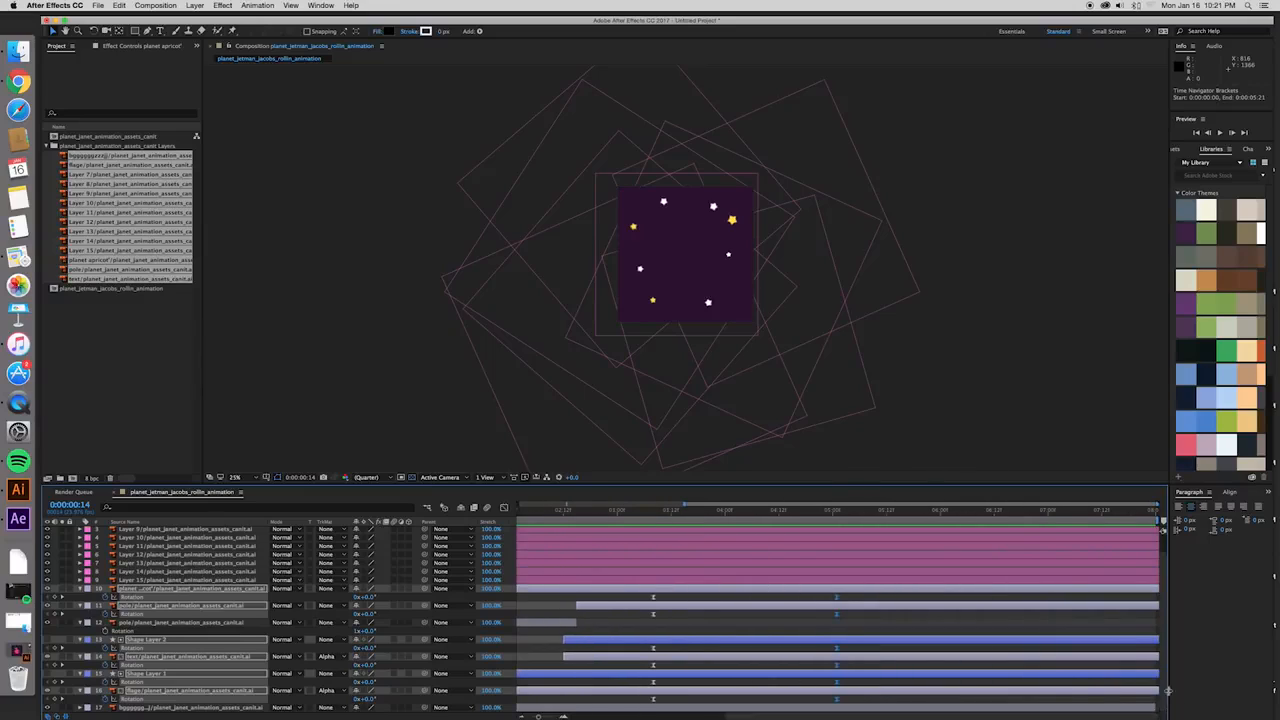
pyautogui.moveTo(839, 600); pyautogui.dragTo(851, 601)
pyautogui.moveTo(930, 602); pyautogui.dragTo(953, 602)
# - Play back the whole animation at an enlarged view to check the slower rotation
pyautogui.press('space')
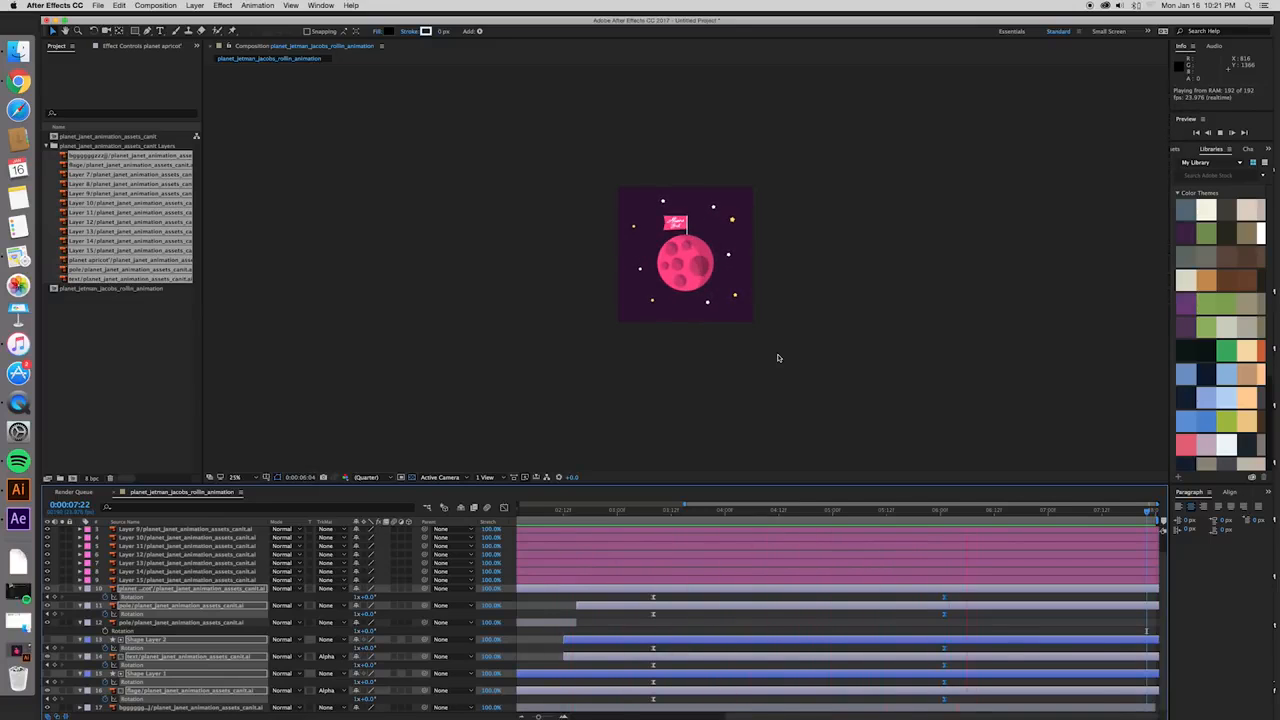
pyautogui.scroll(4, 778, 357)
pyautogui.scroll(-2, 772, 401)
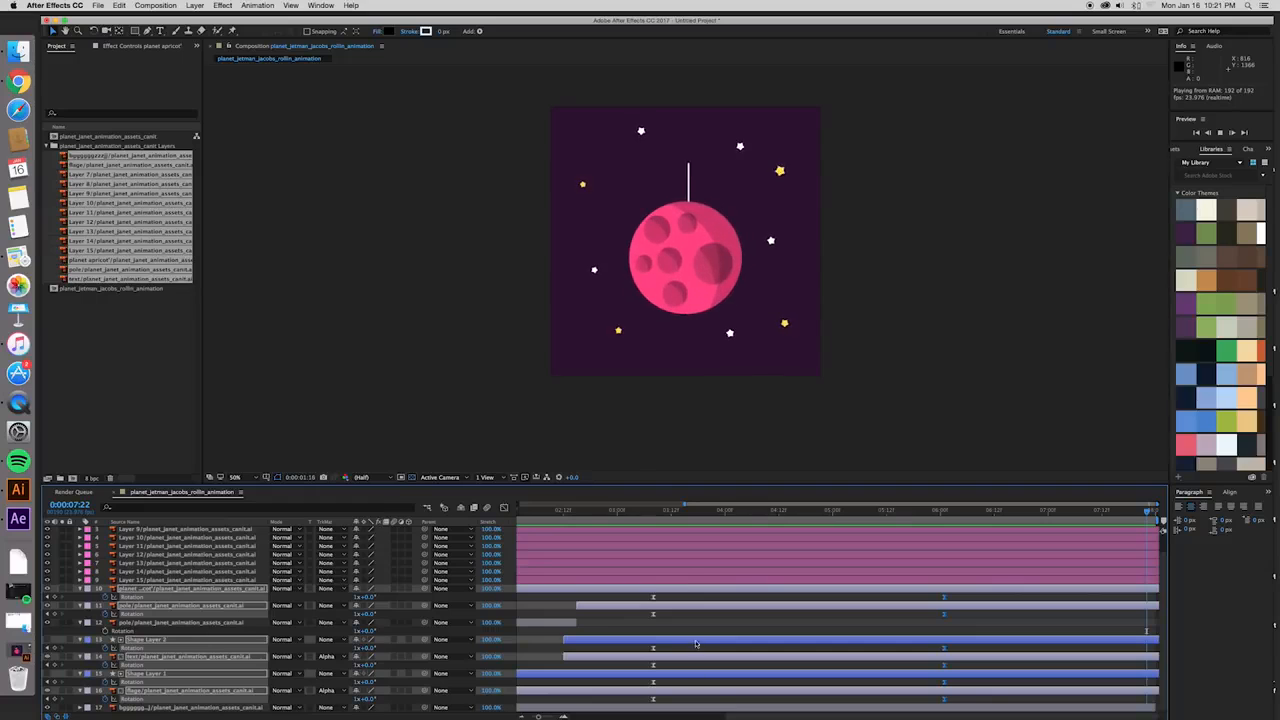
pyautogui.press('space')
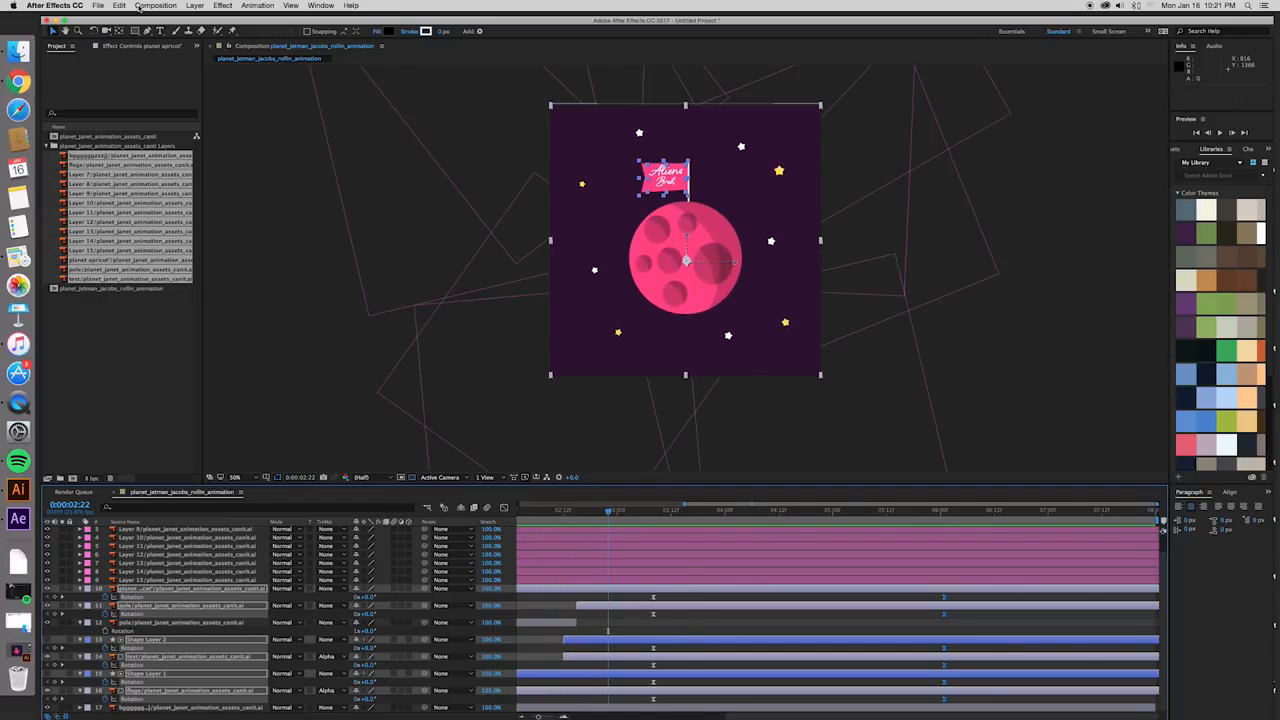
# - Add the finished planet composition to the render queue
pyautogui.click(99, 6)
pyautogui.moveTo(130, 163)
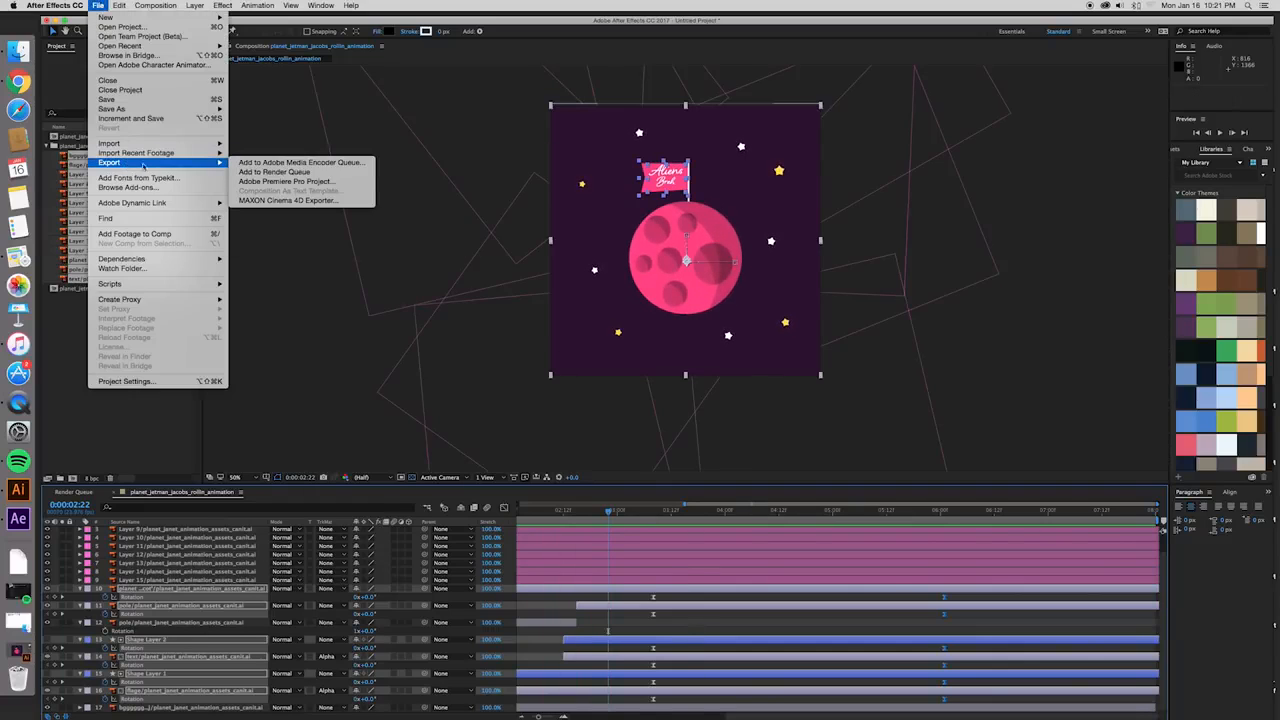
pyautogui.click(272, 173)
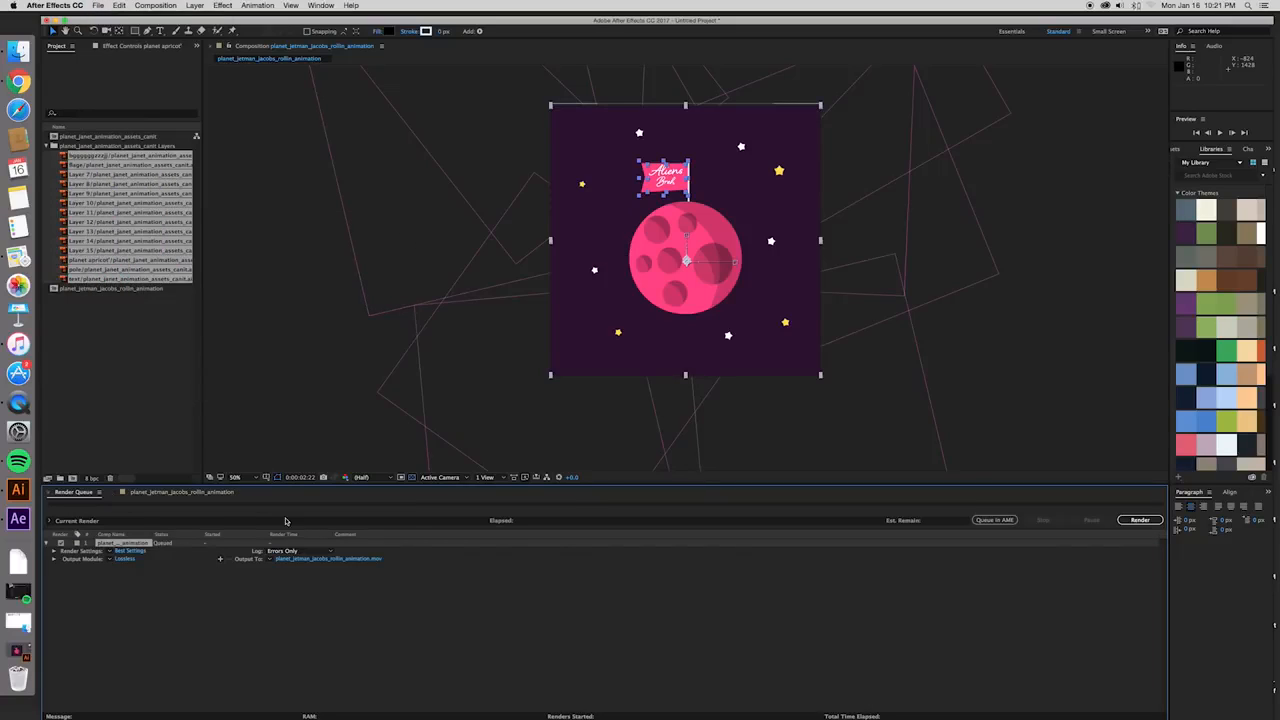
# - Set the QuickTime output file to planet_animation_final_render on the Desktop and render the composition
pyautogui.click(314, 558)
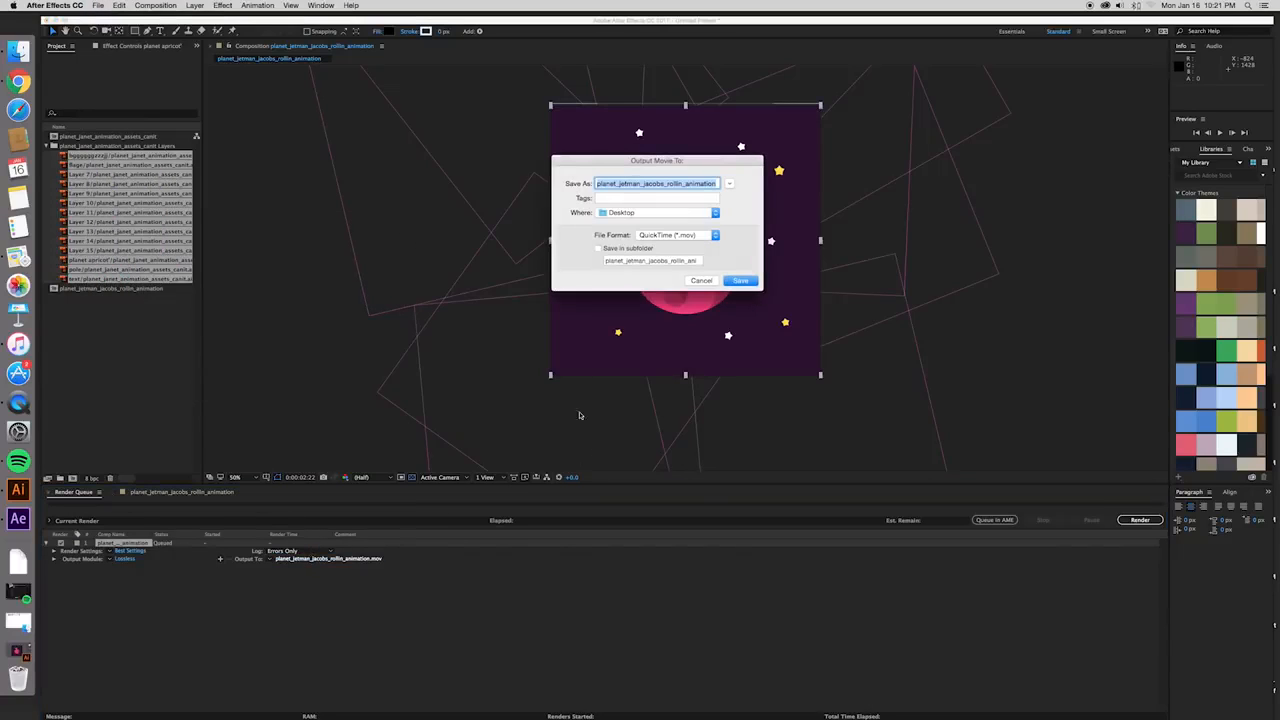
pyautogui.moveTo(683, 166); pyautogui.dragTo(784, 301)
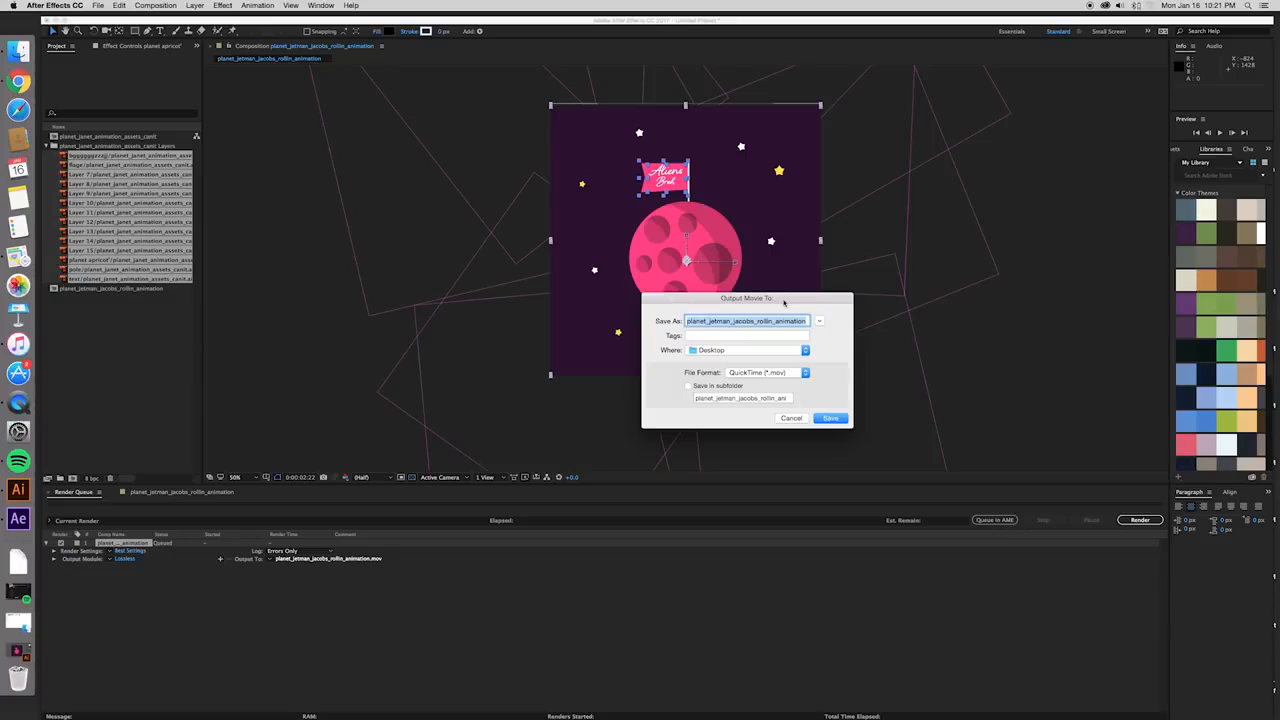
pyautogui.press('BackSpace')
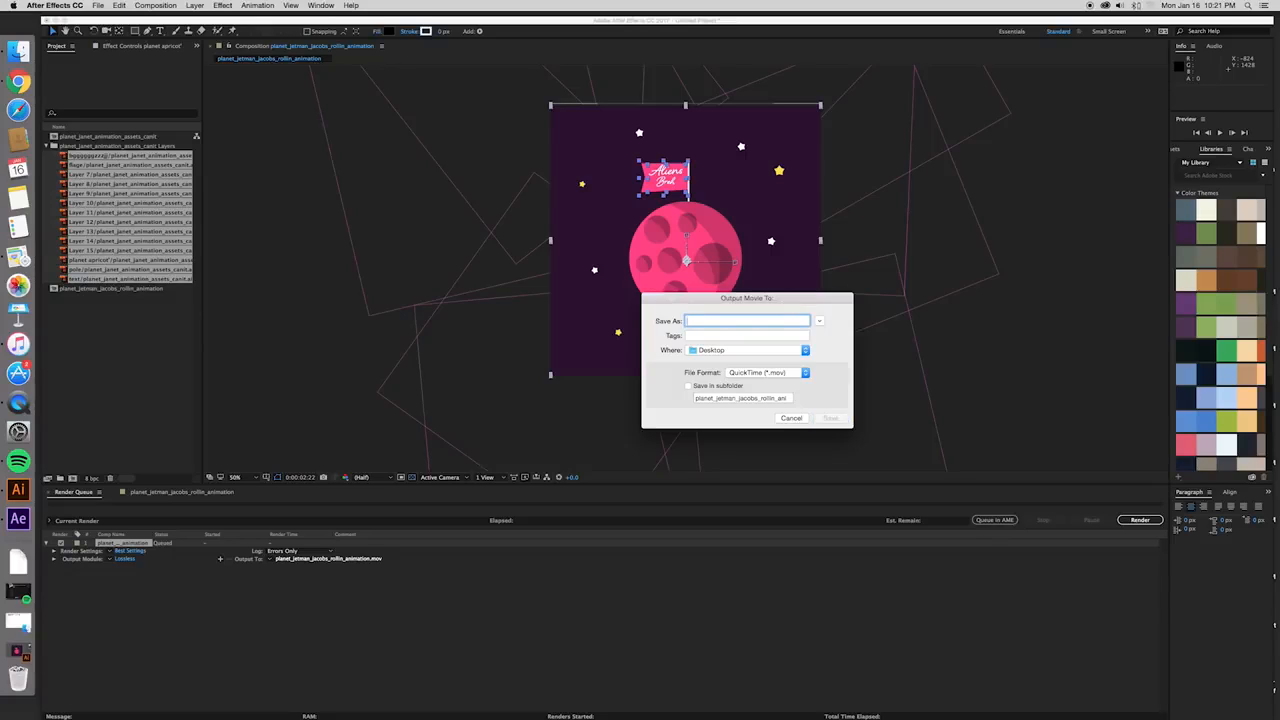
pyautogui.write('Planet_animation_ushdshd')
pyautogui.press('BackSpace')
pyautogui.press('BackSpace')
pyautogui.press('BackSpace')
pyautogui.press('BackSpace')
pyautogui.press('BackSpace')
pyautogui.write('p')
pyautogui.click(829, 420)
pyautogui.click(1140, 520)
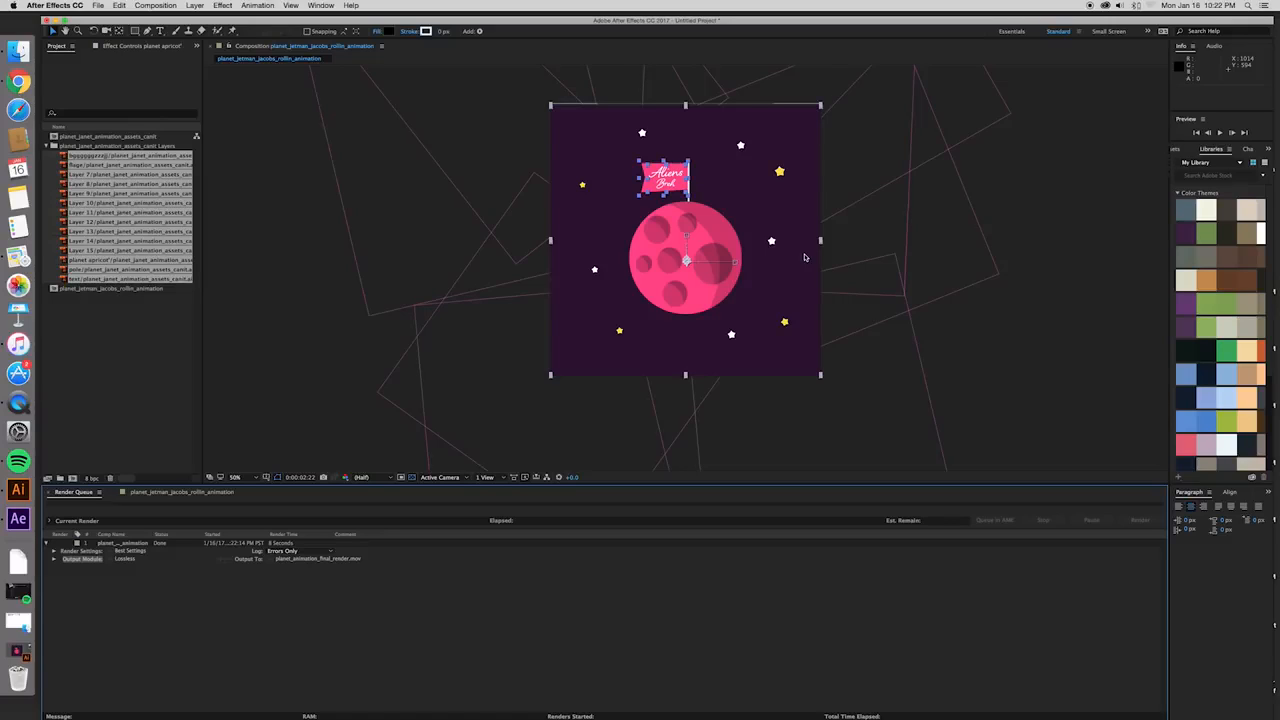
# - Minimize After Effects, move planet_animation_final_render.mov to a free spot on the desktop and open it in QuickTime Player
pyautogui.click(57, 20)
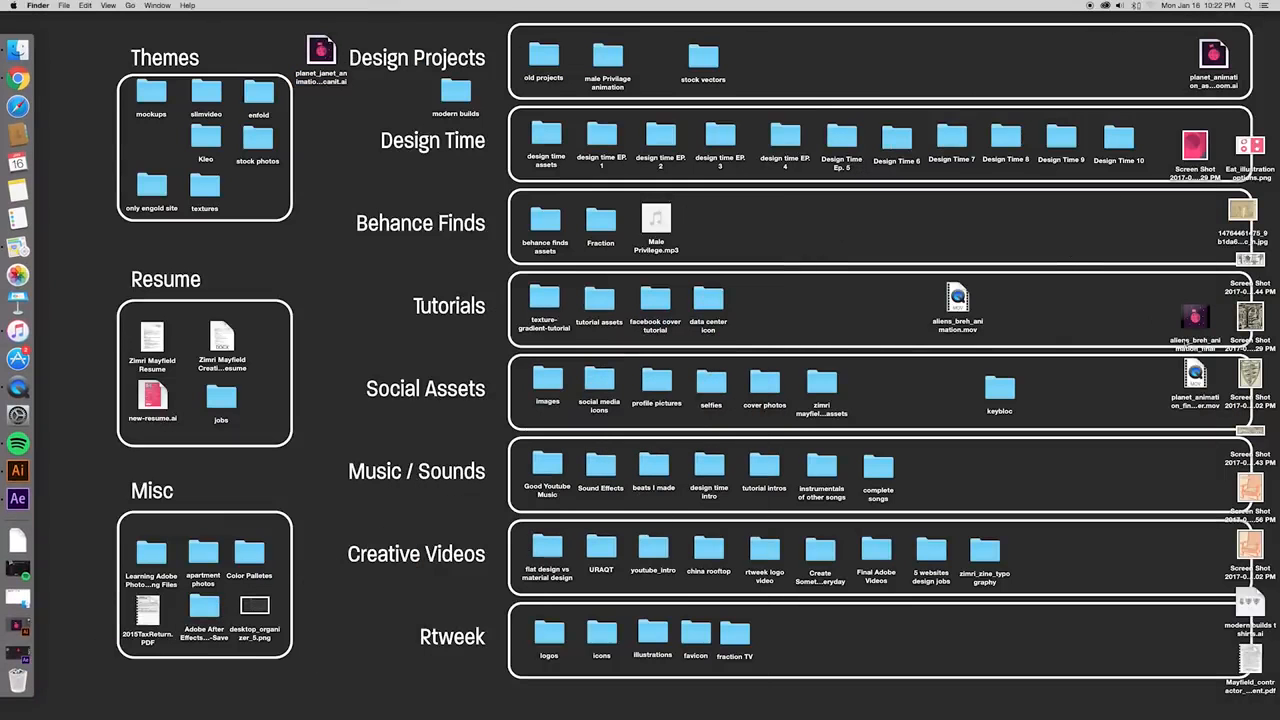
pyautogui.moveTo(1196, 372); pyautogui.dragTo(1072, 460)
pyautogui.doubleClick(1072, 462)
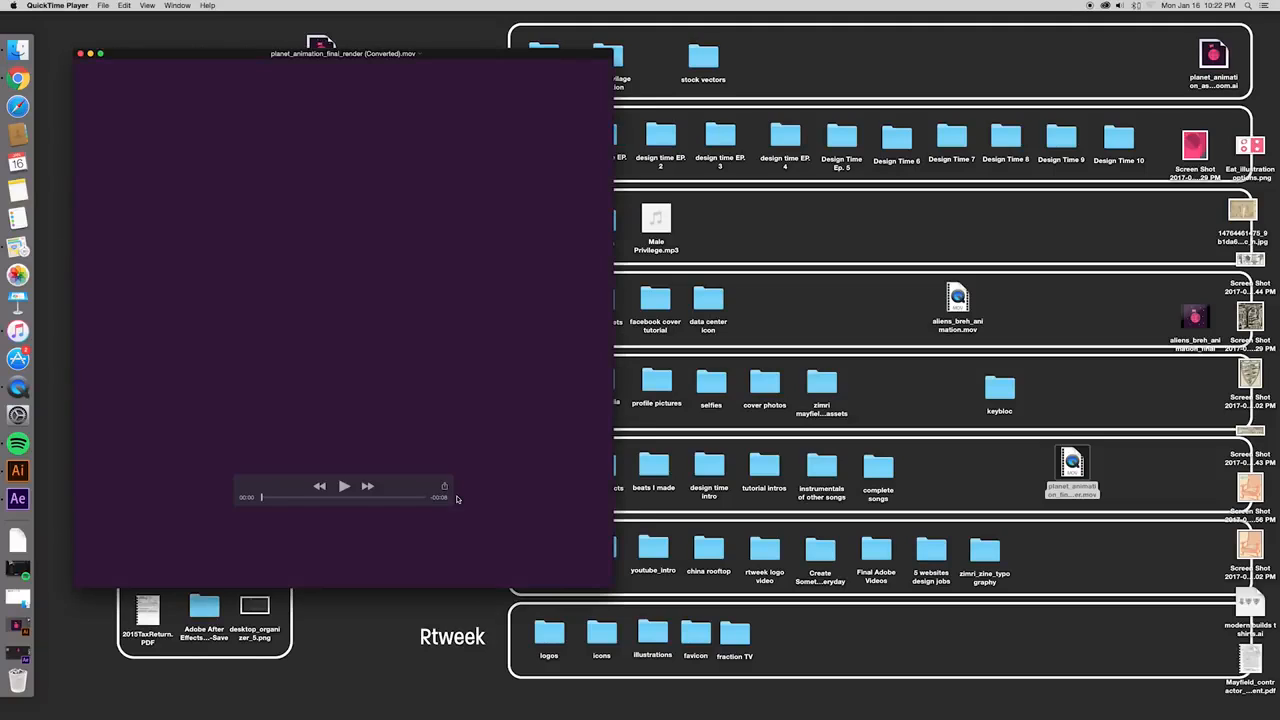
# - Move the player window clear of the desktop's edge and play the rendered planet animation through to check it
pyautogui.moveTo(453, 55); pyautogui.dragTo(690, 59)
pyautogui.click(582, 492)
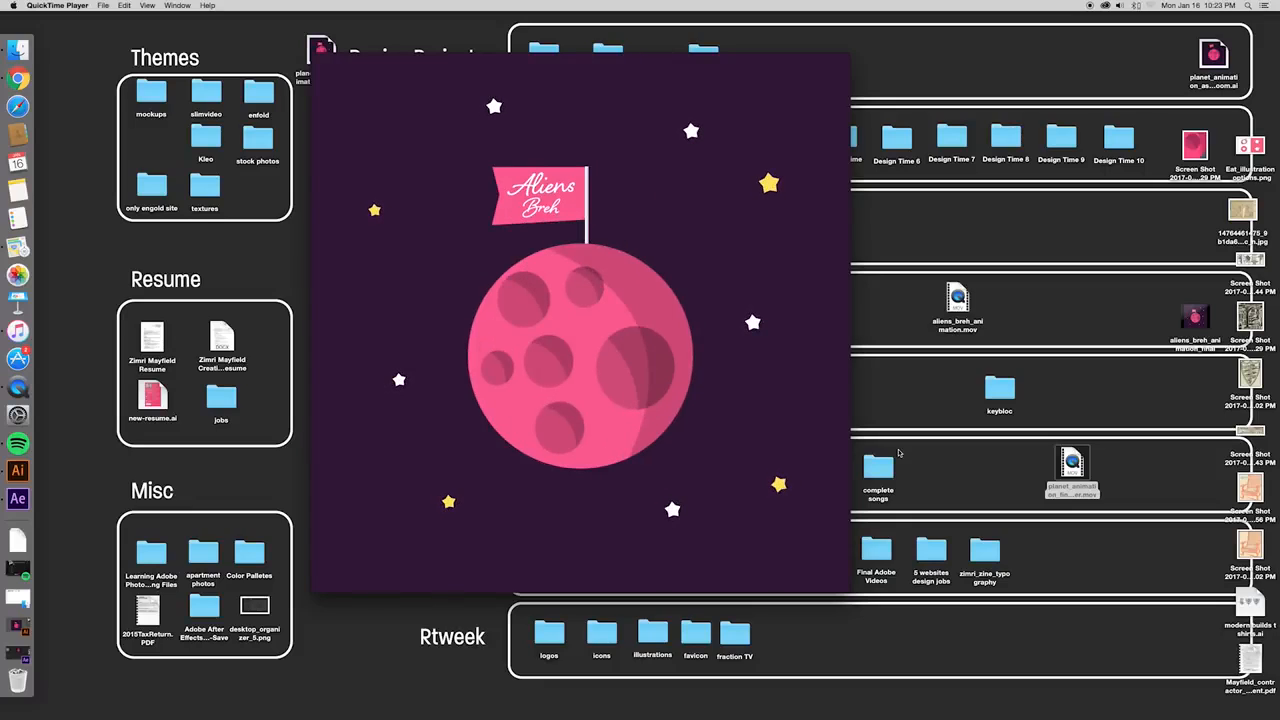
pyautogui.click(582, 490)
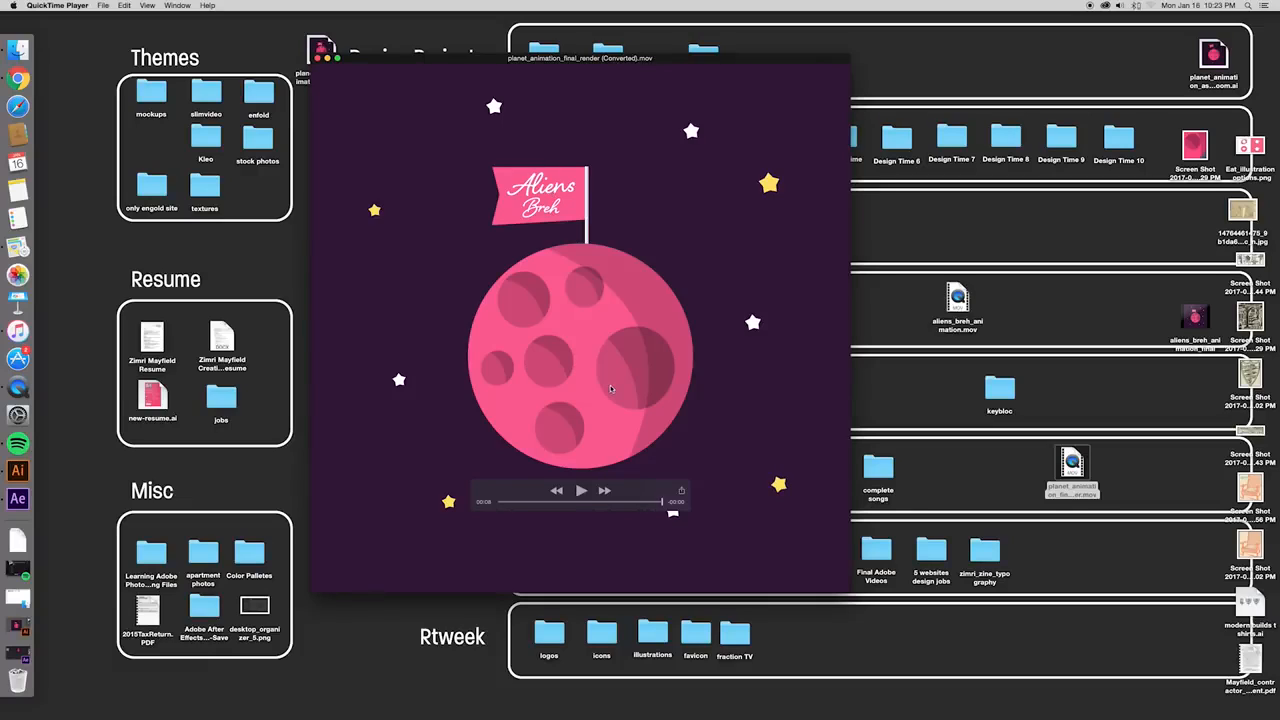
# - Close the converted movie and remove the "Converted)" ending from its export name, keeping Desktop as the save location
pyautogui.click(319, 58)
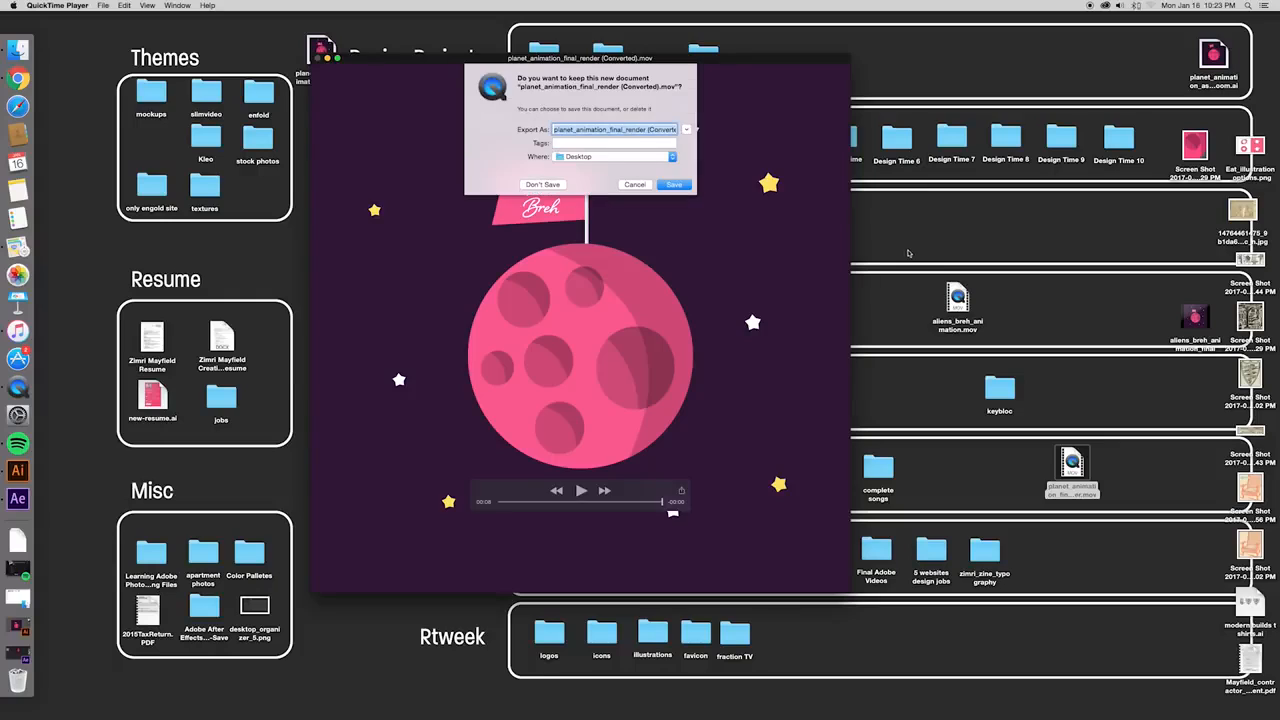
pyautogui.click(702, 113)
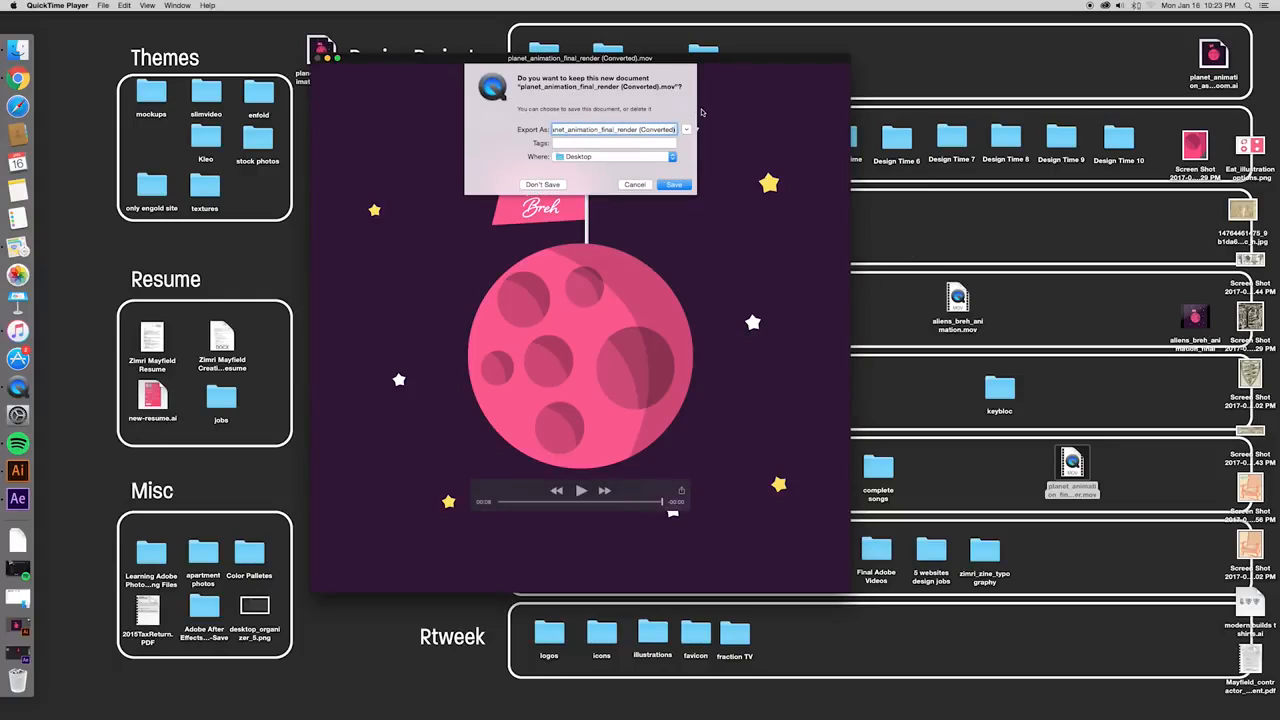
pyautogui.press('BackSpace')
pyautogui.press('BackSpace')
pyautogui.press('BackSpace')
pyautogui.press('BackSpace')
pyautogui.press('BackSpace')
pyautogui.press('BackSpace')
pyautogui.press('BackSpace')
pyautogui.press('BackSpace')
pyautogui.press('BackSpace')
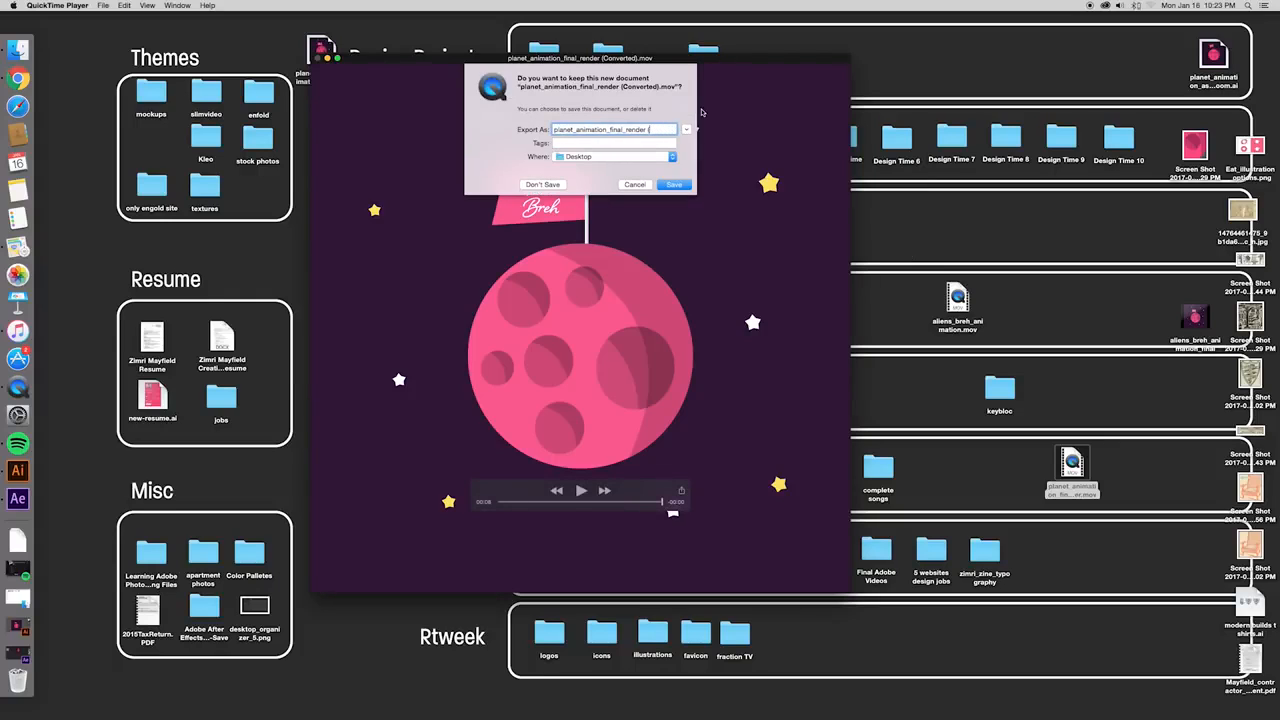